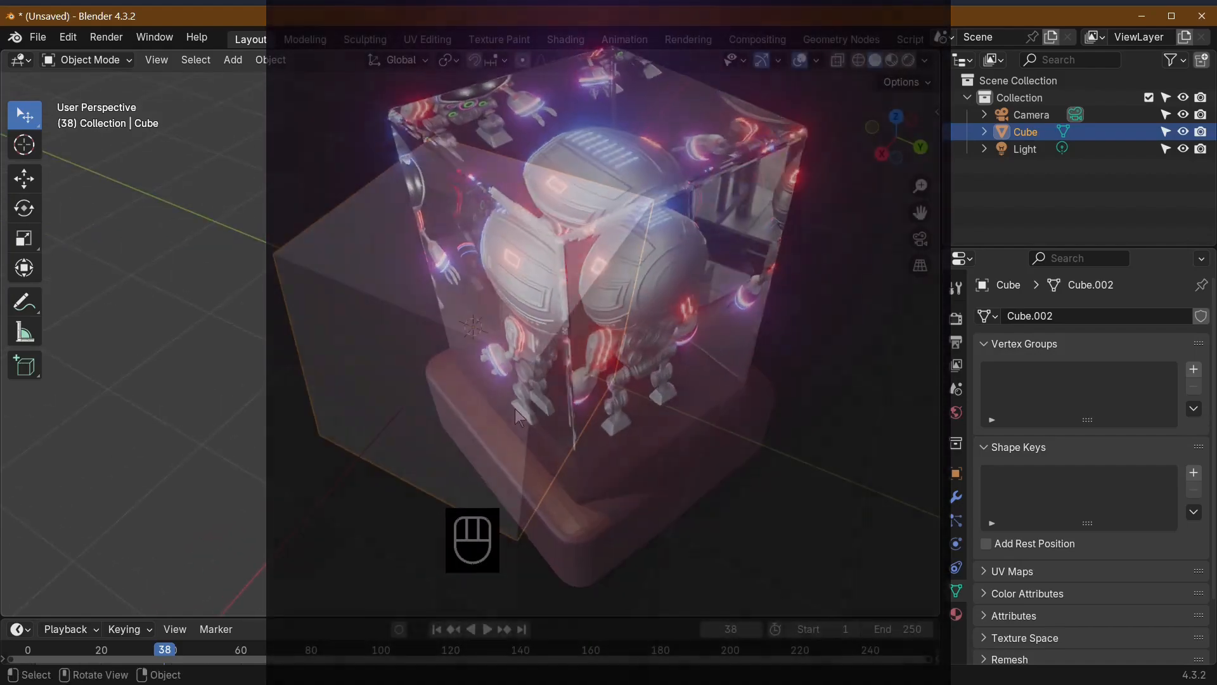
Step: Delete the default cube and add robot0.jpg as a reference image aligned to the front view
{"action": "key", "text": "x"}
{"action": "left_click", "coordinate": [515, 409]}
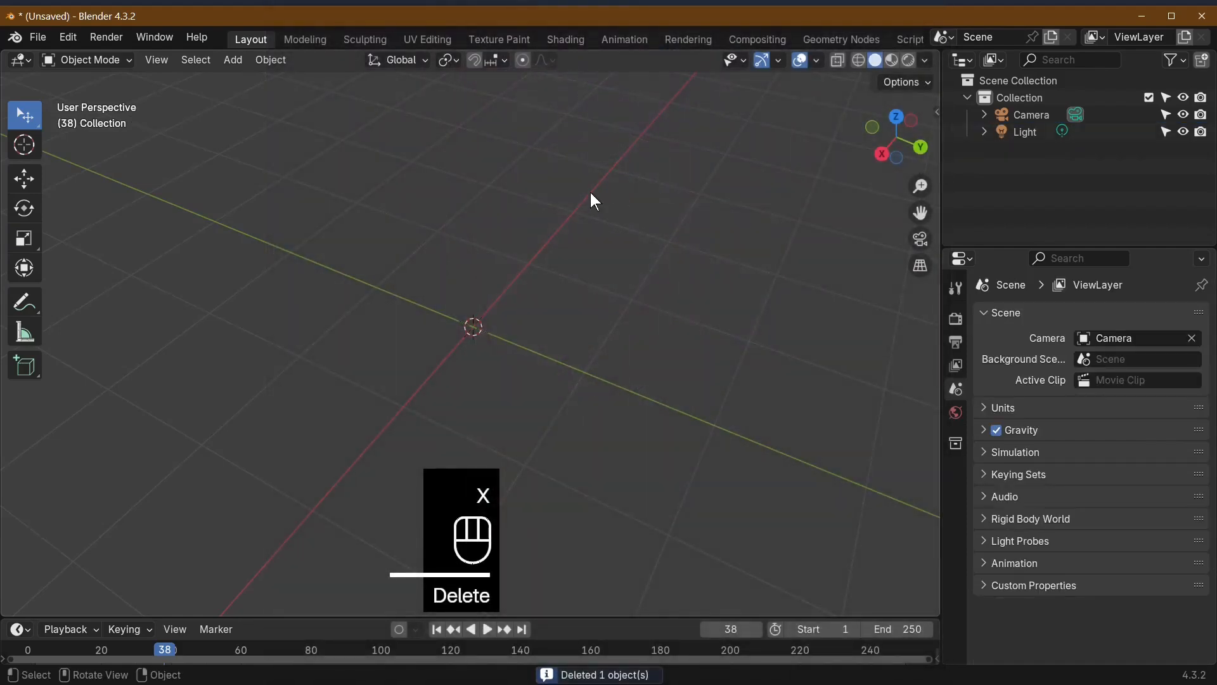
{"action": "key", "text": "KP_1"}
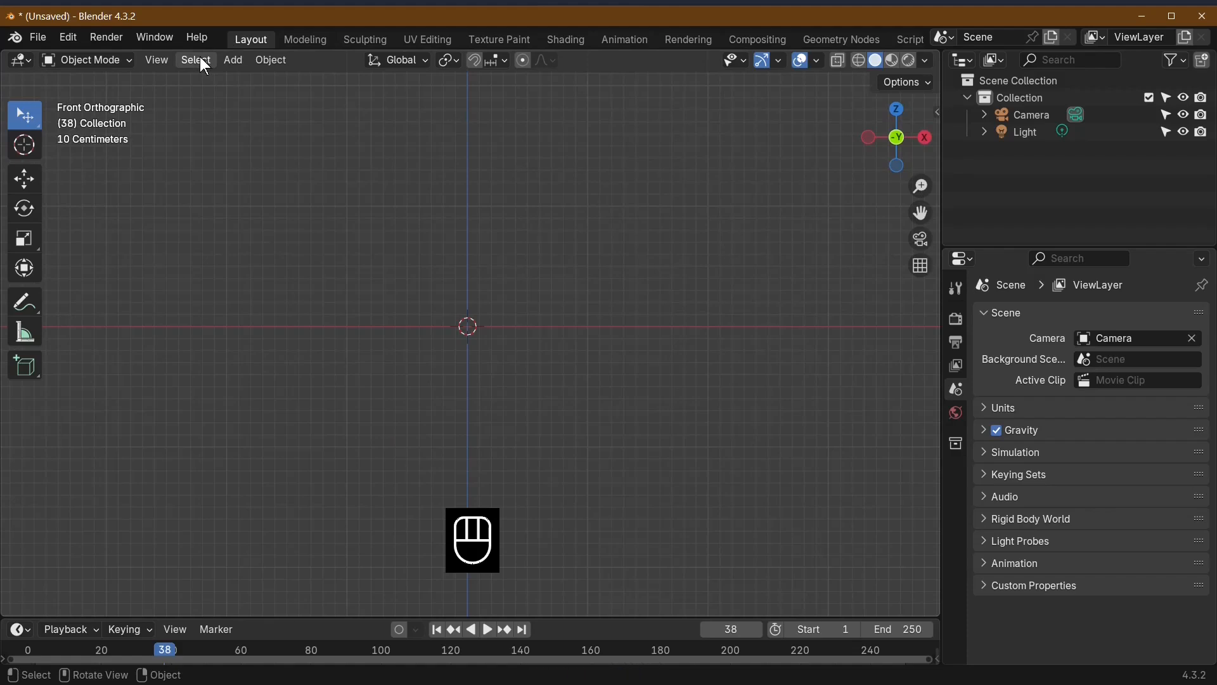
{"action": "left_click", "coordinate": [237, 58]}
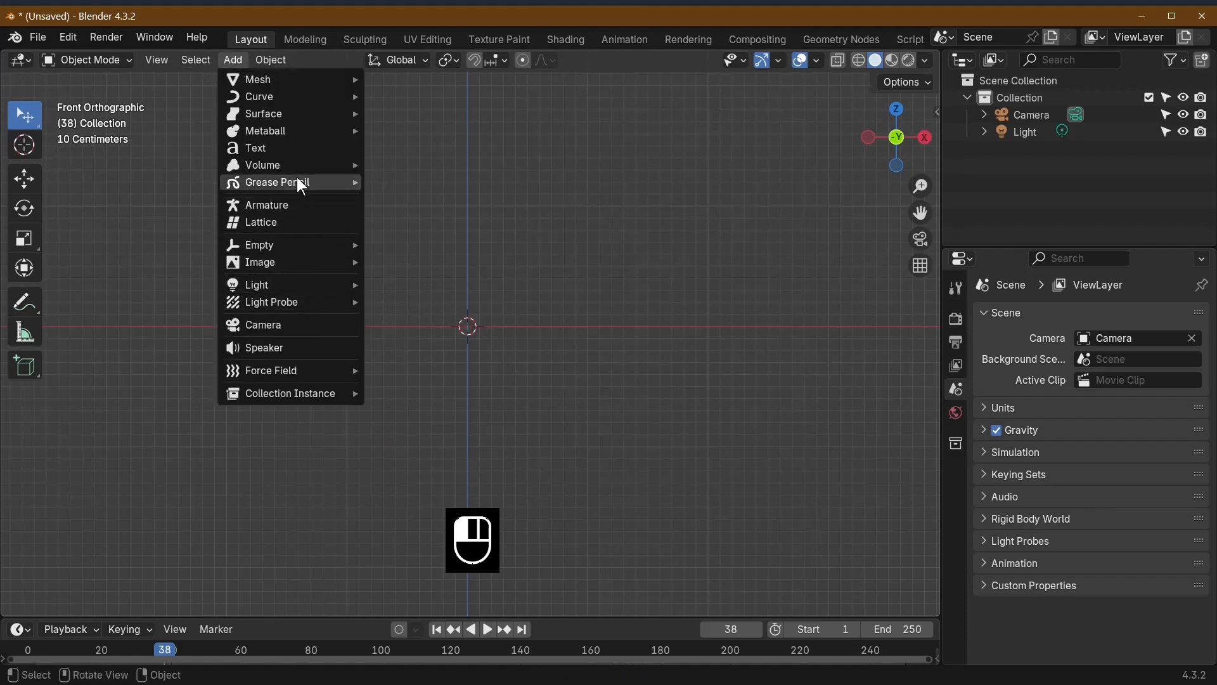
{"action": "mouse_move", "coordinate": [307, 185]}
{"action": "mouse_move", "coordinate": [255, 266]}
{"action": "left_click", "coordinate": [453, 272]}
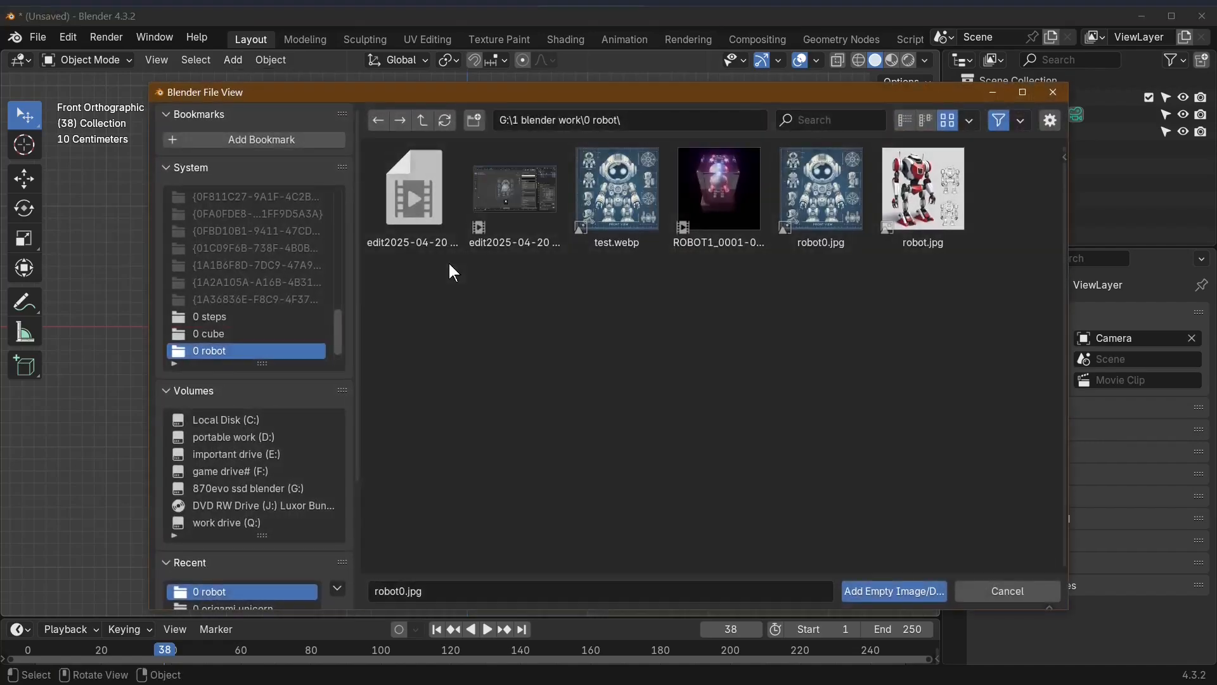
{"action": "double_click", "coordinate": [840, 222]}
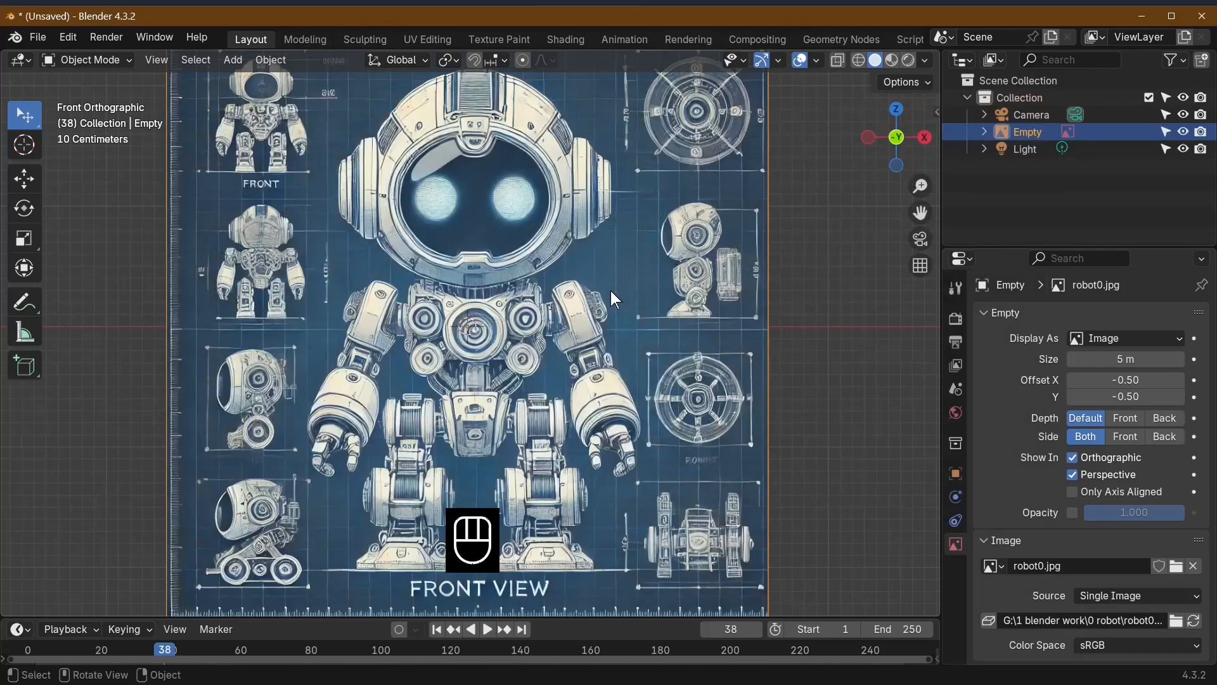
Step: Move the reference image so the centre of the robot's round chest piece sits on the world origin
{"action": "scroll", "coordinate": [610, 290], "scroll_direction": "down", "scroll_amount": 3}
{"action": "scroll", "coordinate": [594, 352], "scroll_direction": "up", "scroll_amount": 4}
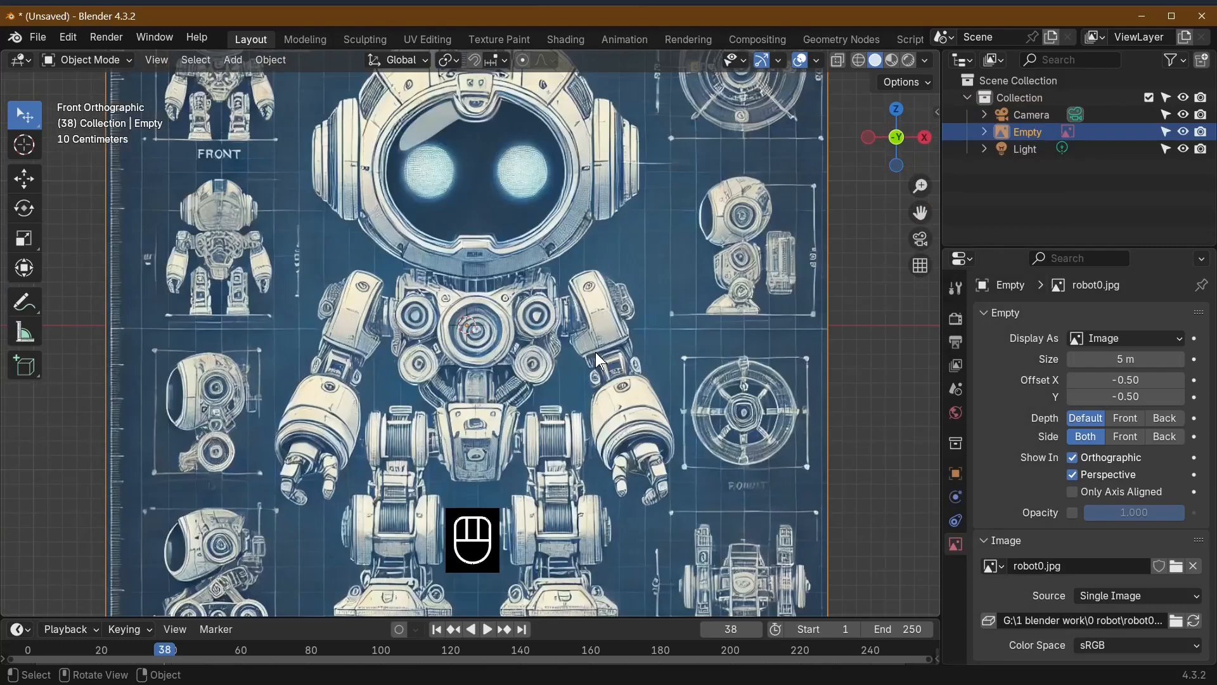
{"action": "left_click", "coordinate": [563, 349]}
{"action": "key", "text": "g"}
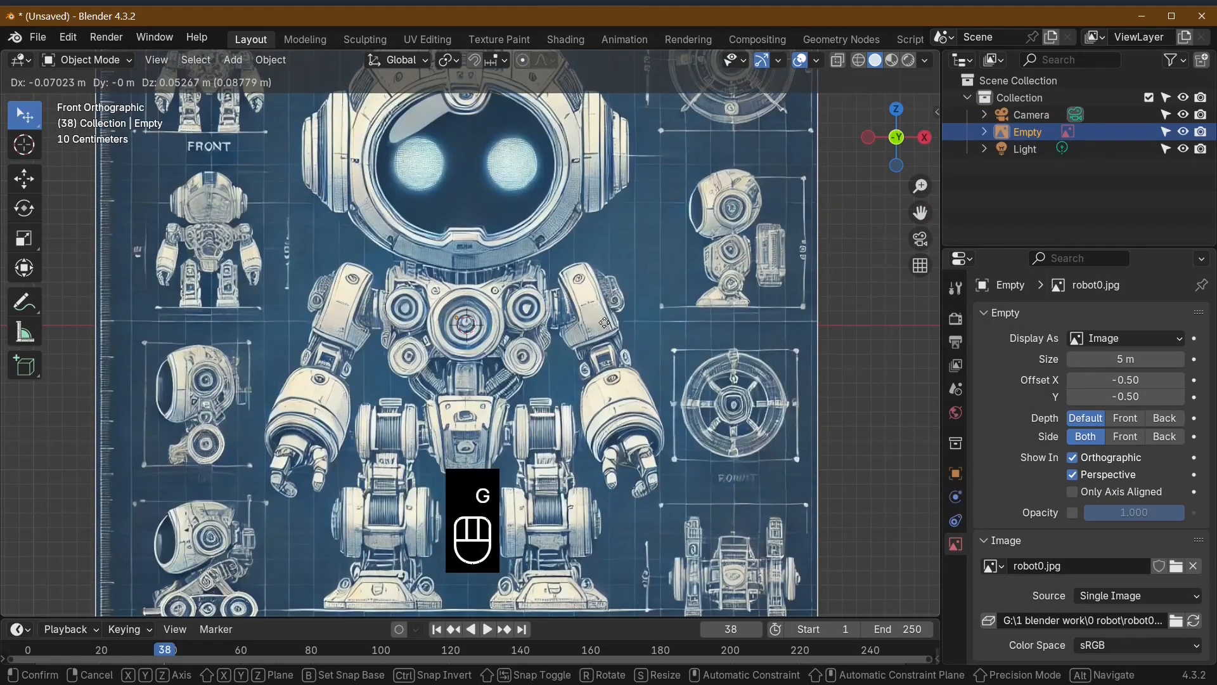
{"action": "left_click", "coordinate": [603, 325]}
{"action": "scroll", "coordinate": [585, 386], "scroll_direction": "up", "scroll_amount": 4}
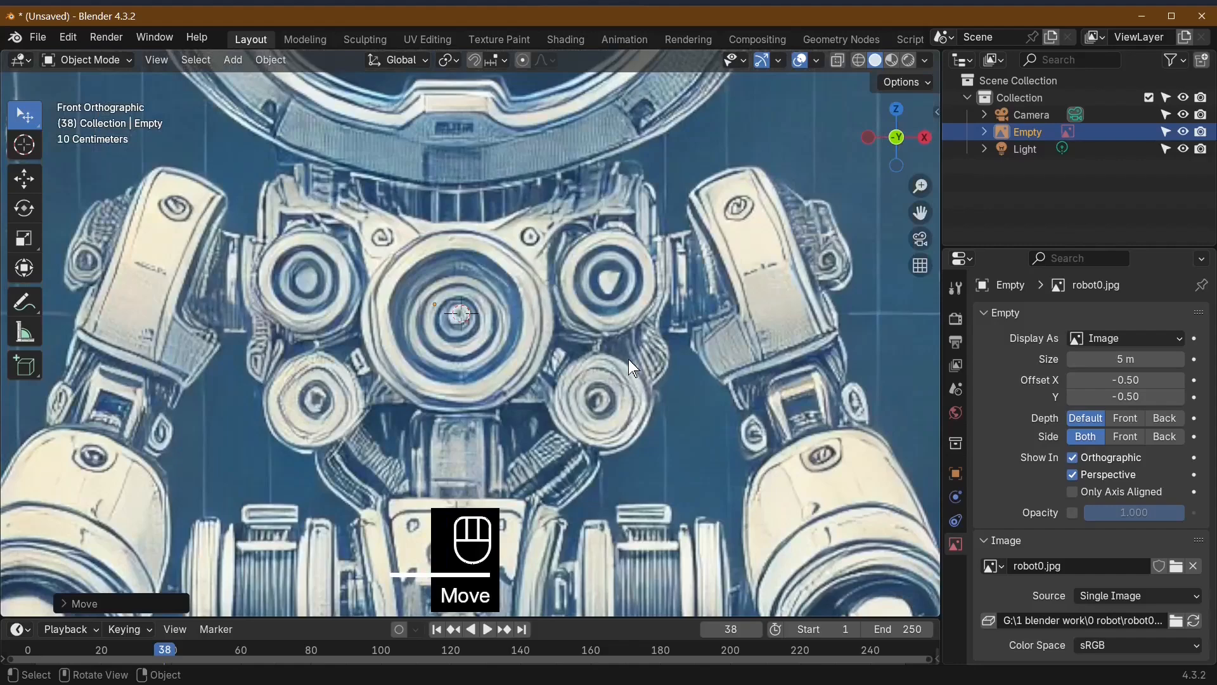
{"action": "key", "text": "g"}
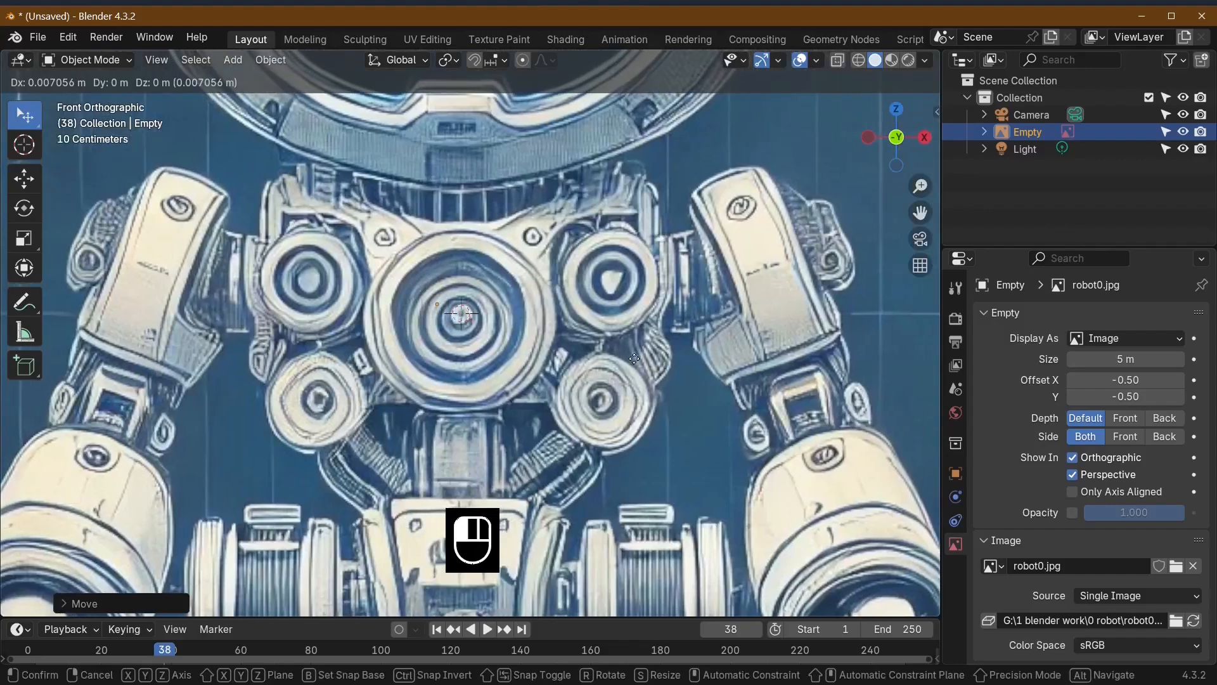
{"action": "left_click", "coordinate": [634, 359]}
{"action": "scroll", "coordinate": [632, 358], "scroll_direction": "down", "scroll_amount": 4}
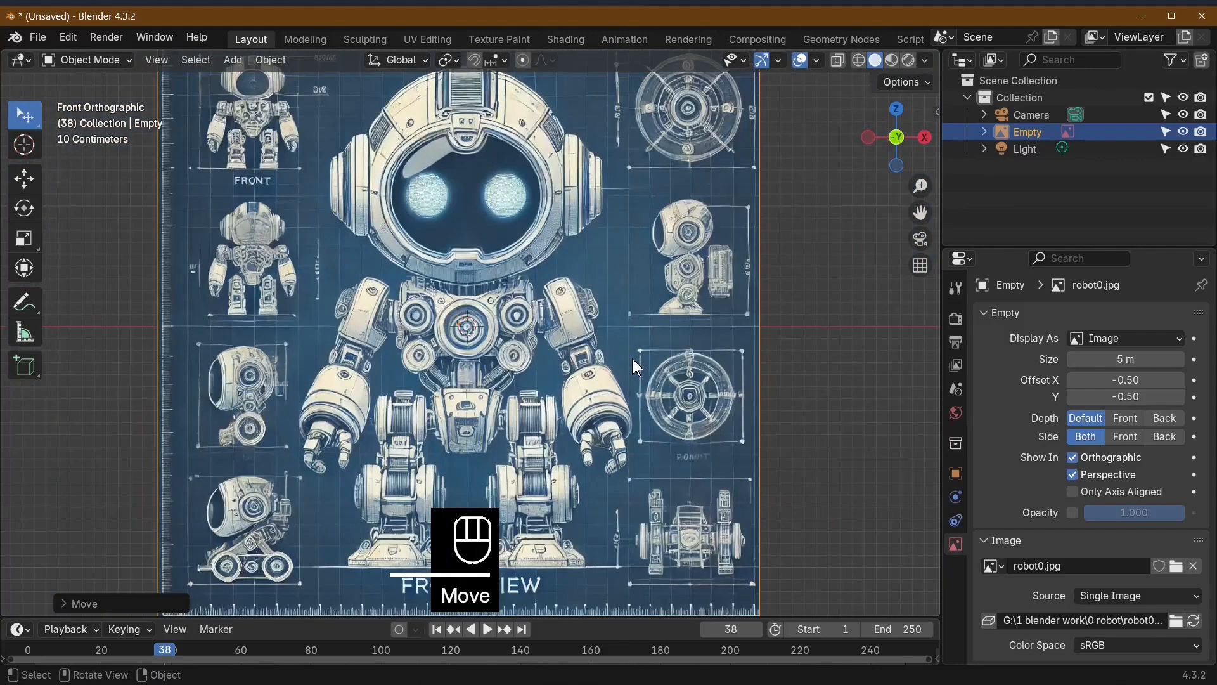
{"action": "scroll", "coordinate": [632, 359], "scroll_direction": "down", "scroll_amount": 2}
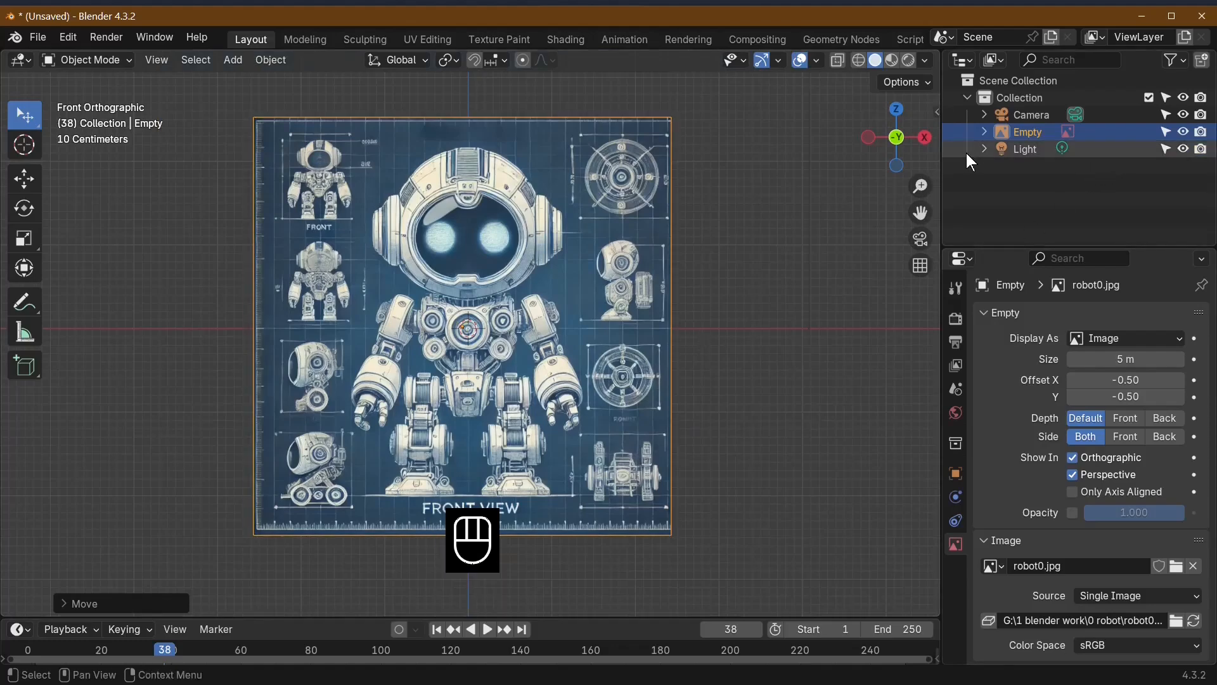
Step: Rename the image empty to "blue print" and make it unselectable in the viewport
{"action": "left_click", "coordinate": [1175, 60]}
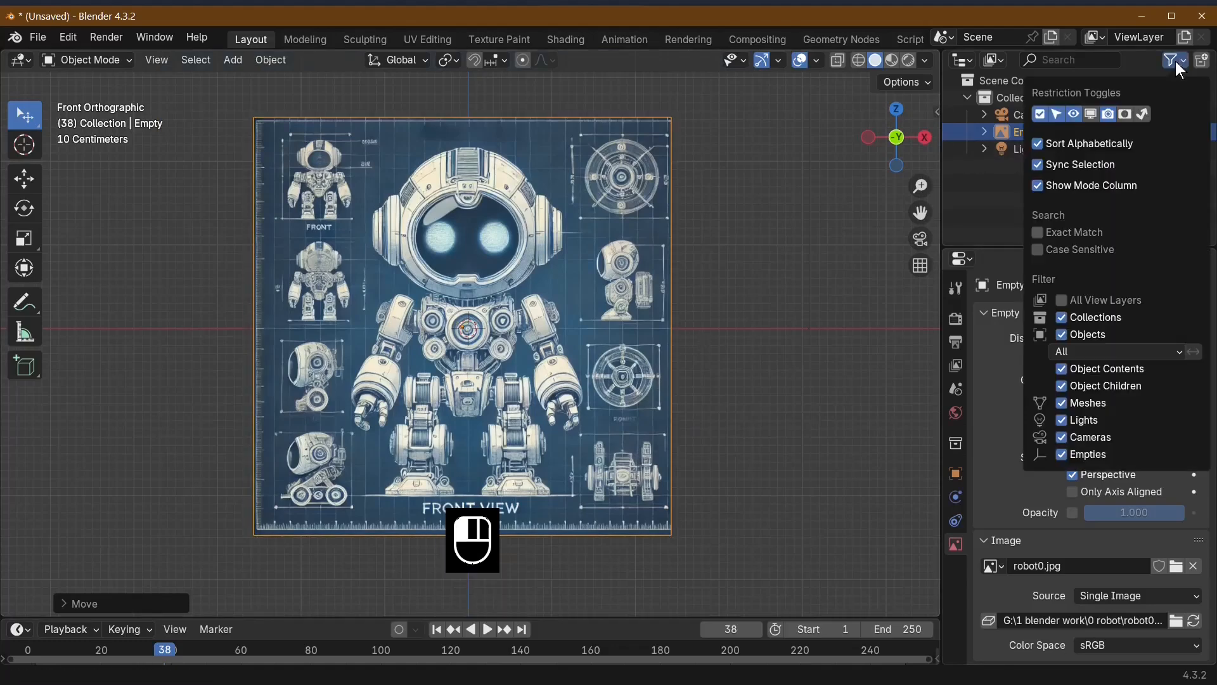
{"action": "left_click", "coordinate": [1057, 118]}
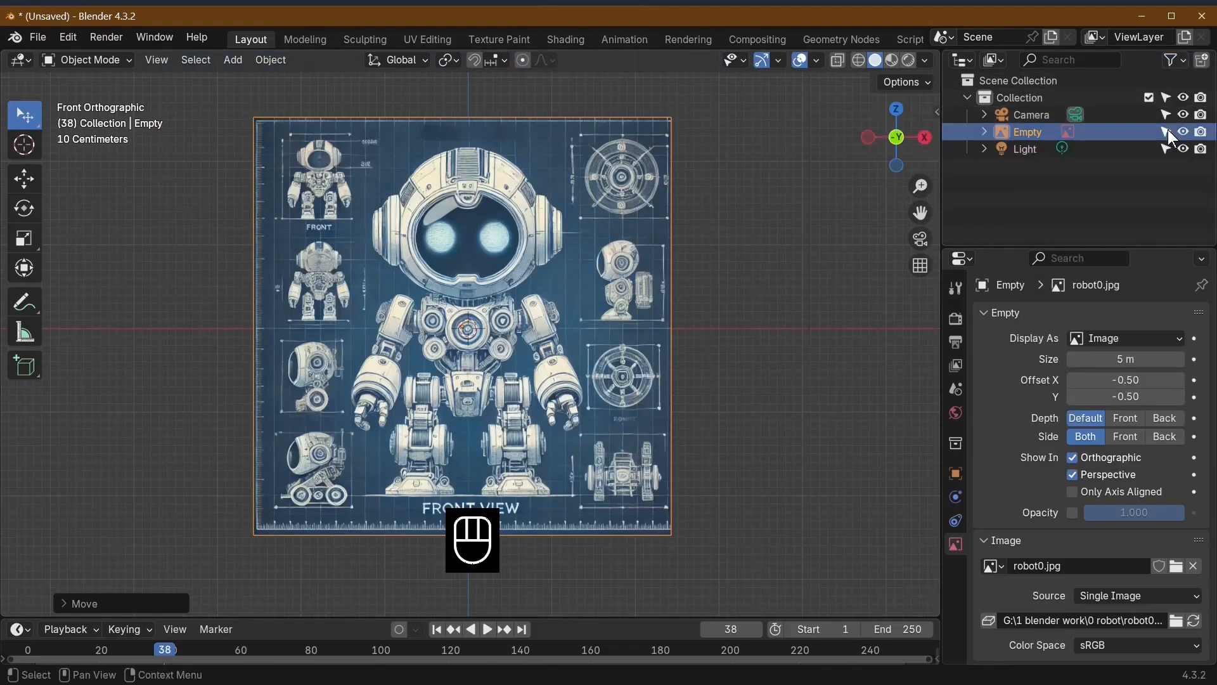
{"action": "double_click", "coordinate": [1034, 132]}
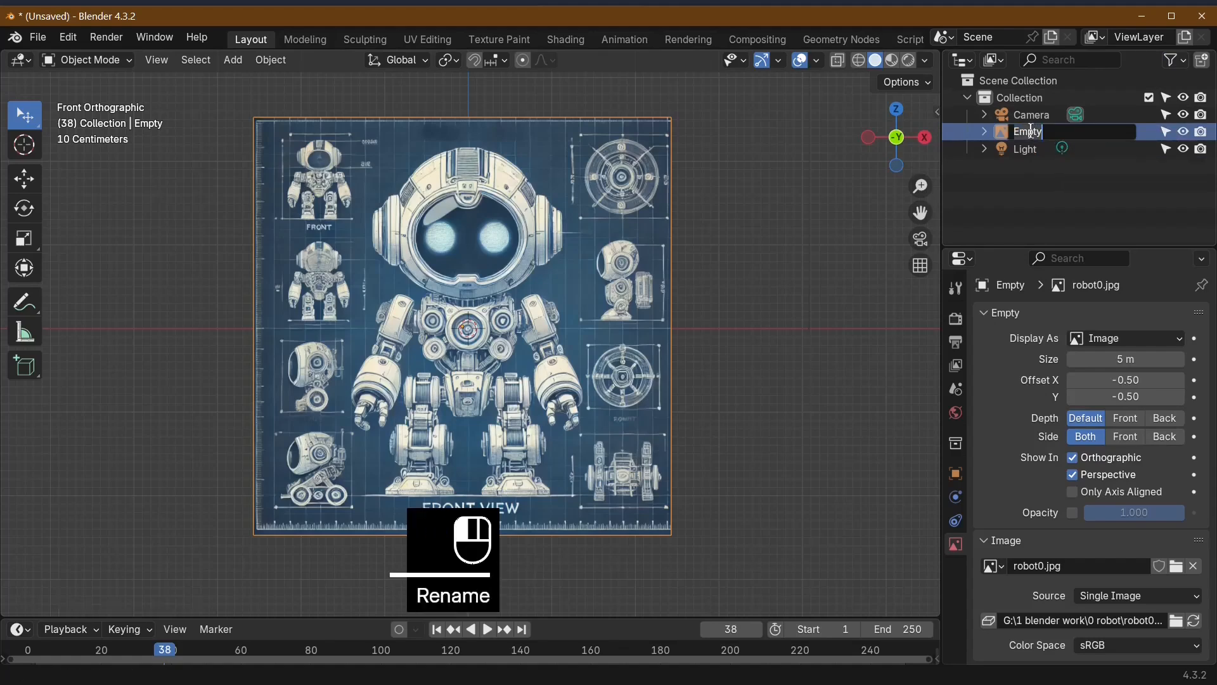
{"action": "type", "text": "blue"}
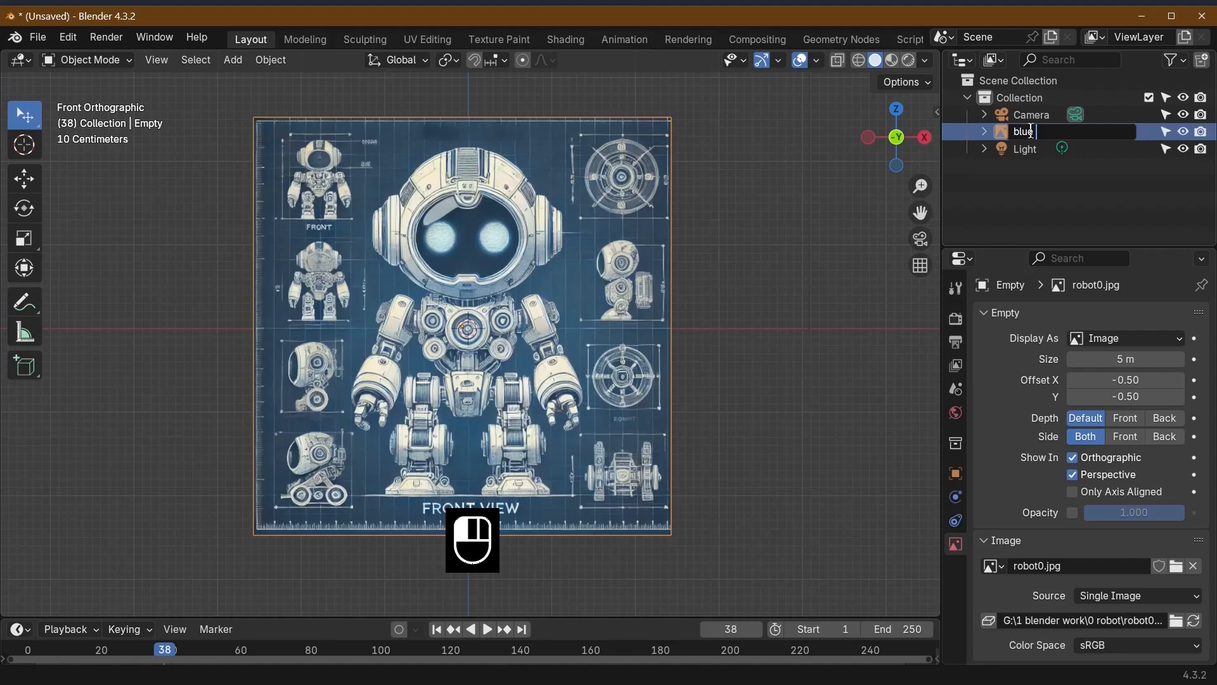
{"action": "type", "text": " print"}
{"action": "key", "text": "Return"}
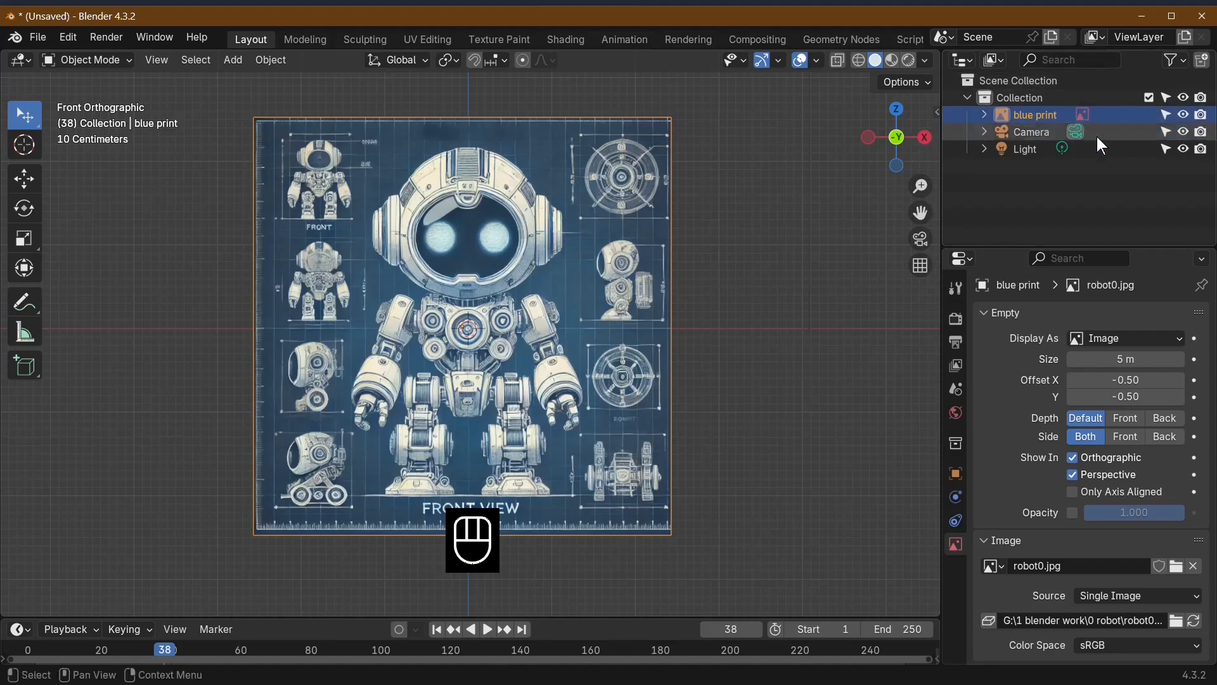
{"action": "left_click", "coordinate": [1167, 115]}
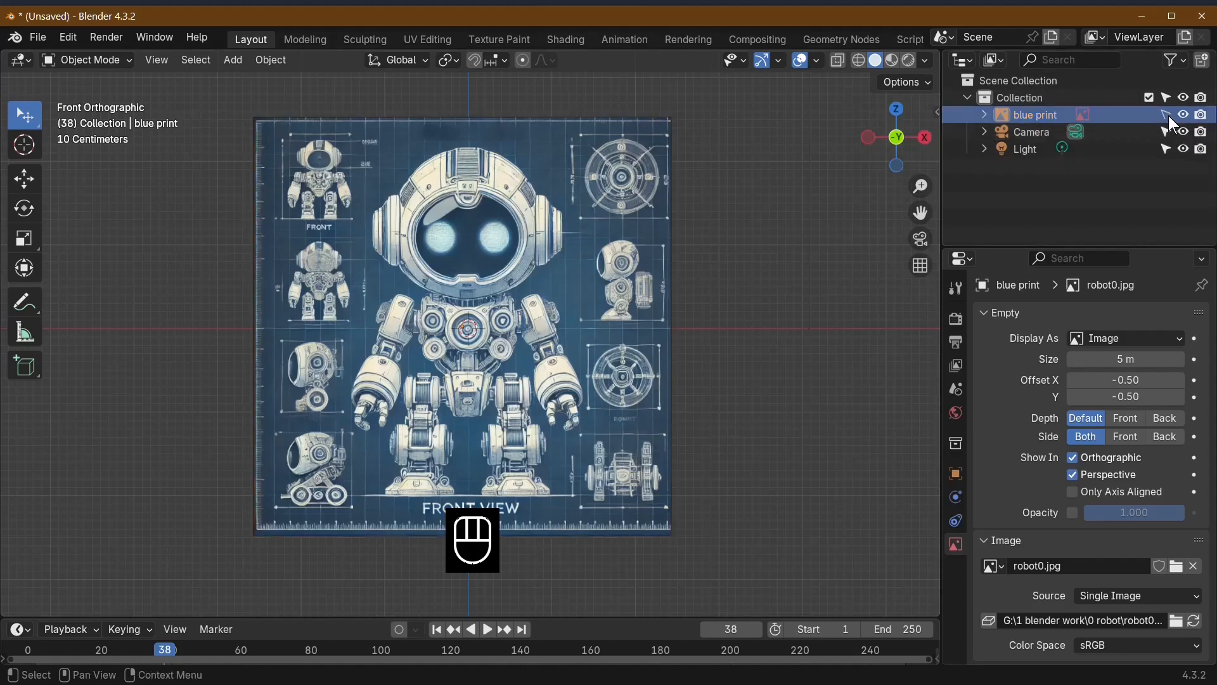
Step: Try limiting the blueprint image's visible side to Front, check it from behind, and restore Both
{"action": "middle_click_drag", "start_coordinate": [386, 287], "coordinate": [837, 330]}
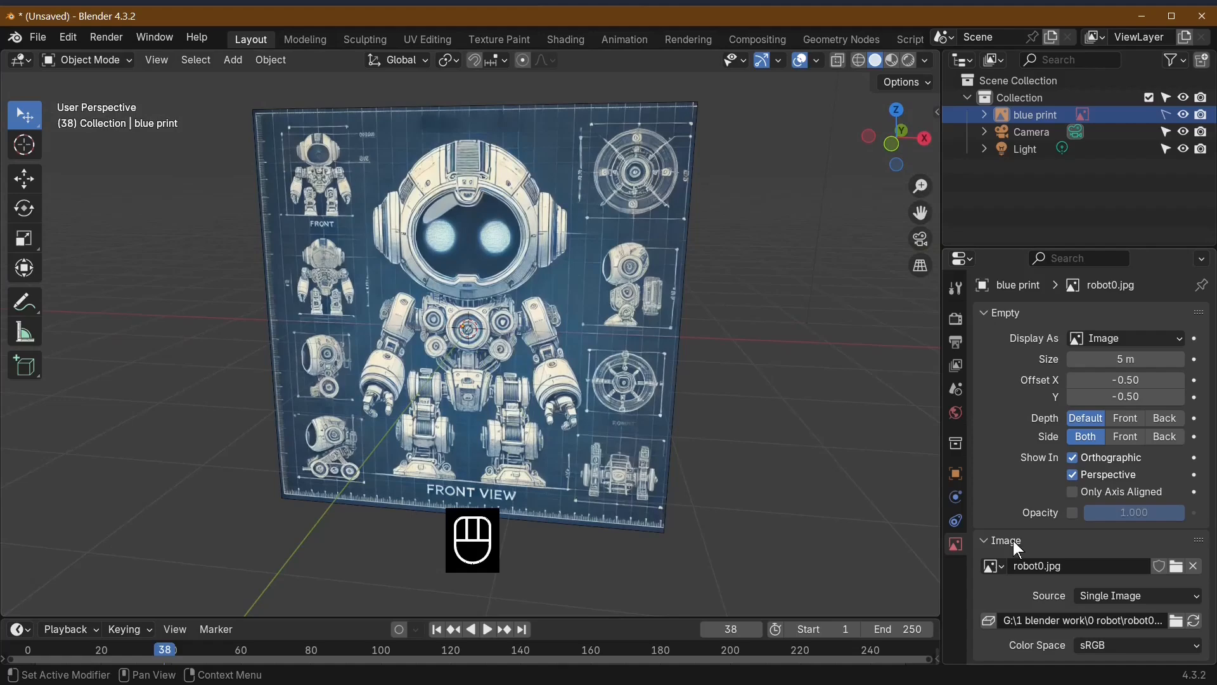
{"action": "left_click", "coordinate": [954, 541]}
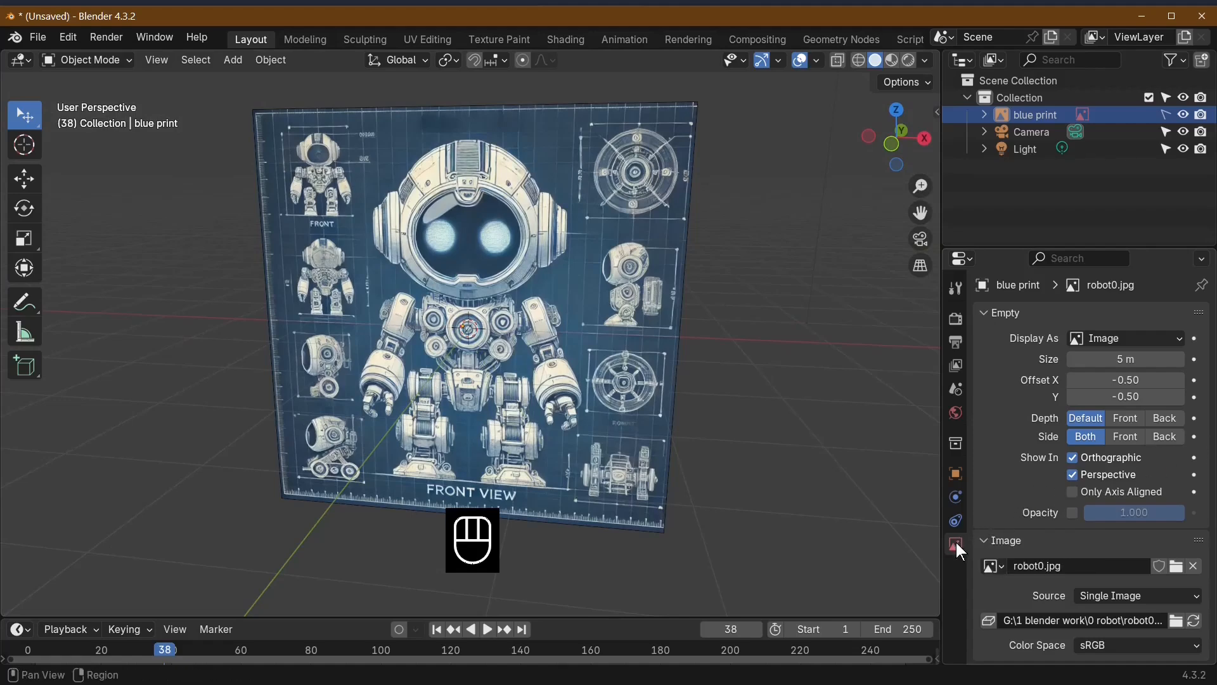
{"action": "left_click", "coordinate": [1126, 438]}
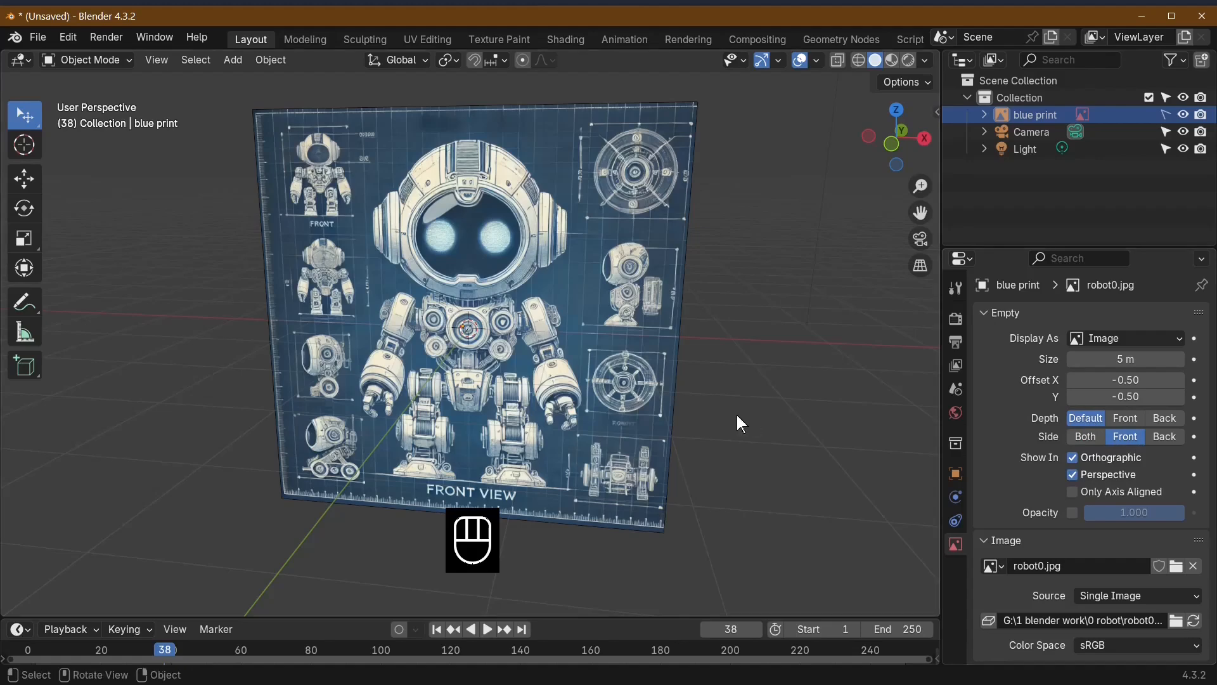
{"action": "middle_click_drag", "start_coordinate": [736, 421], "coordinate": [373, 388]}
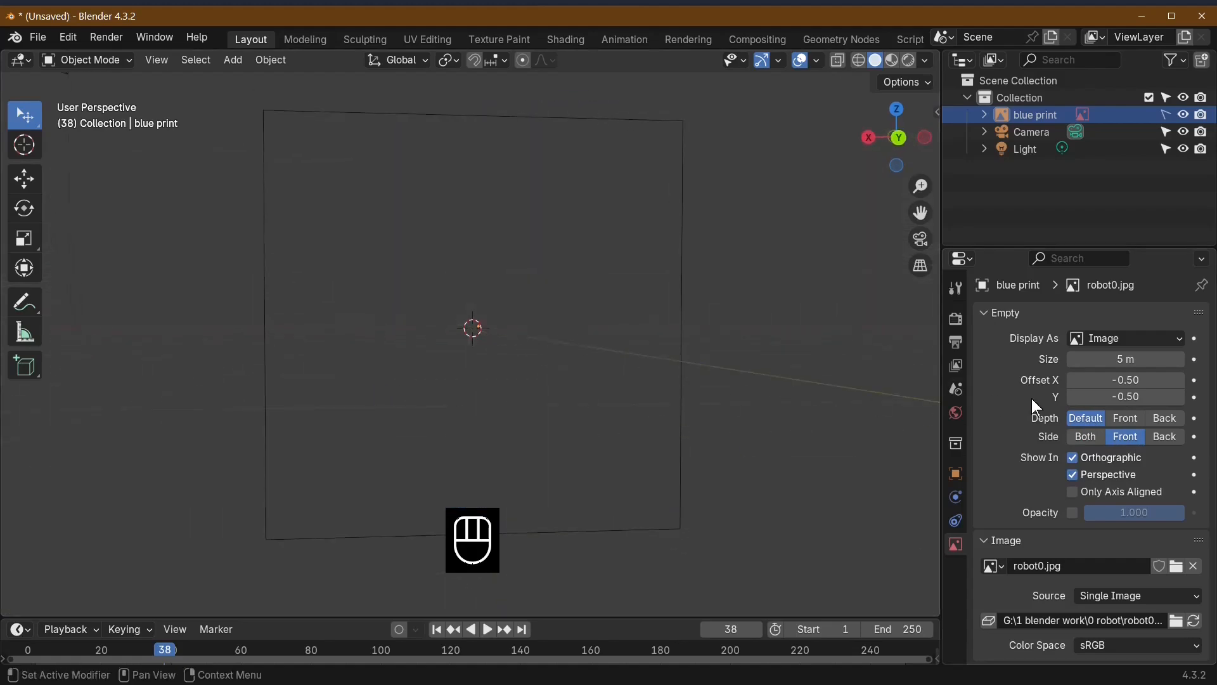
{"action": "left_click", "coordinate": [1093, 433]}
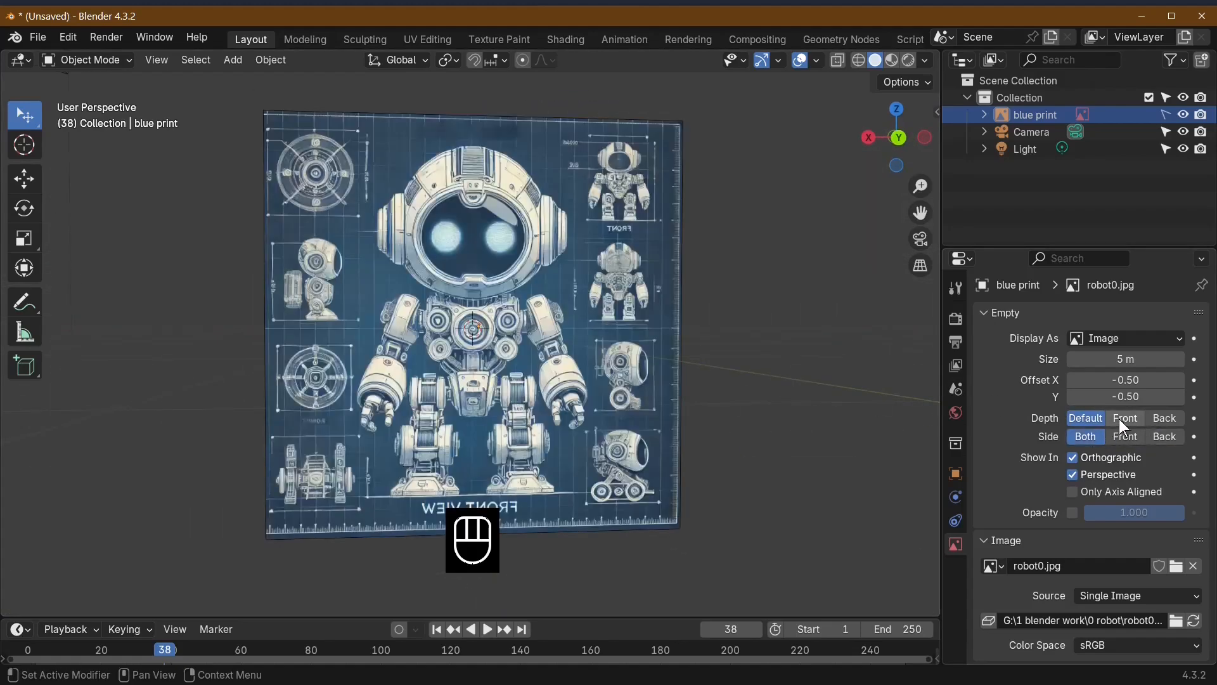
Step: Set the blueprint image's depth to Front so it draws over other objects
{"action": "left_click", "coordinate": [1120, 419]}
{"action": "middle_click_drag", "start_coordinate": [888, 410], "coordinate": [719, 409]}
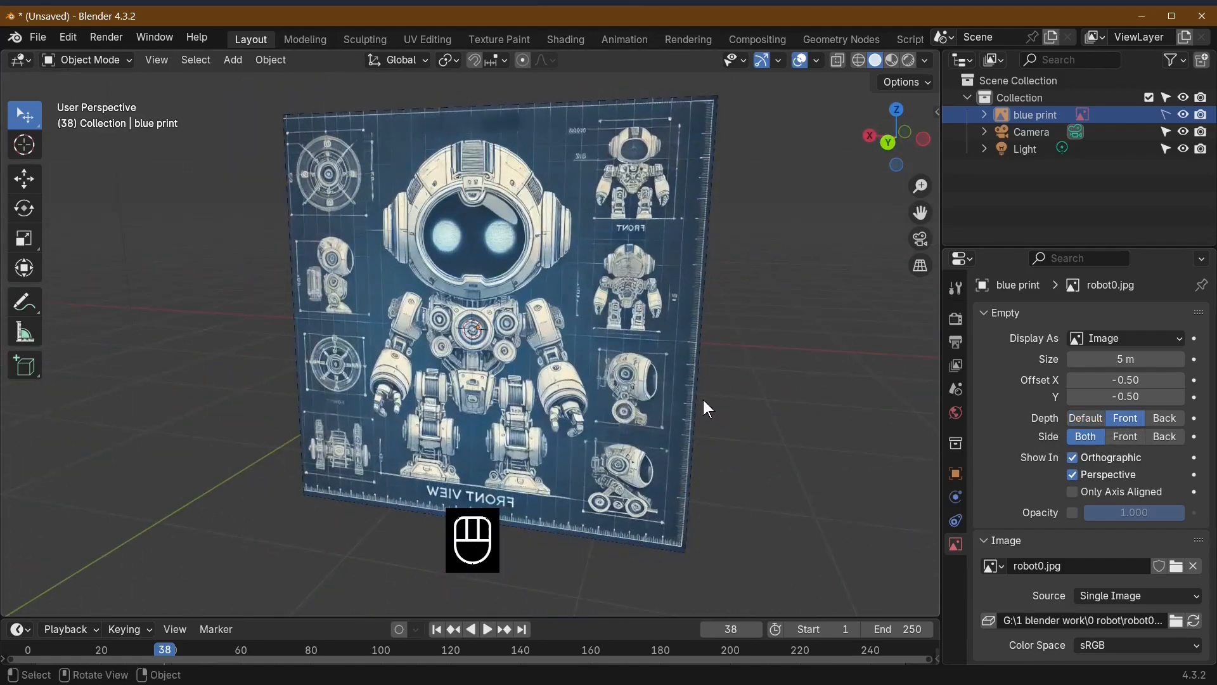
Step: Add a UV sphere at the world origin, working from the front view
{"action": "key", "text": "KP_1"}
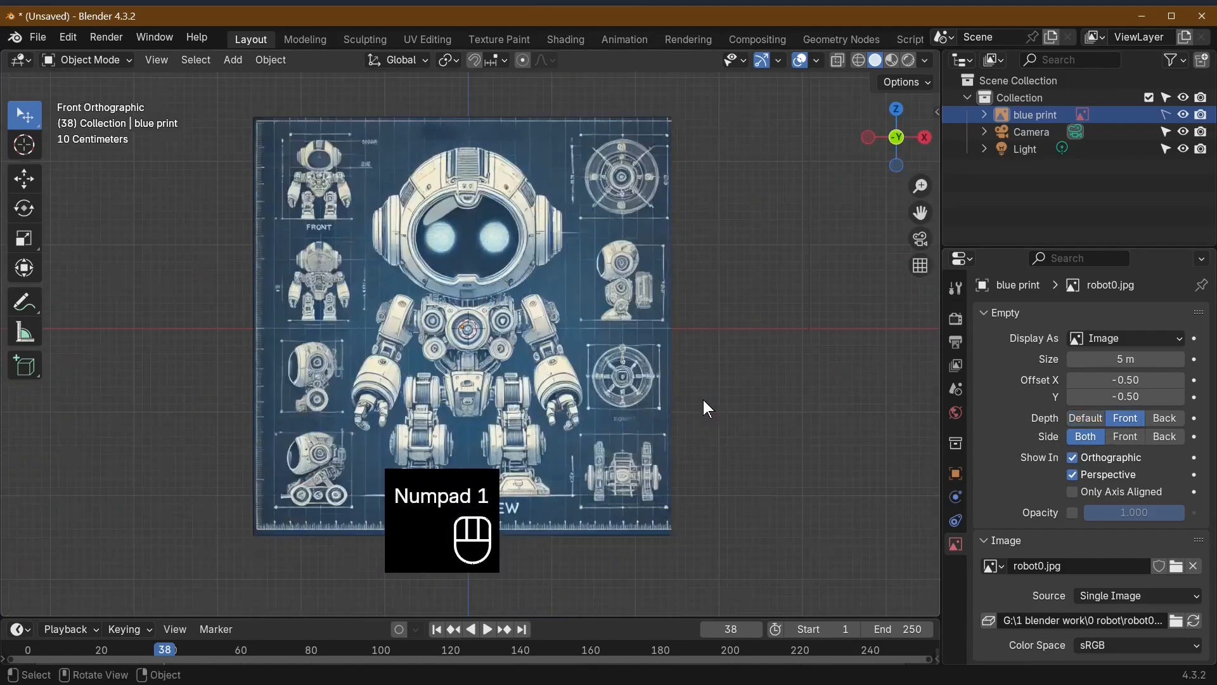
{"action": "left_click", "coordinate": [233, 61]}
{"action": "mouse_move", "coordinate": [238, 77]}
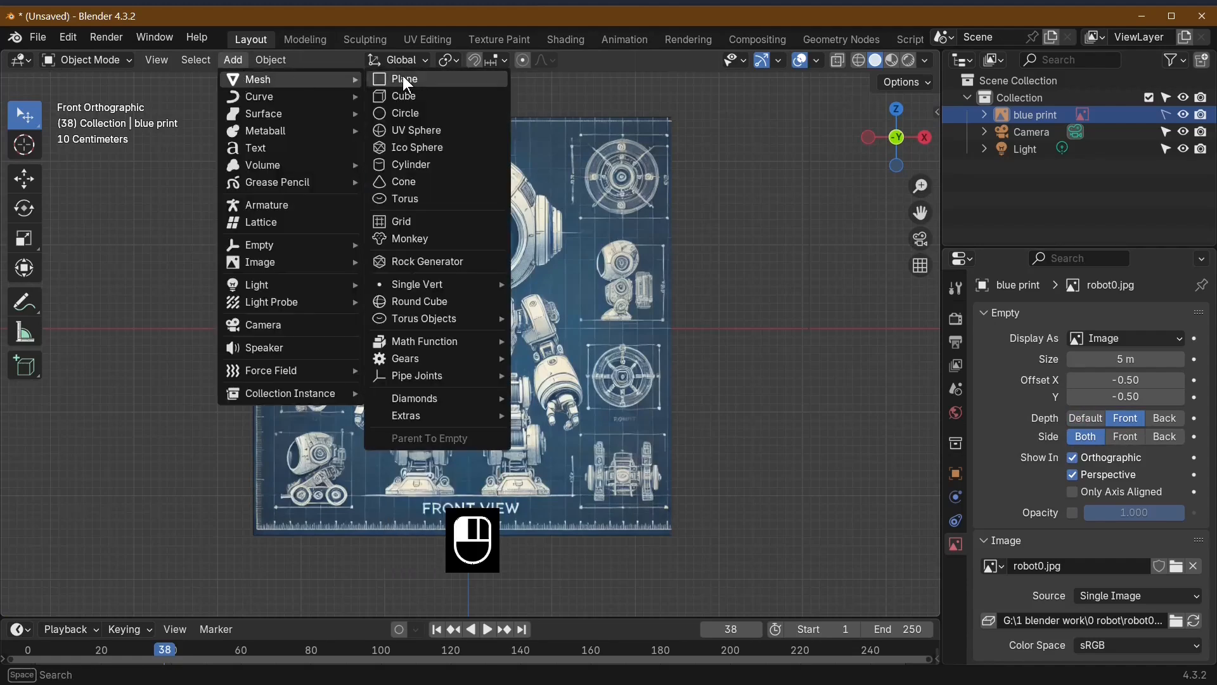
{"action": "left_click", "coordinate": [430, 130]}
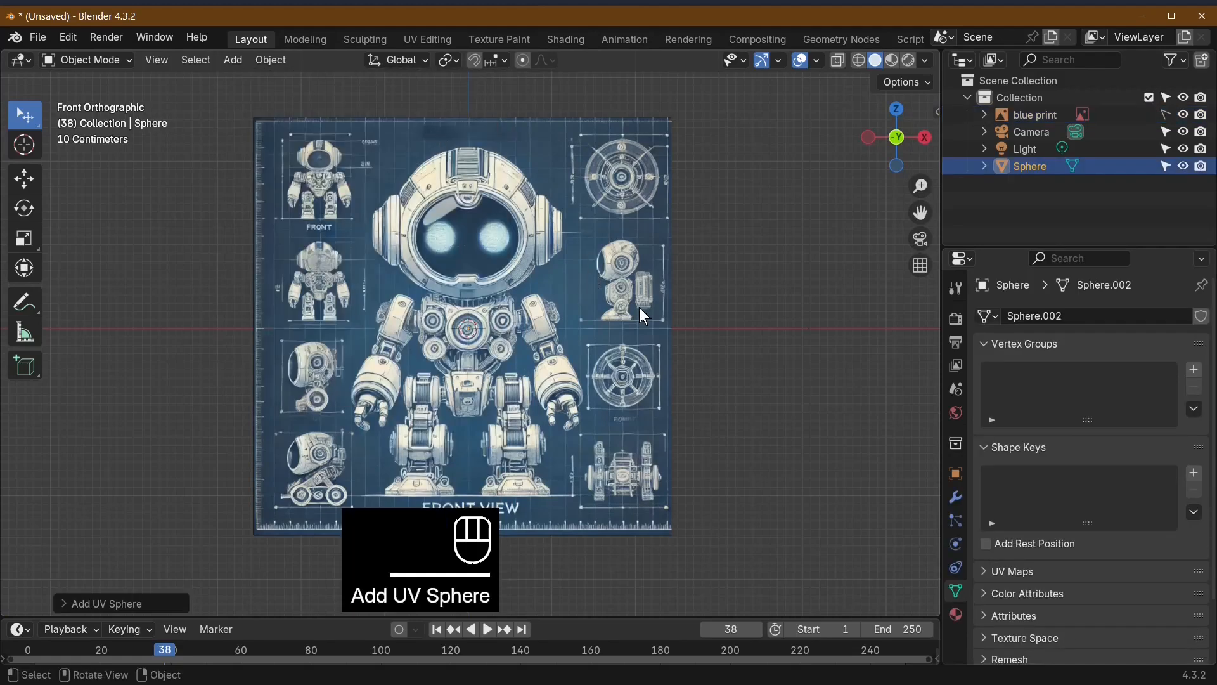
{"action": "middle_click_drag", "start_coordinate": [639, 306], "coordinate": [650, 332]}
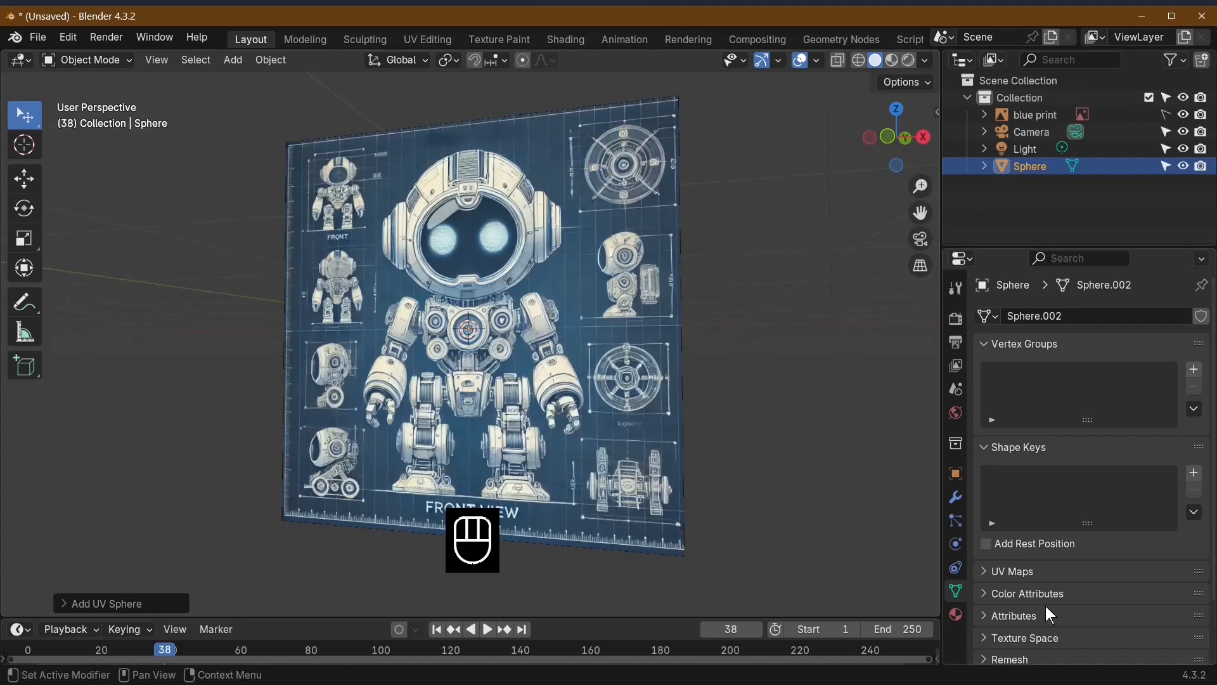
Step: Enable opacity for the blueprint image and set it to 0.3
{"action": "left_click", "coordinate": [1046, 188]}
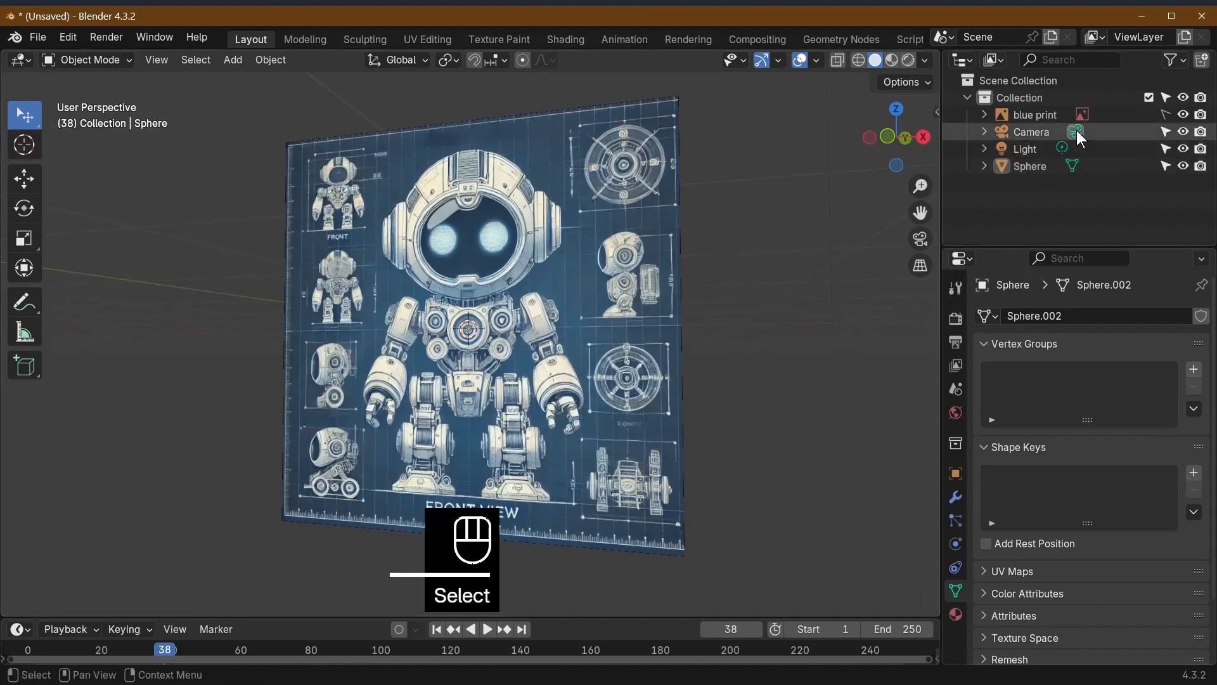
{"action": "left_click", "coordinate": [1030, 113]}
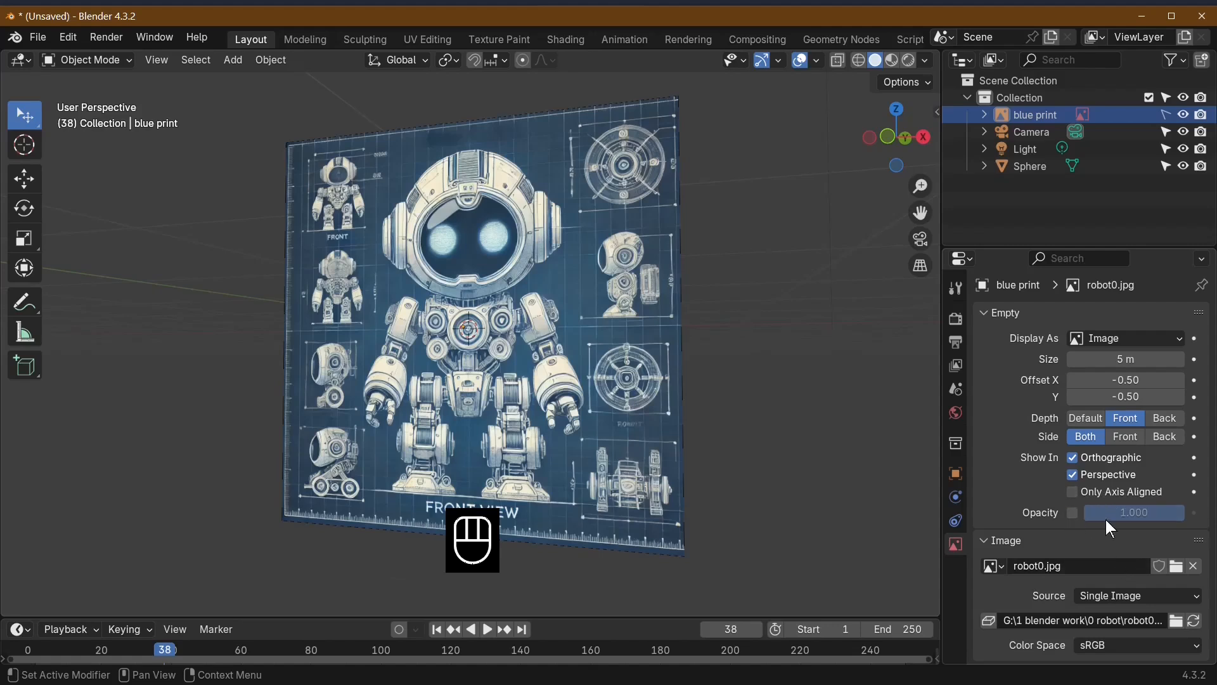
{"action": "left_click", "coordinate": [1073, 514]}
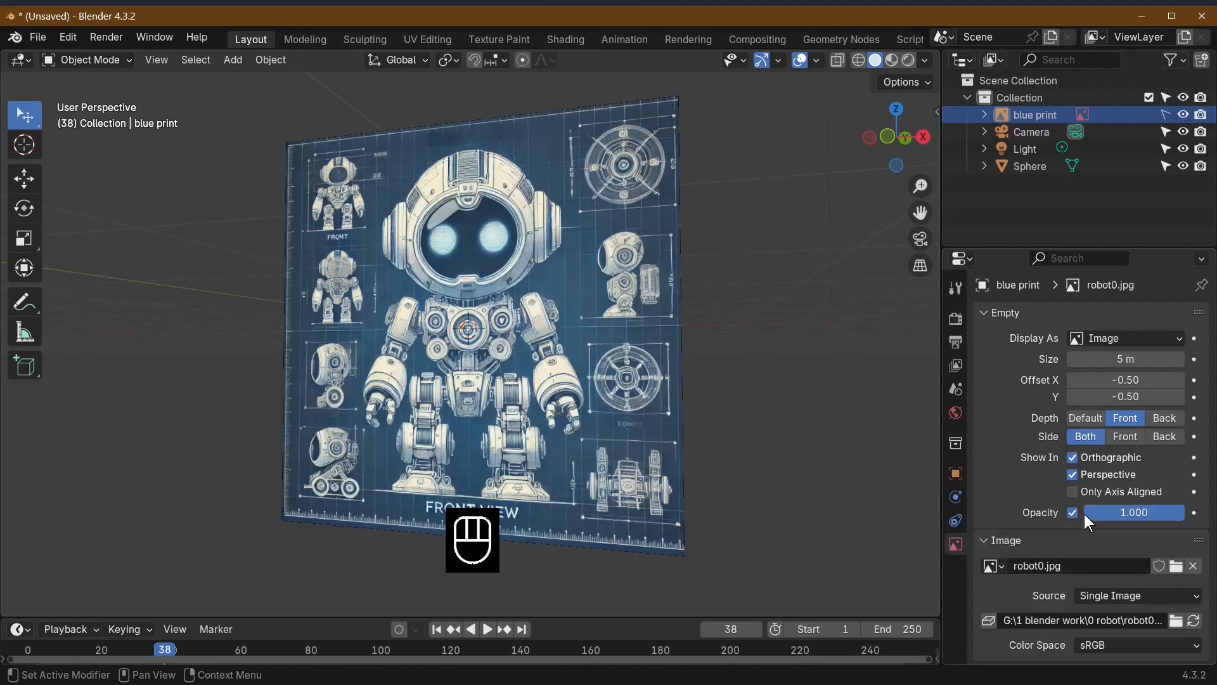
{"action": "left_click", "coordinate": [1131, 514]}
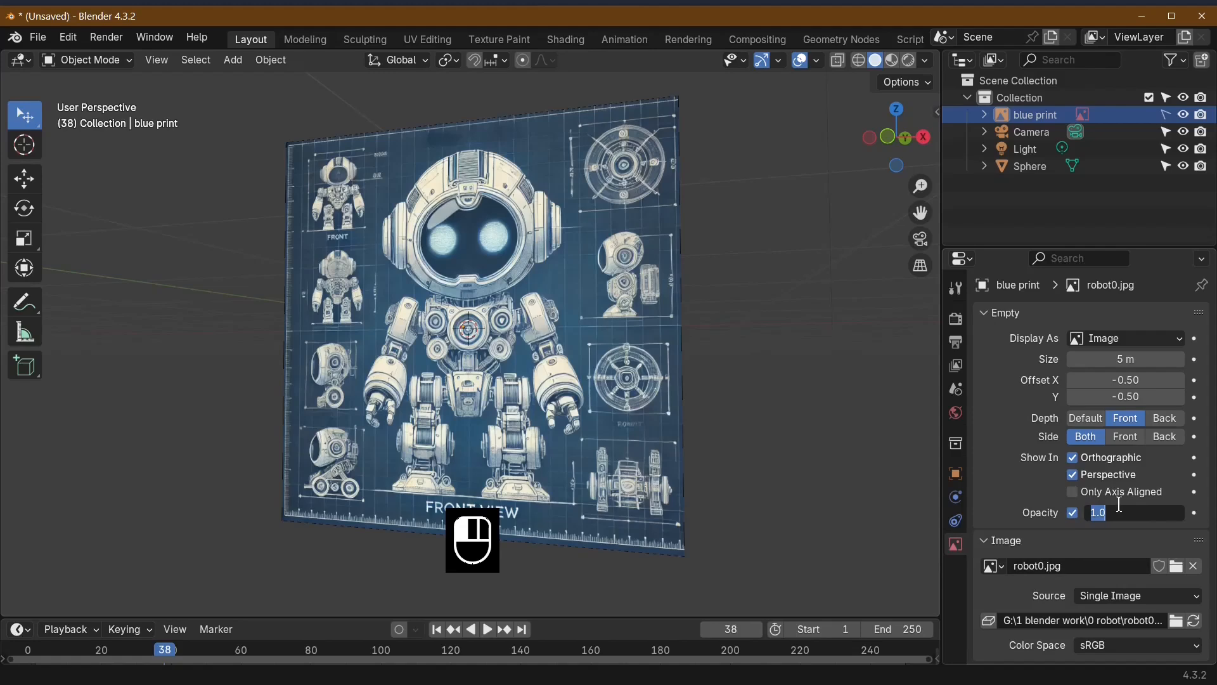
{"action": "type", "text": "0.3"}
{"action": "key", "text": "Return"}
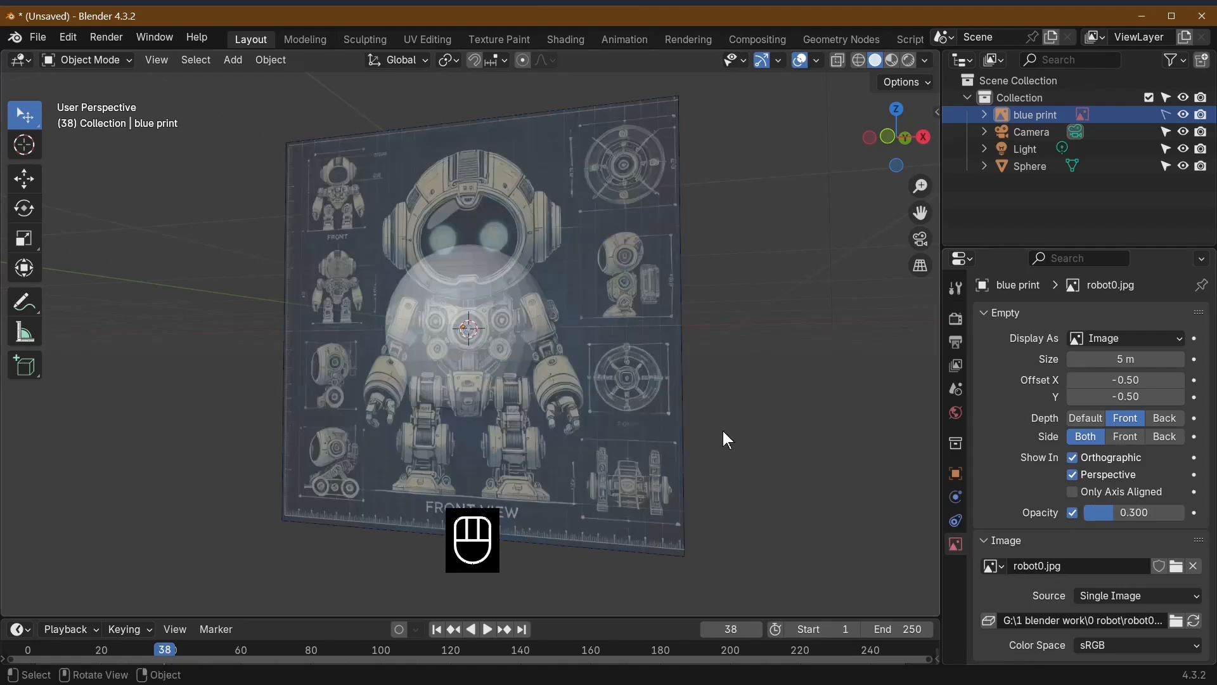
{"action": "mouse_move", "coordinate": [728, 440]}
{"action": "middle_mouse_down"}
{"action": "mouse_move", "coordinate": [791, 459]}
{"action": "mouse_move", "coordinate": [658, 544]}
{"action": "mouse_move", "coordinate": [525, 508]}
{"action": "mouse_move", "coordinate": [629, 470]}
{"action": "mouse_move", "coordinate": [728, 474]}
{"action": "mouse_move", "coordinate": [725, 455]}
{"action": "middle_mouse_up"}
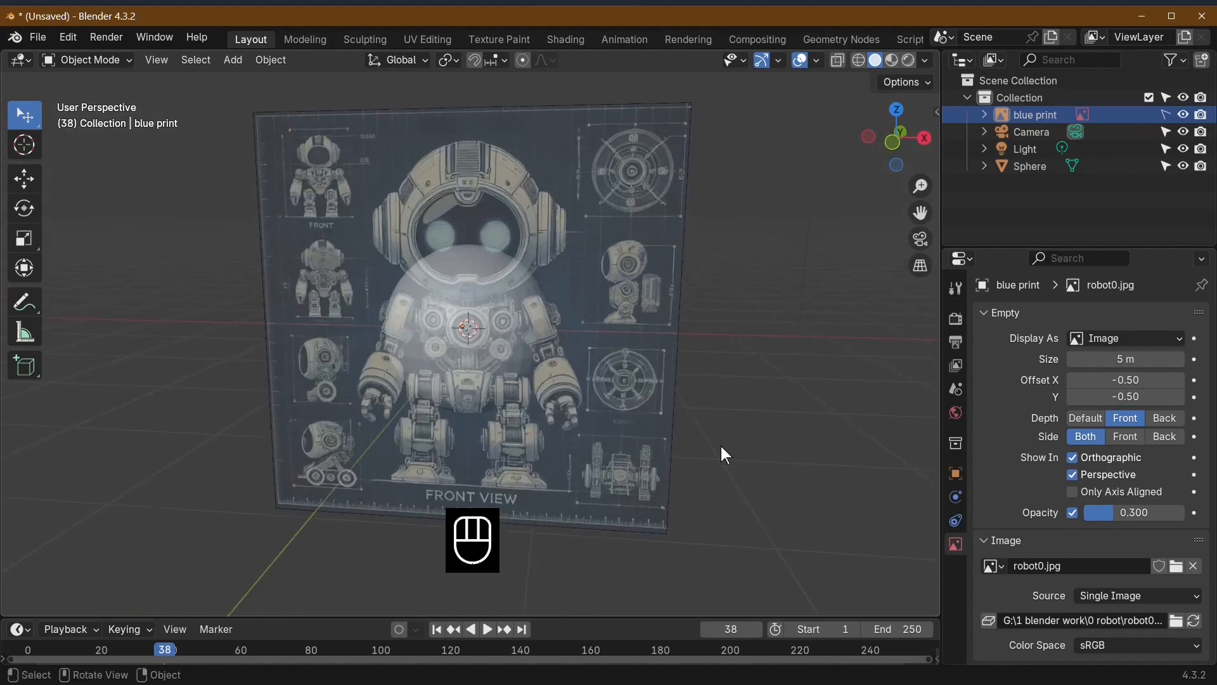
Step: Rotate the UV sphere 90 degrees around the X axis
{"action": "left_click", "coordinate": [511, 311]}
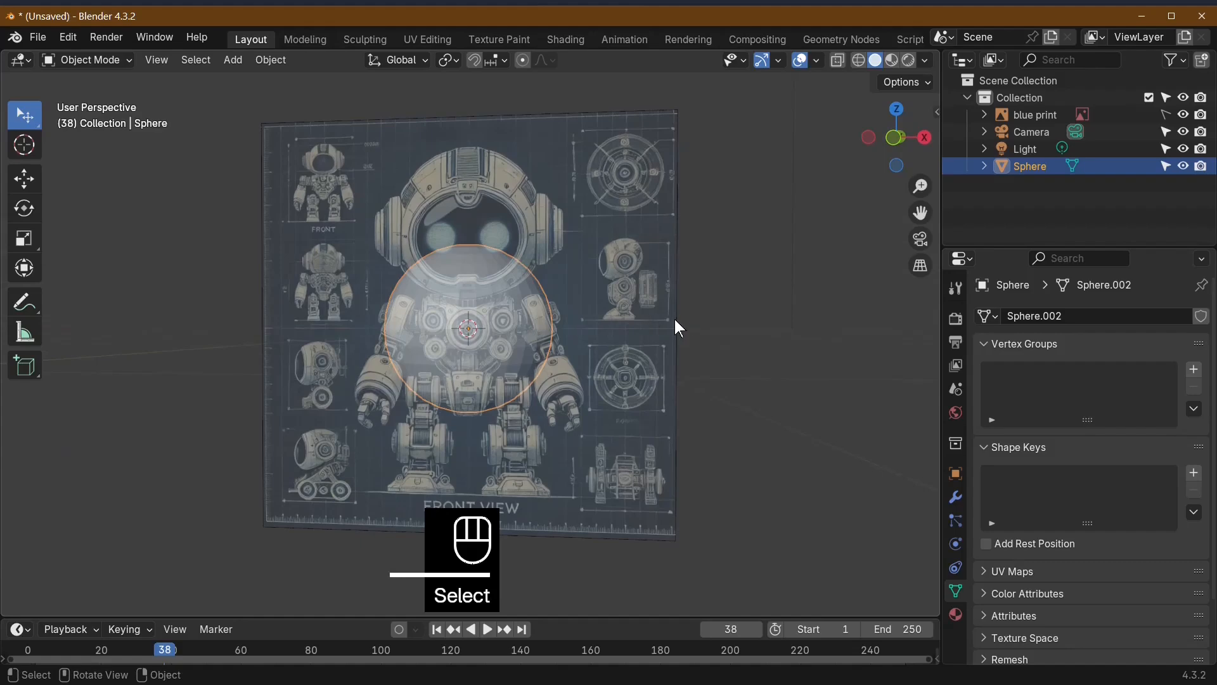
{"action": "key", "text": "r"}
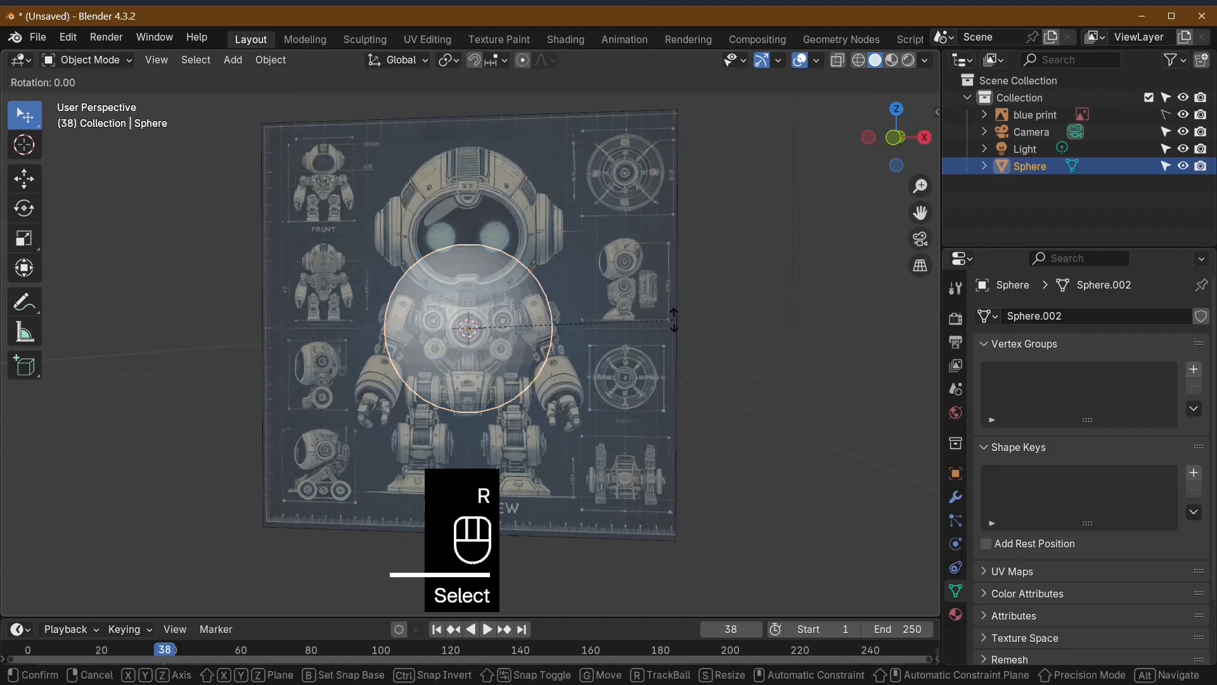
{"action": "key", "text": "x"}
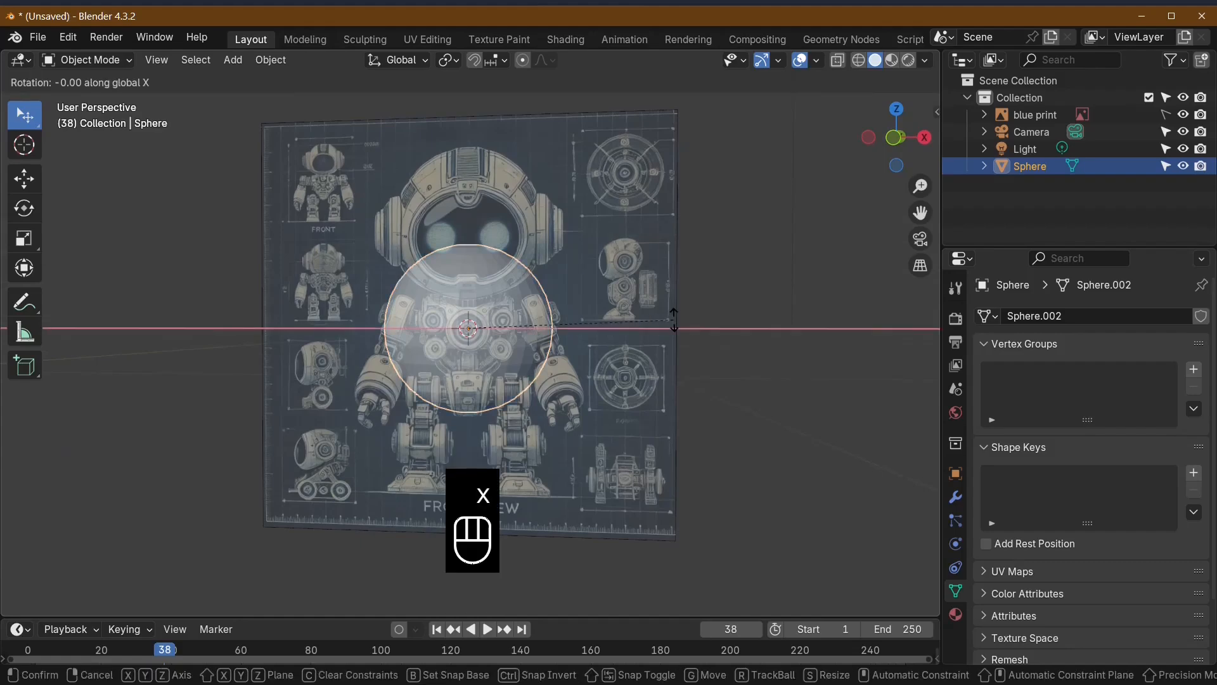
{"action": "key", "text": "KP_9"}
{"action": "key", "text": "KP_0"}
{"action": "key", "text": "KP_Enter"}
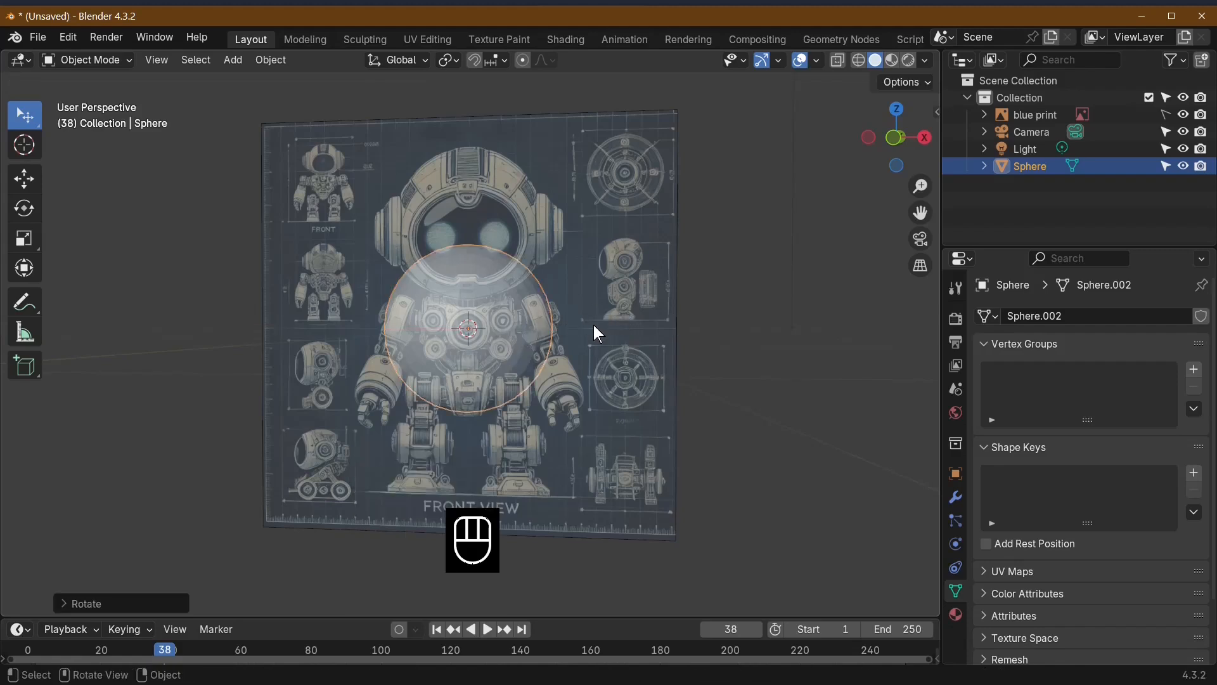
Step: Move the sphere up in front view, about 1.2 m, onto the robot's head in the blueprint
{"action": "key", "text": "KP_1"}
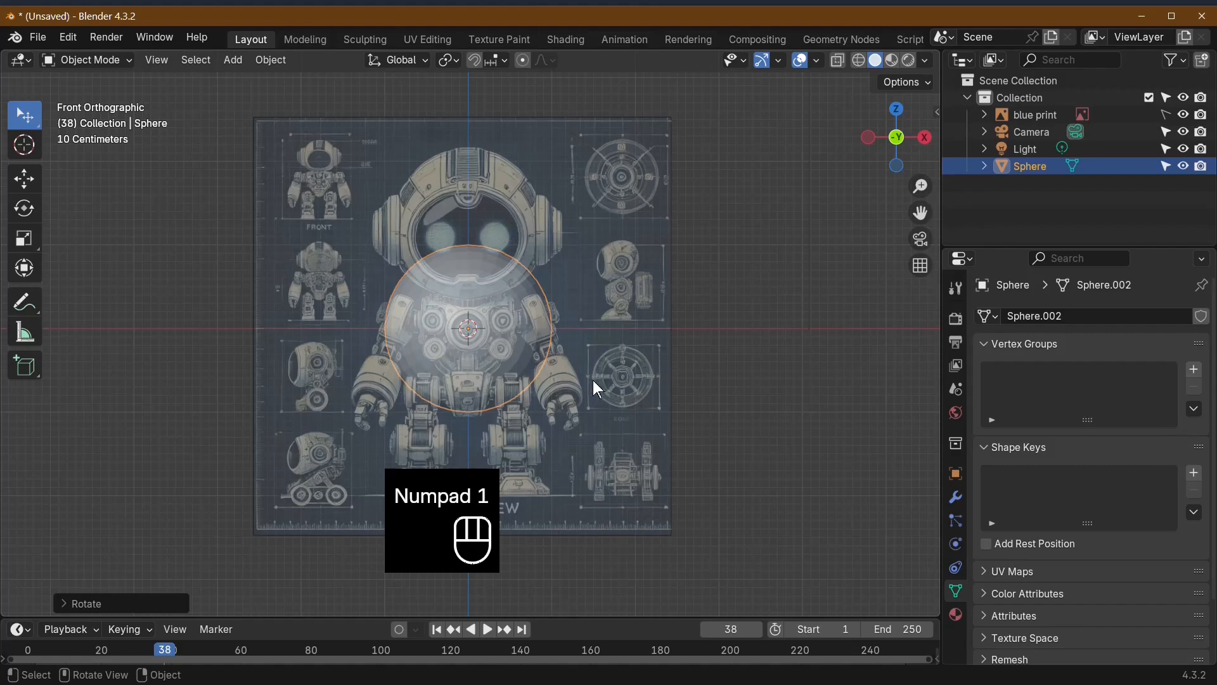
{"action": "key", "text": "g"}
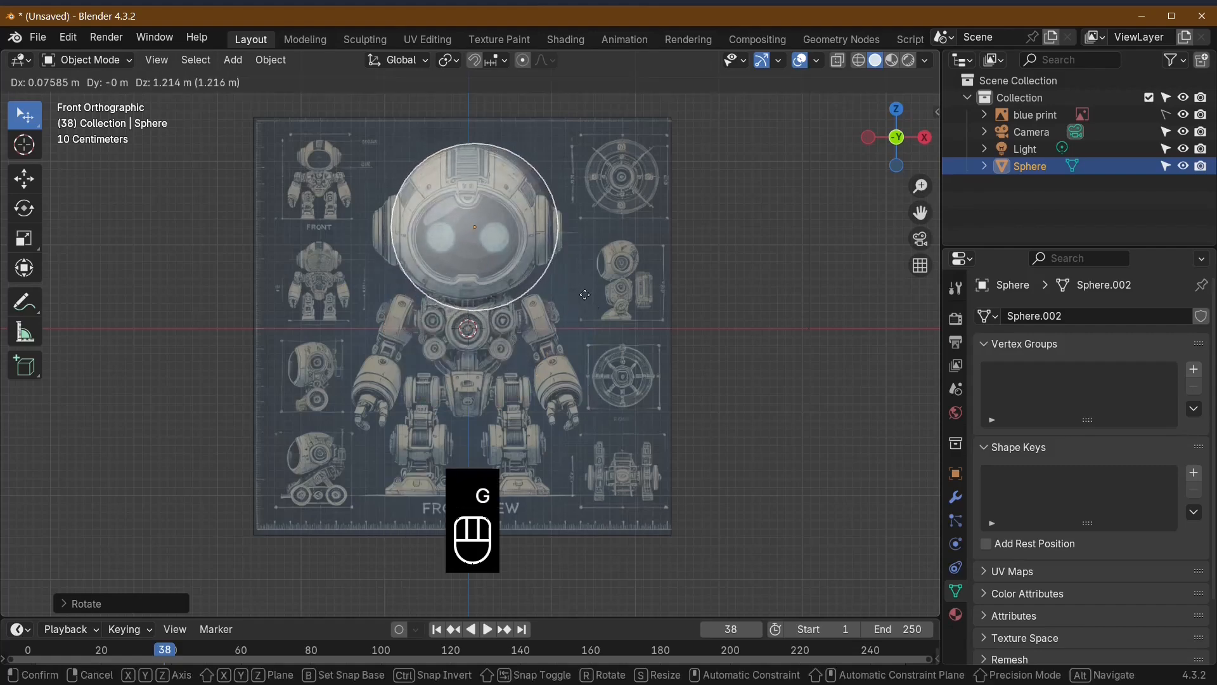
{"action": "left_click", "coordinate": [584, 303]}
Step: Raise the opacity of the blueprint image so the helmet drawing shows more strongly over the sphere
{"action": "scroll", "coordinate": [576, 343], "scroll_direction": "up", "scroll_amount": 4}
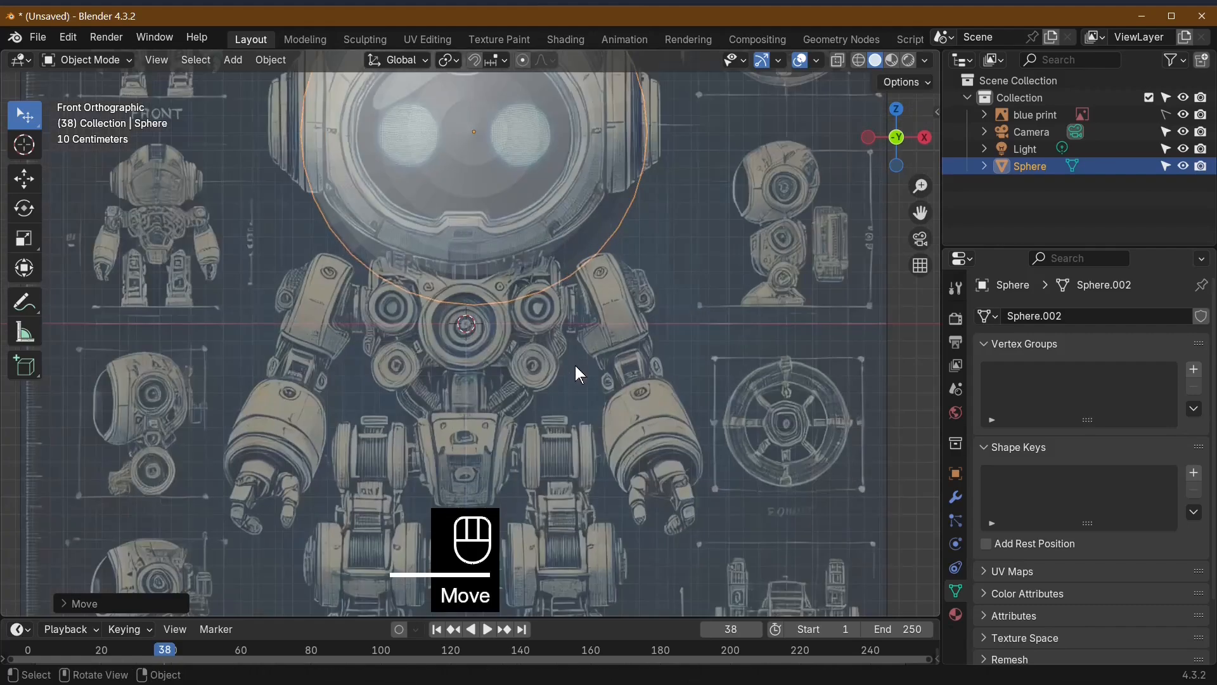
{"action": "middle_click_drag", "start_coordinate": [600, 286], "coordinate": [593, 468], "text": "shift"}
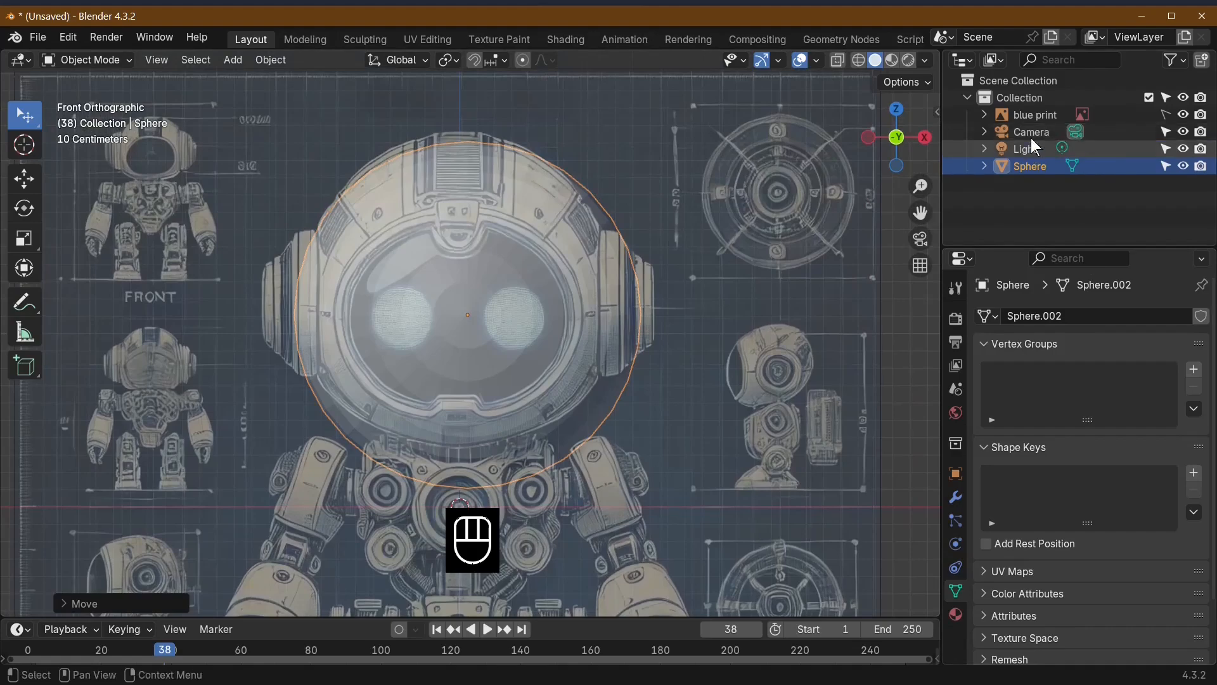
{"action": "left_click", "coordinate": [1029, 115]}
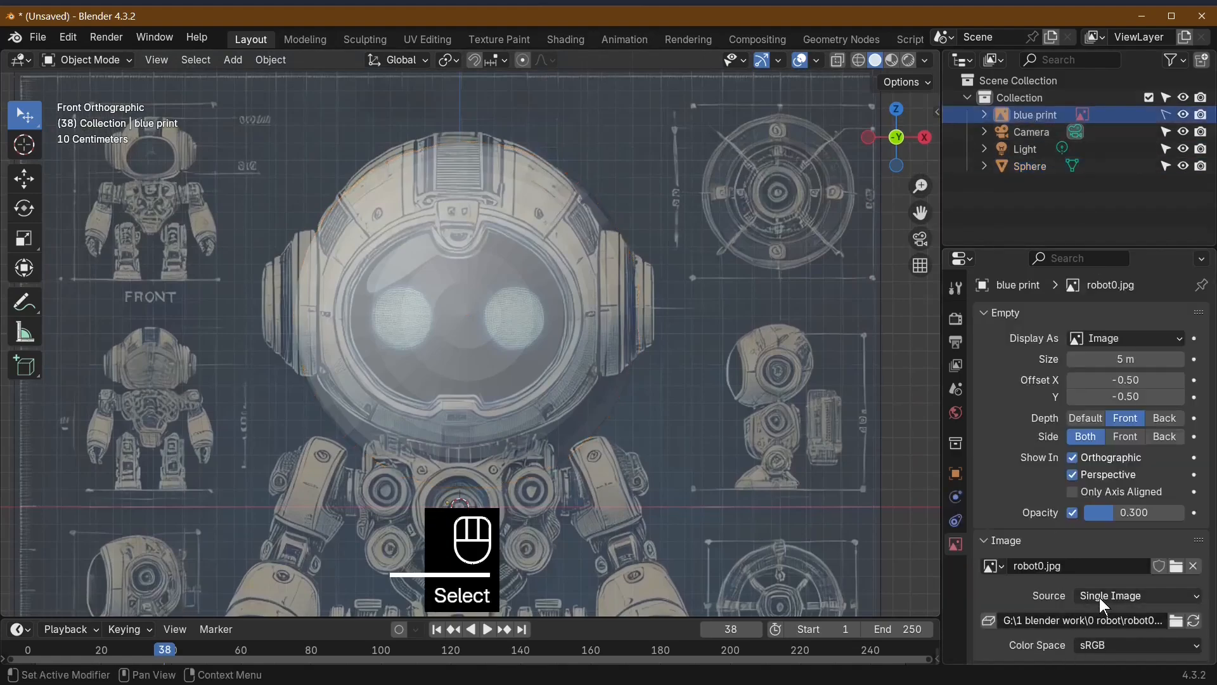
{"action": "left_click_drag", "start_coordinate": [1114, 513], "coordinate": [1149, 513]}
Step: Center the sphere on the blueprint helmet, scale it down slightly, and raise it along Z to match the helmet's top
{"action": "left_click", "coordinate": [484, 326]}
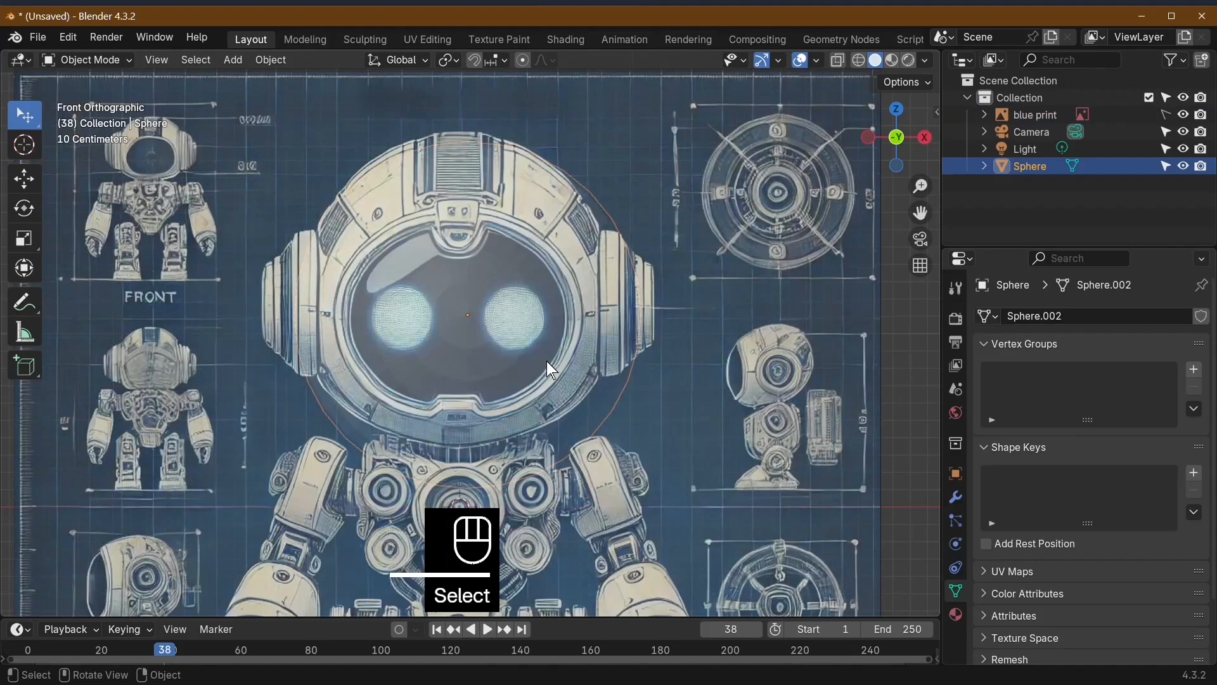
{"action": "key", "text": "g"}
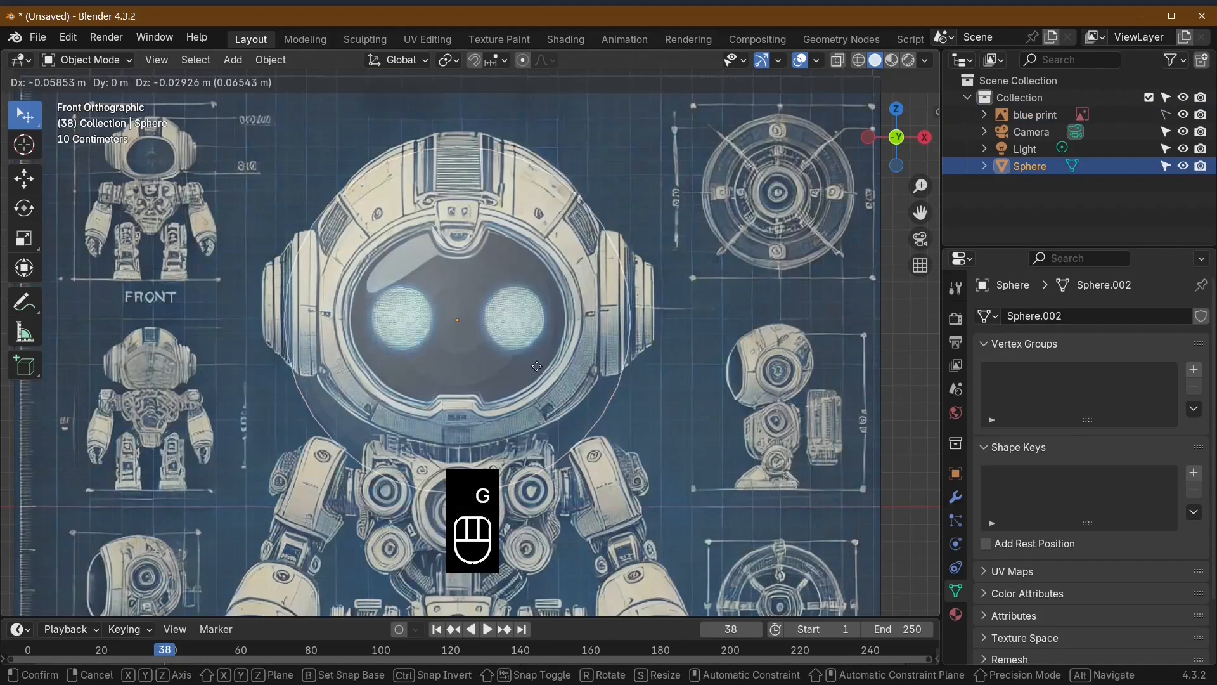
{"action": "left_click", "coordinate": [548, 331]}
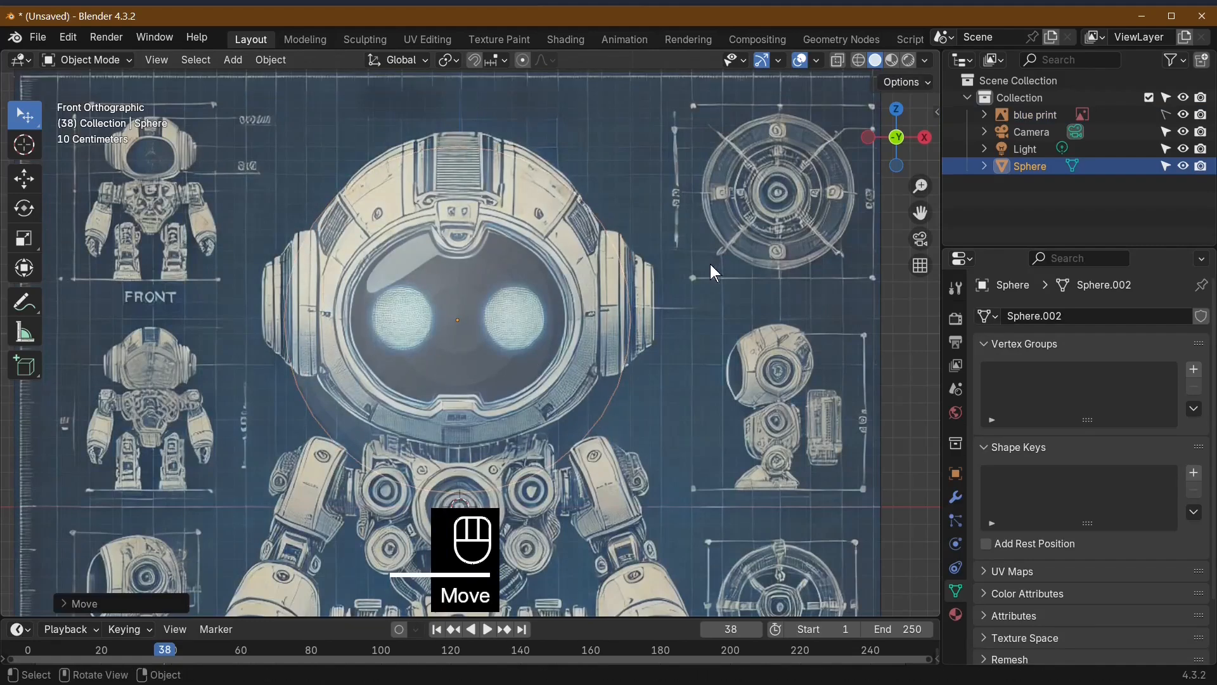
{"action": "key", "text": "s"}
{"action": "left_click", "coordinate": [682, 266]}
{"action": "key", "text": "g"}
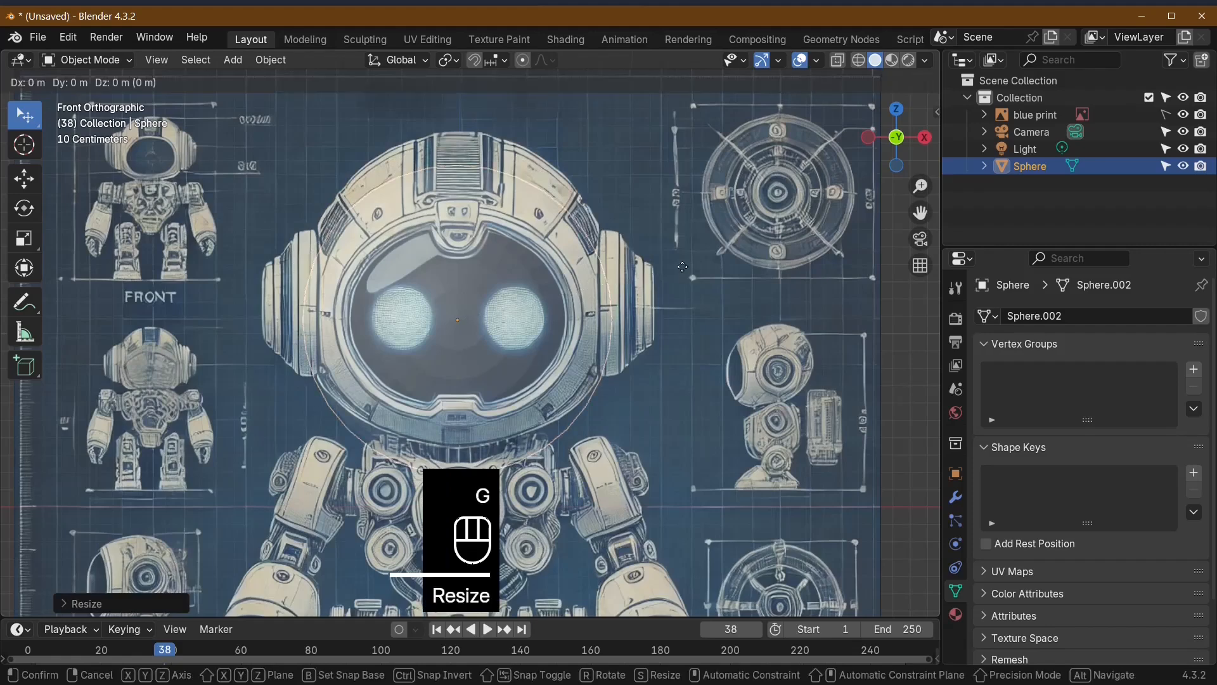
{"action": "key", "text": "z"}
{"action": "left_click", "coordinate": [682, 235]}
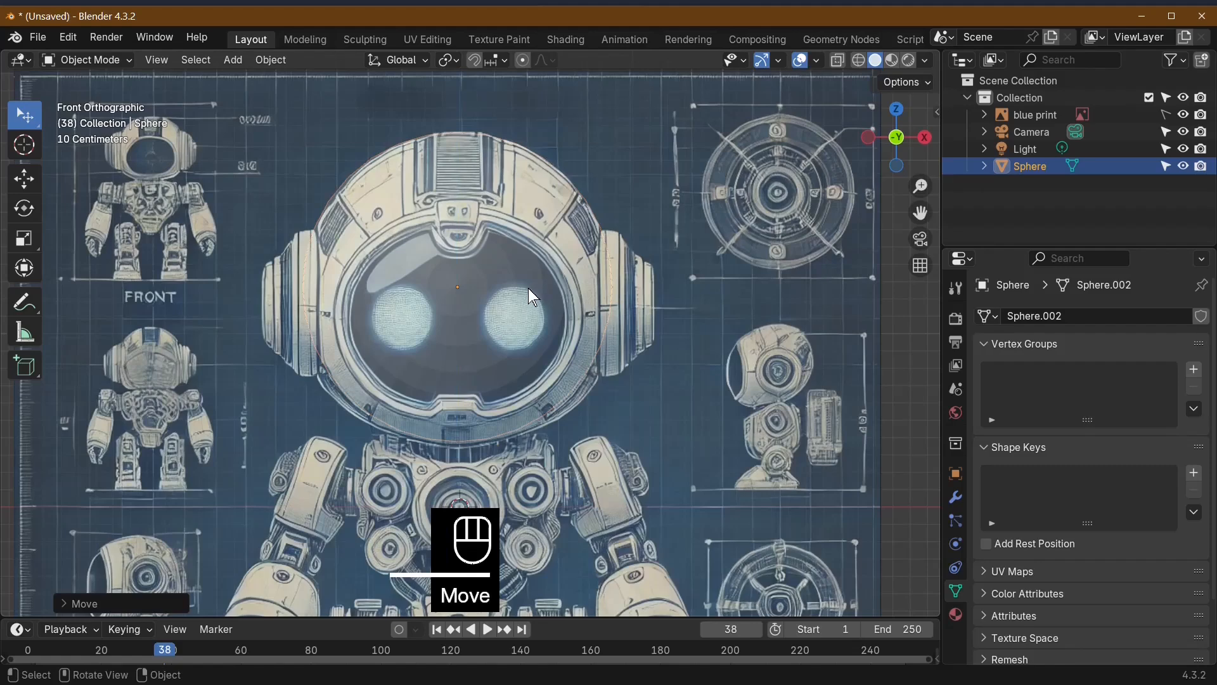
Step: With proportional editing at about 0.83 m radius, move the sphere's front pole vertex down about 0.2 m along Z
{"action": "left_click", "coordinate": [522, 60]}
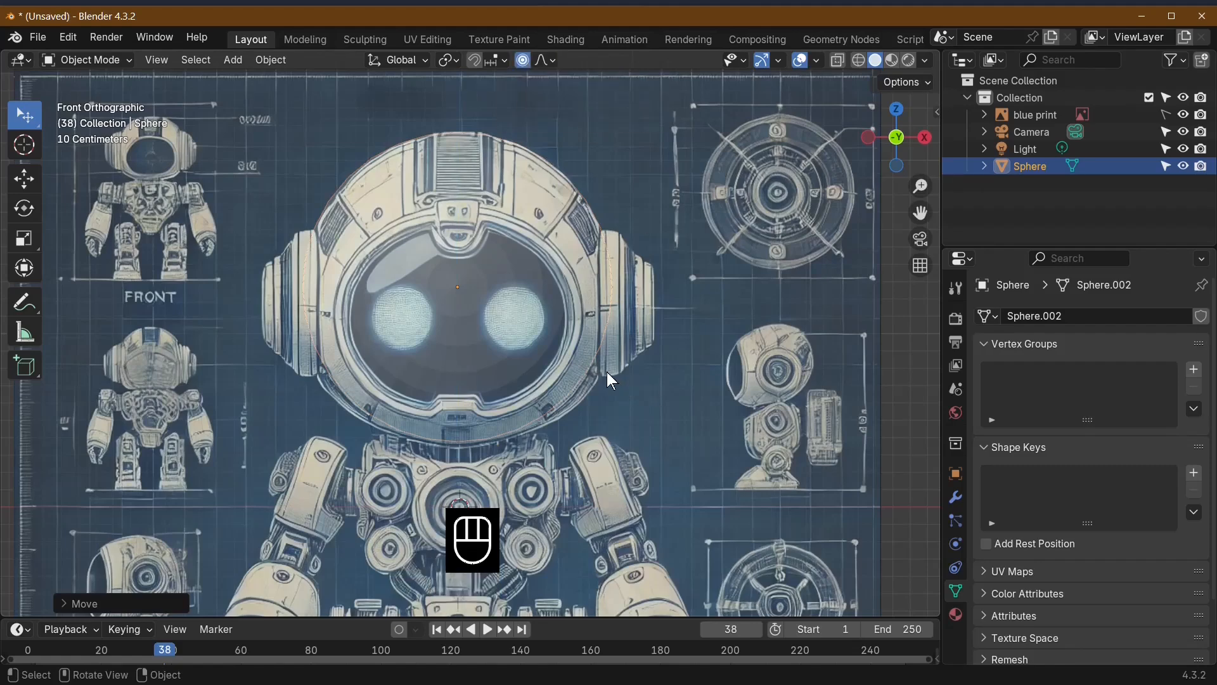
{"action": "key", "text": "Tab"}
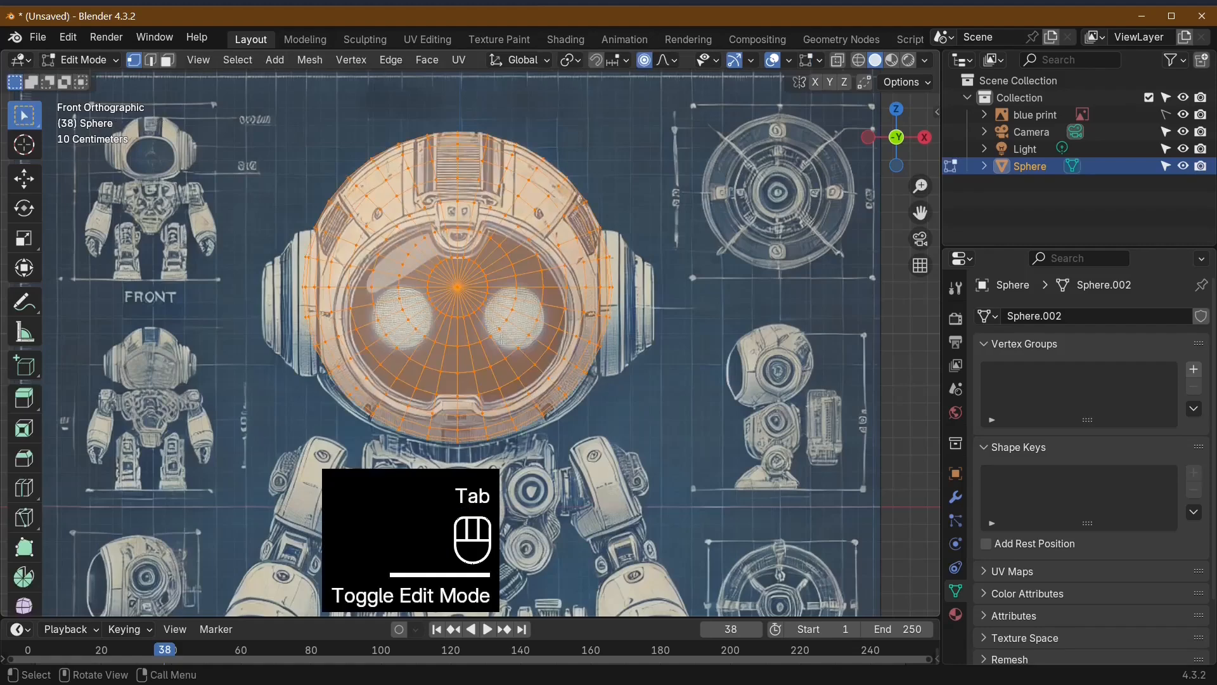
{"action": "left_click", "coordinate": [458, 288]}
{"action": "middle_click_drag", "start_coordinate": [775, 413], "coordinate": [744, 442]}
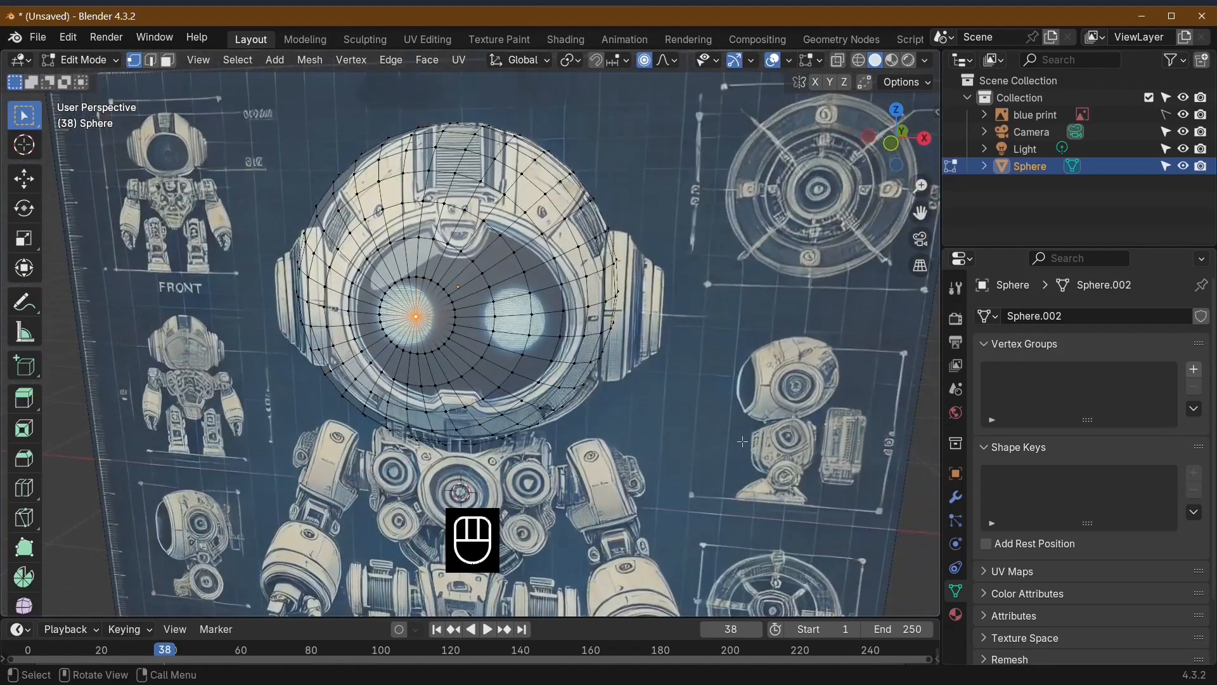
{"action": "key", "text": "KP_1"}
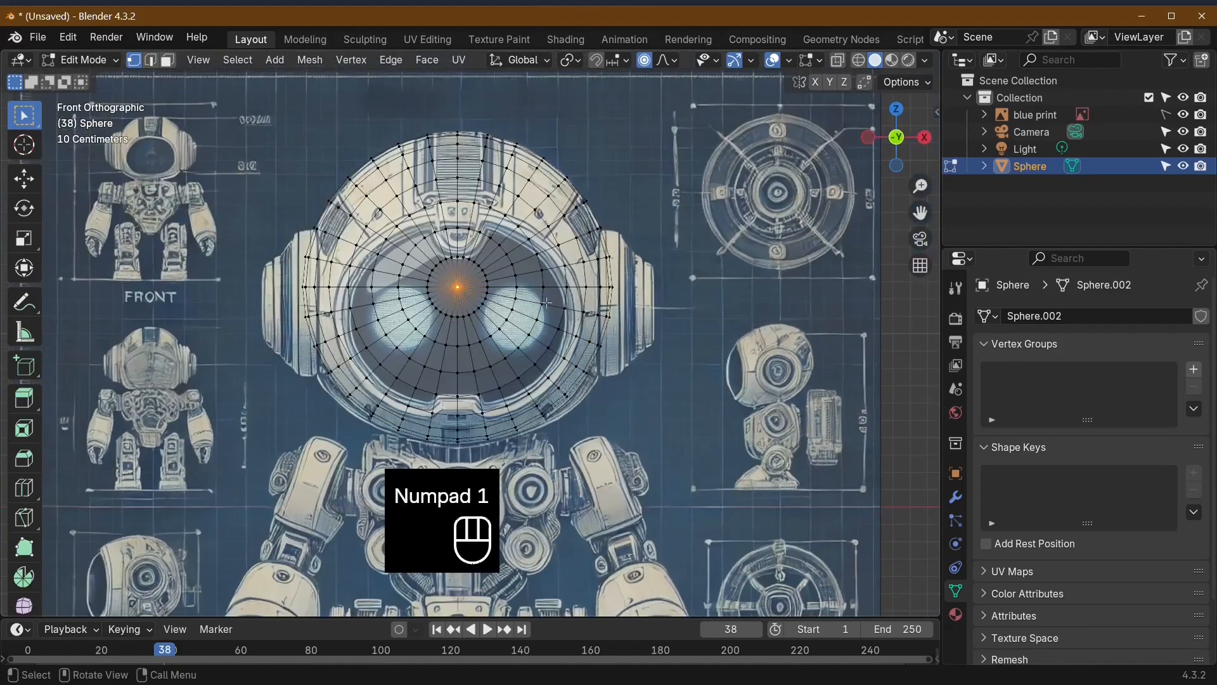
{"action": "key", "text": "g"}
{"action": "key", "text": "z"}
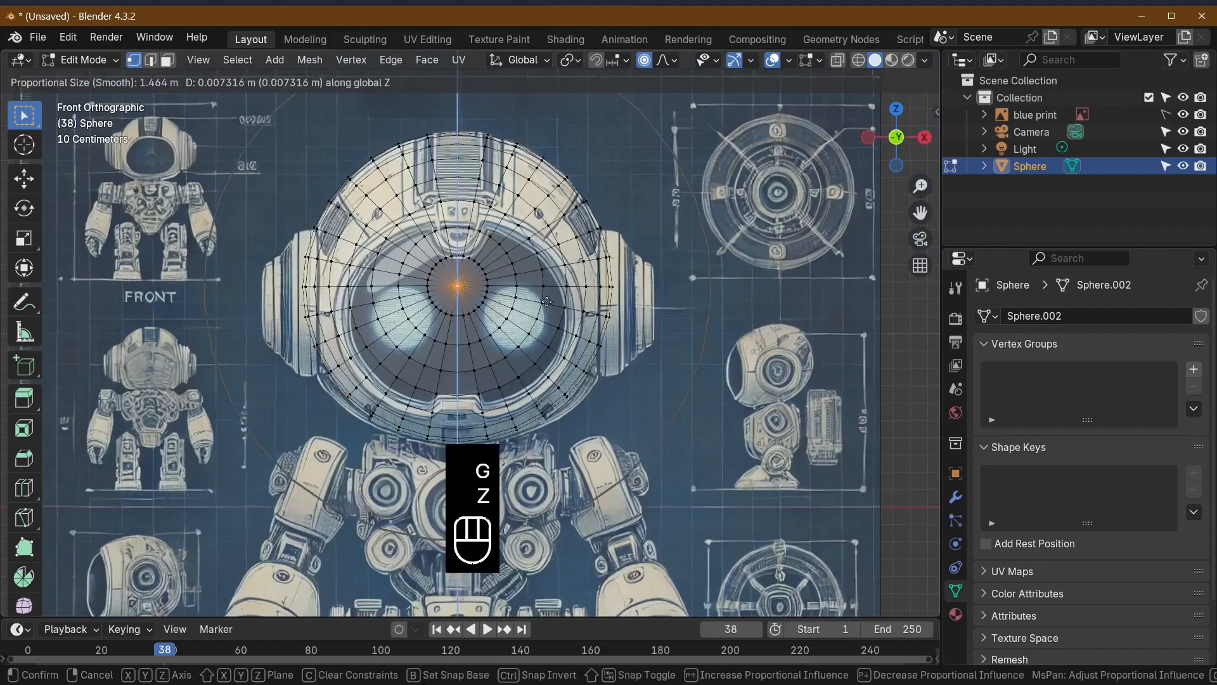
{"action": "scroll", "coordinate": [547, 302], "scroll_direction": "up", "scroll_amount": 6}
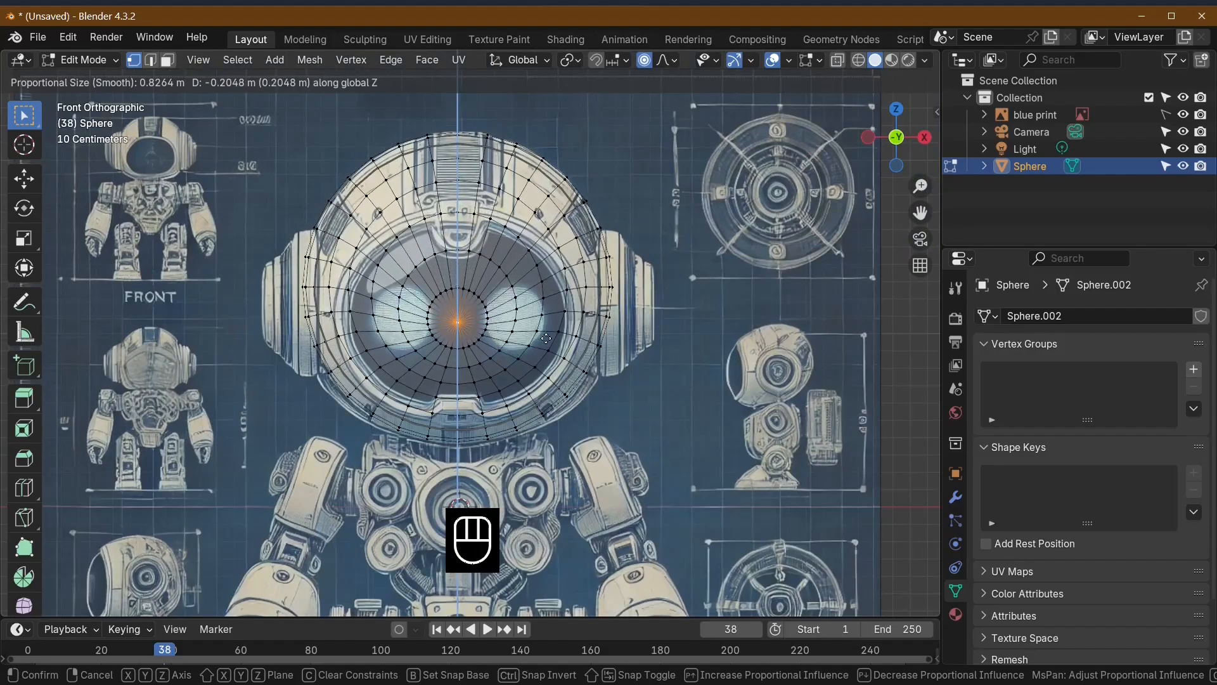
{"action": "left_click", "coordinate": [542, 312]}
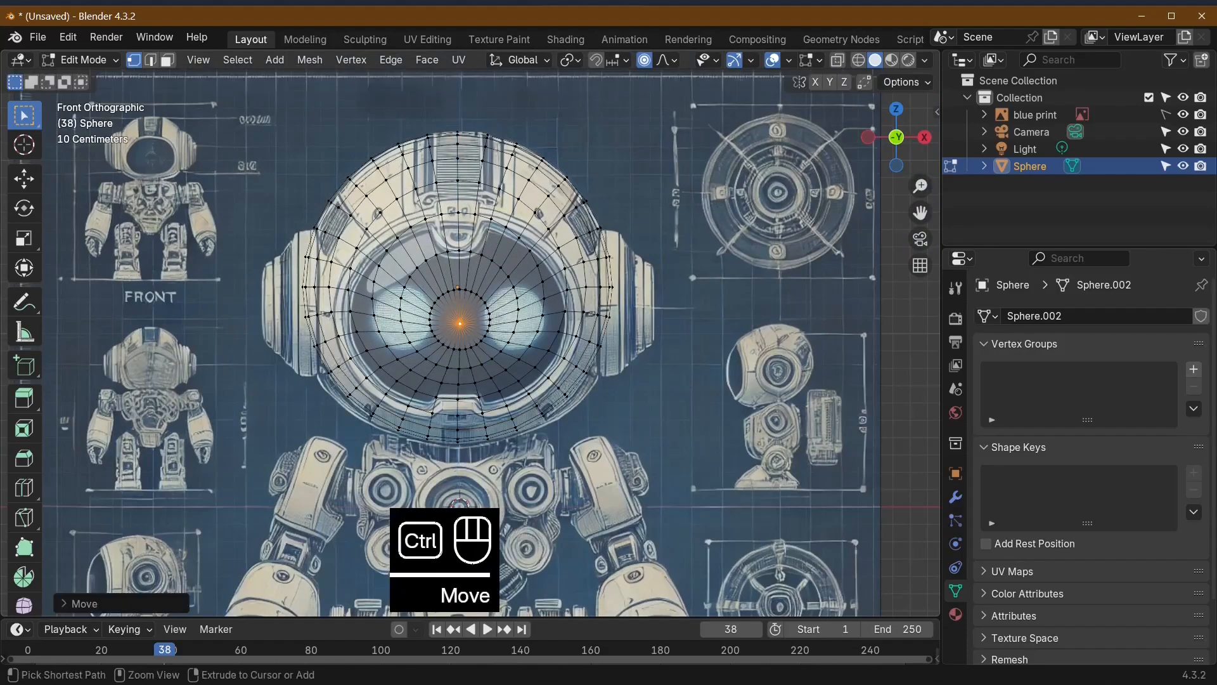
Step: Grow the selection around the front pole twice and scale it up to the visor's width, widening it slightly along X
{"action": "key", "text": "ctrl+KP_Add"}
{"action": "key", "text": "ctrl+KP_Add"}
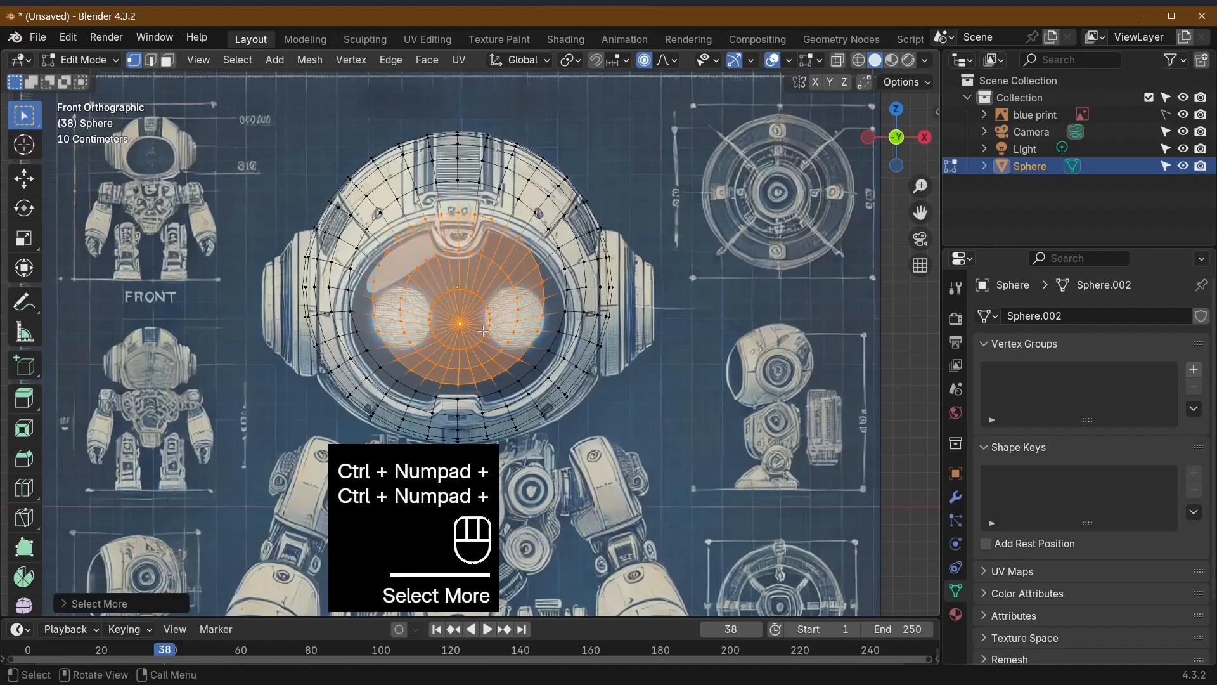
{"action": "key", "text": "s"}
{"action": "left_click", "coordinate": [446, 313]}
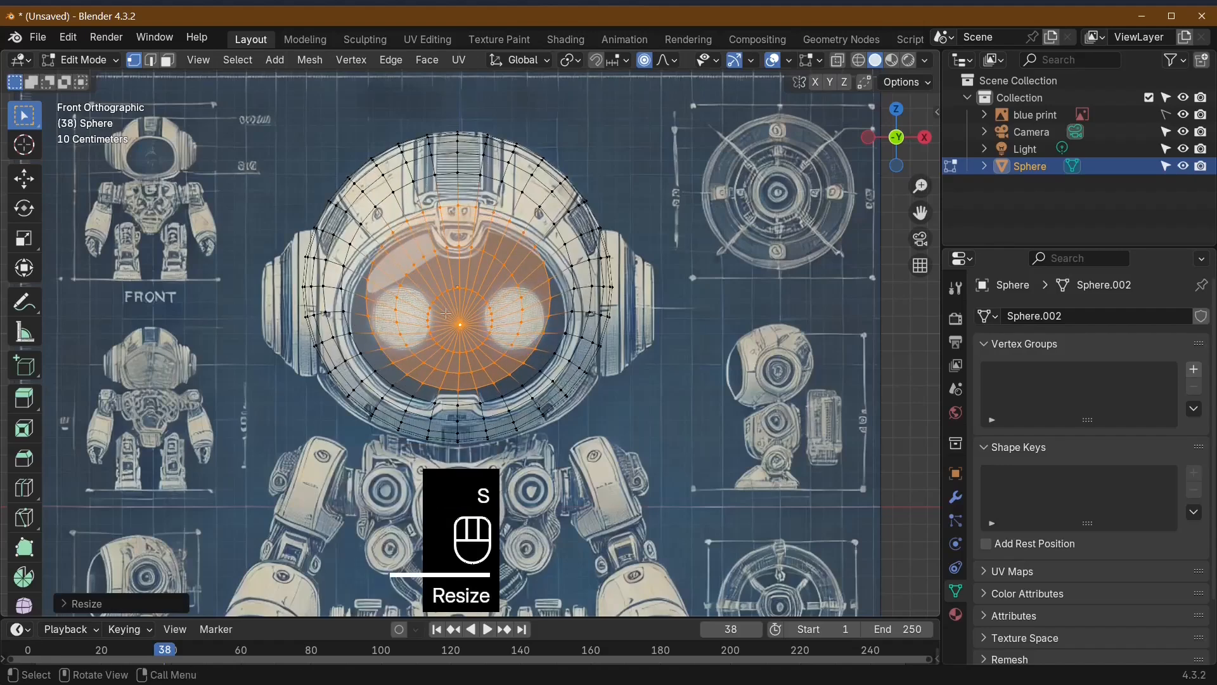
{"action": "key", "text": "s"}
{"action": "key", "text": "x"}
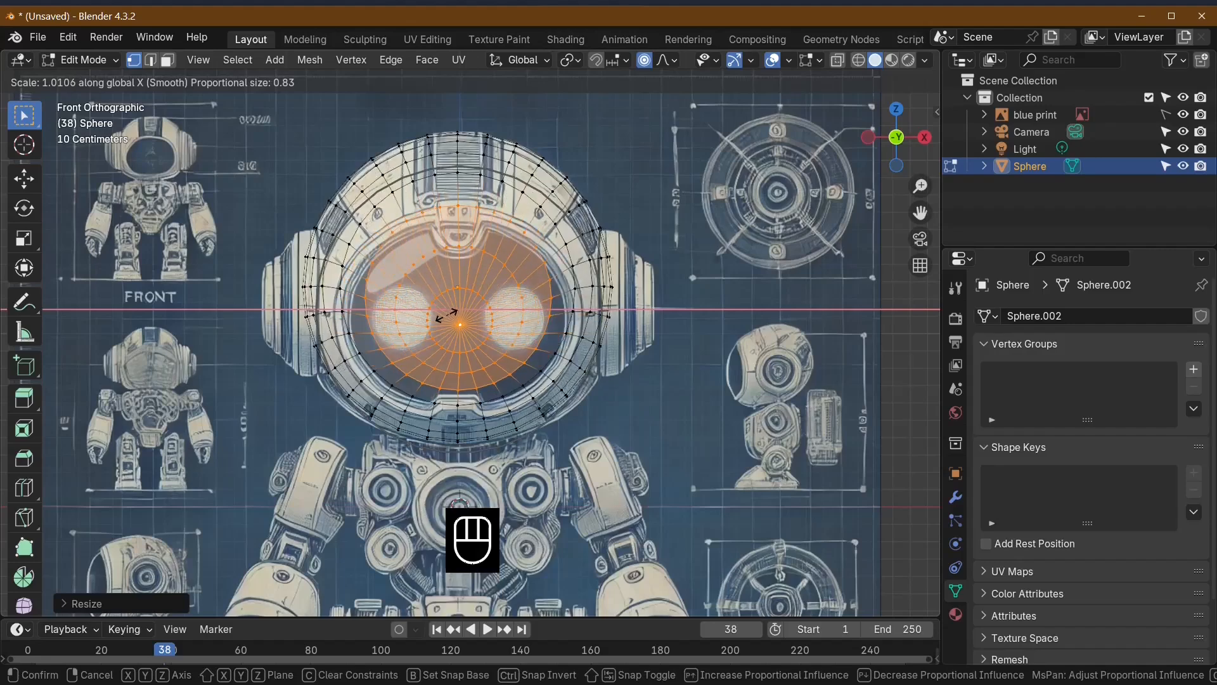
{"action": "left_click", "coordinate": [447, 315]}
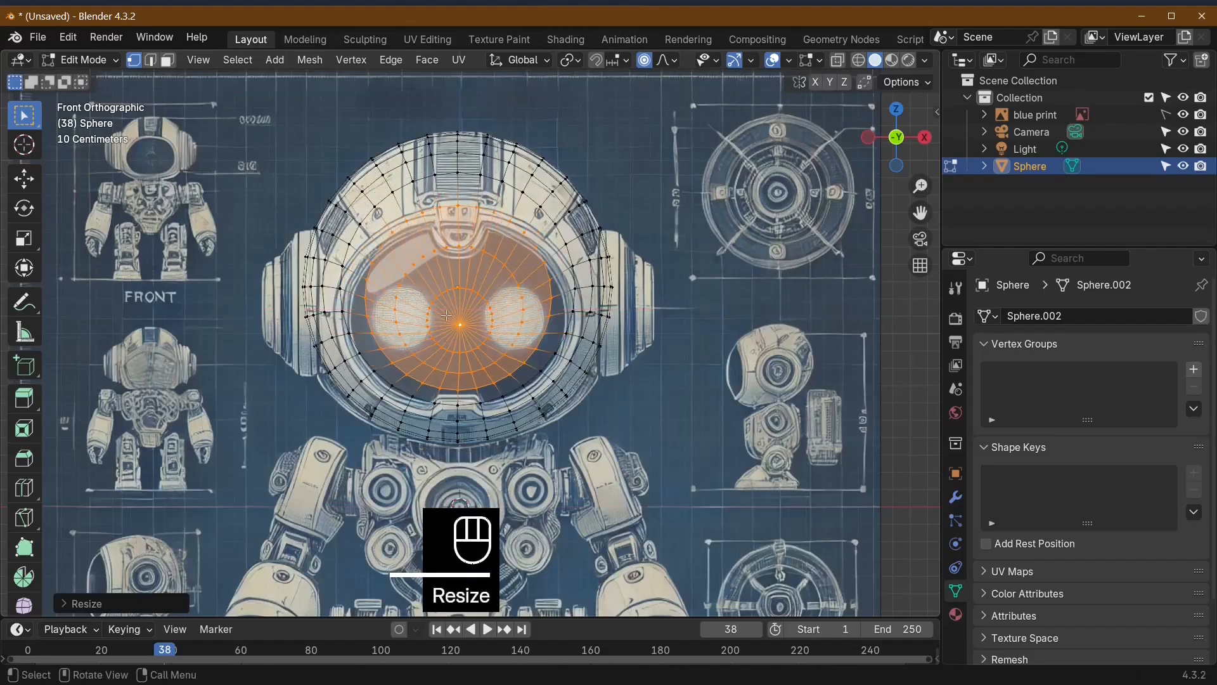
Step: Flatten the selected visor area along Z and move it down about 0.08 m to match the blueprint's visor
{"action": "key", "text": "ctrl+z"}
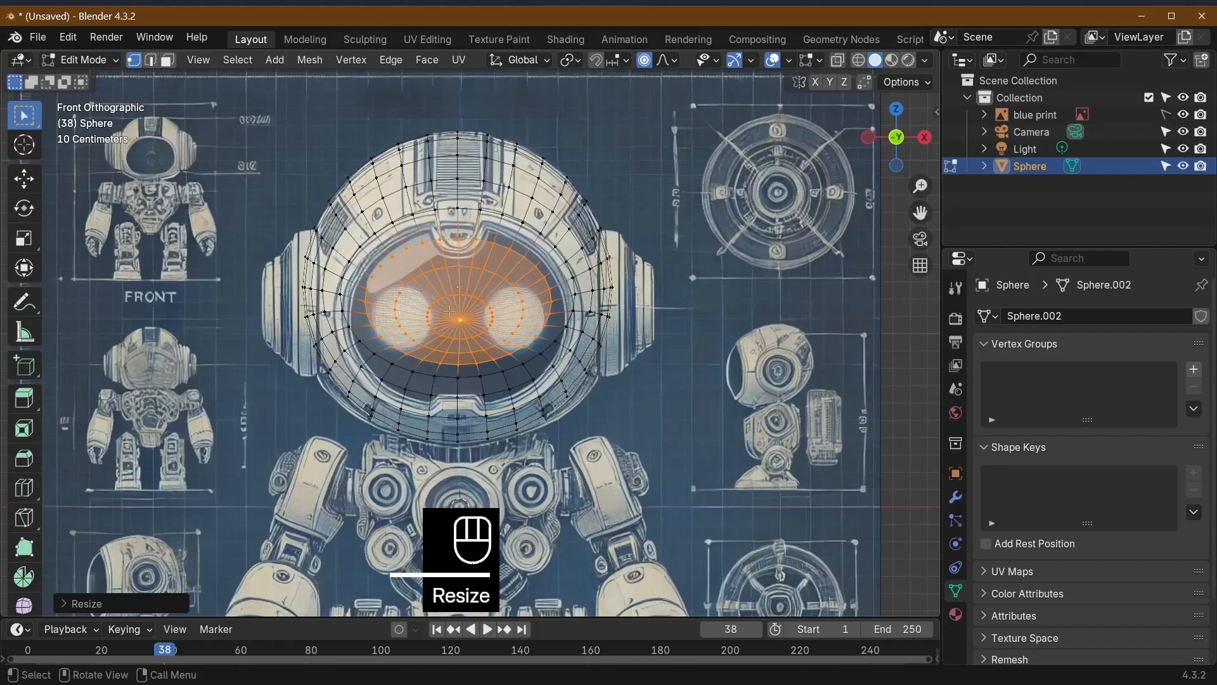
{"action": "key", "text": "g"}
{"action": "key", "text": "z"}
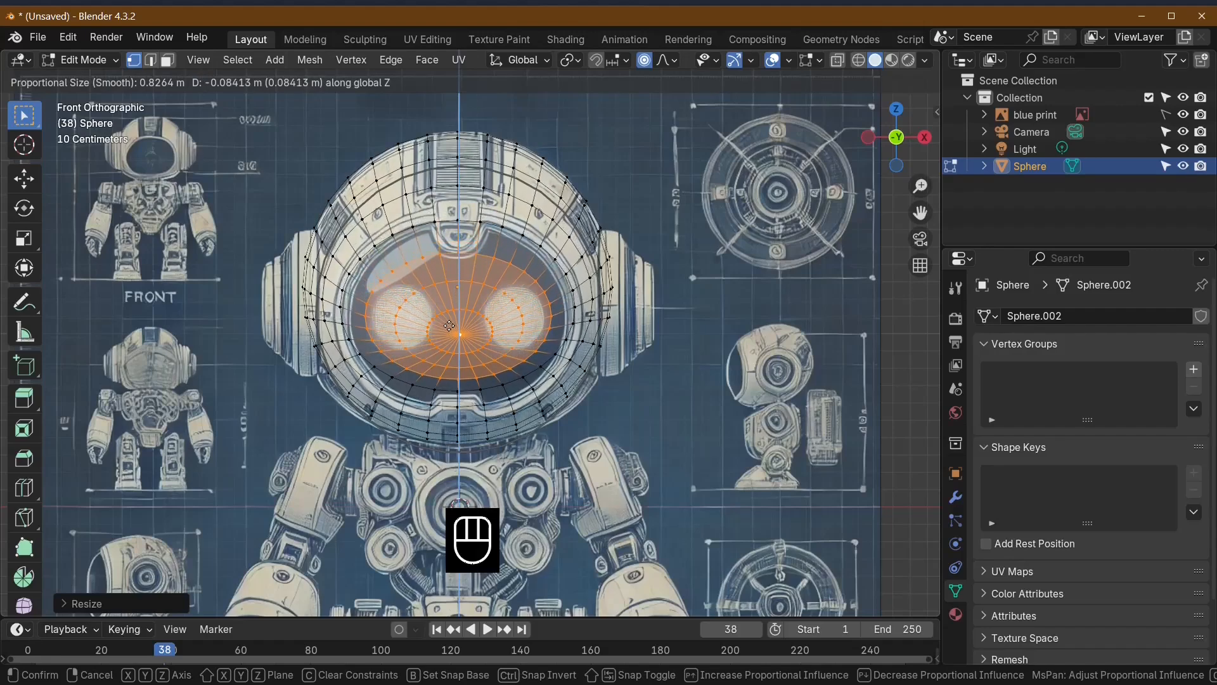
{"action": "left_click", "coordinate": [449, 326]}
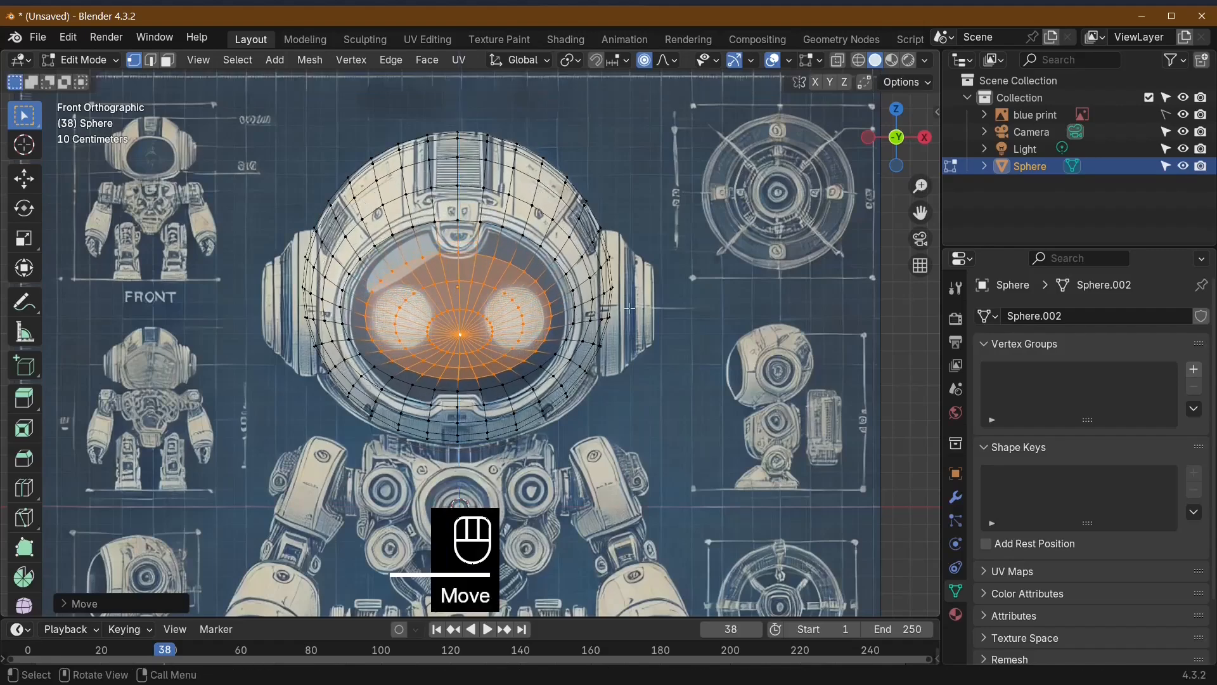
{"action": "key", "text": "Tab"}
Step: Move the sphere's back pole vertex up about 0.4 m along Z with a larger proportional radius, and return to Object Mode
{"action": "middle_click_drag", "start_coordinate": [665, 368], "coordinate": [556, 385]}
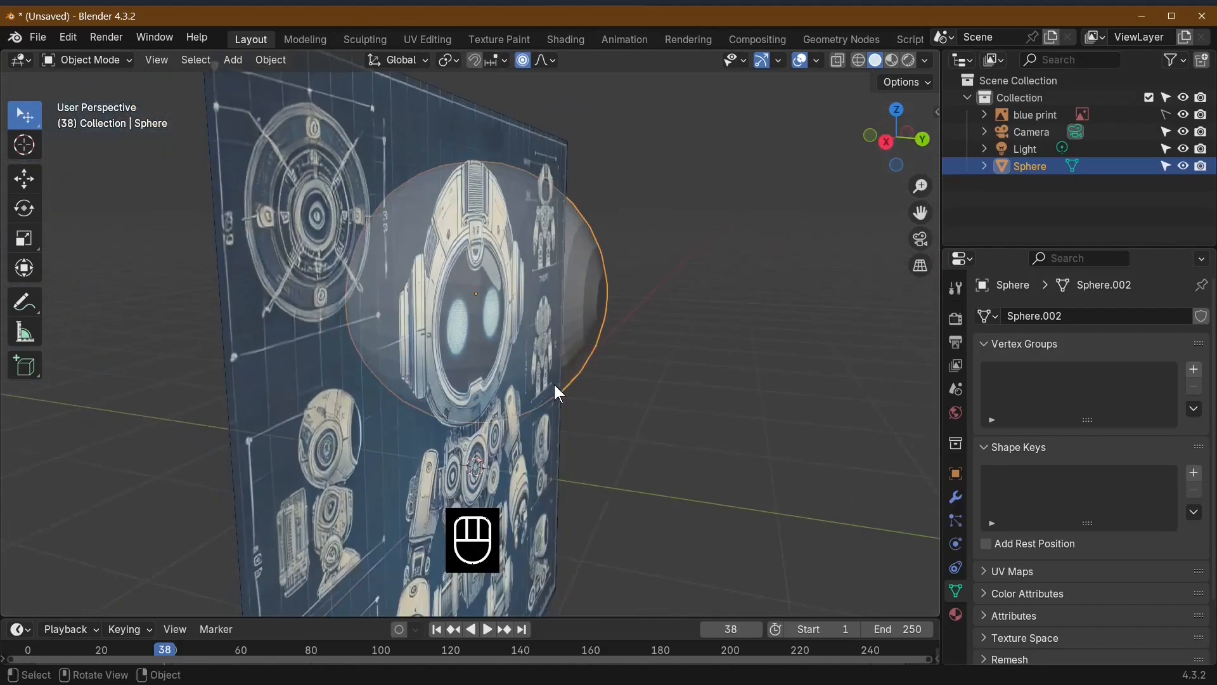
{"action": "key", "text": "Tab"}
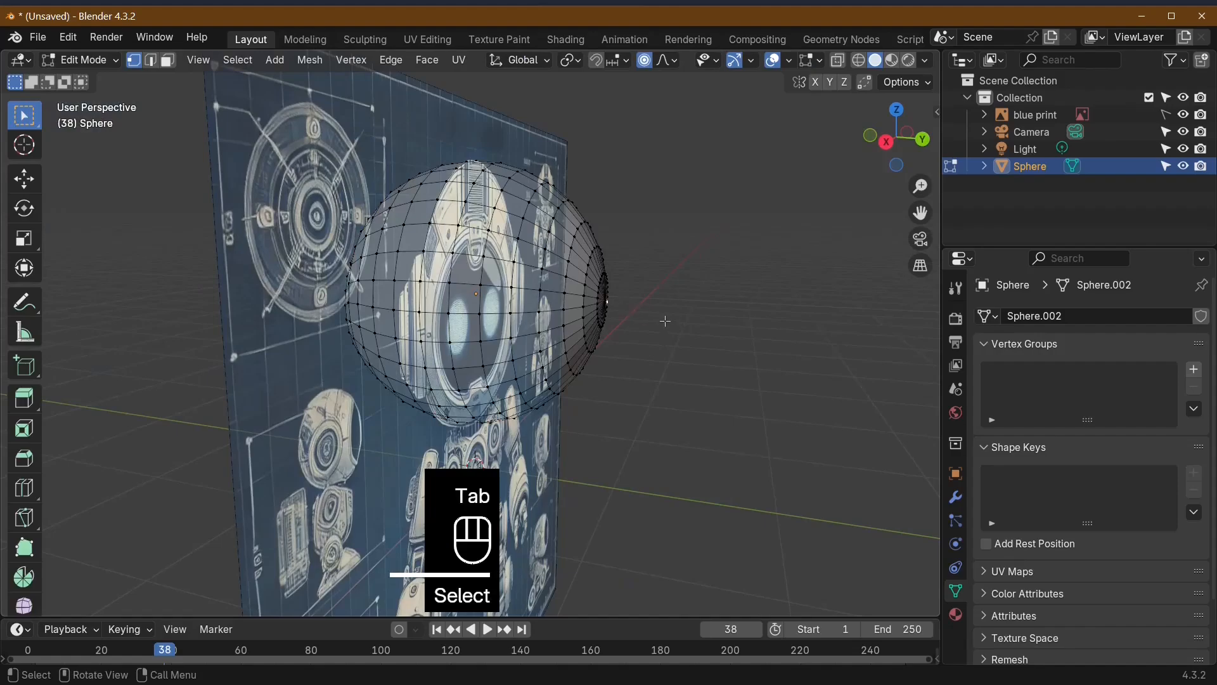
{"action": "key", "text": "KP_1"}
{"action": "key", "text": "KP_3"}
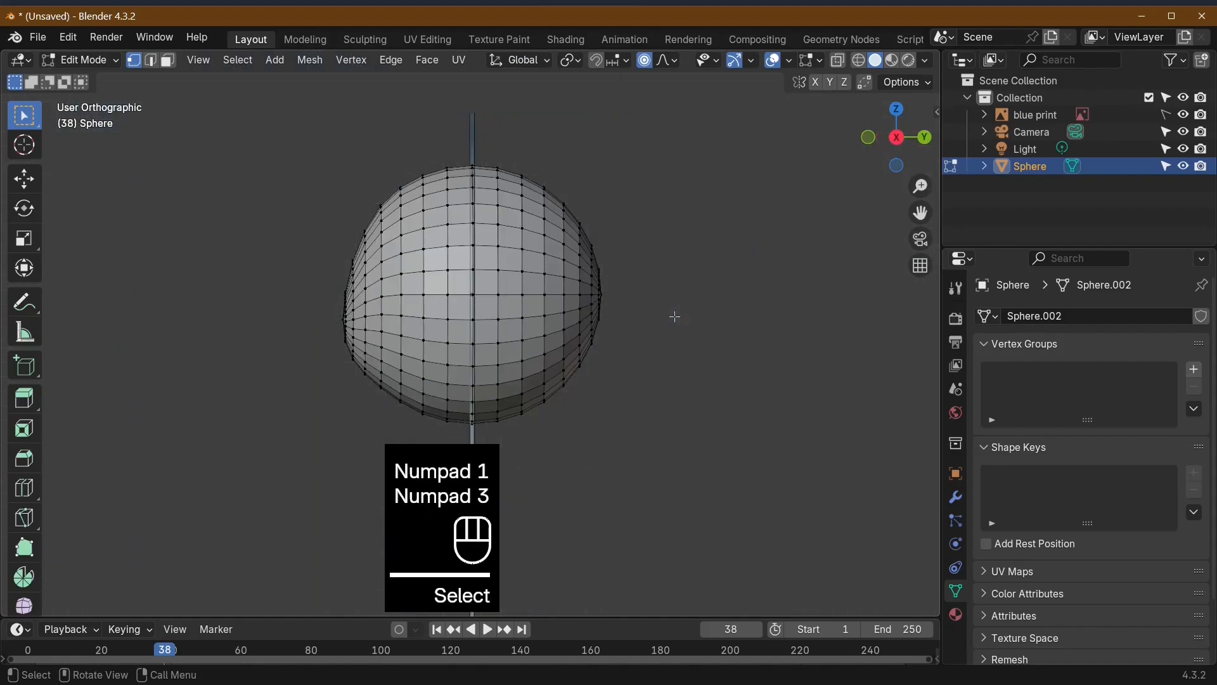
{"action": "middle_click_drag", "start_coordinate": [644, 315], "coordinate": [459, 360]}
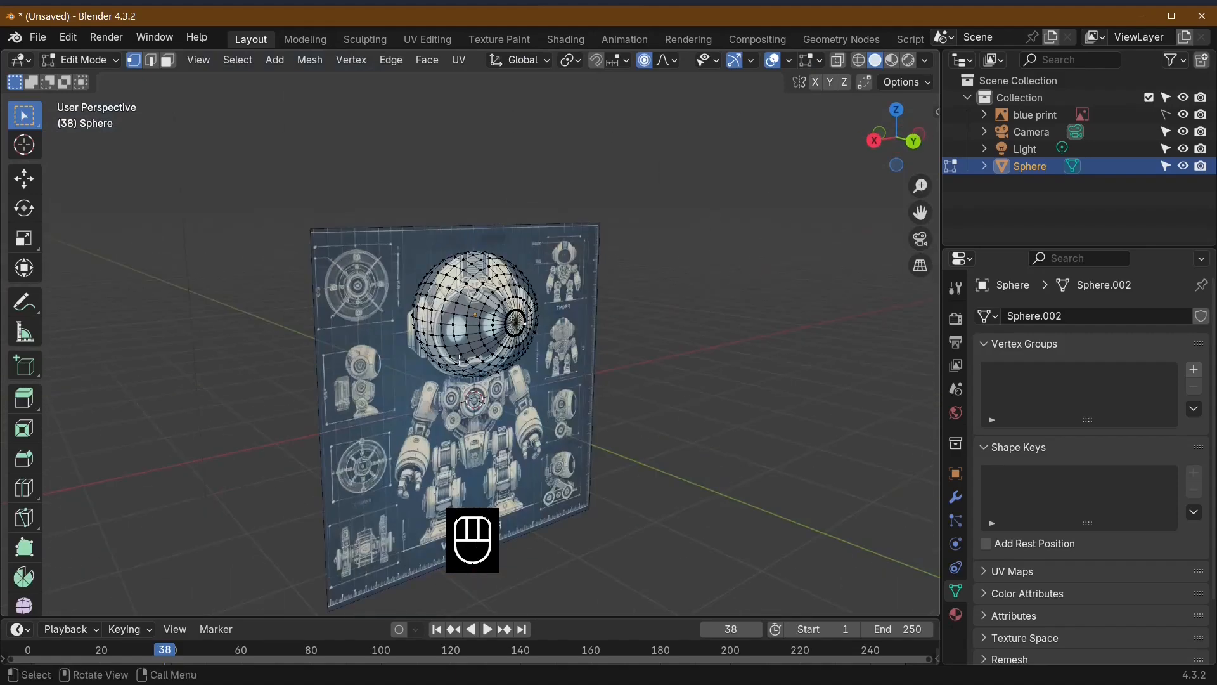
{"action": "left_click", "coordinate": [520, 323]}
{"action": "middle_click_drag", "start_coordinate": [625, 349], "coordinate": [734, 354]}
{"action": "key", "text": "g"}
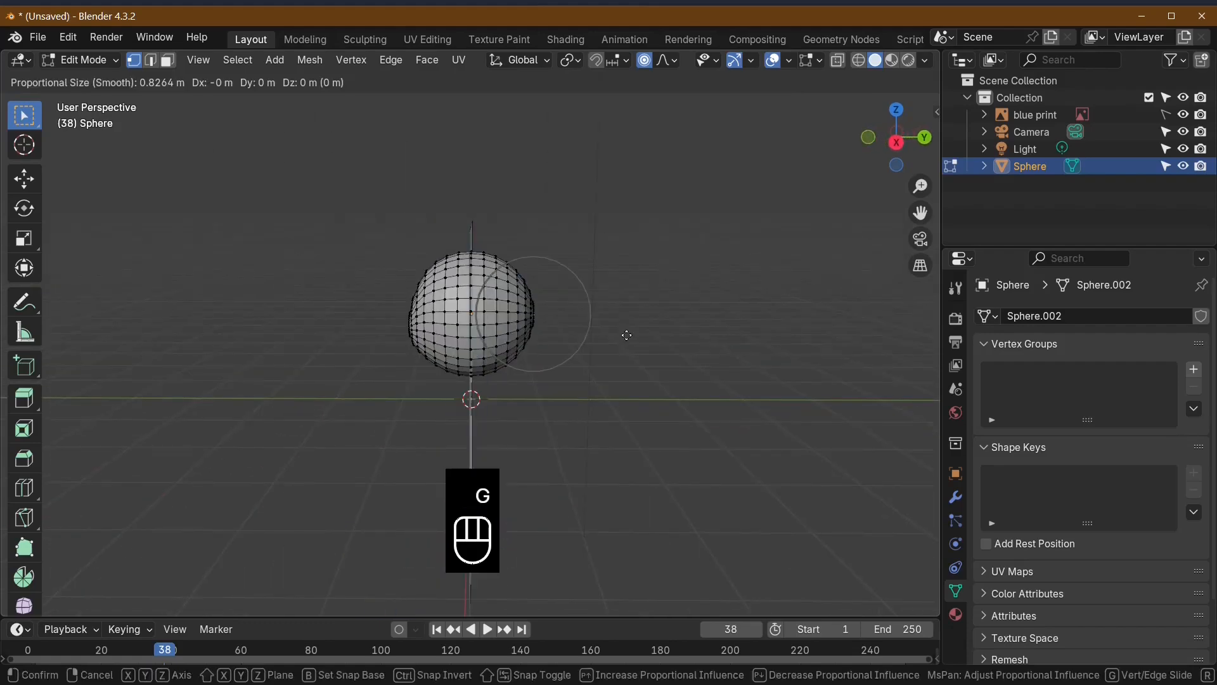
{"action": "key", "text": "z"}
{"action": "scroll", "coordinate": [627, 317], "scroll_direction": "down", "scroll_amount": 5}
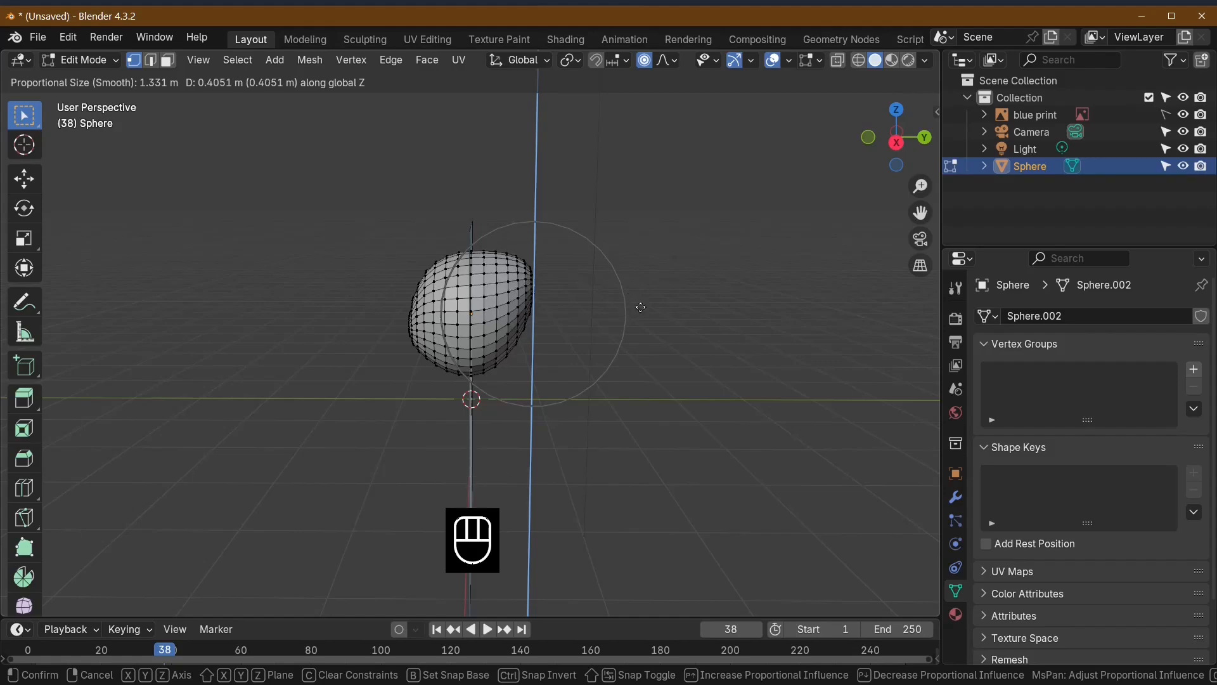
{"action": "scroll", "coordinate": [641, 307], "scroll_direction": "down", "scroll_amount": 3}
{"action": "left_click", "coordinate": [641, 307]}
{"action": "key", "text": "Tab"}
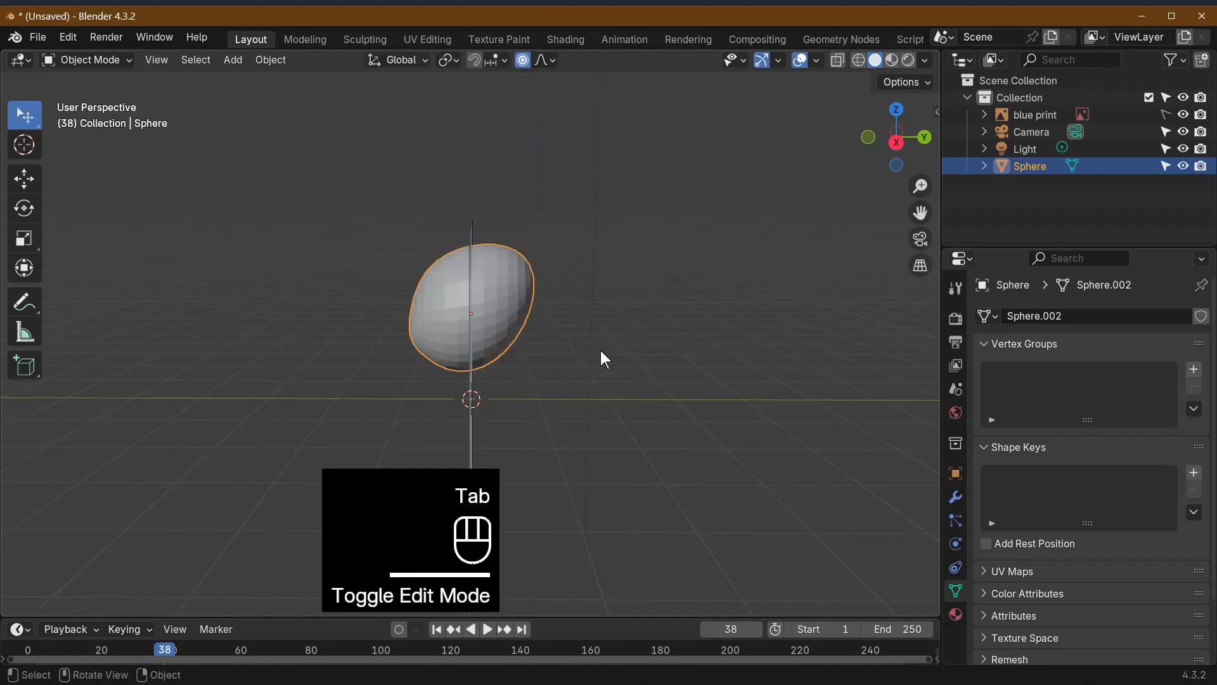
Step: In front view, move the helmet sphere slightly down along Z to line up with the top of the blueprint's helmet
{"action": "middle_click_drag", "start_coordinate": [600, 350], "coordinate": [746, 385]}
{"action": "key", "text": "KP_1"}
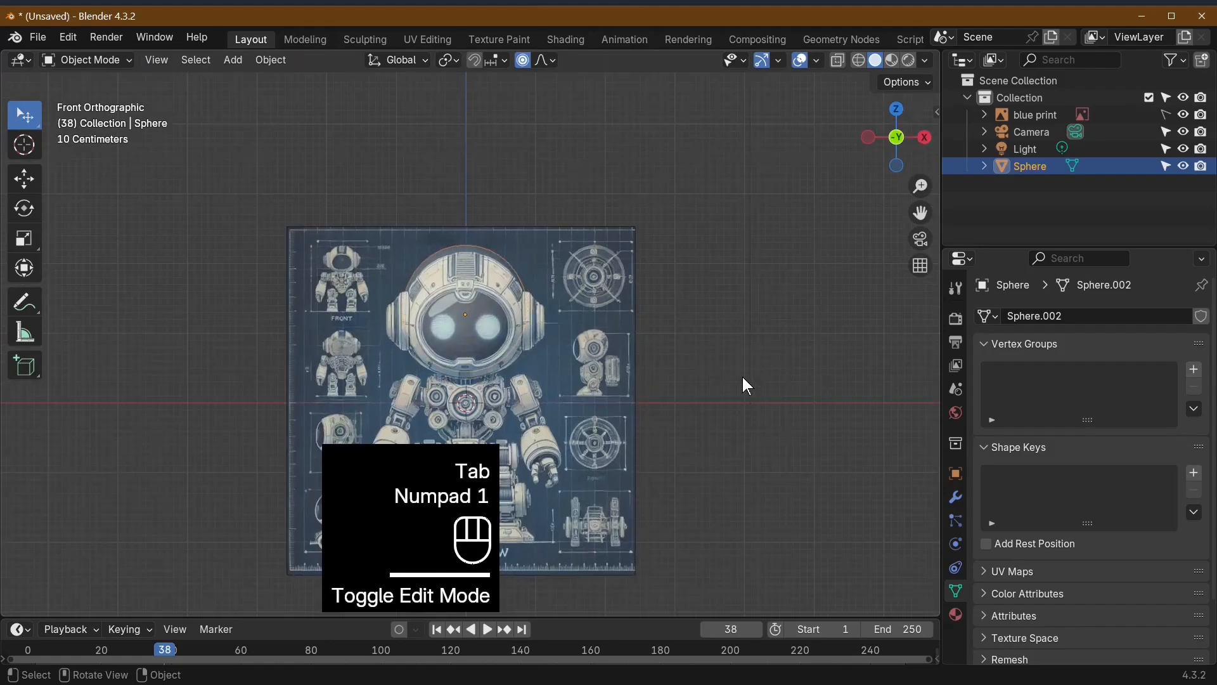
{"action": "scroll", "coordinate": [511, 396], "scroll_direction": "up", "scroll_amount": 2}
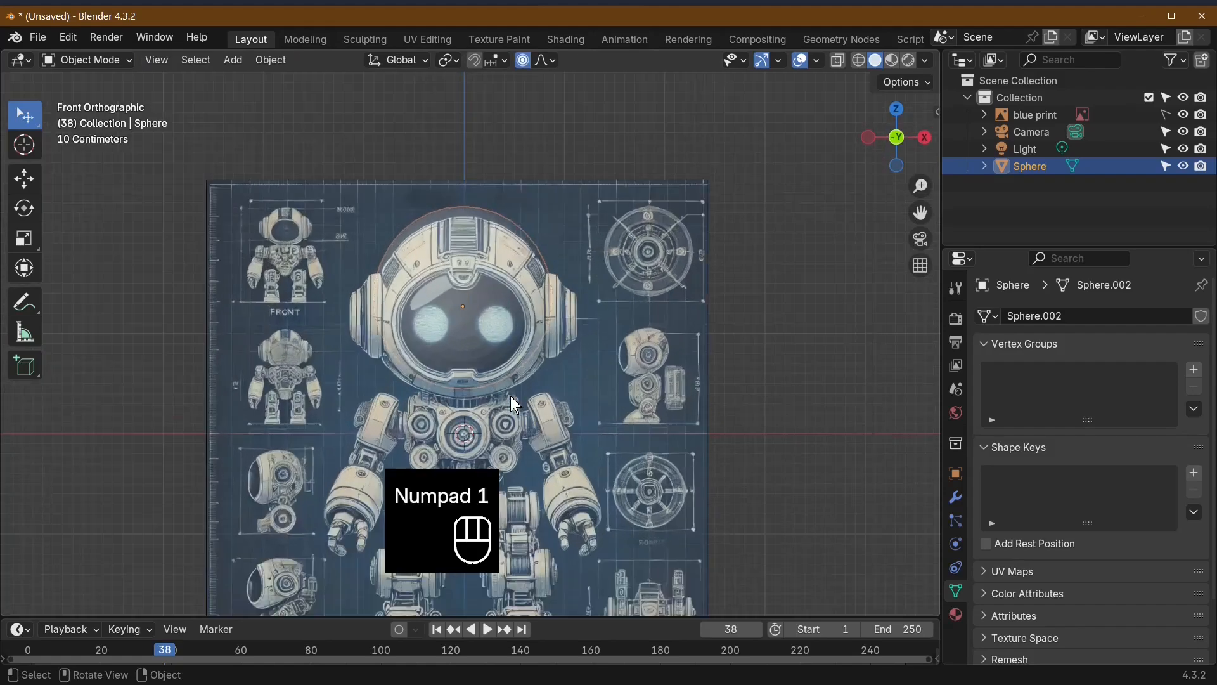
{"action": "left_click", "coordinate": [476, 215]}
{"action": "key", "text": "g"}
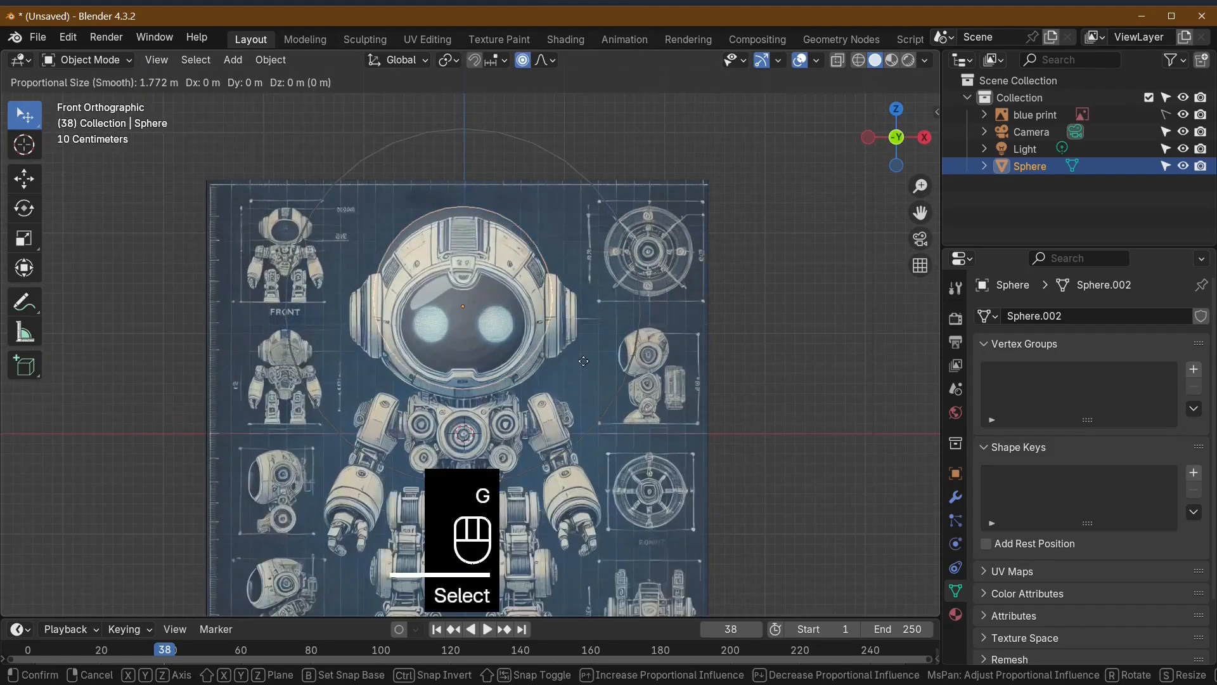
{"action": "key", "text": "z"}
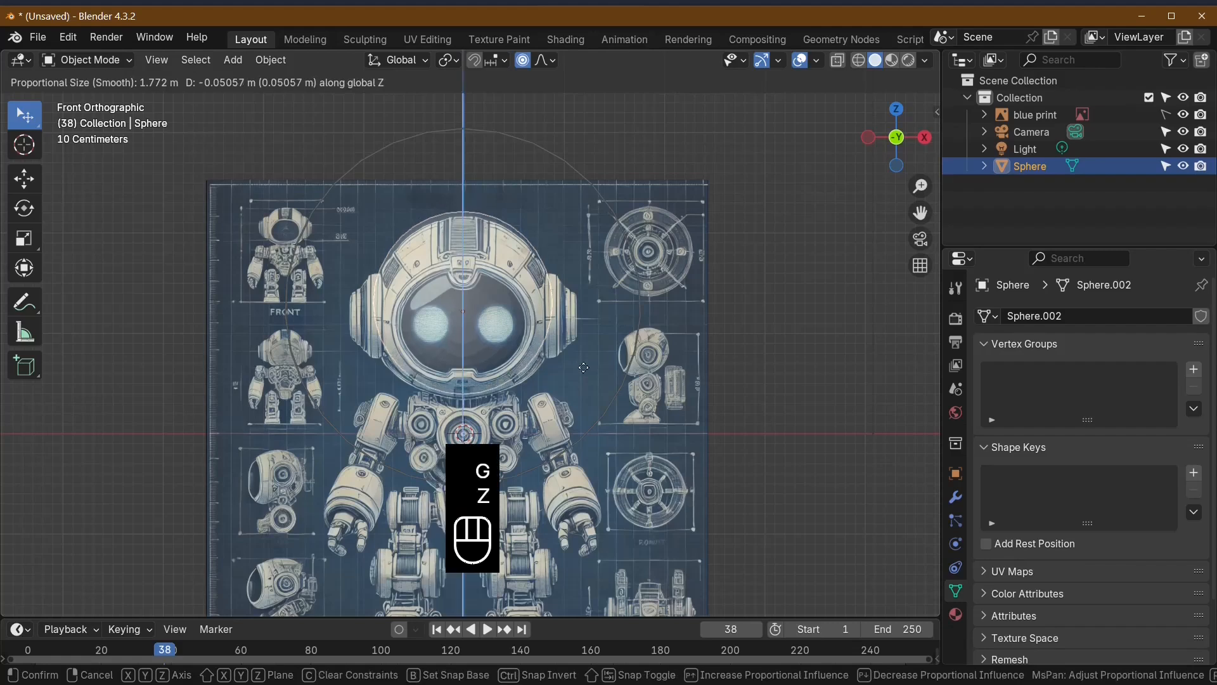
{"action": "left_click", "coordinate": [585, 374]}
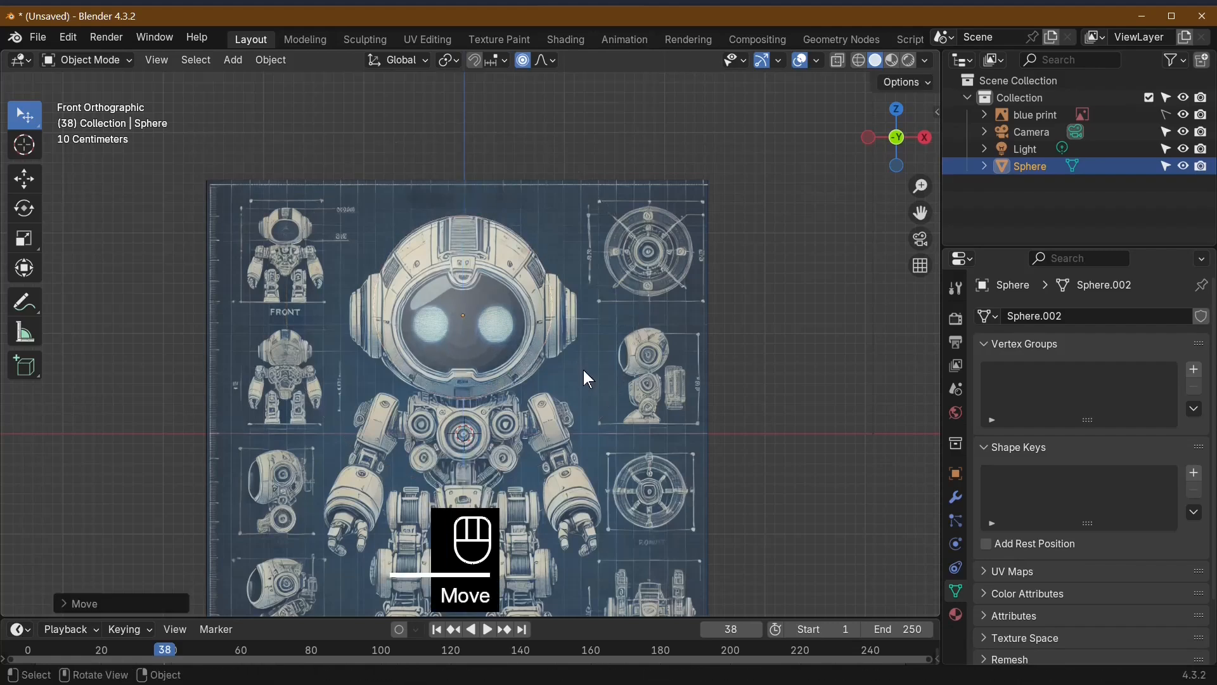
Step: Widen the helmet sphere along X by a factor of about 1.07 to match the blueprint's helmet
{"action": "key", "text": "s"}
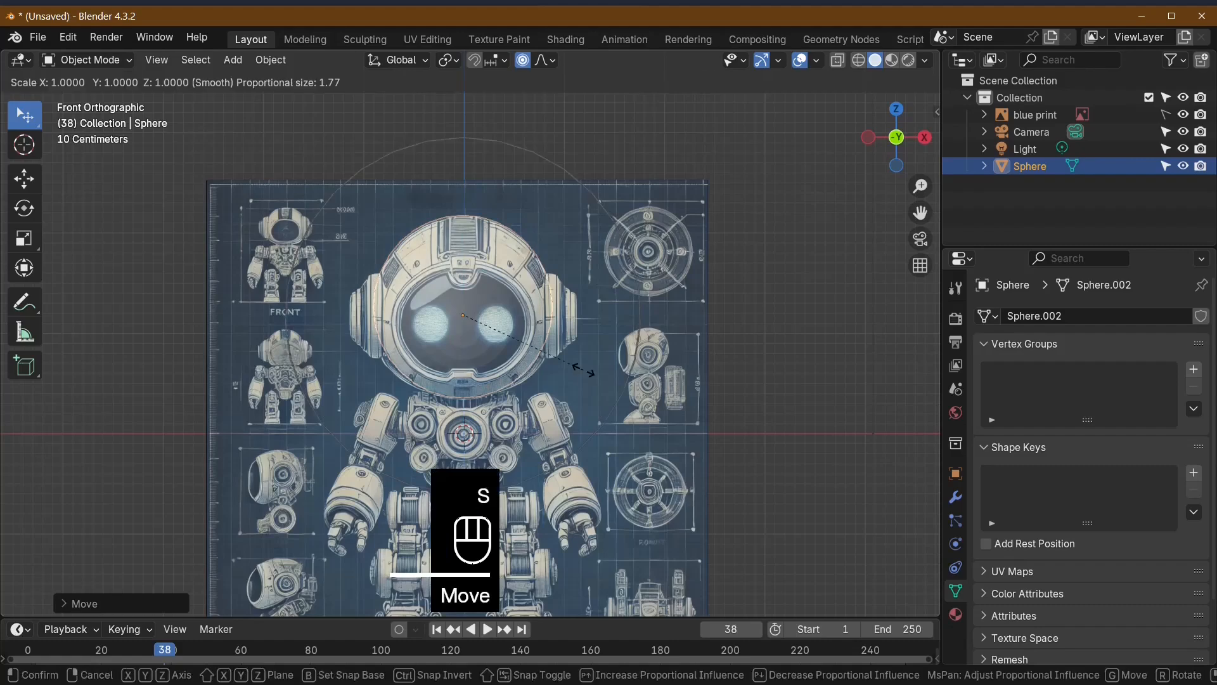
{"action": "key", "text": "x"}
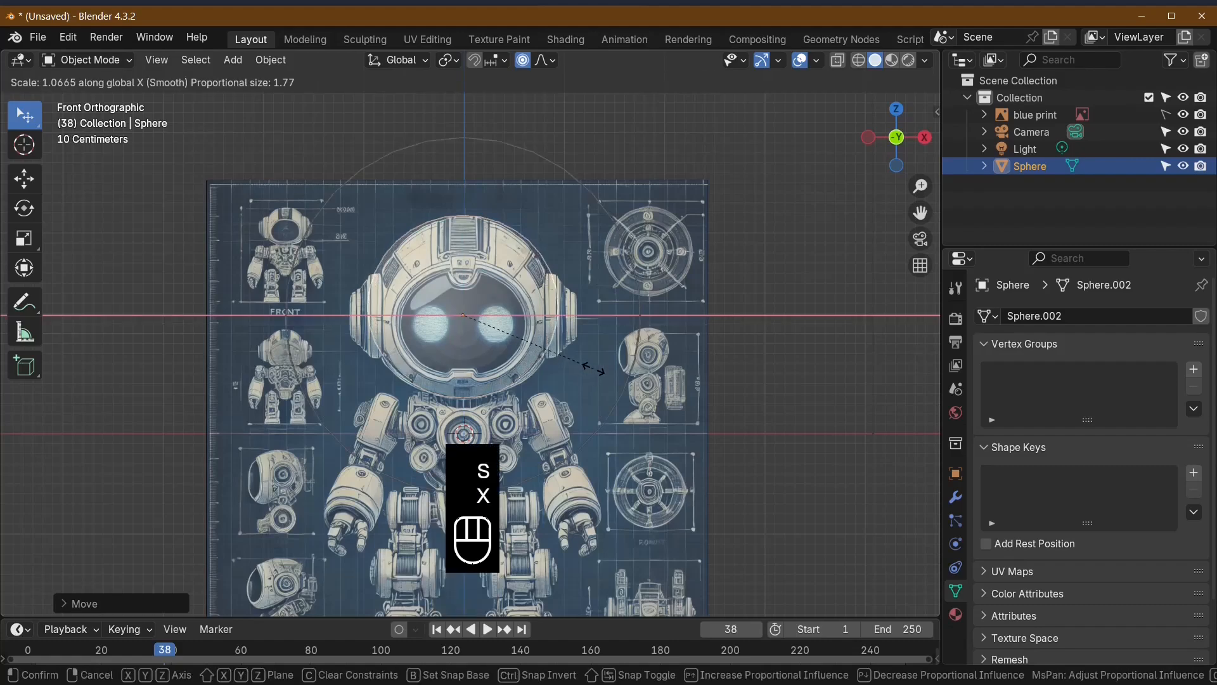
{"action": "left_click", "coordinate": [595, 369]}
Step: Inspect the helmet sphere against the blueprint from several angles, with and without its mesh displayed, and deselect it
{"action": "key", "text": "Tab"}
{"action": "scroll", "coordinate": [571, 361], "scroll_direction": "down", "scroll_amount": 4}
{"action": "middle_click_drag", "start_coordinate": [570, 361], "coordinate": [507, 421]}
{"action": "scroll", "coordinate": [568, 433], "scroll_direction": "up", "scroll_amount": 6}
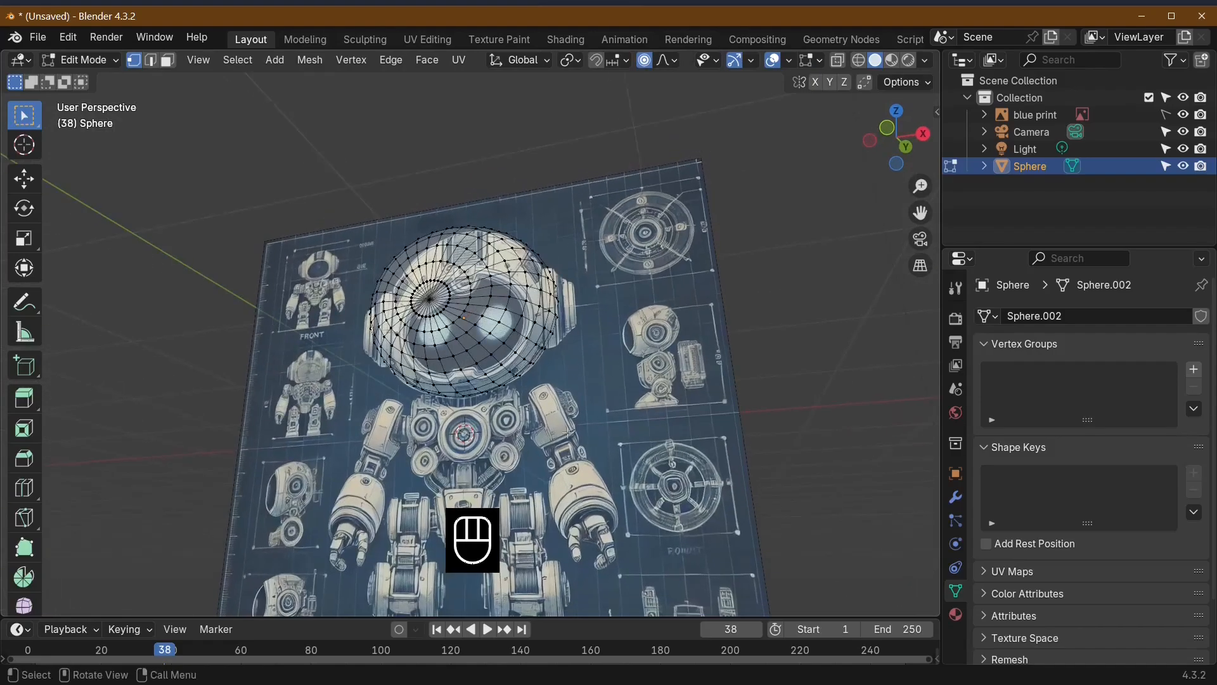
{"action": "middle_click_drag", "start_coordinate": [610, 409], "coordinate": [636, 472]}
{"action": "key", "text": "Tab"}
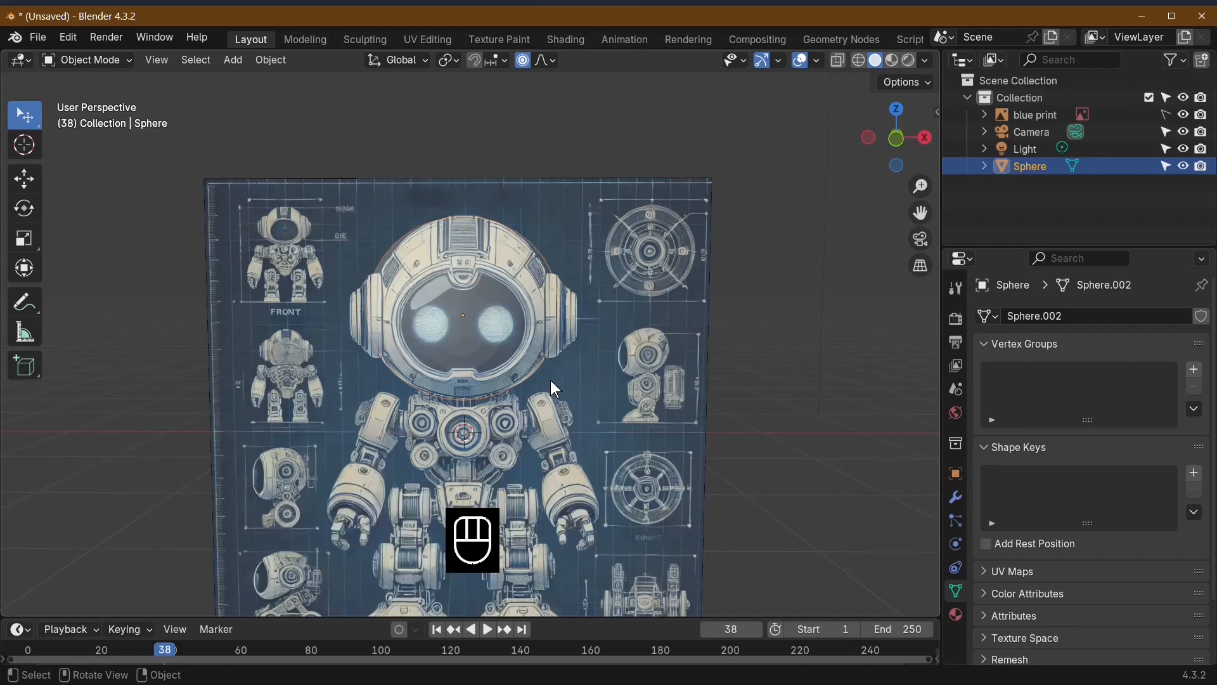
{"action": "middle_click_drag", "start_coordinate": [598, 486], "coordinate": [531, 500]}
{"action": "left_click", "coordinate": [562, 483]}
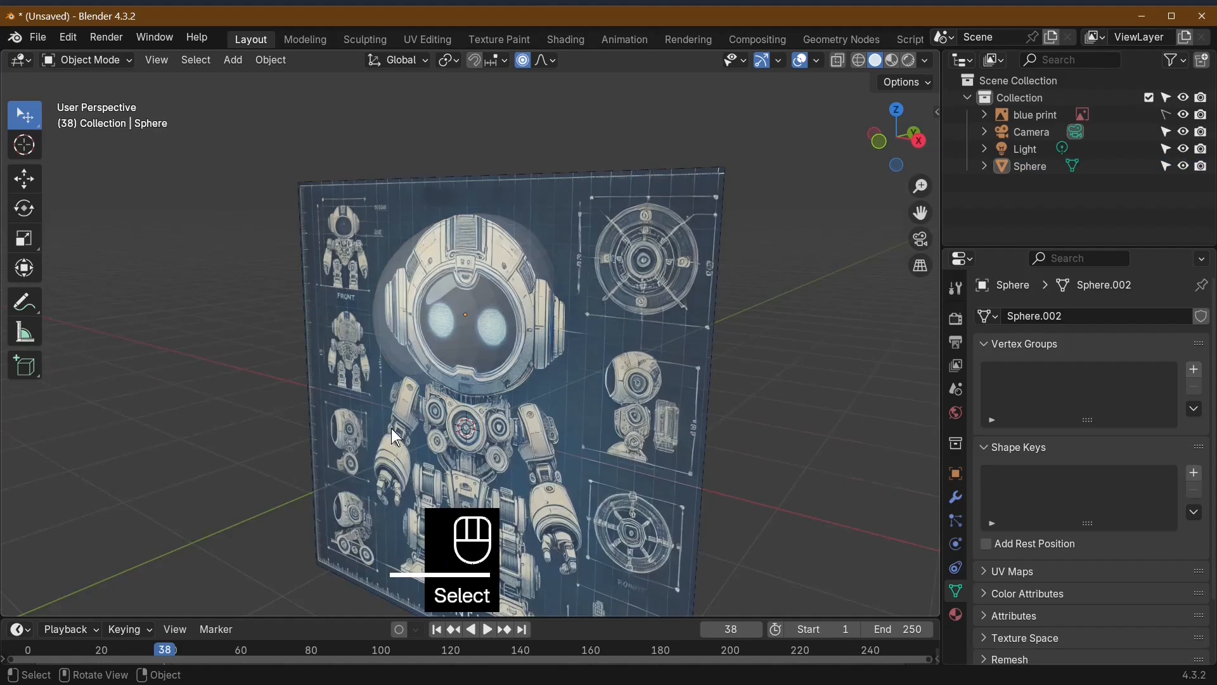
{"action": "middle_click_drag", "start_coordinate": [649, 544], "coordinate": [561, 496]}
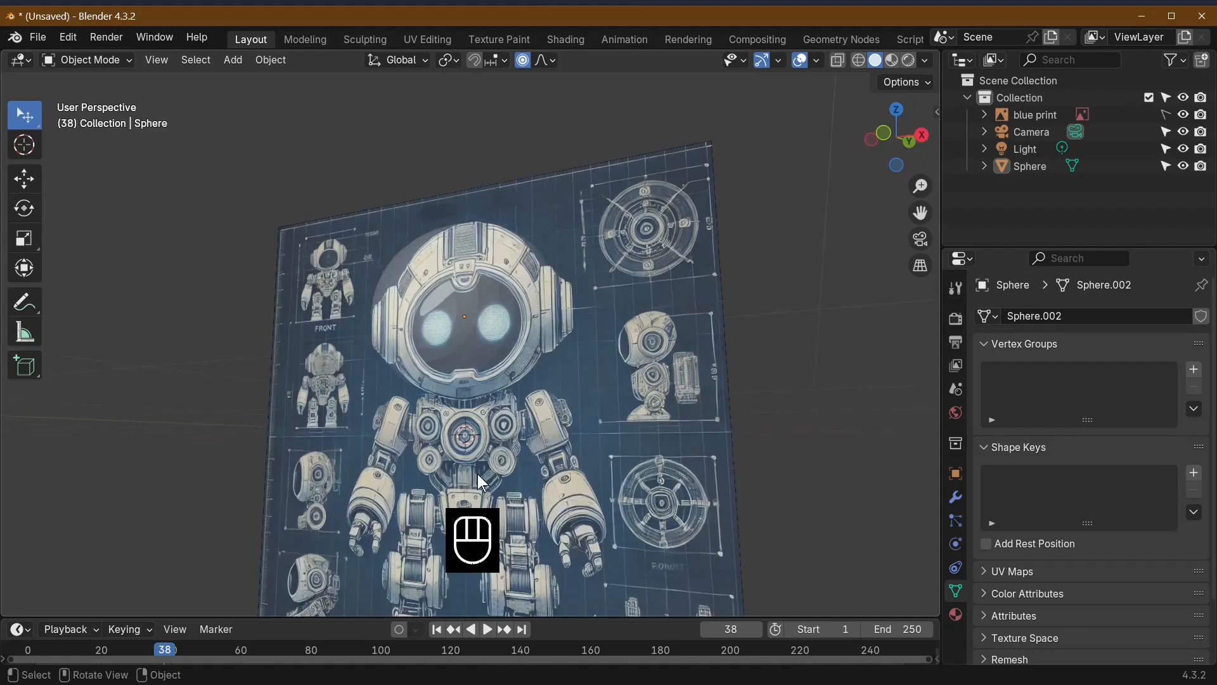
{"action": "middle_click_drag", "start_coordinate": [502, 424], "coordinate": [618, 458]}
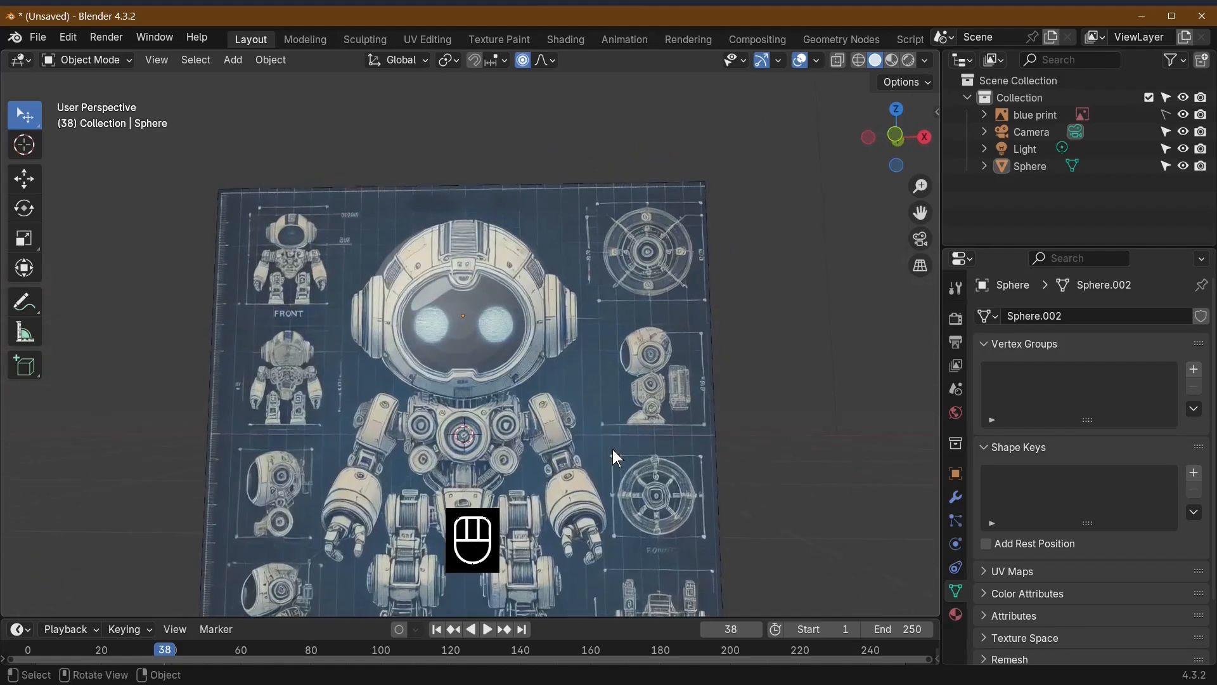
Step: Add a mesh cylinder at the robot's chest and scale it down to about 0.31
{"action": "left_click", "coordinate": [234, 60]}
{"action": "mouse_move", "coordinate": [260, 79]}
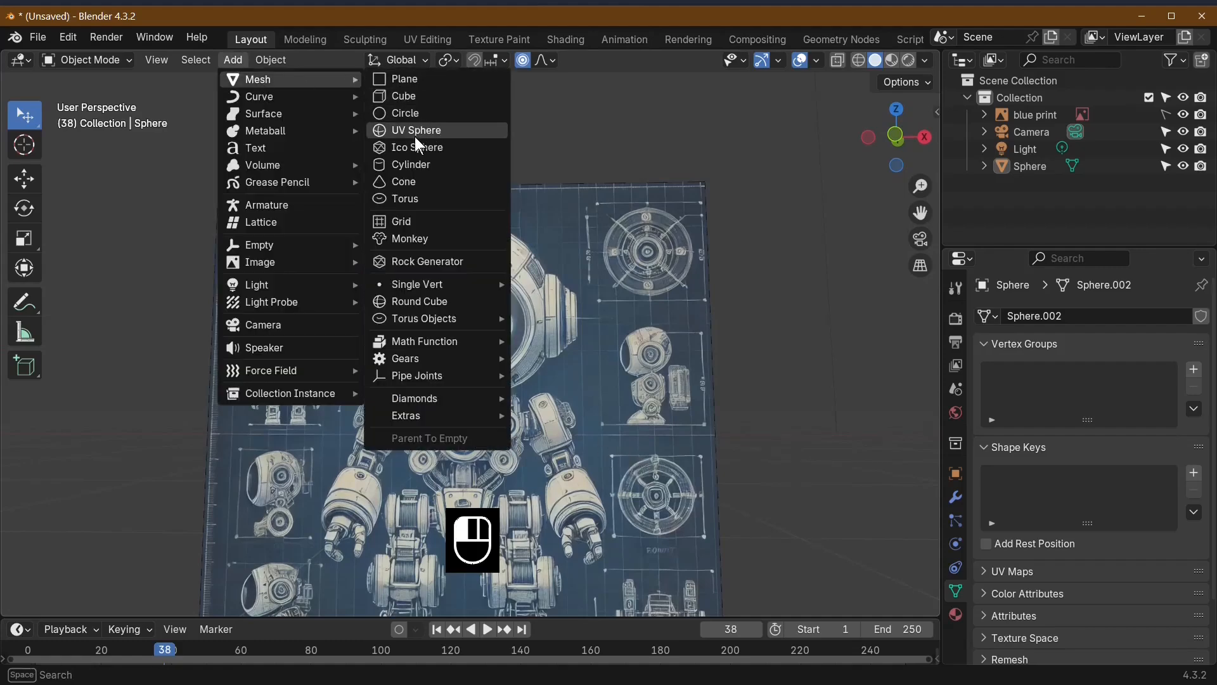
{"action": "left_click", "coordinate": [423, 165]}
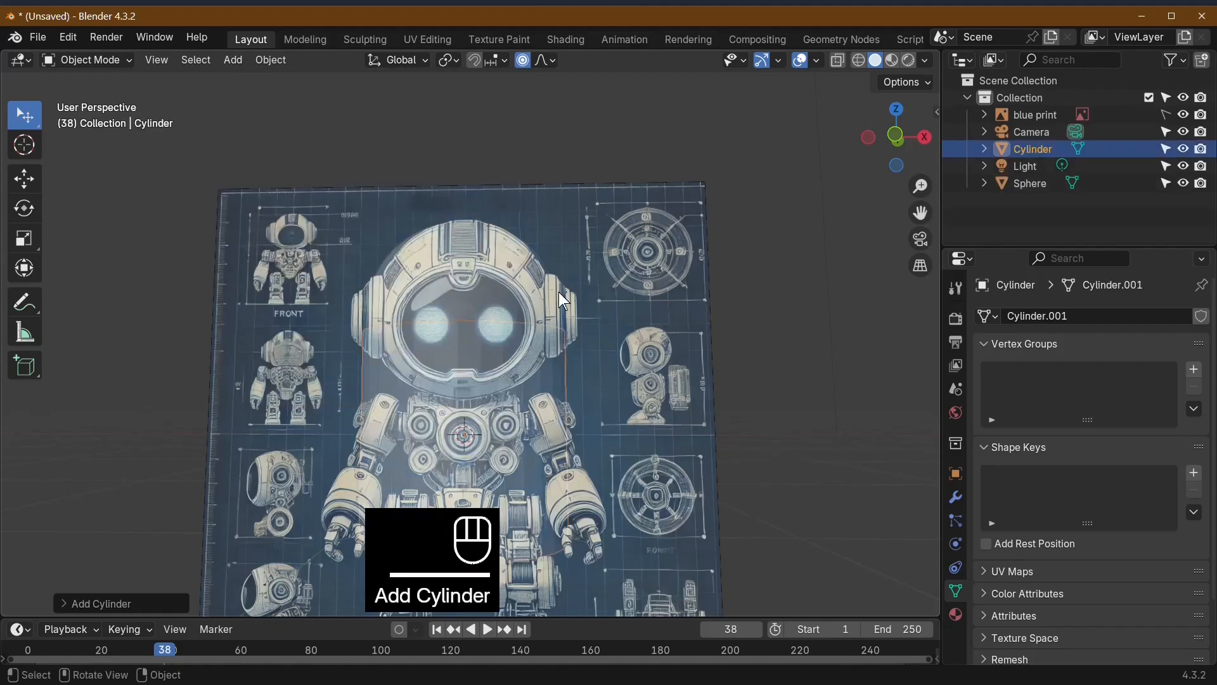
{"action": "scroll", "coordinate": [634, 443], "scroll_direction": "down", "scroll_amount": 3}
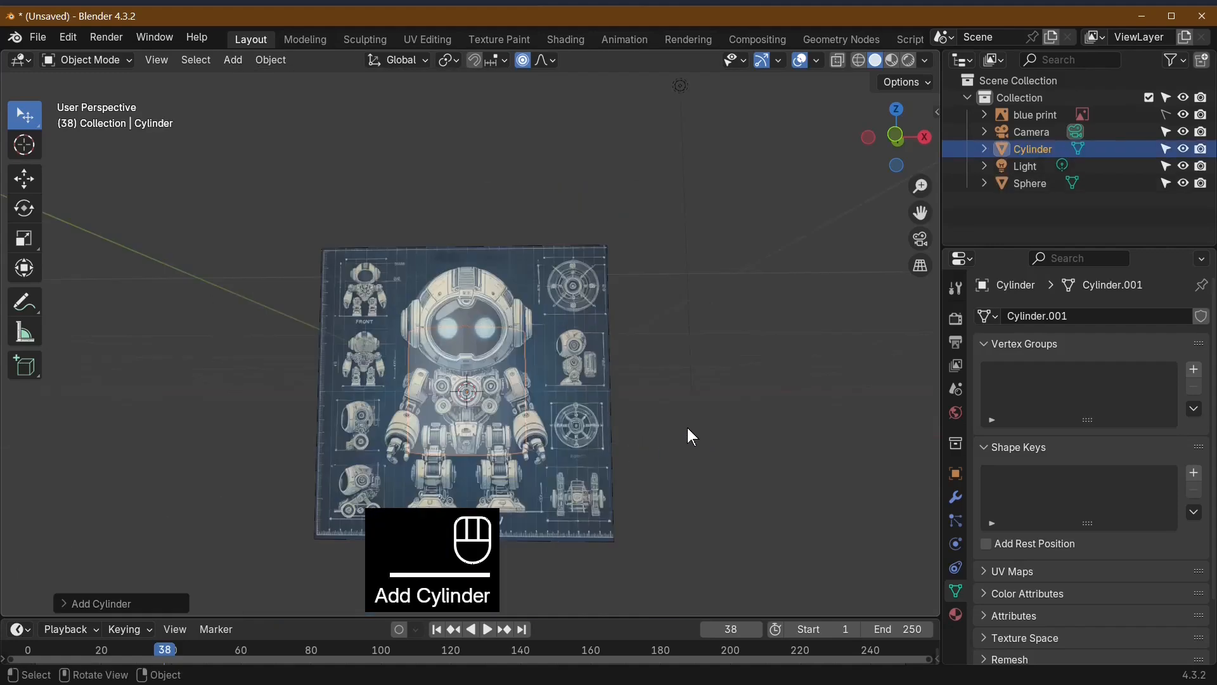
{"action": "key", "text": "s"}
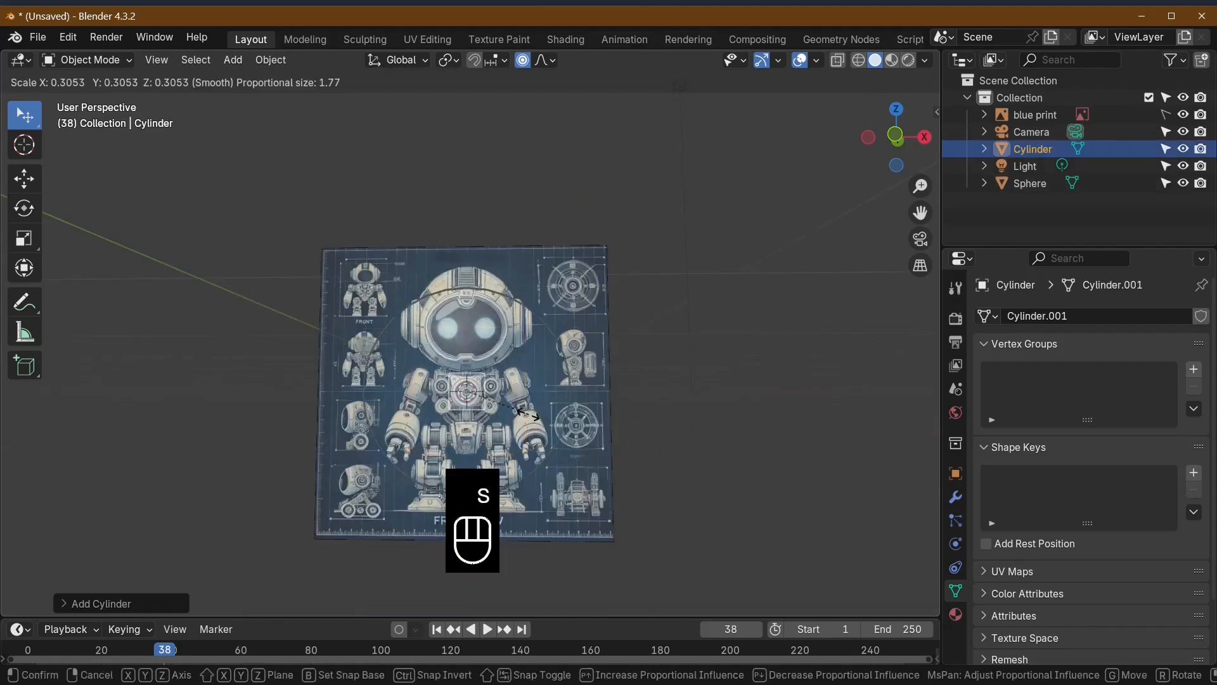
{"action": "left_click", "coordinate": [526, 413]}
Step: Rotate the chest cylinder 90° around the X axis with proportional editing still on
{"action": "key", "text": "r"}
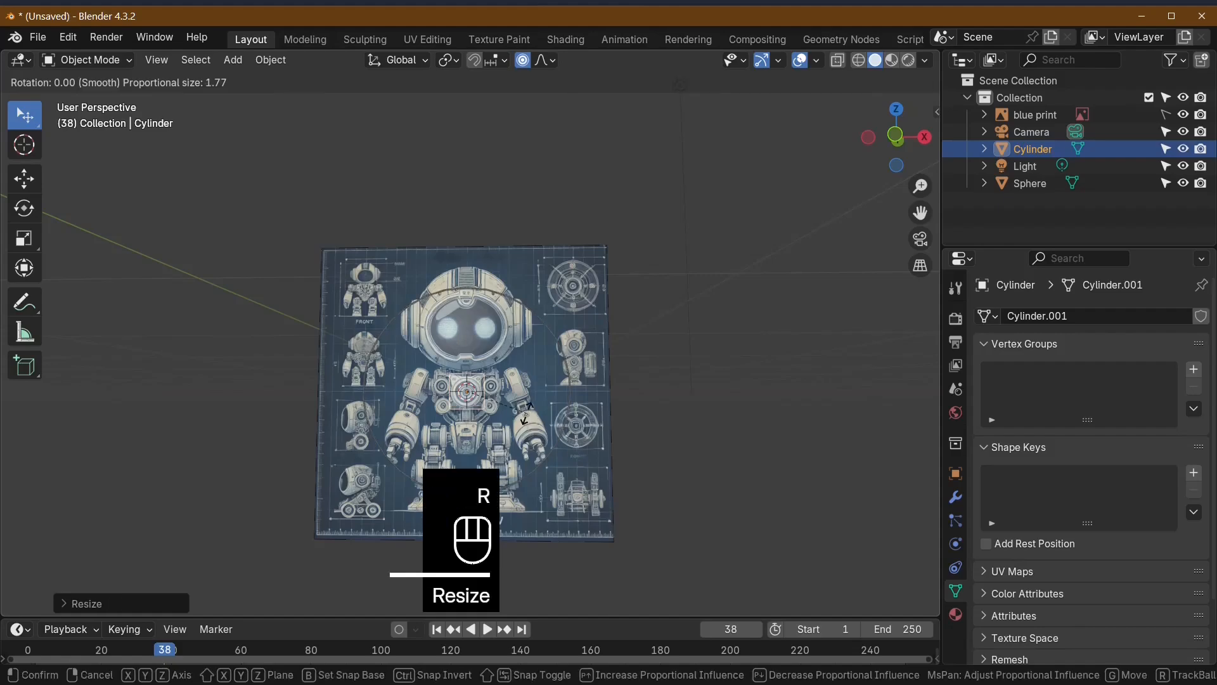
{"action": "key", "text": "x"}
{"action": "key", "text": "KP_9"}
{"action": "key", "text": "KP_0"}
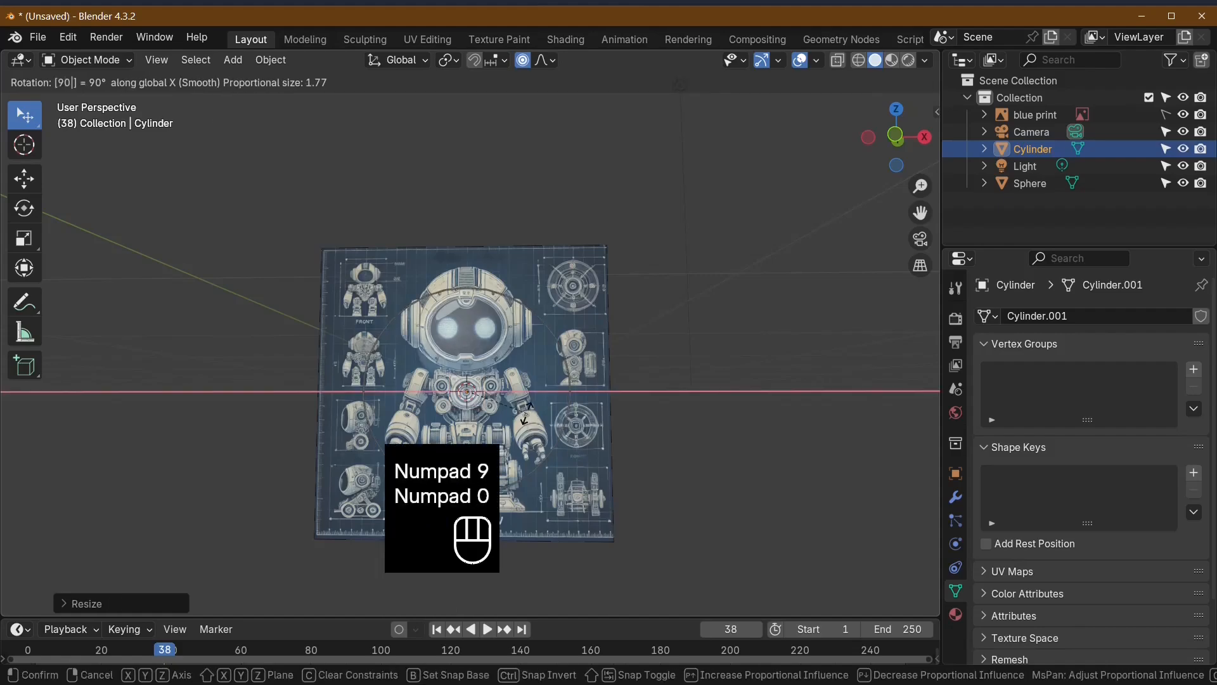
{"action": "key", "text": "KP_Enter"}
Step: Scale the cylinder down to the blueprint's central chest disc and nudge it into place
{"action": "scroll", "coordinate": [539, 431], "scroll_direction": "up", "scroll_amount": 5}
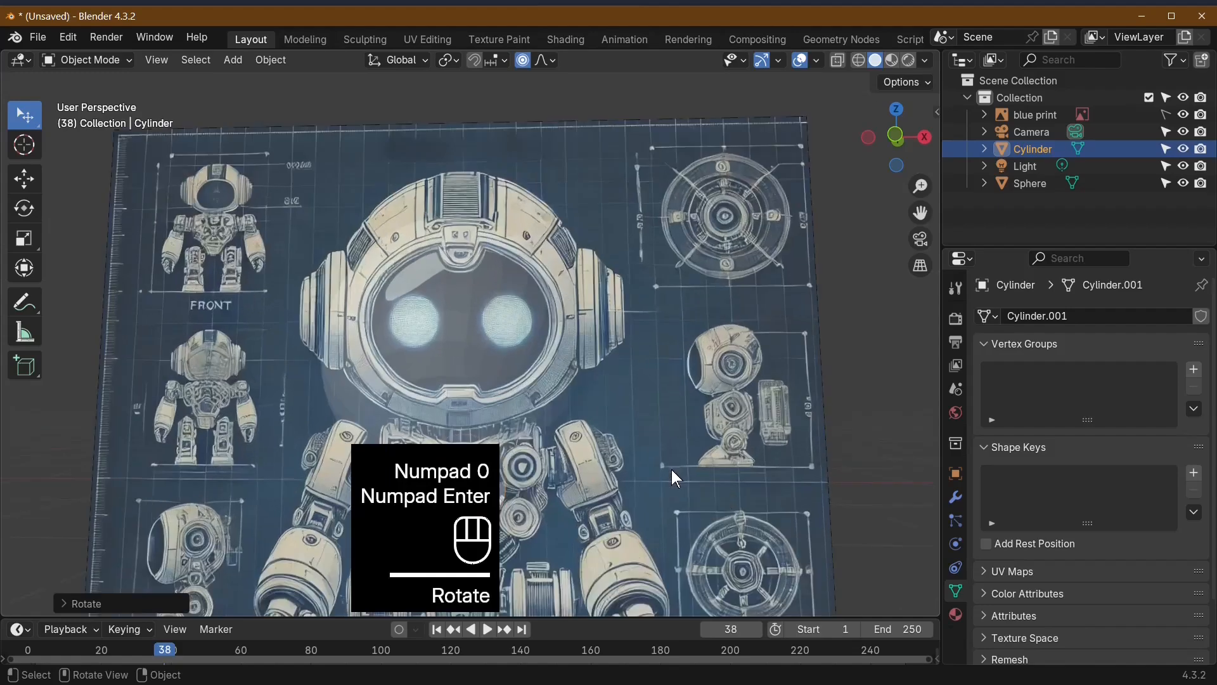
{"action": "middle_click_drag", "start_coordinate": [671, 469], "coordinate": [611, 370], "text": "shift"}
{"action": "scroll", "coordinate": [611, 370], "scroll_direction": "up", "scroll_amount": 2}
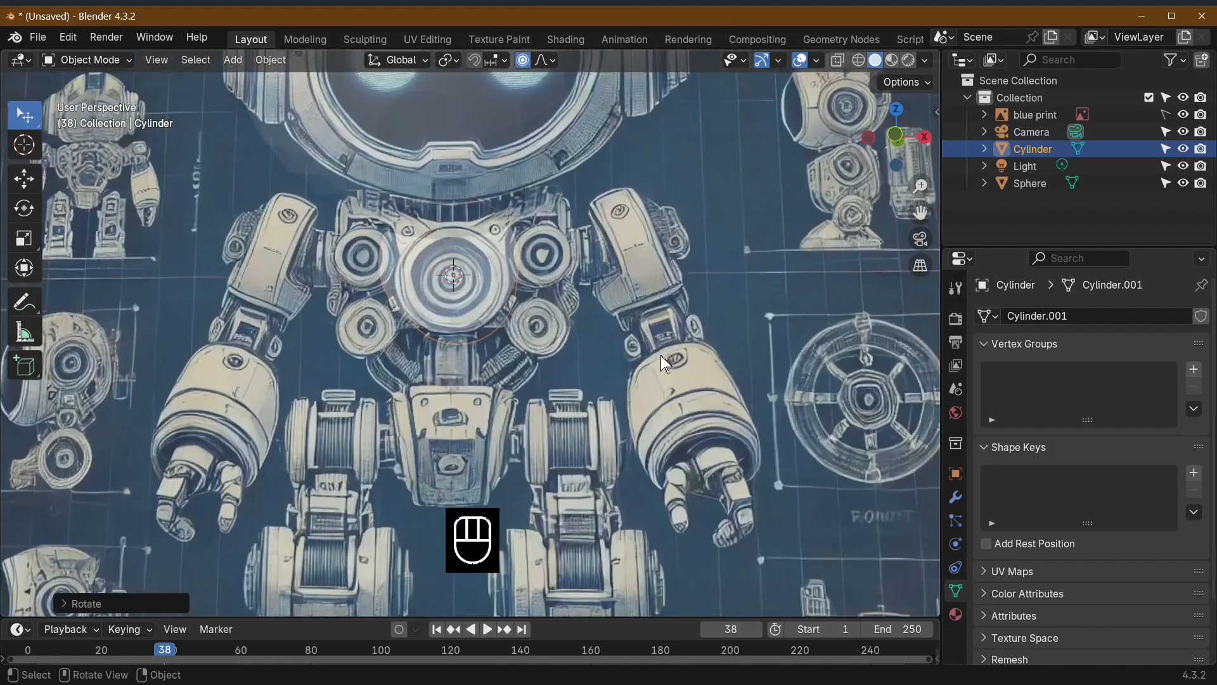
{"action": "key", "text": "s"}
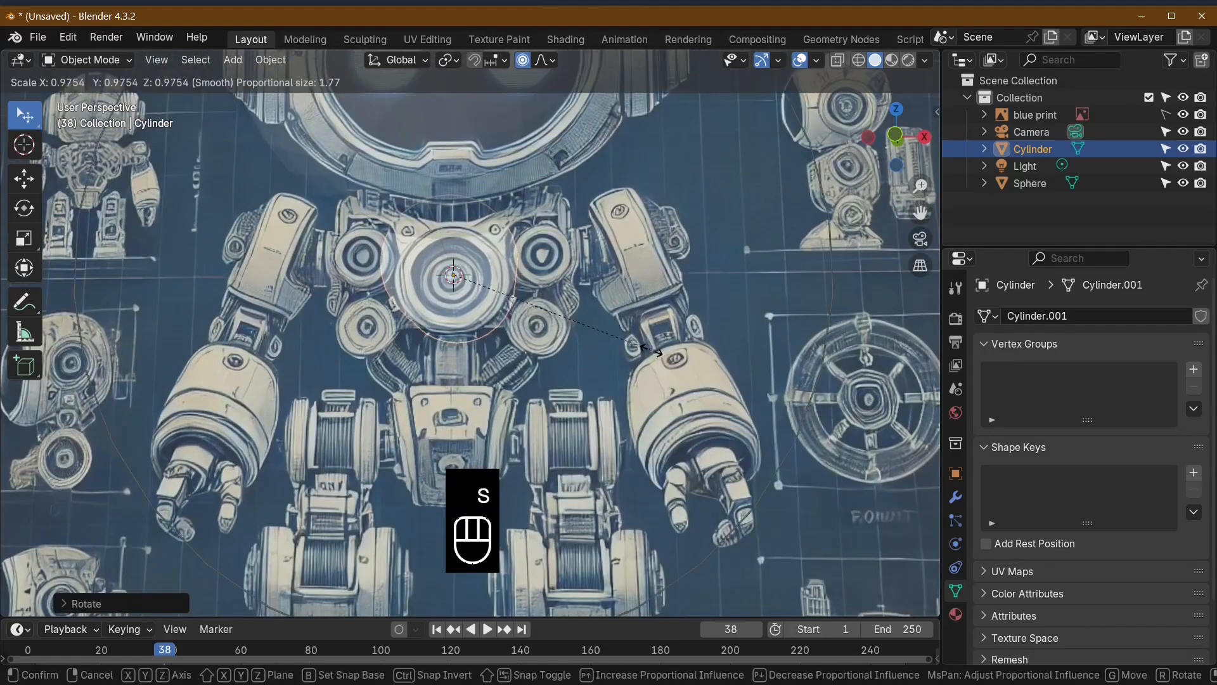
{"action": "left_click", "coordinate": [601, 358]}
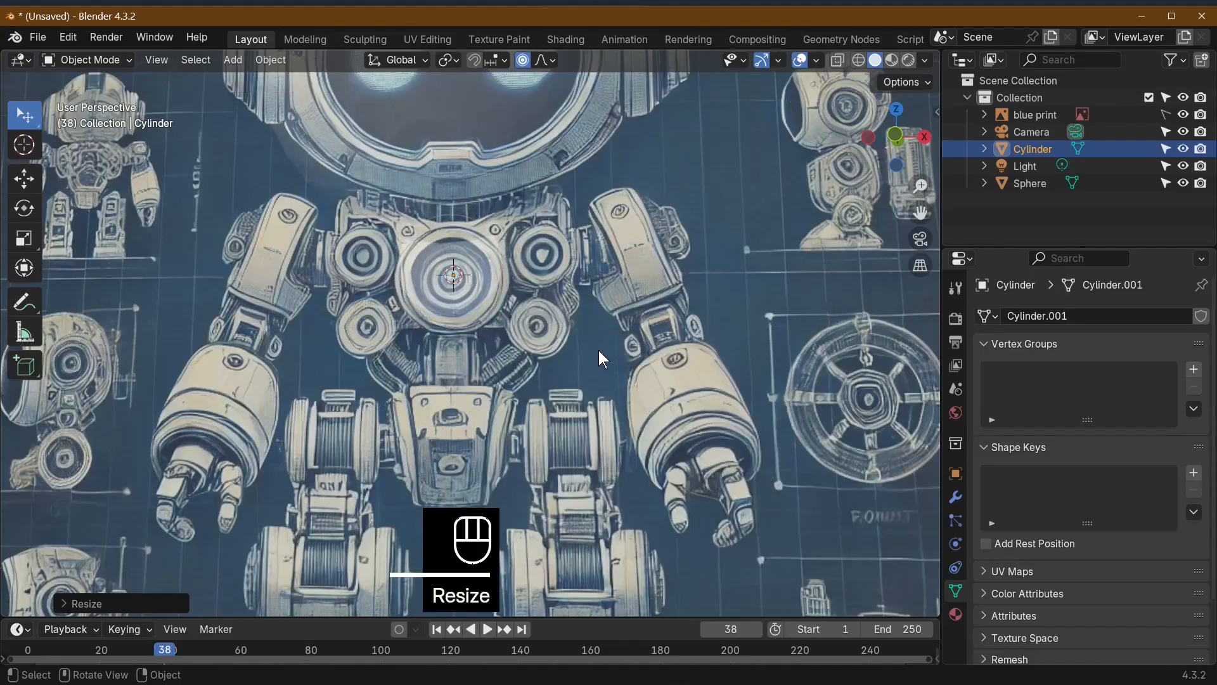
{"action": "key", "text": "g"}
{"action": "left_click", "coordinate": [602, 361]}
Step: Deselect the cylinder and lower the blueprint image's opacity to 0.325
{"action": "middle_click_drag", "start_coordinate": [602, 361], "coordinate": [542, 417]}
{"action": "left_click", "coordinate": [541, 417]}
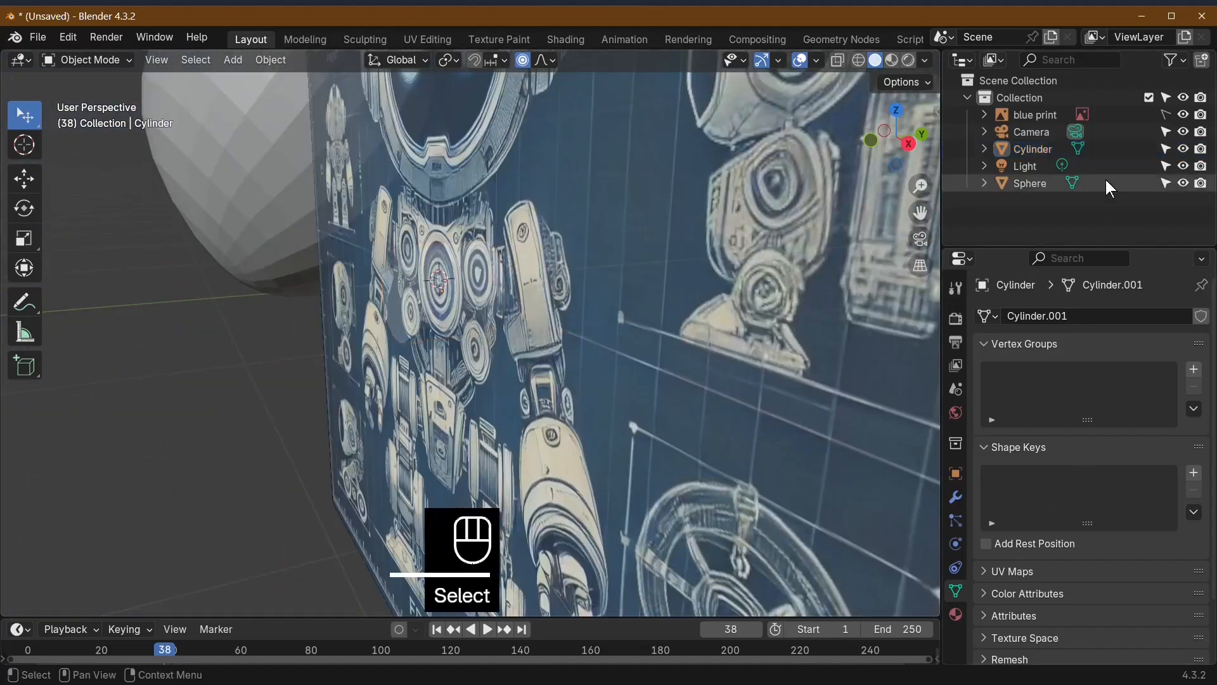
{"action": "left_click", "coordinate": [1044, 115]}
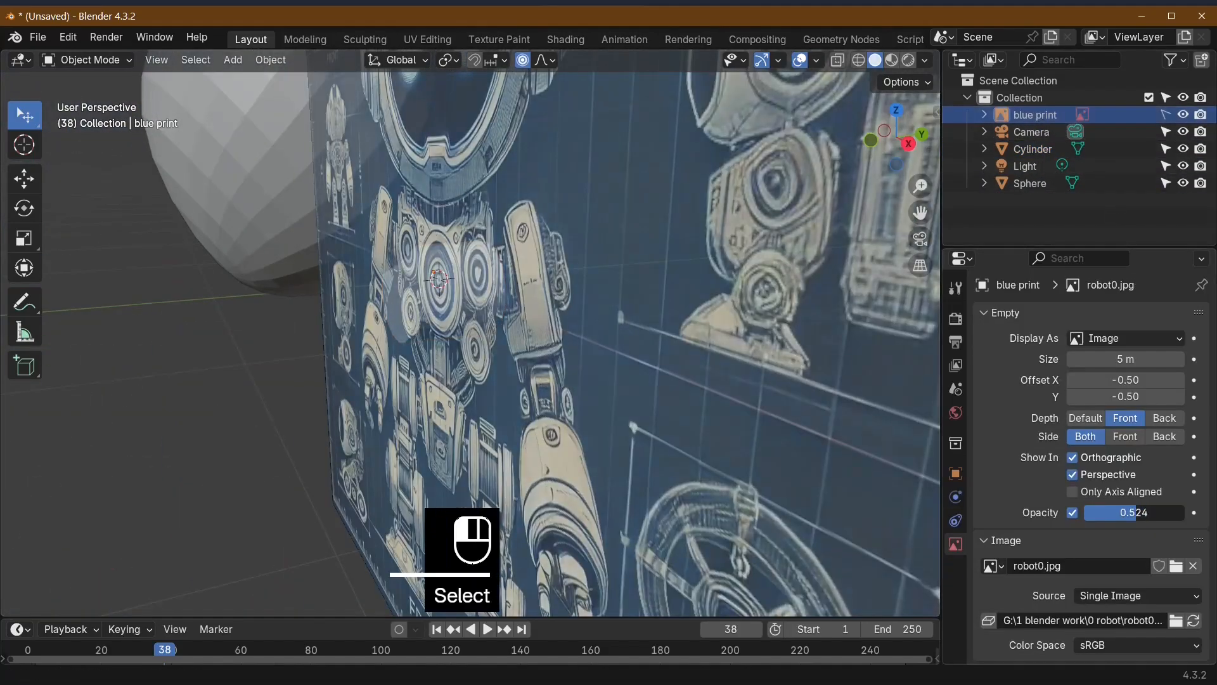
{"action": "left_click_drag", "start_coordinate": [1137, 512], "coordinate": [1119, 512]}
{"action": "middle_click_drag", "start_coordinate": [573, 389], "coordinate": [676, 356]}
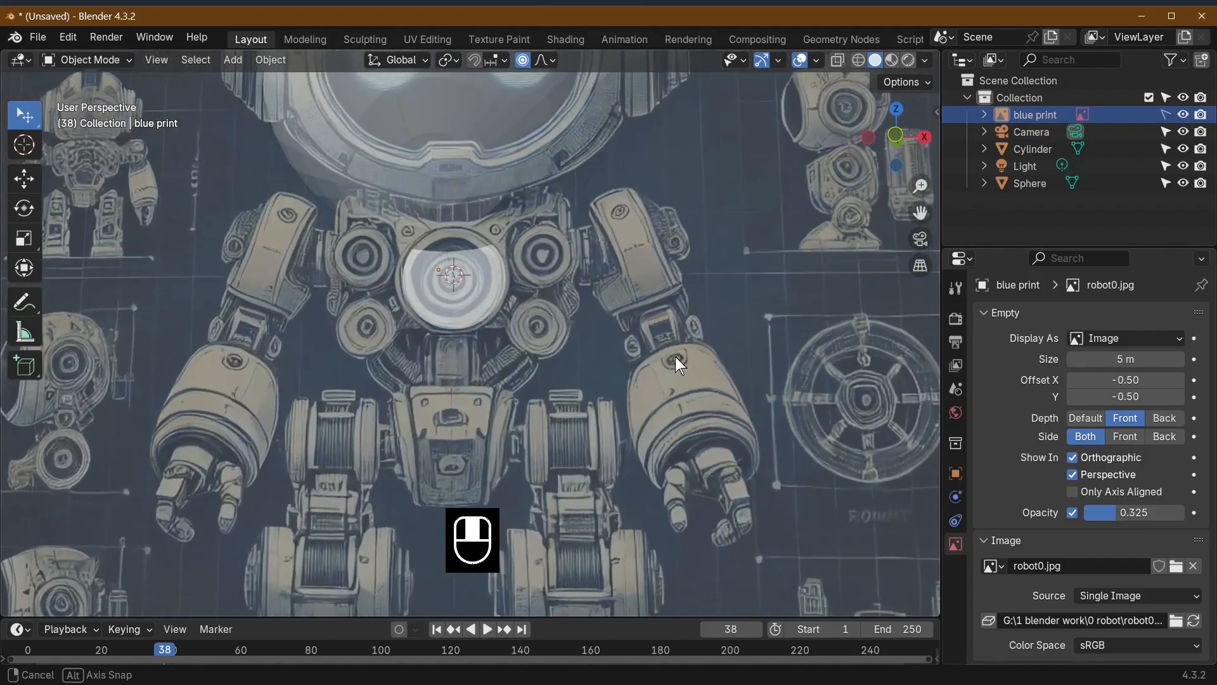
Step: Turn off proportional editing for object transforms
{"action": "key", "text": "KP_1"}
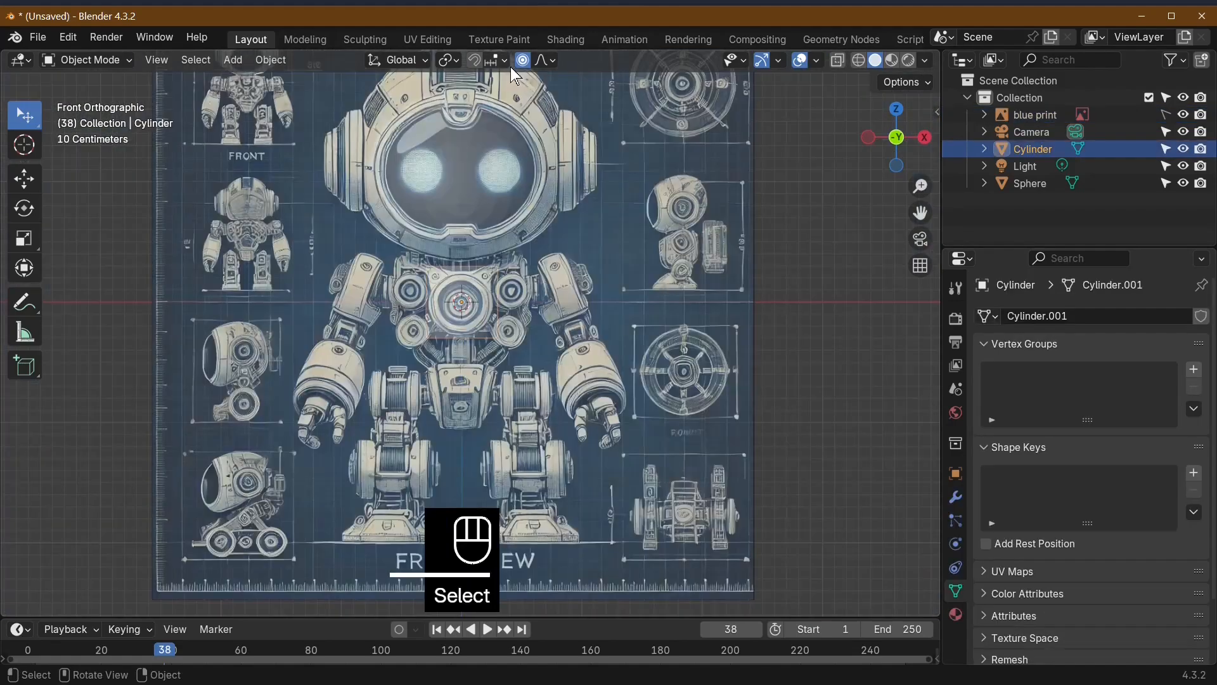
{"action": "left_click", "coordinate": [524, 60]}
{"action": "left_click", "coordinate": [568, 226]}
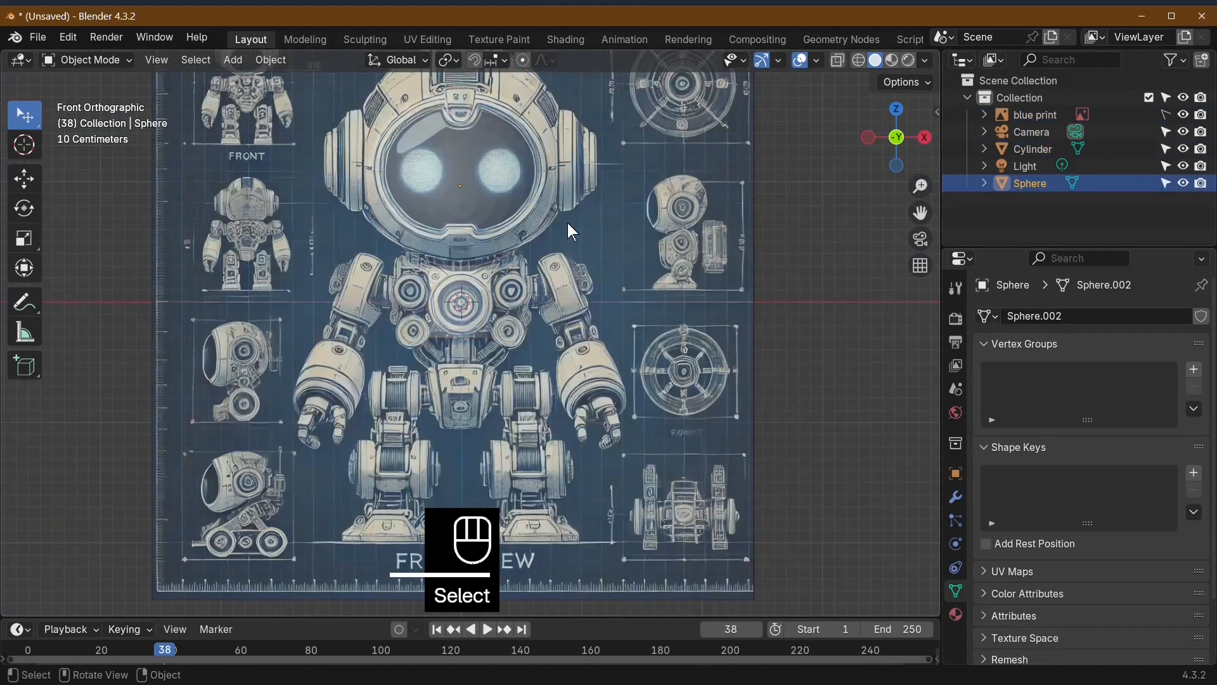
Step: Select the chest cylinder and rotate it 90° around the X axis so its round face points forward
{"action": "middle_click_drag", "start_coordinate": [568, 225], "coordinate": [470, 337]}
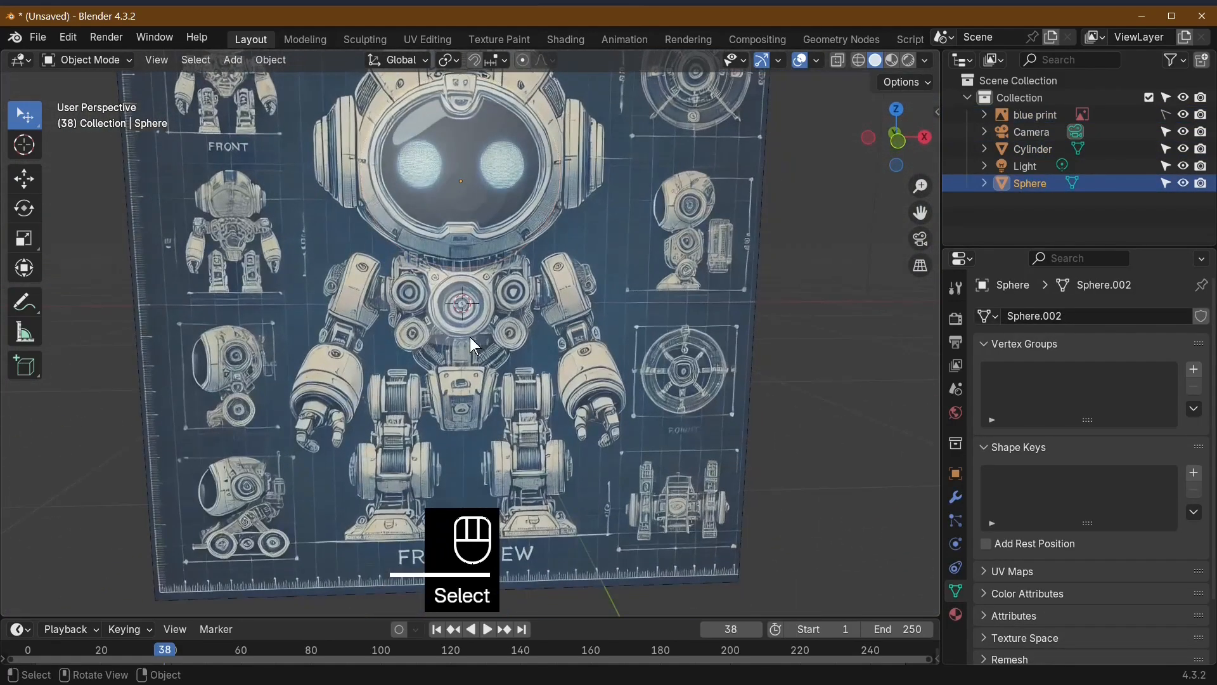
{"action": "left_click", "coordinate": [486, 327]}
{"action": "key", "text": "r"}
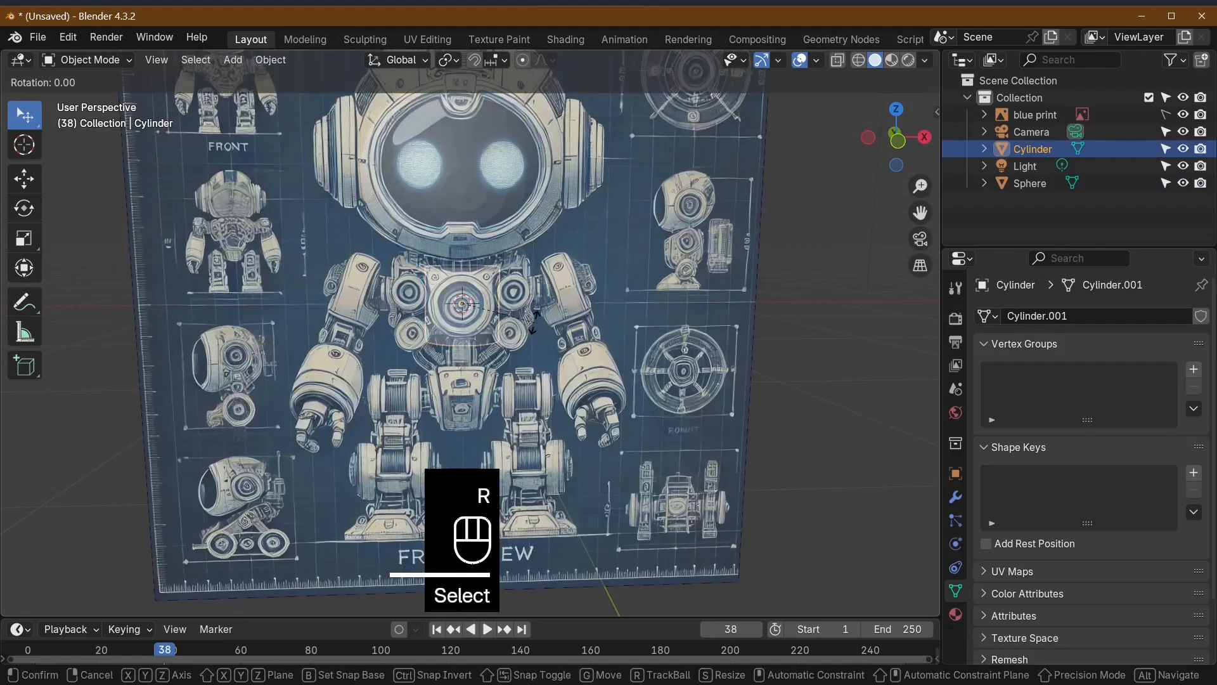
{"action": "key", "text": "x"}
{"action": "key", "text": "KP_9"}
{"action": "key", "text": "KP_0"}
{"action": "key", "text": "KP_Enter"}
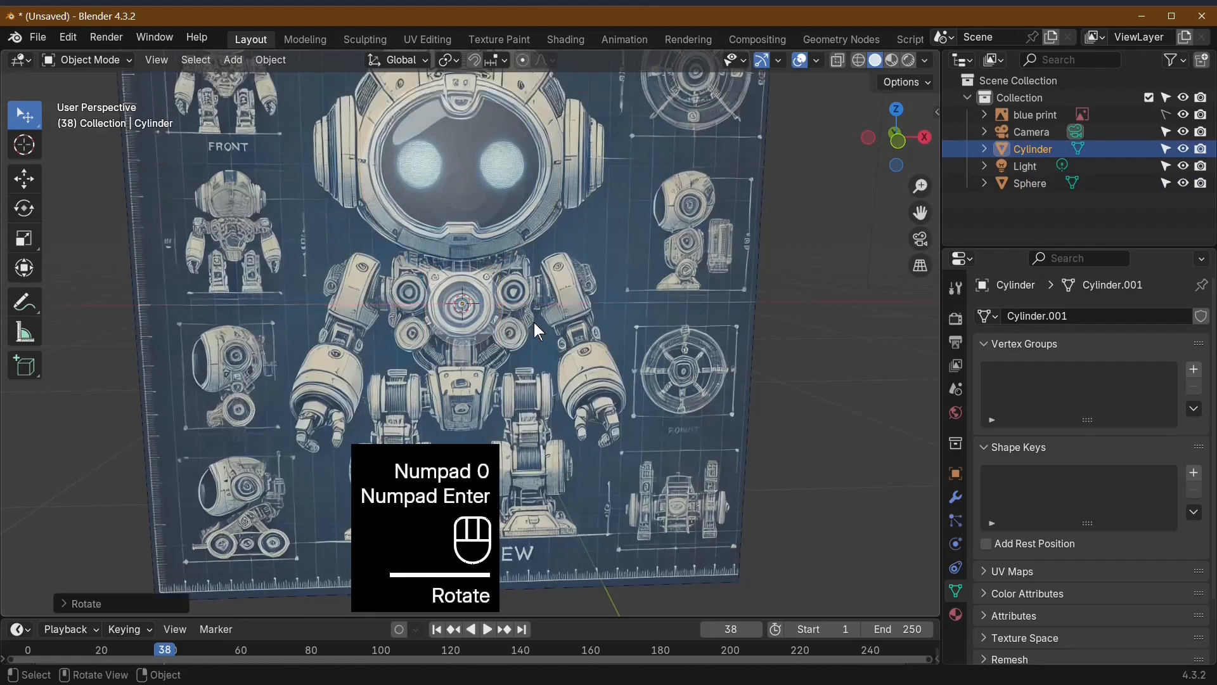
Step: Scale the cylinder down to the size of the blueprint's central chest disc and check it in front view
{"action": "scroll", "coordinate": [579, 382], "scroll_direction": "up", "scroll_amount": 5}
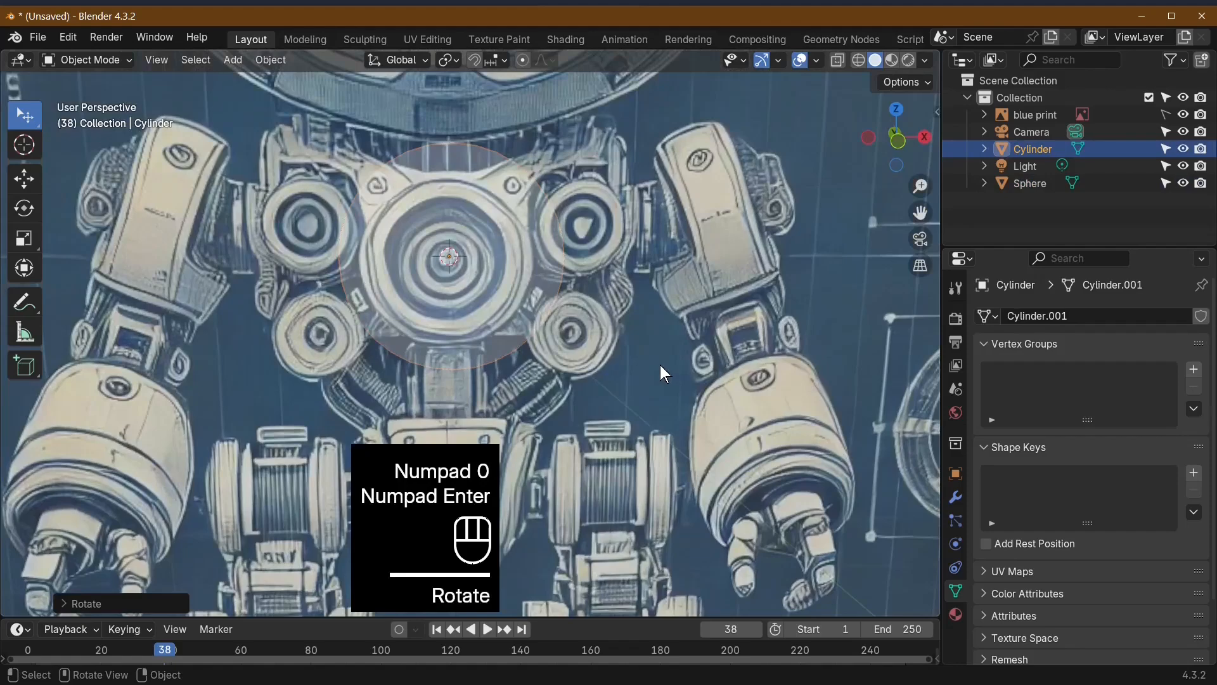
{"action": "key", "text": "s"}
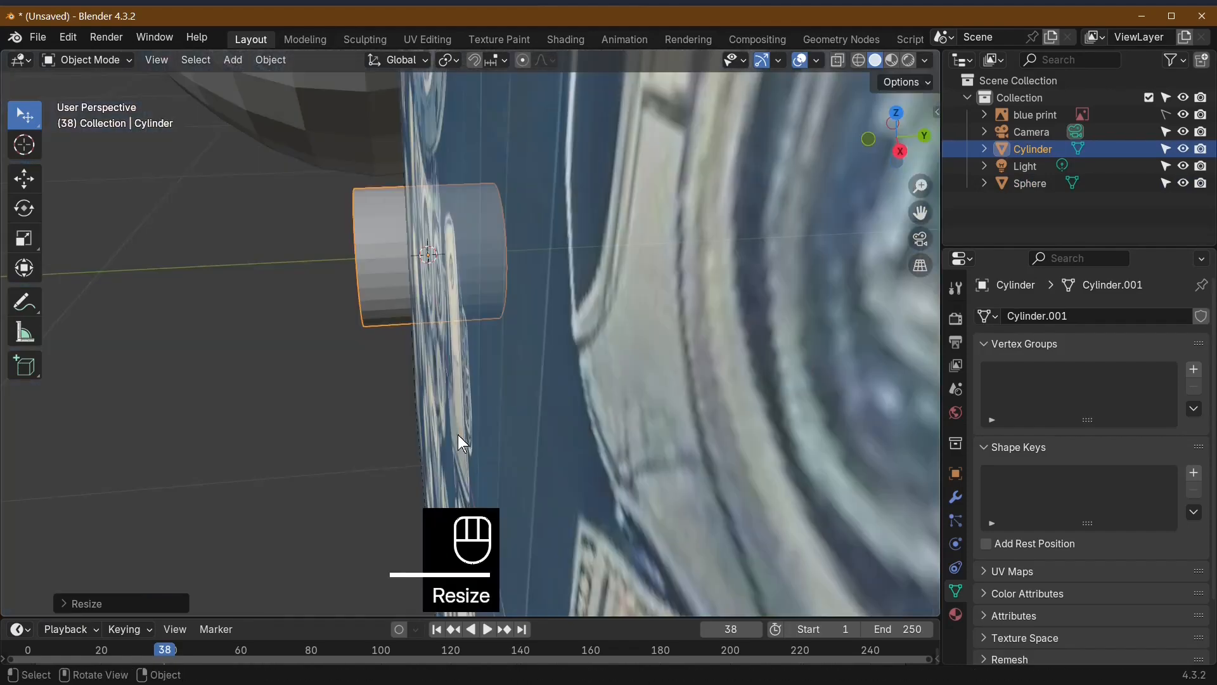
{"action": "key", "text": "s"}
{"action": "key", "text": "x"}
{"action": "key", "text": "KP_1"}
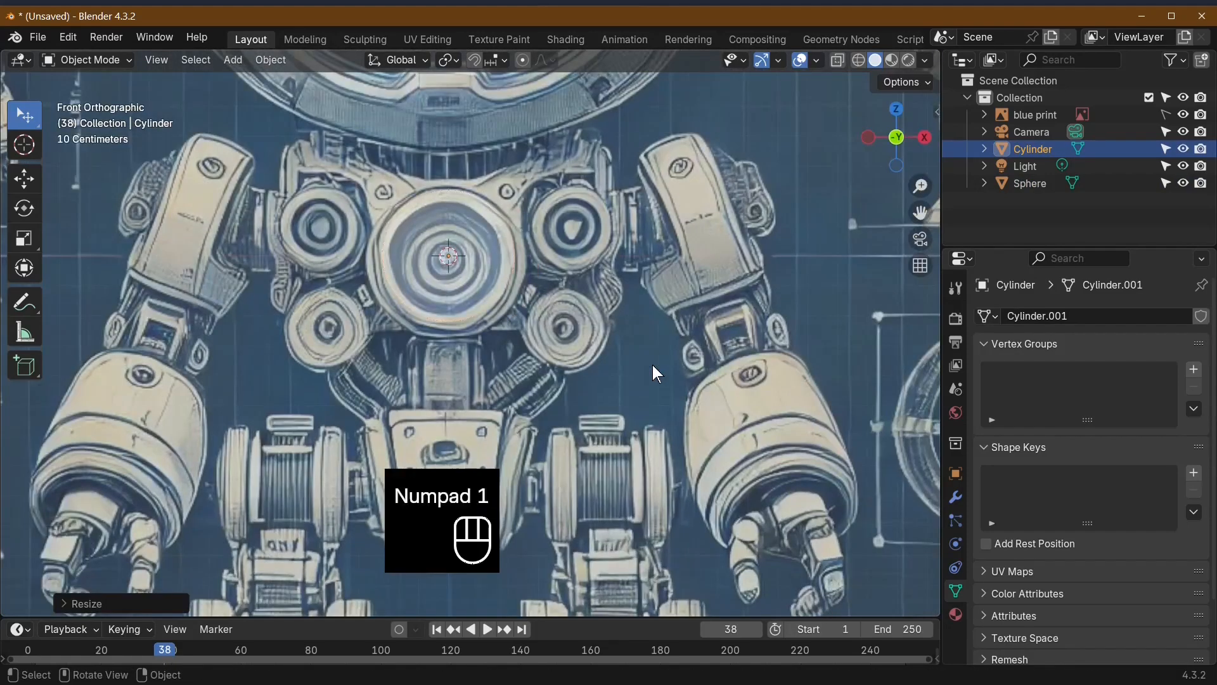
Step: Lengthen the chest cylinder along Y by a factor of about 1.4
{"action": "middle_click_drag", "start_coordinate": [653, 364], "coordinate": [467, 424]}
{"action": "key", "text": "s"}
{"action": "key", "text": "y"}
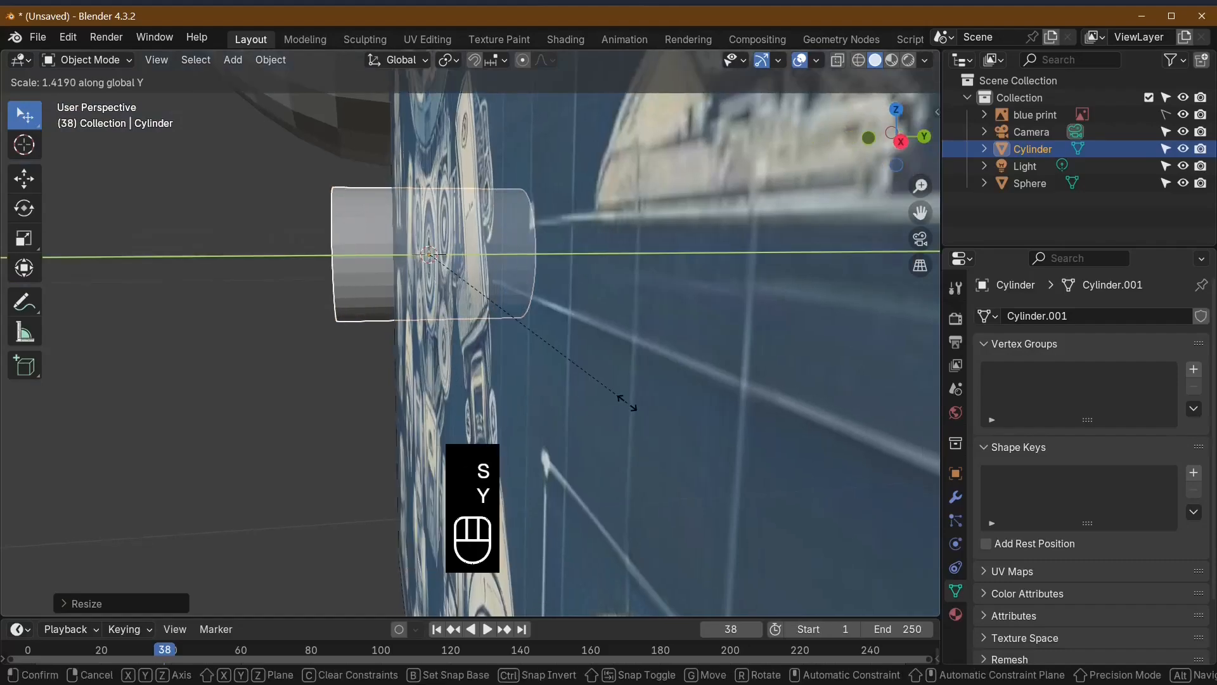
{"action": "middle_click_drag", "start_coordinate": [688, 388], "coordinate": [700, 434]}
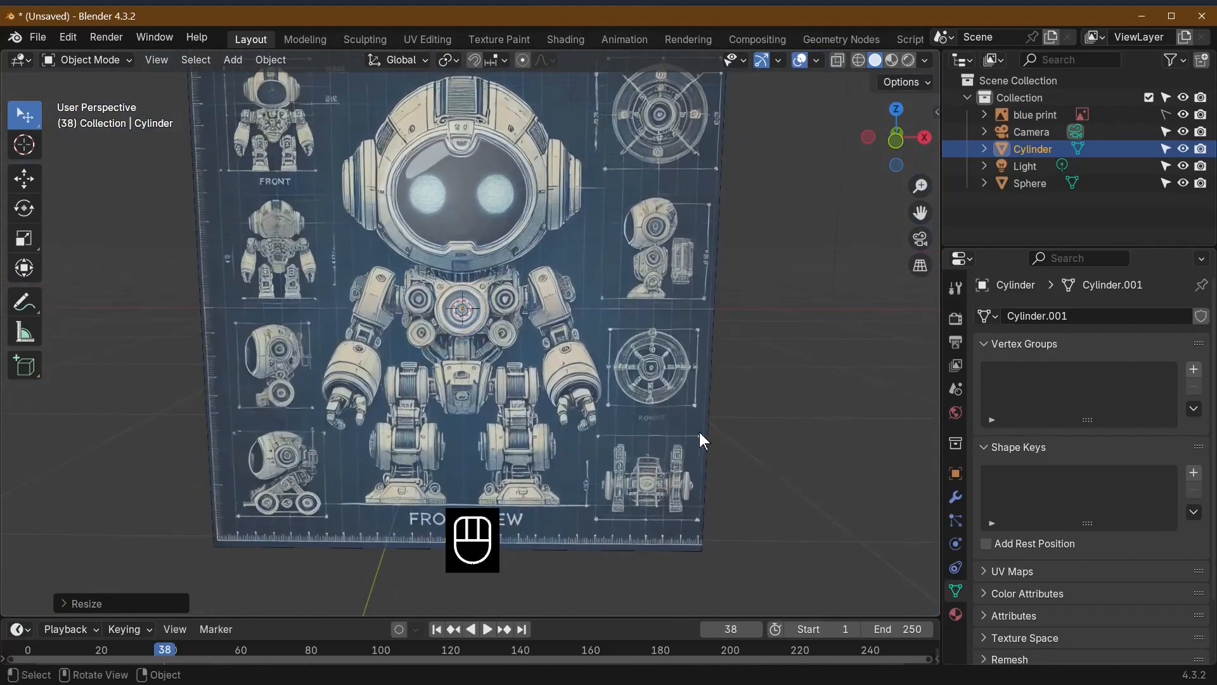
Step: Duplicate the chest cylinder onto the blueprint's small upper disc on the +X side and scale the copy down to match it
{"action": "scroll", "coordinate": [590, 487], "scroll_direction": "up", "scroll_amount": 6}
{"action": "left_click", "coordinate": [505, 317]}
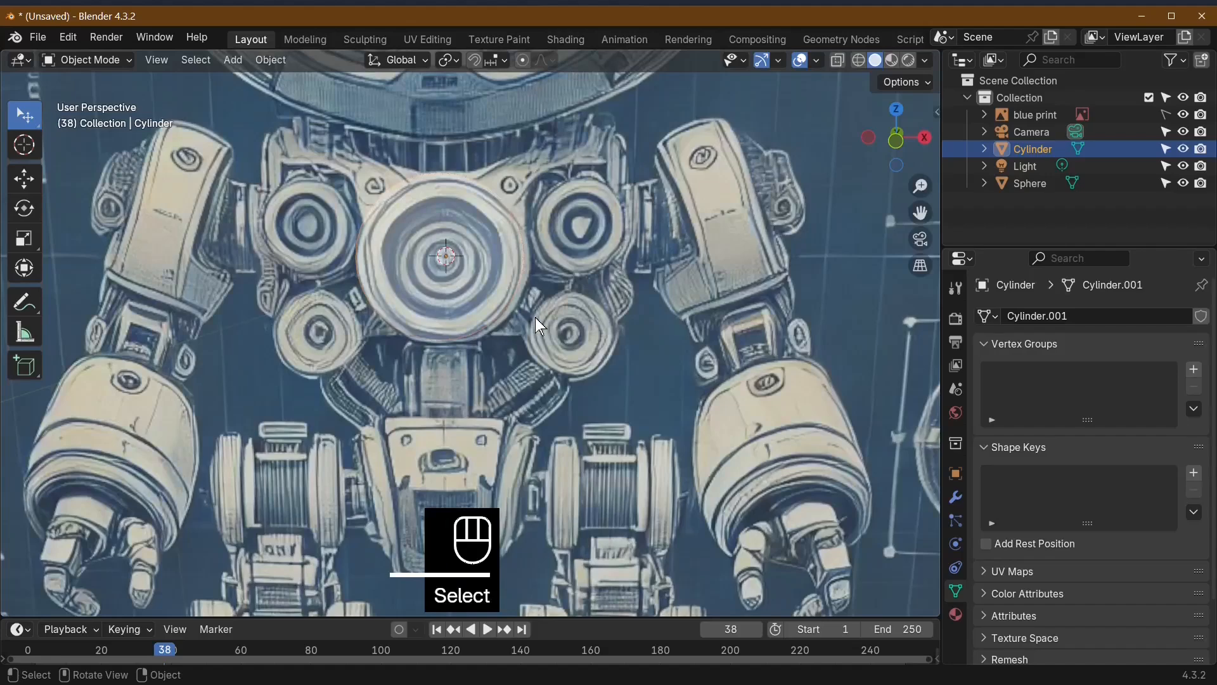
{"action": "key", "text": "shift+d"}
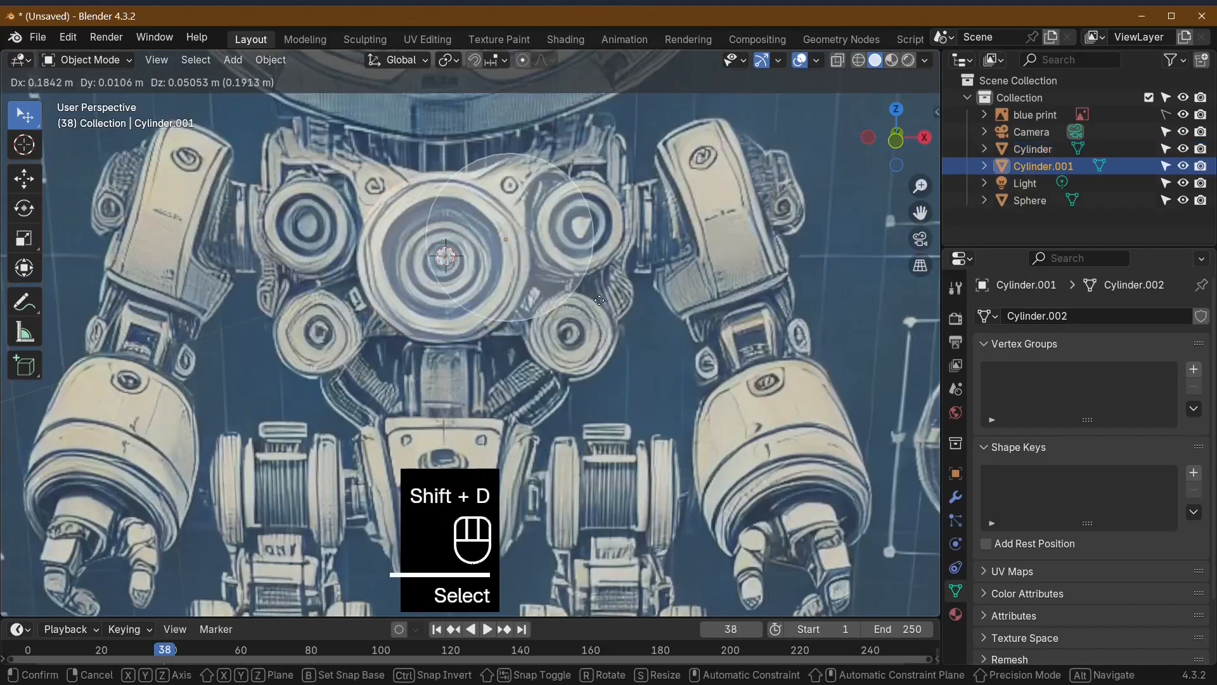
{"action": "left_click", "coordinate": [664, 285]}
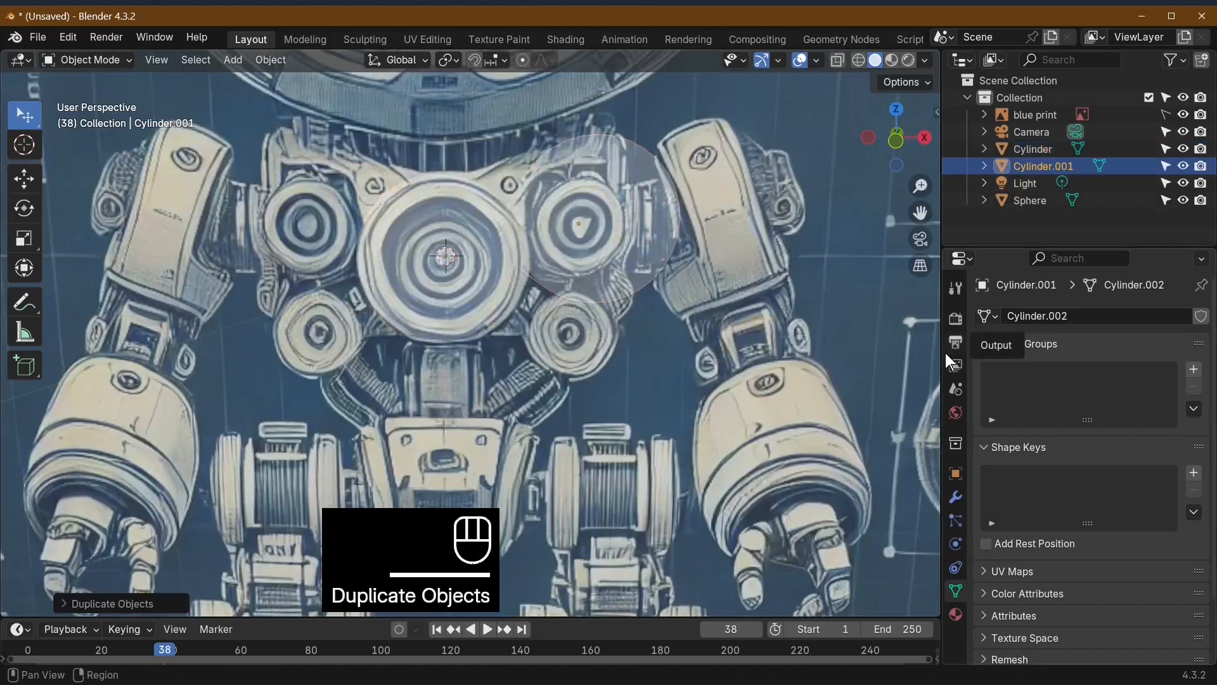
{"action": "key", "text": "s"}
{"action": "left_click", "coordinate": [733, 340]}
Step: Lengthen the smaller duplicated cylinder along the Y axis to roughly the length of the central chest cylinder
{"action": "middle_click_drag", "start_coordinate": [733, 340], "coordinate": [483, 451]}
{"action": "key", "text": "s"}
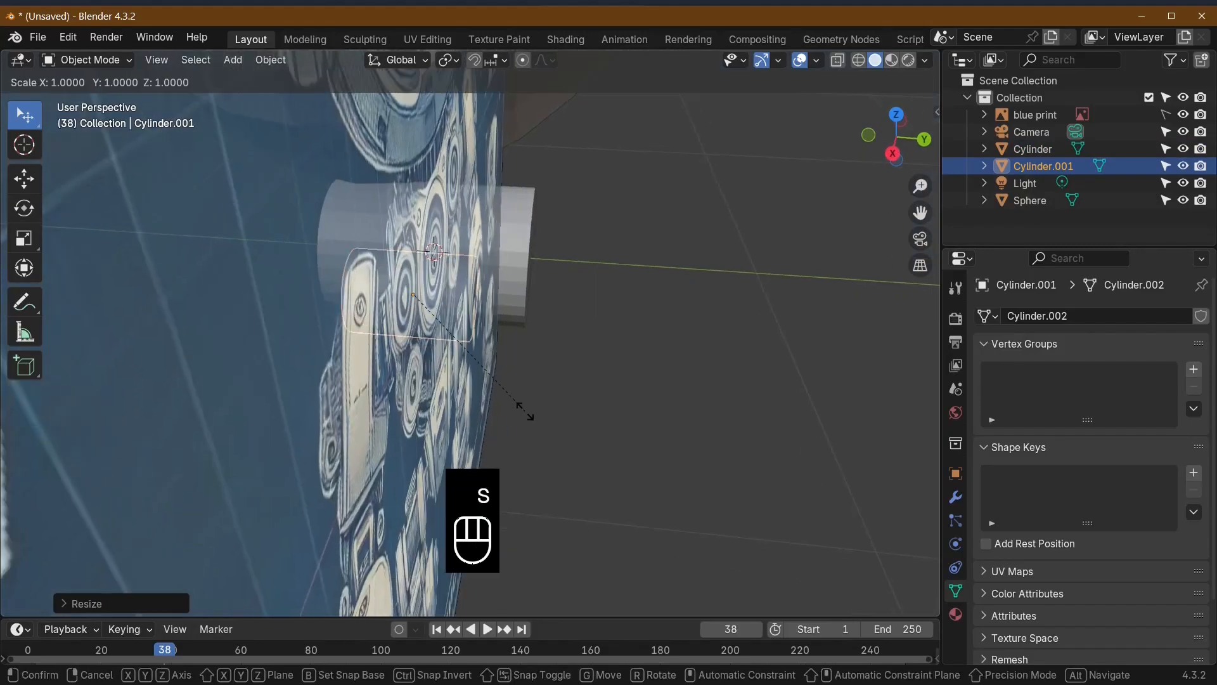
{"action": "key", "text": "y"}
{"action": "middle_click_drag", "start_coordinate": [525, 411], "coordinate": [794, 355]}
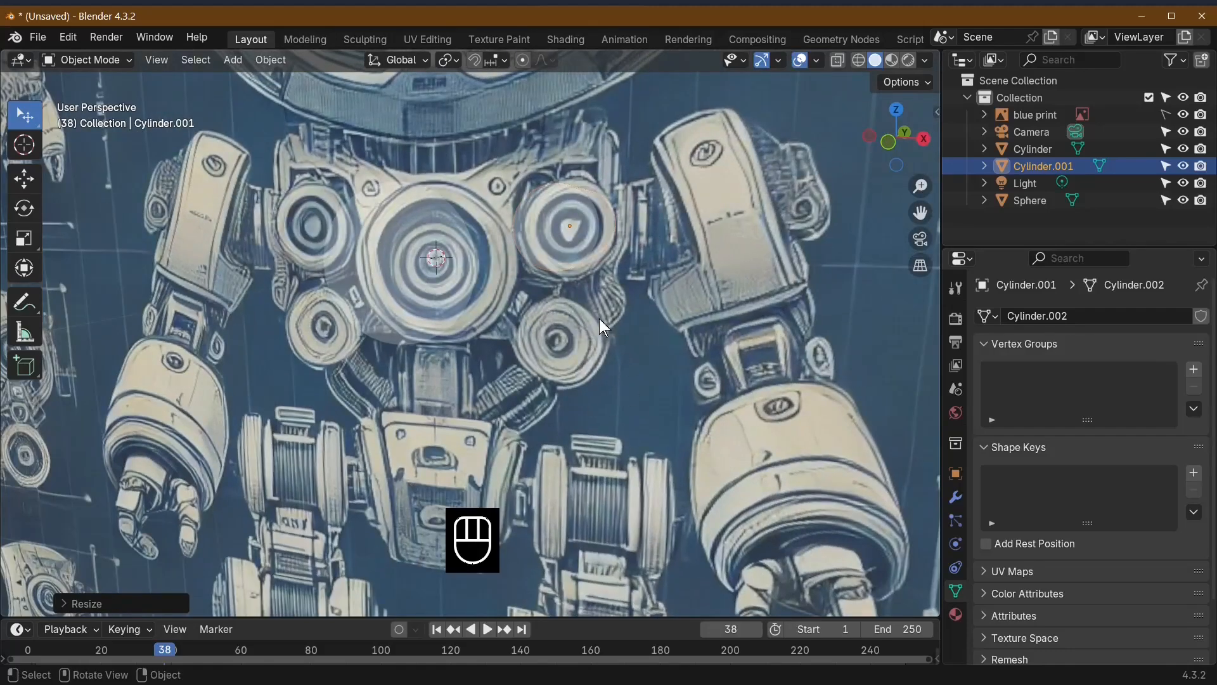
{"action": "middle_click_drag", "start_coordinate": [481, 348], "coordinate": [533, 298]}
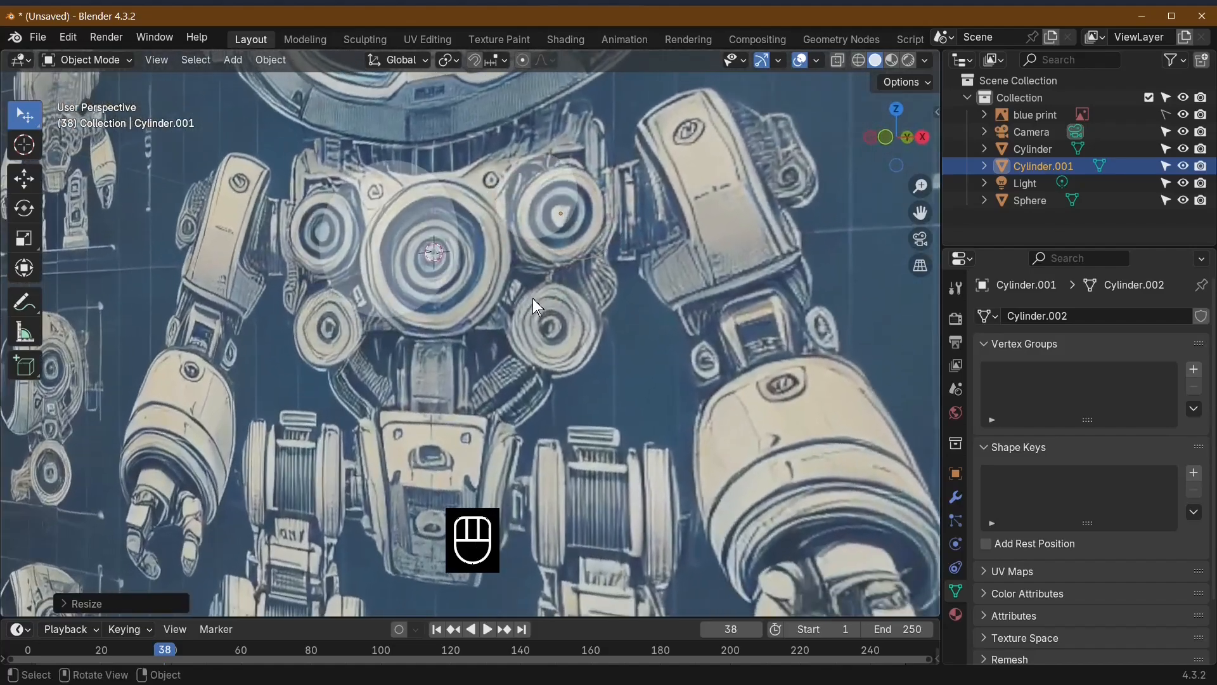
{"action": "left_click", "coordinate": [588, 245]}
{"action": "middle_click_drag", "start_coordinate": [682, 469], "coordinate": [604, 469]}
Step: Move the blueprint image along Y until it stands behind the modelled parts, and disable its viewport selection again
{"action": "left_click", "coordinate": [604, 460]}
{"action": "scroll", "coordinate": [603, 460], "scroll_direction": "down", "scroll_amount": 6}
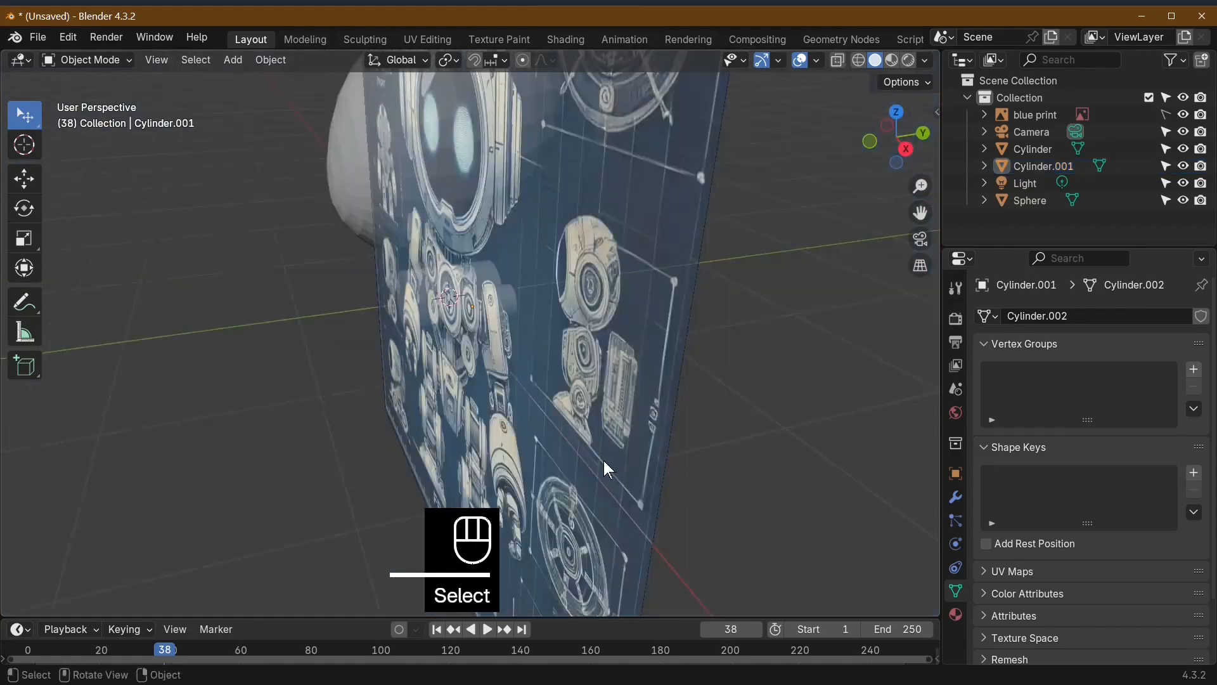
{"action": "key", "text": "Tab"}
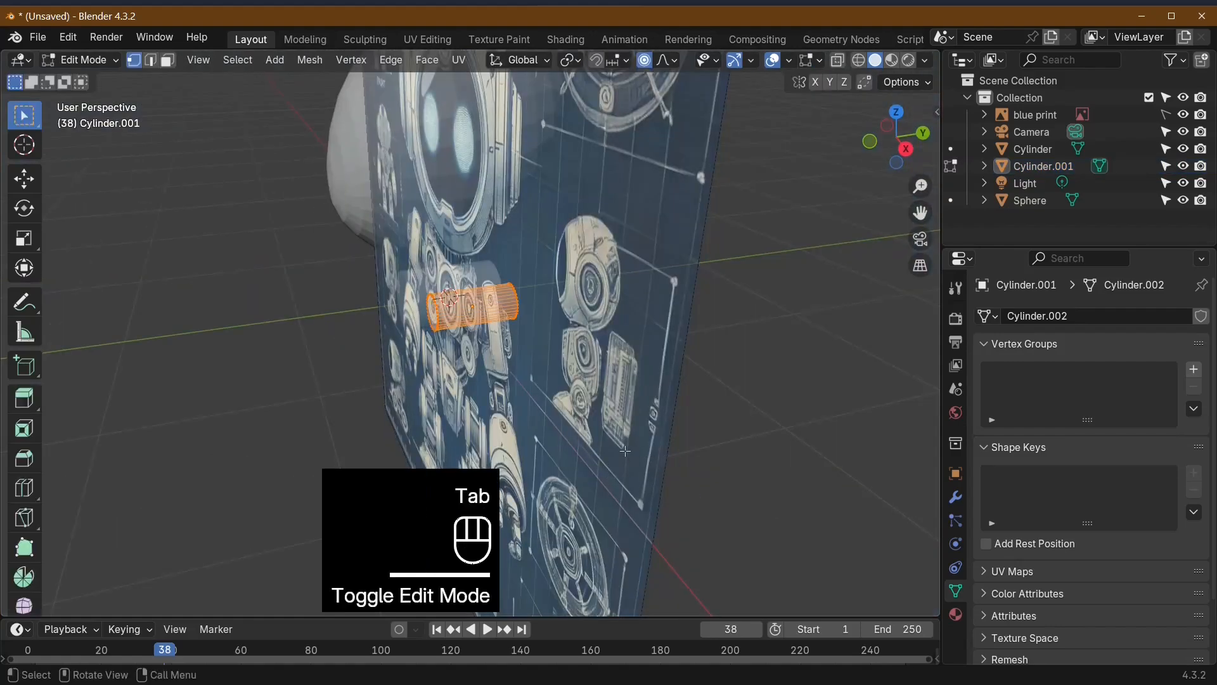
{"action": "key", "text": "Tab"}
{"action": "left_click", "coordinate": [1033, 115]}
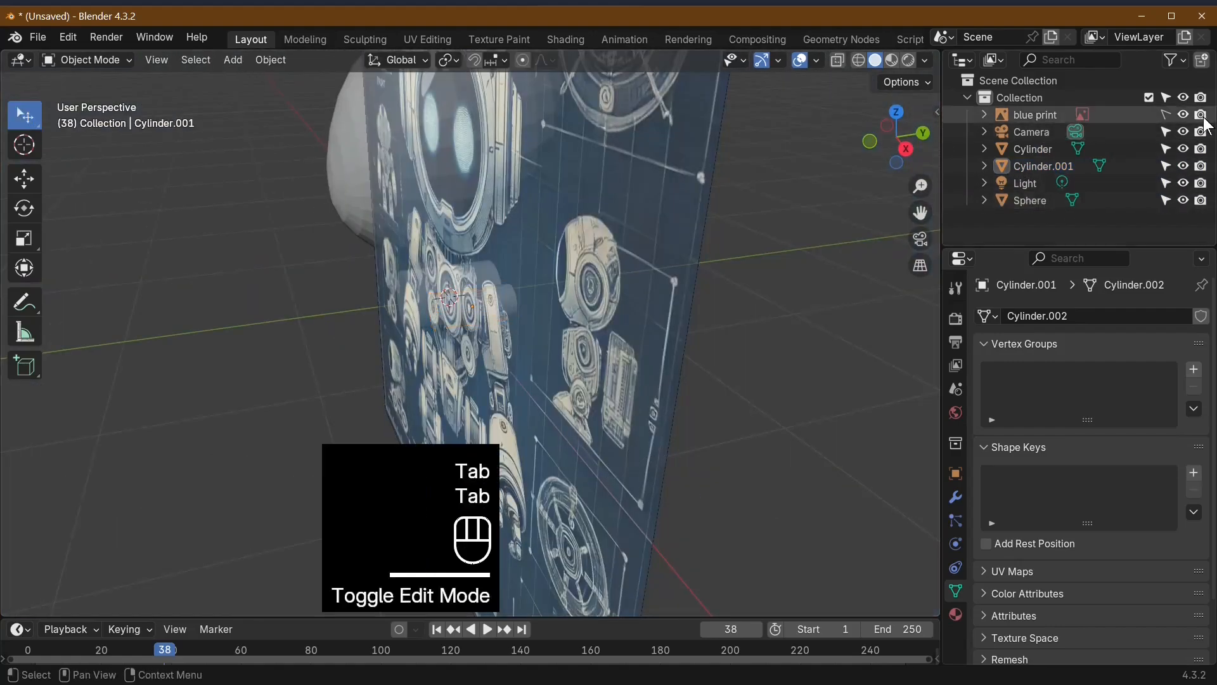
{"action": "key", "text": "g"}
{"action": "key", "text": "y"}
{"action": "left_click", "coordinate": [913, 285]}
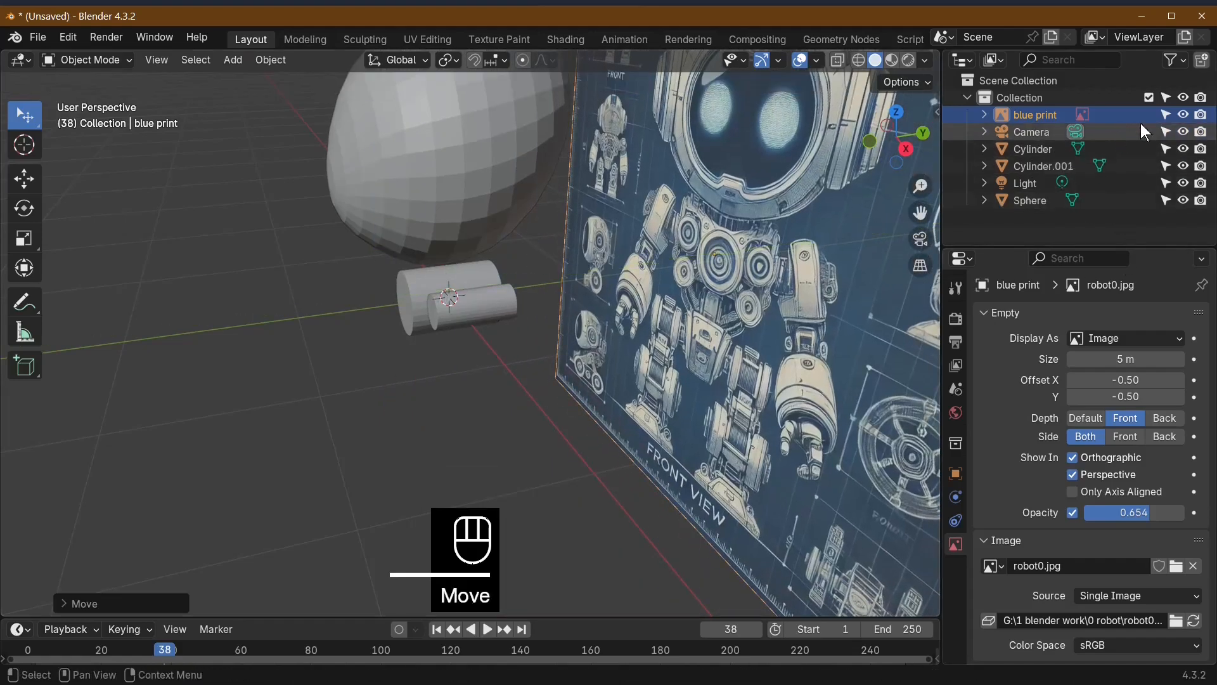
{"action": "left_click", "coordinate": [1166, 115]}
Step: Check the parts against the blueprint from the front and apply Shade Smooth to the helmet sphere
{"action": "middle_click_drag", "start_coordinate": [715, 286], "coordinate": [561, 414]}
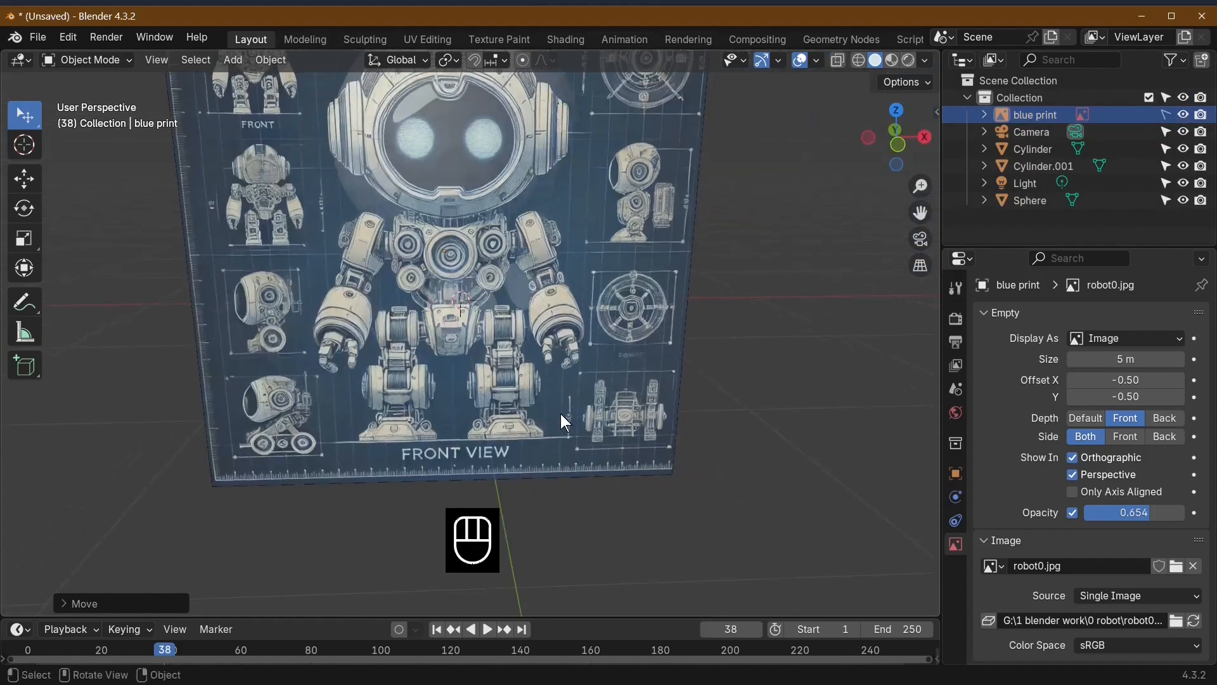
{"action": "key", "text": "KP_1"}
{"action": "middle_click_drag", "start_coordinate": [789, 370], "coordinate": [554, 436]}
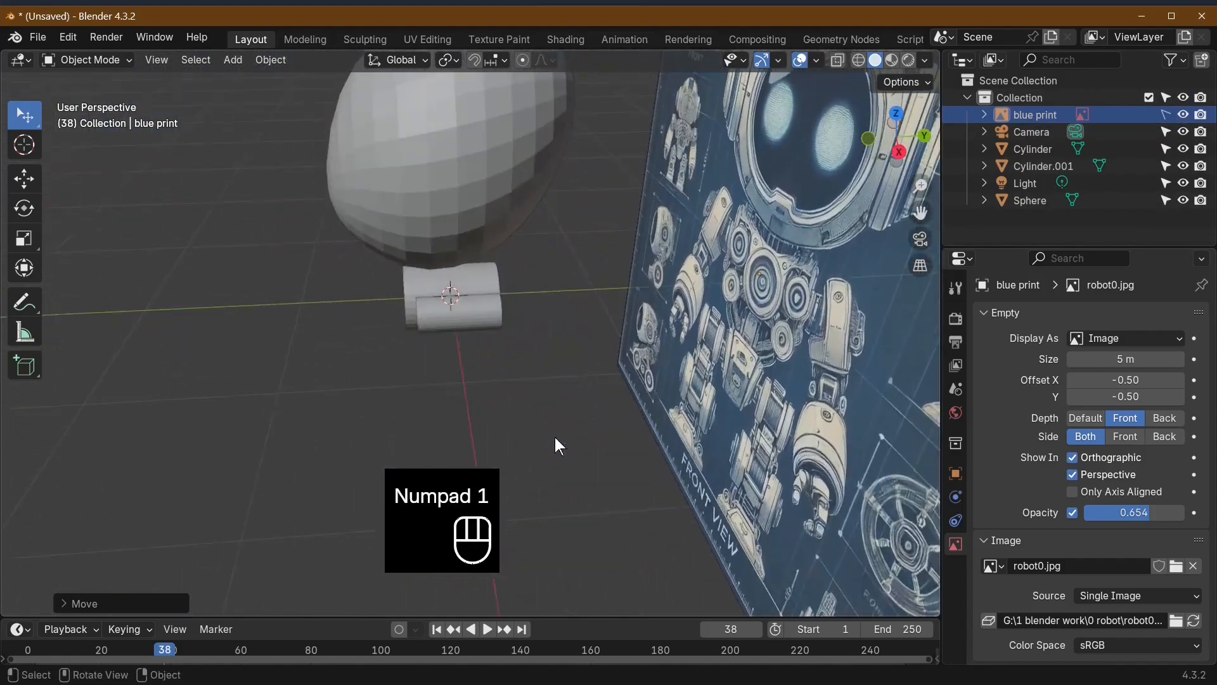
{"action": "left_click", "coordinate": [397, 141]}
{"action": "right_click", "coordinate": [398, 141]}
{"action": "left_click", "coordinate": [399, 140]}
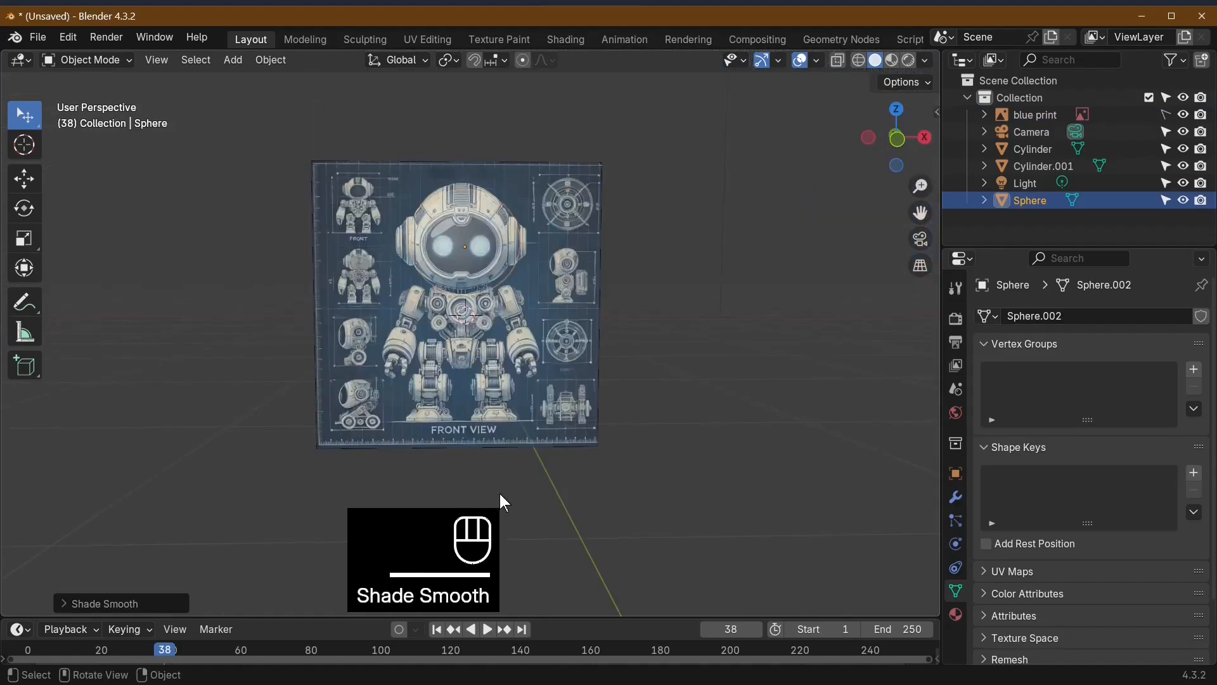
{"action": "scroll", "coordinate": [499, 493], "scroll_direction": "up", "scroll_amount": 6}
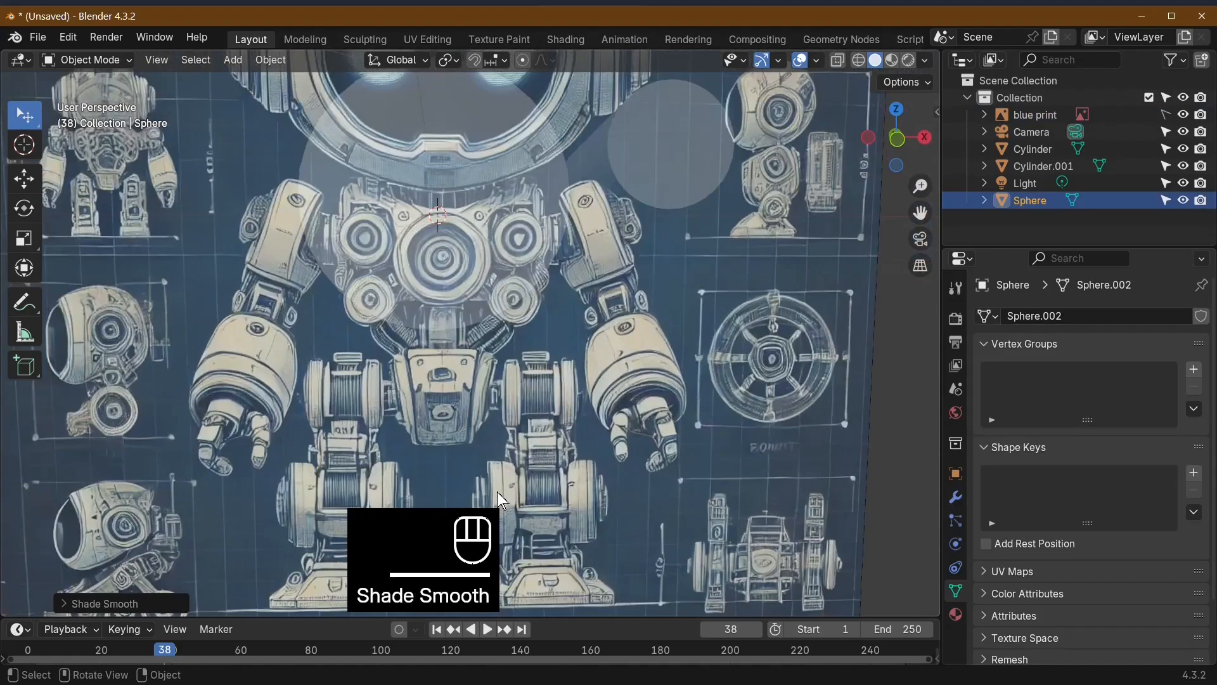
{"action": "middle_click_drag", "start_coordinate": [497, 492], "coordinate": [519, 295]}
{"action": "scroll", "coordinate": [519, 296], "scroll_direction": "down", "scroll_amount": 3}
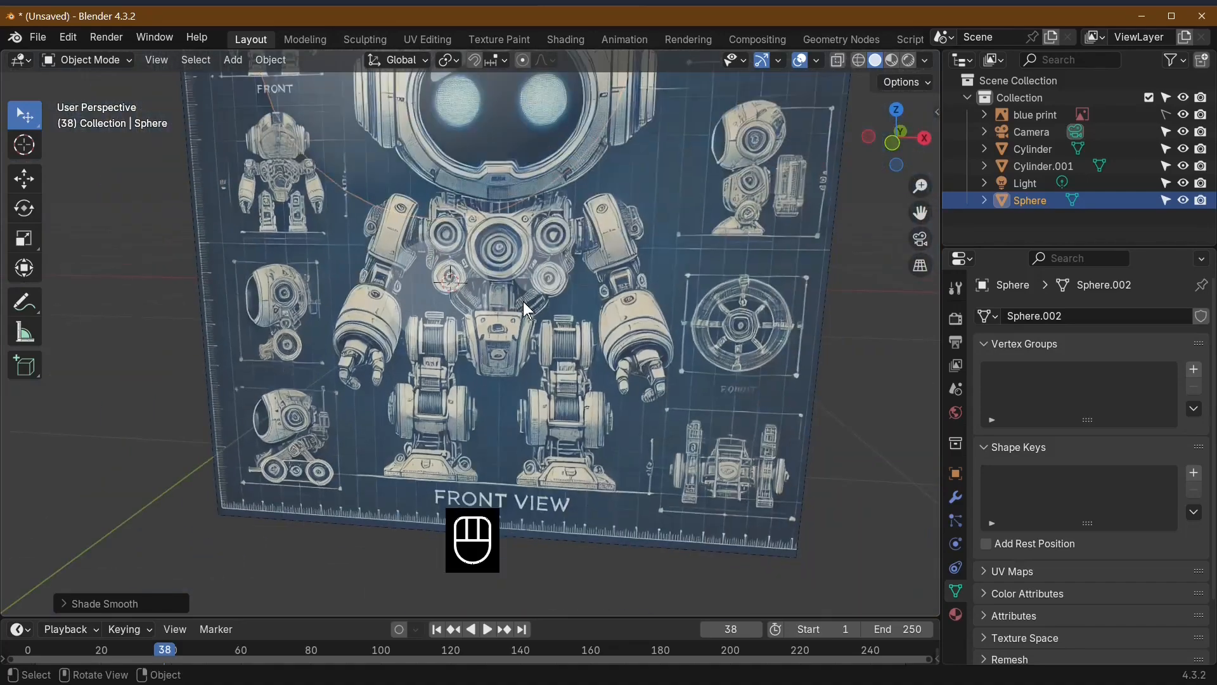
Step: Add a Plain Axes empty at the 3D cursor and rename it pivot
{"action": "left_click", "coordinate": [528, 317]}
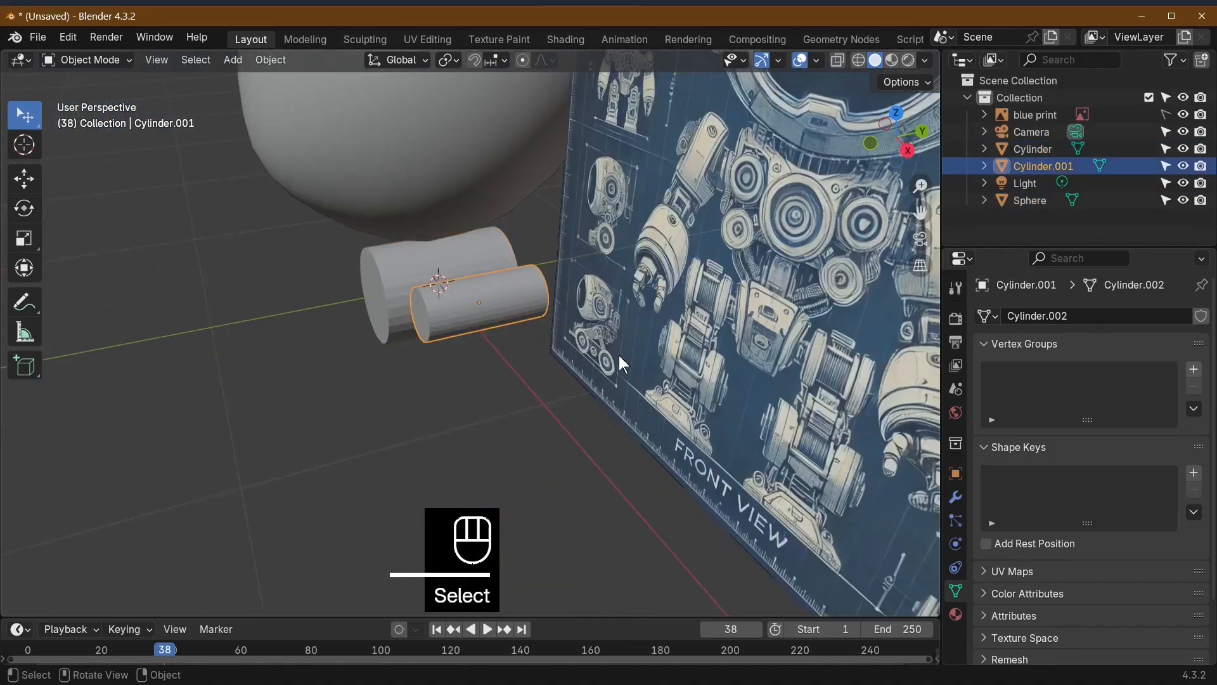
{"action": "middle_click_drag", "start_coordinate": [619, 356], "coordinate": [553, 286]}
{"action": "middle_click_drag", "start_coordinate": [653, 299], "coordinate": [404, 95]}
{"action": "left_click", "coordinate": [234, 60]}
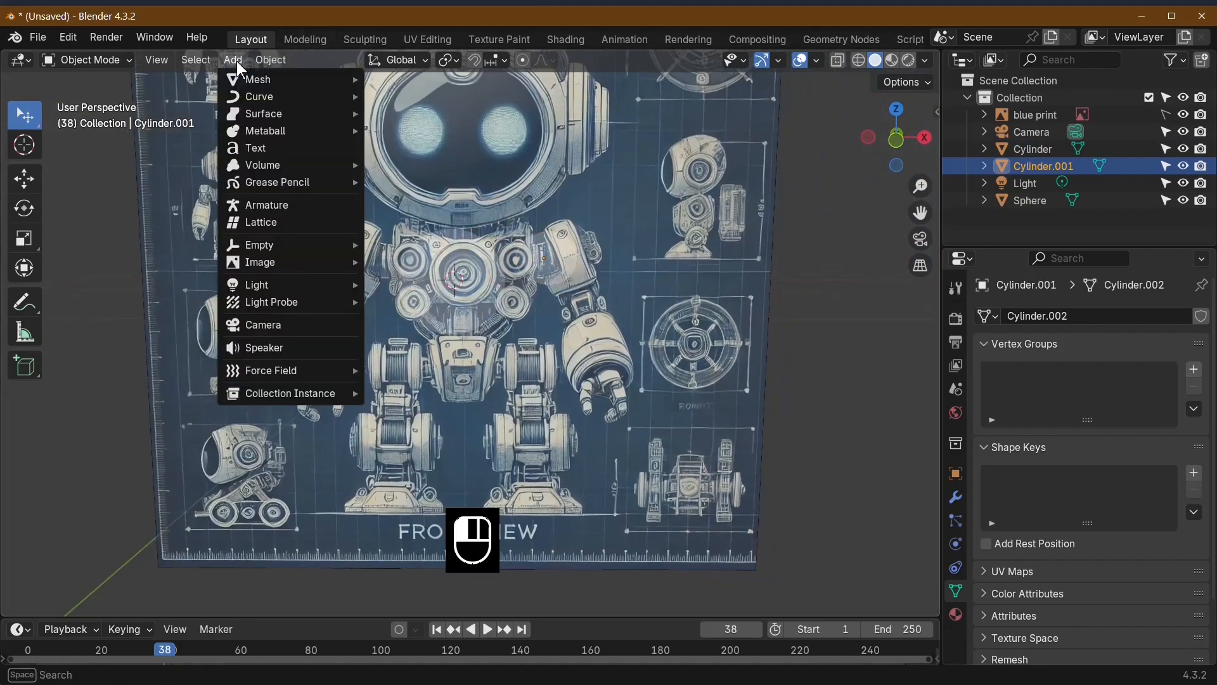
{"action": "mouse_move", "coordinate": [268, 244]}
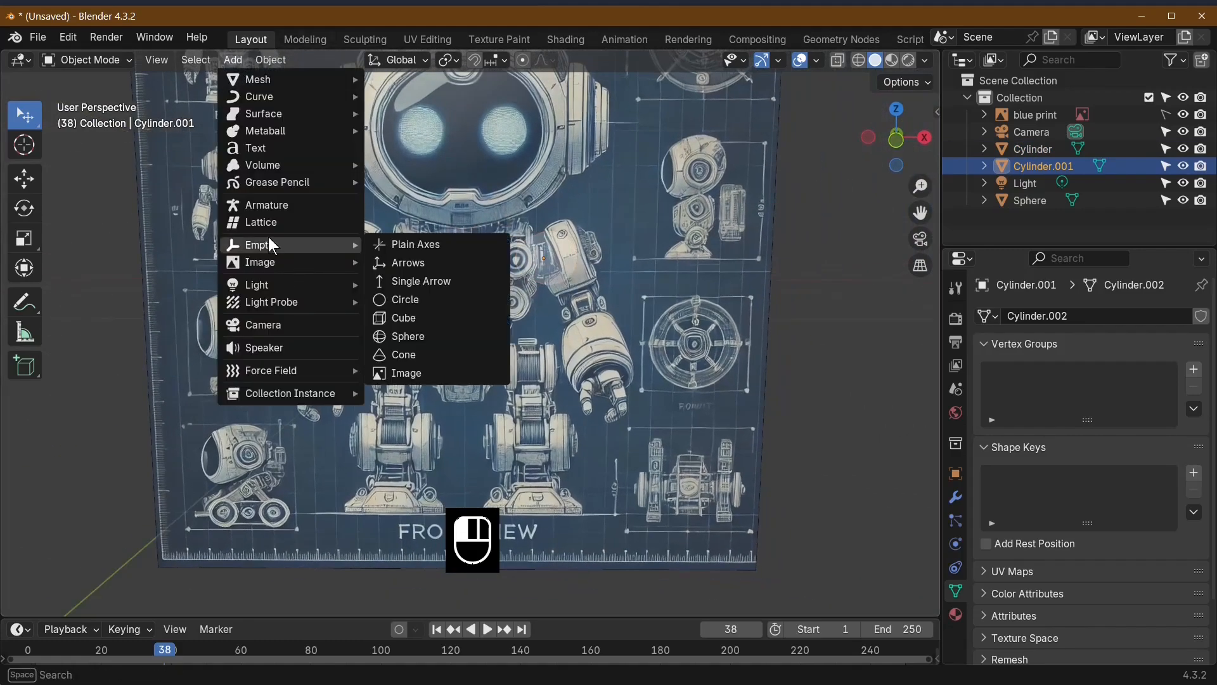
{"action": "left_click", "coordinate": [449, 246]}
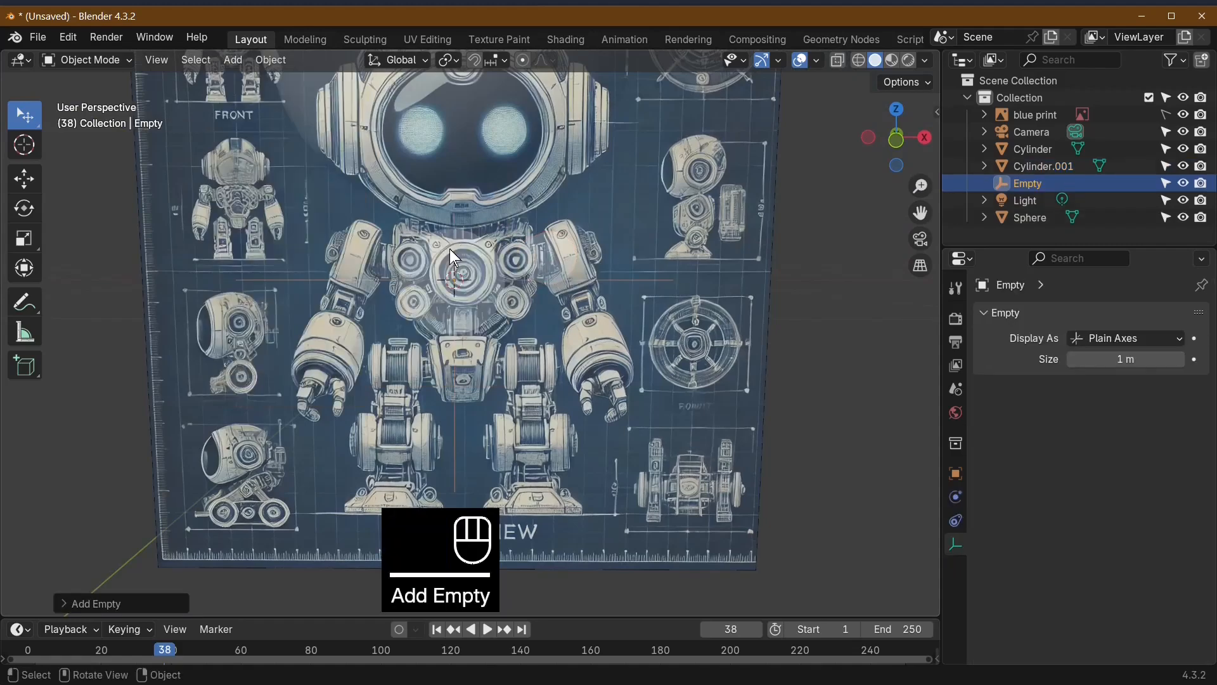
{"action": "double_click", "coordinate": [1029, 183]}
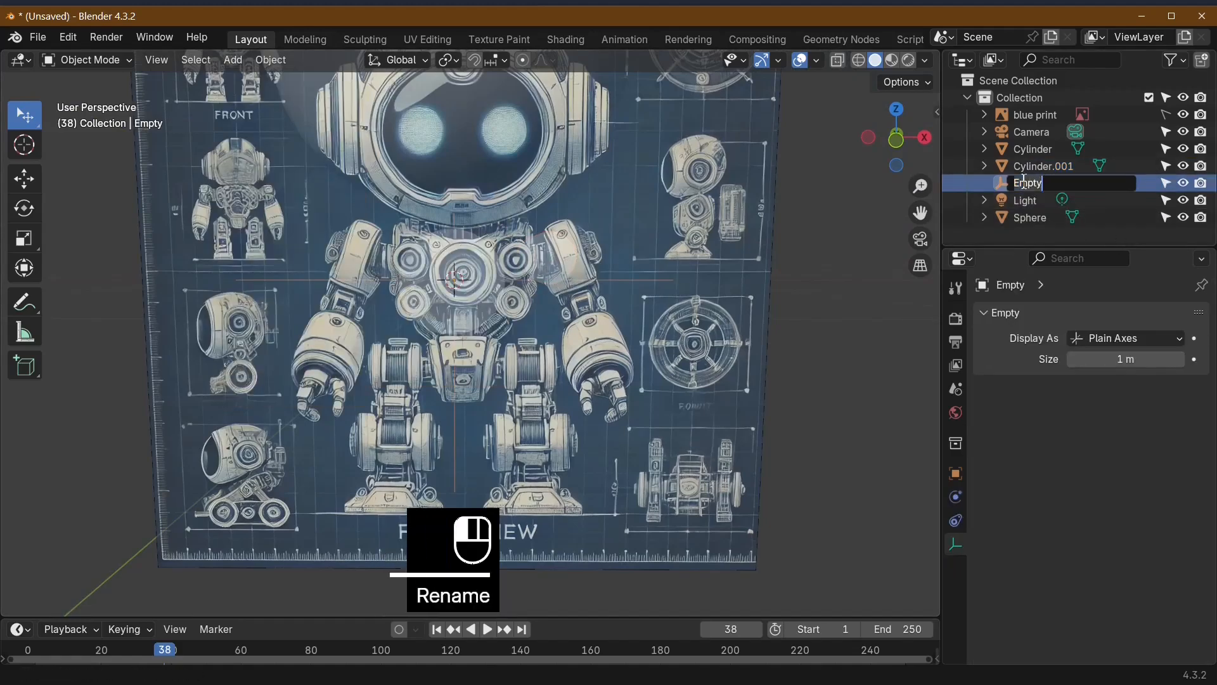
{"action": "type", "text": "pivot"}
{"action": "key", "text": "Return"}
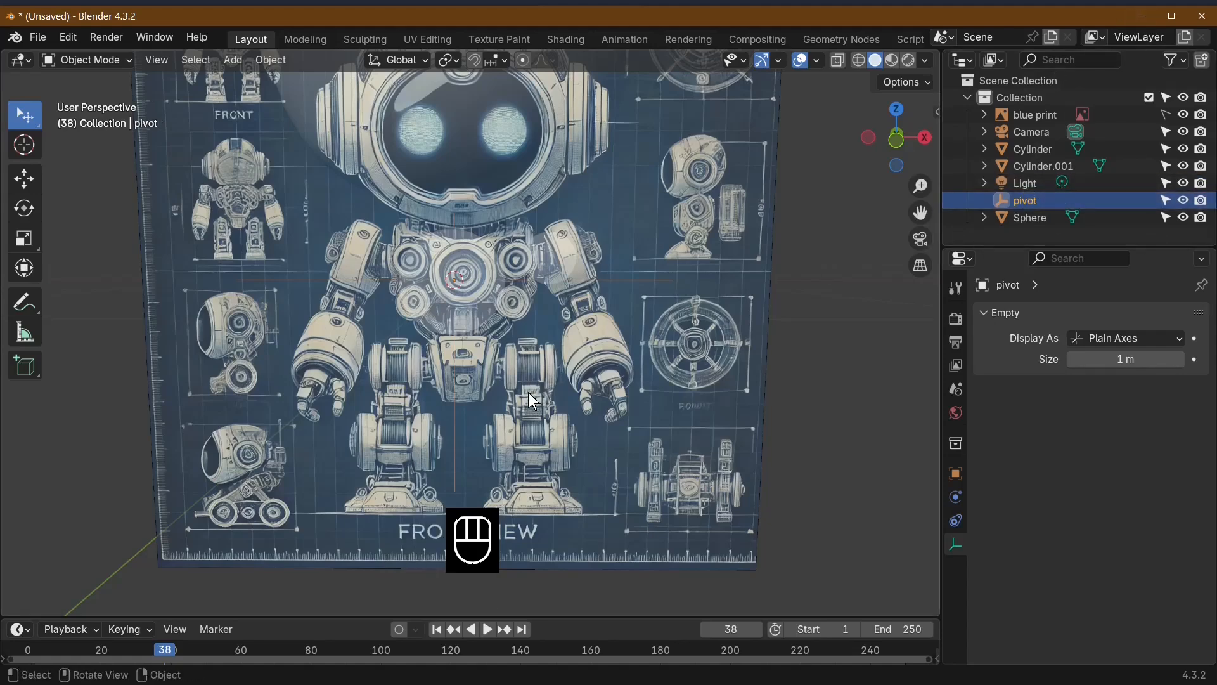
Step: Select the smaller duplicated cylinder and rename it l1.l
{"action": "scroll", "coordinate": [527, 395], "scroll_direction": "up", "scroll_amount": 2}
{"action": "scroll", "coordinate": [527, 398], "scroll_direction": "down", "scroll_amount": 1}
{"action": "middle_click_drag", "start_coordinate": [527, 398], "coordinate": [538, 370]}
{"action": "left_click", "coordinate": [500, 328]}
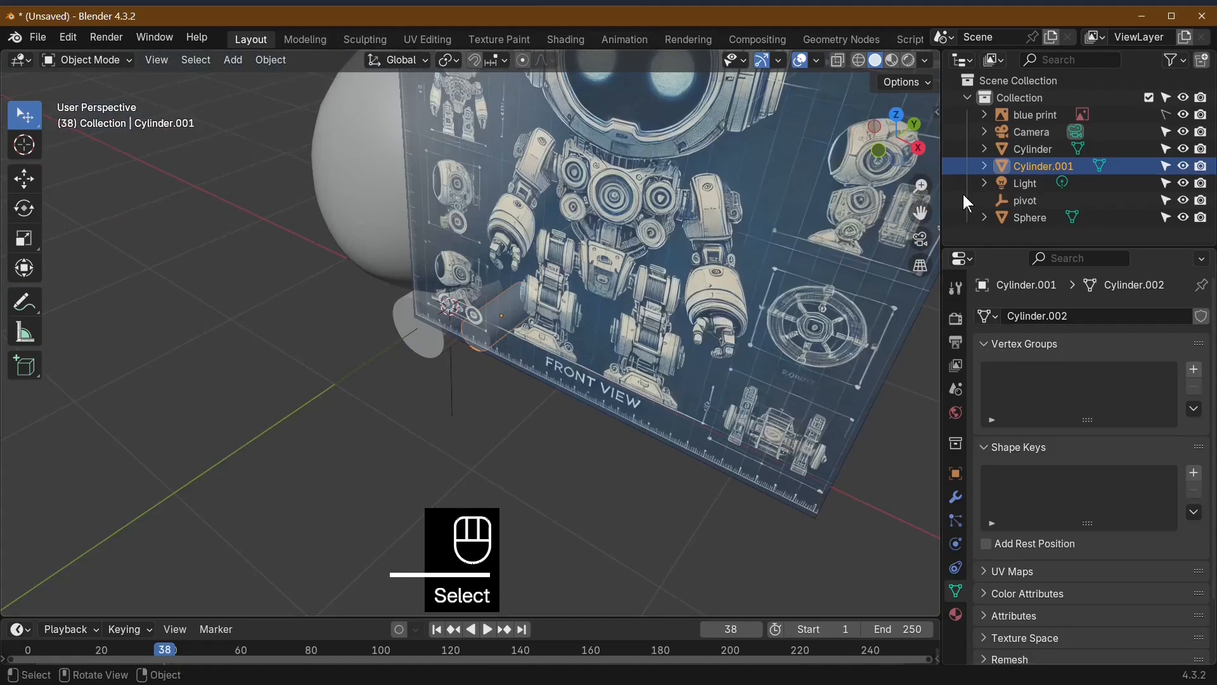
{"action": "double_click", "coordinate": [1040, 167]}
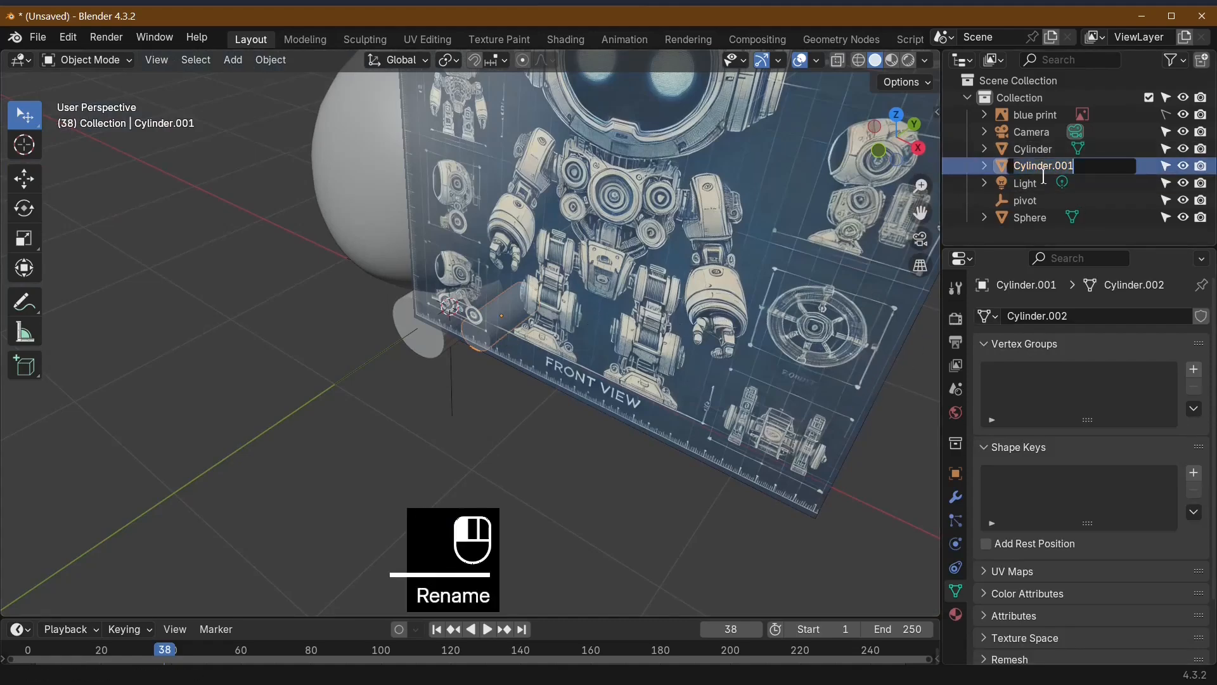
{"action": "type", "text": "r1.l"}
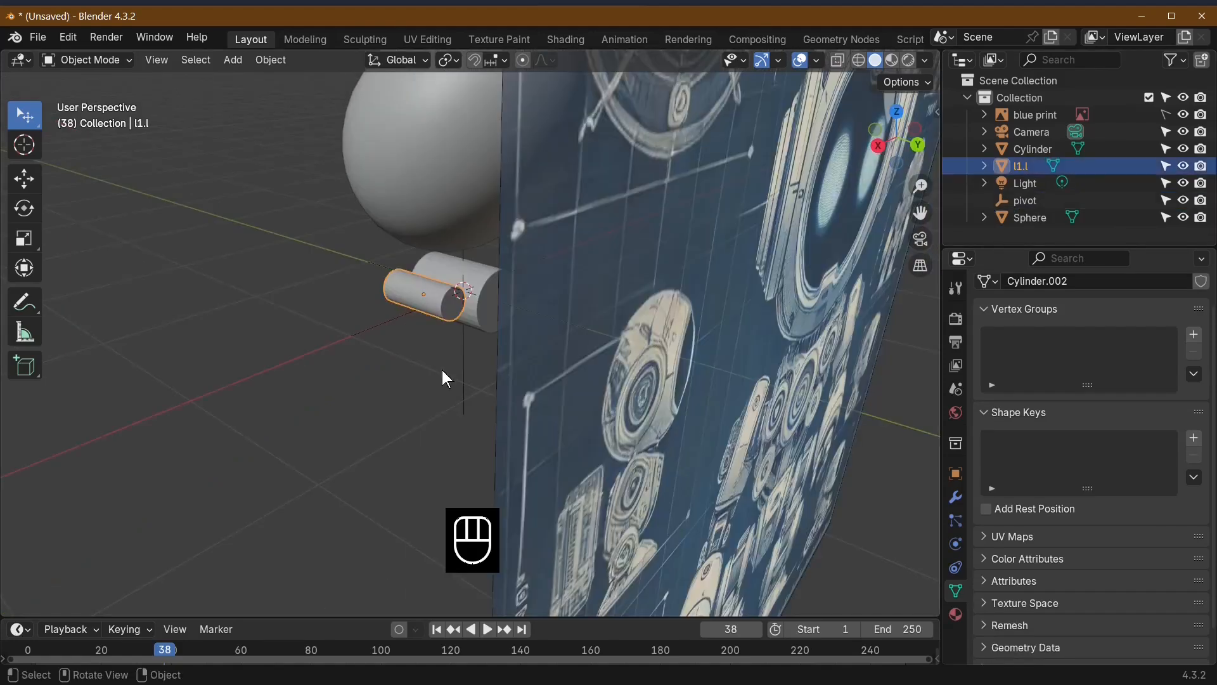
Step: Add a Mirror modifier on the X axis to the smaller cylinder, using the pivot empty as its mirror object
{"action": "middle_click_drag", "start_coordinate": [443, 370], "coordinate": [556, 251]}
{"action": "key", "text": "KP_1"}
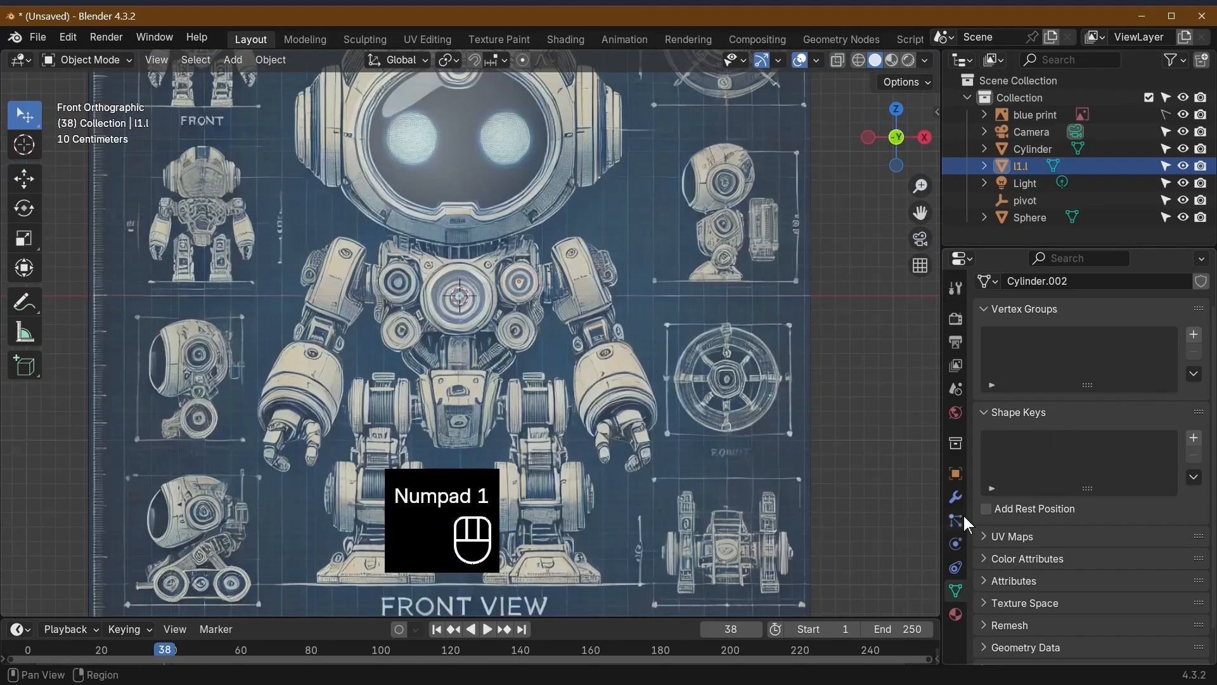
{"action": "left_click", "coordinate": [956, 497]}
{"action": "left_click", "coordinate": [1033, 315]}
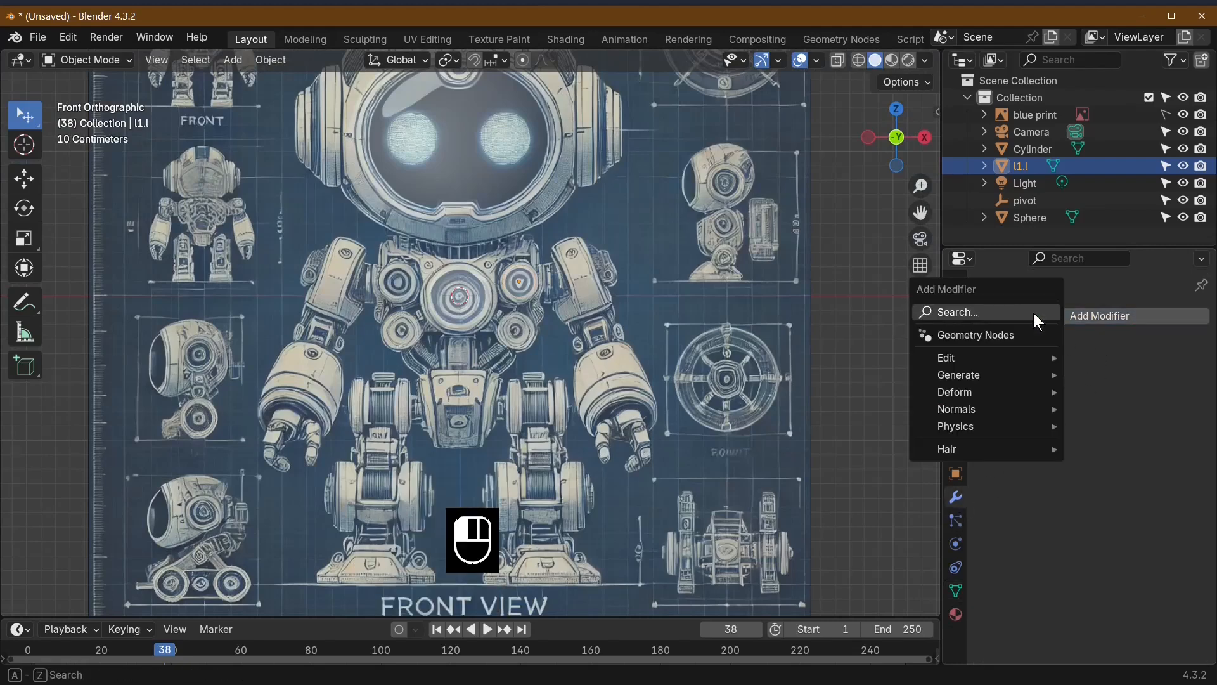
{"action": "left_click", "coordinate": [995, 310]}
{"action": "type", "text": "m"}
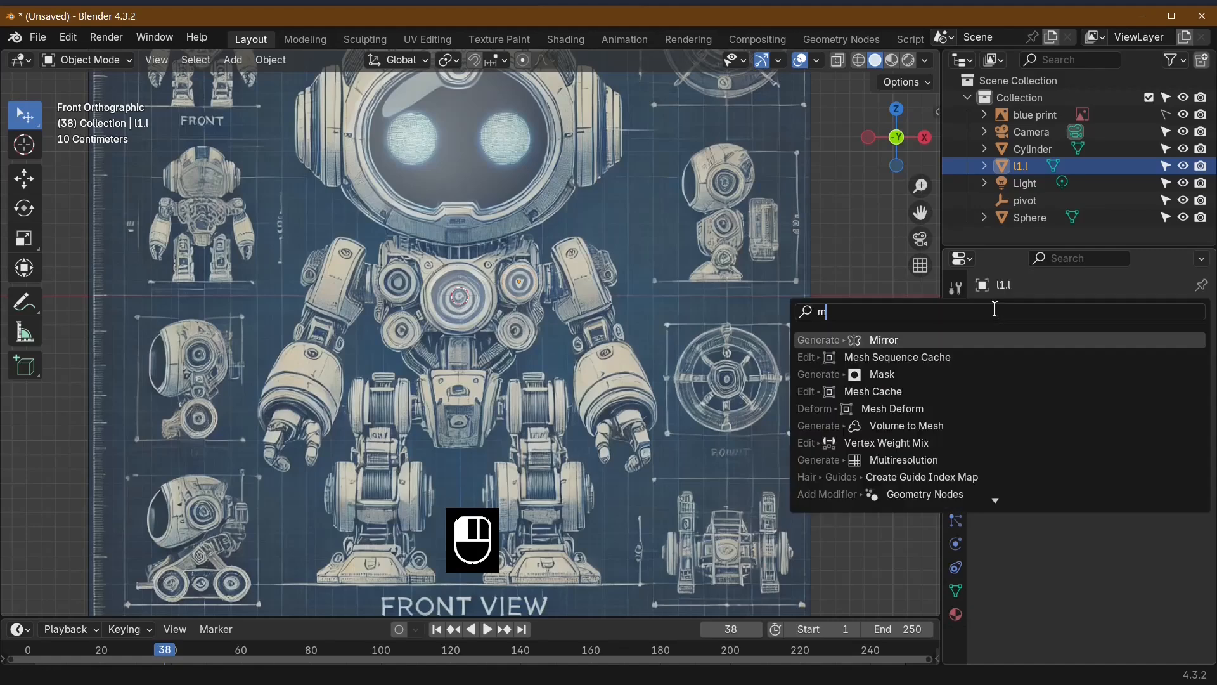
{"action": "left_click", "coordinate": [906, 342]}
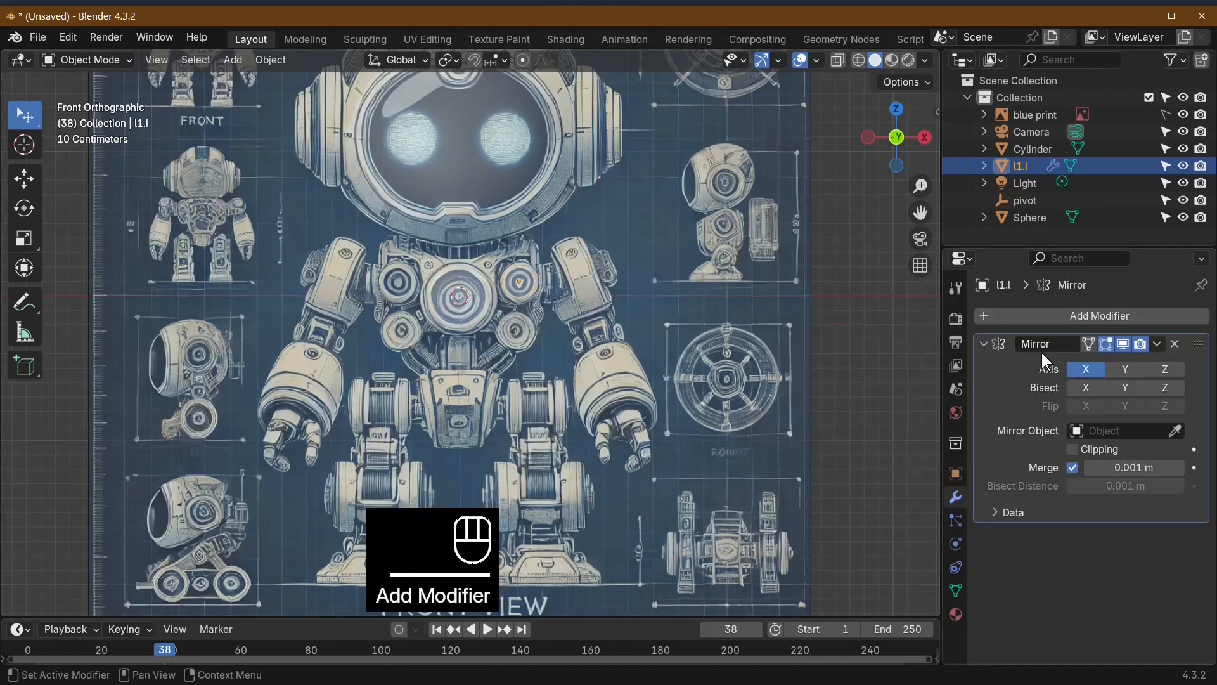
{"action": "left_click", "coordinate": [1117, 433]}
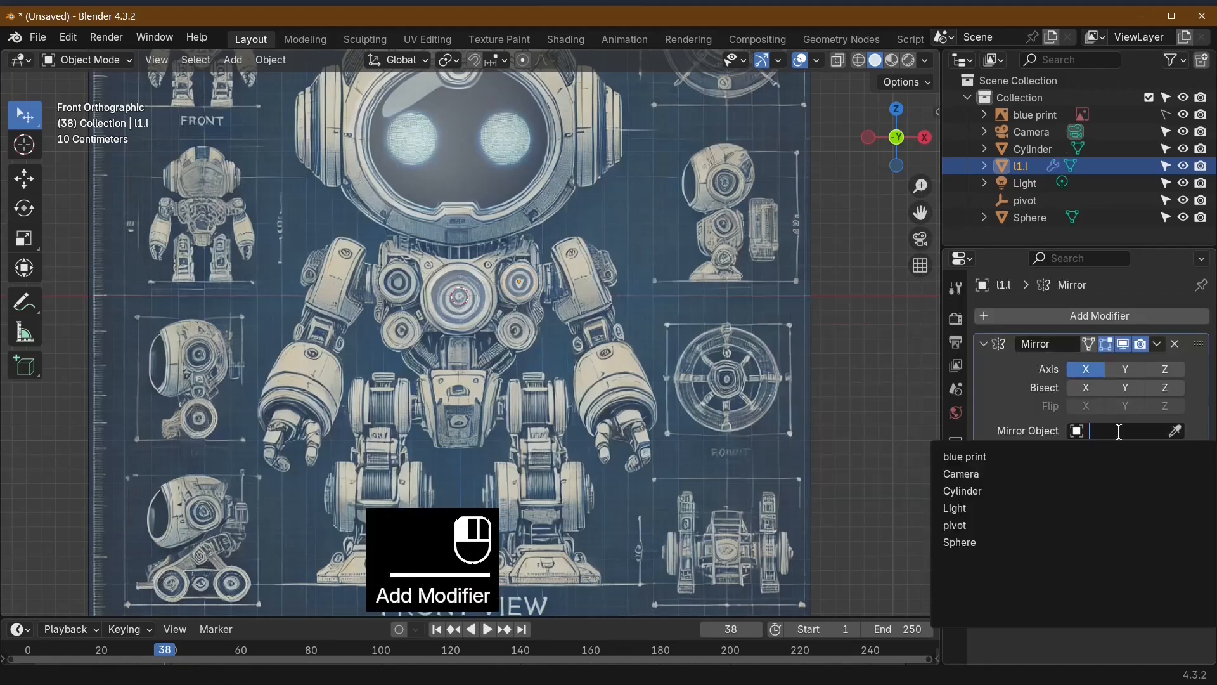
{"action": "left_click", "coordinate": [1005, 526]}
{"action": "middle_click_drag", "start_coordinate": [594, 483], "coordinate": [573, 434]}
{"action": "scroll", "coordinate": [554, 385], "scroll_direction": "up", "scroll_amount": 1}
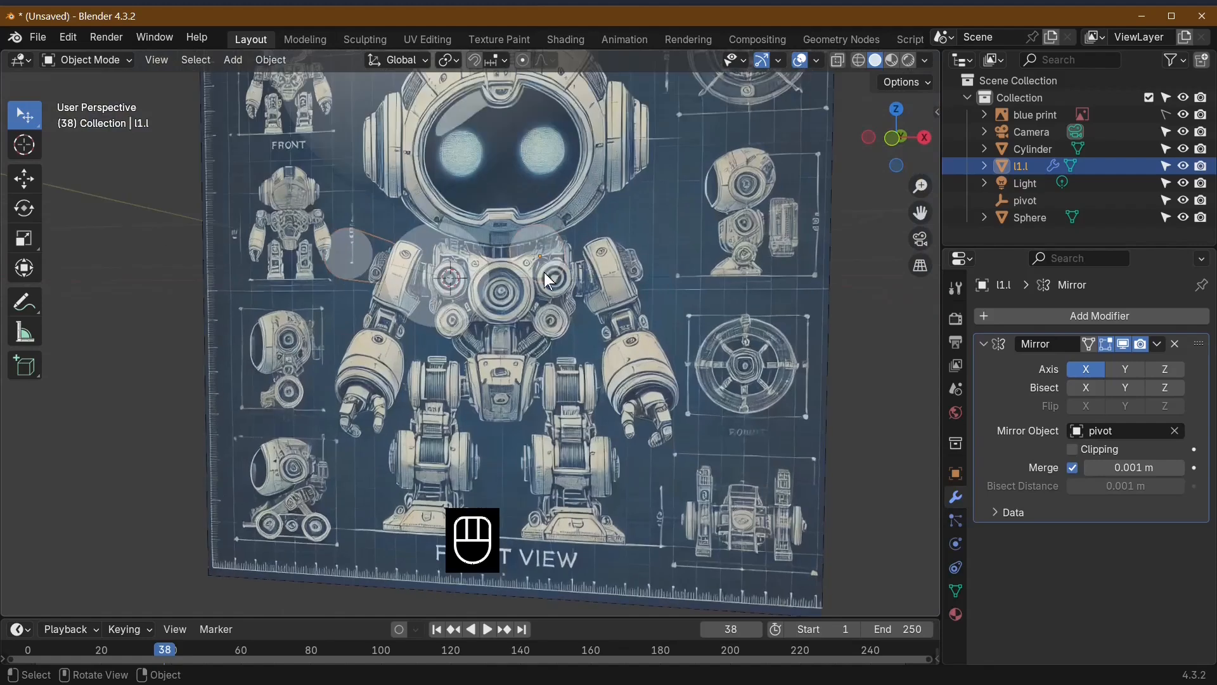
Step: Duplicate the mirrored small cylinder in front view and place the copy over the blueprint's lower chest disc
{"action": "left_click", "coordinate": [543, 274]}
{"action": "left_click", "coordinate": [546, 251]}
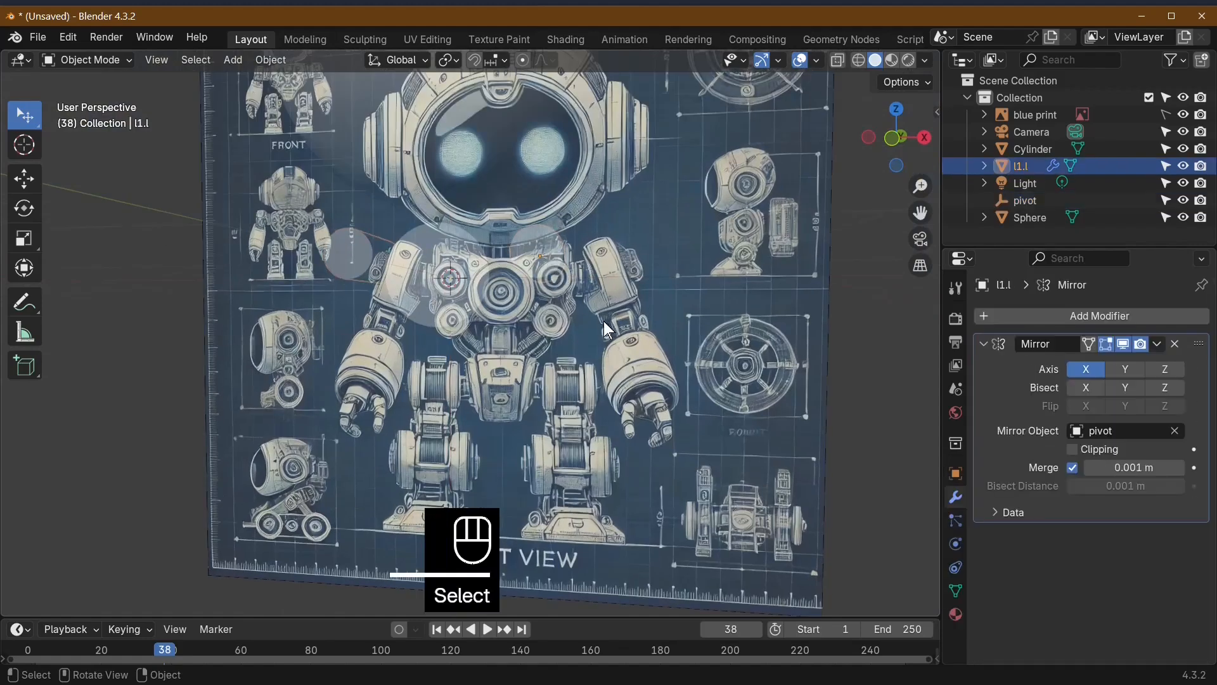
{"action": "key", "text": "KP_1"}
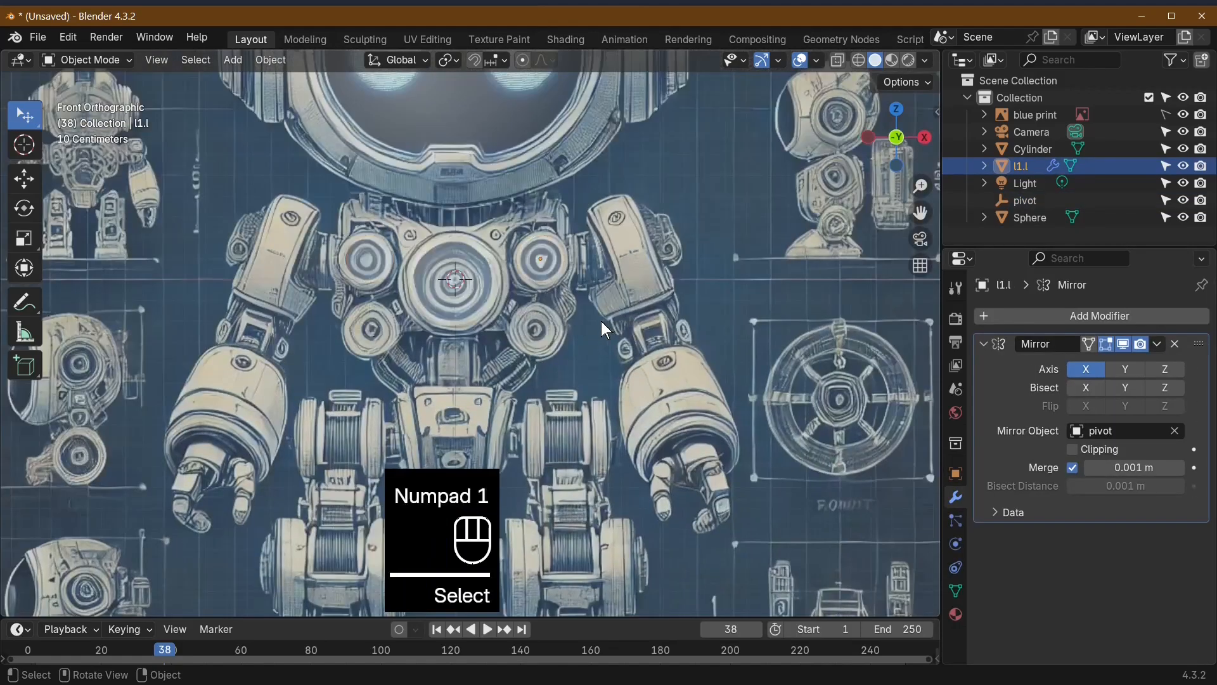
{"action": "key", "text": "shift+d"}
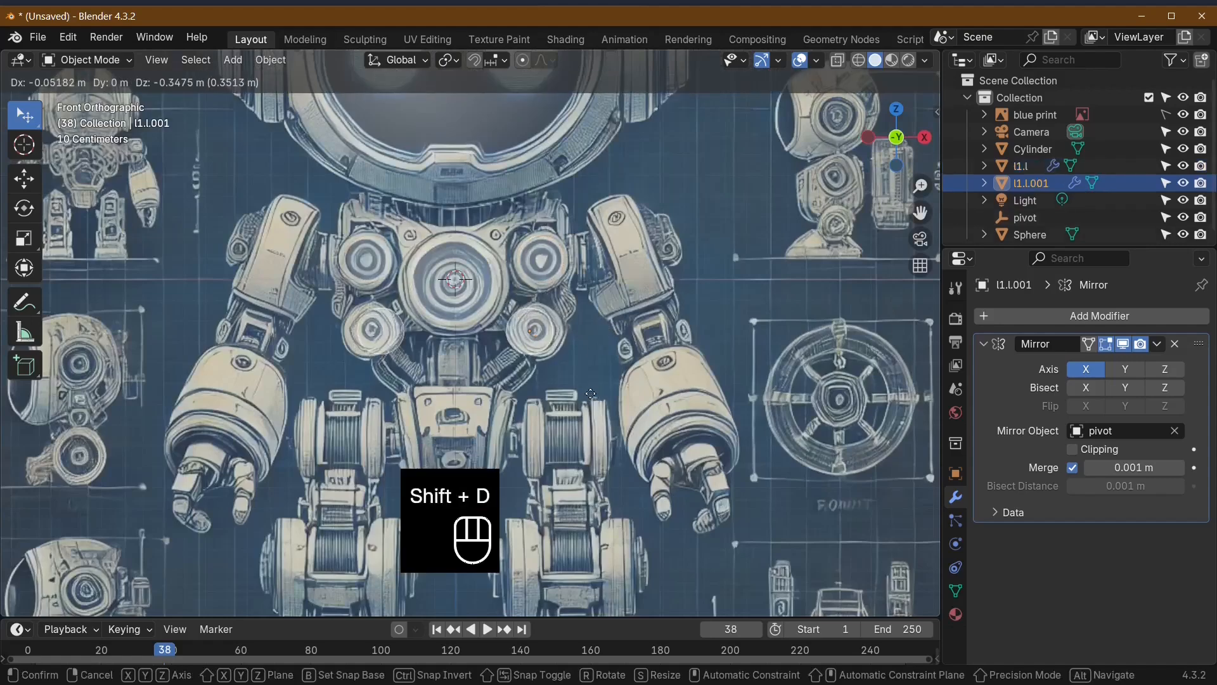
{"action": "left_click", "coordinate": [598, 390]}
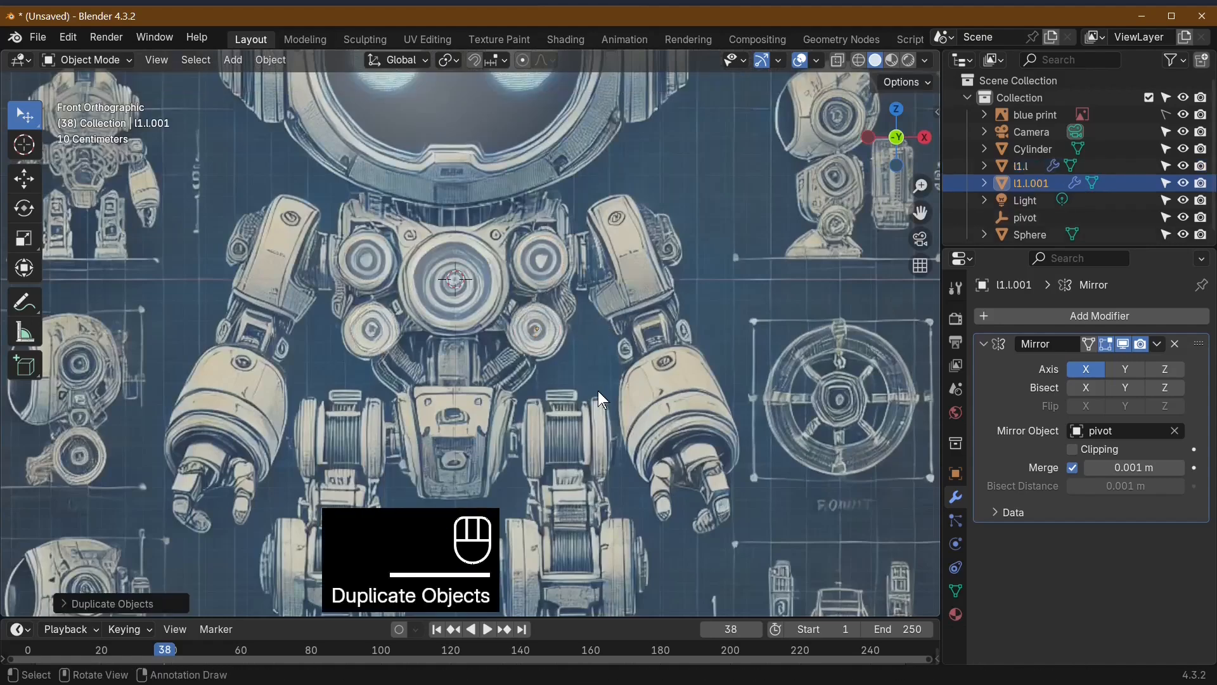
Step: Add a cube mesh at the 3D cursor and scale it down uniformly to about 0.36
{"action": "middle_click_drag", "start_coordinate": [619, 387], "coordinate": [573, 317]}
{"action": "left_click", "coordinate": [233, 60]}
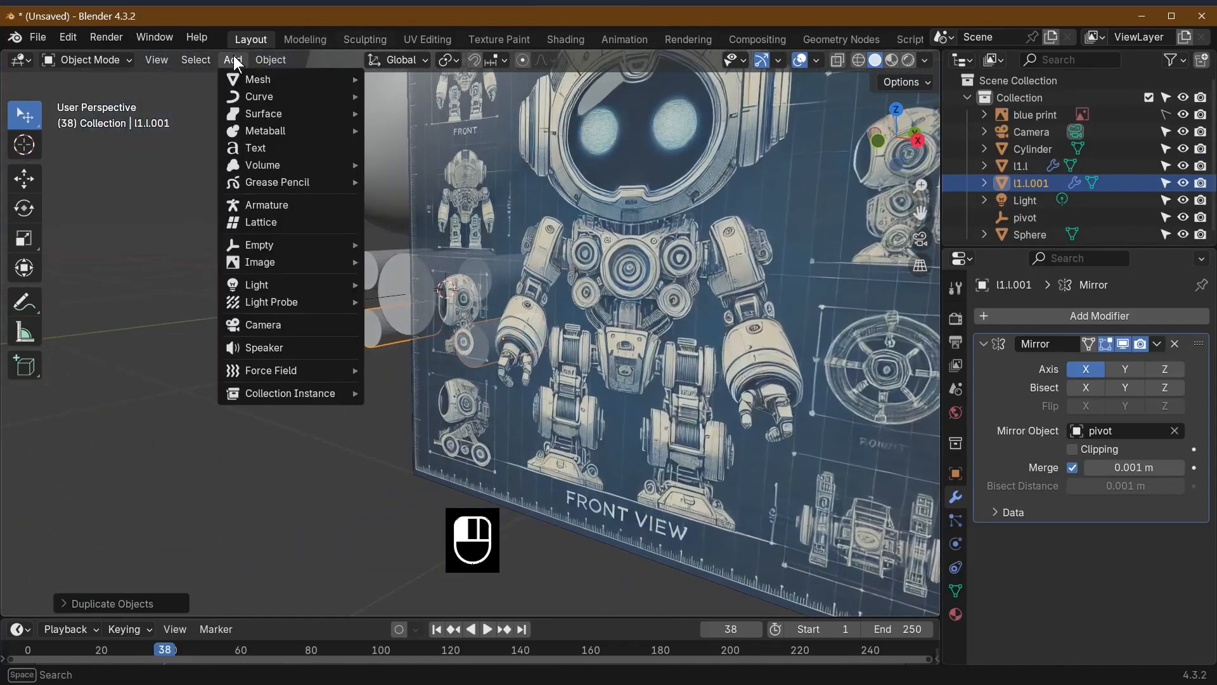
{"action": "mouse_move", "coordinate": [285, 78]}
{"action": "left_click", "coordinate": [404, 96]}
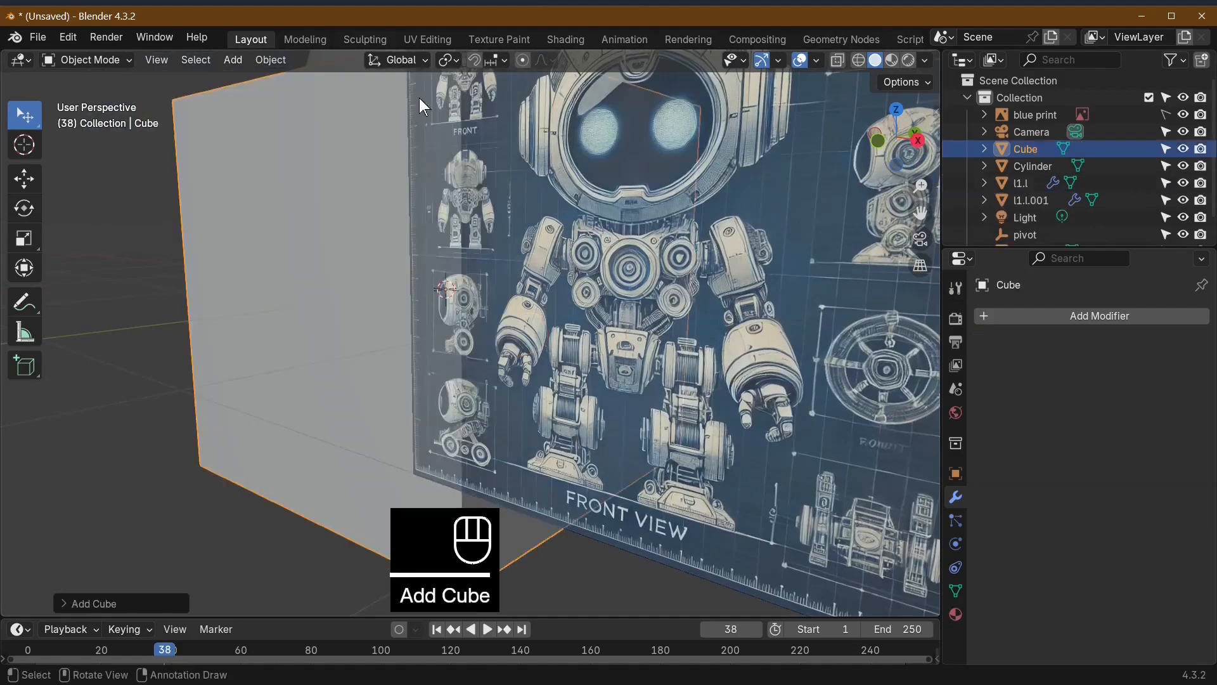
{"action": "scroll", "coordinate": [771, 307], "scroll_direction": "down", "scroll_amount": 3}
{"action": "middle_click_drag", "start_coordinate": [771, 306], "coordinate": [755, 360]}
{"action": "scroll", "coordinate": [758, 360], "scroll_direction": "up", "scroll_amount": 2}
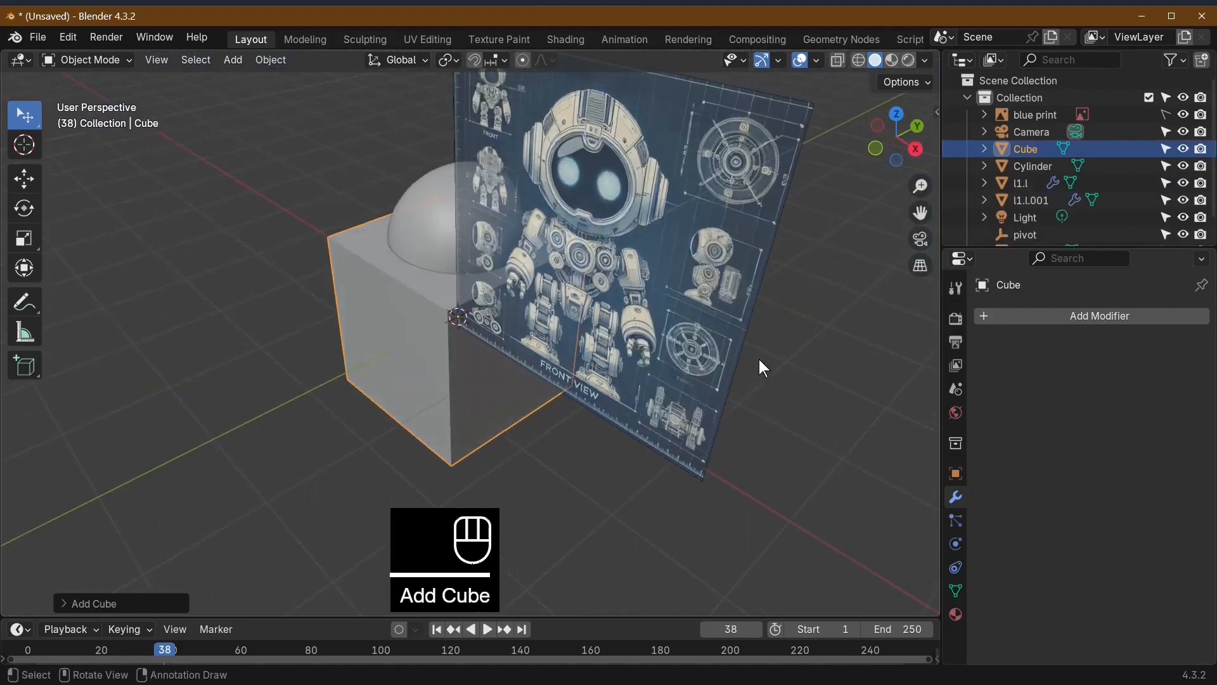
{"action": "key", "text": "s"}
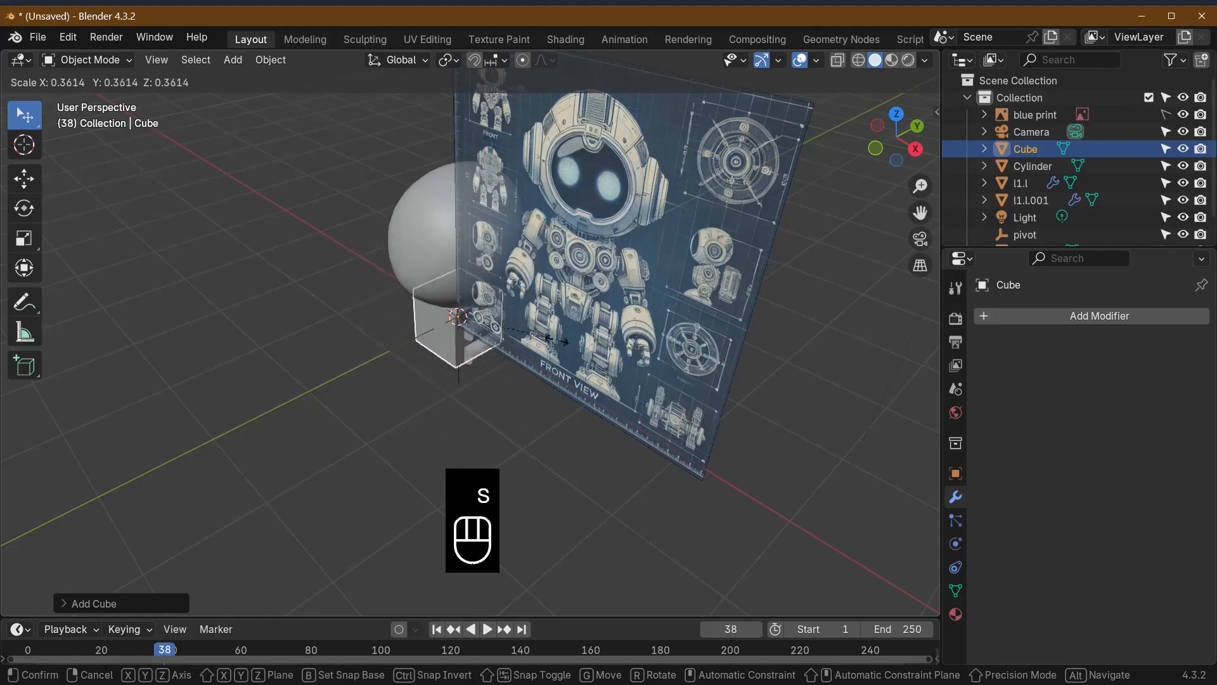
{"action": "left_click", "coordinate": [547, 349]}
Step: In front view, widen the cube along X to the blueprint's chest width and raise it slightly to the chest's upper edge
{"action": "key", "text": "KP_1"}
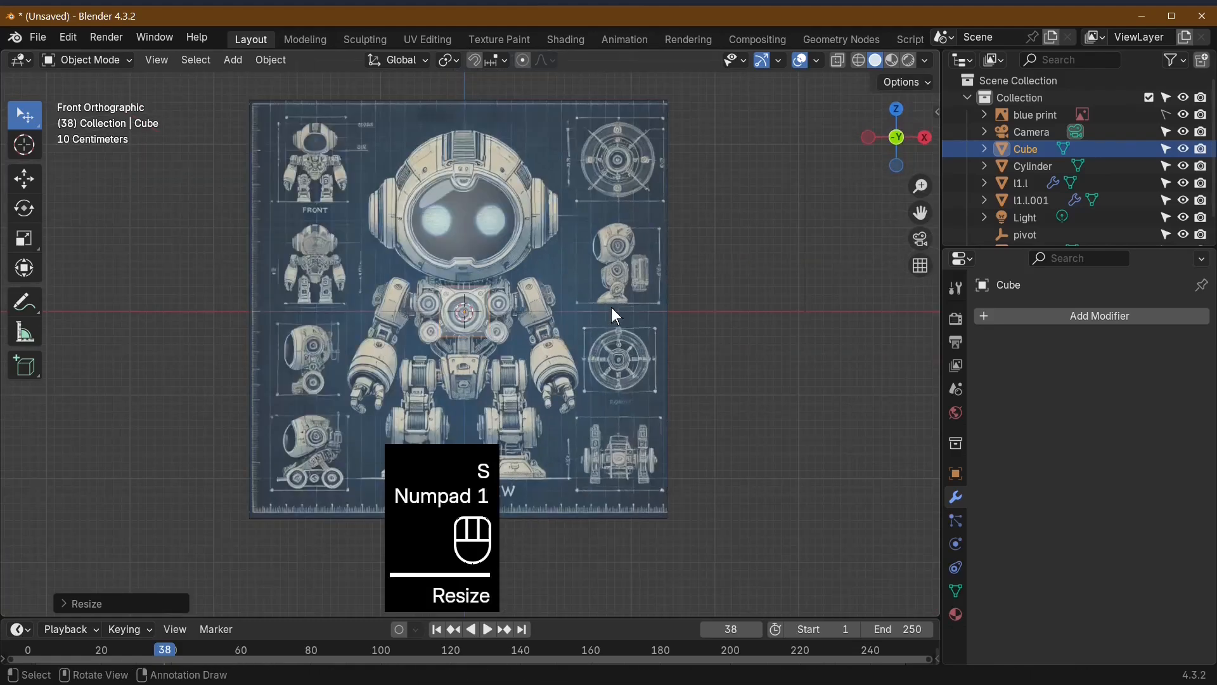
{"action": "scroll", "coordinate": [611, 307], "scroll_direction": "up", "scroll_amount": 4}
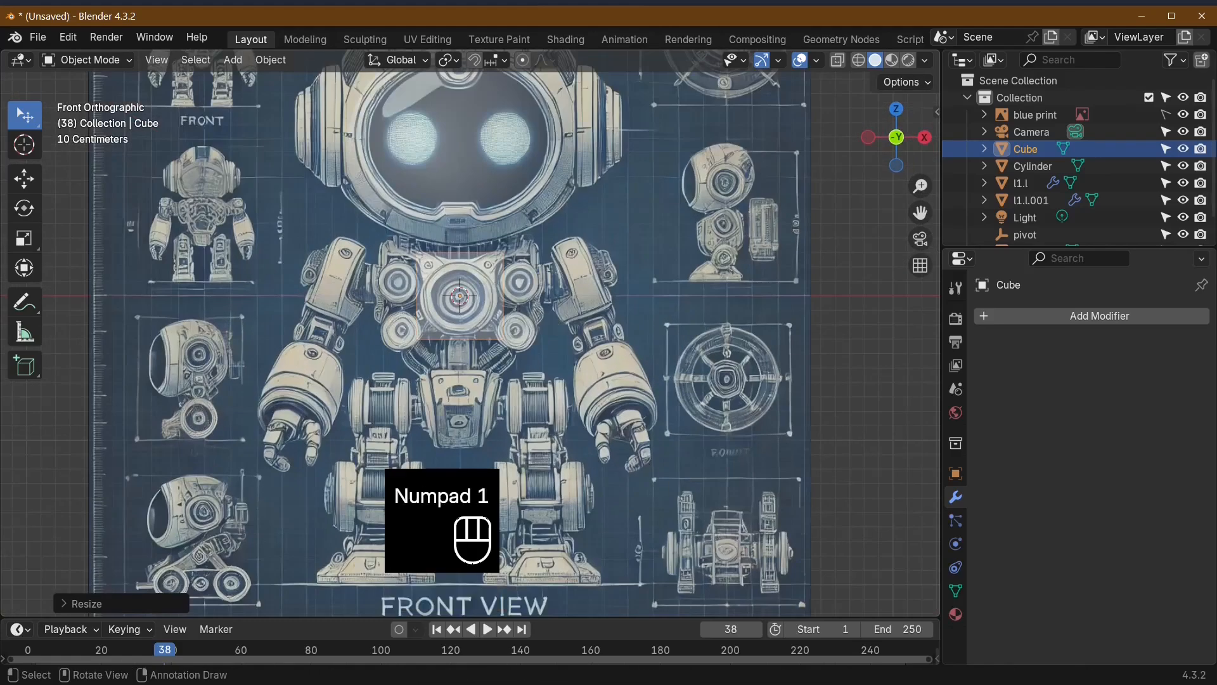
{"action": "key", "text": "s"}
{"action": "key", "text": "x"}
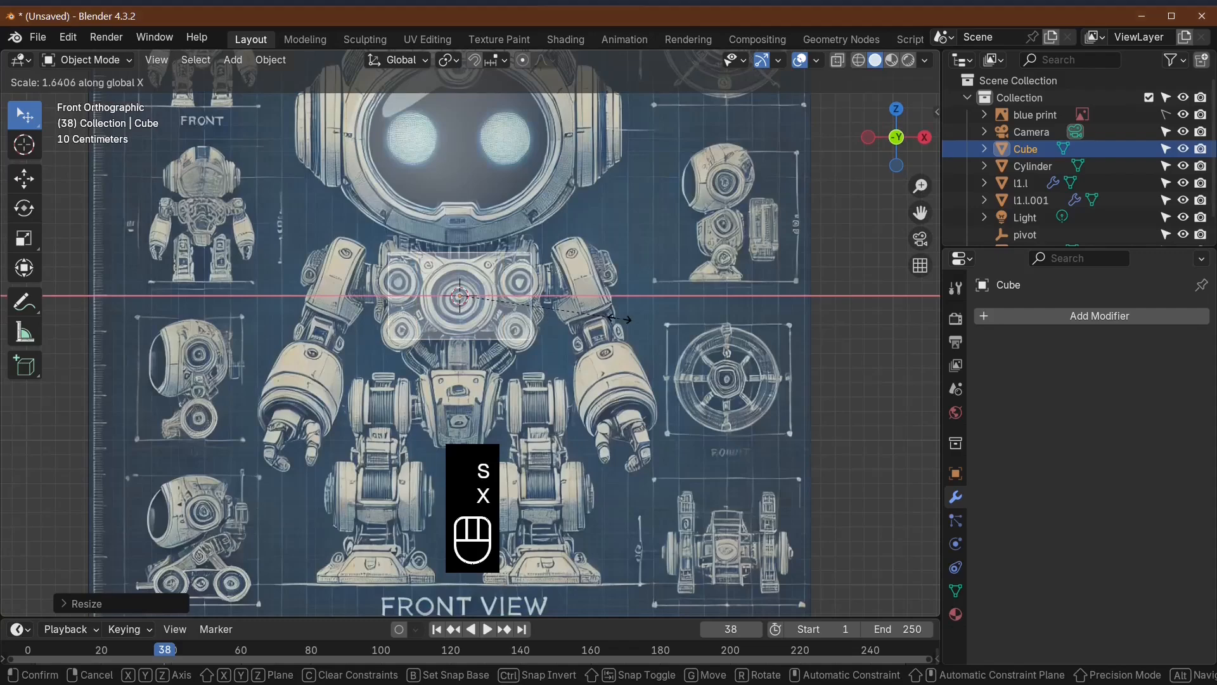
{"action": "left_click", "coordinate": [619, 318]}
{"action": "key", "text": "g"}
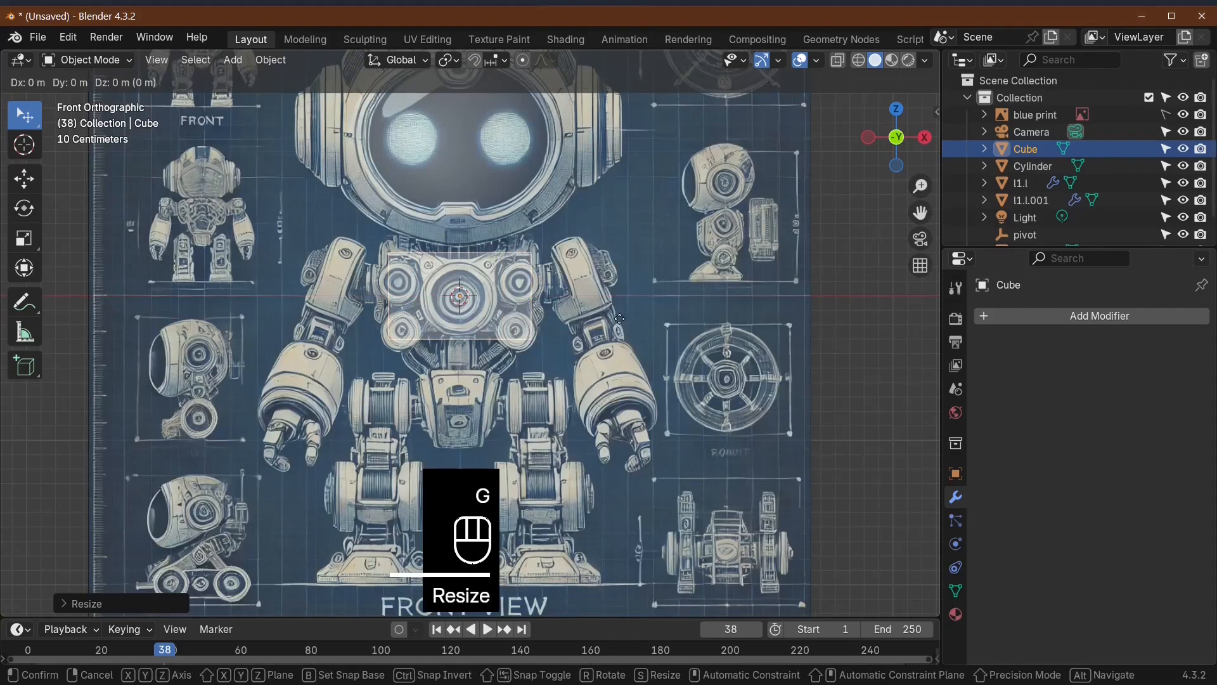
{"action": "left_click", "coordinate": [622, 305]}
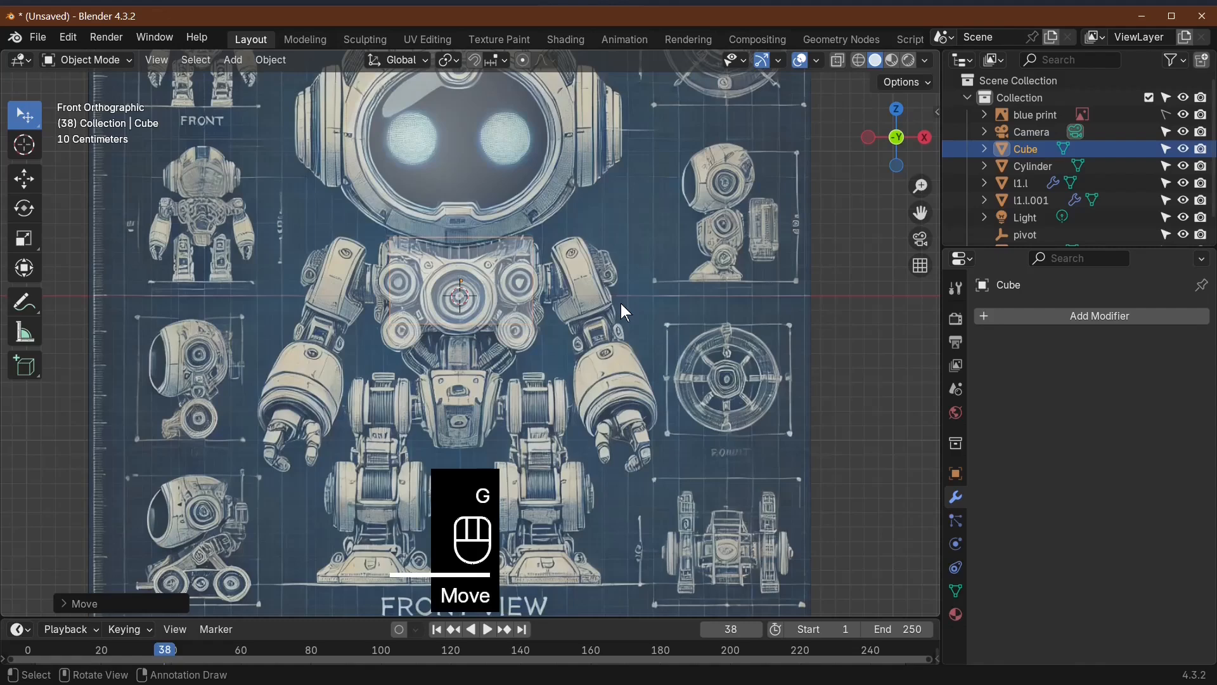
{"action": "key", "text": "s"}
{"action": "key", "text": "x"}
{"action": "left_click", "coordinate": [684, 331]}
Step: Enter Edit Mode on the cube and select its bottom face in face selection mode, viewed from the front
{"action": "middle_click_drag", "start_coordinate": [383, 325], "coordinate": [321, 202]}
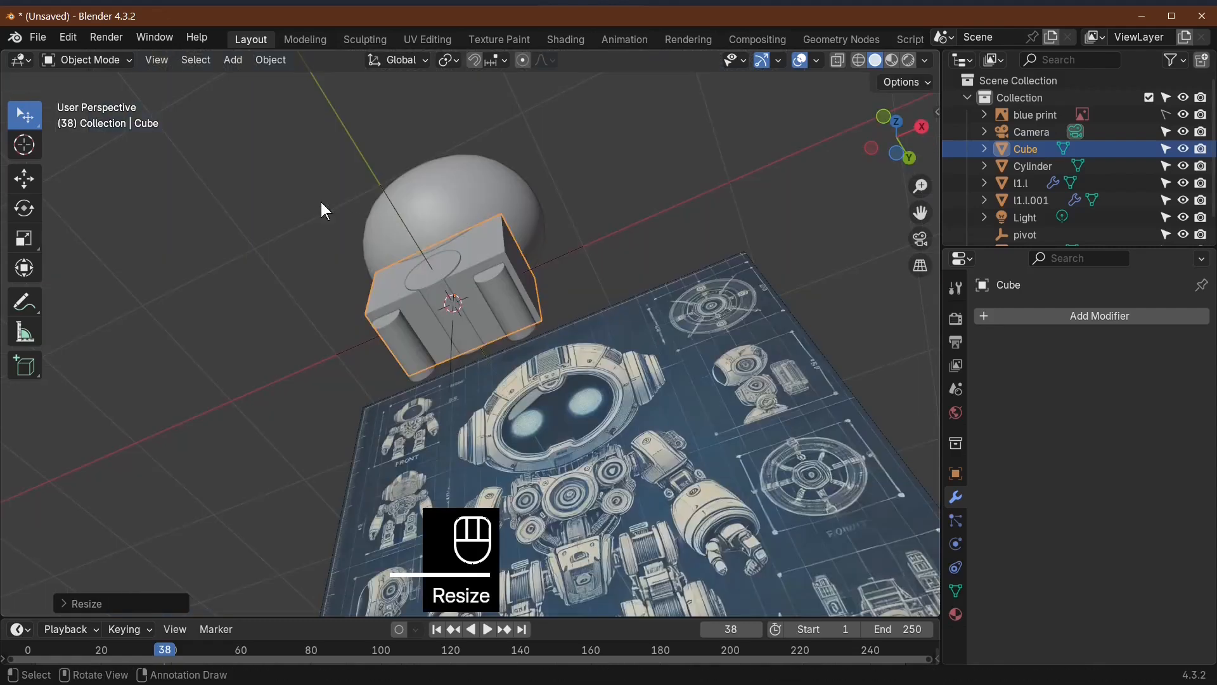
{"action": "key", "text": "Tab"}
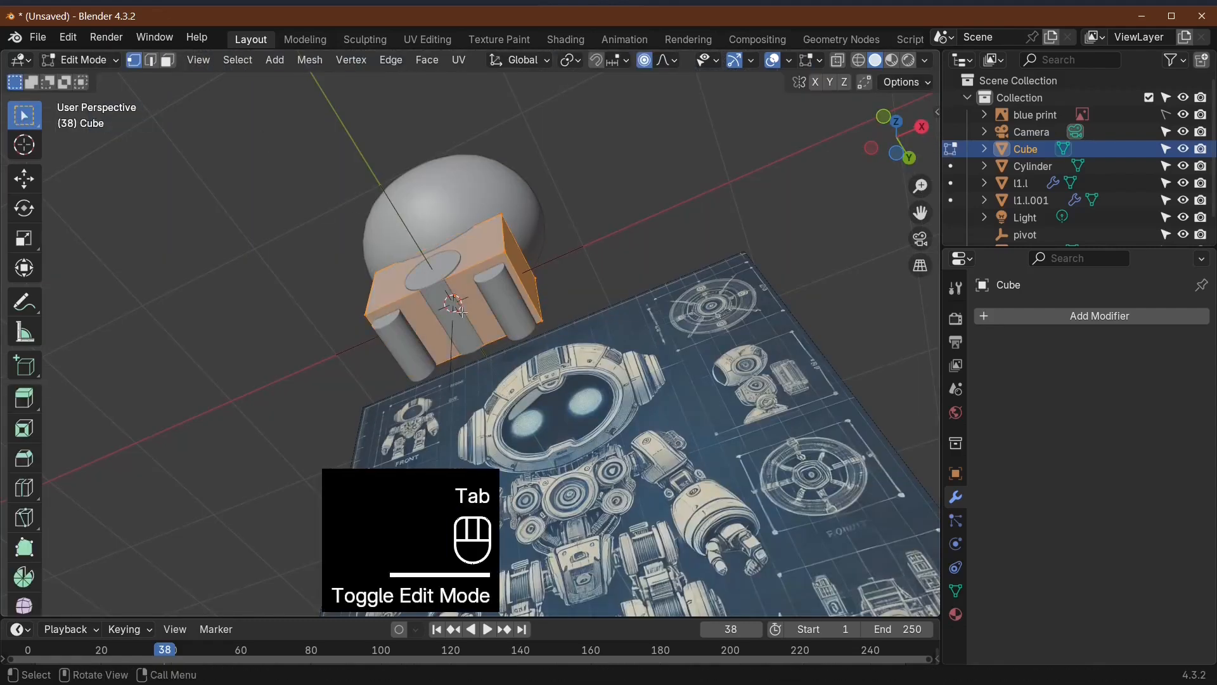
{"action": "left_click", "coordinate": [480, 304]}
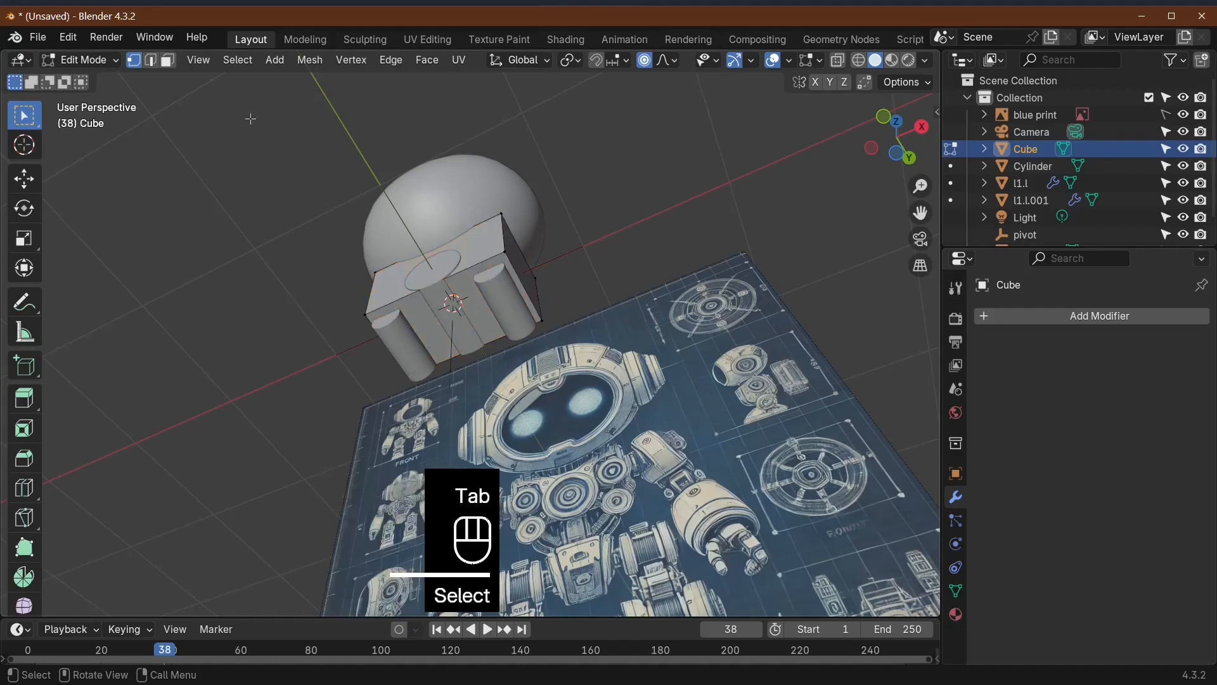
{"action": "left_click", "coordinate": [151, 60]}
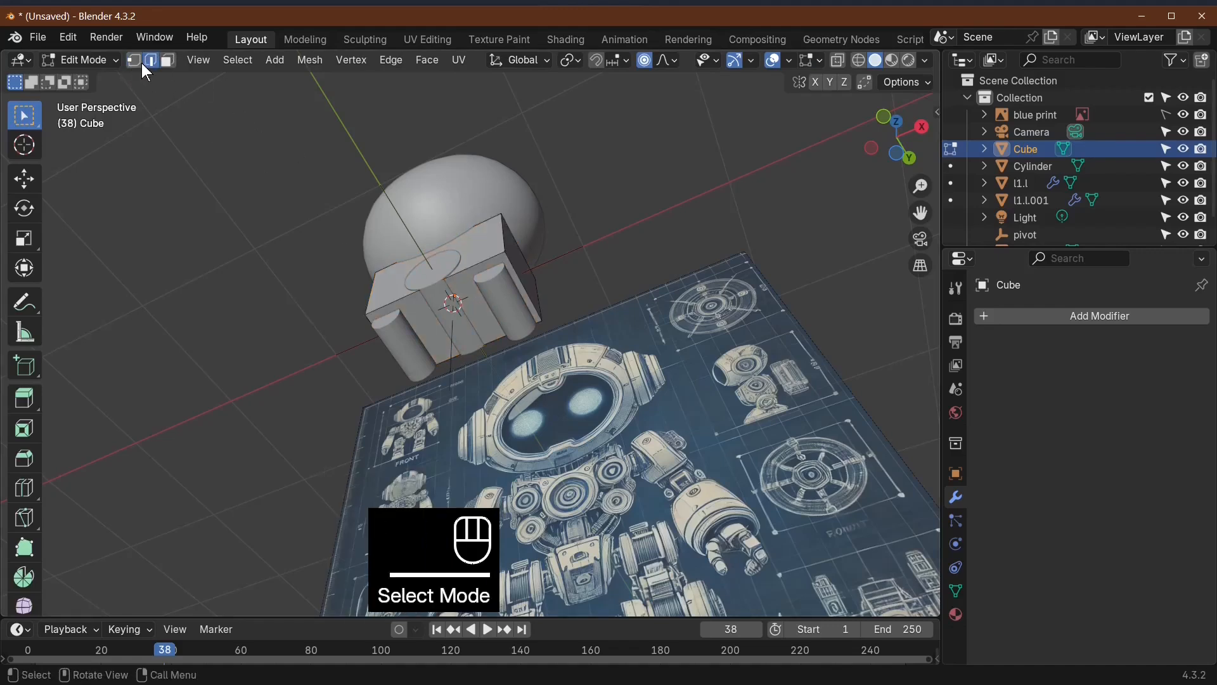
{"action": "left_click", "coordinate": [500, 333]}
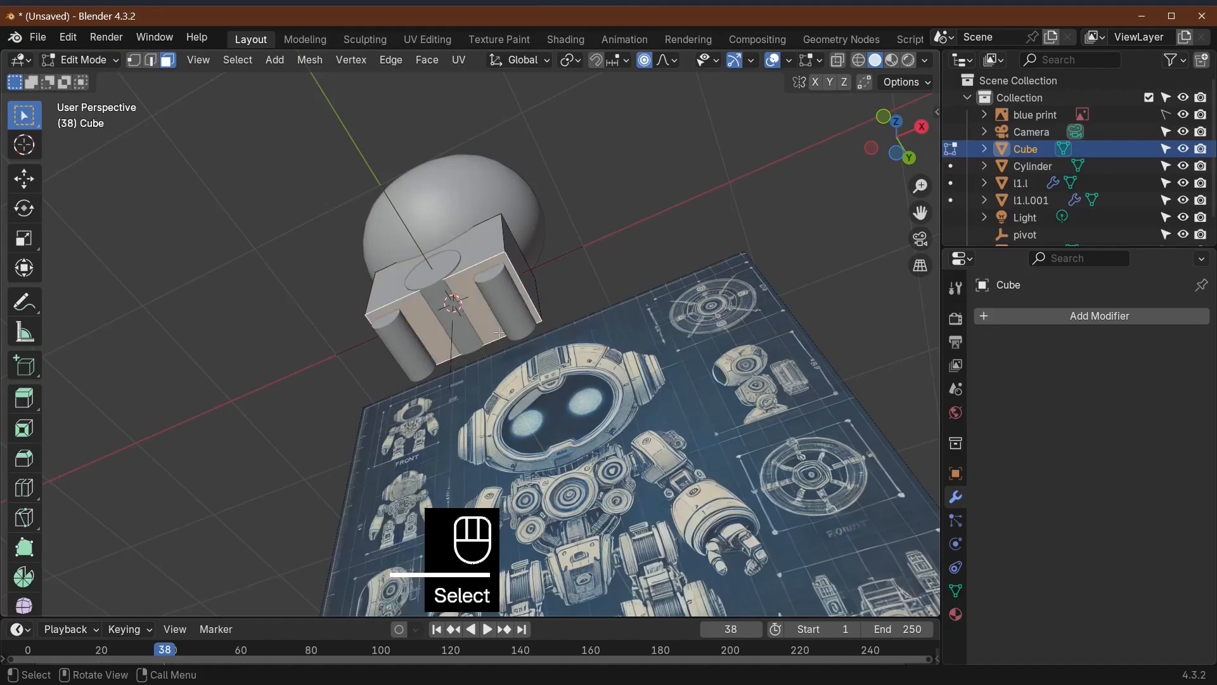
{"action": "key", "text": "KP_1"}
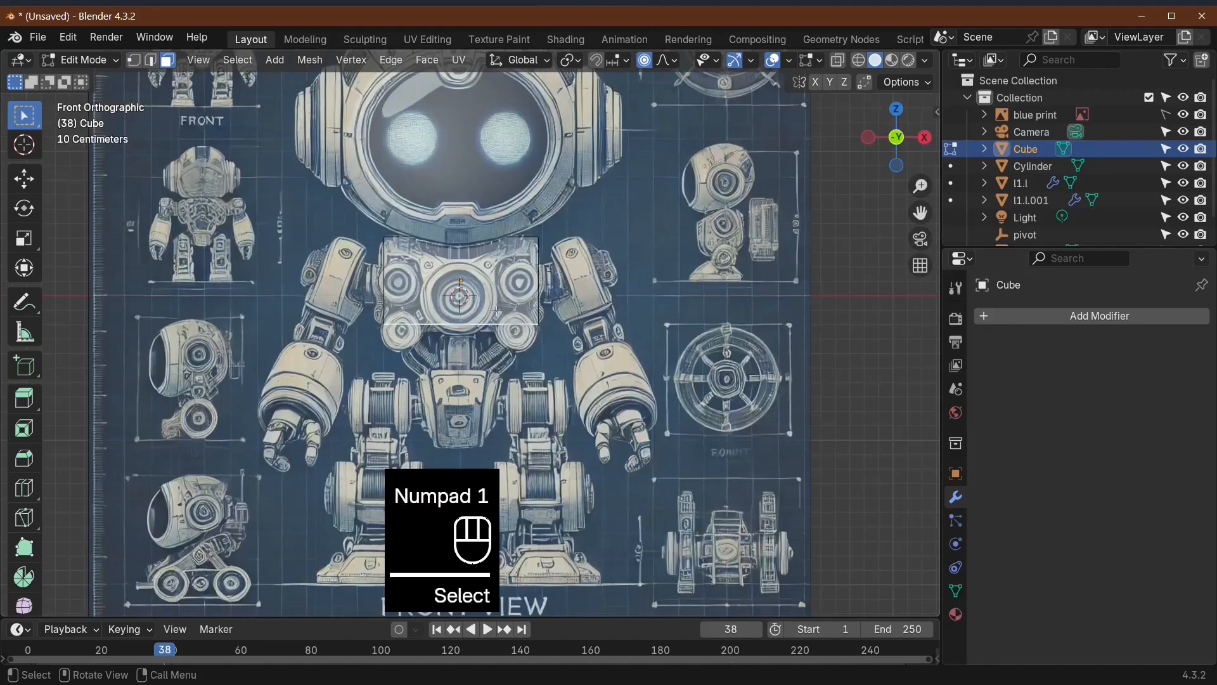
{"action": "key", "text": "e"}
{"action": "key", "text": "z"}
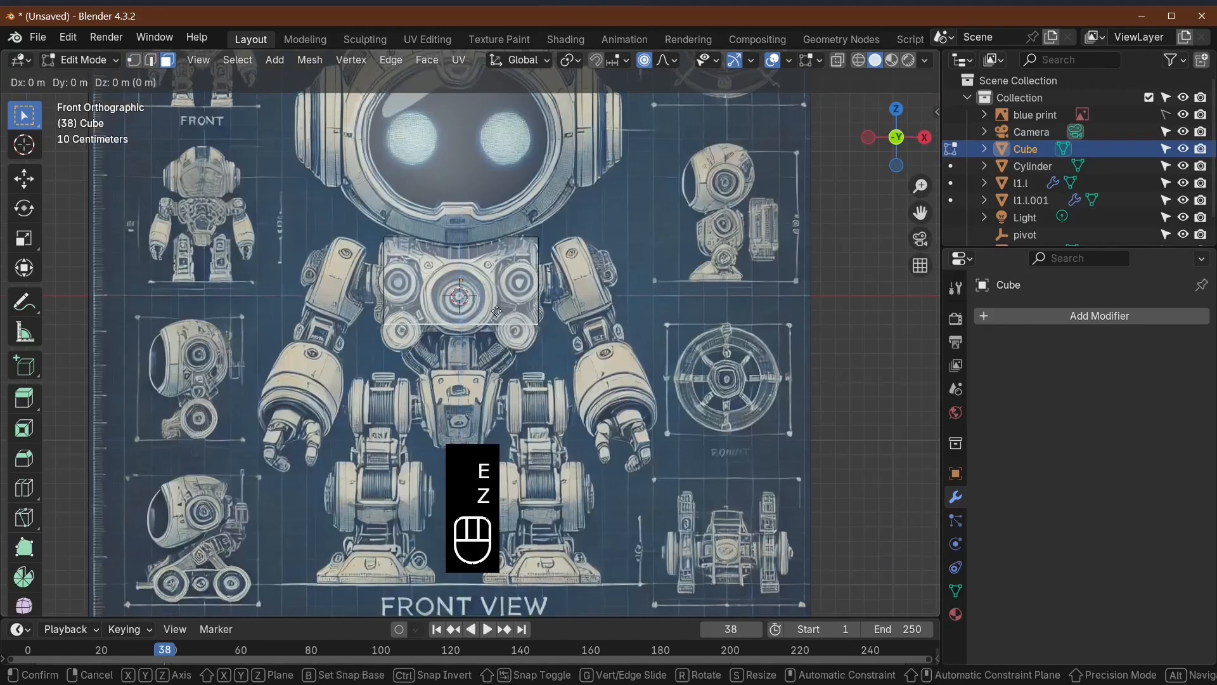
{"action": "left_click", "coordinate": [497, 356]}
{"action": "key", "text": "ctrl+z"}
Step: Extrude the bottom face down along global Z to the blueprint's waist, scale it to about 0.65 for a taper, and return to Object Mode
{"action": "key", "text": "e"}
{"action": "key", "text": "z"}
{"action": "key", "text": "z"}
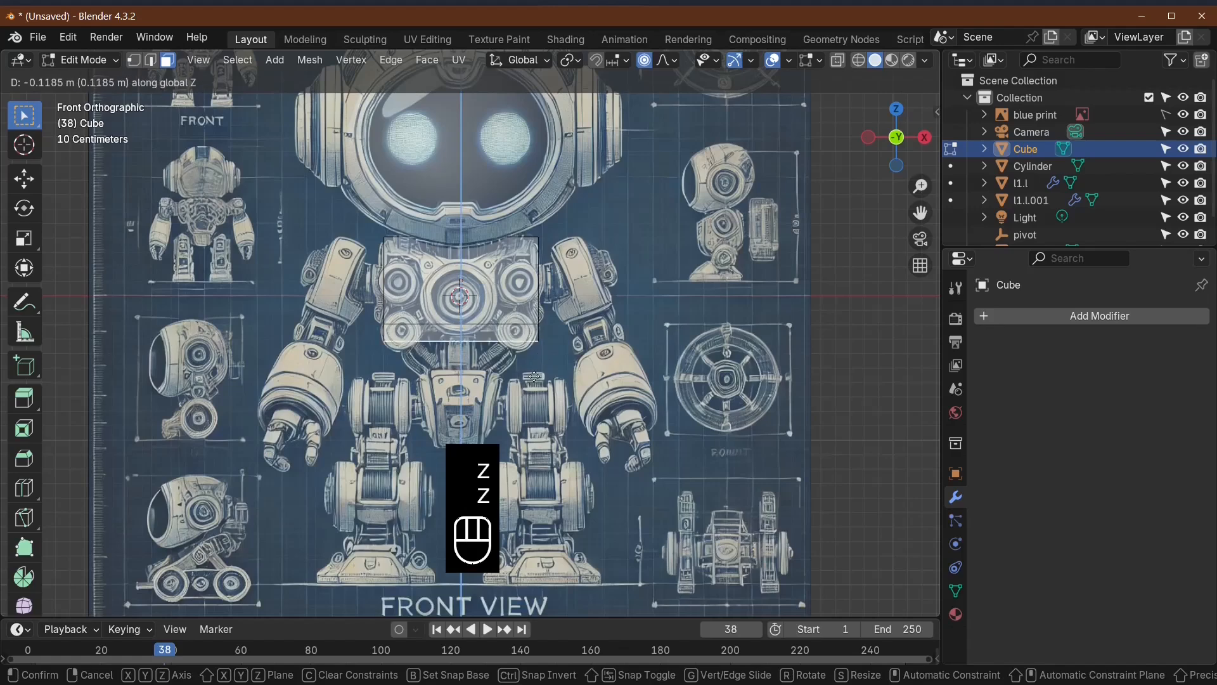
{"action": "left_click", "coordinate": [535, 398]}
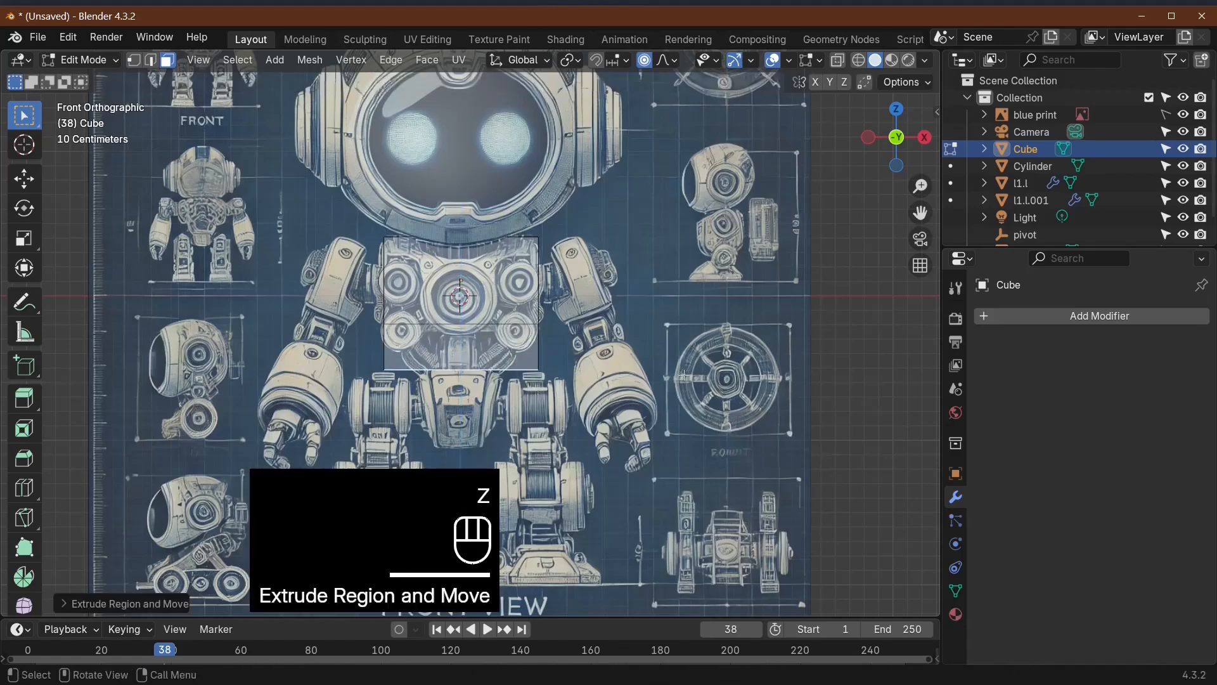
{"action": "key", "text": "s"}
{"action": "scroll", "coordinate": [604, 380], "scroll_direction": "up", "scroll_amount": 15}
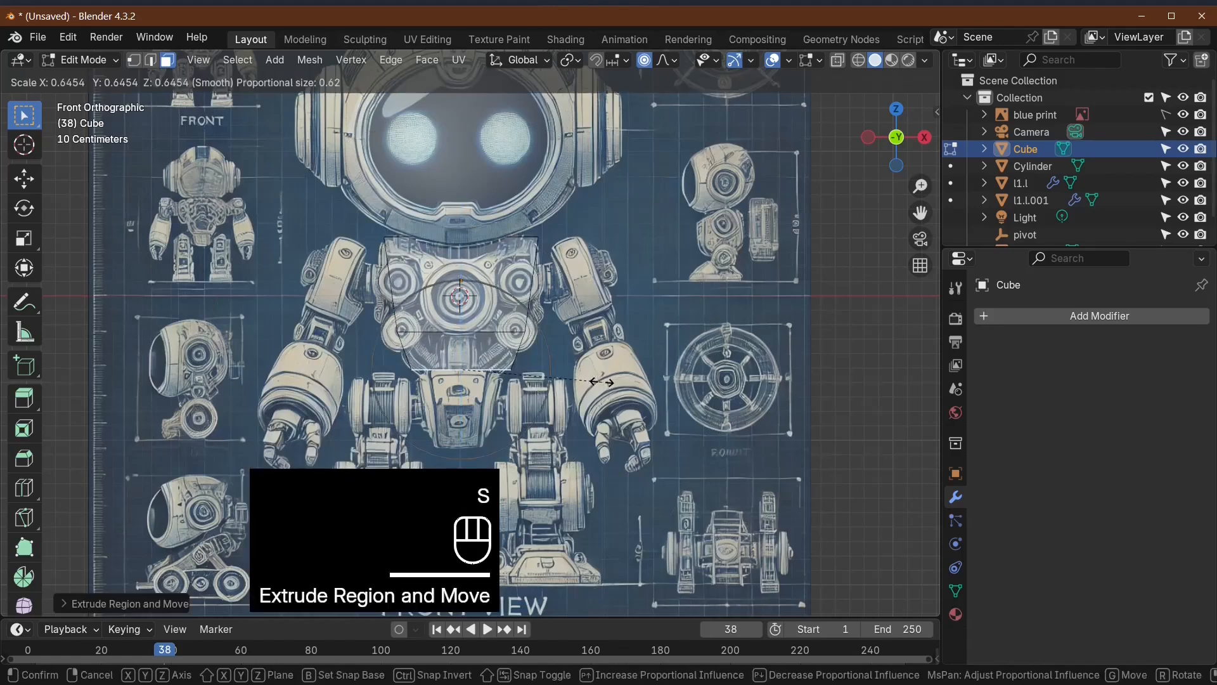
{"action": "left_click", "coordinate": [603, 380]}
{"action": "key", "text": "Tab"}
Step: Scale the torso block thinner along Y and shift it back along Y so the chest cylinders protrude from its front
{"action": "middle_click_drag", "start_coordinate": [604, 380], "coordinate": [485, 323]}
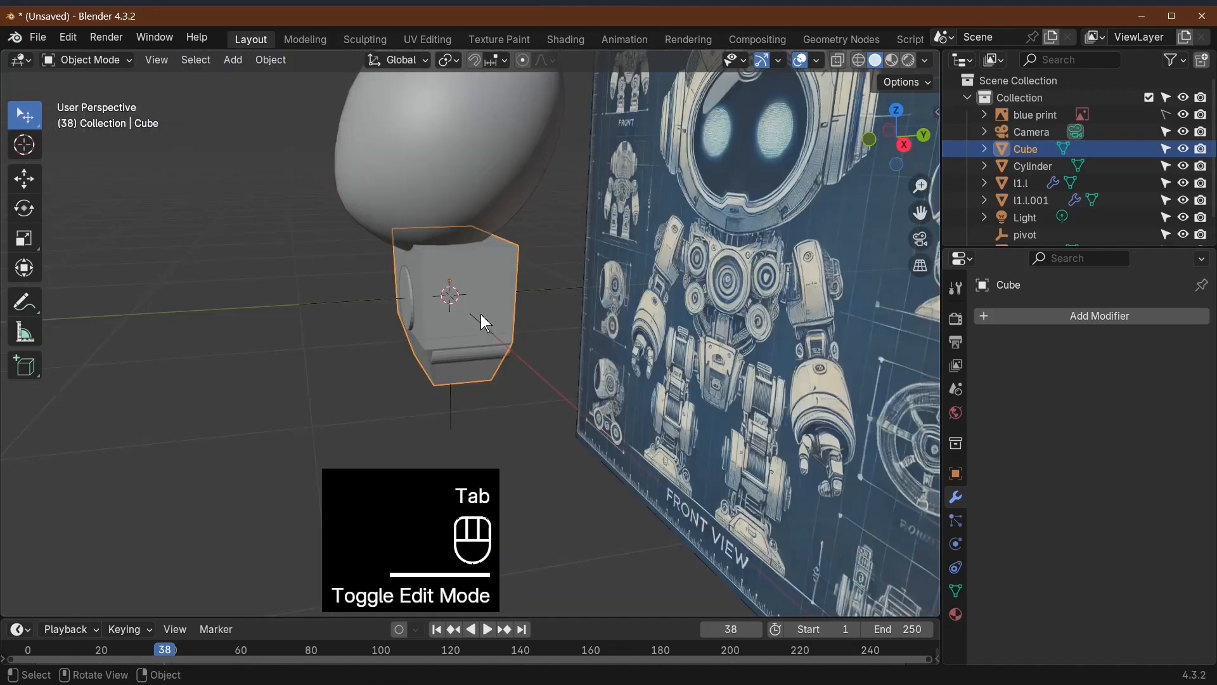
{"action": "key", "text": "s"}
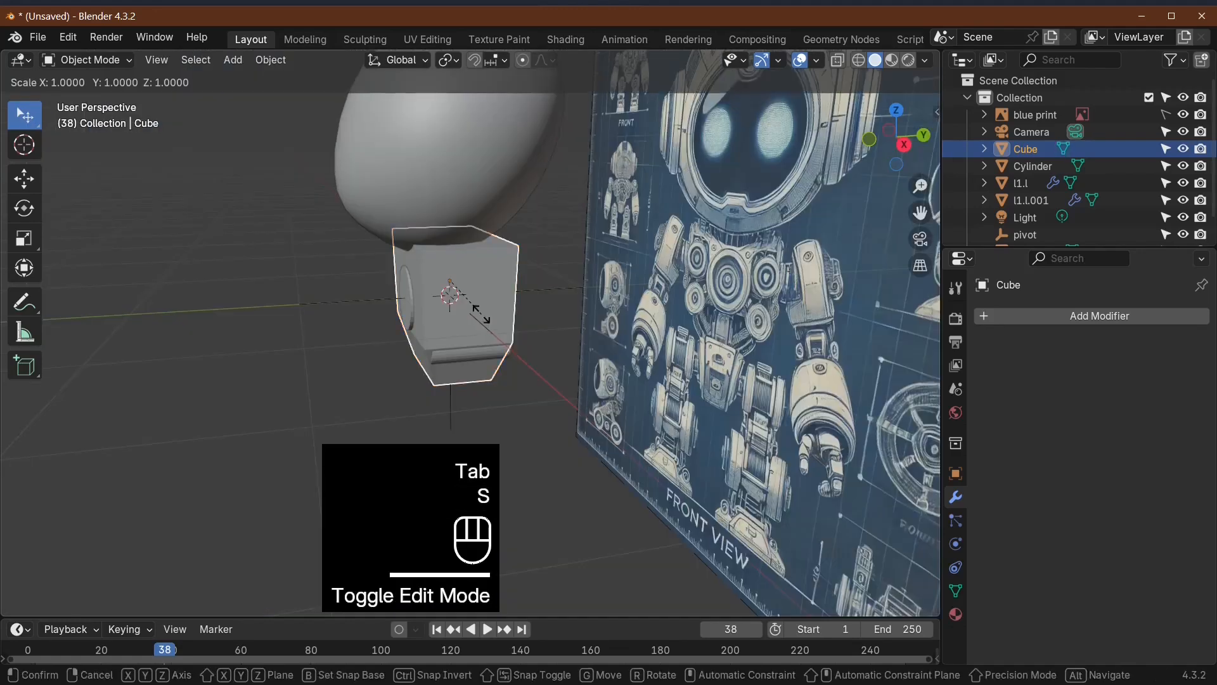
{"action": "key", "text": "y"}
{"action": "left_click", "coordinate": [450, 312]}
{"action": "key", "text": "g"}
{"action": "key", "text": "y"}
{"action": "left_click", "coordinate": [458, 313]}
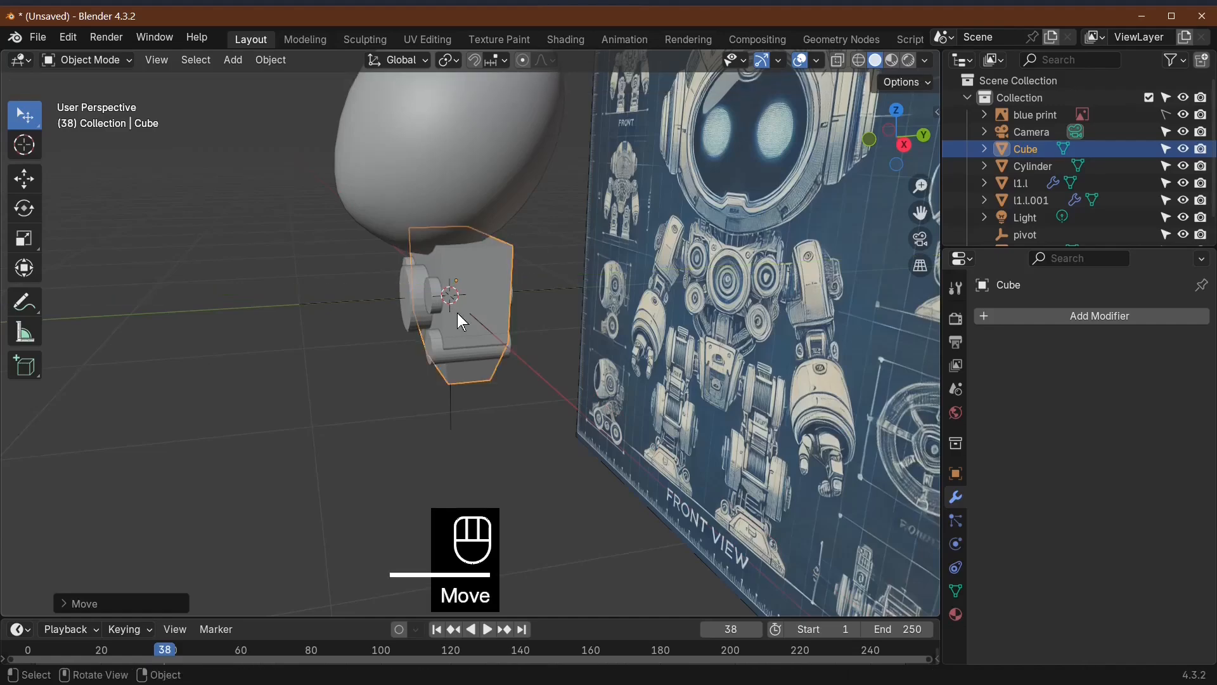
Step: Compare the tapered torso block with the blueprint's chest outline in front view
{"action": "middle_click_drag", "start_coordinate": [458, 313], "coordinate": [591, 307]}
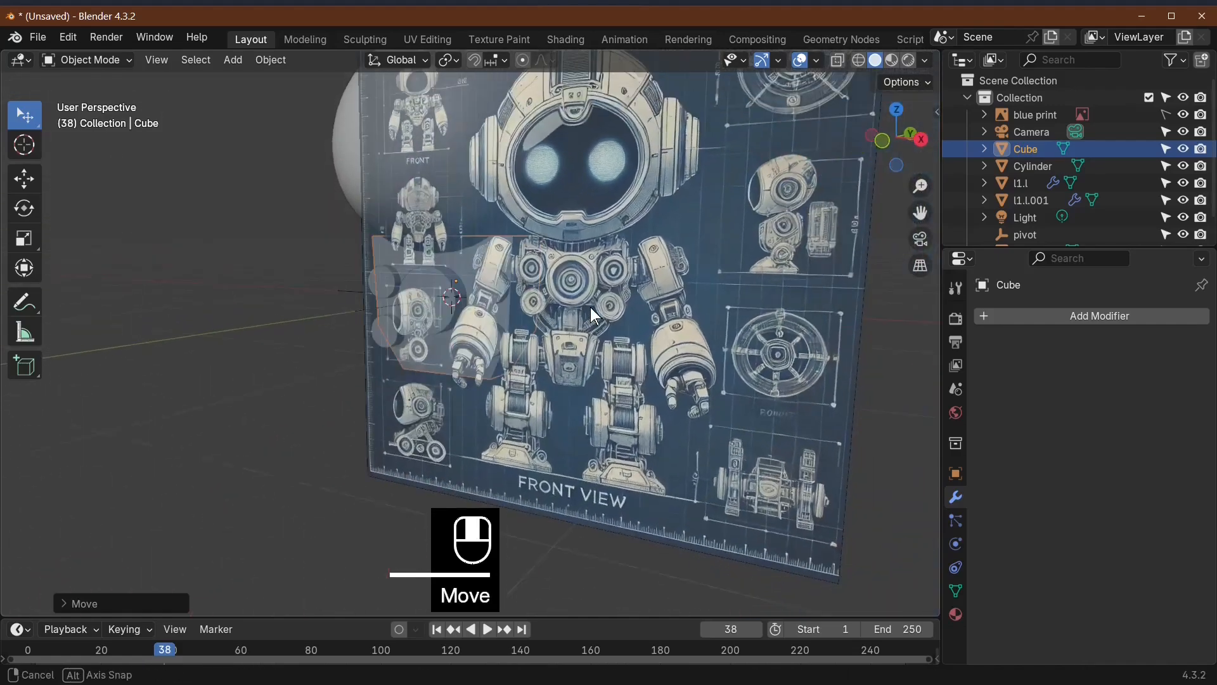
{"action": "key", "text": "KP_1"}
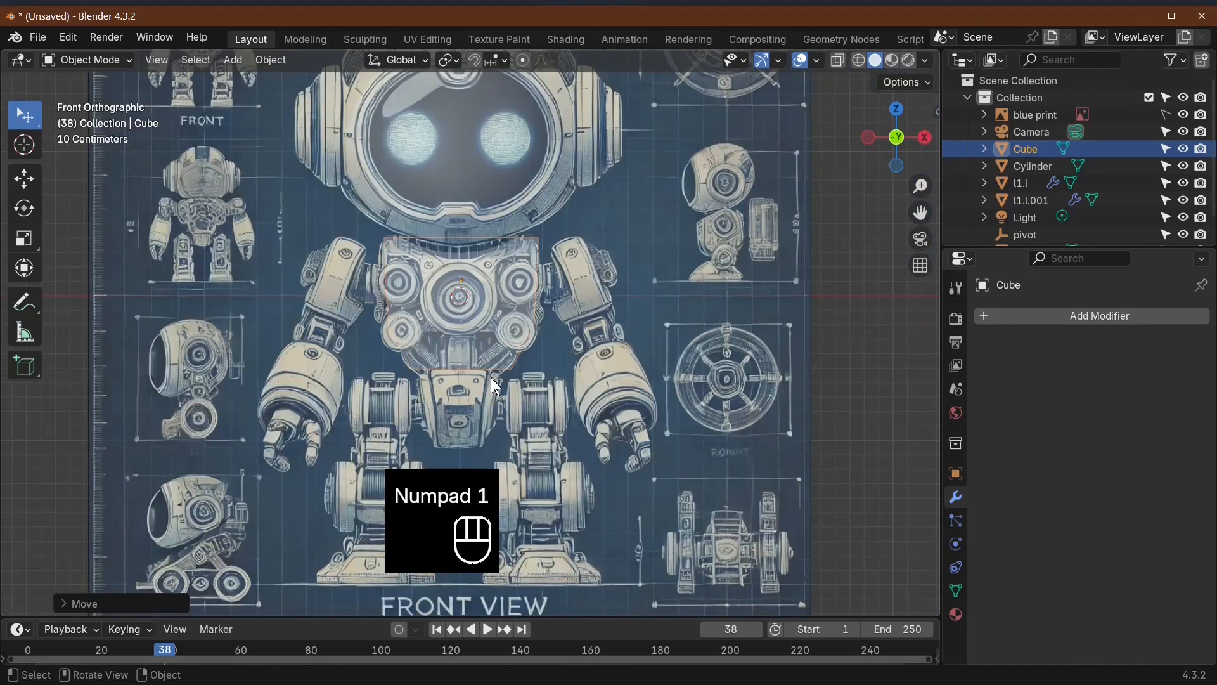
{"action": "scroll", "coordinate": [512, 379], "scroll_direction": "up", "scroll_amount": 5}
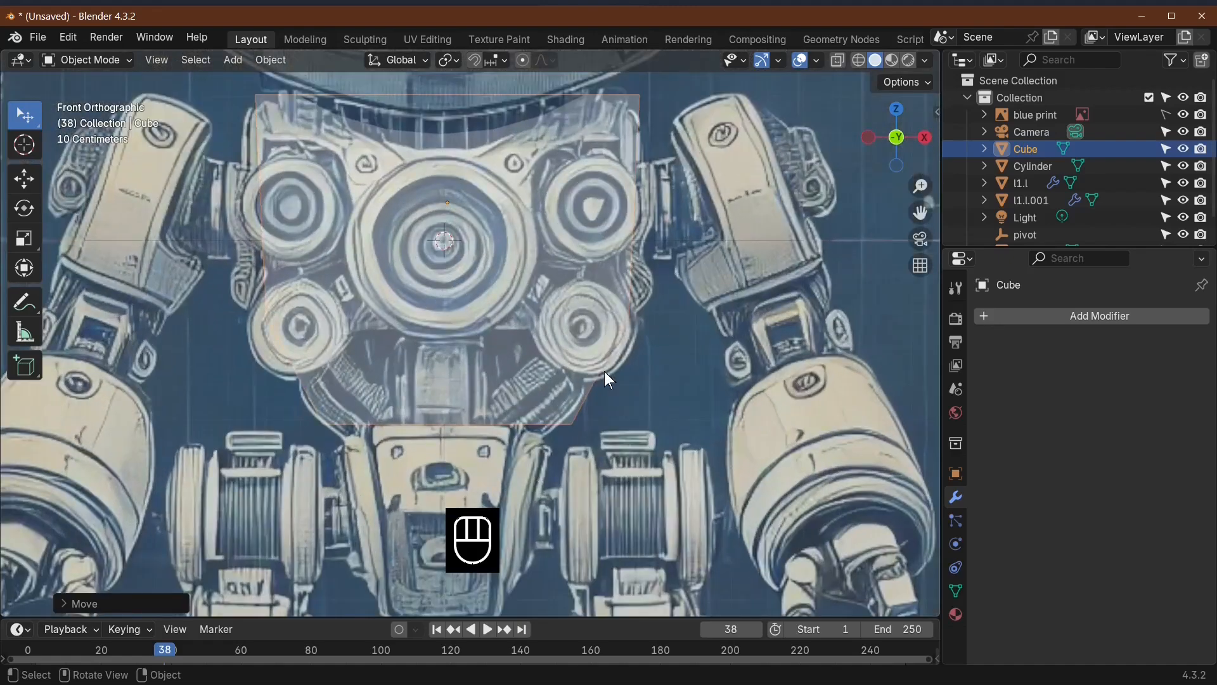
{"action": "scroll", "coordinate": [747, 371], "scroll_direction": "down", "scroll_amount": 4}
{"action": "middle_click_drag", "start_coordinate": [718, 383], "coordinate": [611, 416]}
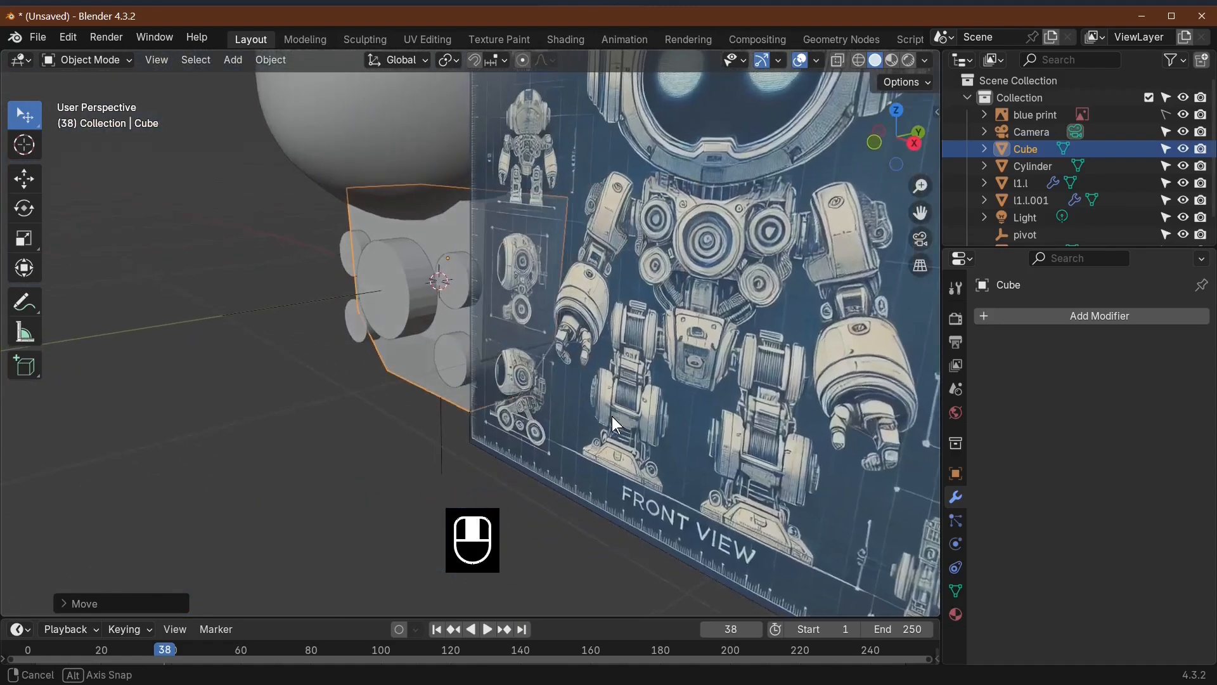
Step: Duplicate the upper small chest cylinder l1.l and rotate the copy 90° about the Z axis
{"action": "scroll", "coordinate": [611, 415], "scroll_direction": "up", "scroll_amount": 2}
{"action": "left_click", "coordinate": [461, 302]}
{"action": "left_click", "coordinate": [254, 63]}
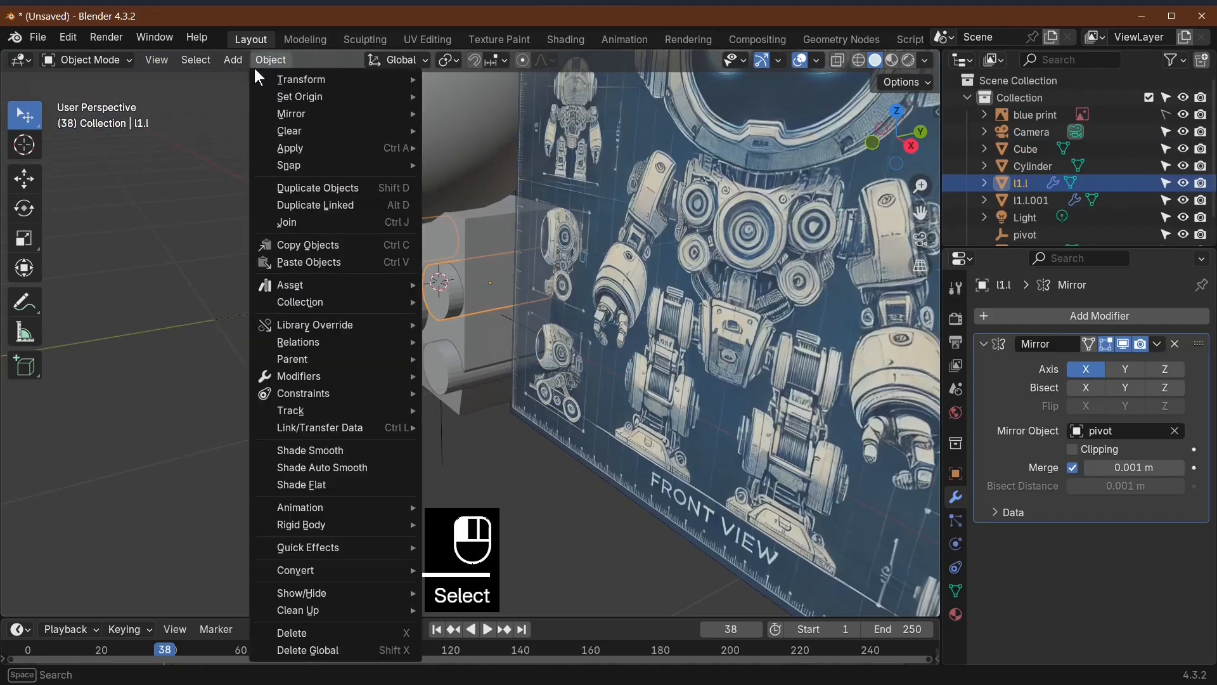
{"action": "left_click", "coordinate": [239, 70]}
{"action": "left_click", "coordinate": [228, 61]}
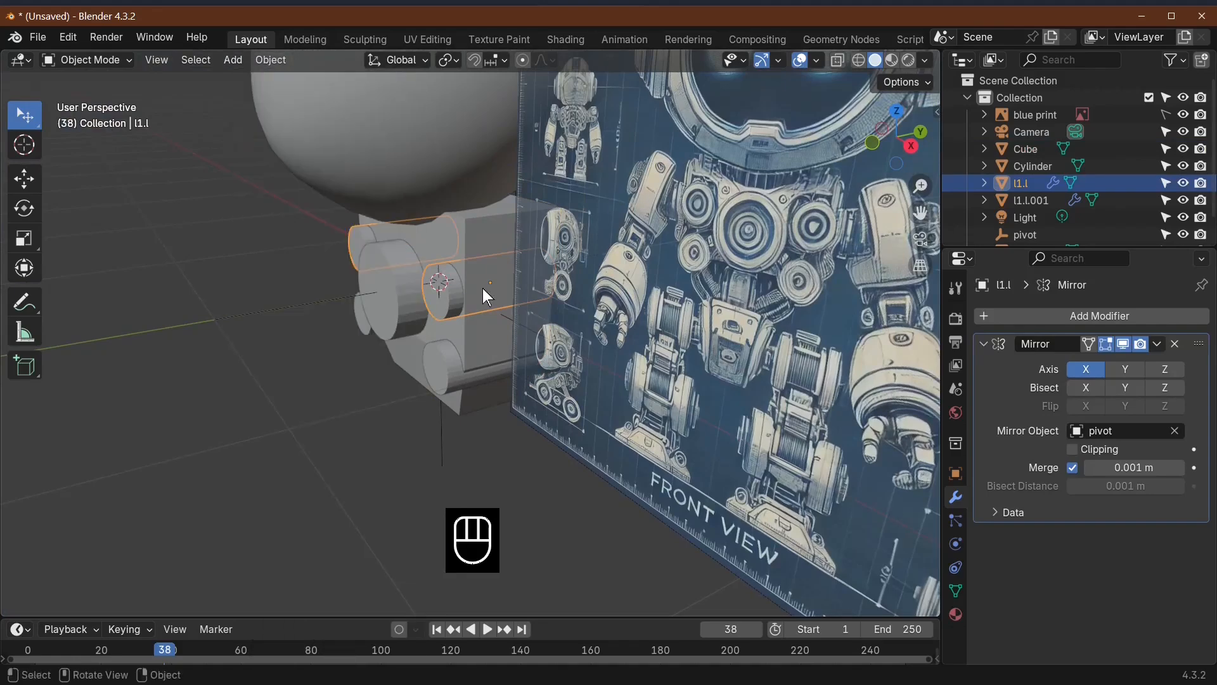
{"action": "left_click", "coordinate": [473, 304]}
{"action": "left_click", "coordinate": [522, 303]}
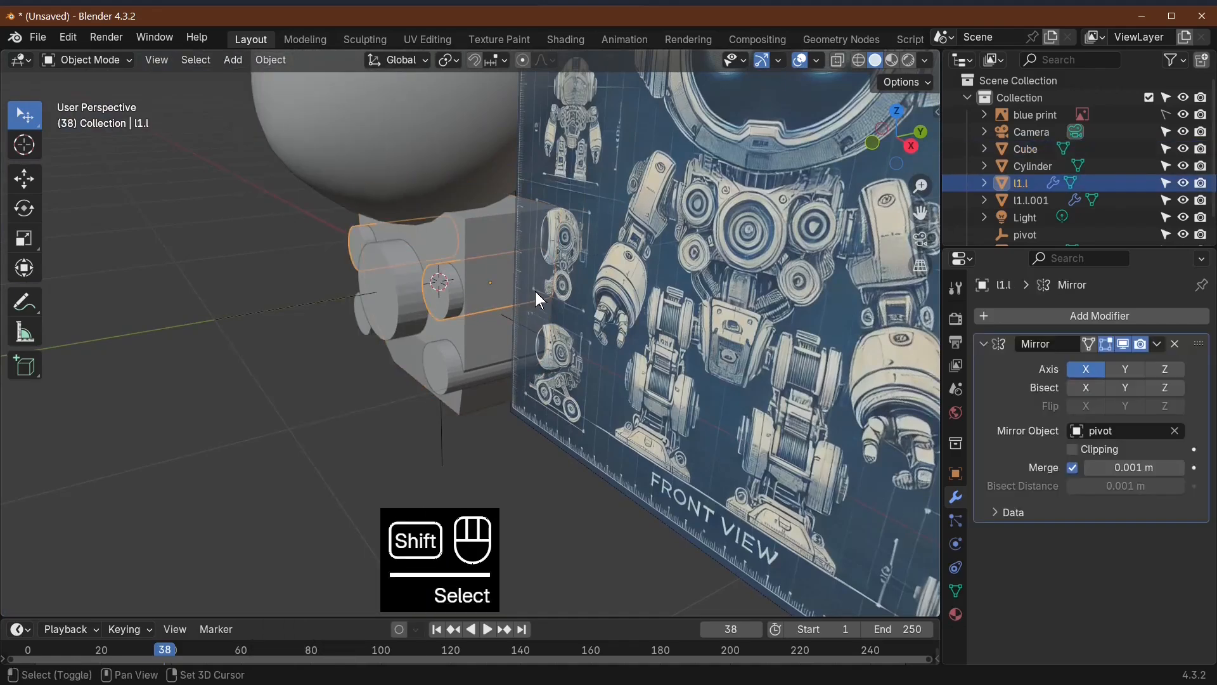
{"action": "key", "text": "shift+d"}
{"action": "key", "text": "r"}
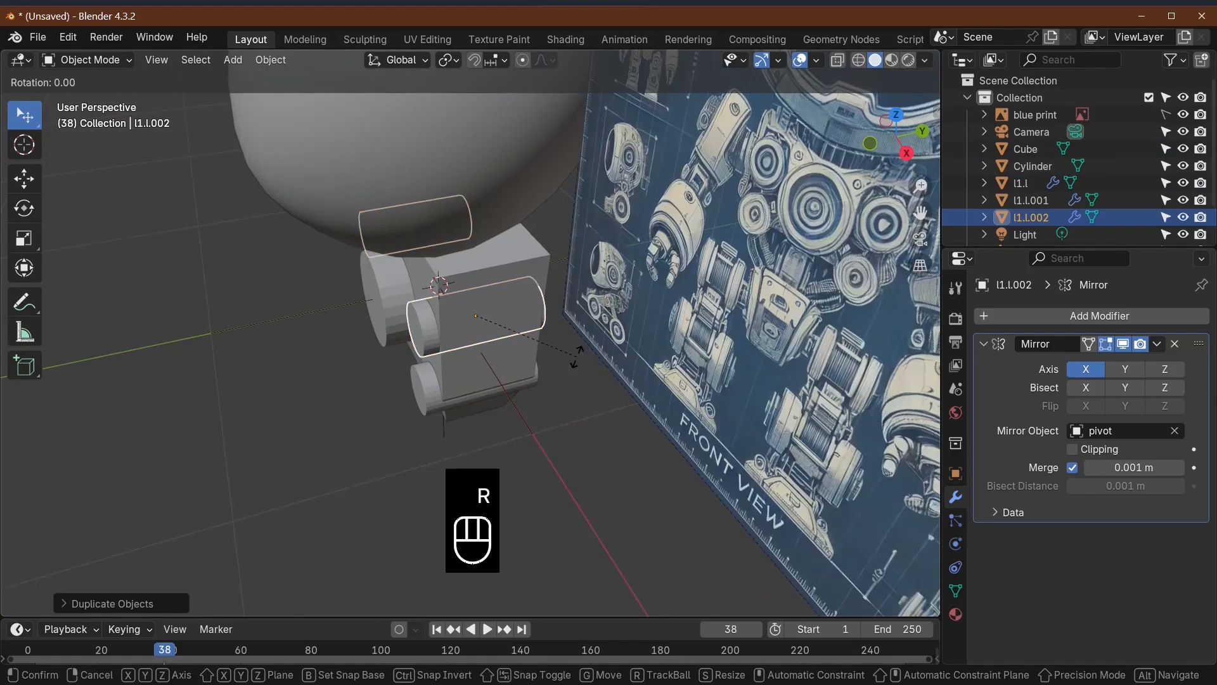
{"action": "key", "text": "z"}
{"action": "key", "text": "KP_9"}
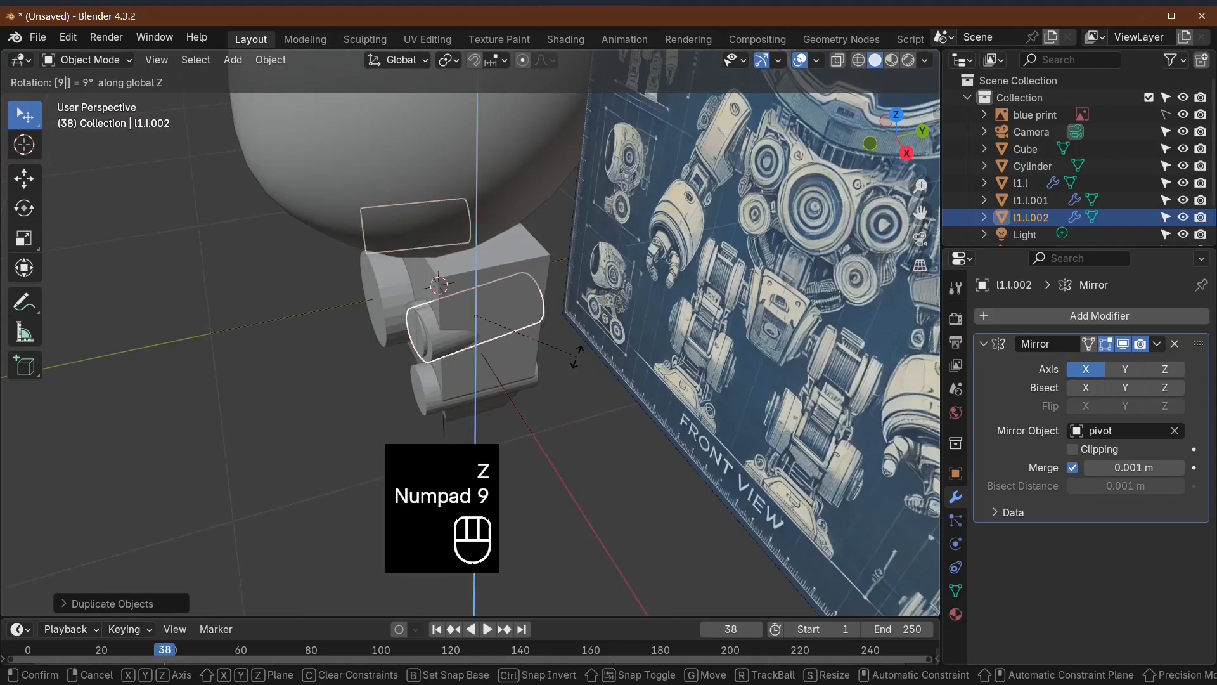
{"action": "key", "text": "KP_0"}
{"action": "key", "text": "KP_Enter"}
Step: In front view, move the rotated copy about 0.36 m along X onto the blueprint's shoulder and lengthen it along X
{"action": "key", "text": "KP_1"}
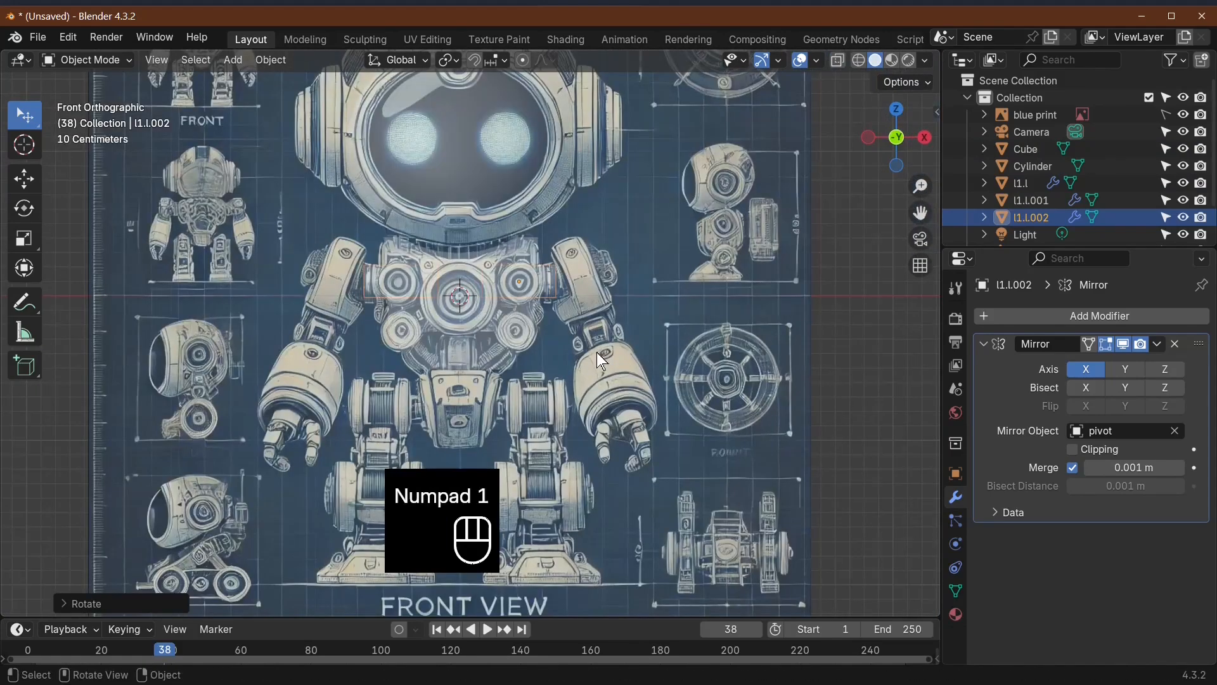
{"action": "key", "text": "g"}
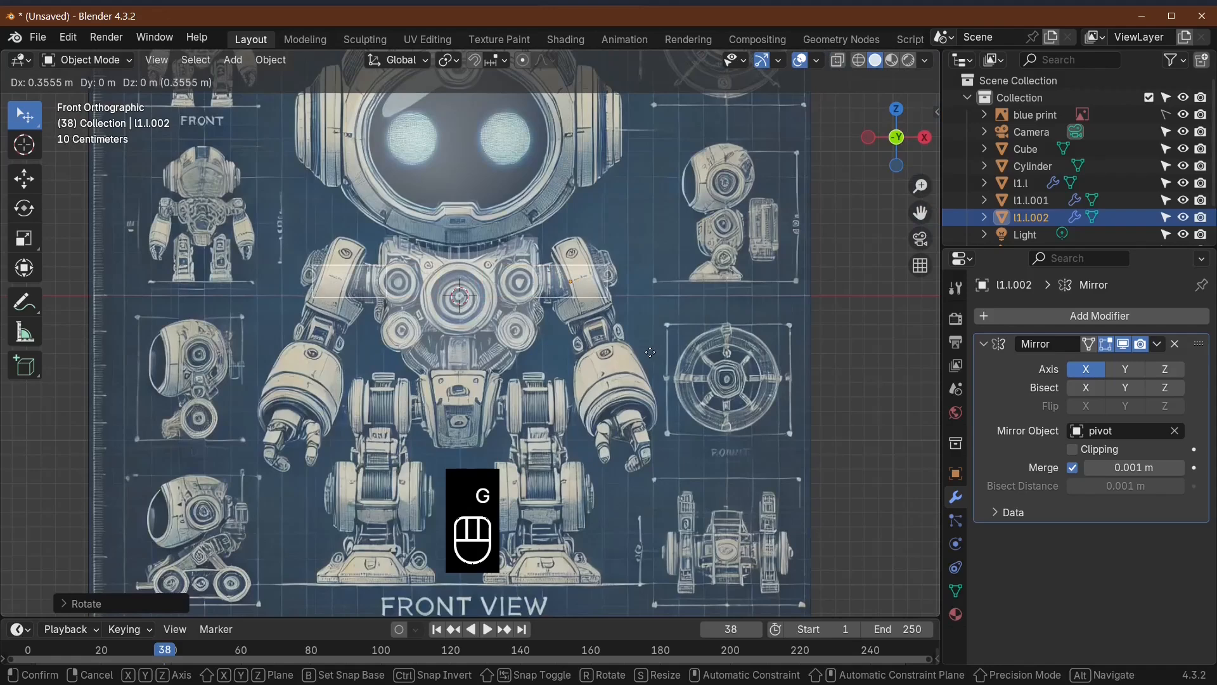
{"action": "left_click", "coordinate": [650, 352]}
{"action": "key", "text": "s"}
{"action": "key", "text": "x"}
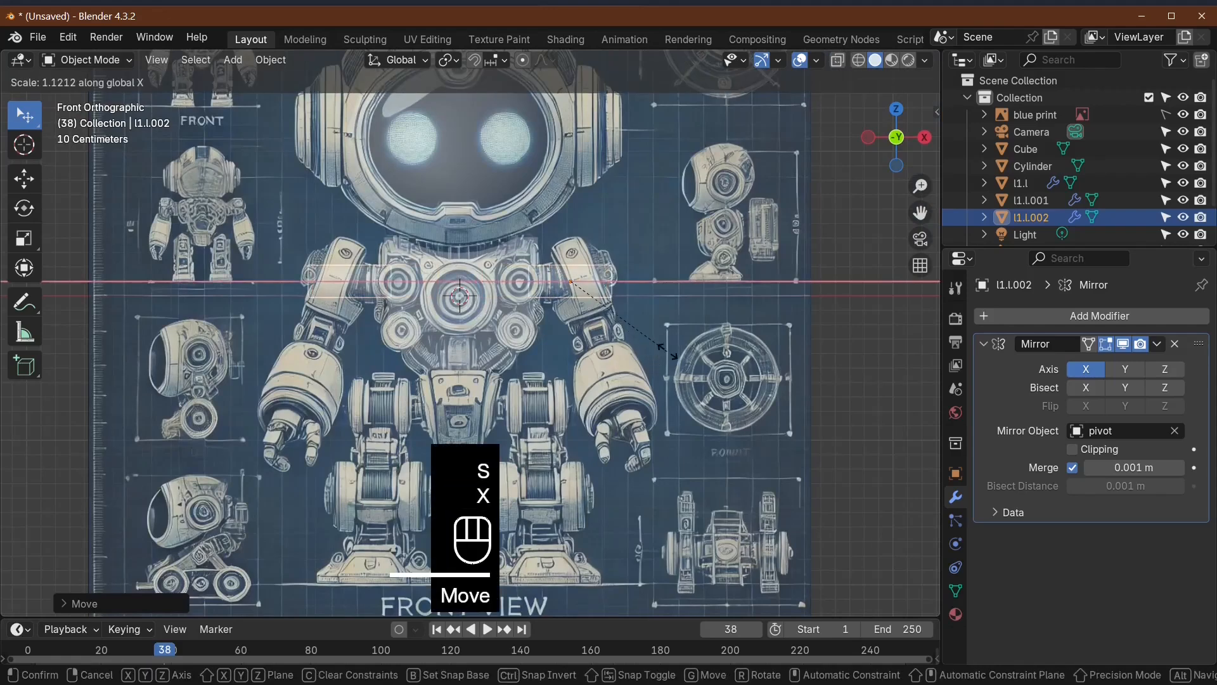
{"action": "left_click", "coordinate": [690, 351]}
Step: Rotate the shoulder cylinder in front view, nudge it up about 0.07 m, and scale it to fit the blueprint's shoulder joint
{"action": "key", "text": "r"}
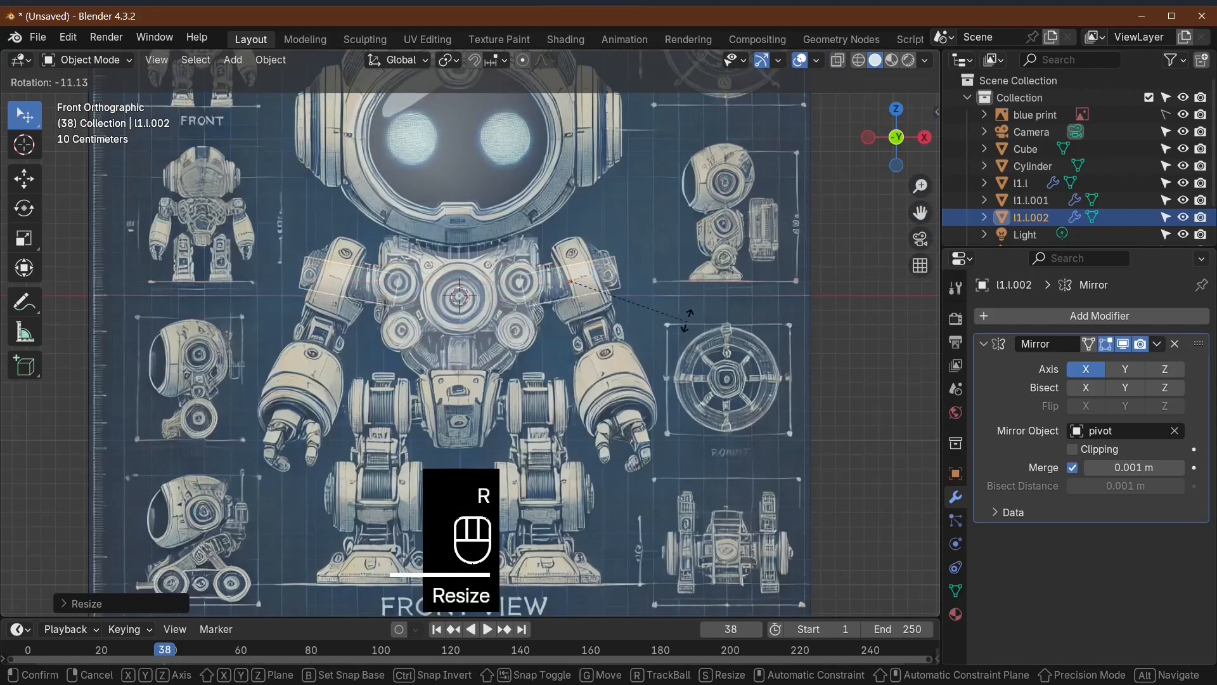
{"action": "left_click", "coordinate": [681, 308]}
{"action": "key", "text": "g"}
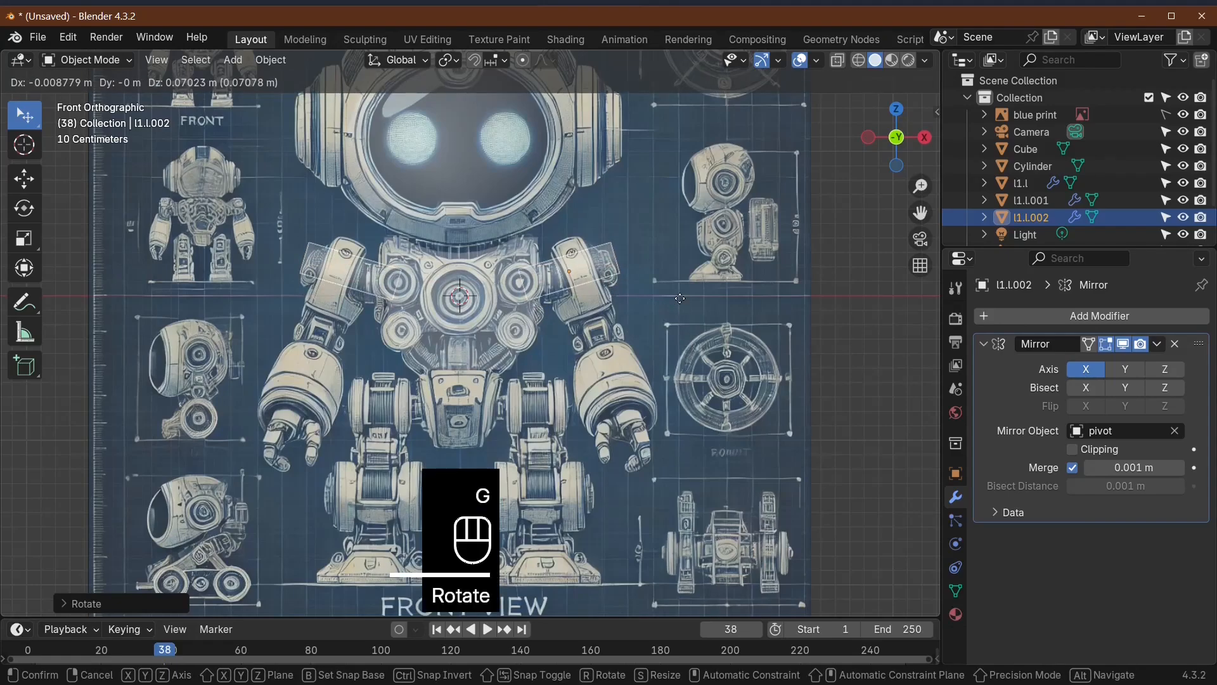
{"action": "left_click", "coordinate": [682, 299]}
{"action": "key", "text": "s"}
{"action": "left_click", "coordinate": [653, 358]}
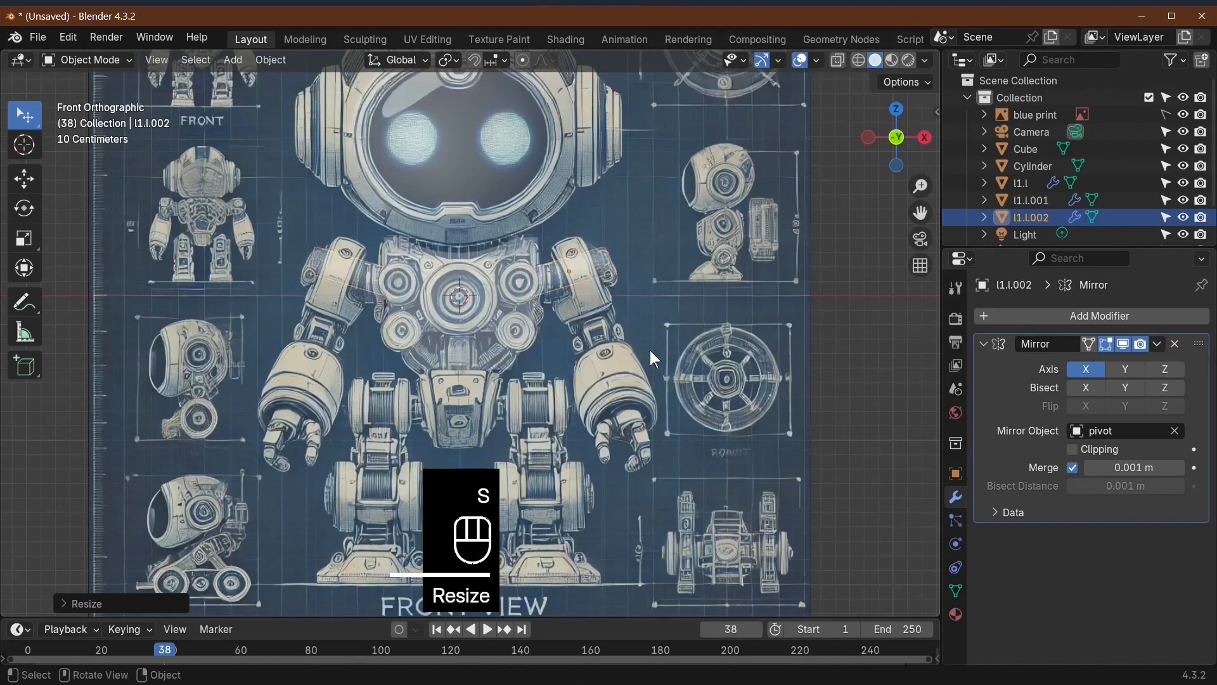
{"action": "middle_click_drag", "start_coordinate": [649, 350], "coordinate": [547, 380]}
{"action": "left_click", "coordinate": [440, 310]}
{"action": "left_click", "coordinate": [509, 321]}
{"action": "left_click", "coordinate": [440, 314]}
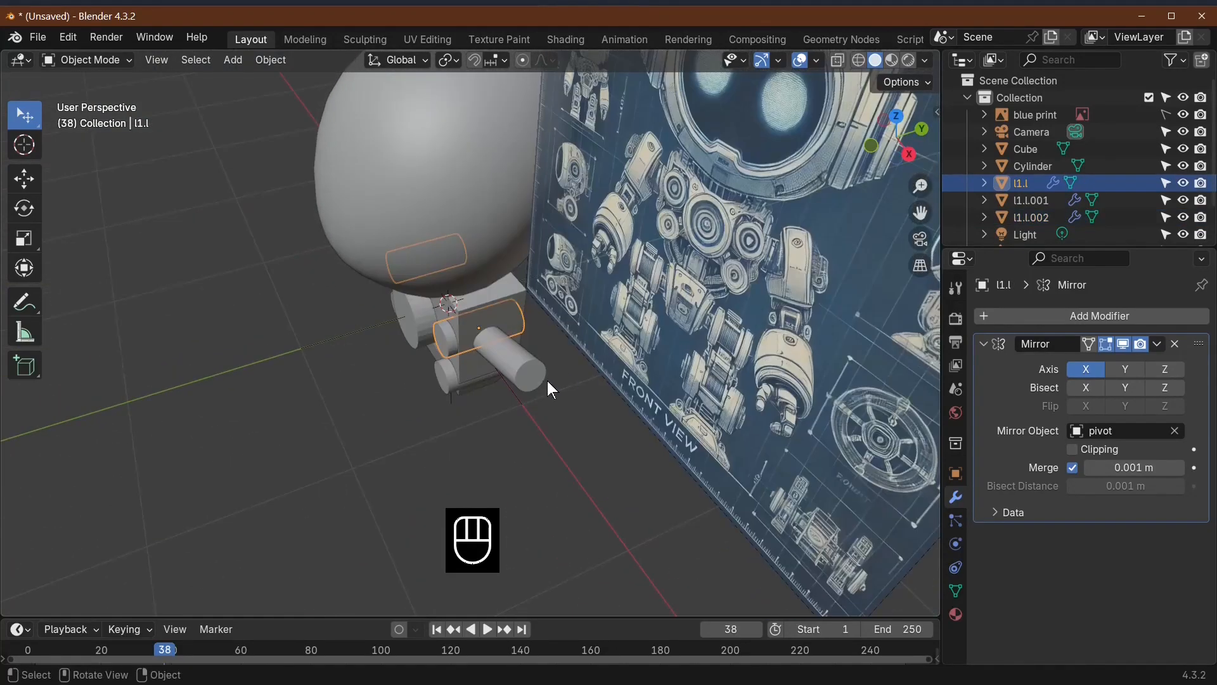
Step: Add a UV sphere at the 3D cursor and scale it down in front view
{"action": "left_click", "coordinate": [228, 59]}
{"action": "mouse_move", "coordinate": [285, 80]}
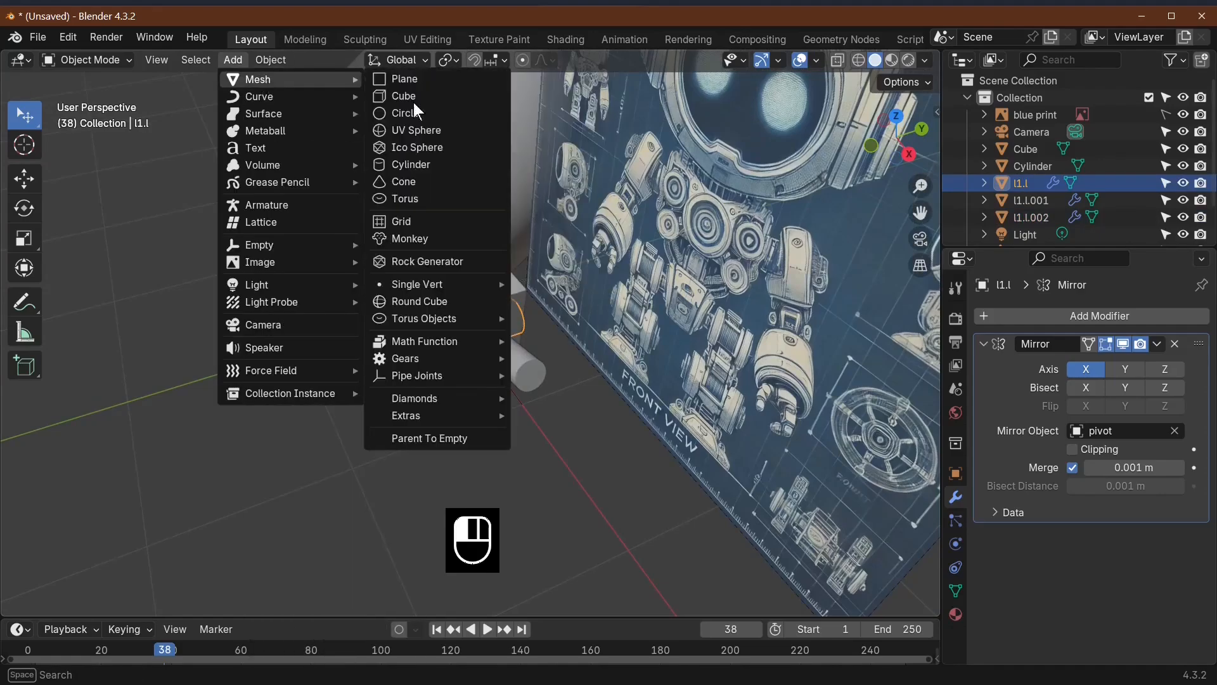
{"action": "left_click", "coordinate": [427, 136]}
{"action": "key", "text": "KP_1"}
{"action": "key", "text": "s"}
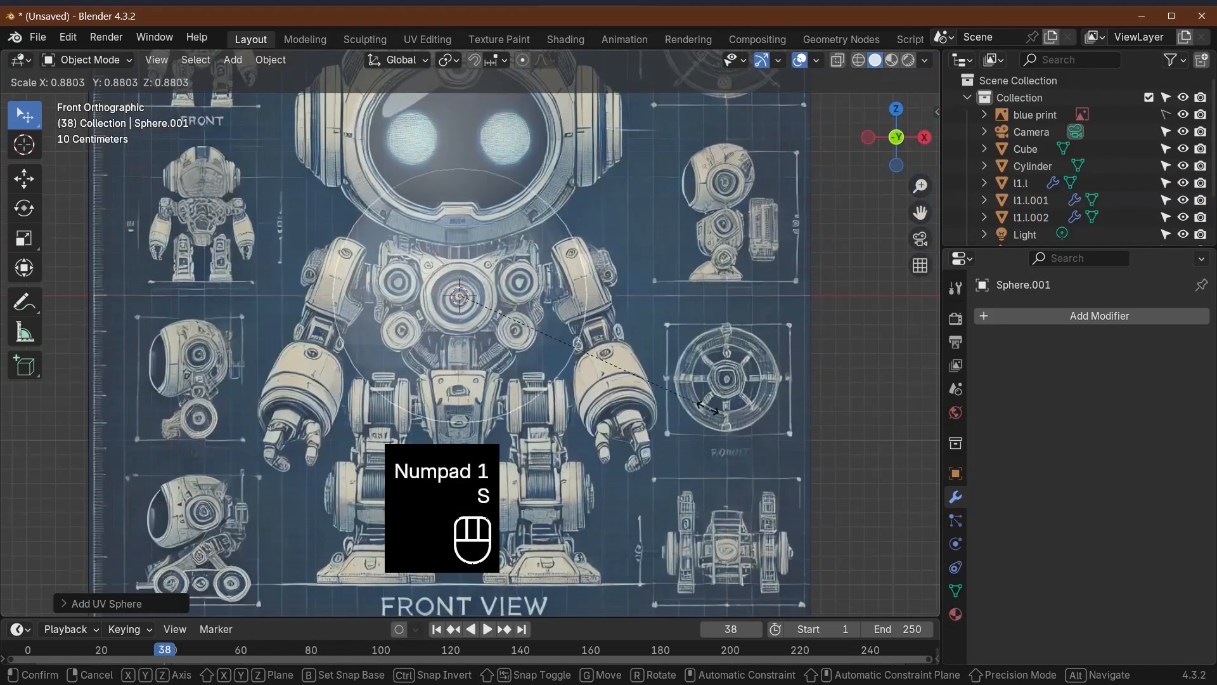
{"action": "left_click", "coordinate": [584, 378]}
Step: Move the sphere along X onto the blueprint's upper arm and scale it to span the shoulder armour's height
{"action": "scroll", "coordinate": [583, 378], "scroll_direction": "up", "scroll_amount": 4}
{"action": "key", "text": "g"}
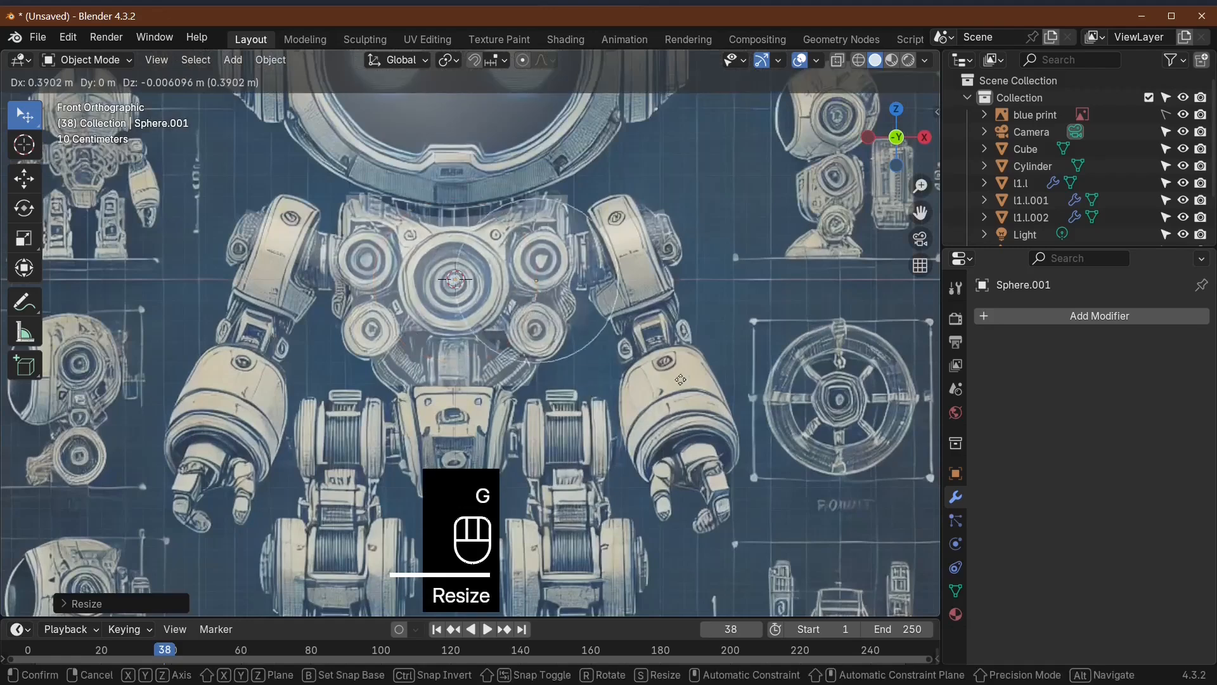
{"action": "left_click", "coordinate": [774, 373]}
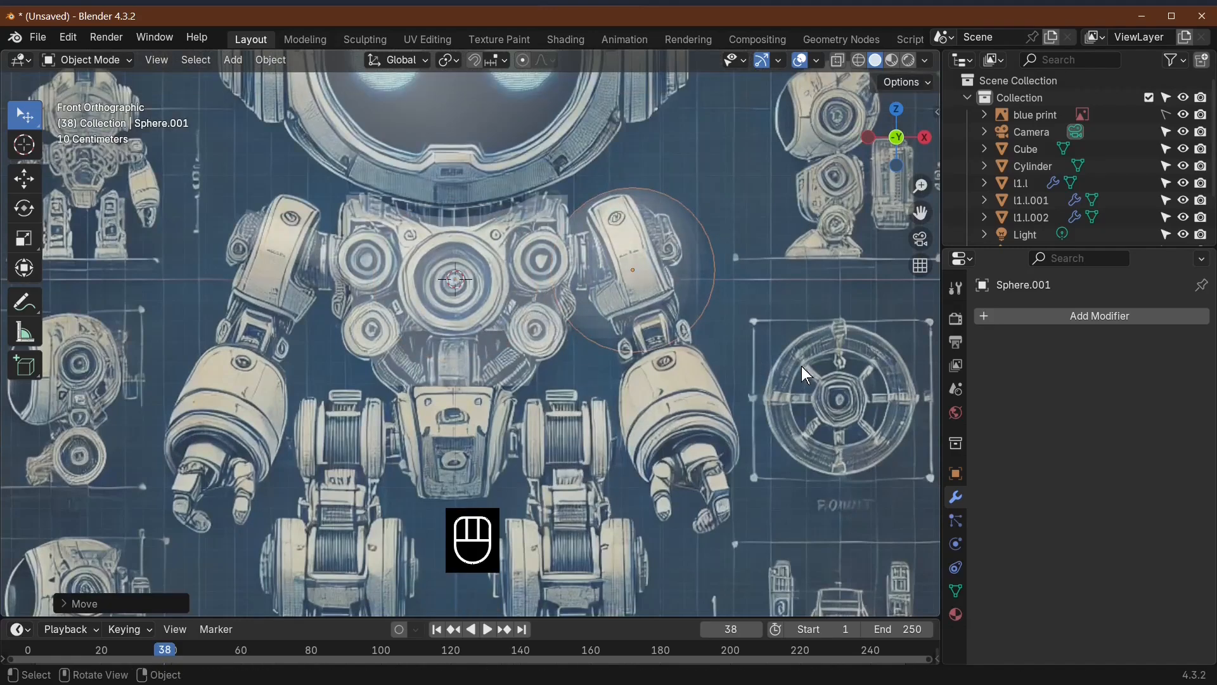
{"action": "key", "text": "s"}
{"action": "left_click", "coordinate": [763, 368]}
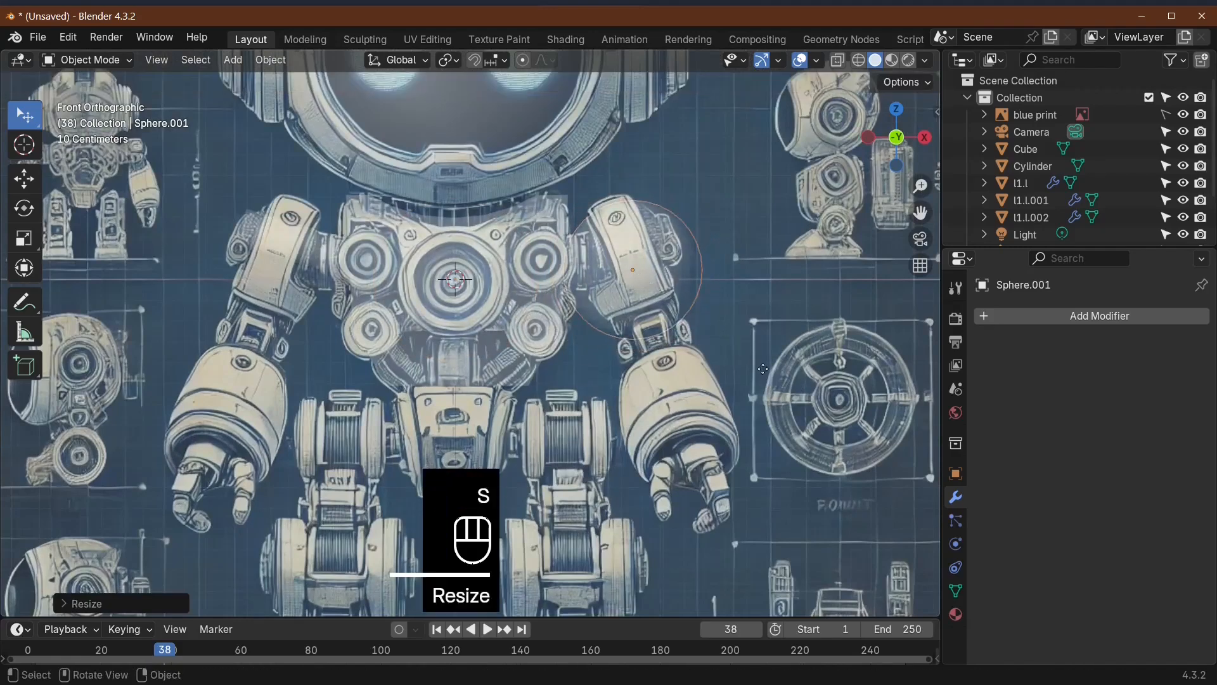
{"action": "key", "text": "g"}
{"action": "left_click", "coordinate": [777, 354]}
Step: In Edit Mode, rotate the whole sphere mesh about 73° around Y without proportional editing, so its poles point sideways
{"action": "key", "text": "Tab"}
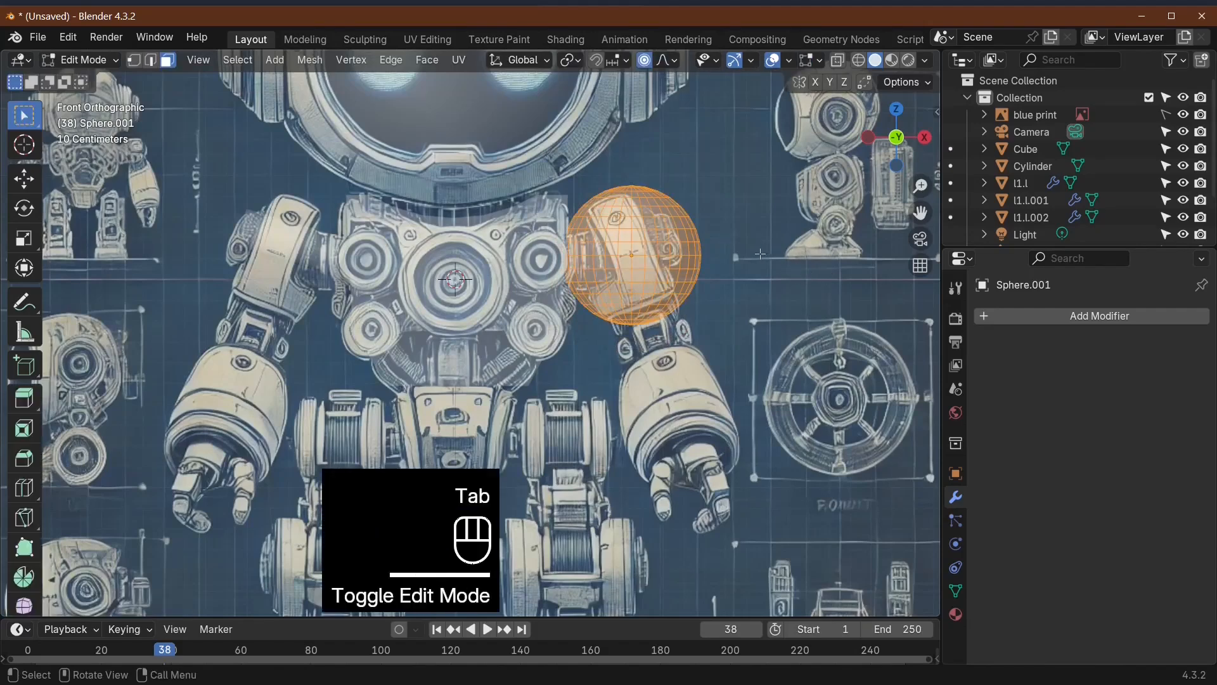
{"action": "key", "text": "Tab"}
{"action": "key", "text": "Tab"}
{"action": "key", "text": "r"}
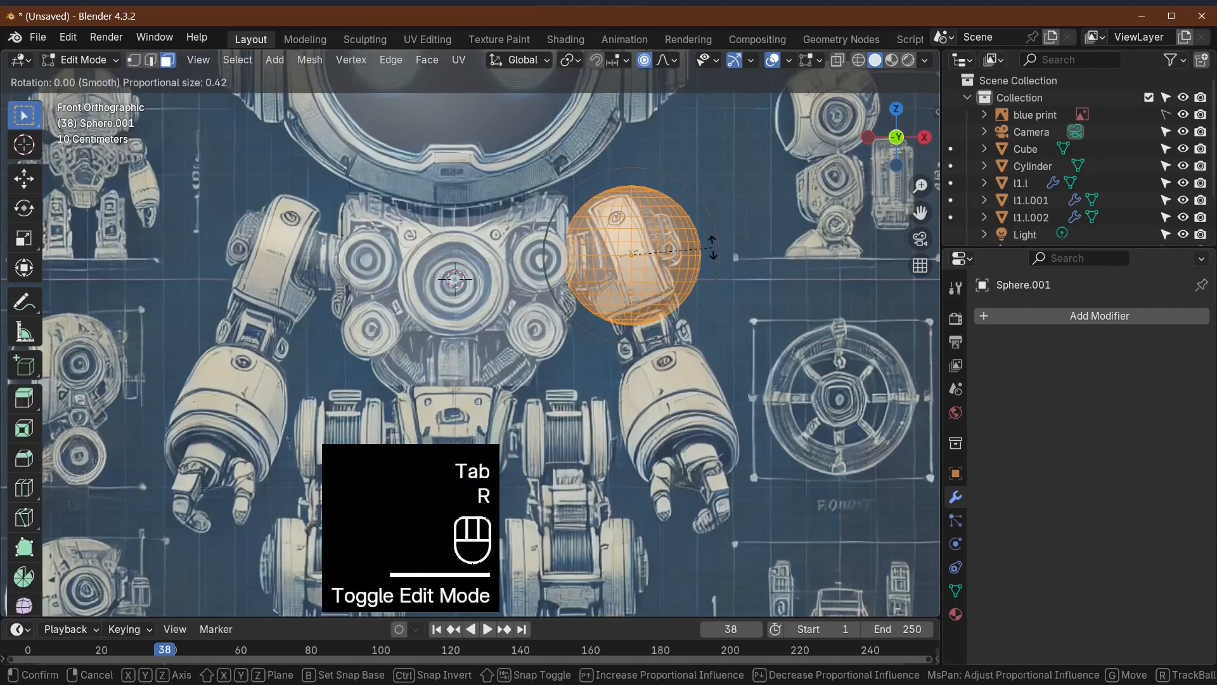
{"action": "left_click", "coordinate": [712, 248]}
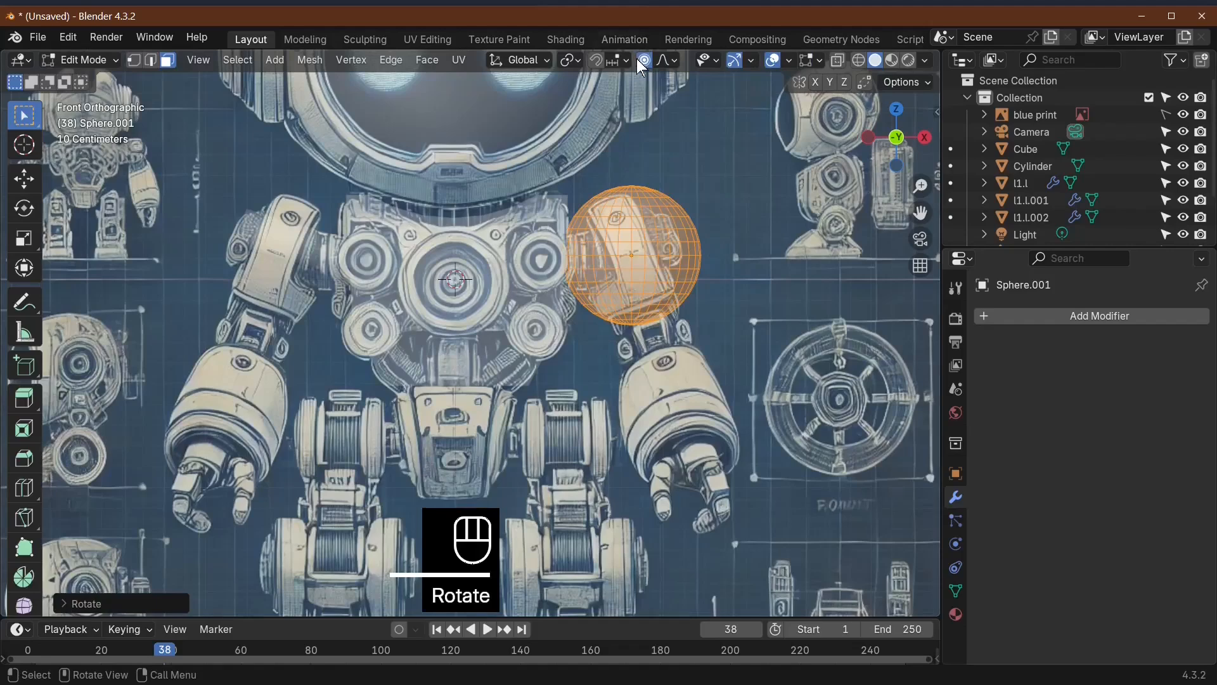
{"action": "key", "text": "r"}
{"action": "key", "text": "y"}
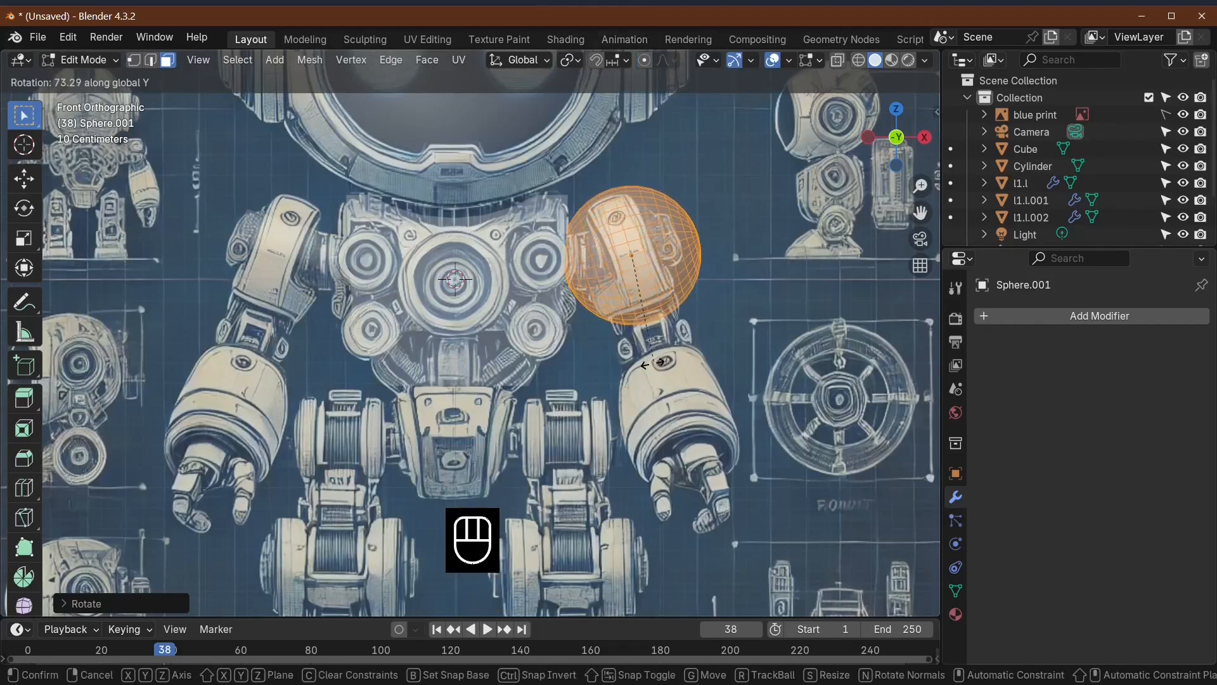
{"action": "left_click", "coordinate": [646, 365]}
Step: Select the sphere's outer pole vertex and pull it inward with proportional editing, about 0.16 m along X and 0.04 m down
{"action": "key", "text": "Tab"}
{"action": "middle_click_drag", "start_coordinate": [744, 283], "coordinate": [592, 304]}
{"action": "key", "text": "Tab"}
{"action": "left_click", "coordinate": [675, 262]}
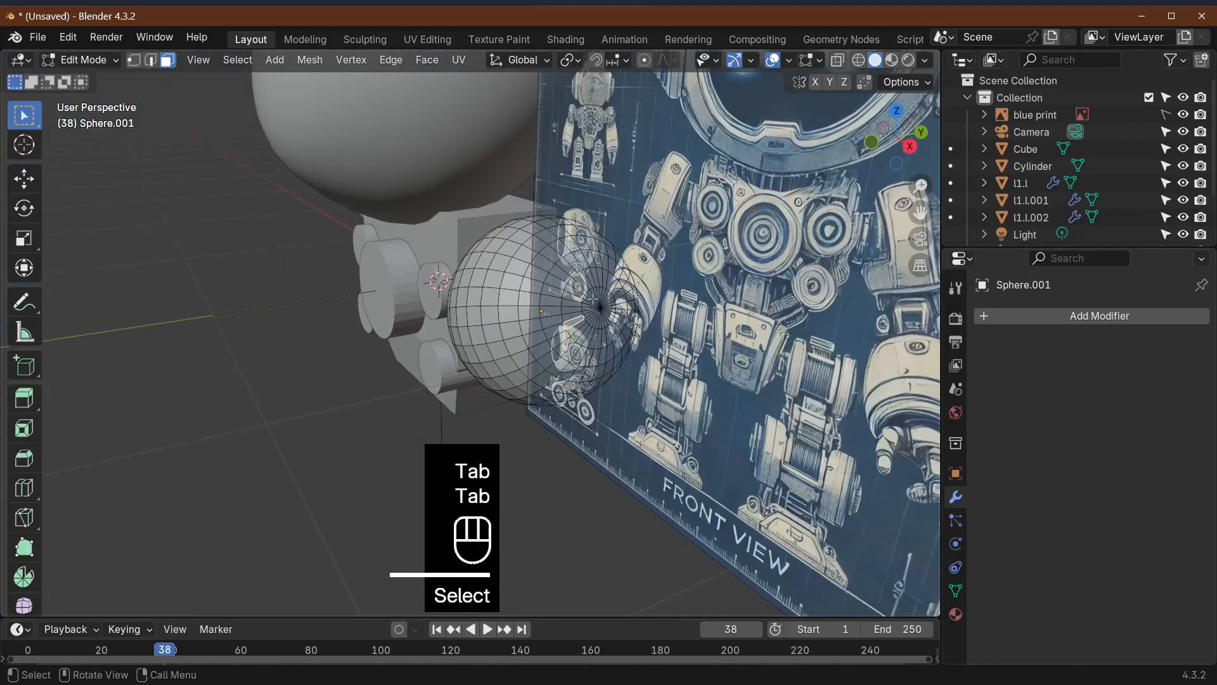
{"action": "left_click", "coordinate": [132, 62]}
{"action": "key", "text": "KP_1"}
{"action": "key", "text": "o"}
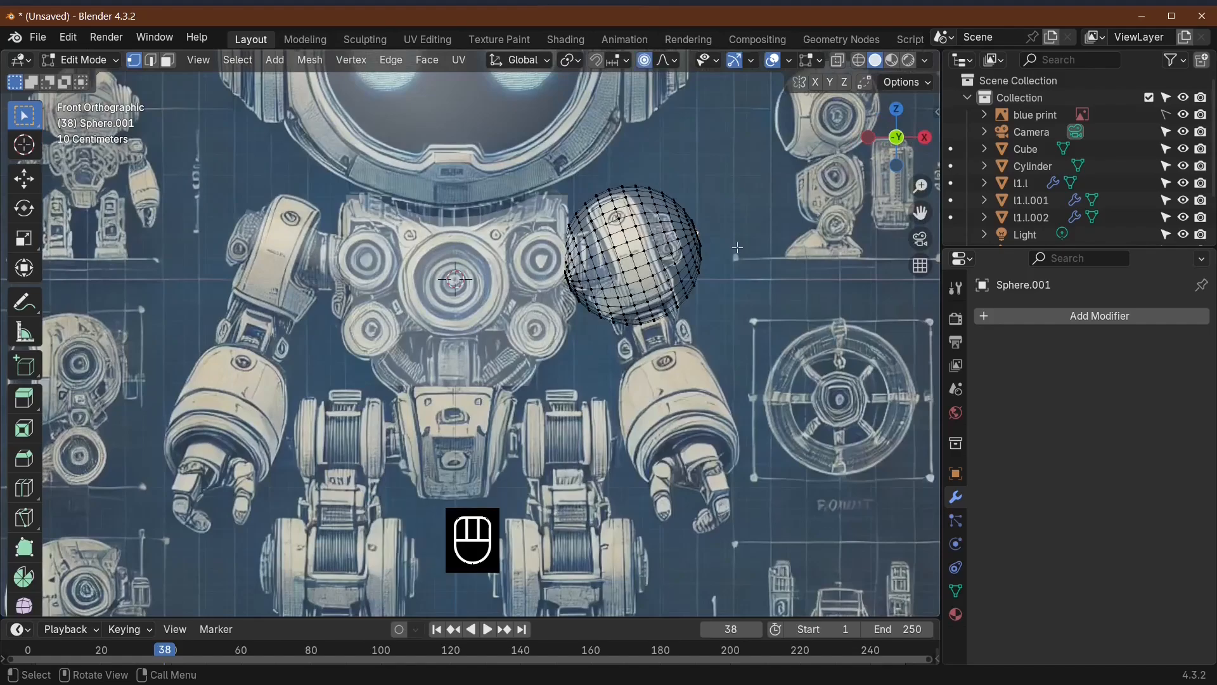
{"action": "key", "text": "g"}
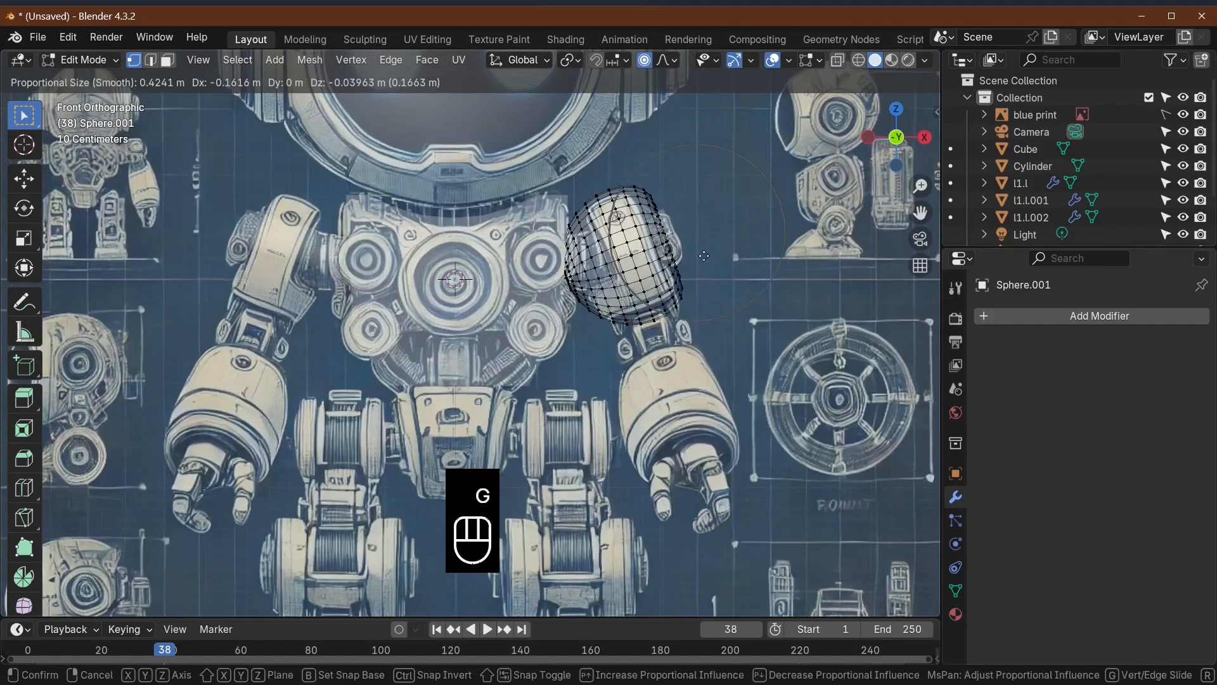
{"action": "left_click", "coordinate": [704, 255]}
Step: Move the sphere's inner pole vertex outward along X with proportional editing to flatten the side facing the torso
{"action": "mouse_move", "coordinate": [582, 302]}
{"action": "middle_mouse_down"}
{"action": "mouse_move", "coordinate": [680, 272]}
{"action": "mouse_move", "coordinate": [578, 305]}
{"action": "middle_mouse_up"}
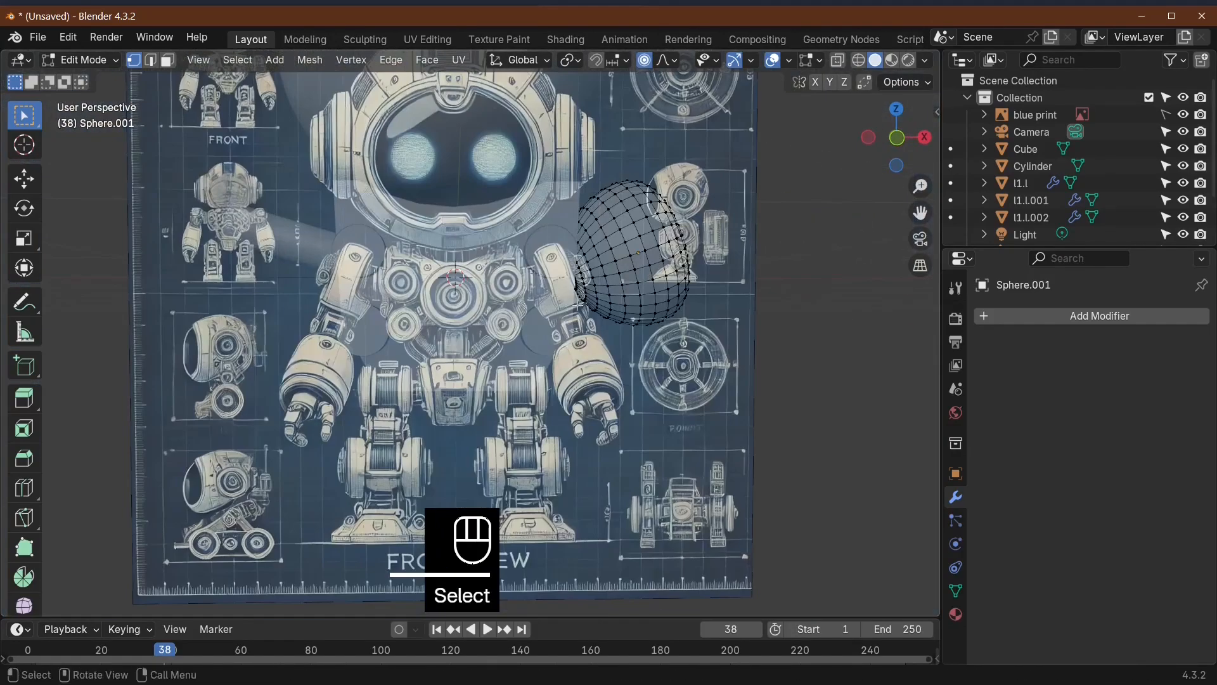
{"action": "scroll", "coordinate": [578, 305], "scroll_direction": "up", "scroll_amount": 4}
{"action": "middle_click_drag", "start_coordinate": [771, 285], "coordinate": [717, 314]}
{"action": "scroll", "coordinate": [717, 314], "scroll_direction": "down", "scroll_amount": 5}
{"action": "key", "text": "KP_1"}
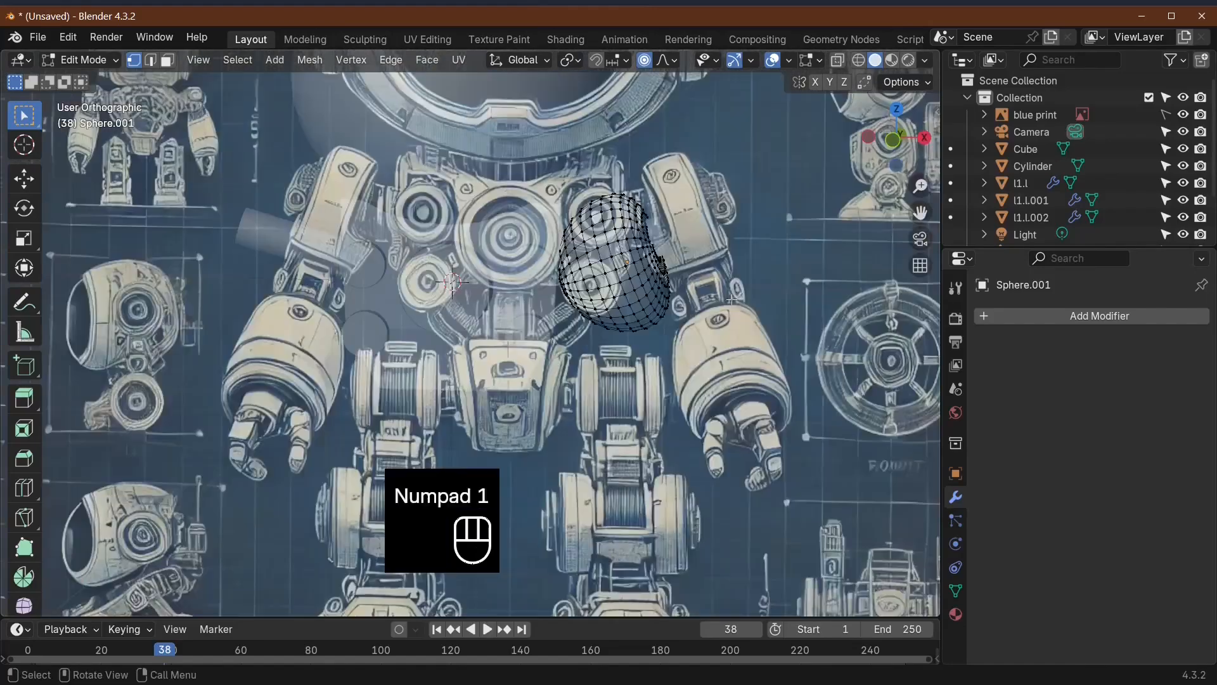
{"action": "key", "text": "g"}
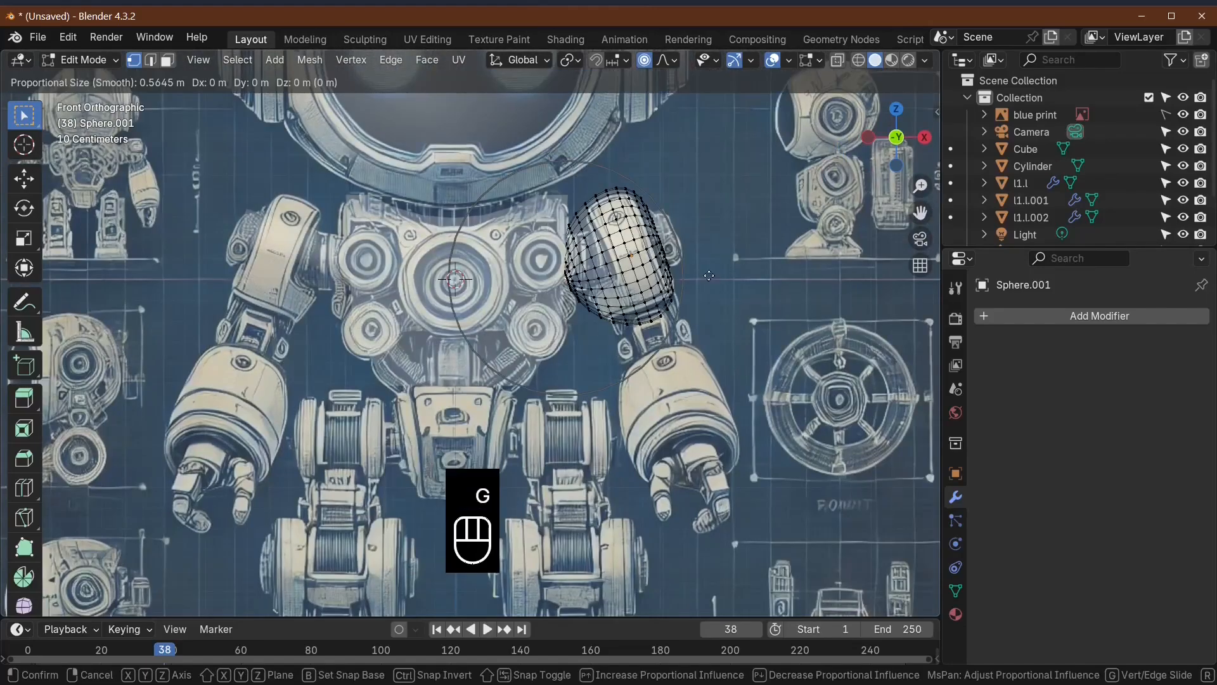
{"action": "key", "text": "x"}
{"action": "left_click", "coordinate": [726, 276]}
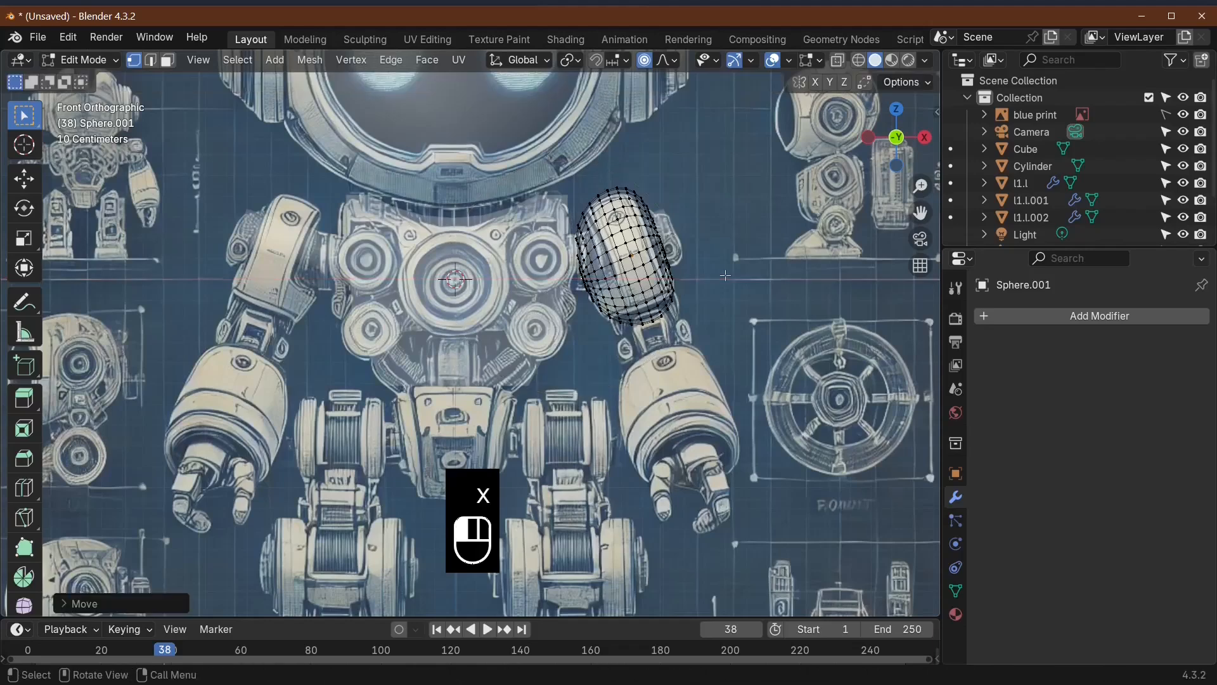
Step: Push the sphere's inner side further in to match the blueprint's upper-arm outline, and return to Object Mode
{"action": "left_click", "coordinate": [638, 278]}
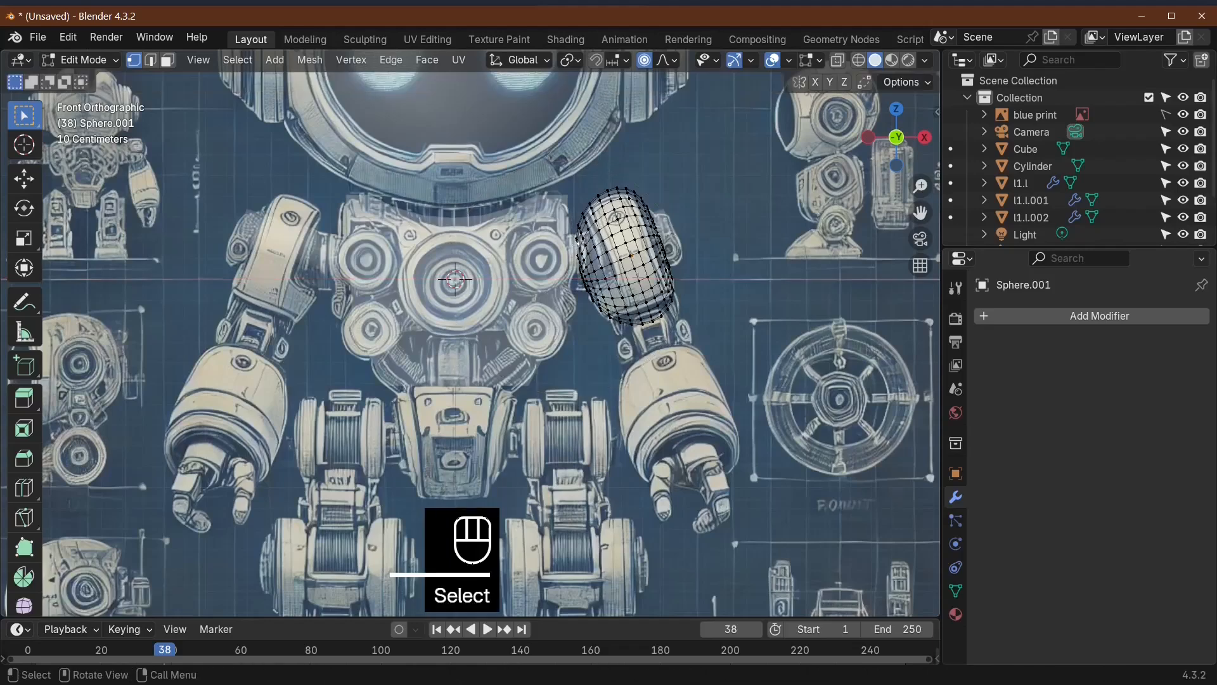
{"action": "key", "text": "g"}
{"action": "left_click", "coordinate": [676, 281]}
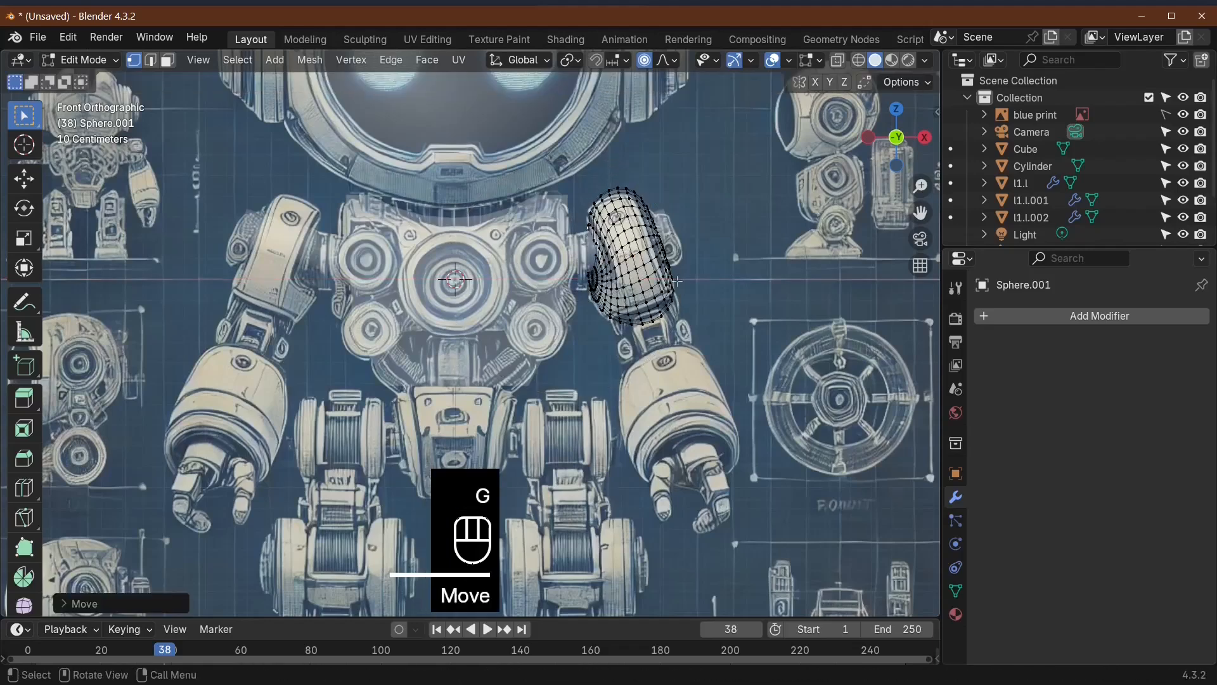
{"action": "key", "text": "Tab"}
{"action": "middle_click_drag", "start_coordinate": [676, 281], "coordinate": [456, 332]}
{"action": "key", "text": "KP_1"}
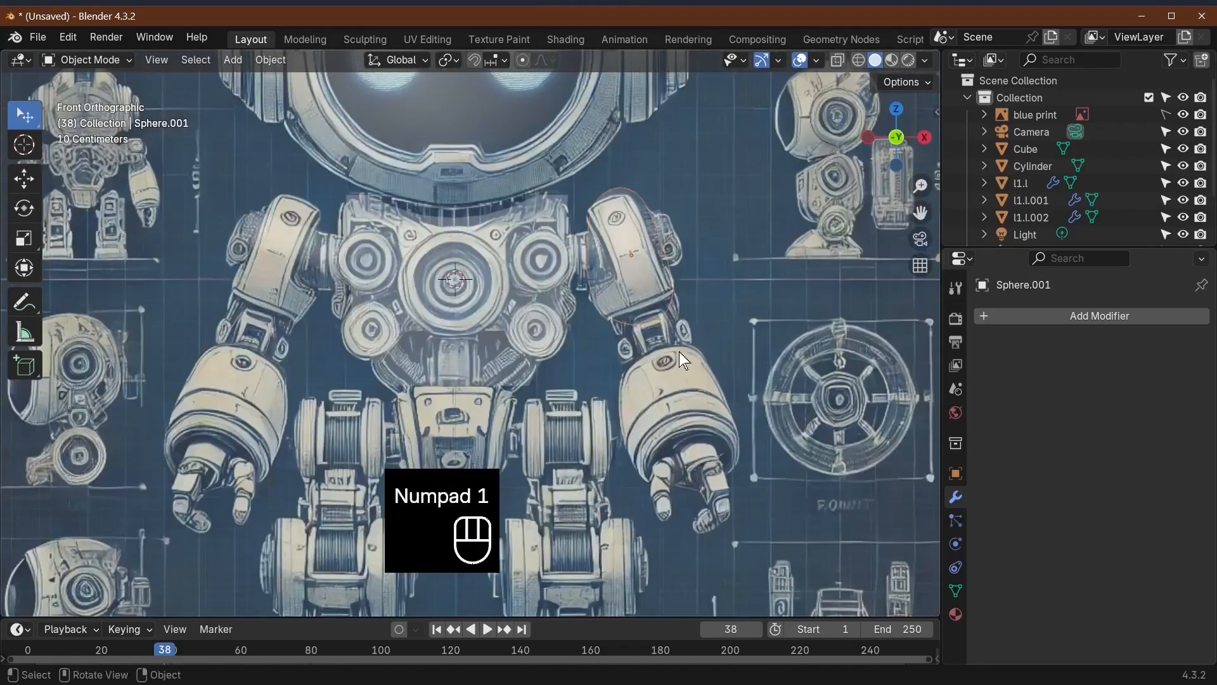
Step: Add a cylinder mesh and scale it down in front view towards the size of the blueprint's forearm
{"action": "left_click", "coordinate": [232, 59]}
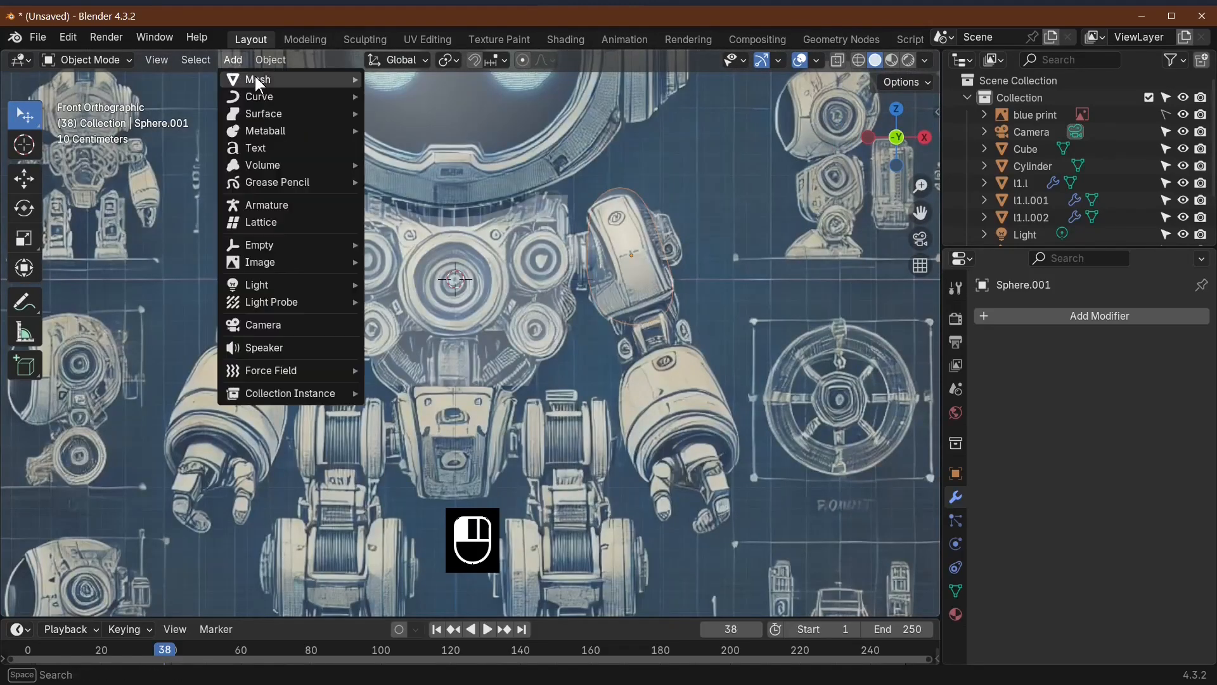
{"action": "mouse_move", "coordinate": [300, 79]}
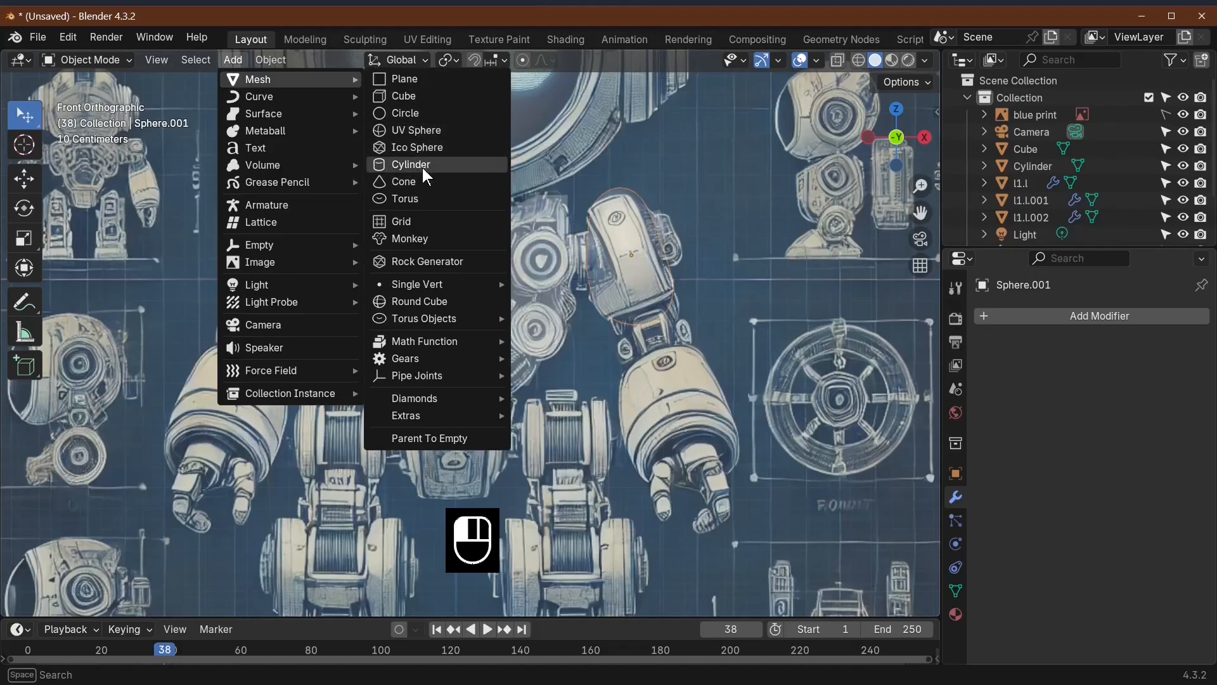
{"action": "left_click", "coordinate": [421, 166]}
{"action": "scroll", "coordinate": [873, 496], "scroll_direction": "down", "scroll_amount": 5}
{"action": "key", "text": "s"}
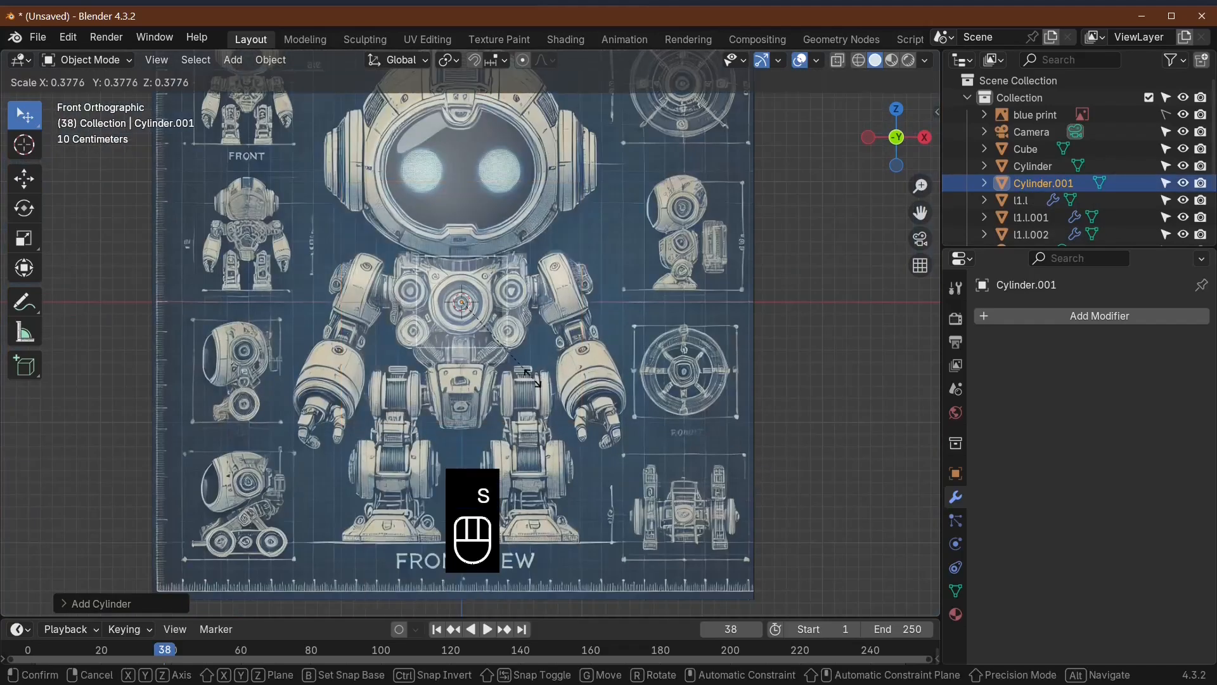
{"action": "left_click", "coordinate": [577, 370]}
Step: Move the new cylinder onto the blueprint's forearm on the +X side and rotate it to follow the arm's slant
{"action": "key", "text": "g"}
{"action": "left_click", "coordinate": [775, 451]}
{"action": "key", "text": "r"}
{"action": "left_click", "coordinate": [752, 391]}
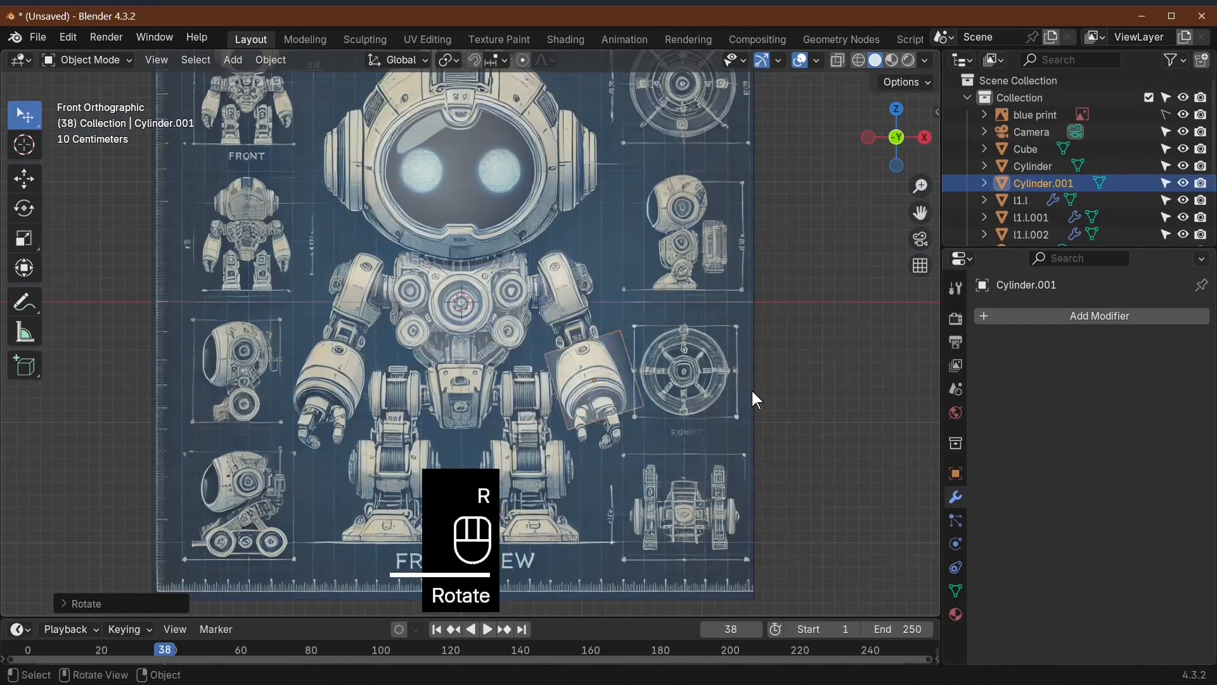
{"action": "middle_click_drag", "start_coordinate": [752, 390], "coordinate": [682, 383]}
{"action": "key", "text": "KP_1"}
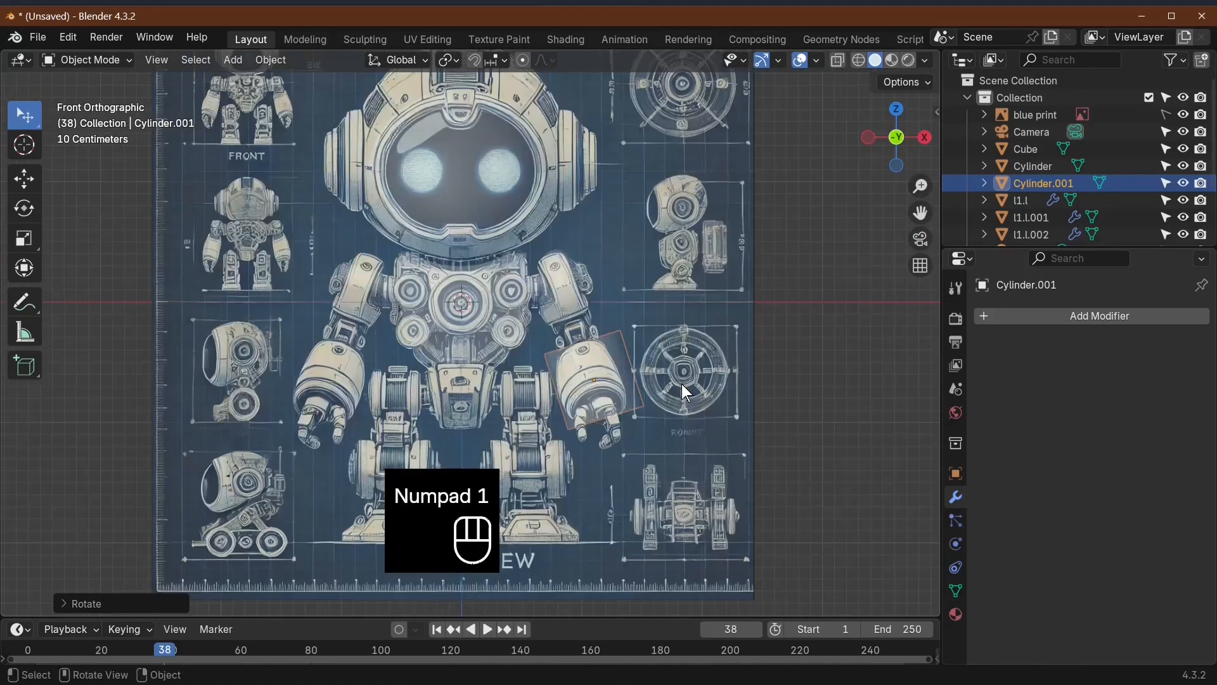
Step: Tilt the forearm cylinder about -50° around X, then scale and rotate it to fit the blueprint's forearm
{"action": "key", "text": "r"}
{"action": "key", "text": "y"}
{"action": "key", "text": "x"}
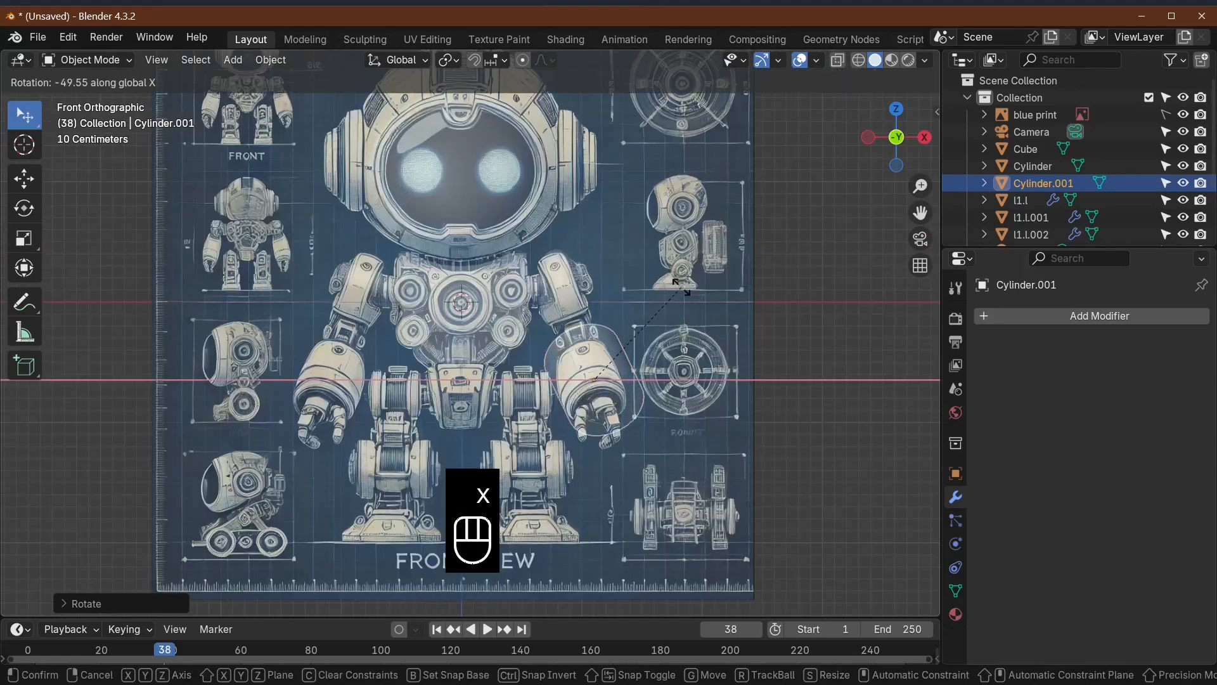
{"action": "left_click", "coordinate": [684, 291]}
{"action": "key", "text": "s"}
{"action": "left_click", "coordinate": [682, 358]}
{"action": "key", "text": "r"}
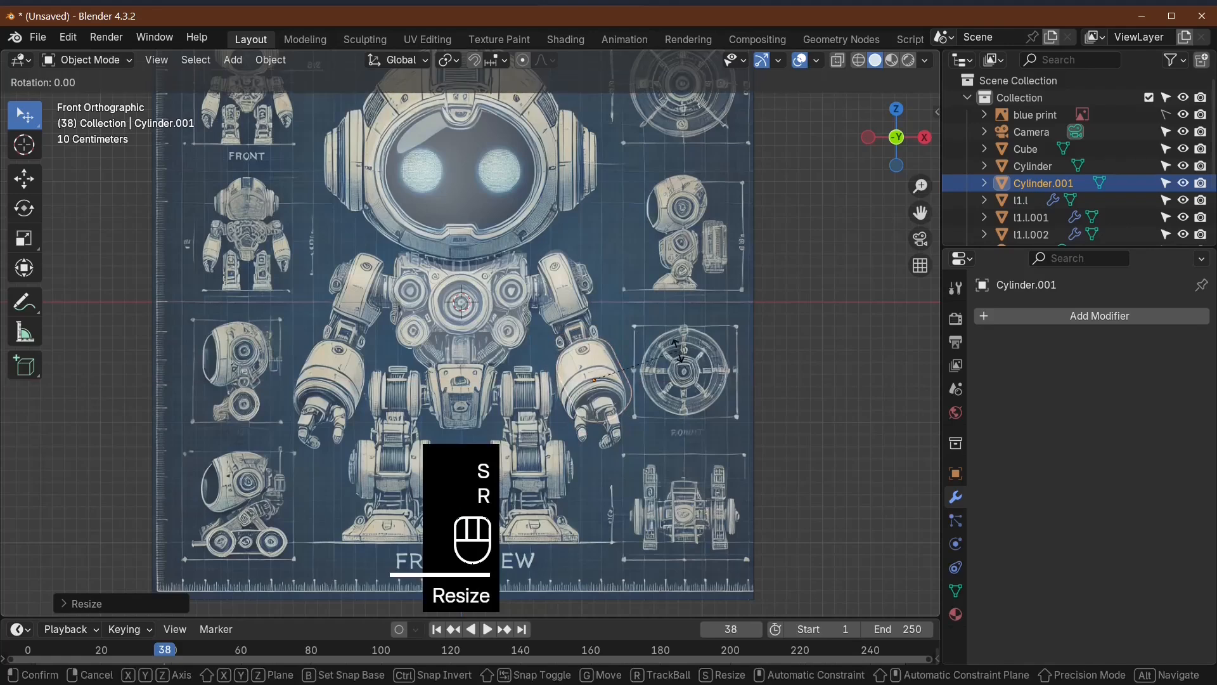
{"action": "left_click", "coordinate": [683, 374]}
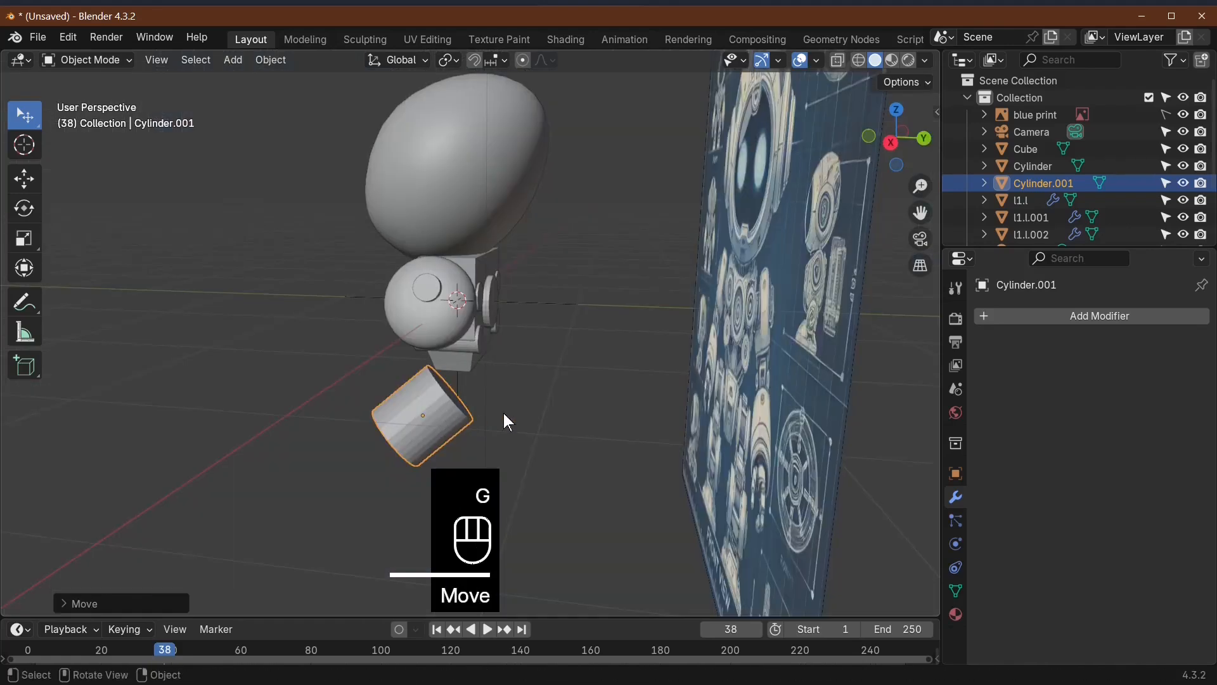
Step: Adjust the forearm cylinder's depth below the shoulder sphere by moving it along Y
{"action": "middle_click_drag", "start_coordinate": [507, 420], "coordinate": [569, 413]}
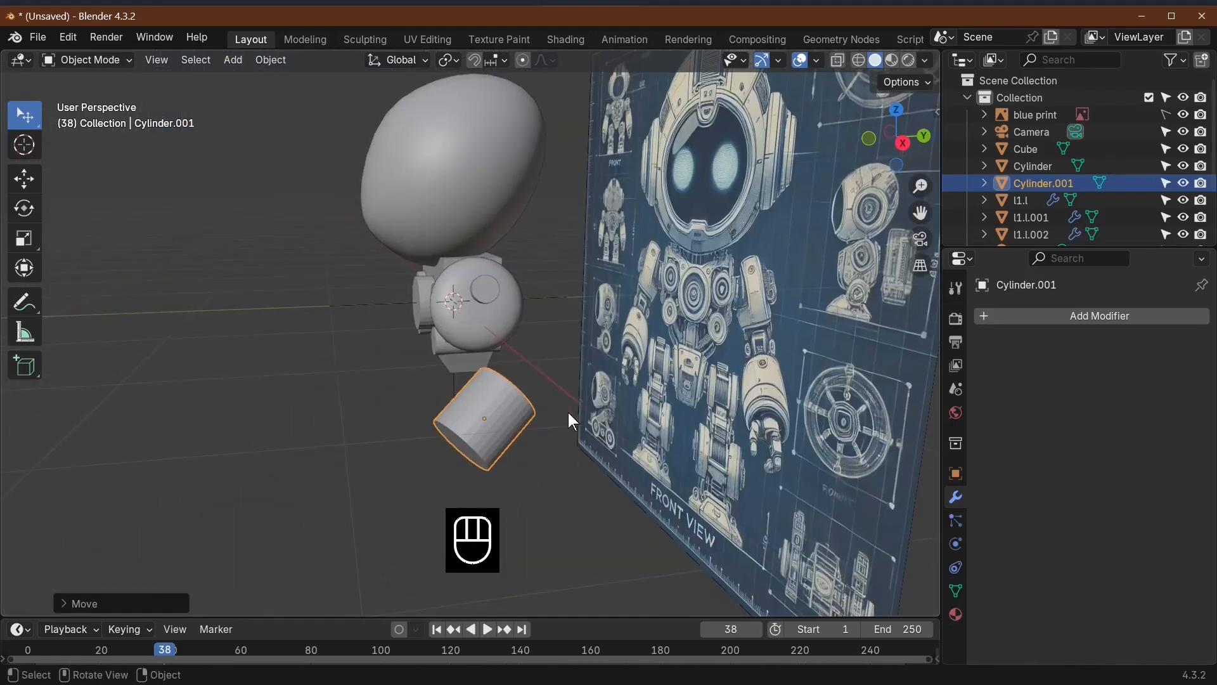
{"action": "key", "text": "g"}
{"action": "key", "text": "y"}
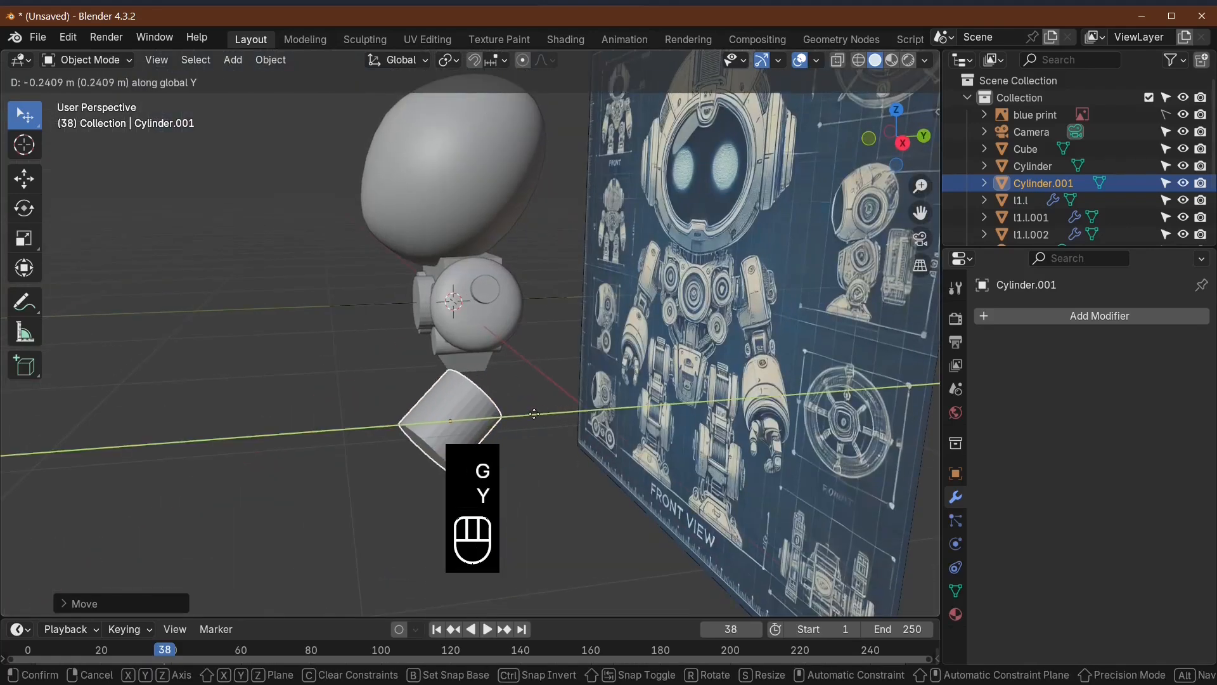
{"action": "left_click", "coordinate": [579, 412]}
Step: Add a Mirror modifier on the X axis to the forearm cylinder, using pivot as the mirror object
{"action": "key", "text": "KP_1"}
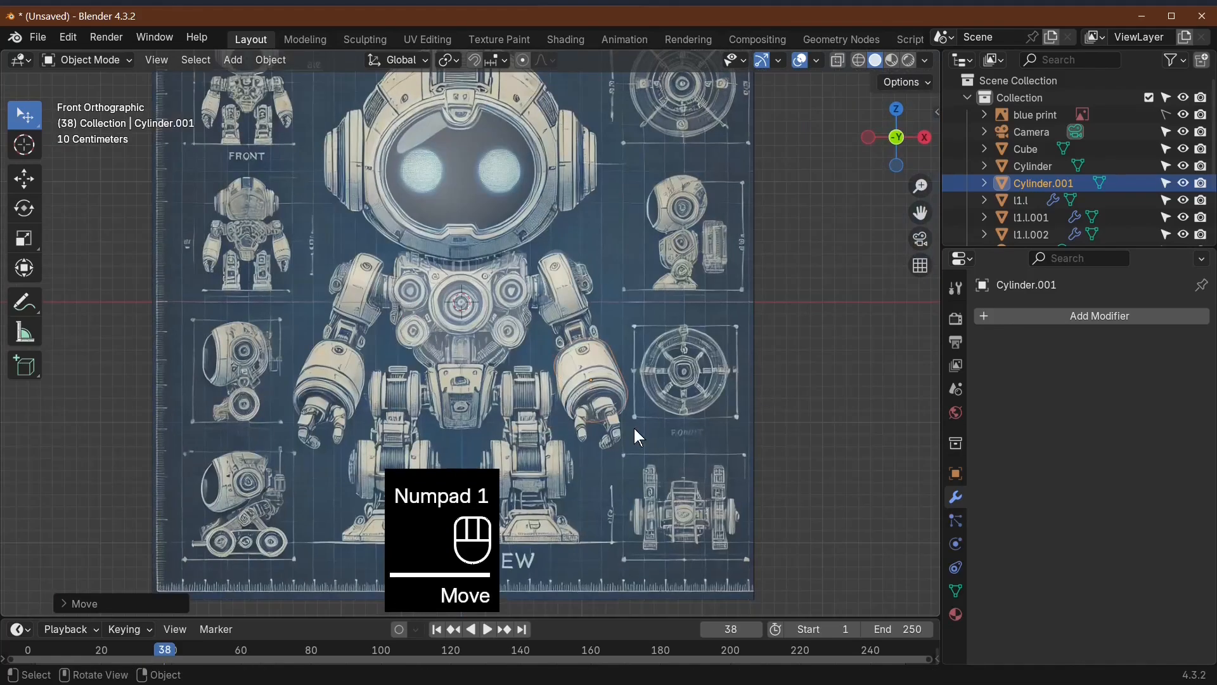
{"action": "mouse_move", "coordinate": [634, 428]}
{"action": "middle_mouse_down"}
{"action": "mouse_move", "coordinate": [577, 467]}
{"action": "mouse_move", "coordinate": [473, 497]}
{"action": "mouse_move", "coordinate": [511, 466]}
{"action": "mouse_move", "coordinate": [565, 452]}
{"action": "mouse_move", "coordinate": [513, 455]}
{"action": "mouse_move", "coordinate": [634, 419]}
{"action": "middle_mouse_up"}
{"action": "left_click", "coordinate": [480, 331]}
{"action": "left_click", "coordinate": [1084, 316]}
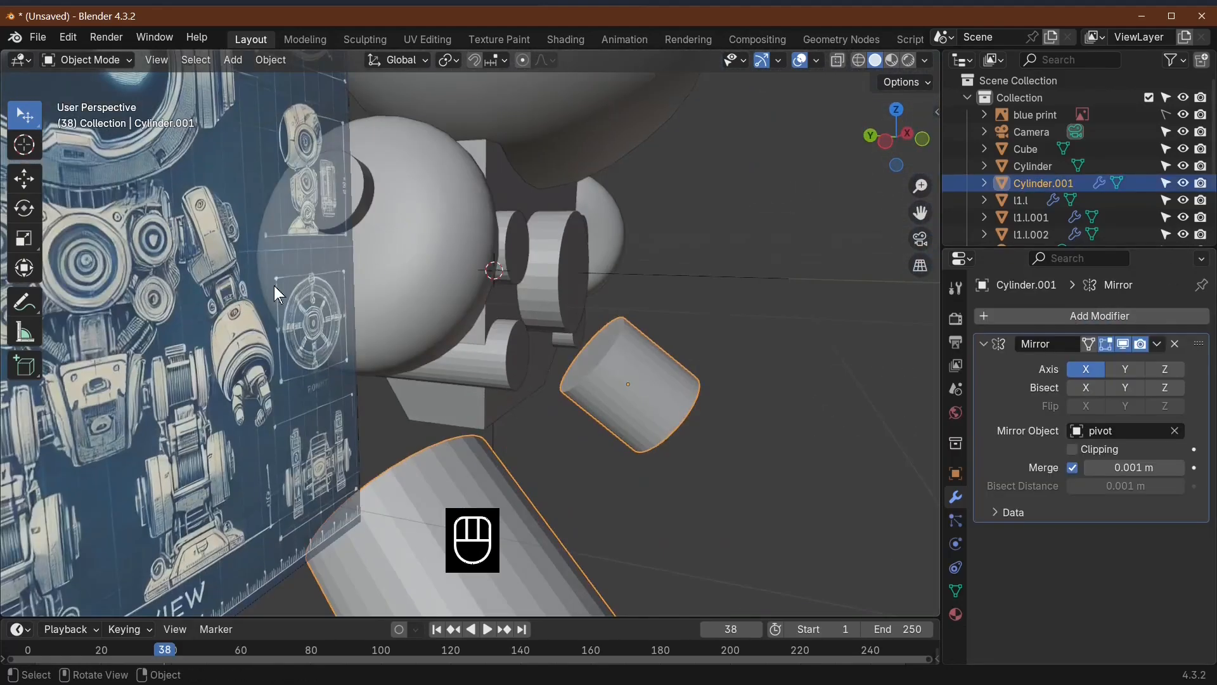
Step: Add a mesh cylinder at the centre of the blueprint while in front view
{"action": "middle_click_drag", "start_coordinate": [457, 373], "coordinate": [549, 463]}
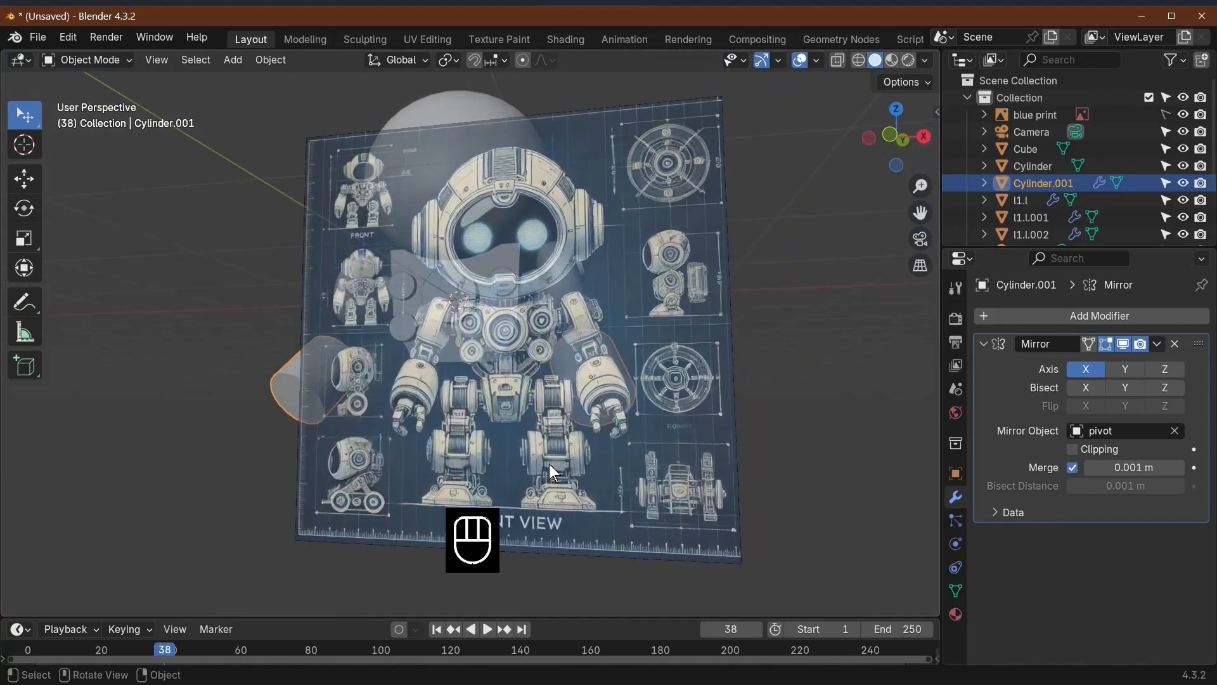
{"action": "key", "text": "KP_1"}
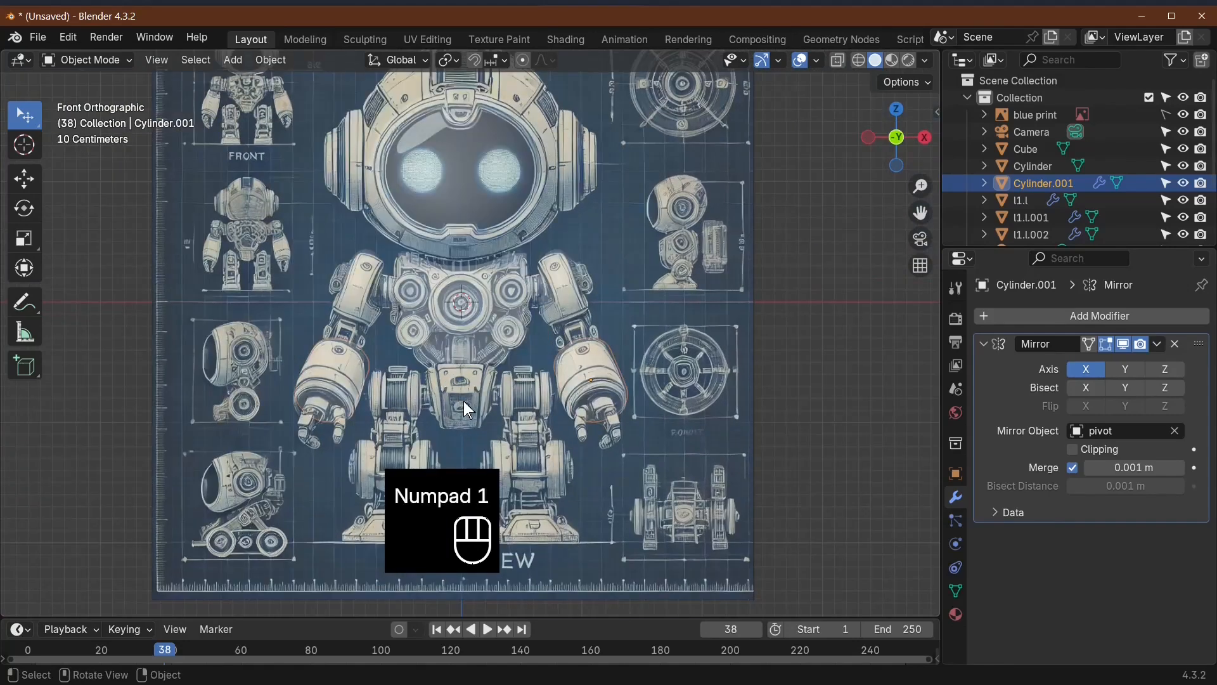
{"action": "left_click", "coordinate": [235, 60]}
{"action": "mouse_move", "coordinate": [275, 82]}
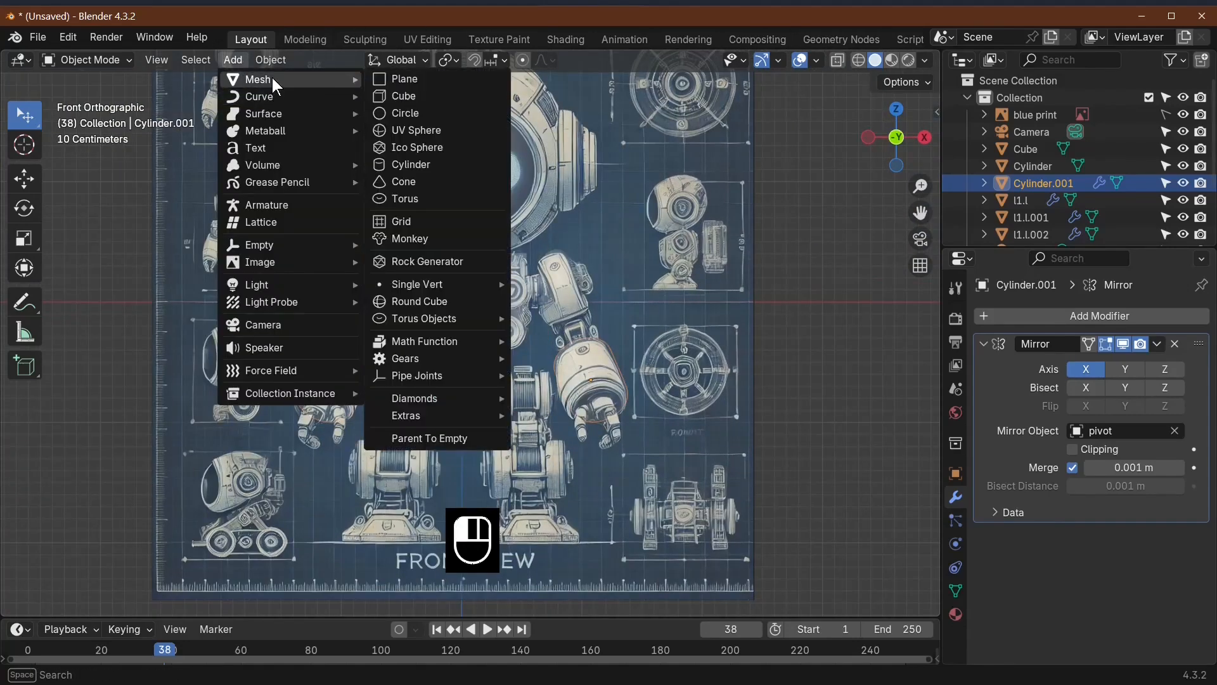
{"action": "left_click", "coordinate": [418, 166]}
{"action": "scroll", "coordinate": [420, 160], "scroll_direction": "down", "scroll_amount": 2}
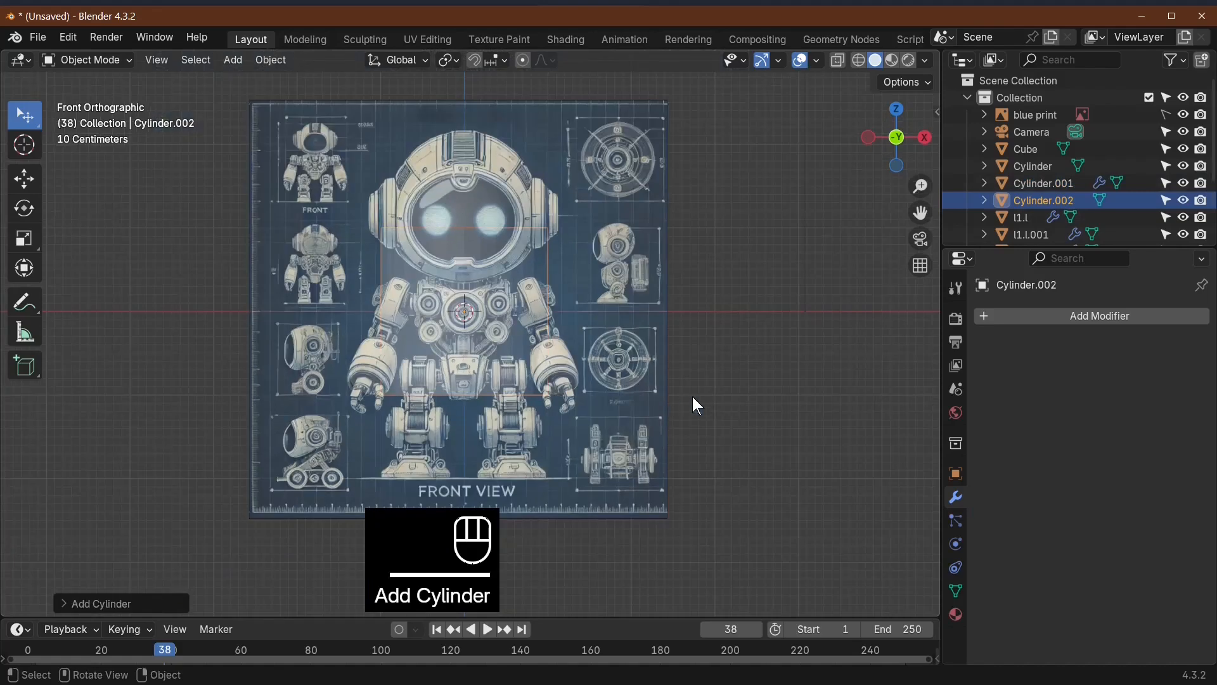
{"action": "middle_click_drag", "start_coordinate": [697, 406], "coordinate": [596, 480]}
{"action": "key", "text": "r"}
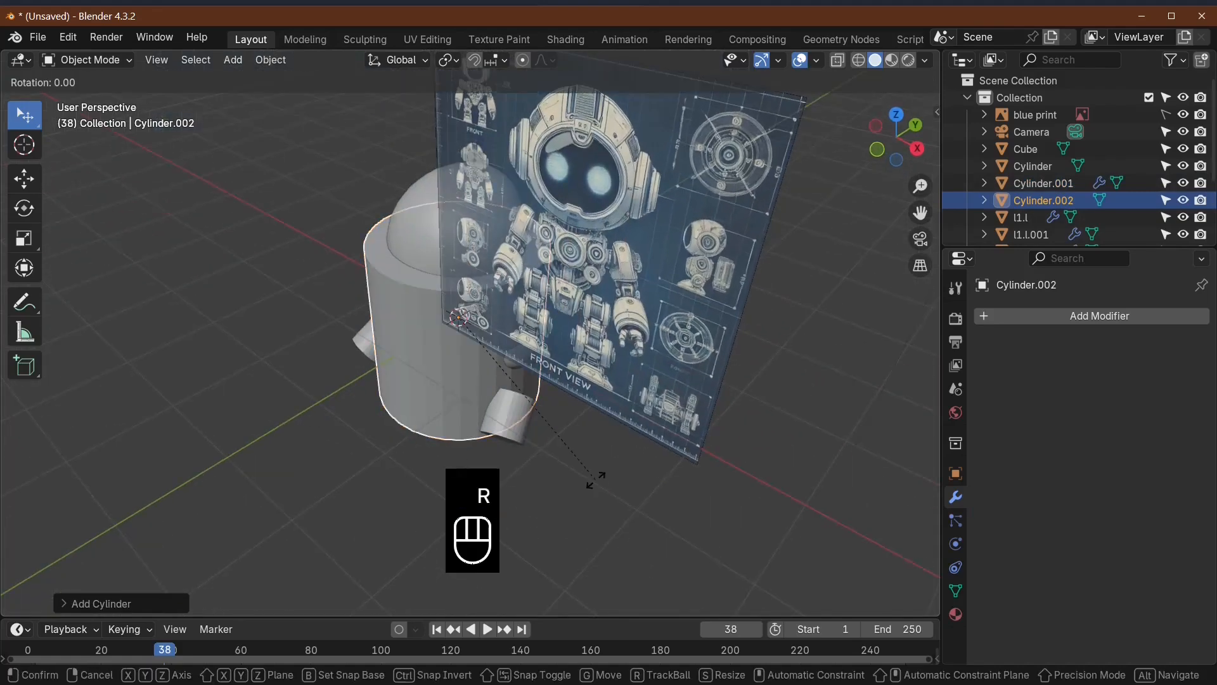
{"action": "key", "text": "x"}
{"action": "key", "text": "KP_9"}
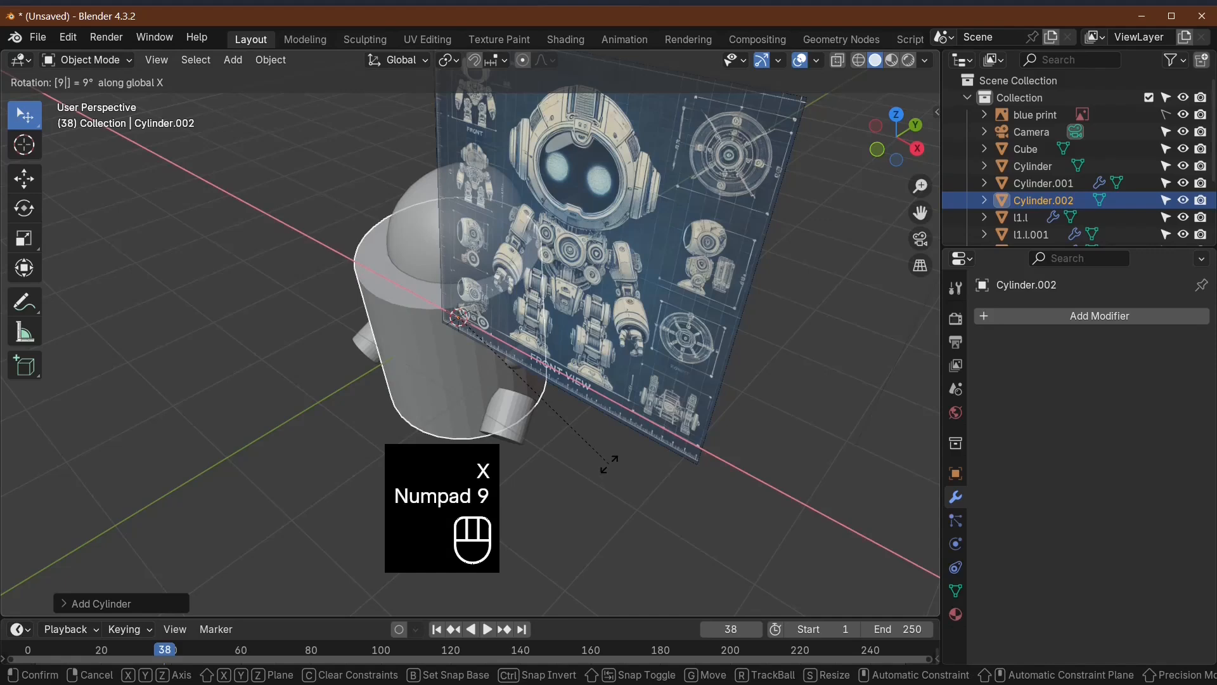
{"action": "key", "text": "ctrl+z"}
{"action": "key", "text": "KP_Enter"}
{"action": "key", "text": "ctrl+z"}
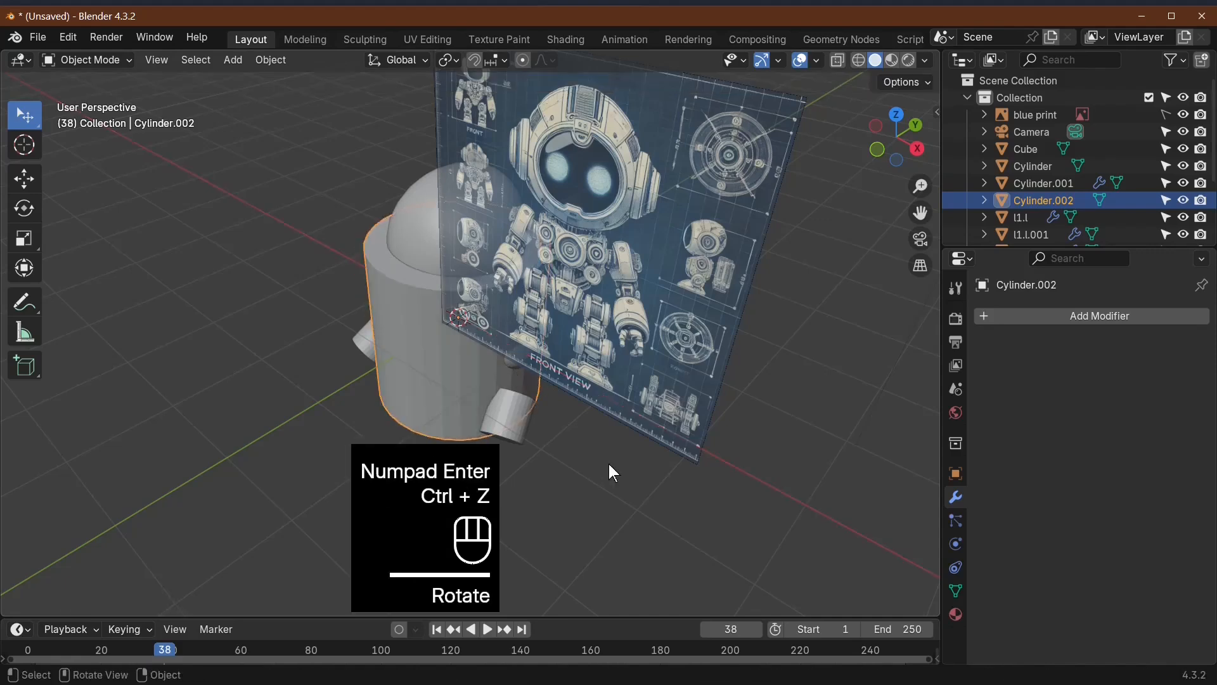
Step: Rotate the new cylinder 90° around the Y axis so it lies horizontally across the robot
{"action": "key", "text": "r"}
{"action": "key", "text": "y"}
{"action": "key", "text": "KP_9"}
{"action": "key", "text": "KP_0"}
{"action": "key", "text": "KP_Enter"}
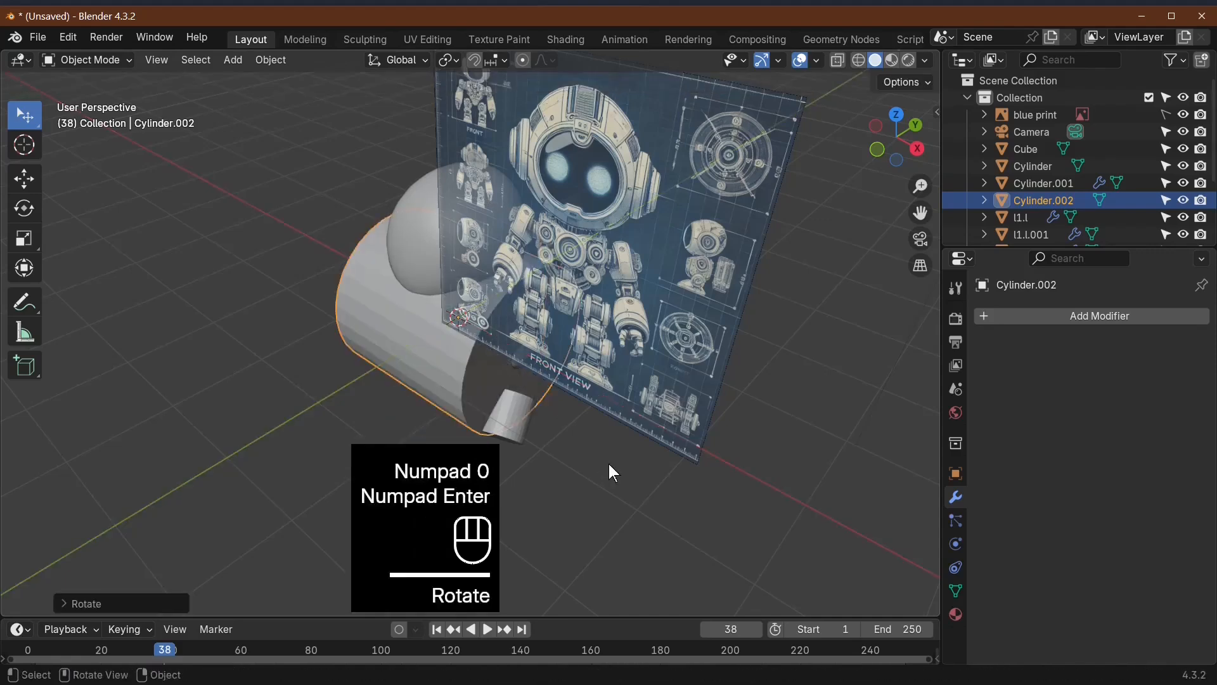
Step: Scale the horizontal cylinder down in front view and move it onto the blueprint's pelvis
{"action": "key", "text": "KP_1"}
{"action": "key", "text": "s"}
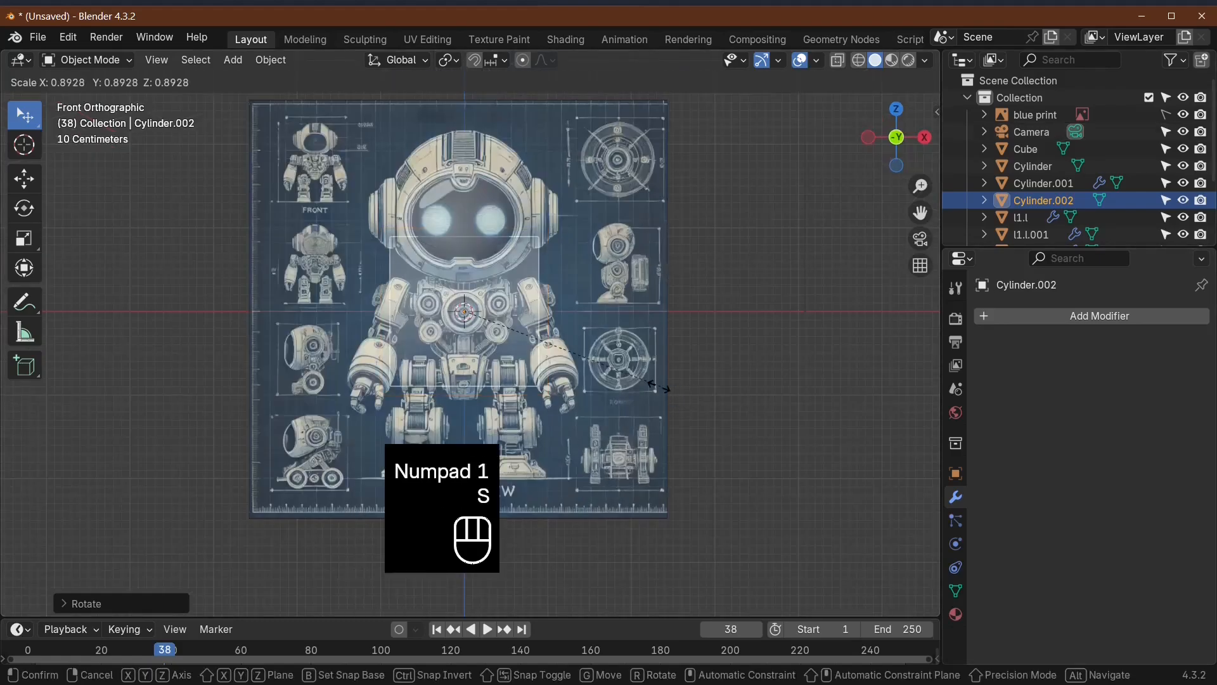
{"action": "left_click", "coordinate": [544, 359]}
{"action": "key", "text": "g"}
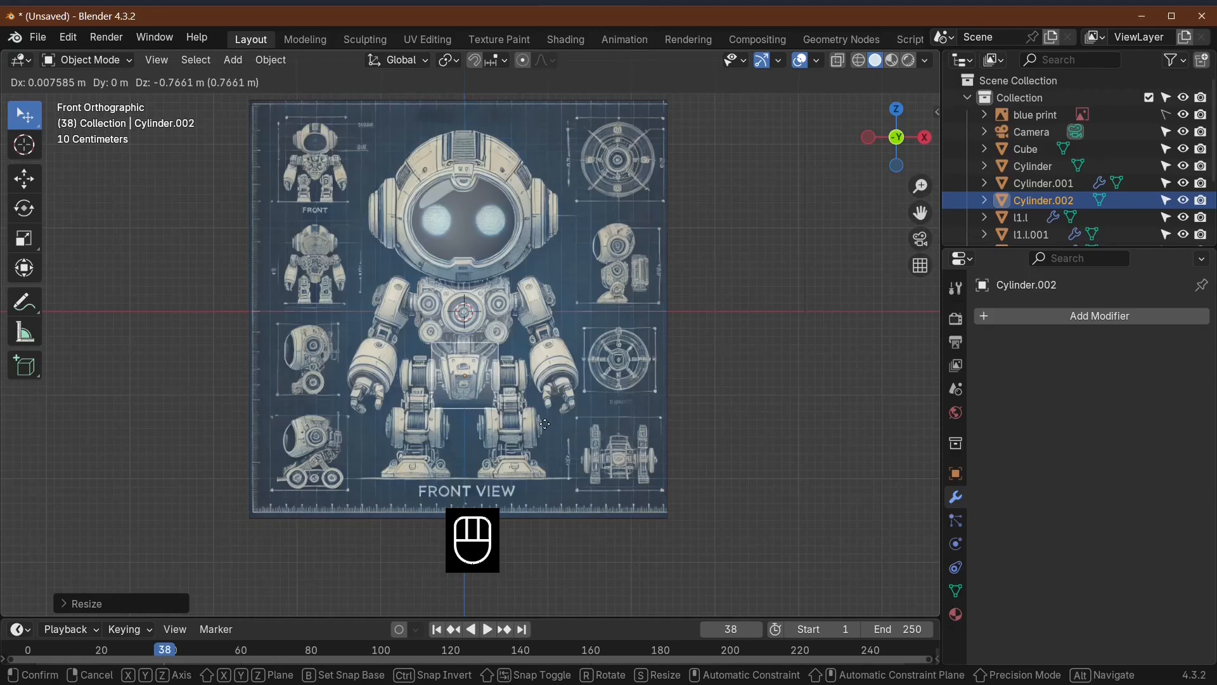
{"action": "left_click", "coordinate": [558, 423]}
{"action": "key", "text": "s"}
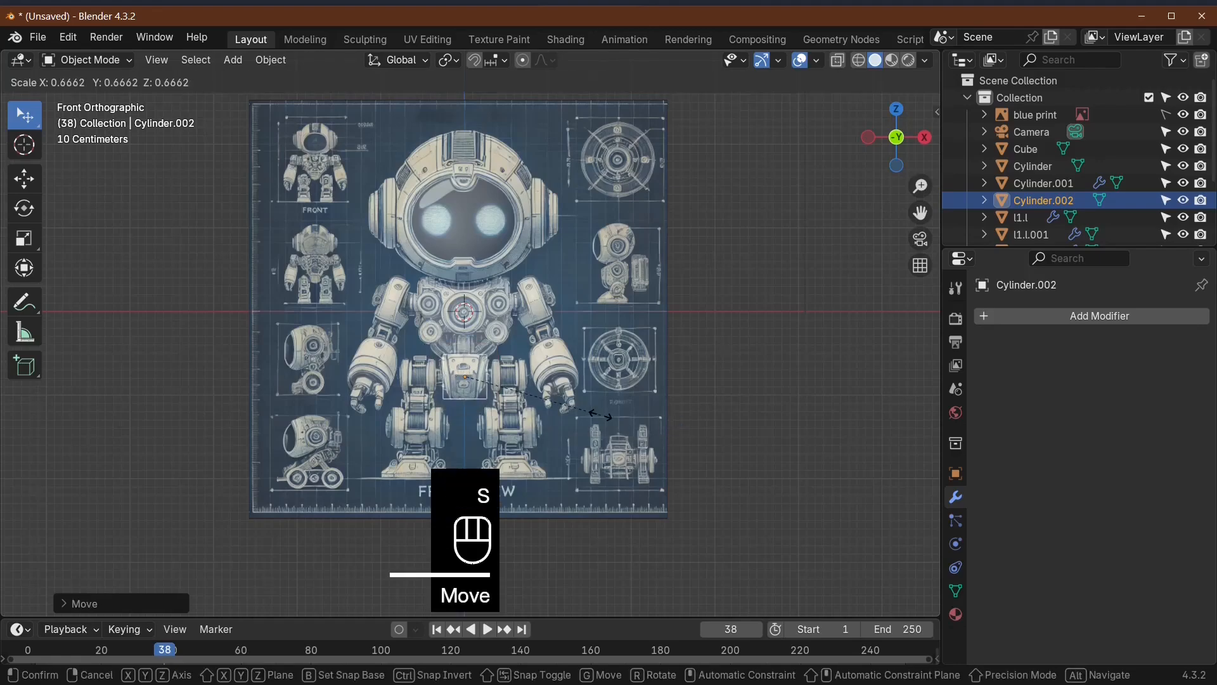
{"action": "left_click", "coordinate": [612, 419]}
Step: Select the two middle faces on the underside of the pelvis cylinder in face mode
{"action": "scroll", "coordinate": [622, 458], "scroll_direction": "up", "scroll_amount": 4}
{"action": "middle_click_drag", "start_coordinate": [622, 458], "coordinate": [506, 250]}
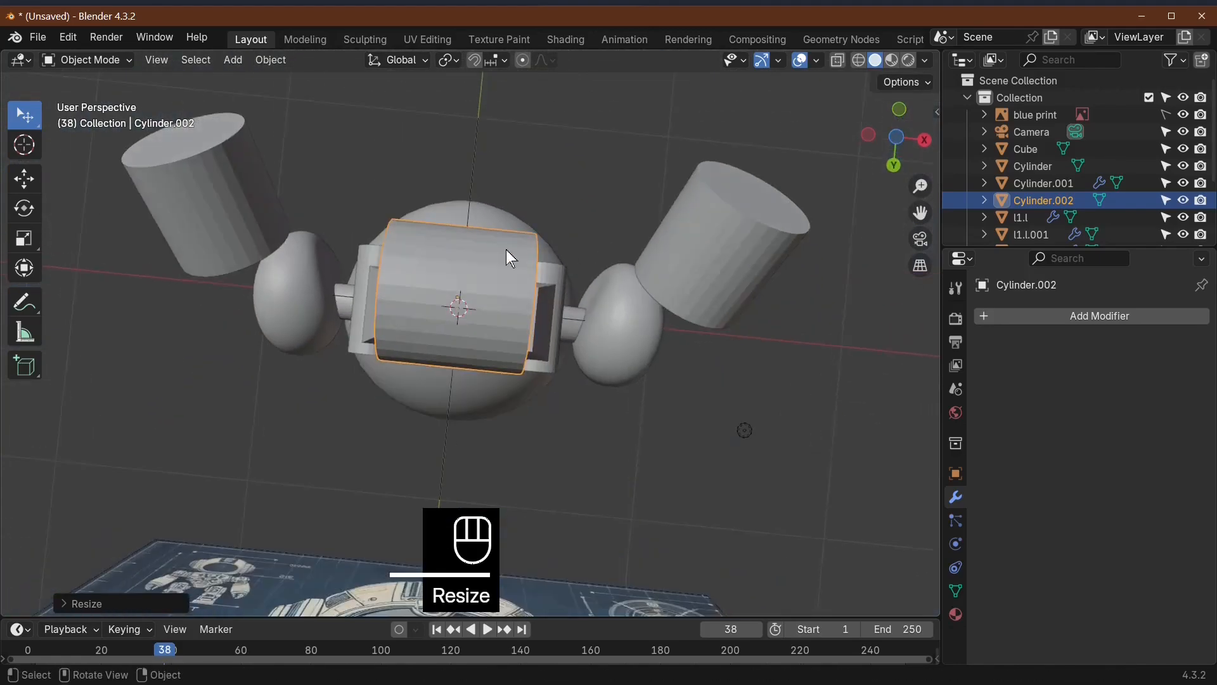
{"action": "key", "text": "Tab"}
{"action": "left_click", "coordinate": [286, 154]}
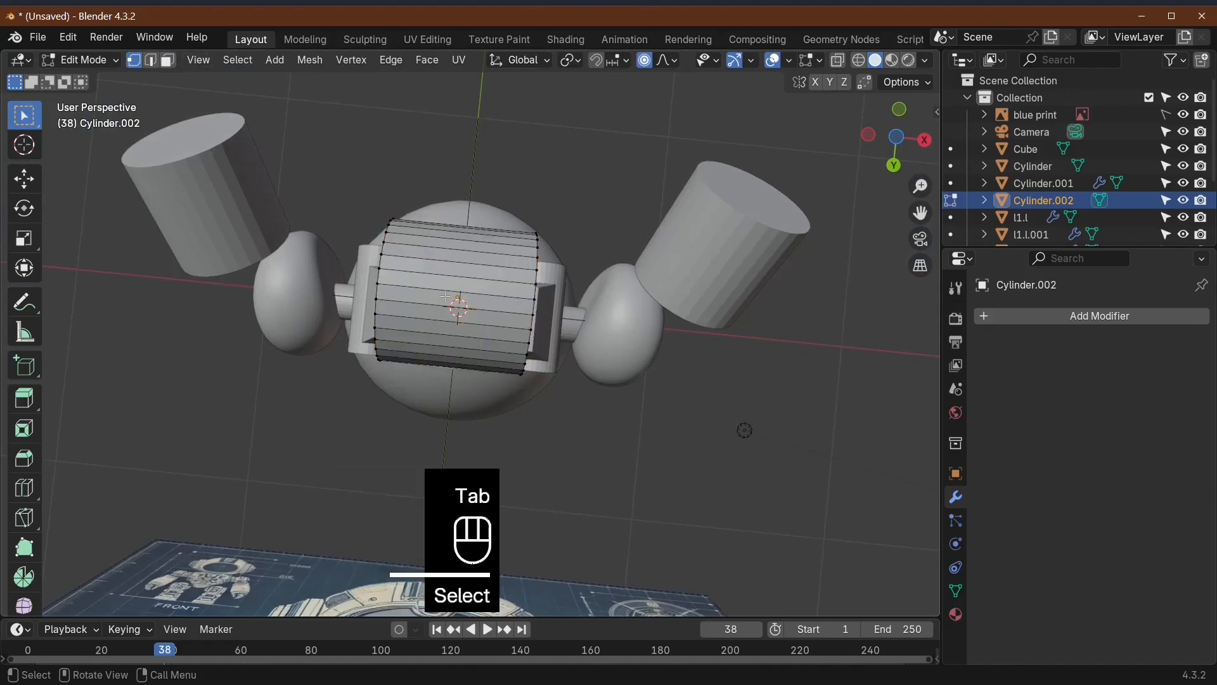
{"action": "middle_click_drag", "start_coordinate": [445, 297], "coordinate": [483, 370]}
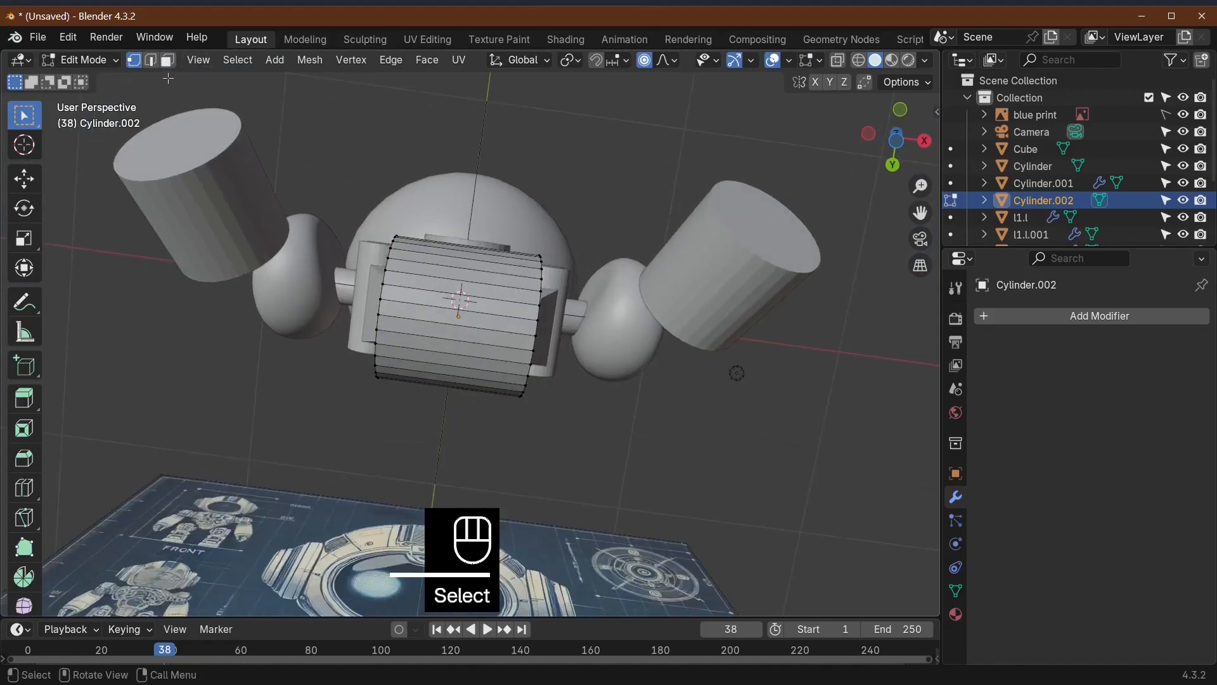
{"action": "key", "text": "3"}
{"action": "key", "text": "ctrl+KP_7"}
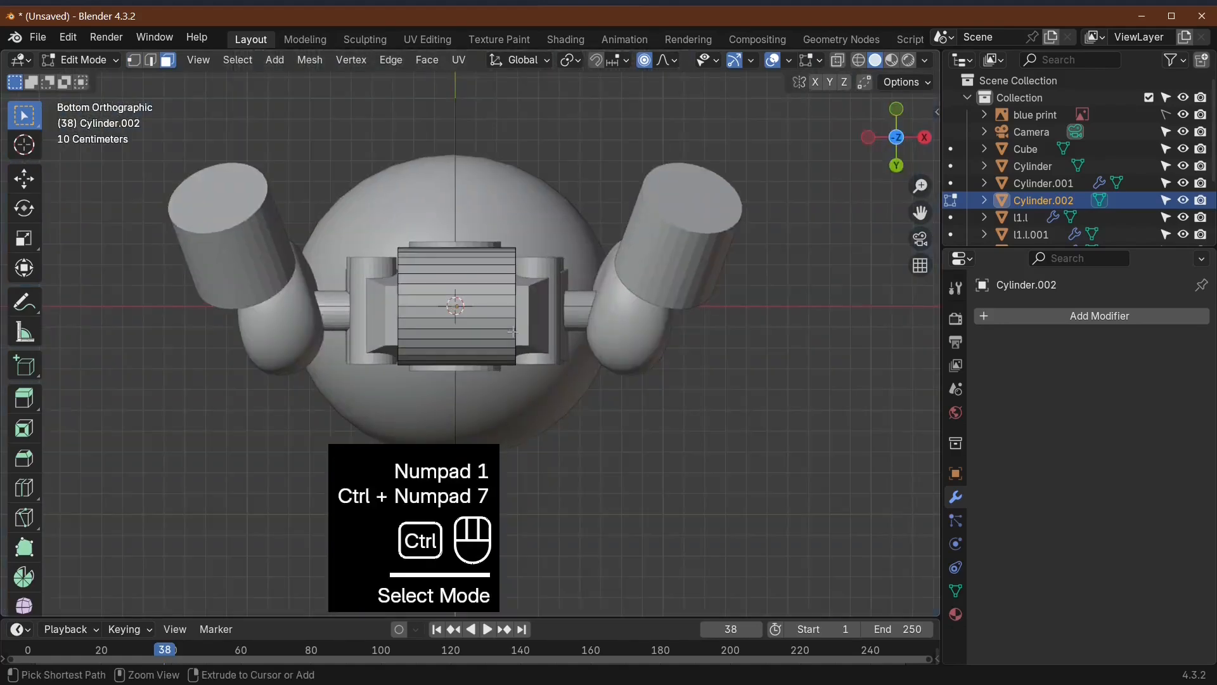
{"action": "left_click", "coordinate": [427, 313], "text": "shift"}
{"action": "left_click", "coordinate": [426, 312]}
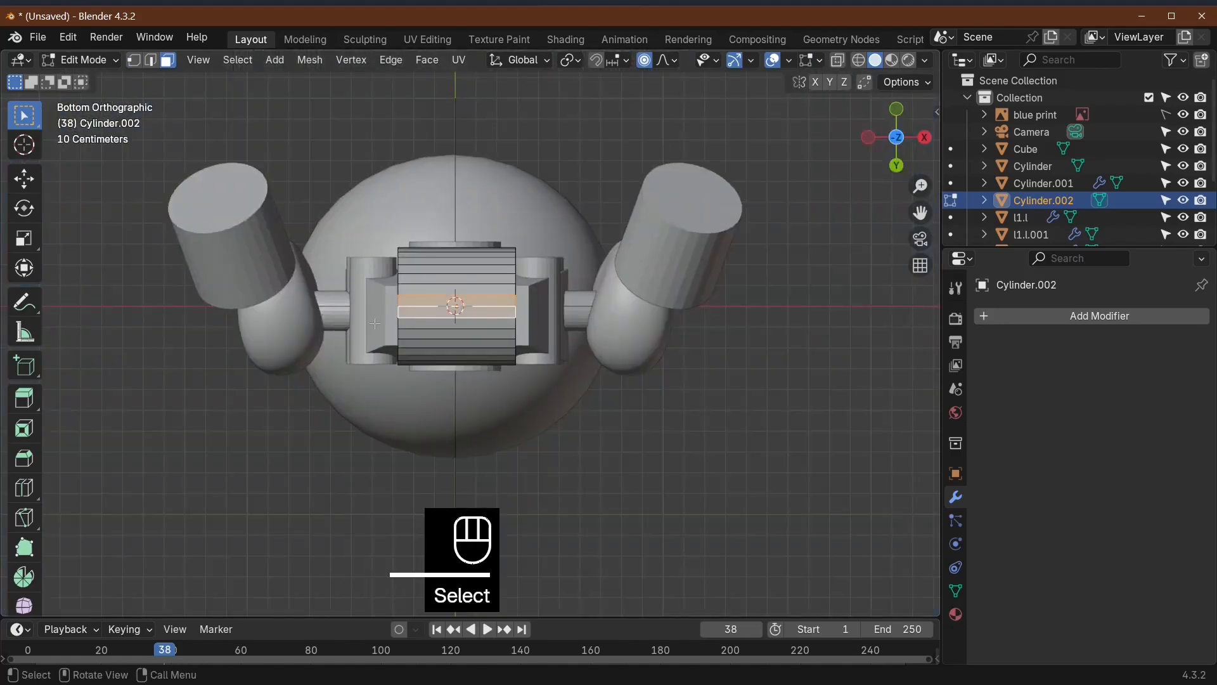
Step: Scale the selected bottom faces along X to about 0.6 with smooth proportional editing to taper the pelvis, and return to Object Mode
{"action": "key", "text": "KP_1"}
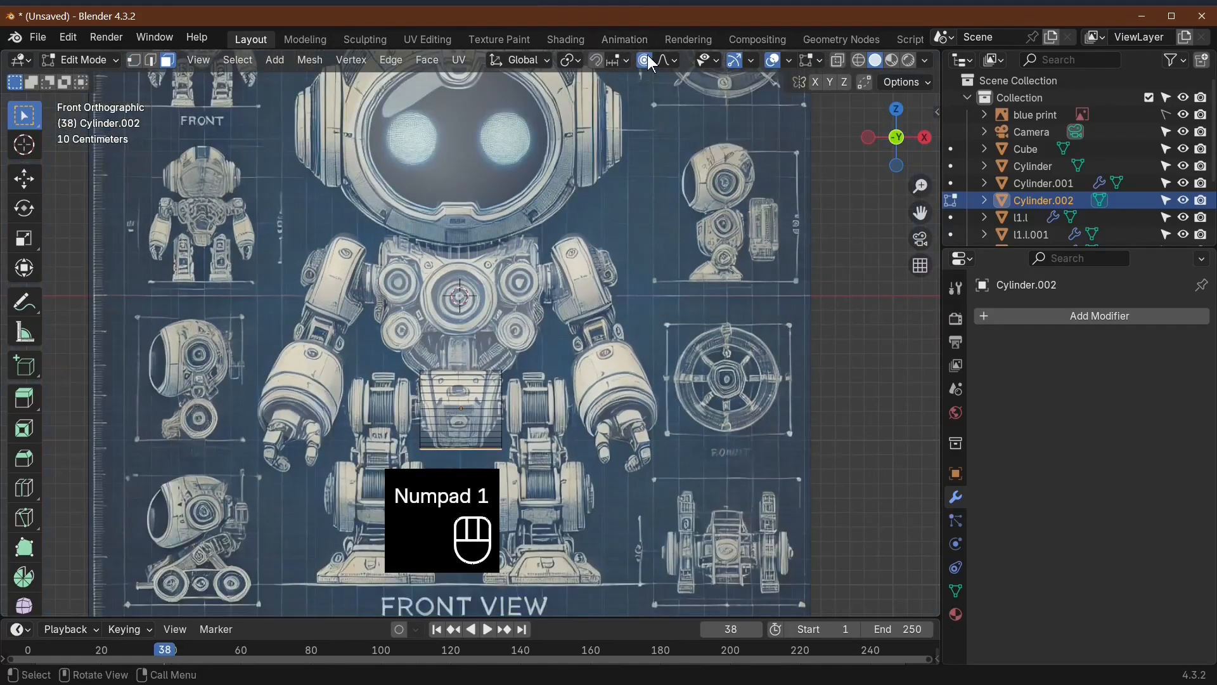
{"action": "key", "text": "s"}
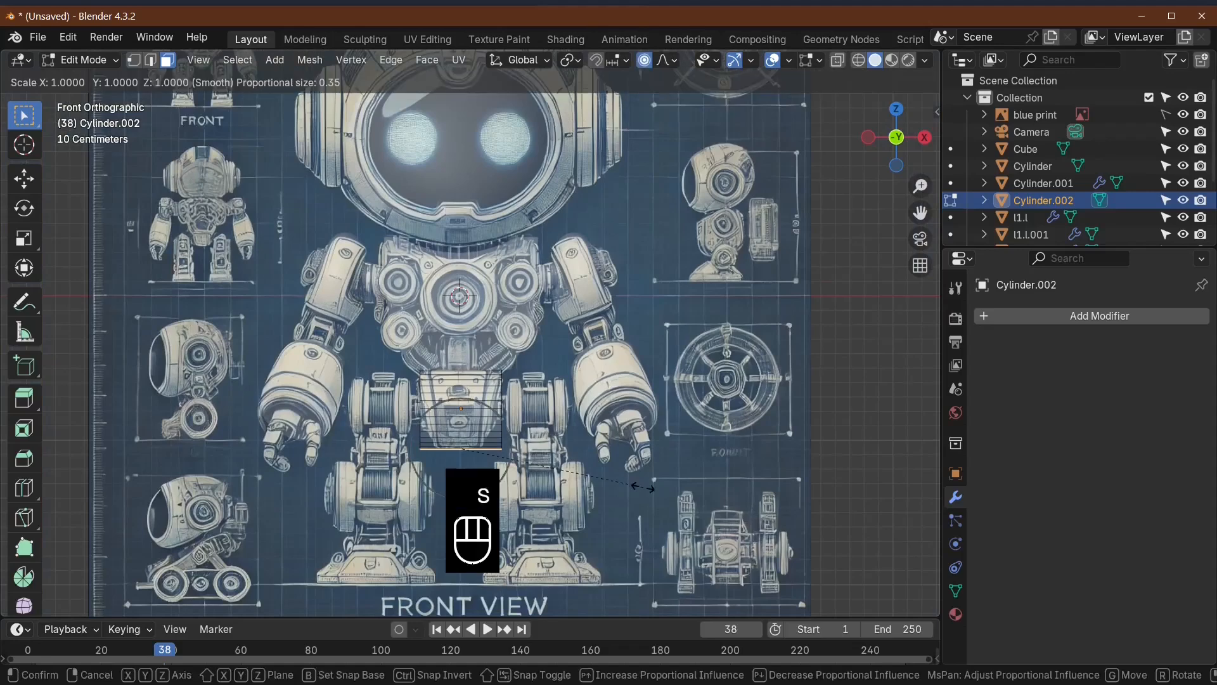
{"action": "key", "text": "x"}
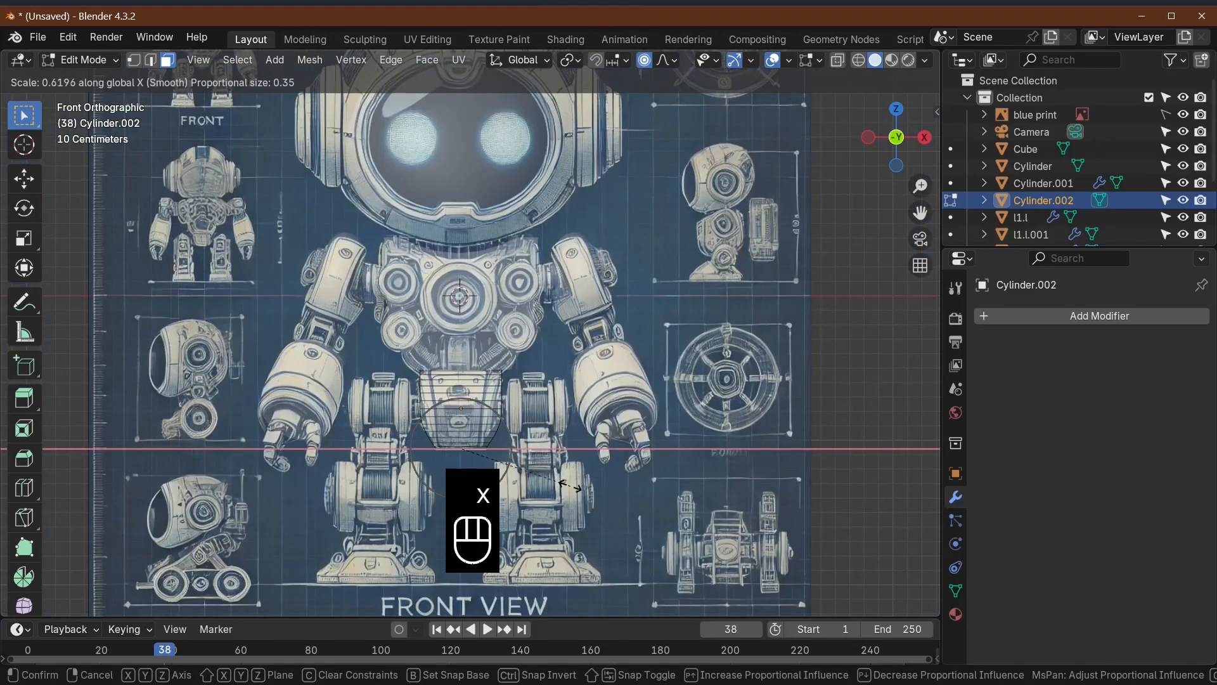
{"action": "scroll", "coordinate": [575, 483], "scroll_direction": "down", "scroll_amount": 5}
{"action": "left_click", "coordinate": [575, 483]}
{"action": "key", "text": "Tab"}
{"action": "middle_click_drag", "start_coordinate": [664, 480], "coordinate": [565, 503]}
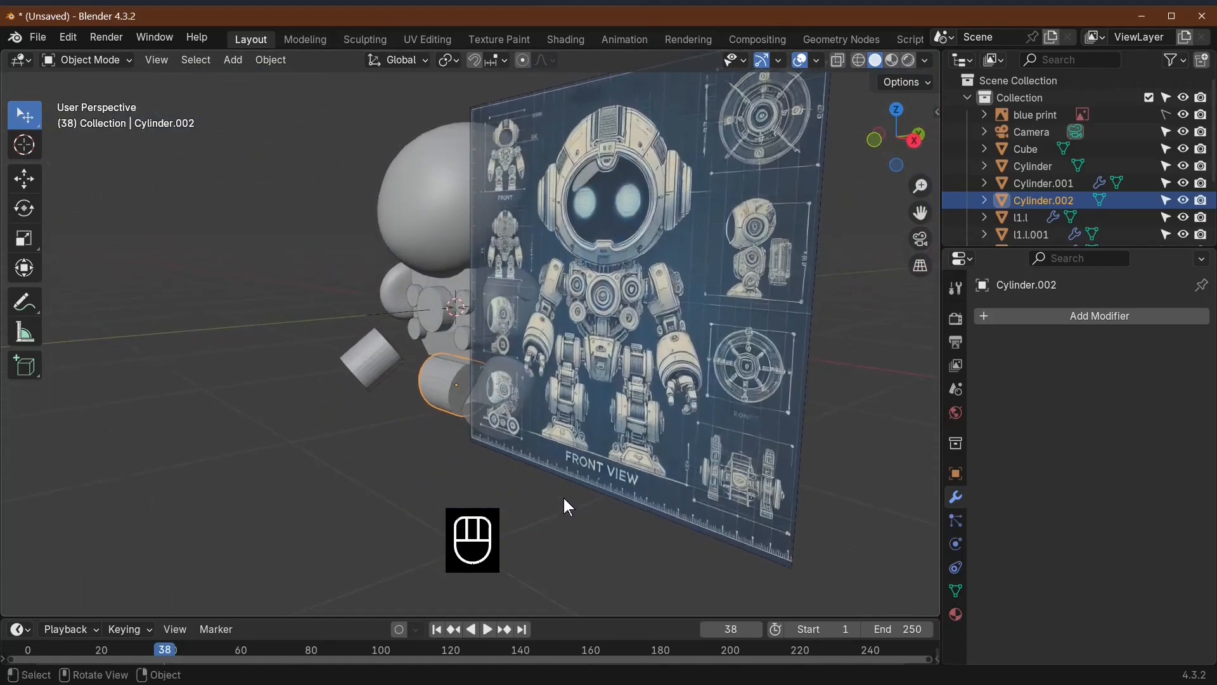
Step: Add another mesh cylinder for the hip joint and rotate it 90° around the Y axis
{"action": "key", "text": "KP_1"}
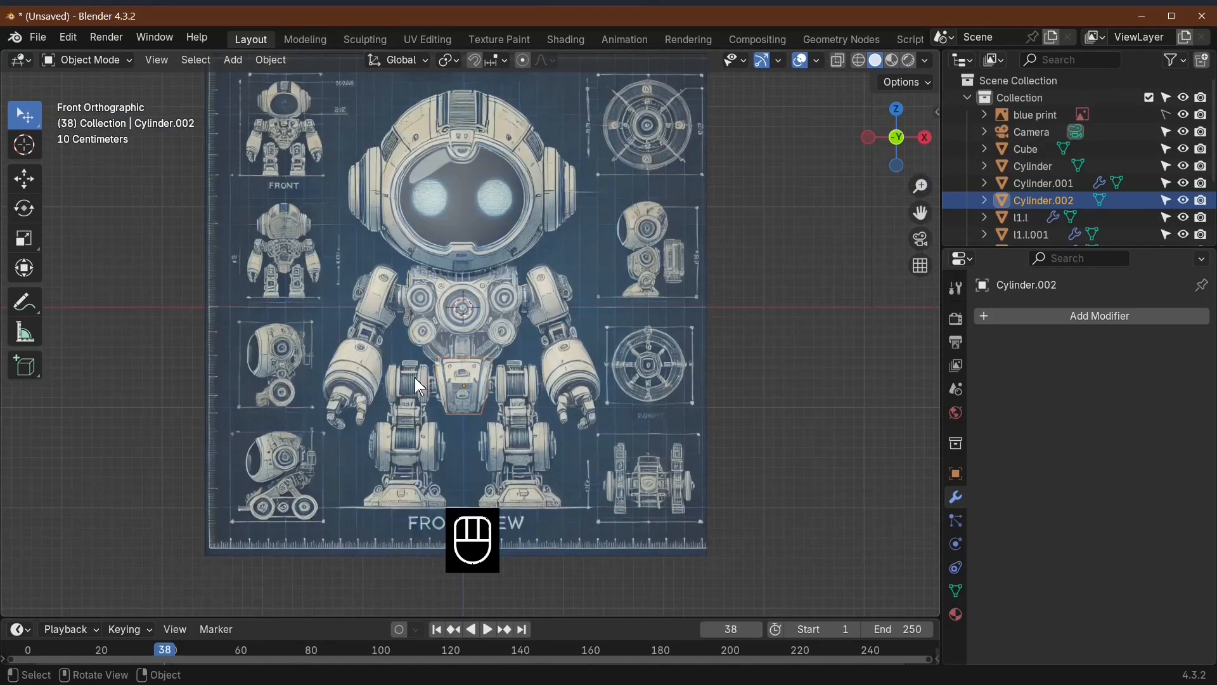
{"action": "key", "text": "Tab"}
{"action": "key", "text": "Tab"}
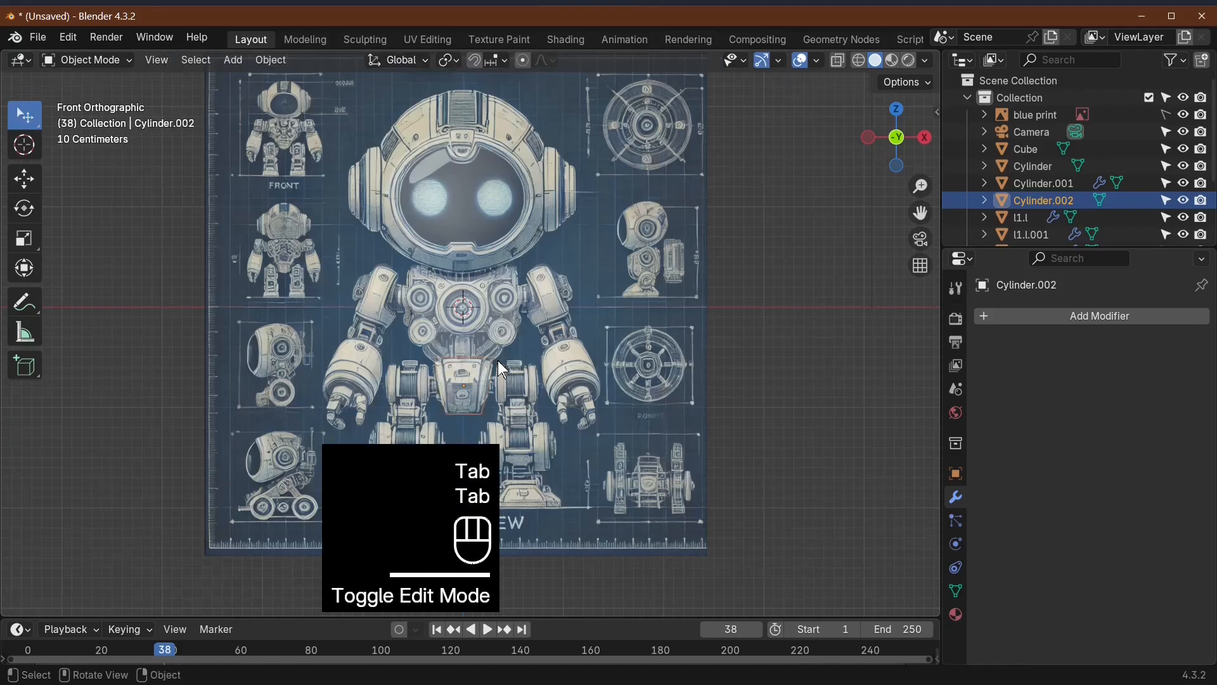
{"action": "left_click", "coordinate": [480, 378]}
{"action": "left_click", "coordinate": [233, 59]}
{"action": "mouse_move", "coordinate": [257, 78]}
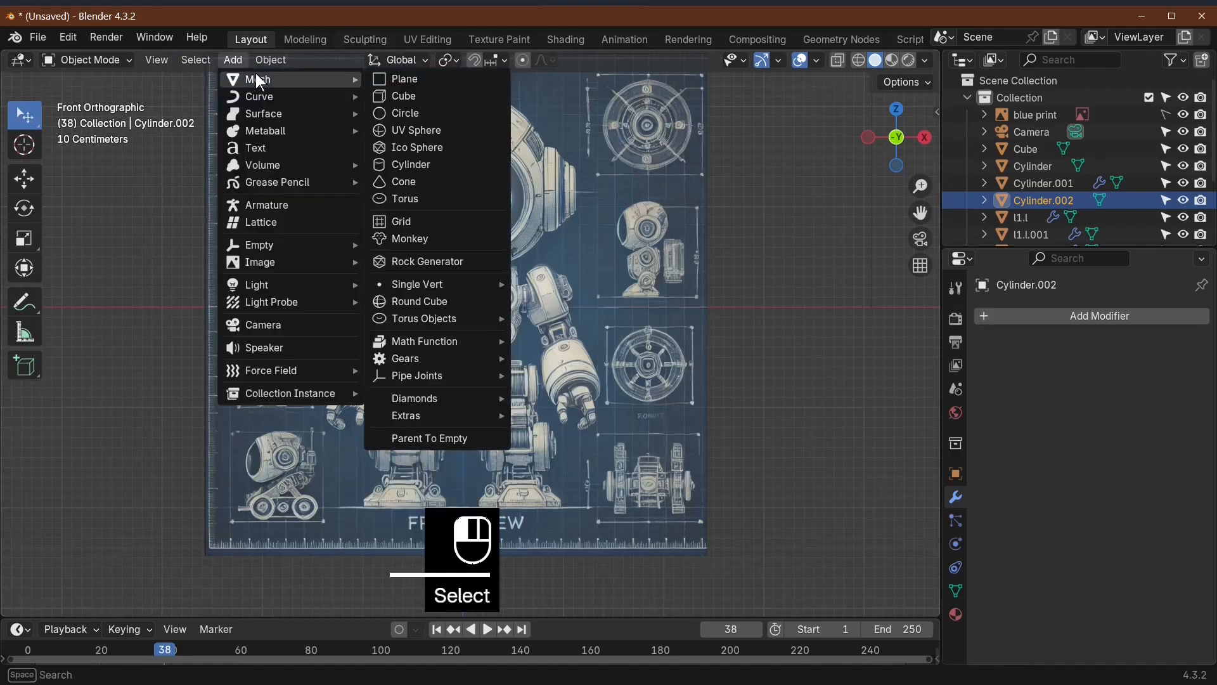
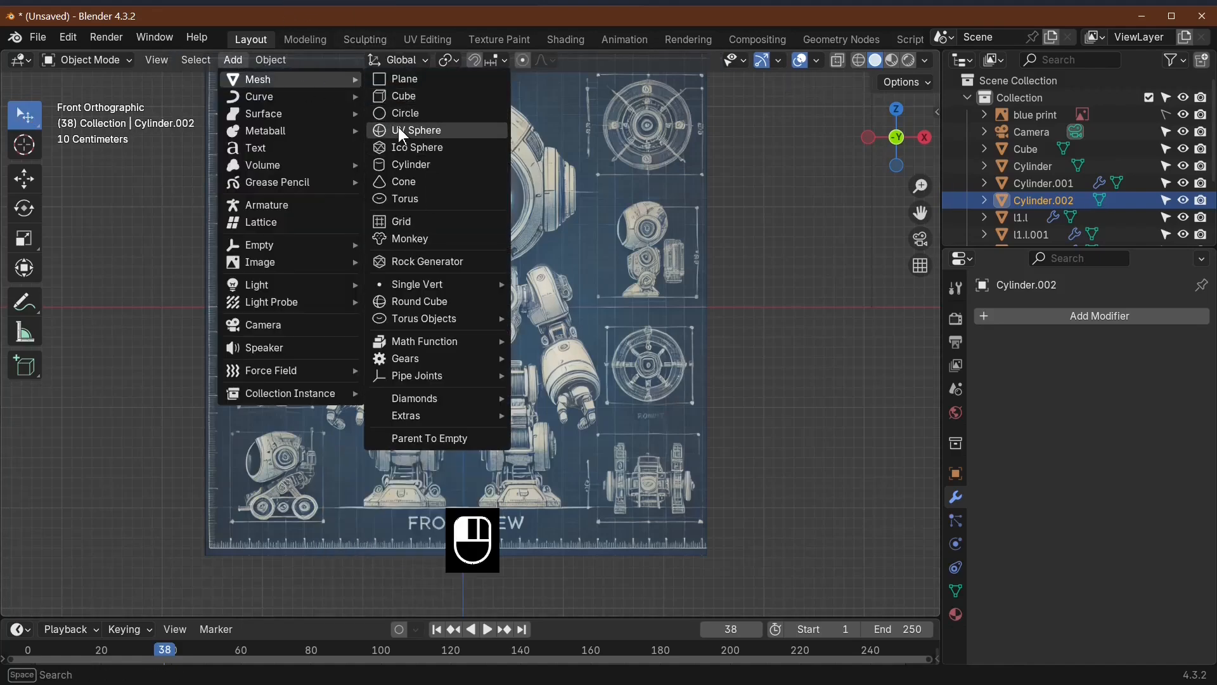
{"action": "left_click", "coordinate": [431, 165]}
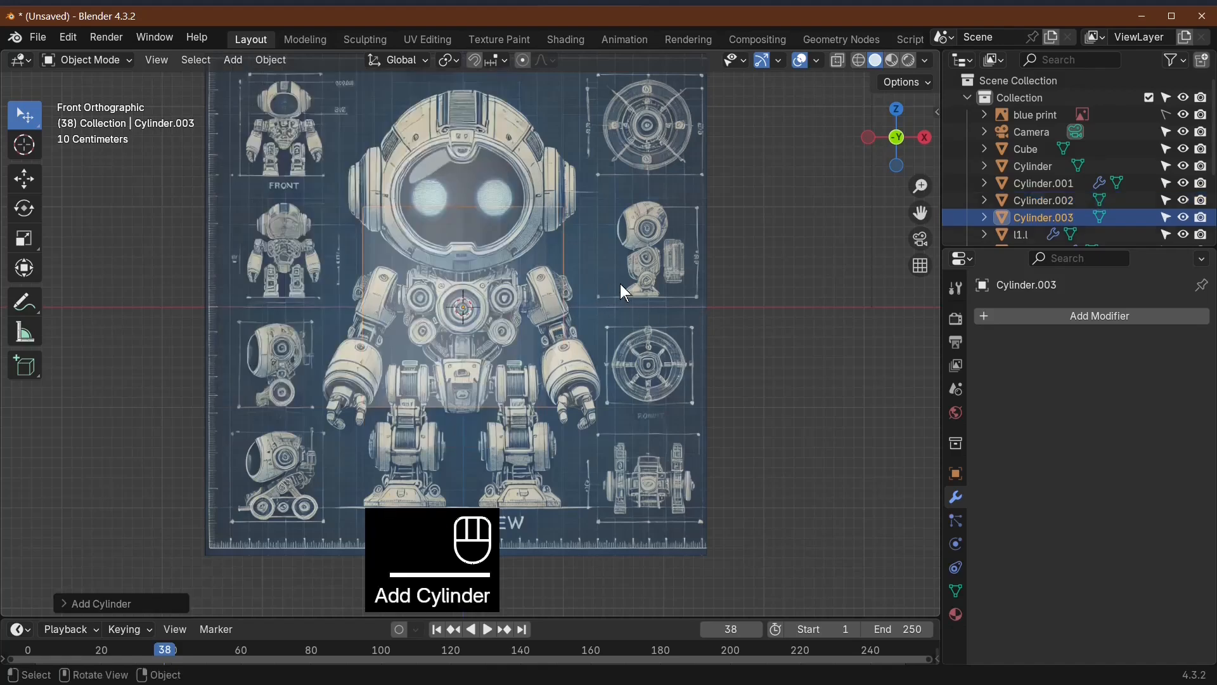
{"action": "key", "text": "r"}
{"action": "key", "text": "y"}
{"action": "key", "text": "KP_9"}
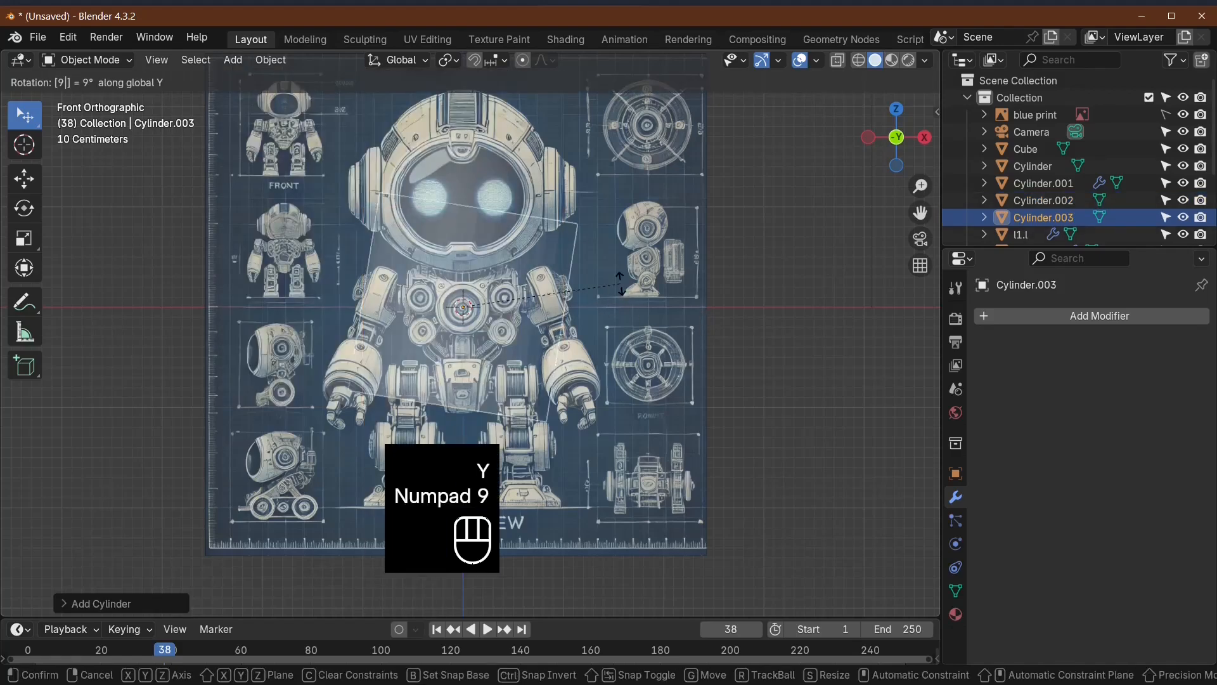
{"action": "key", "text": "KP_0"}
{"action": "key", "text": "KP_Enter"}
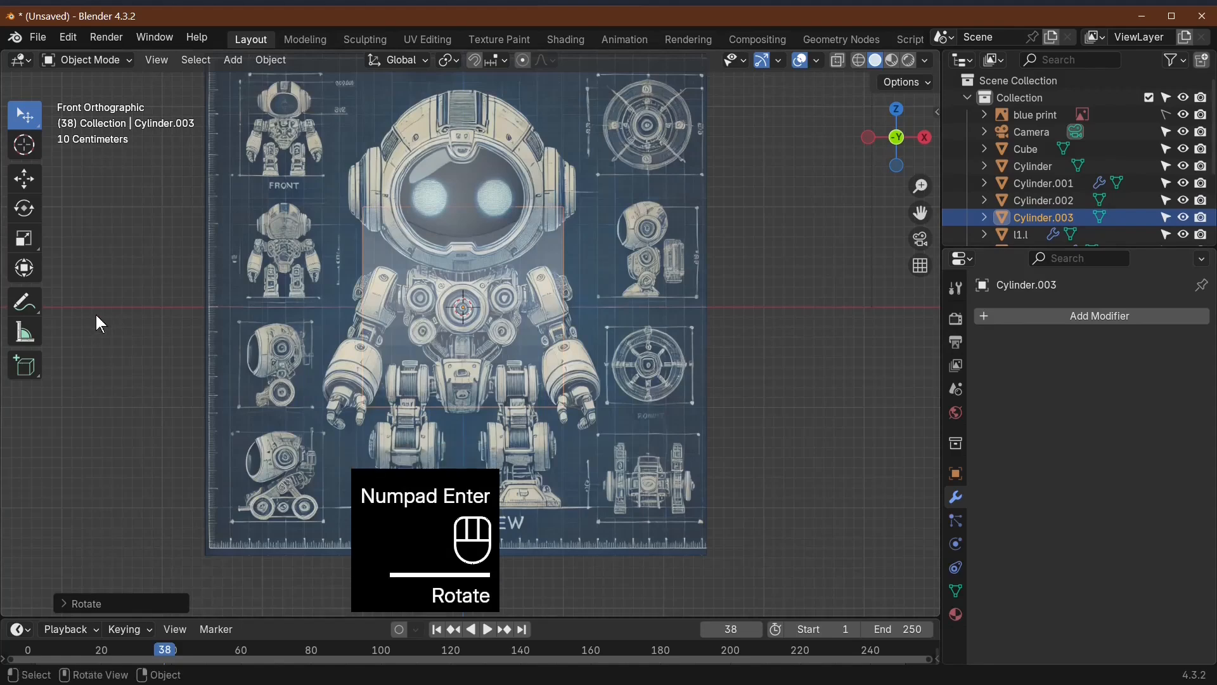
Step: Scale the hip cylinder down and move it about 0.25 m in X and -0.76 m in Z, beside the pelvis
{"action": "middle_click_drag", "start_coordinate": [780, 330], "coordinate": [657, 484]}
{"action": "middle_click_drag", "start_coordinate": [601, 411], "coordinate": [709, 386]}
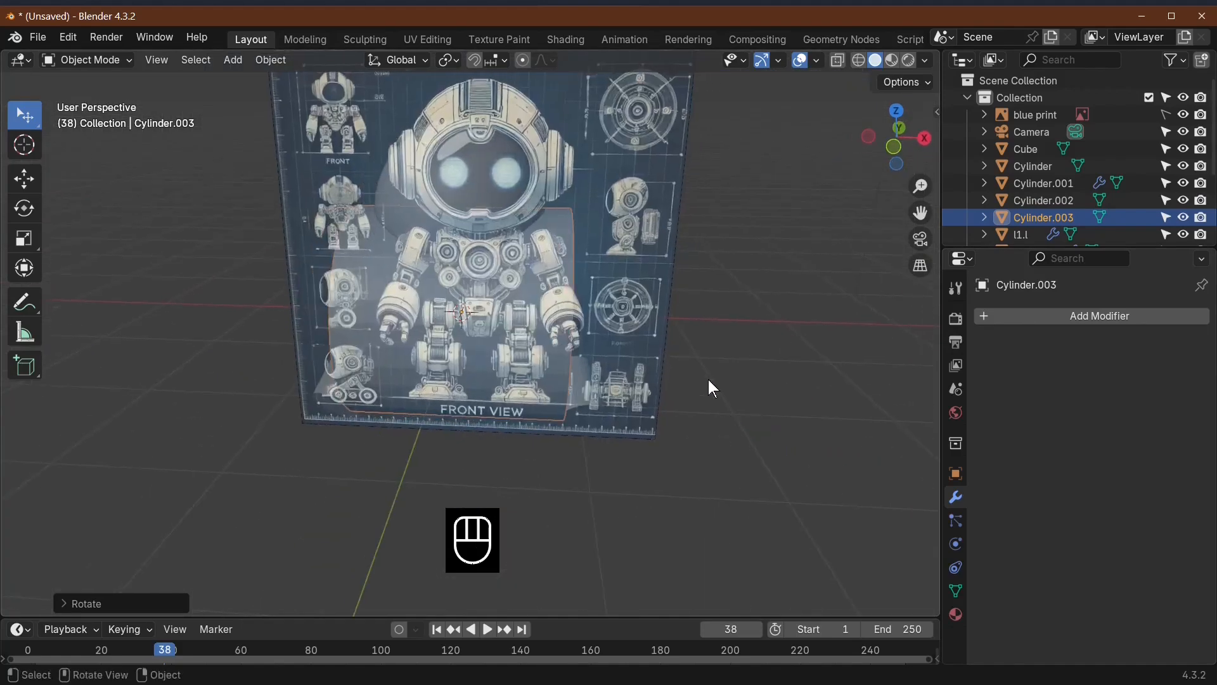
{"action": "key", "text": "KP_1"}
{"action": "key", "text": "s"}
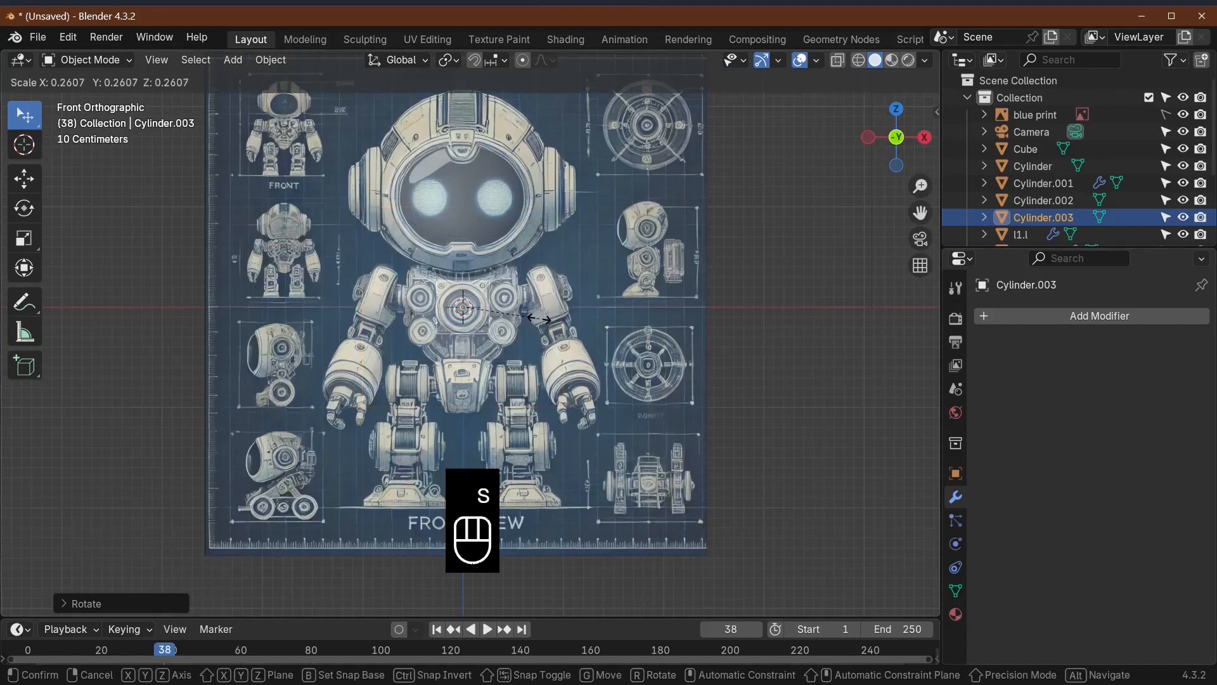
{"action": "left_click", "coordinate": [501, 318]}
{"action": "key", "text": "g"}
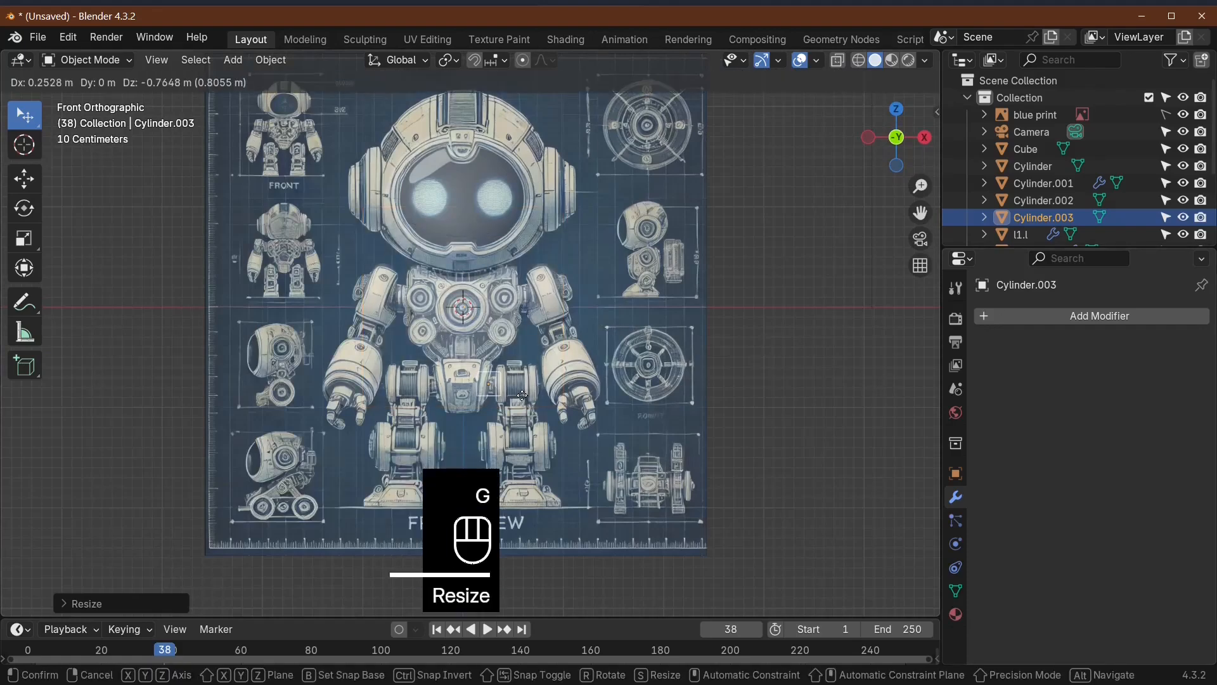
{"action": "left_click", "coordinate": [523, 397]}
Step: Stretch the hip cylinder along X and shift it along Y and X to fit the blueprint's hip on the +X side
{"action": "key", "text": "s"}
{"action": "key", "text": "x"}
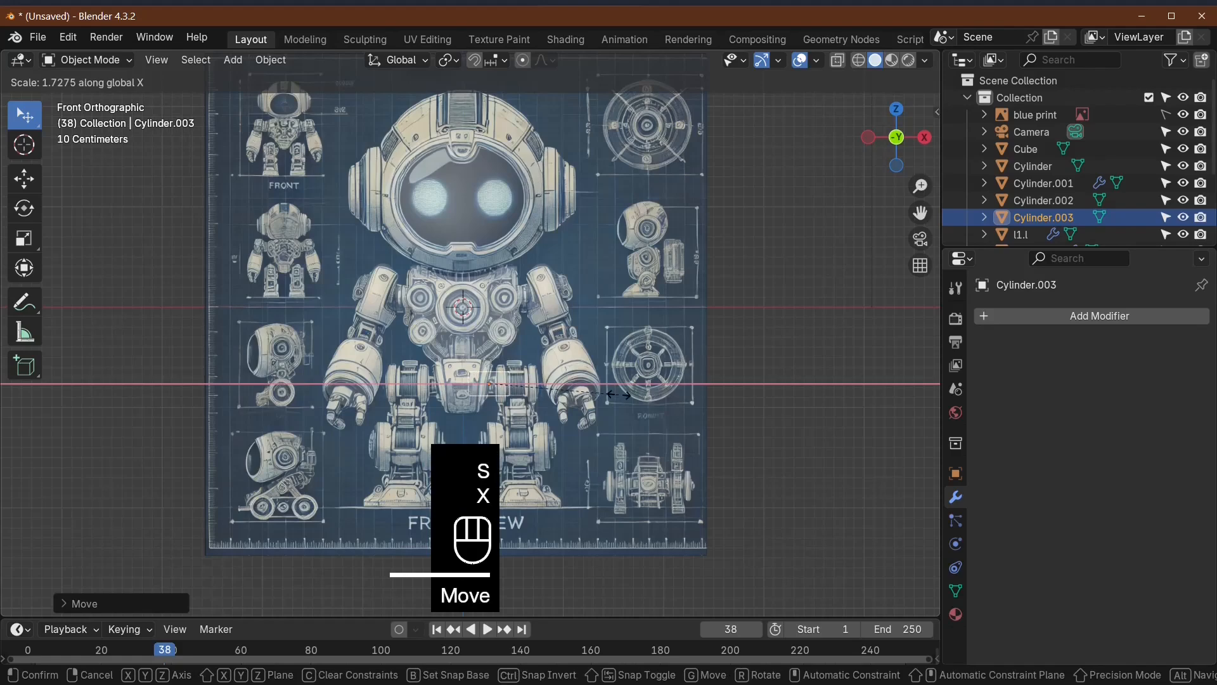
{"action": "left_click", "coordinate": [710, 404]}
{"action": "key", "text": "g"}
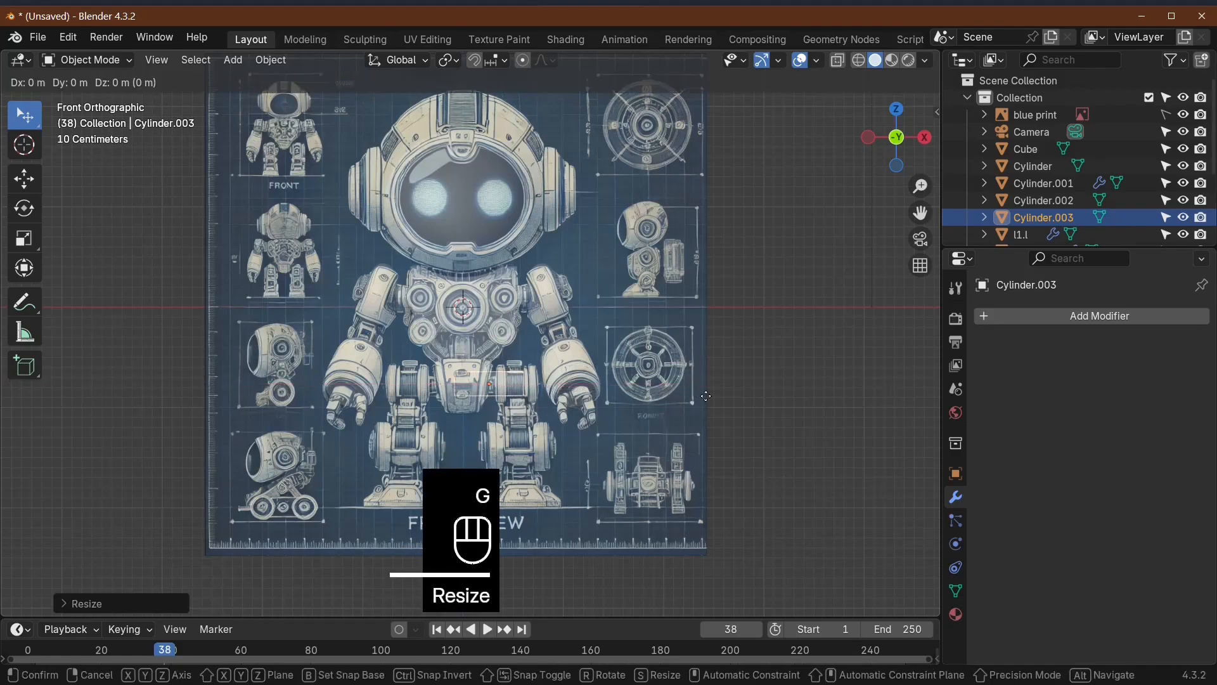
{"action": "key", "text": "y"}
{"action": "left_click", "coordinate": [701, 406]}
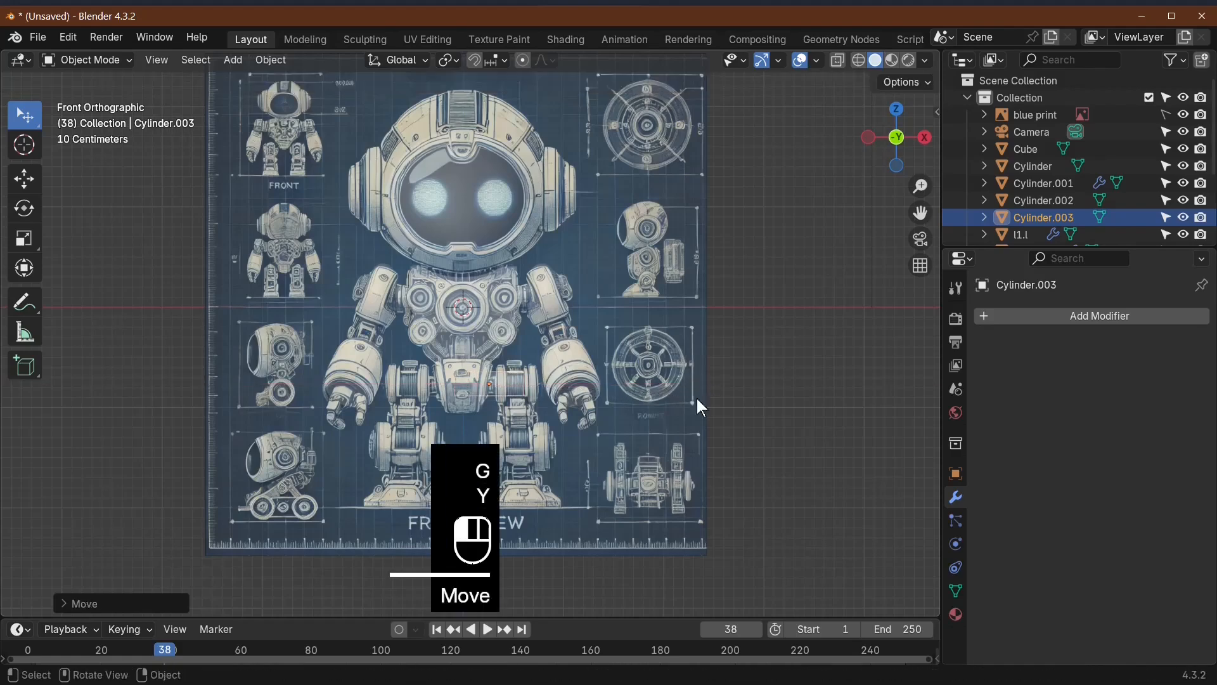
{"action": "key", "text": "g"}
{"action": "key", "text": "x"}
{"action": "left_click", "coordinate": [549, 396]}
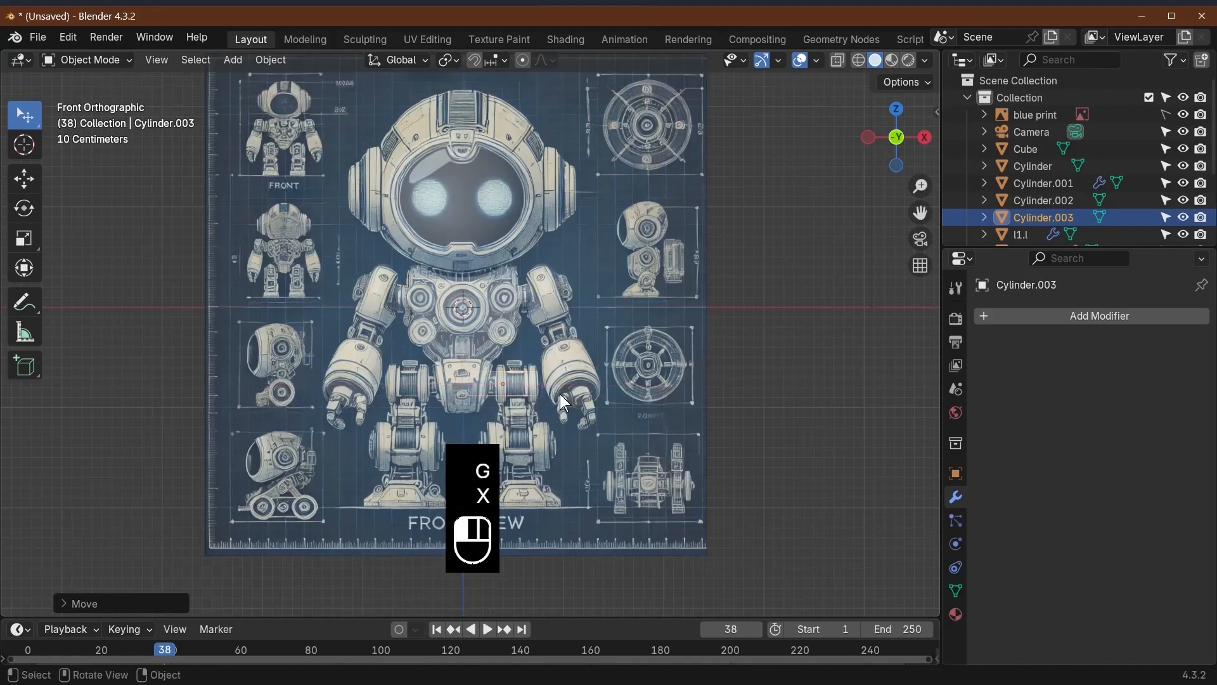
Step: Add a Mirror modifier on the X axis to the hip cylinder, using the pivot object as its mirror object
{"action": "left_click", "coordinate": [1070, 321]}
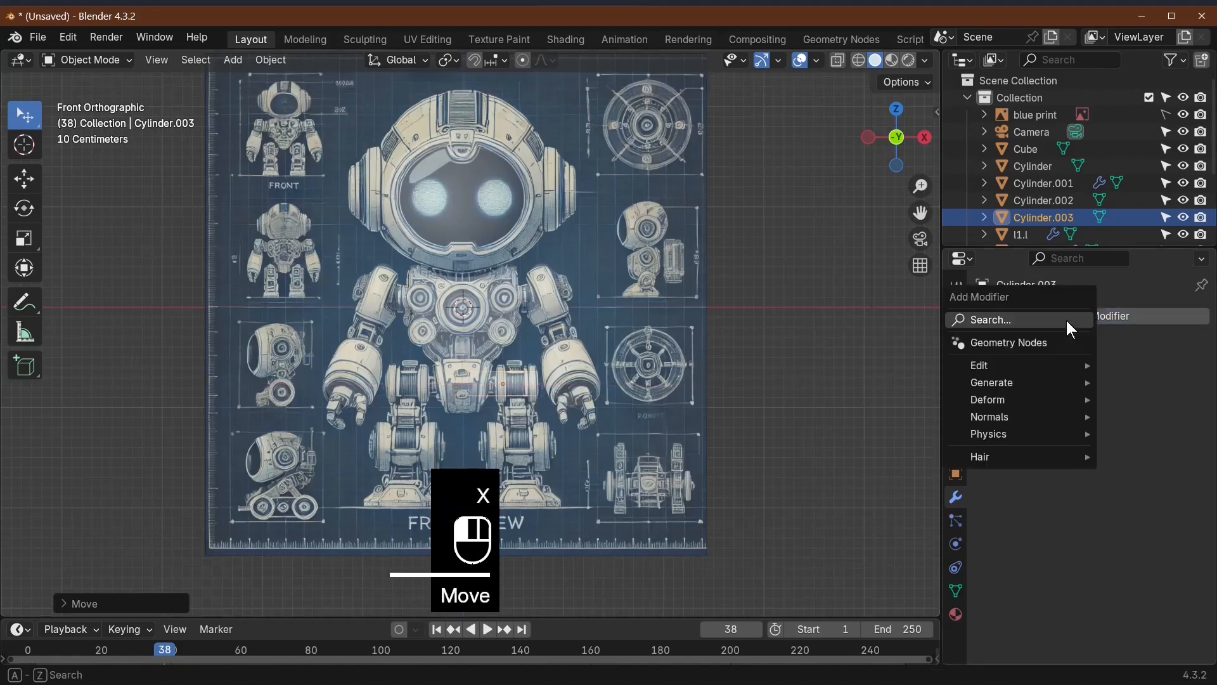
{"action": "left_click", "coordinate": [994, 318]}
{"action": "type", "text": "m"}
{"action": "left_click", "coordinate": [907, 345]}
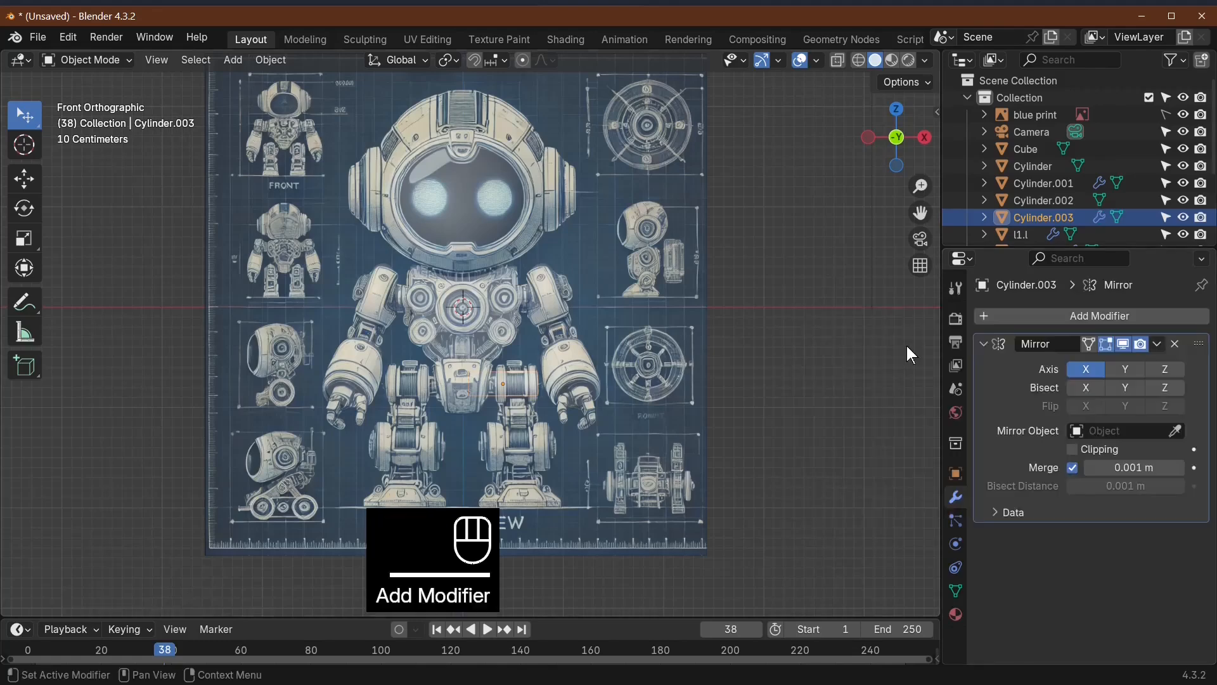
{"action": "left_click", "coordinate": [1106, 436]}
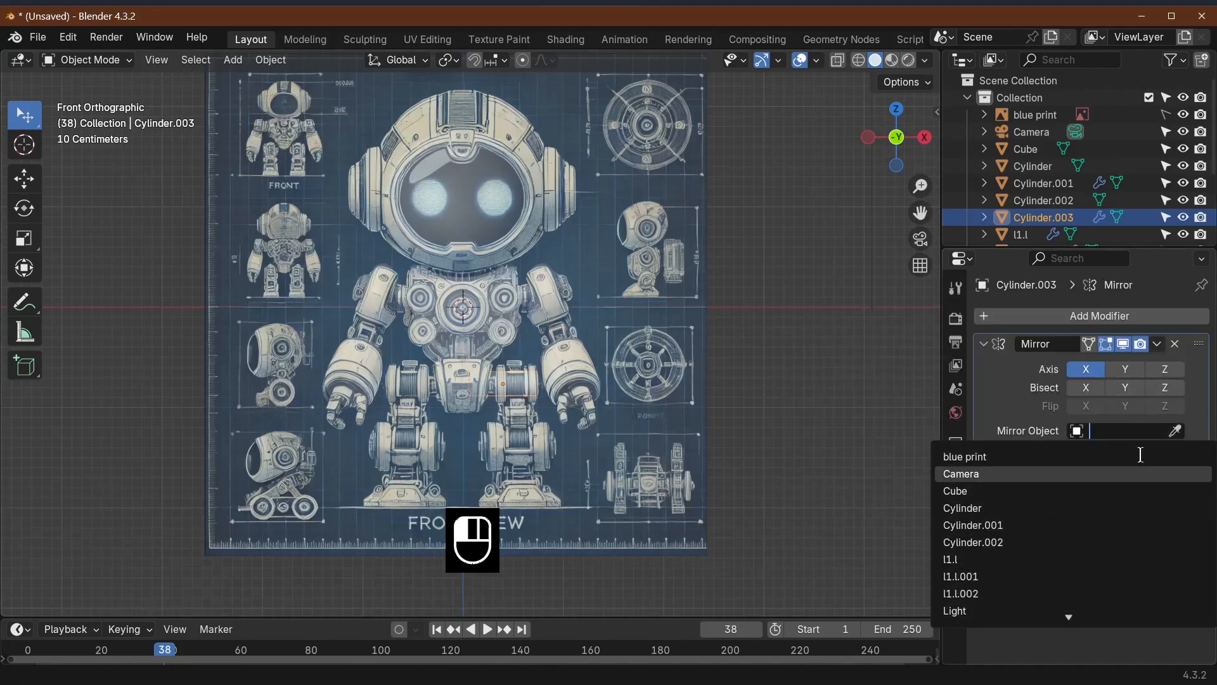
{"action": "left_click", "coordinate": [1135, 436]}
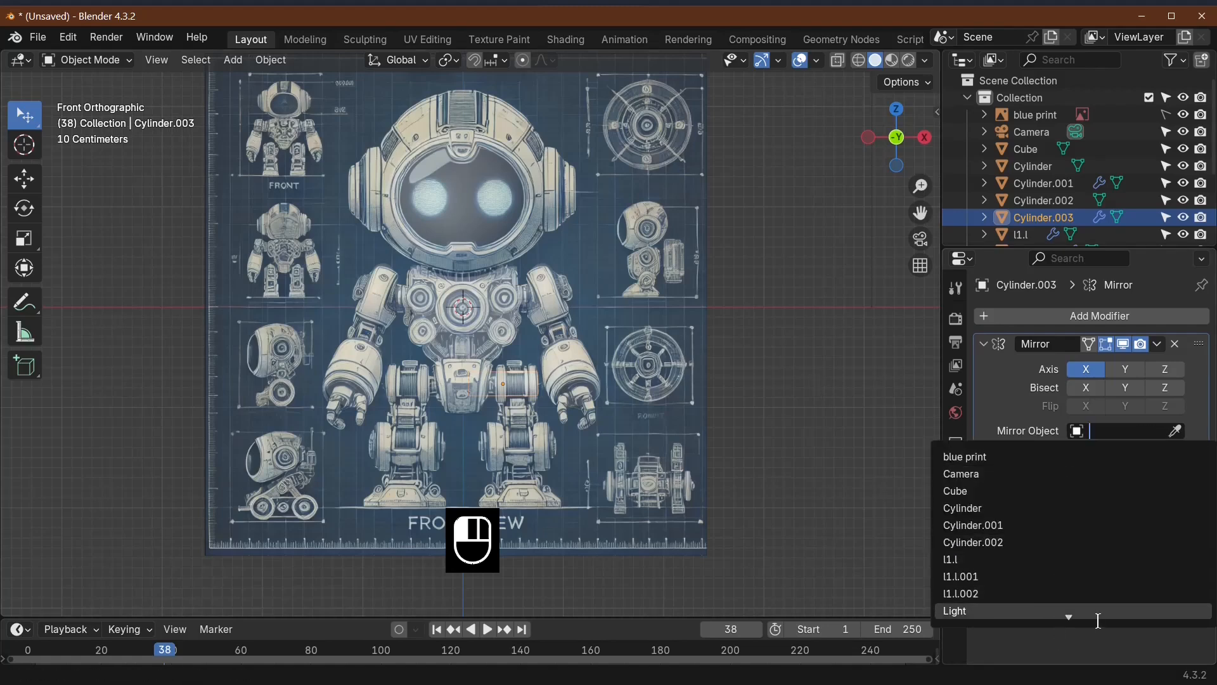
{"action": "left_click", "coordinate": [1097, 612]}
{"action": "left_click", "coordinate": [1157, 434]}
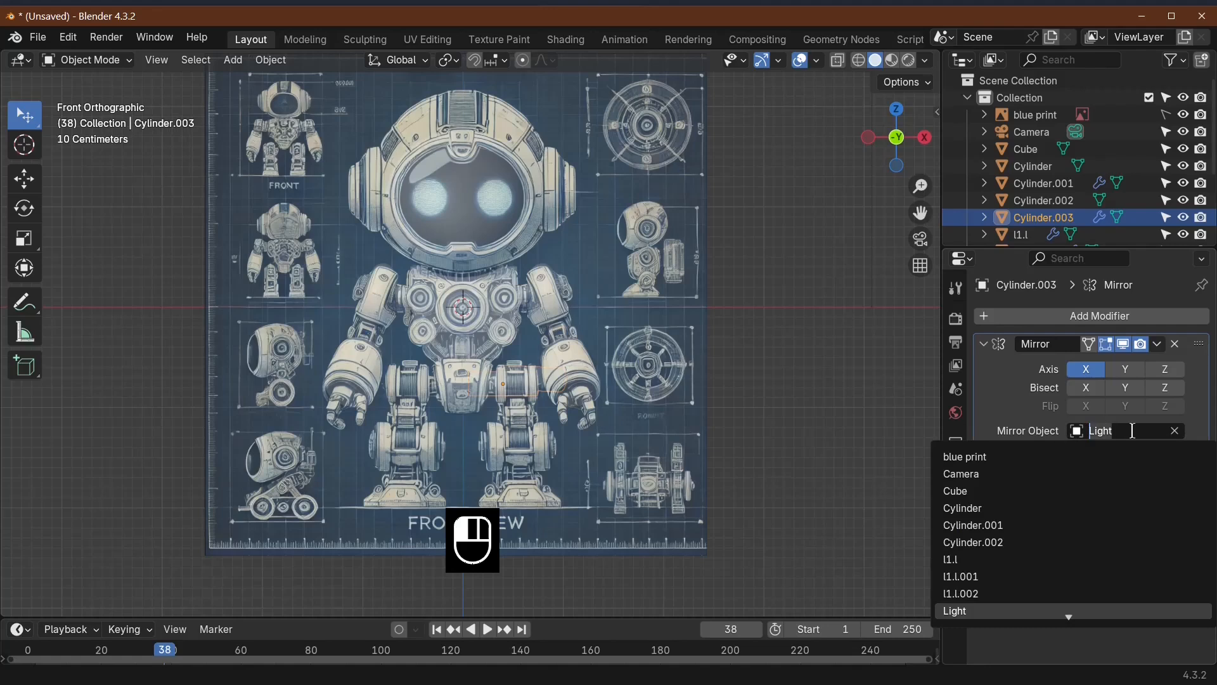
{"action": "type", "text": "p"}
{"action": "left_click", "coordinate": [988, 459]}
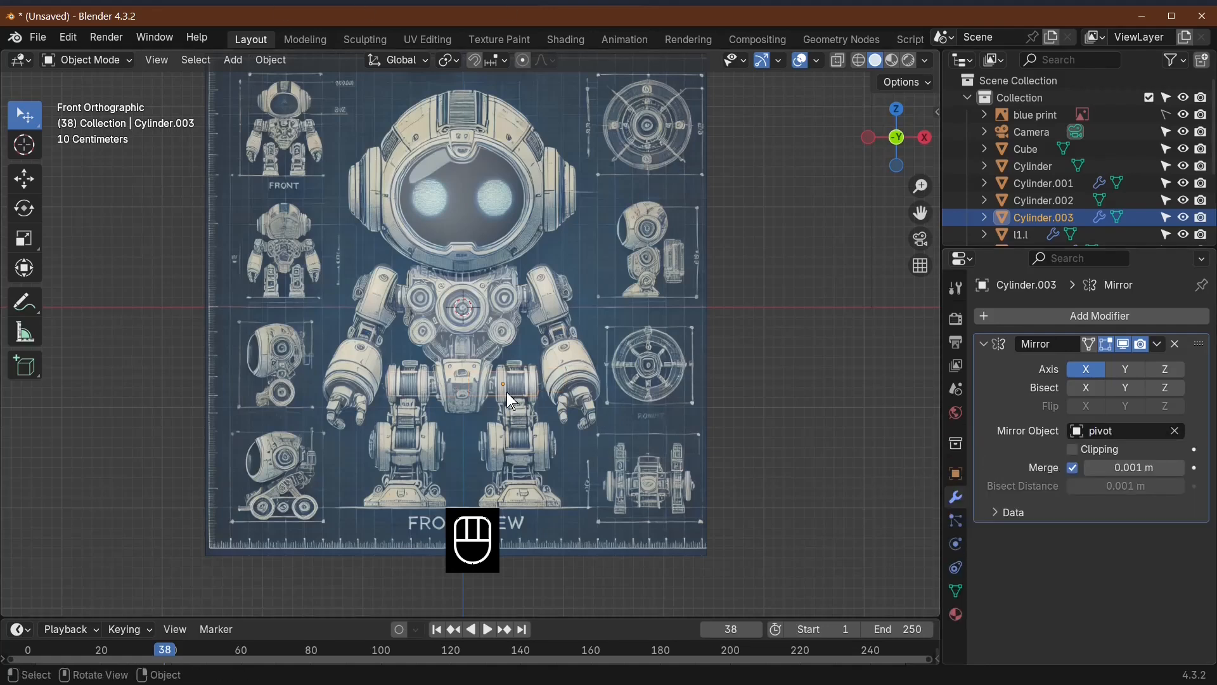
Step: Duplicate the mirrored hip cylinder, place the copy lower and further out in X, and shorten it along X
{"action": "middle_click_drag", "start_coordinate": [532, 416], "coordinate": [597, 390]}
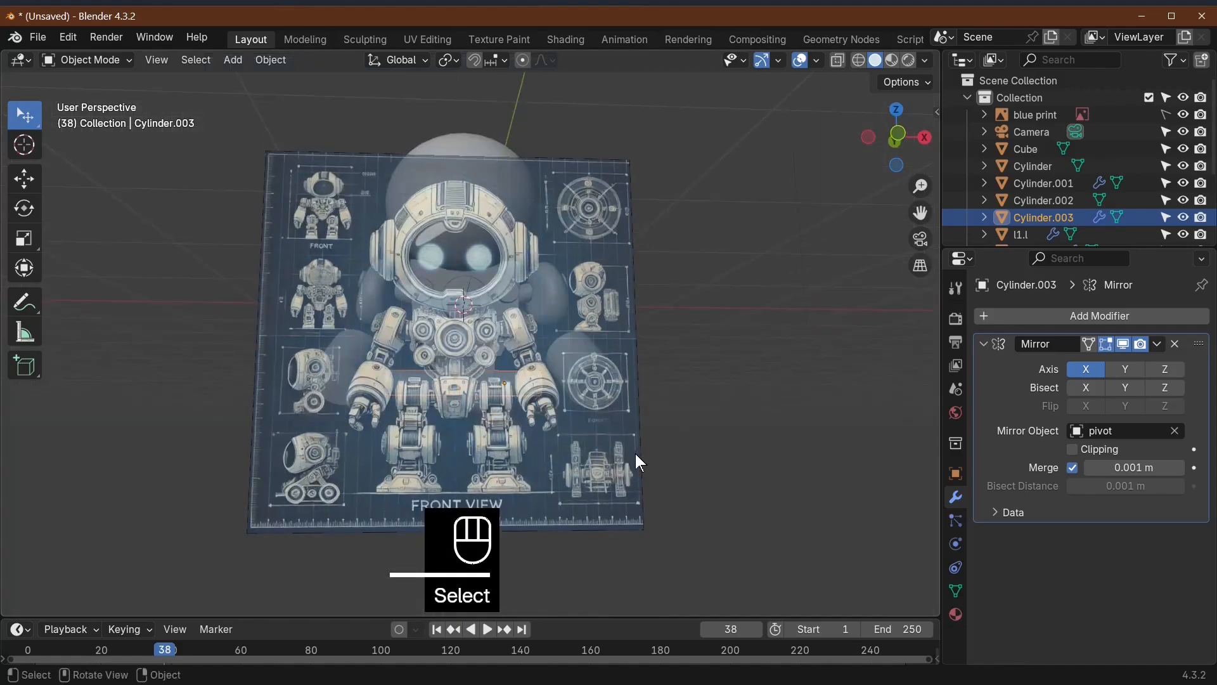
{"action": "key", "text": "shift+d"}
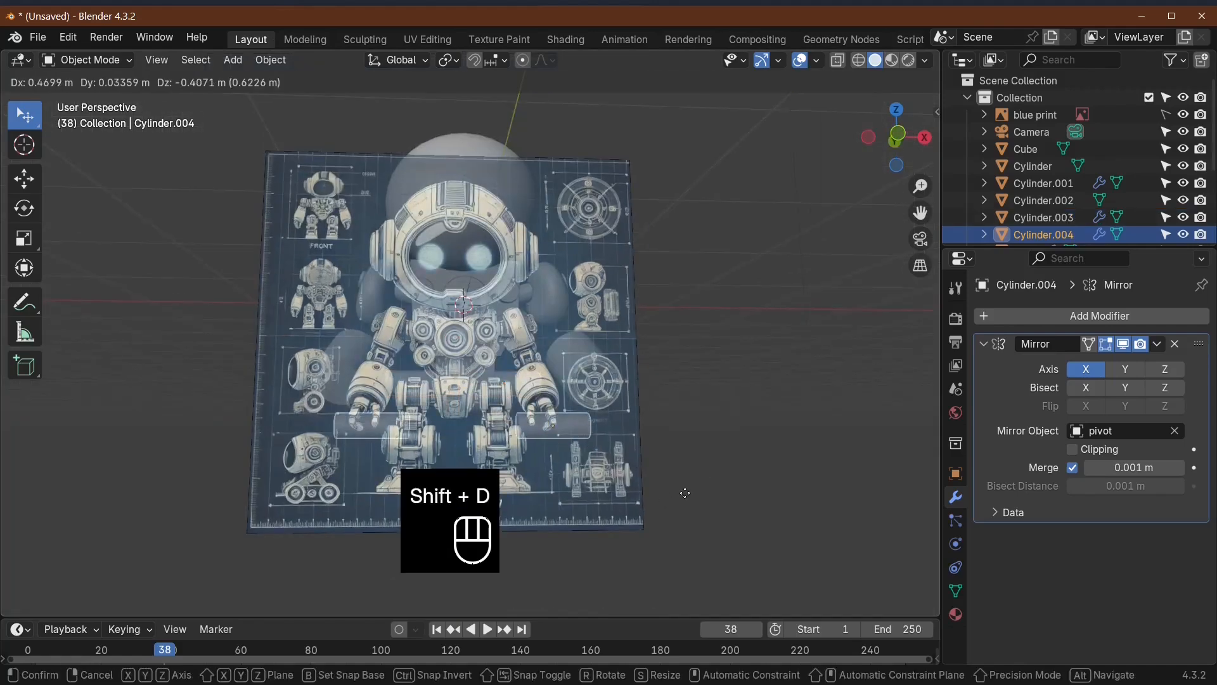
{"action": "left_click", "coordinate": [706, 489]}
{"action": "key", "text": "s"}
{"action": "key", "text": "x"}
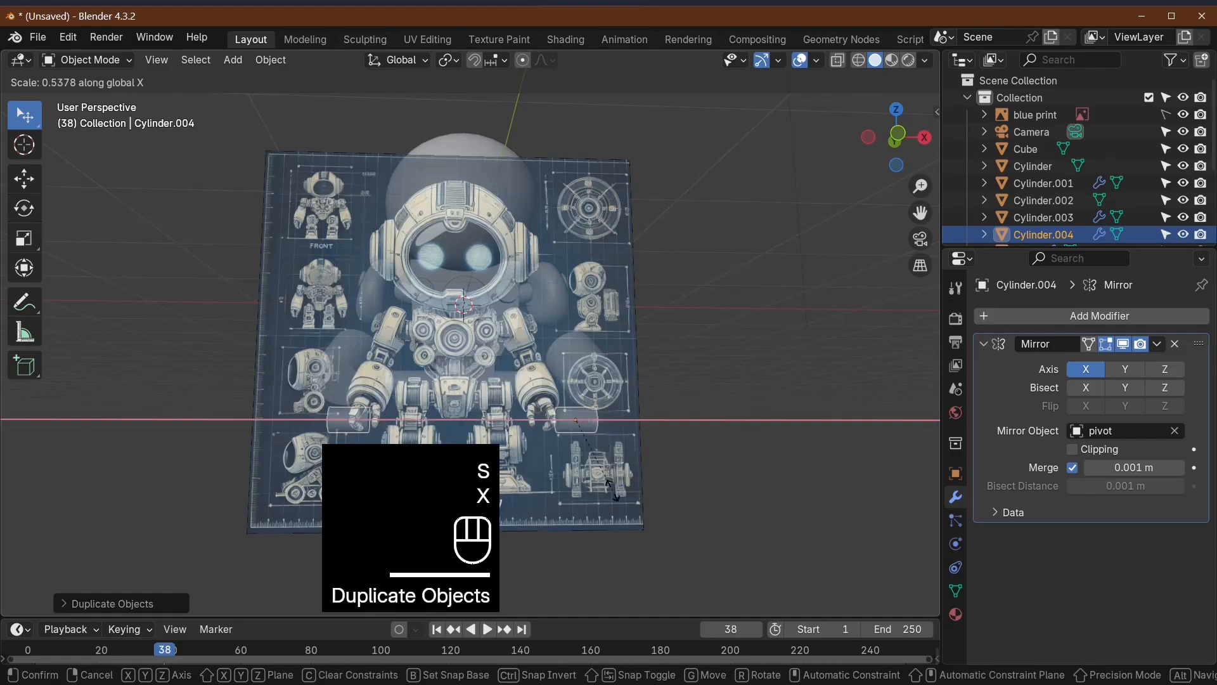
{"action": "left_click", "coordinate": [575, 475]}
{"action": "key", "text": "s"}
{"action": "right_click", "coordinate": [714, 446]}
{"action": "key", "text": "KP_1"}
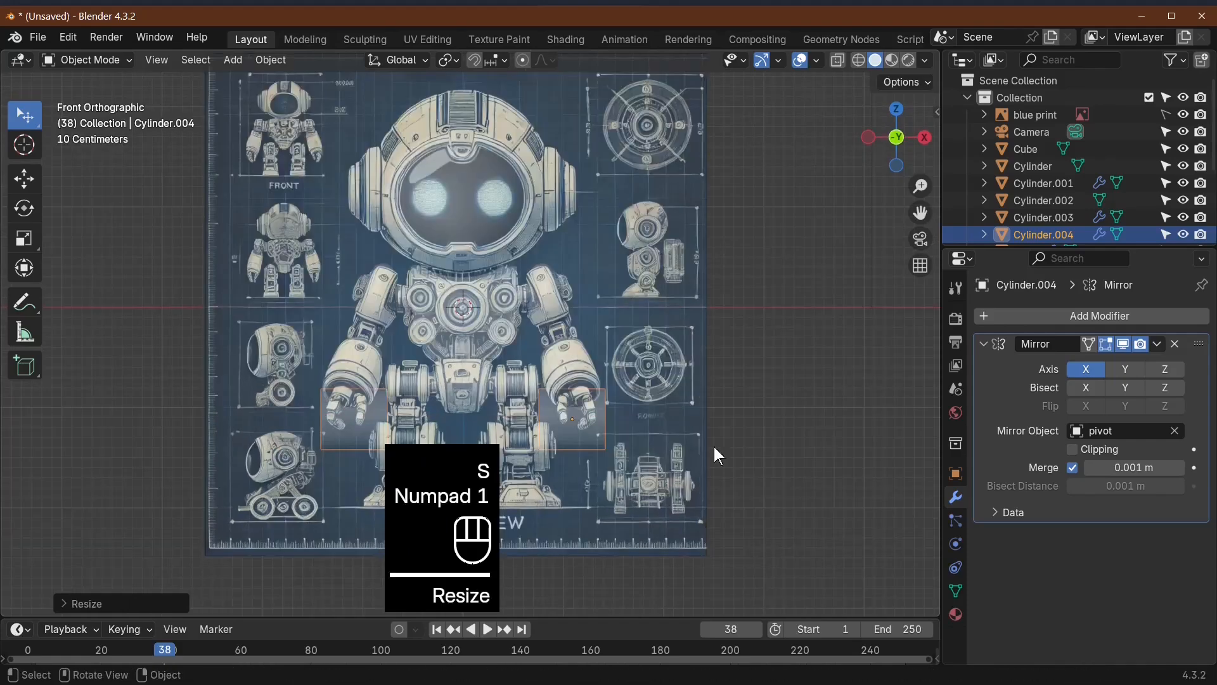
Step: Move the shortened copy about -0.58 m in X and 0.39 m in Z, scale it to about 0.67, and reposition it over the blueprint's hip roller
{"action": "key", "text": "g"}
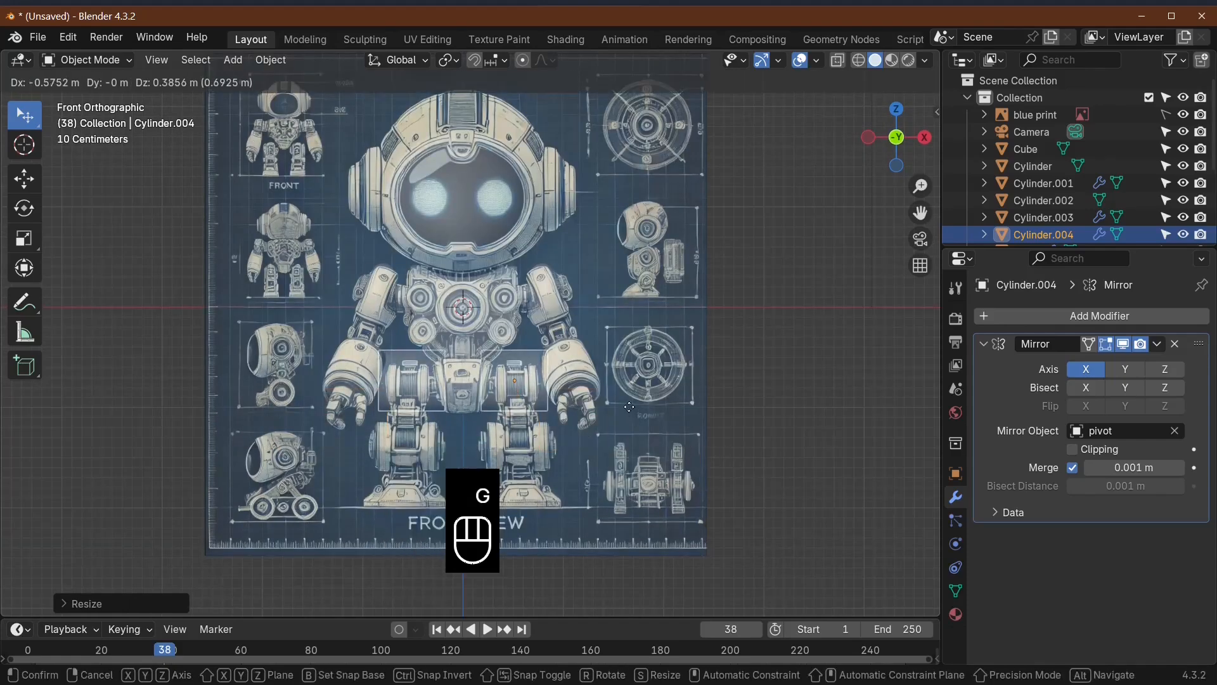
{"action": "left_click", "coordinate": [629, 407]}
{"action": "key", "text": "s"}
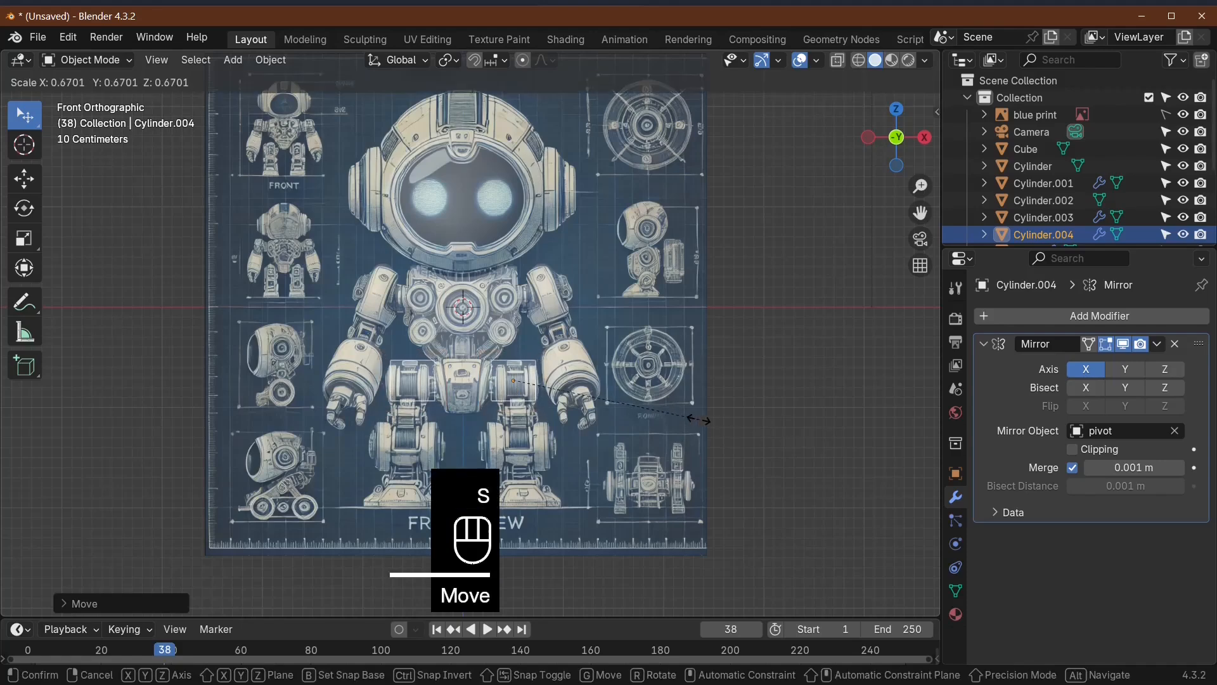
{"action": "left_click", "coordinate": [700, 419]}
{"action": "key", "text": "g"}
{"action": "left_click", "coordinate": [762, 449]}
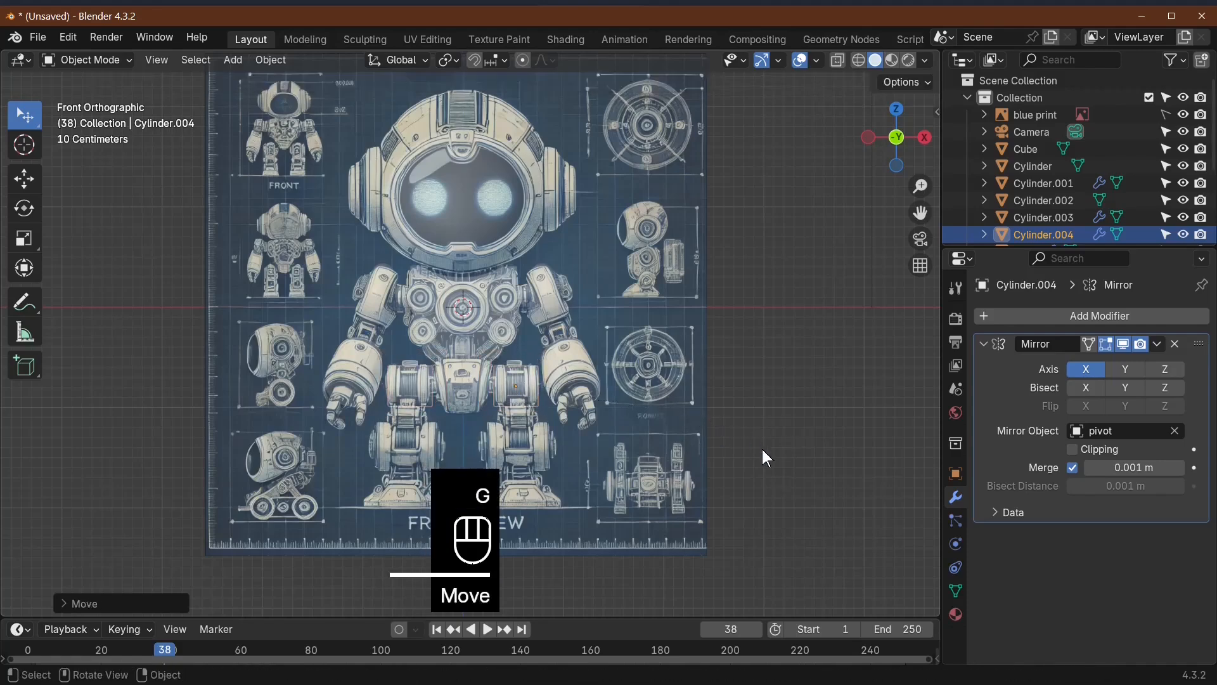
Step: Shrink the hip roller cylinder slightly and raise it about 0.03 m in Z to match the blueprint's outline
{"action": "middle_click_drag", "start_coordinate": [762, 450], "coordinate": [700, 465]}
{"action": "scroll", "coordinate": [699, 480], "scroll_direction": "up", "scroll_amount": 3}
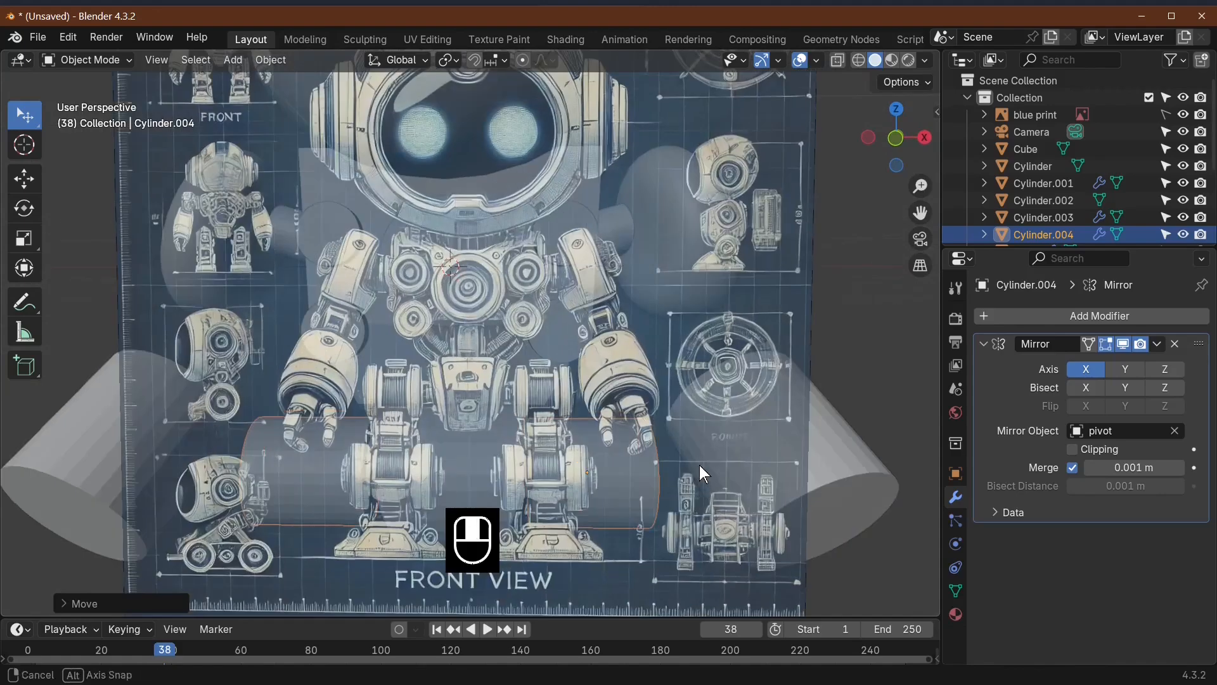
{"action": "key", "text": "KP_1"}
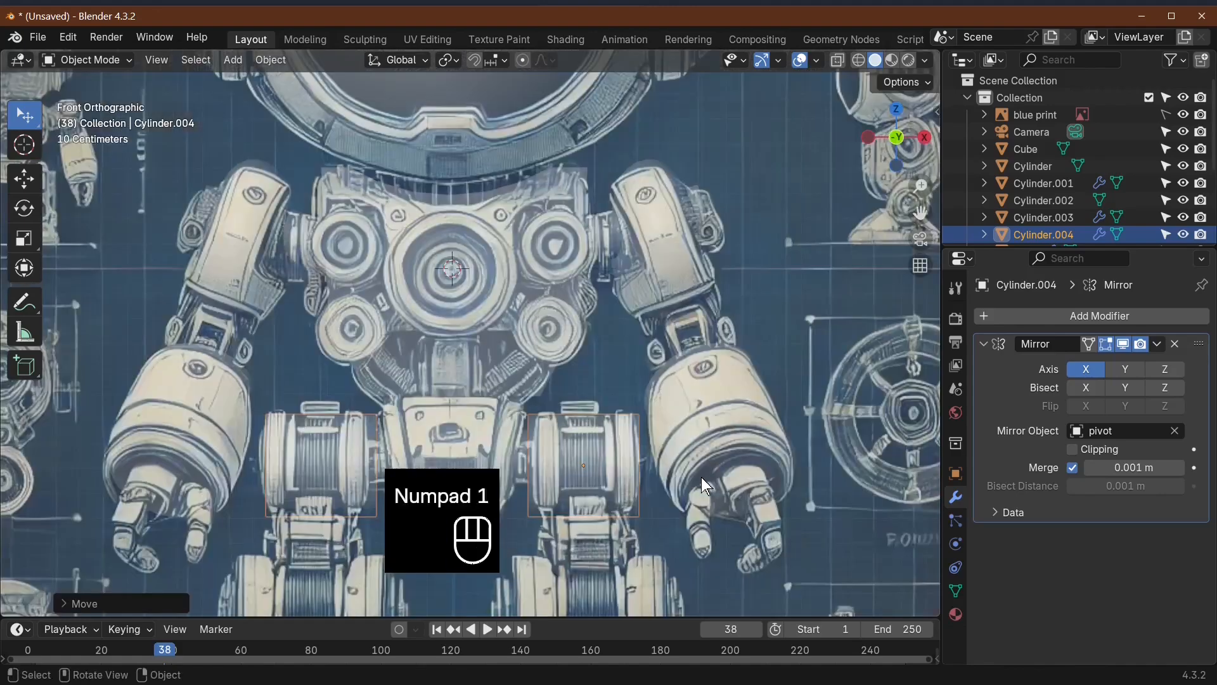
{"action": "key", "text": "s"}
{"action": "left_click", "coordinate": [767, 484]}
{"action": "key", "text": "g"}
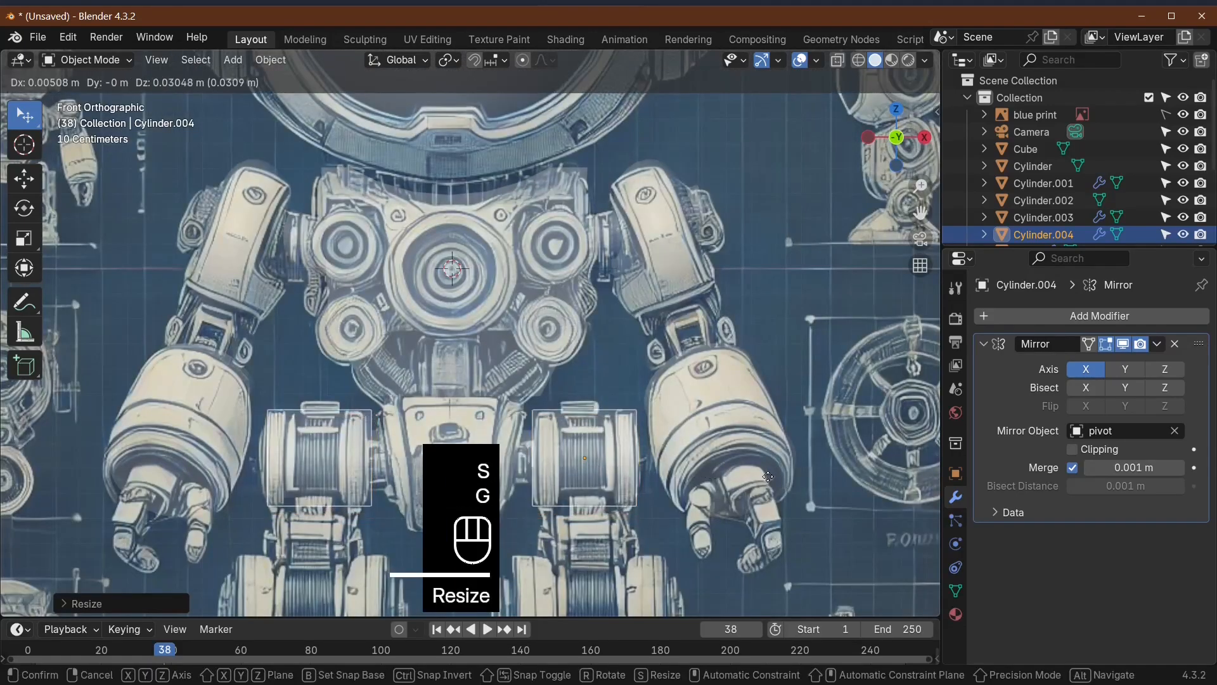
{"action": "left_click", "coordinate": [768, 477]}
Step: Duplicate the hip roller about 0.62 m down onto the blueprint's lower leg roller and enlarge the copy
{"action": "scroll", "coordinate": [662, 511], "scroll_direction": "down", "scroll_amount": 4}
{"action": "key", "text": "shift+d"}
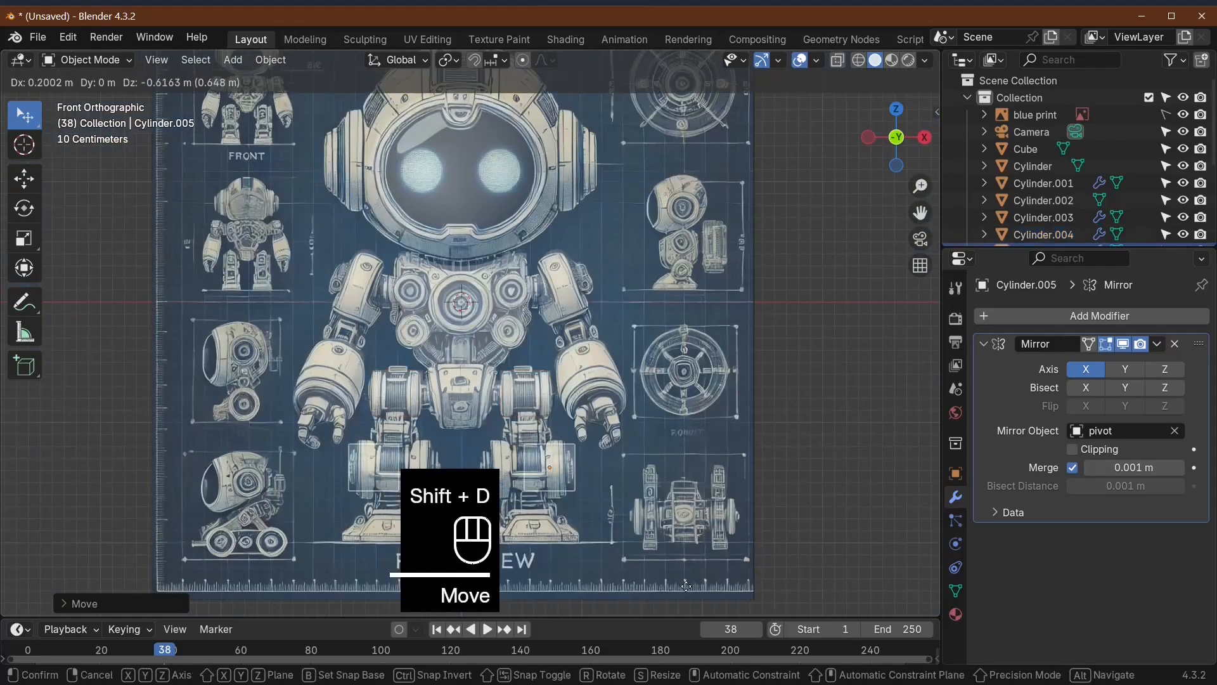
{"action": "left_click", "coordinate": [673, 591]}
{"action": "key", "text": "s"}
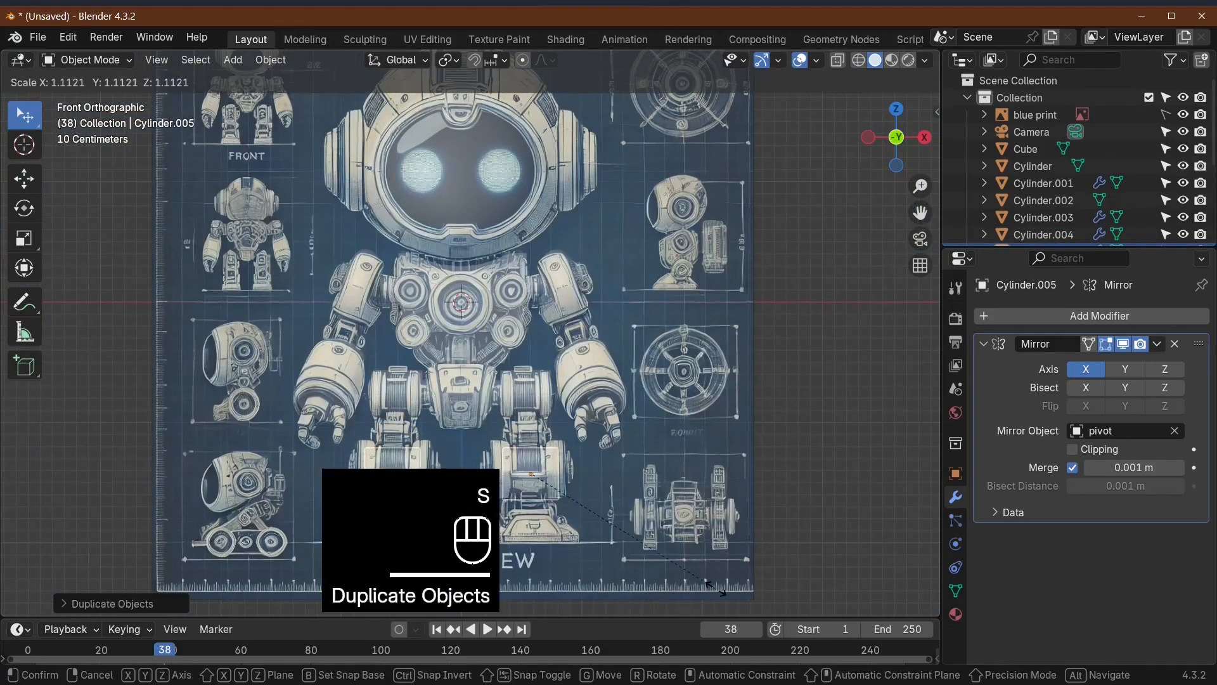
{"action": "left_click", "coordinate": [762, 591]}
Step: Add a mesh cube for the foot and move it down below the leg cylinders on the +X side
{"action": "middle_click_drag", "start_coordinate": [762, 591], "coordinate": [550, 600]}
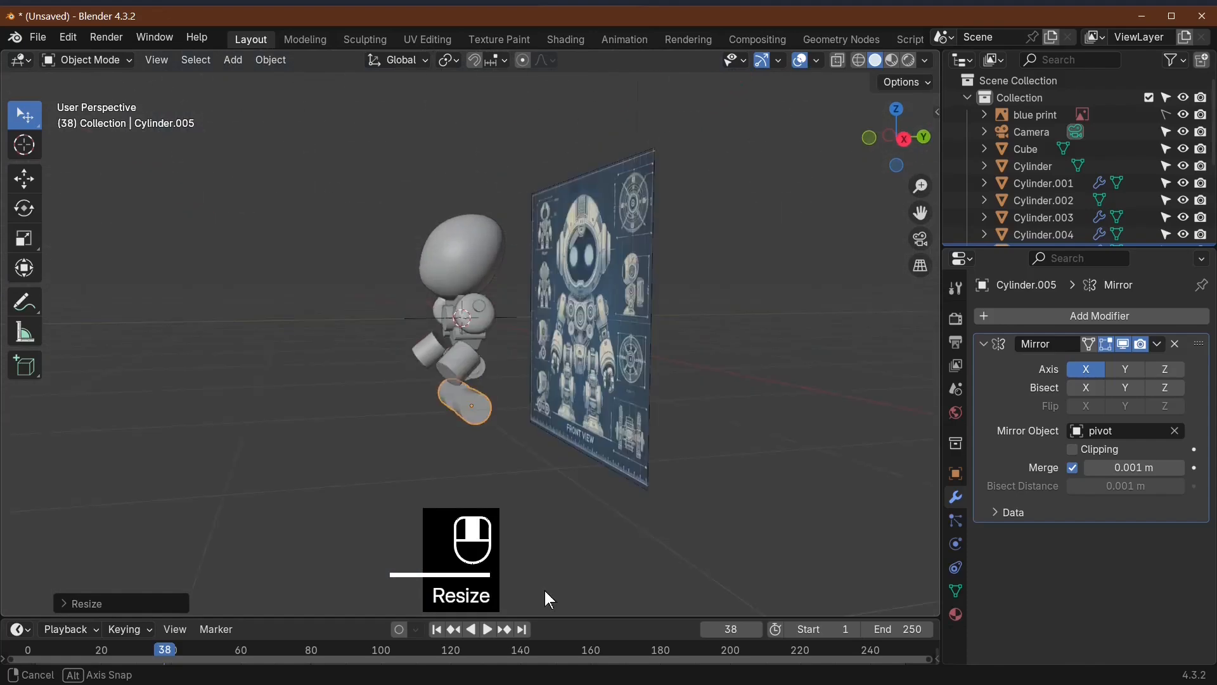
{"action": "left_click", "coordinate": [234, 62]}
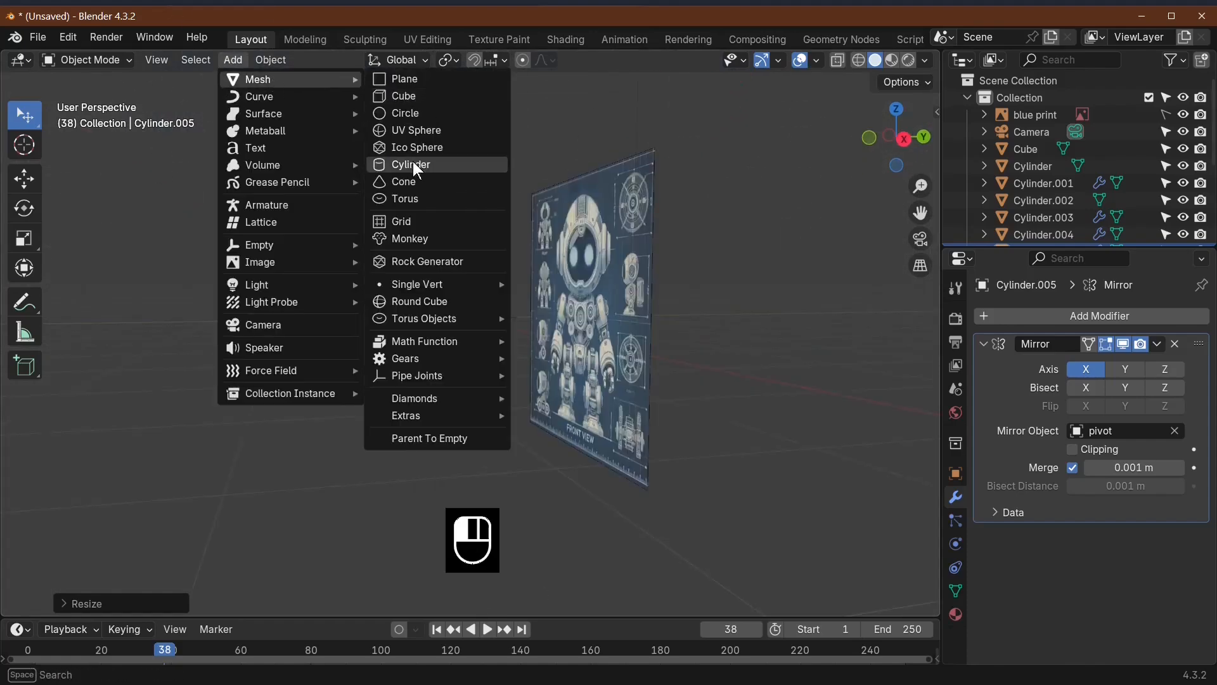
{"action": "left_click", "coordinate": [271, 61]}
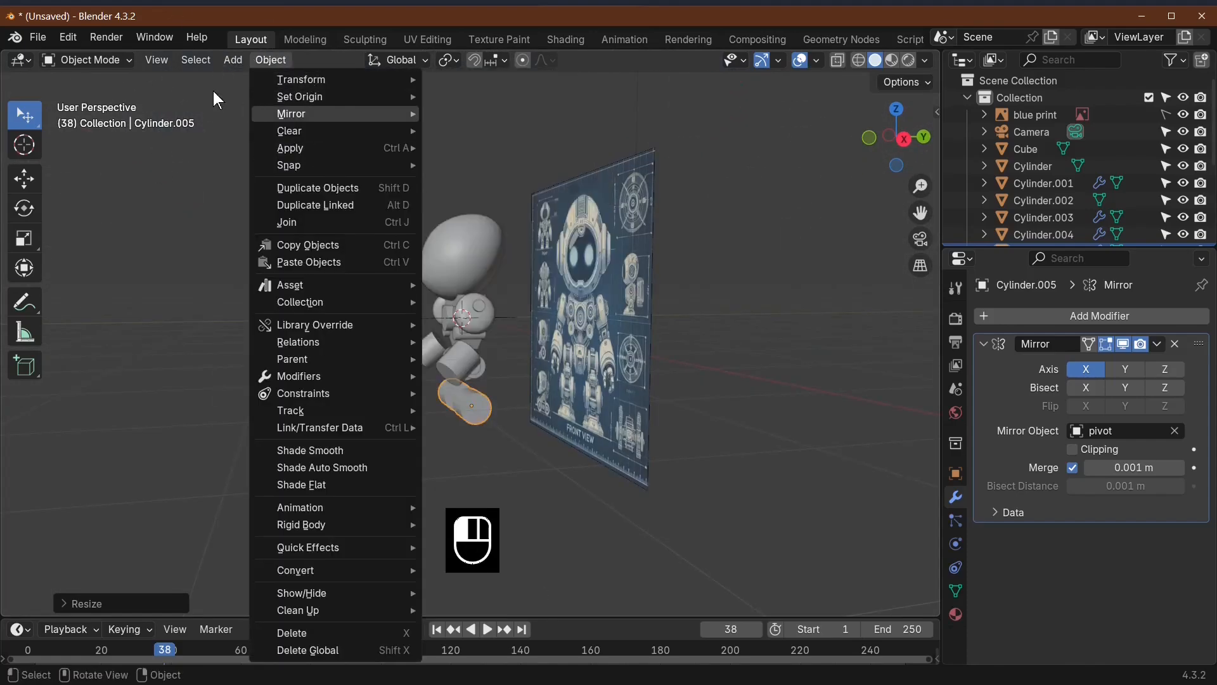
{"action": "left_click", "coordinate": [221, 58]}
{"action": "mouse_move", "coordinate": [326, 81]}
{"action": "left_click", "coordinate": [406, 95]}
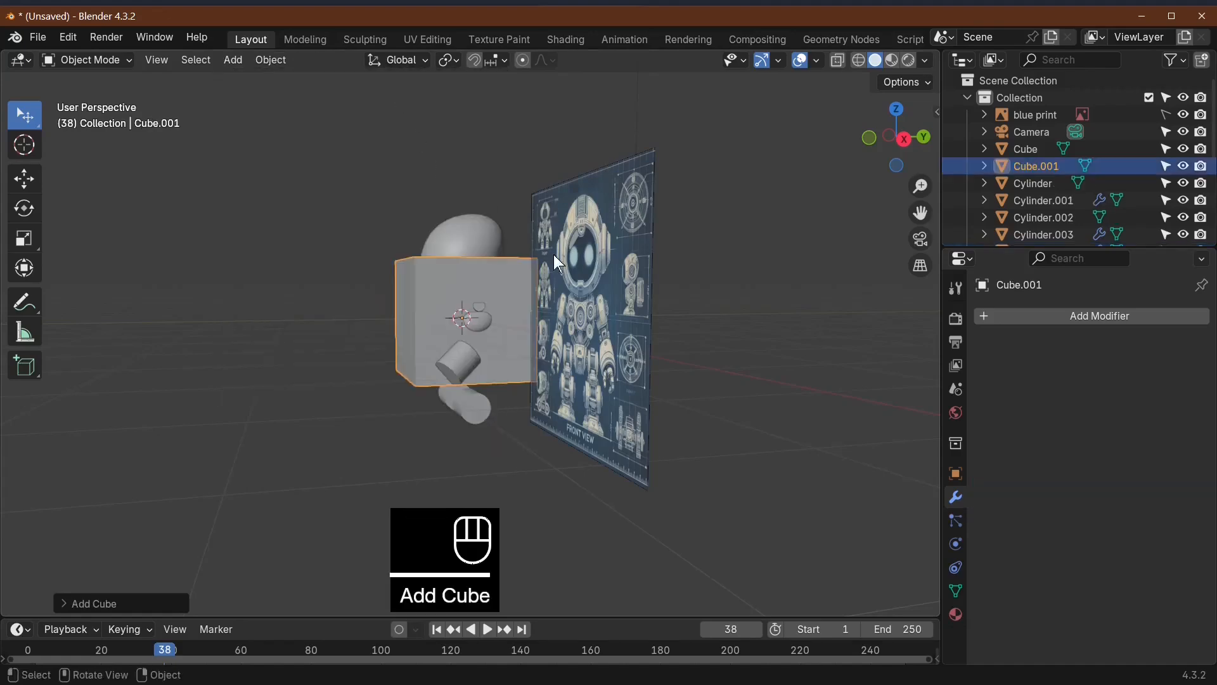
{"action": "key", "text": "KP_1"}
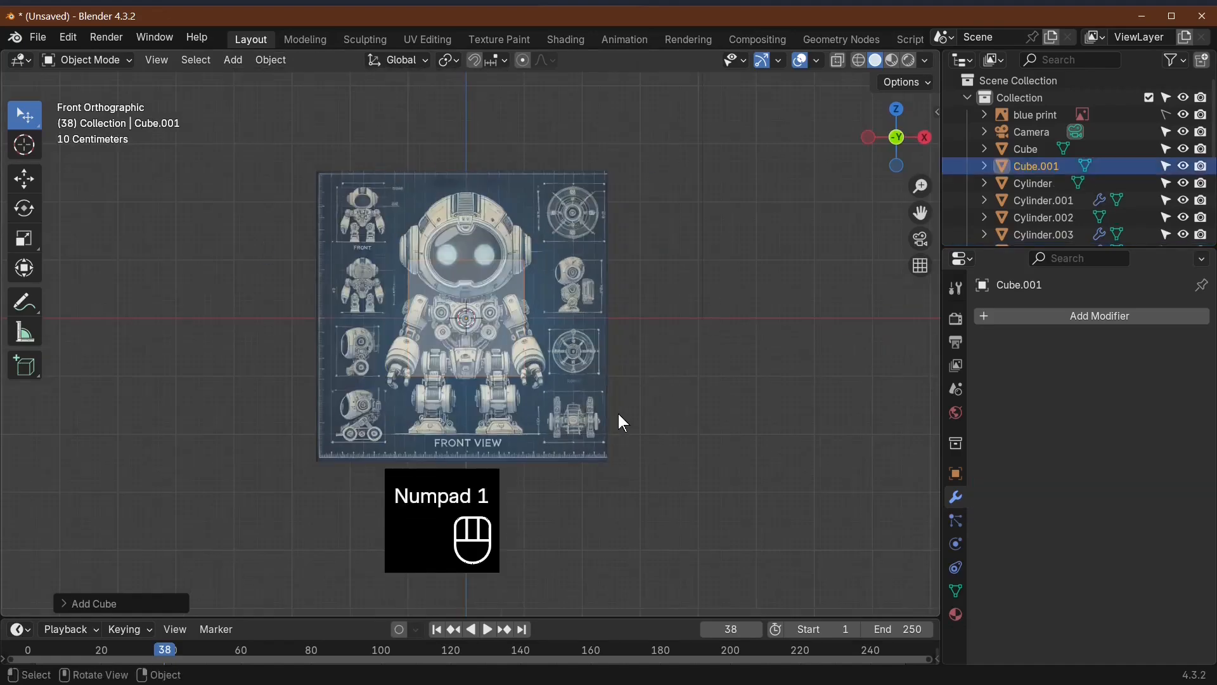
{"action": "key", "text": "g"}
{"action": "left_click", "coordinate": [657, 523]}
Step: In Edit Mode, select the foot cube's top face and scale it down to taper the block
{"action": "middle_click_drag", "start_coordinate": [660, 531], "coordinate": [587, 525]}
{"action": "key", "text": "Tab"}
{"action": "left_click", "coordinate": [504, 383]}
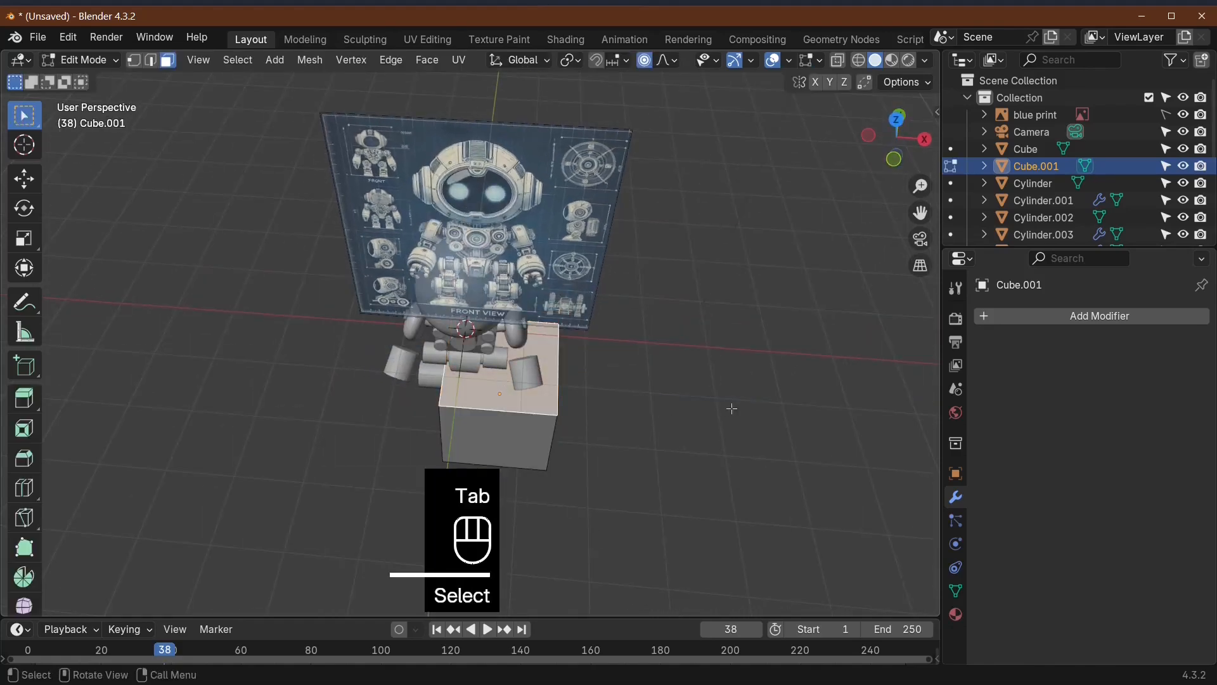
{"action": "key", "text": "s"}
{"action": "left_click", "coordinate": [579, 388]}
{"action": "middle_click_drag", "start_coordinate": [579, 388], "coordinate": [483, 260]}
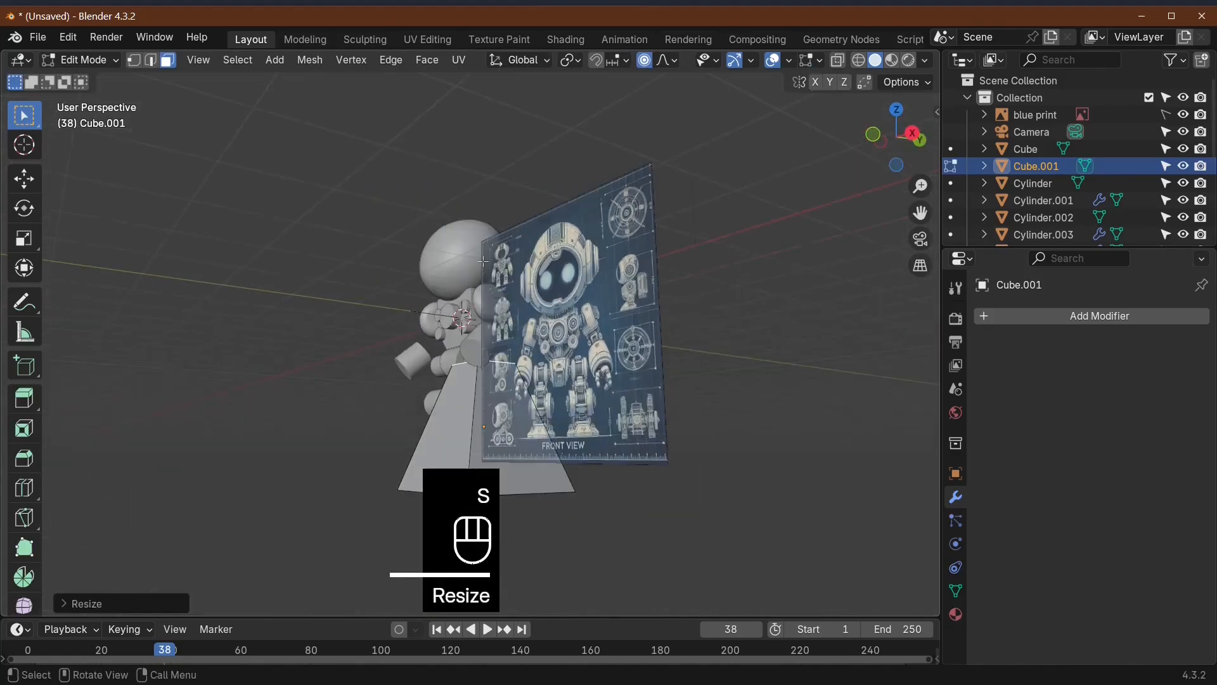
Step: Edge-slide the top face down the tapered sides to flatten the foot, and rescale that face
{"action": "key", "text": "g"}
{"action": "key", "text": "g"}
{"action": "left_click", "coordinate": [623, 429]}
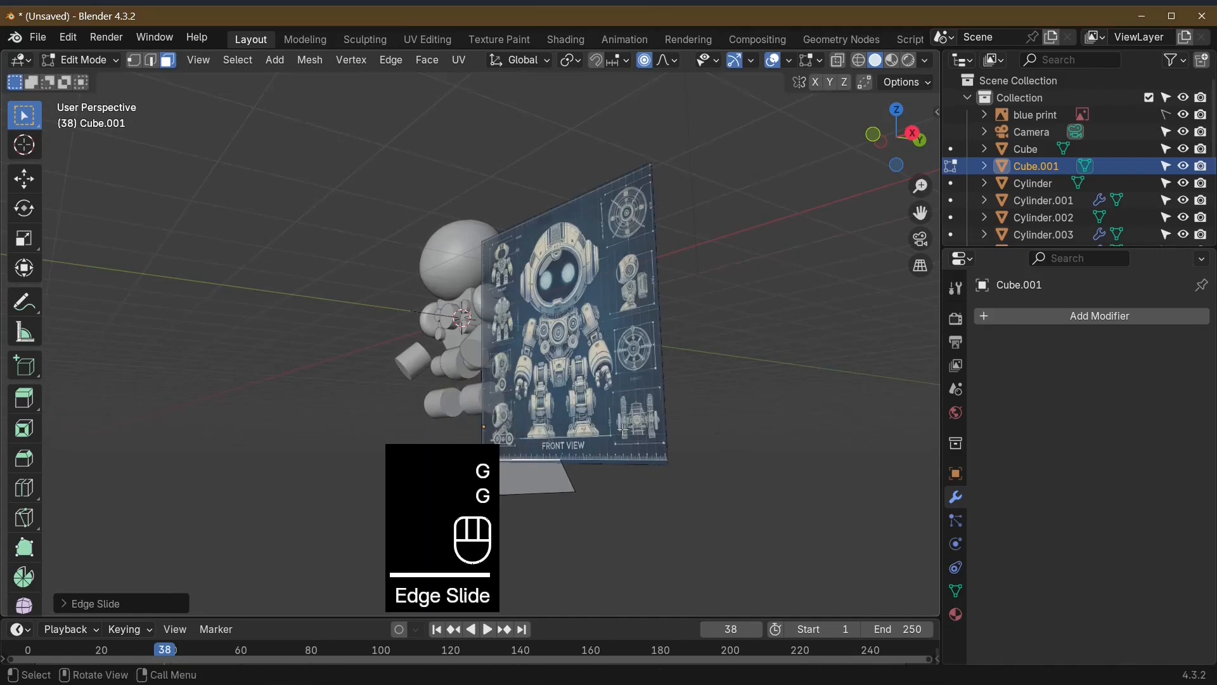
{"action": "key", "text": "s"}
{"action": "left_click", "coordinate": [552, 549]}
Step: Shift the foot's top face along +Y so the front slopes more gently, and return to Object Mode
{"action": "middle_click_drag", "start_coordinate": [551, 549], "coordinate": [527, 541]}
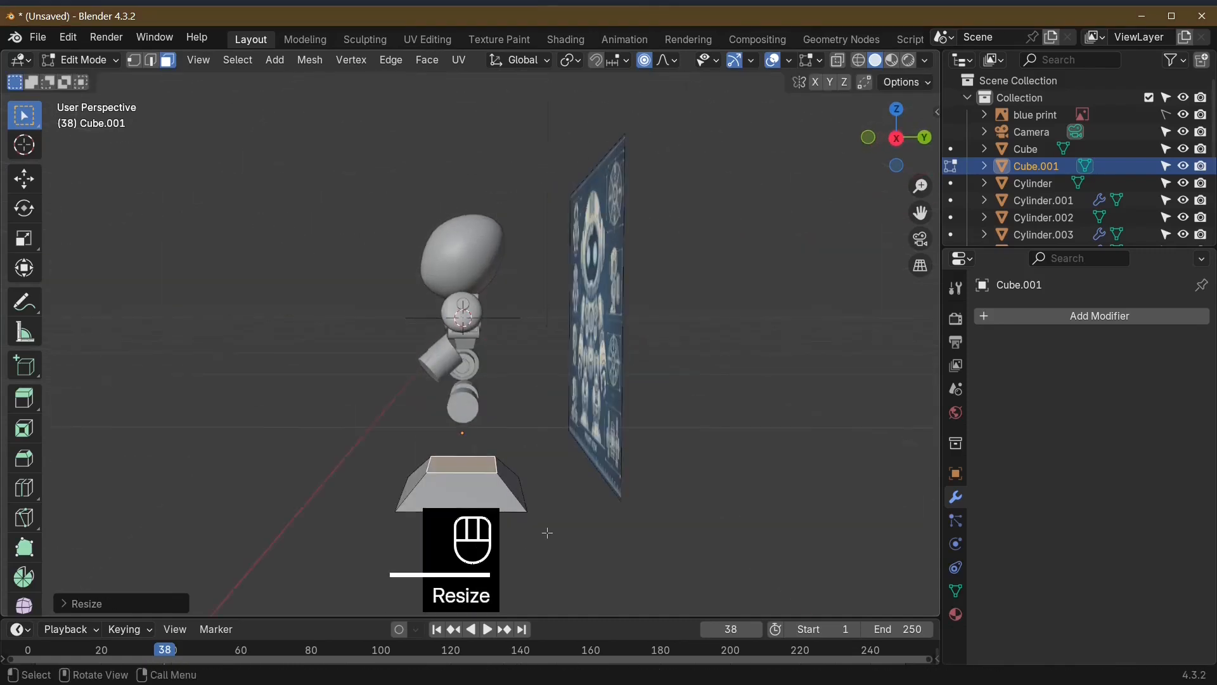
{"action": "key", "text": "g"}
{"action": "key", "text": "y"}
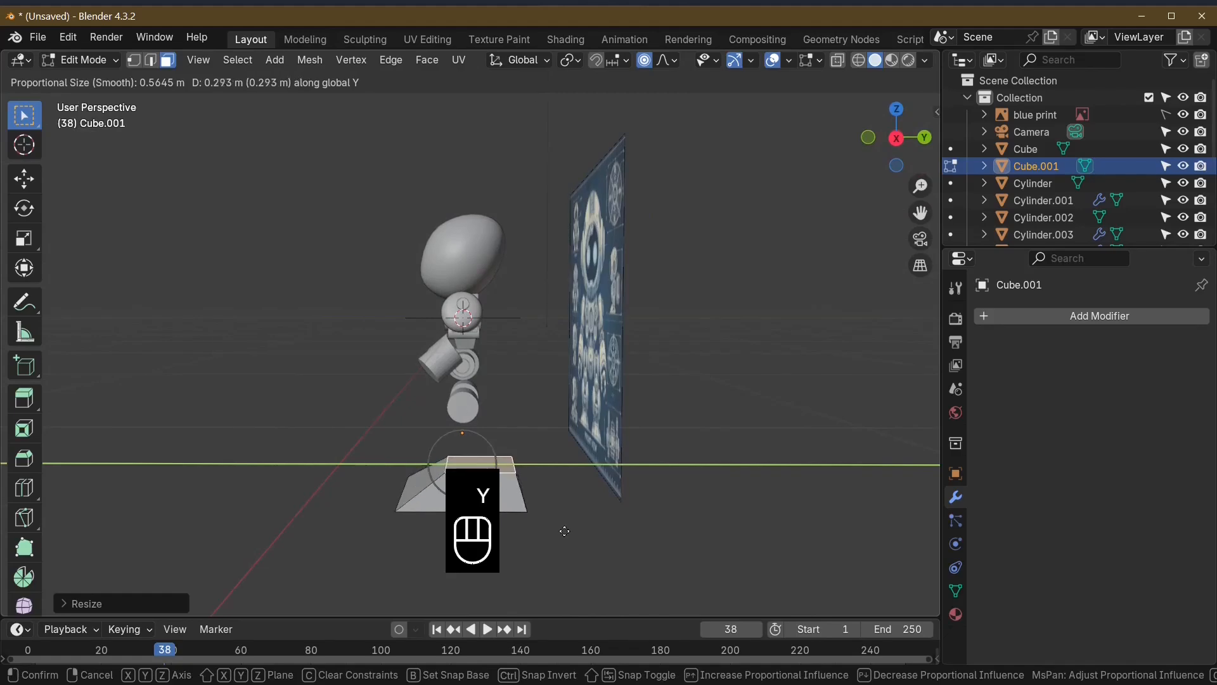
{"action": "left_click", "coordinate": [550, 520]}
{"action": "key", "text": "Tab"}
{"action": "left_click", "coordinate": [582, 491]}
Step: Scale the foot block down and move it up onto the blueprint's foot on the +X side
{"action": "key", "text": "KP_1"}
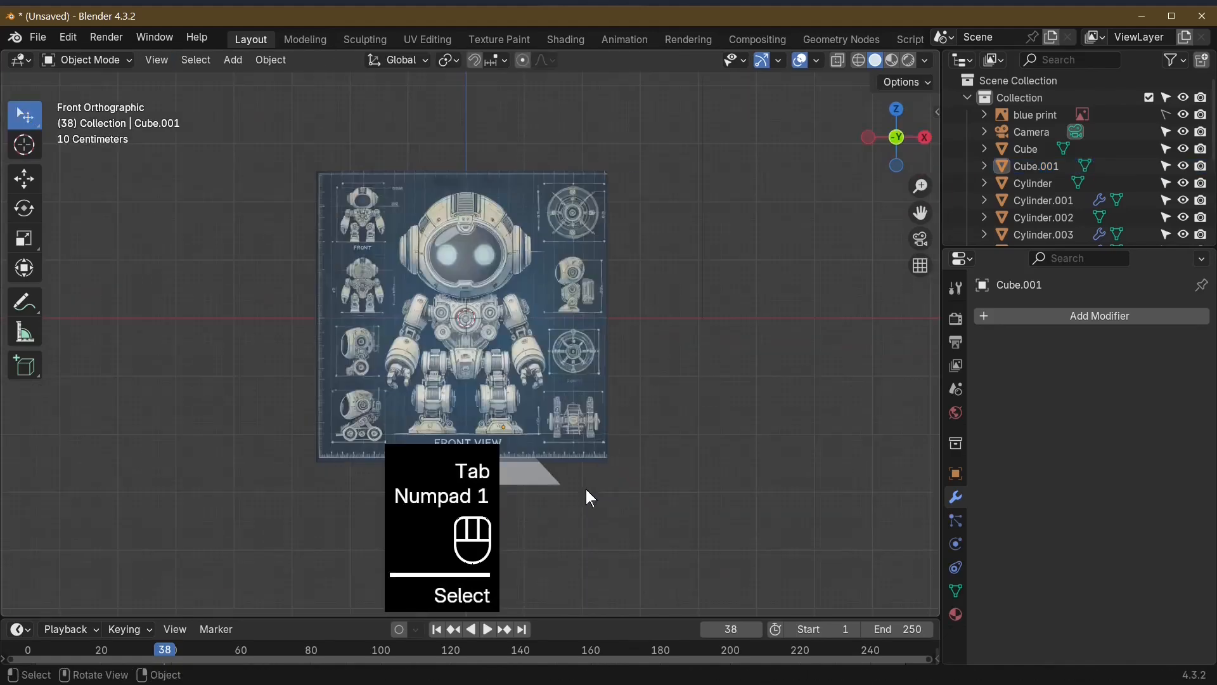
{"action": "middle_click_drag", "start_coordinate": [517, 546], "coordinate": [526, 441]}
{"action": "scroll", "coordinate": [523, 549], "scroll_direction": "up", "scroll_amount": 2}
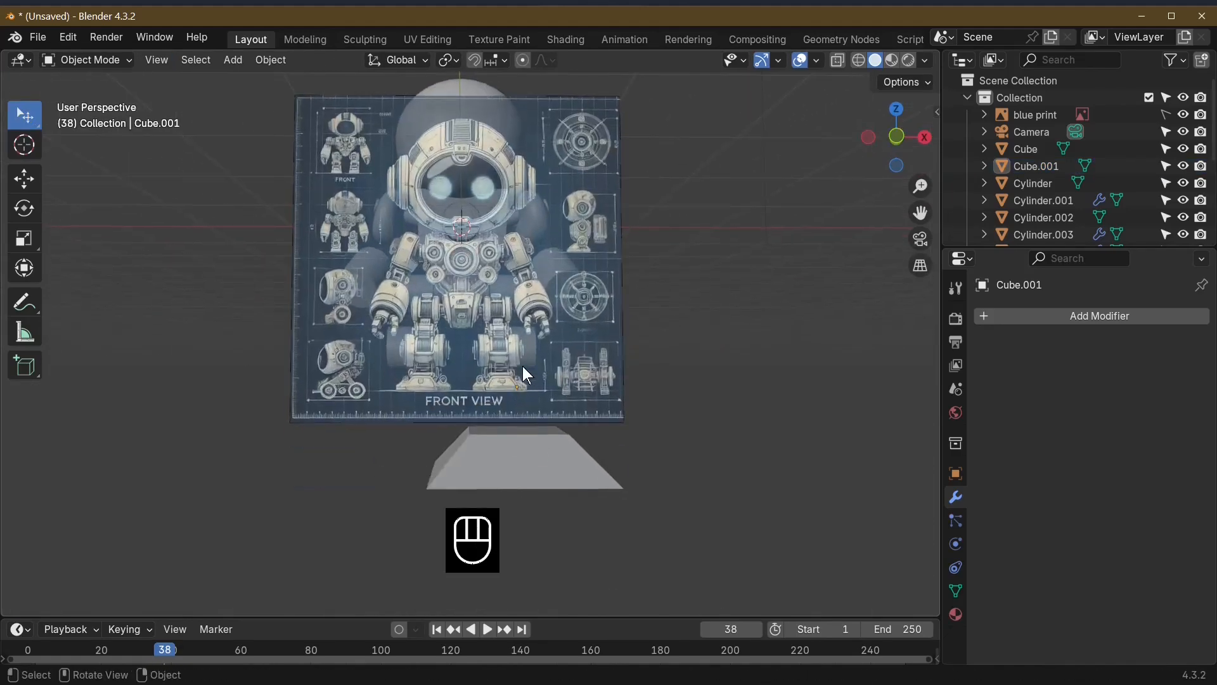
{"action": "key", "text": "KP_1"}
{"action": "left_click", "coordinate": [629, 462]}
{"action": "key", "text": "s"}
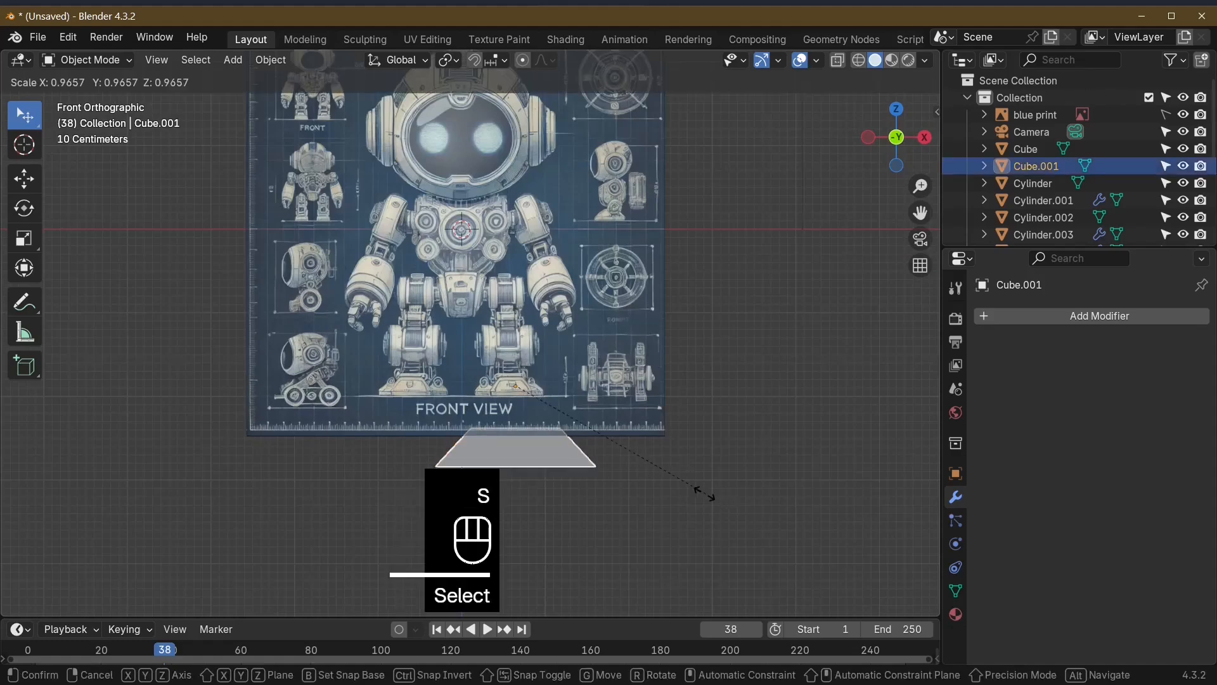
{"action": "left_click", "coordinate": [596, 477]}
{"action": "key", "text": "g"}
{"action": "left_click", "coordinate": [588, 442]}
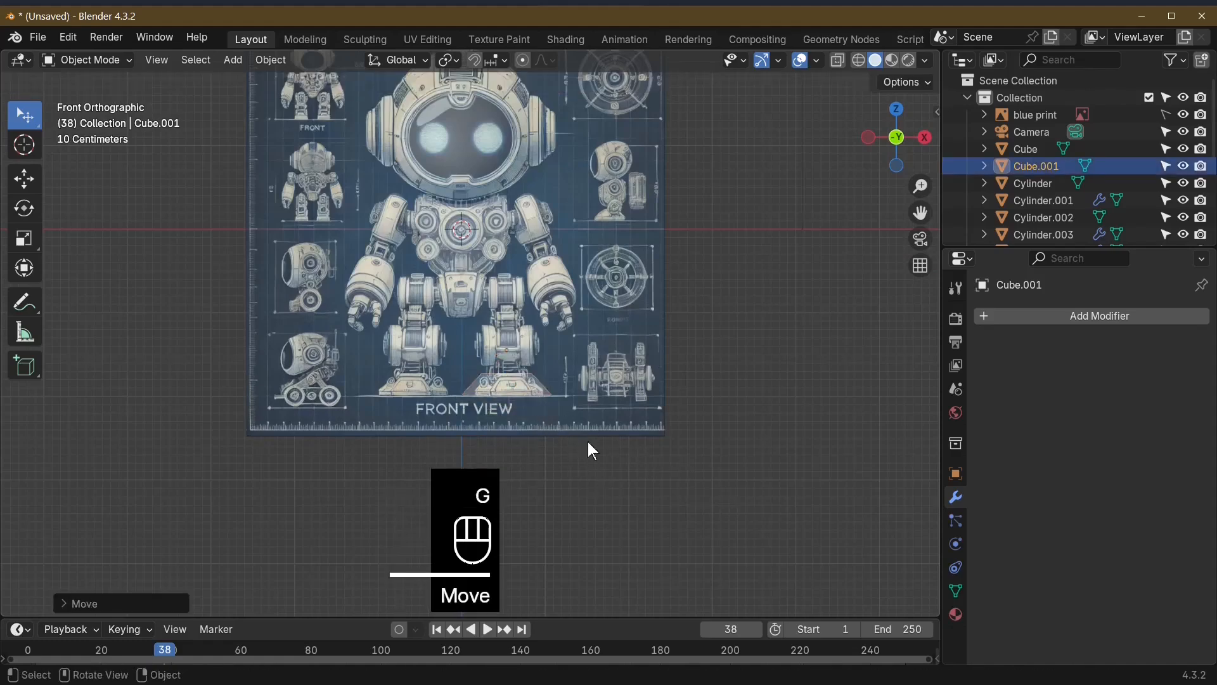
Step: Adjust the foot block's width along X and nudge its position to fit the blueprint's foot outline
{"action": "key", "text": "s"}
{"action": "key", "text": "x"}
{"action": "left_click", "coordinate": [581, 443]}
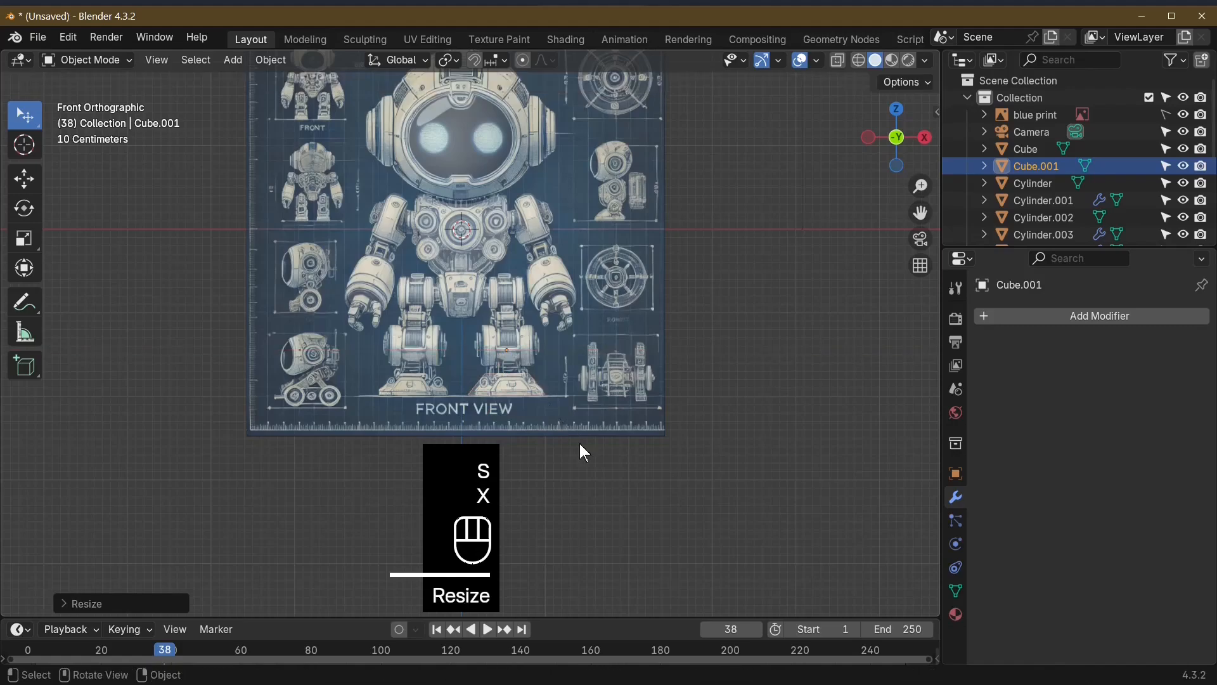
{"action": "key", "text": "g"}
{"action": "left_click", "coordinate": [583, 443]}
{"action": "key", "text": "s"}
{"action": "key", "text": "x"}
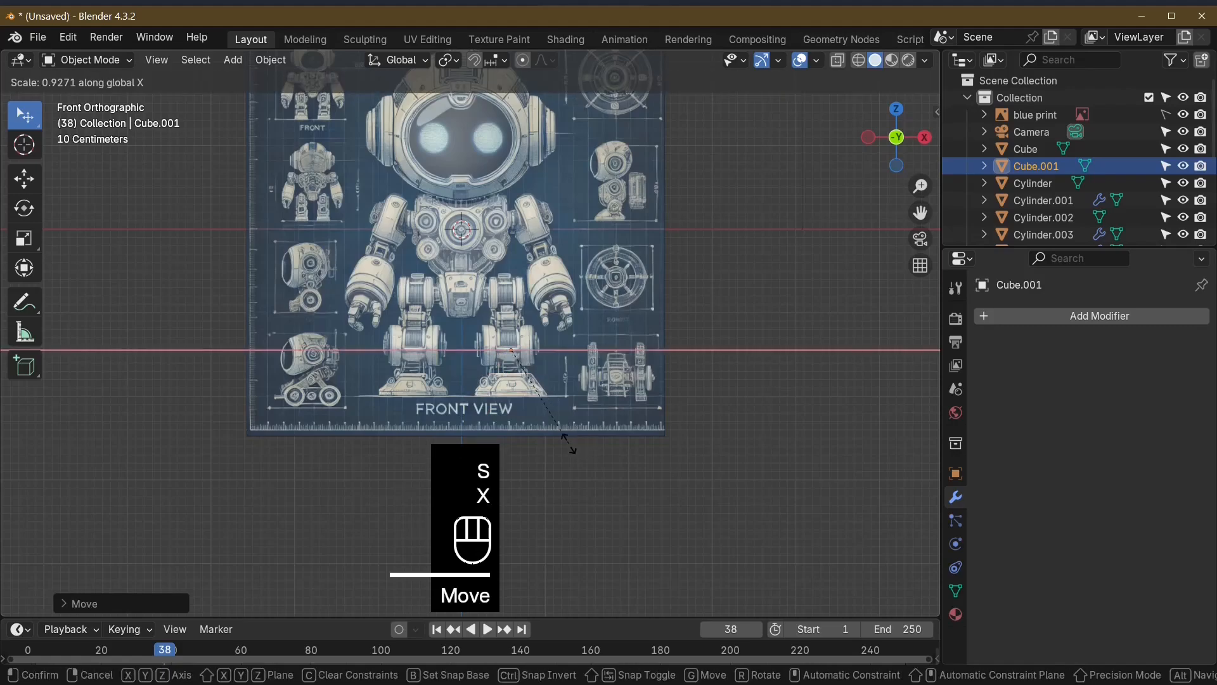
{"action": "left_click", "coordinate": [584, 443]}
{"action": "middle_click_drag", "start_coordinate": [584, 443], "coordinate": [314, 527]}
{"action": "scroll", "coordinate": [523, 501], "scroll_direction": "up", "scroll_amount": 3}
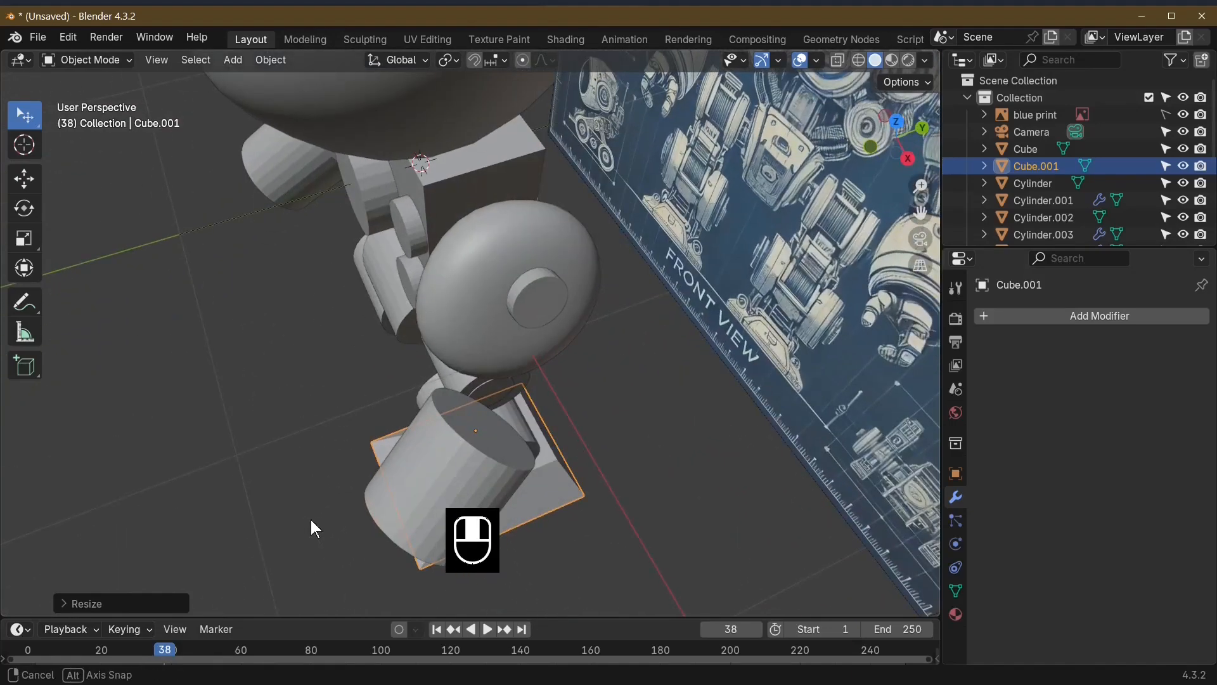
Step: Add a centred loop cut down the side face of the torso block in Edit Mode
{"action": "middle_click_drag", "start_coordinate": [484, 307], "coordinate": [408, 294]}
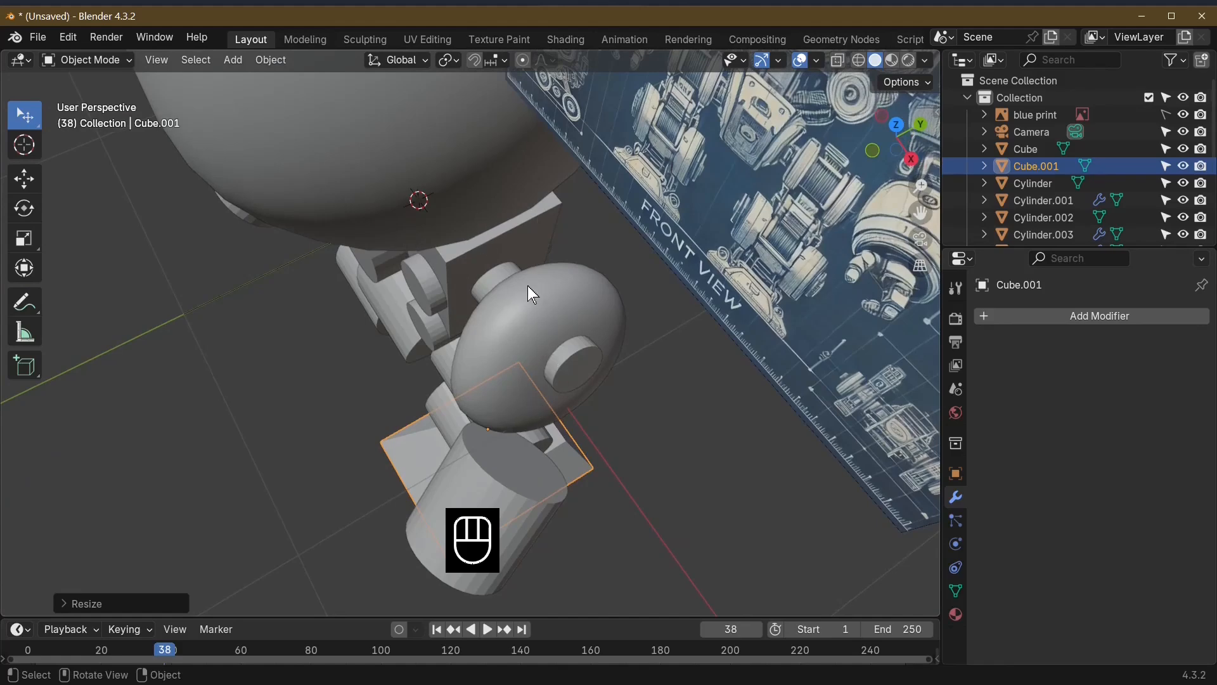
{"action": "left_click", "coordinate": [511, 264]}
{"action": "middle_click_drag", "start_coordinate": [511, 264], "coordinate": [450, 238]}
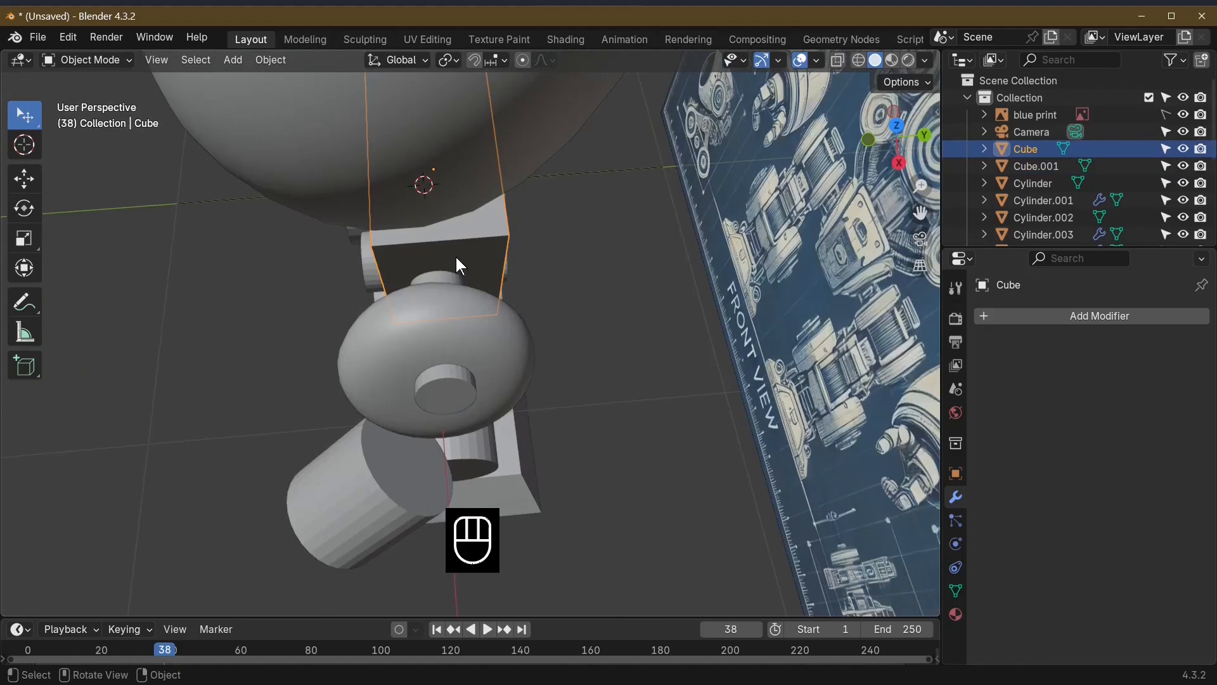
{"action": "left_click", "coordinate": [456, 253]}
{"action": "key", "text": "Tab"}
{"action": "key", "text": "Tab"}
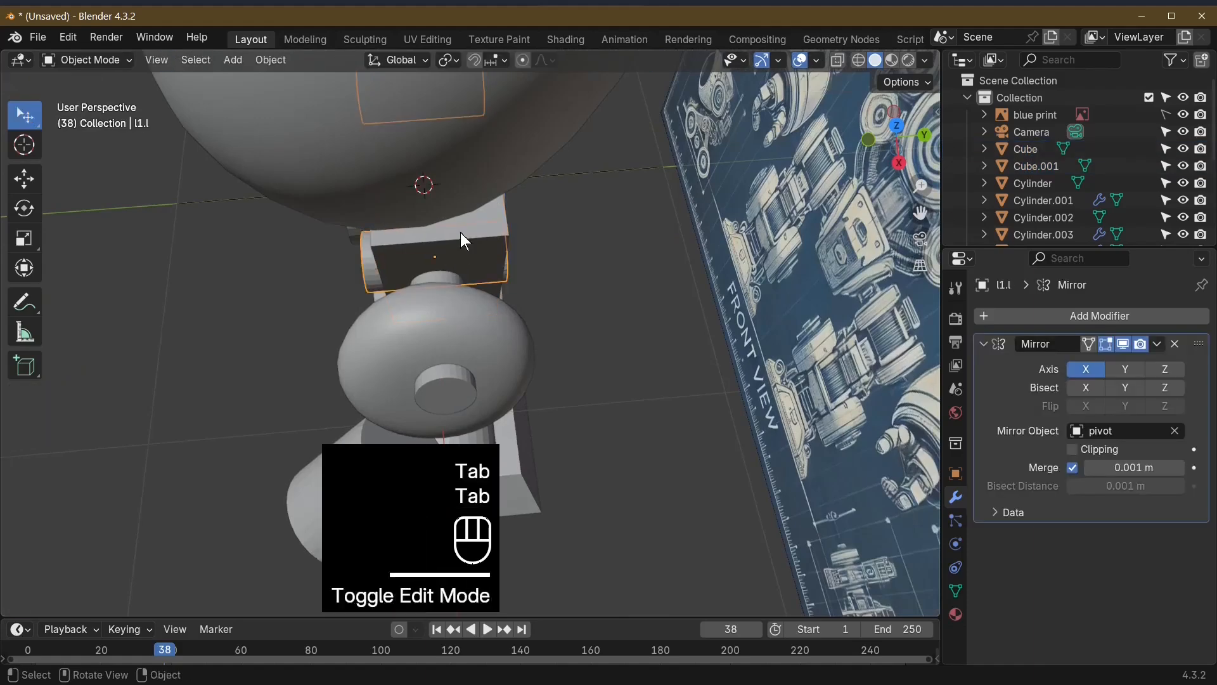
{"action": "left_click", "coordinate": [463, 240]}
{"action": "left_click", "coordinate": [449, 254]}
{"action": "key", "text": "Tab"}
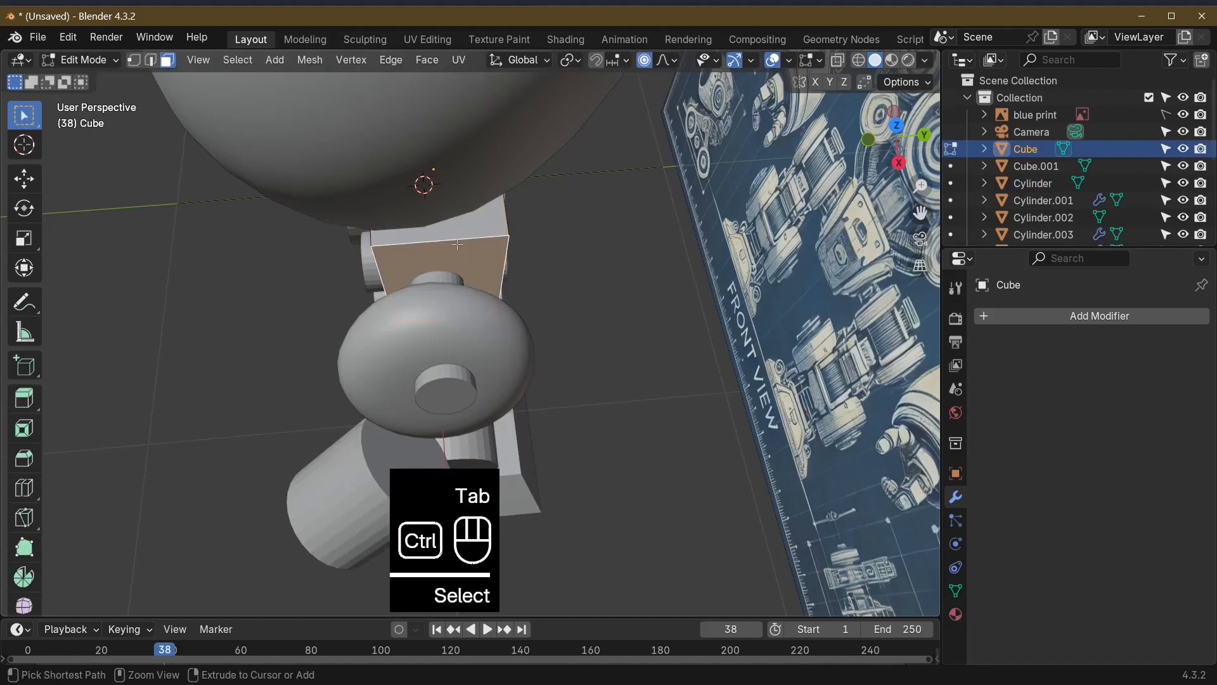
{"action": "key", "text": "ctrl+r"}
{"action": "left_click", "coordinate": [453, 245]}
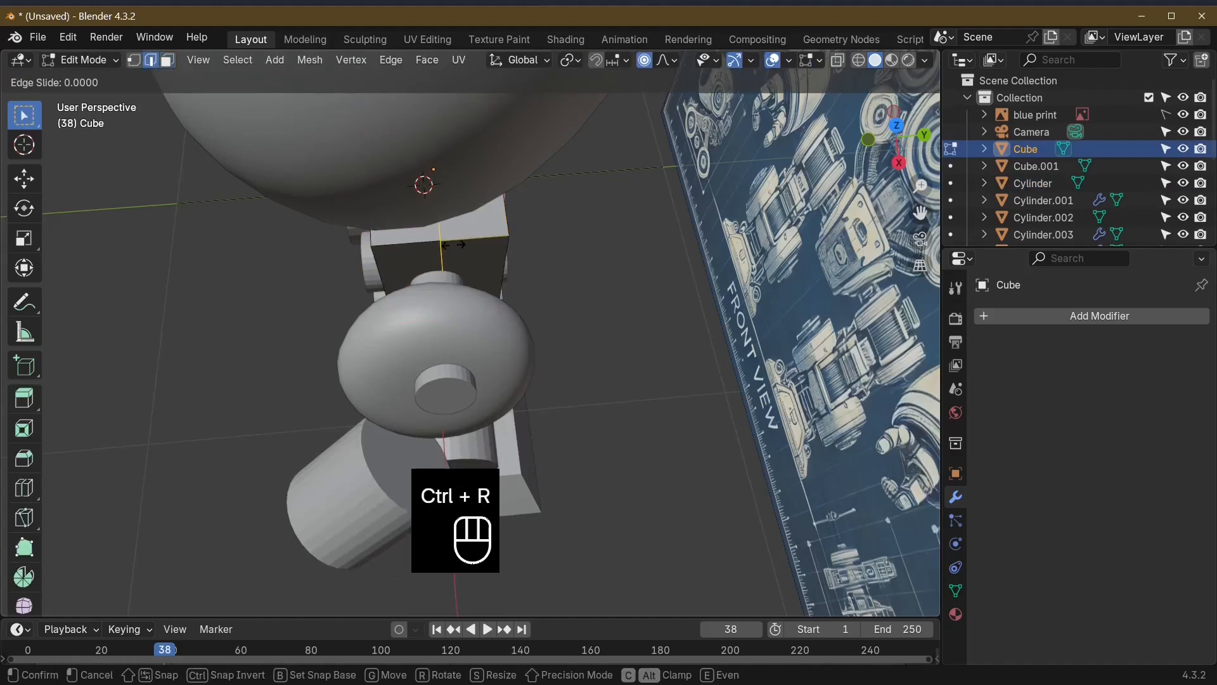
{"action": "left_click", "coordinate": [452, 247]}
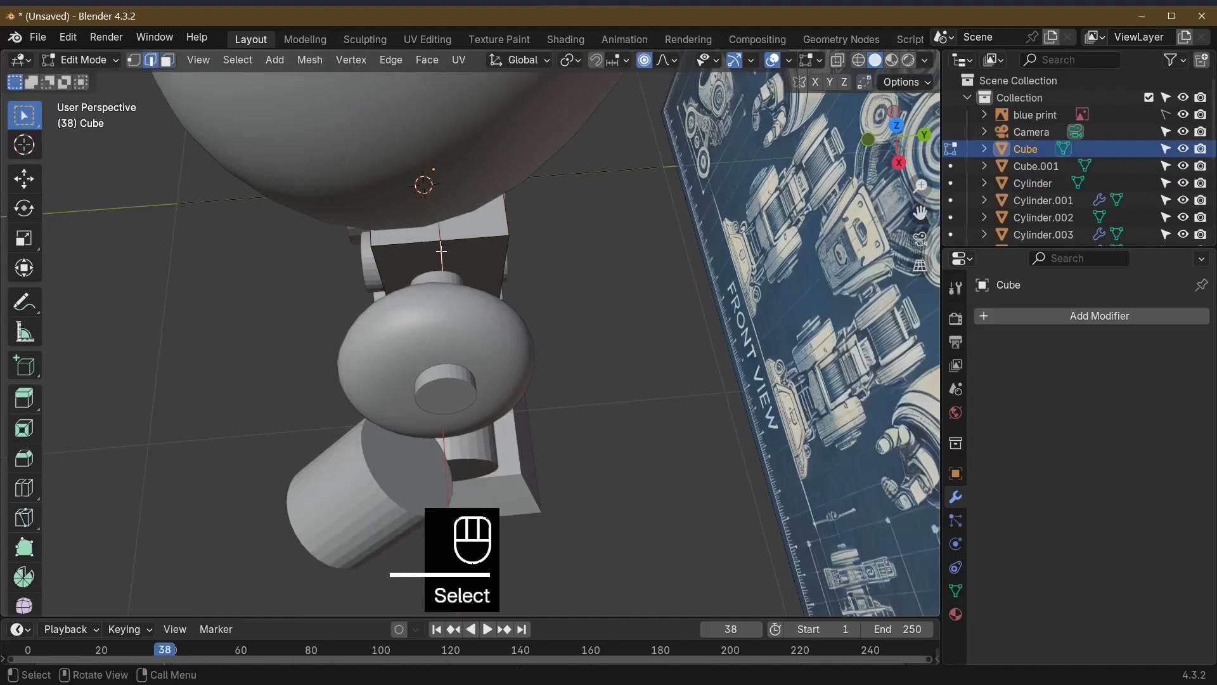
Step: Bevel the torso block's new centre edge loop to a width of 0.59 m with one segment
{"action": "left_click", "coordinate": [441, 251], "text": "alt"}
{"action": "key", "text": "ctrl+b"}
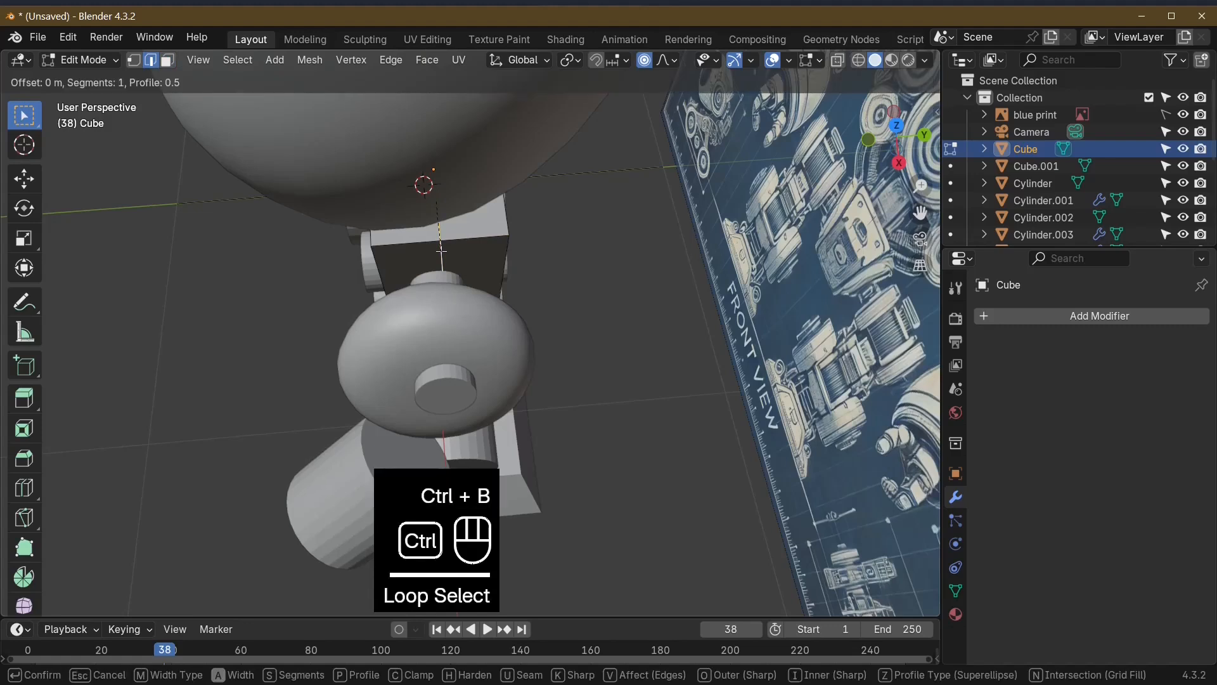
{"action": "left_click", "coordinate": [441, 251]}
{"action": "left_click", "coordinate": [95, 601]}
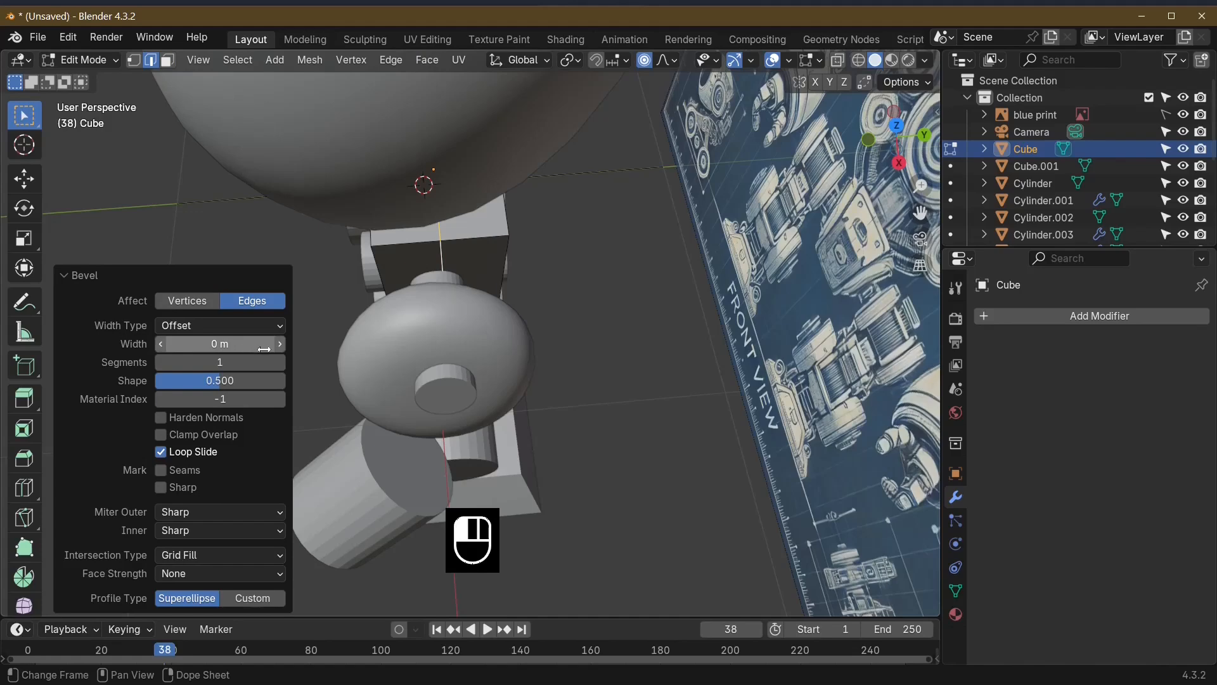
{"action": "left_click_drag", "start_coordinate": [212, 346], "coordinate": [232, 346]}
{"action": "middle_click_drag", "start_coordinate": [538, 386], "coordinate": [615, 364]}
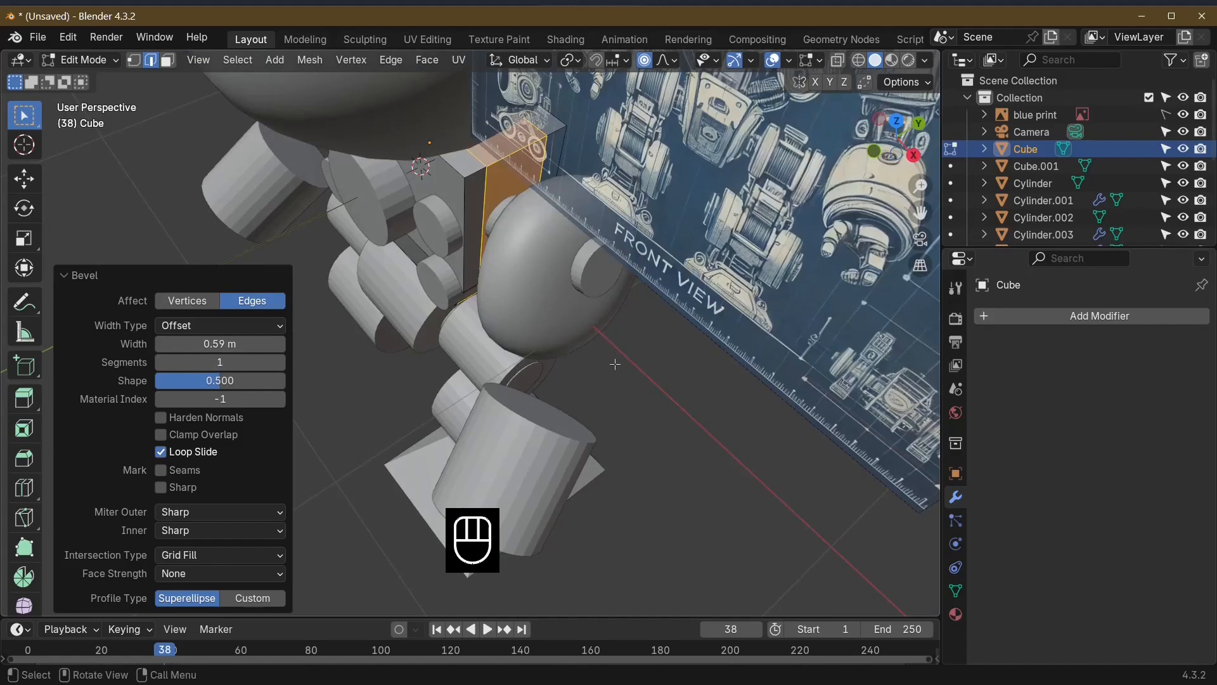
Step: Extrude the beveled band of torso faces inward along their normals by -0.601 m, and return to Object Mode
{"action": "right_click", "coordinate": [495, 185]}
{"action": "right_click", "coordinate": [494, 185]}
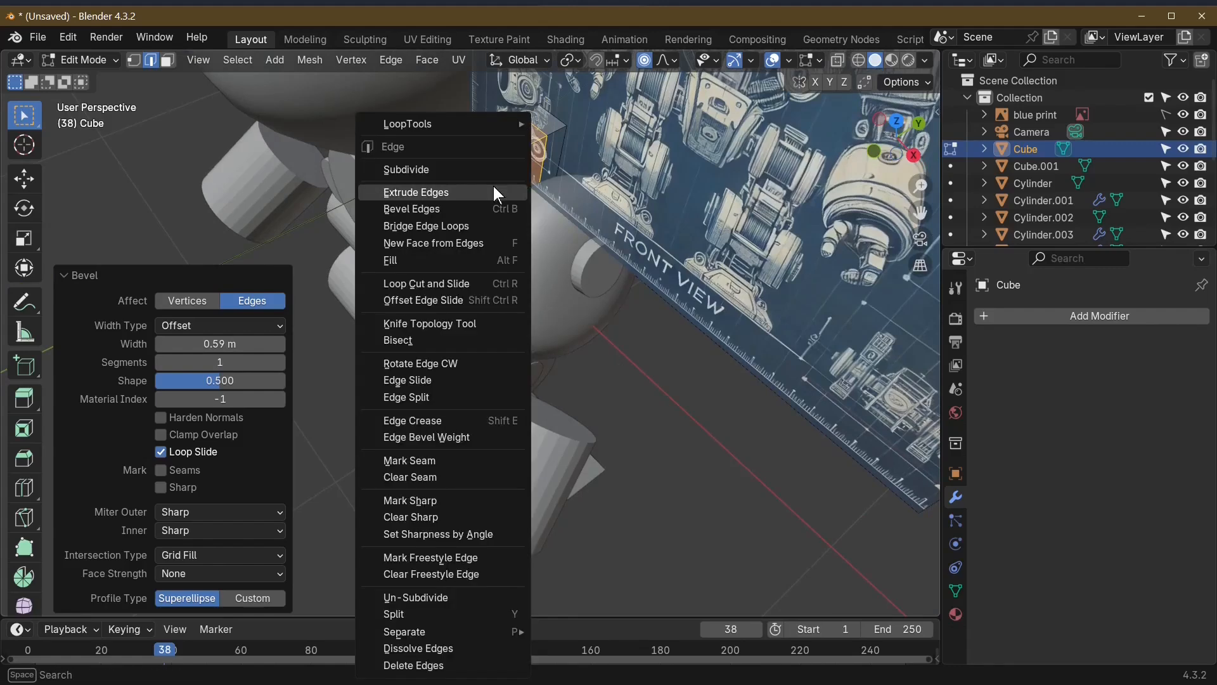
{"action": "left_click", "coordinate": [484, 245]}
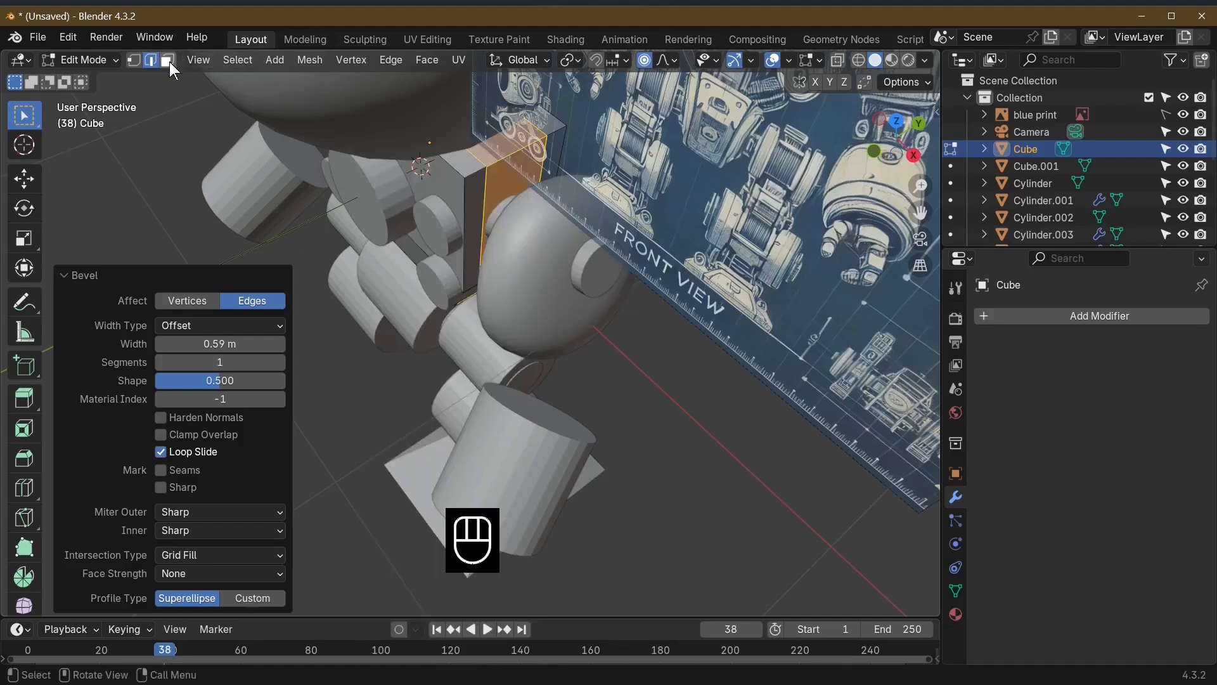
{"action": "left_click", "coordinate": [167, 60]}
{"action": "right_click", "coordinate": [505, 181]}
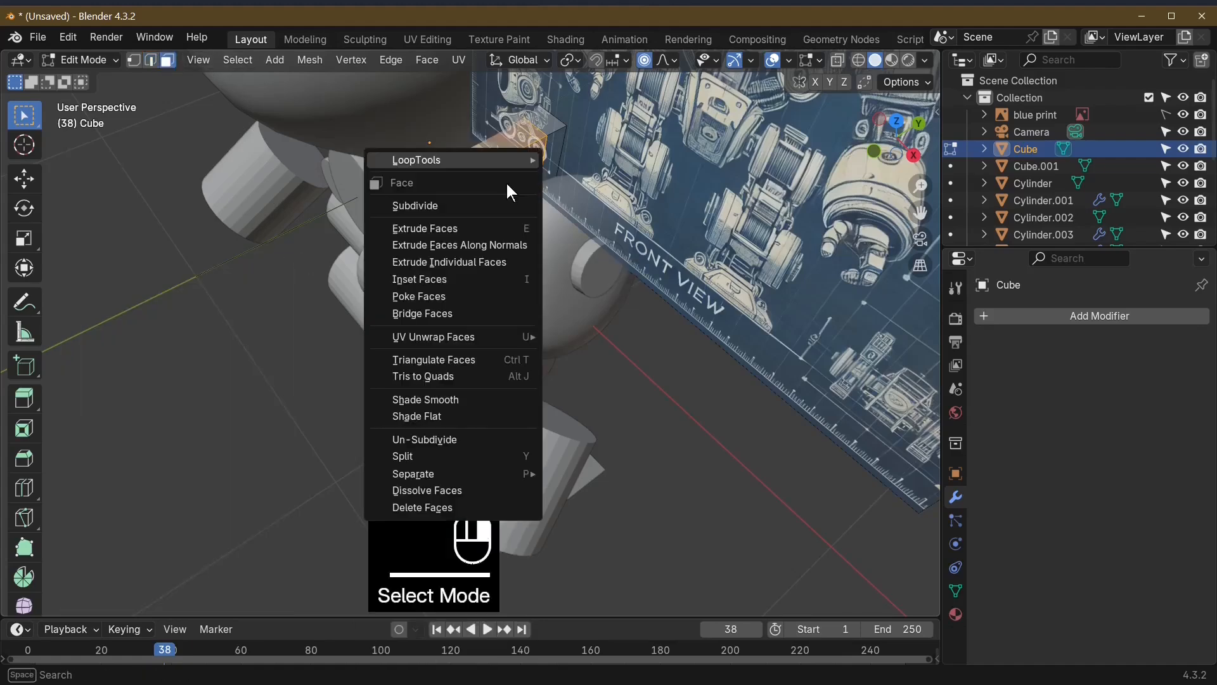
{"action": "left_click", "coordinate": [516, 257]}
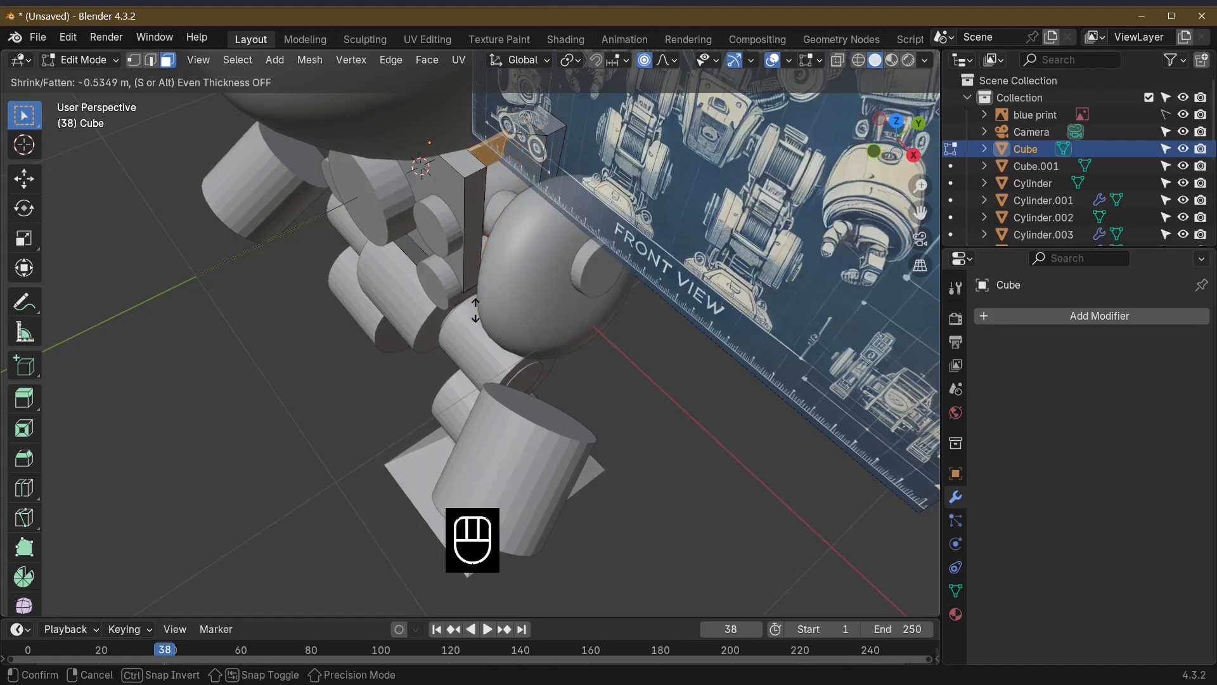
{"action": "left_click", "coordinate": [476, 317]}
{"action": "middle_click_drag", "start_coordinate": [476, 317], "coordinate": [273, 218]}
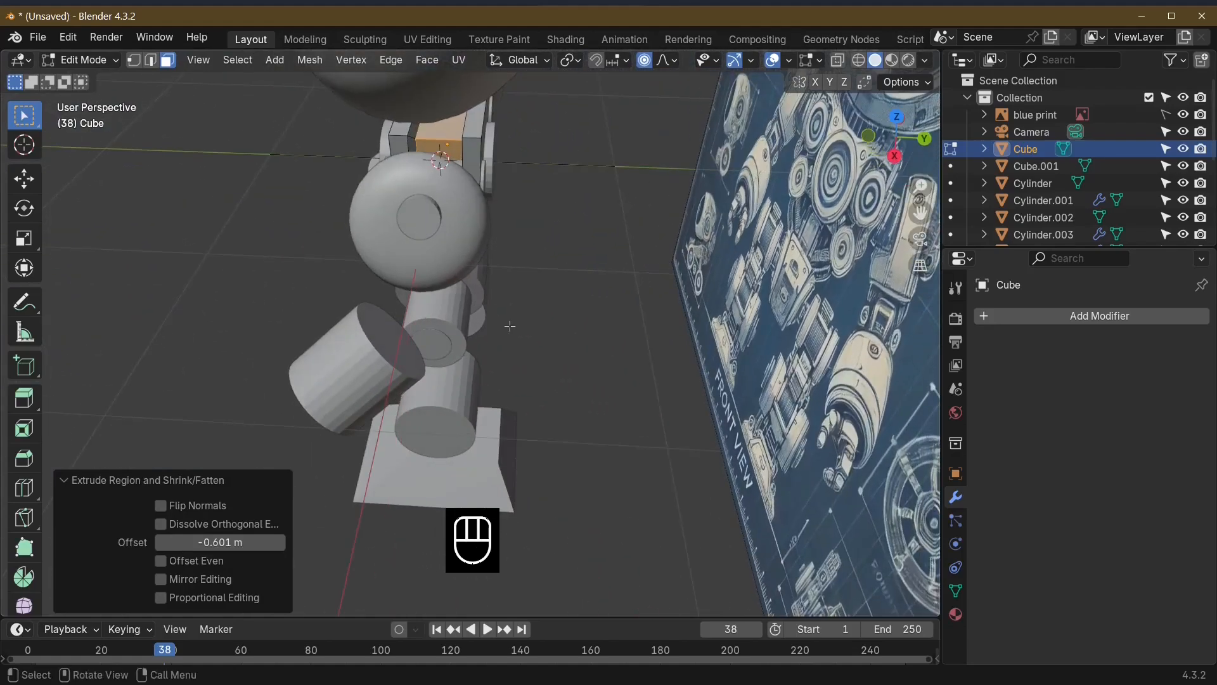
{"action": "middle_click_drag", "start_coordinate": [510, 326], "coordinate": [556, 336]}
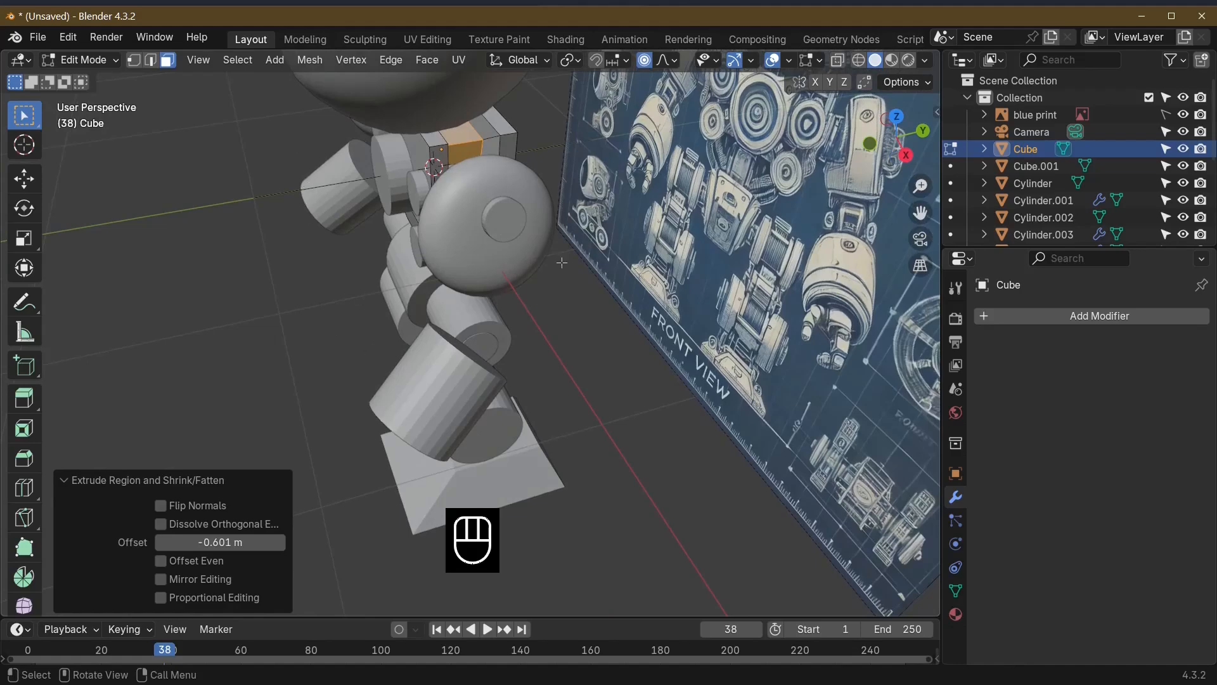
{"action": "middle_click_drag", "start_coordinate": [561, 262], "coordinate": [442, 241]}
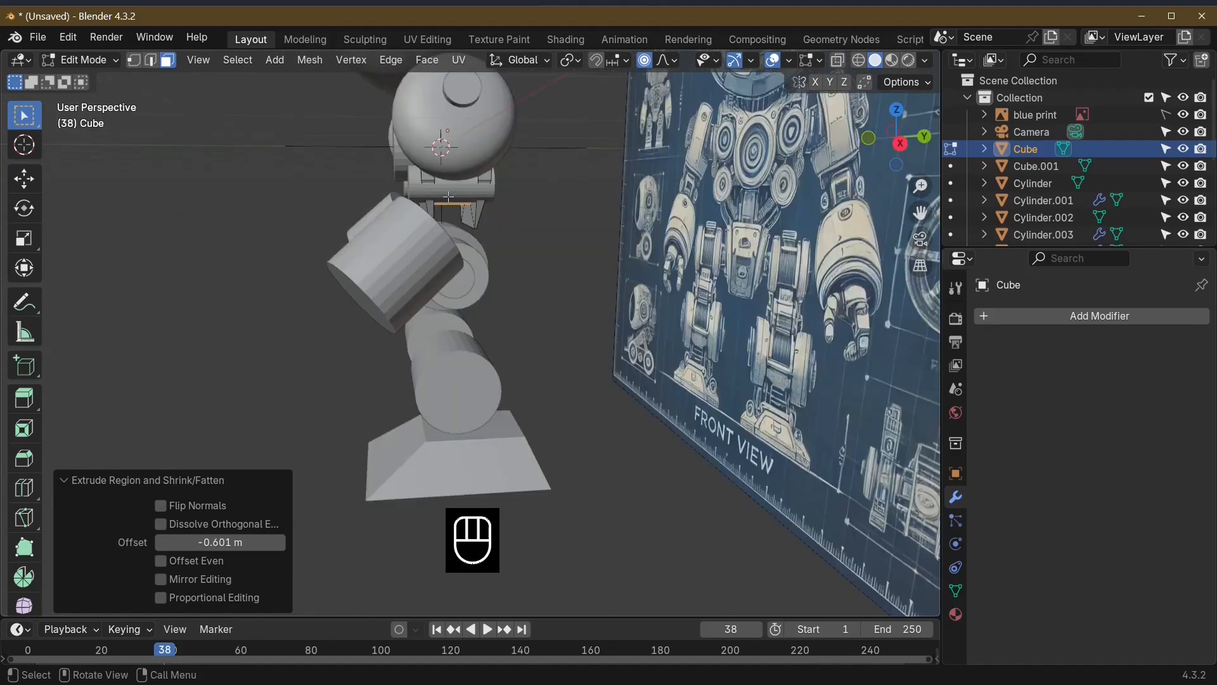
{"action": "middle_click_drag", "start_coordinate": [458, 198], "coordinate": [544, 297]}
{"action": "scroll", "coordinate": [544, 297], "scroll_direction": "down", "scroll_amount": 2}
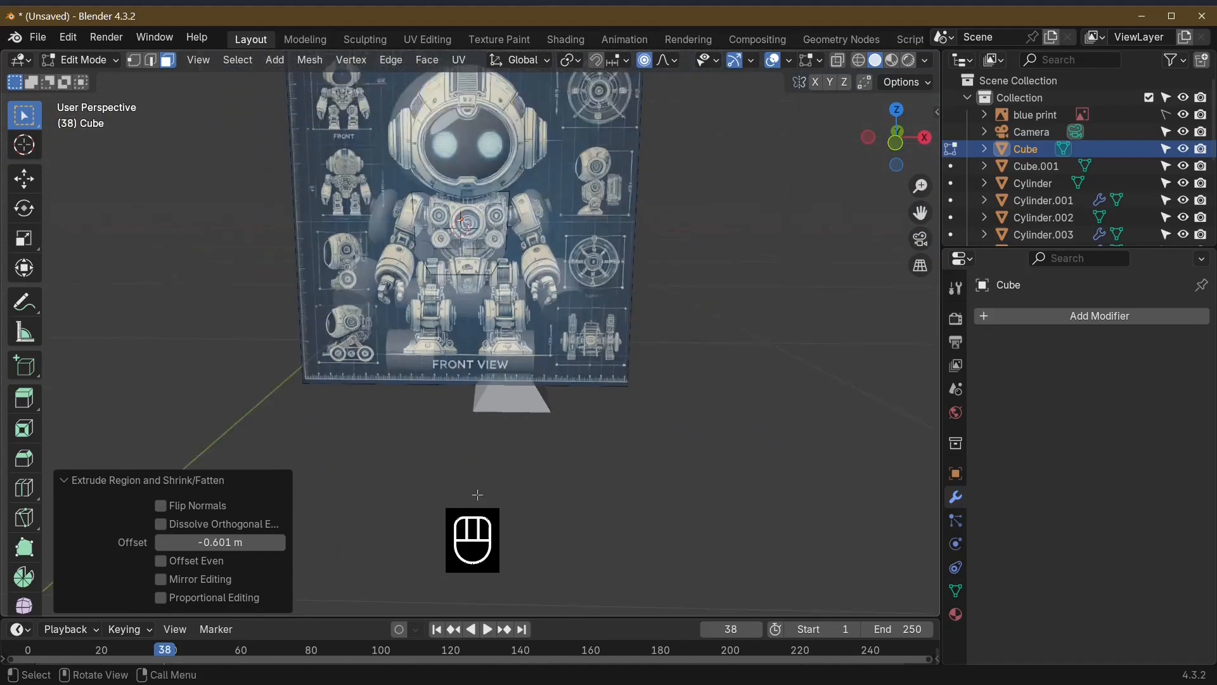
{"action": "key", "text": "Tab"}
Step: Add a Mirror modifier on the X axis to the foot block, using pivot as the mirror object
{"action": "left_click", "coordinate": [516, 400]}
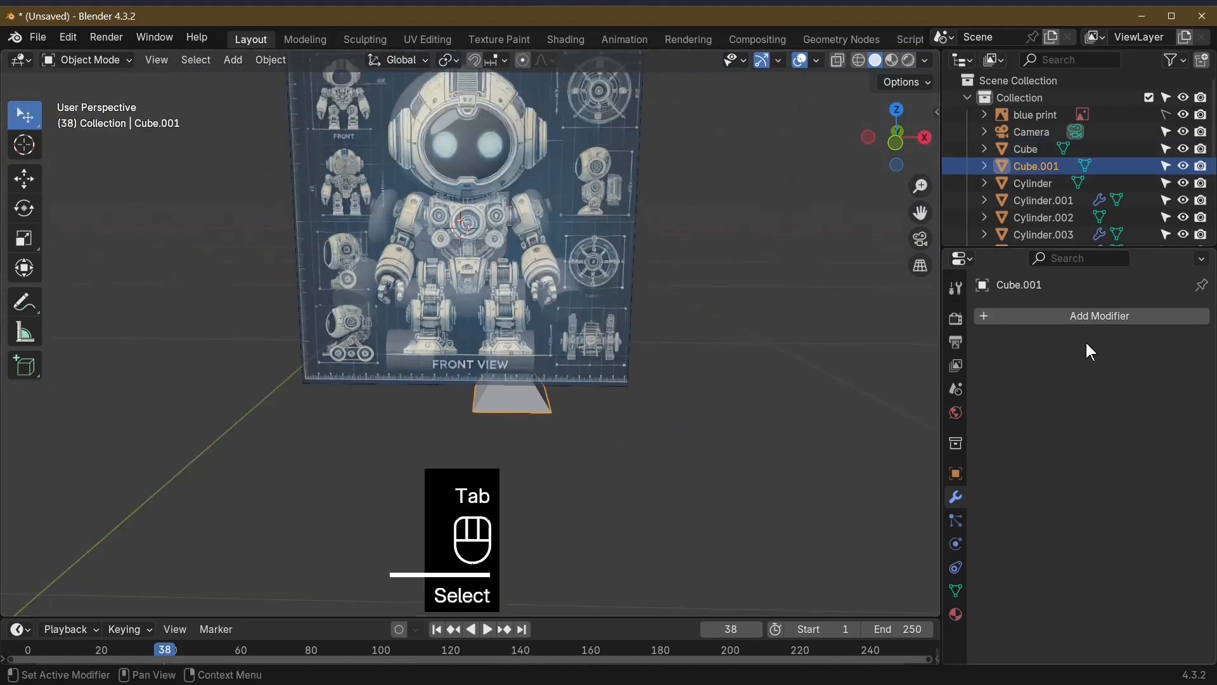
{"action": "left_click", "coordinate": [1063, 320]}
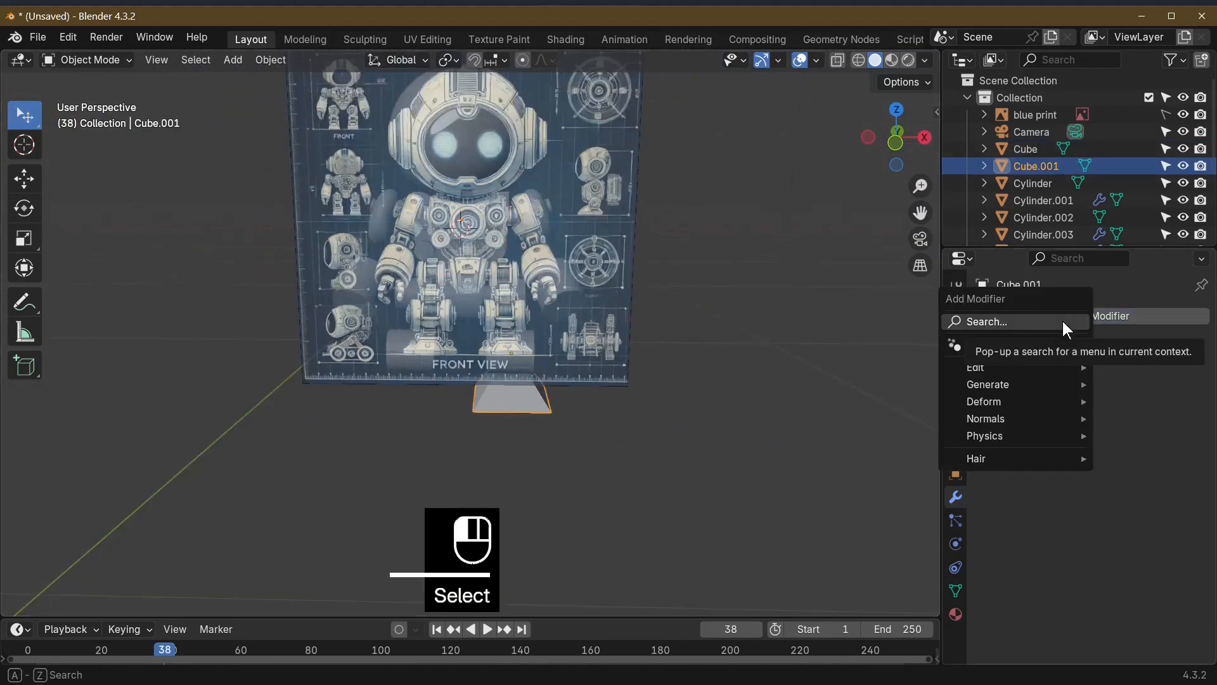
{"action": "type", "text": "m"}
{"action": "left_click", "coordinate": [970, 357]}
{"action": "left_click", "coordinate": [1095, 431]}
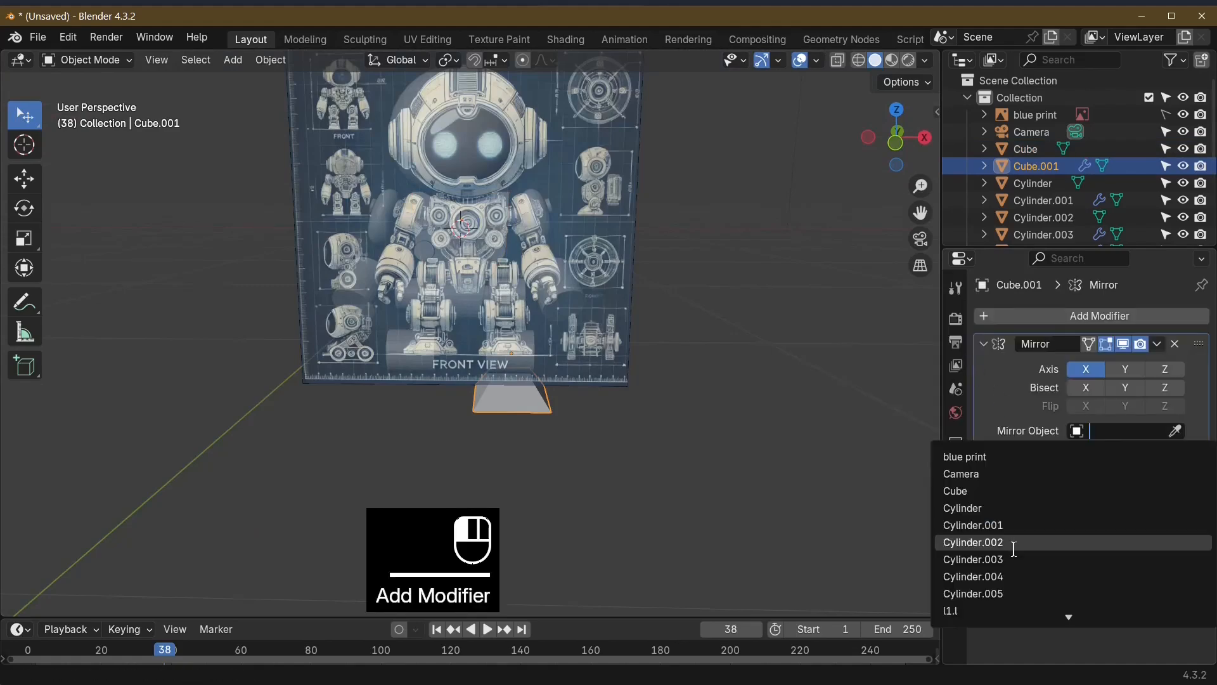
{"action": "type", "text": "pivot"}
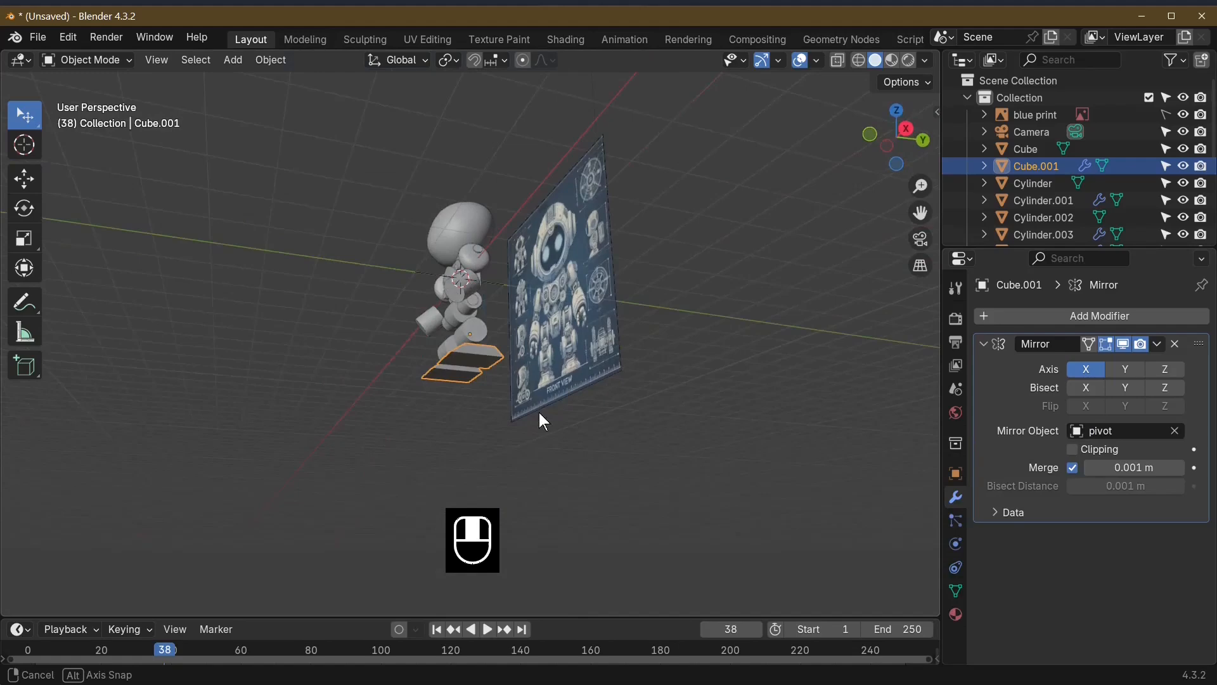
Step: Rename the head sphere object as head
{"action": "middle_click_drag", "start_coordinate": [545, 421], "coordinate": [421, 449]}
{"action": "scroll", "coordinate": [409, 380], "scroll_direction": "up", "scroll_amount": 4}
{"action": "middle_click_drag", "start_coordinate": [407, 370], "coordinate": [596, 237]}
{"action": "scroll", "coordinate": [543, 282], "scroll_direction": "up", "scroll_amount": 4}
{"action": "middle_click_drag", "start_coordinate": [543, 283], "coordinate": [563, 223]}
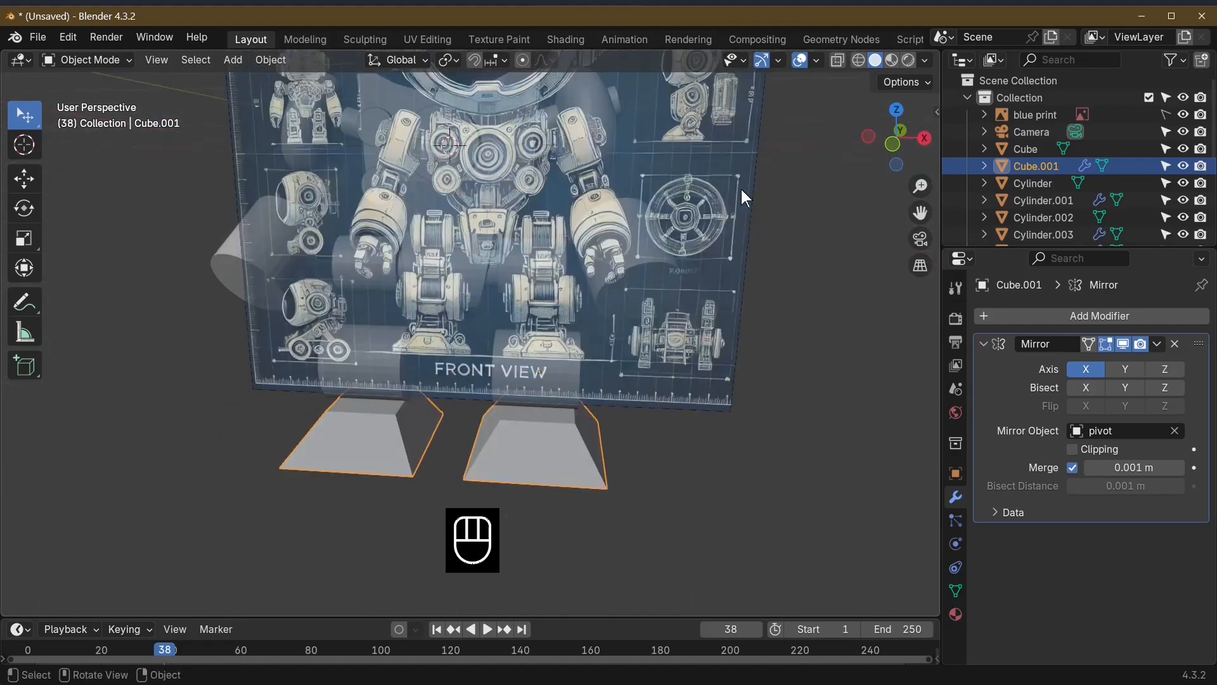
{"action": "scroll", "coordinate": [535, 193], "scroll_direction": "down", "scroll_amount": 3}
{"action": "left_click", "coordinate": [488, 146]}
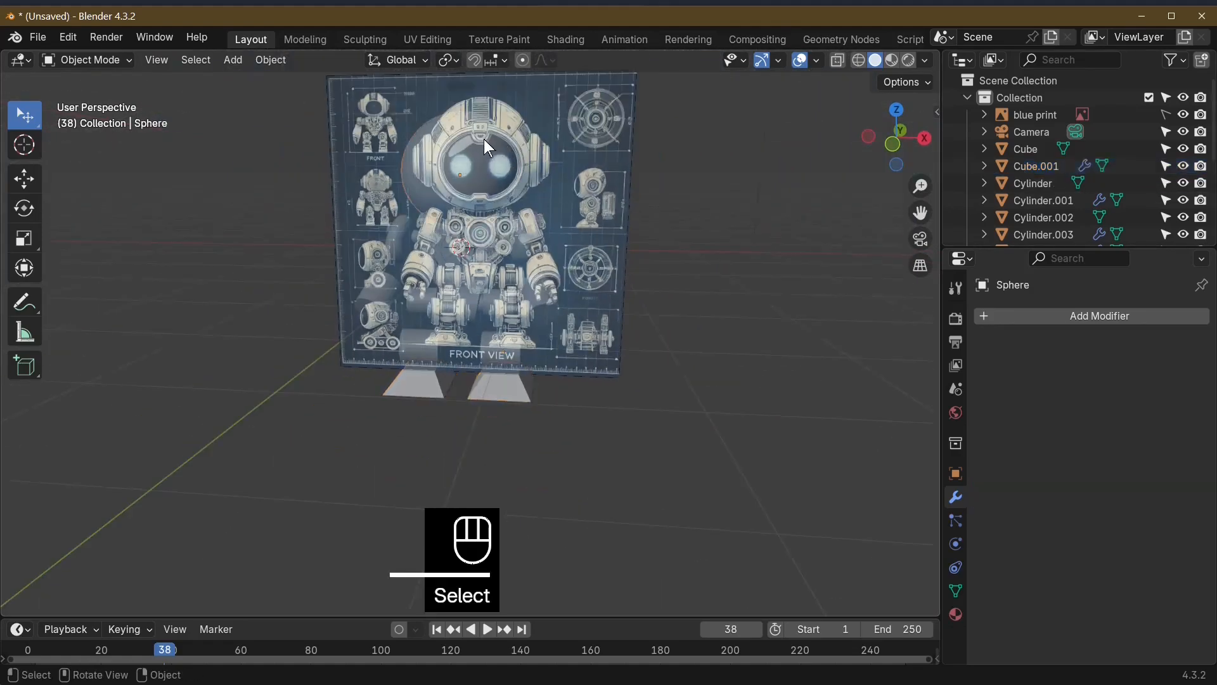
{"action": "scroll", "coordinate": [1061, 170], "scroll_direction": "down", "scroll_amount": 5}
{"action": "double_click", "coordinate": [1038, 213]}
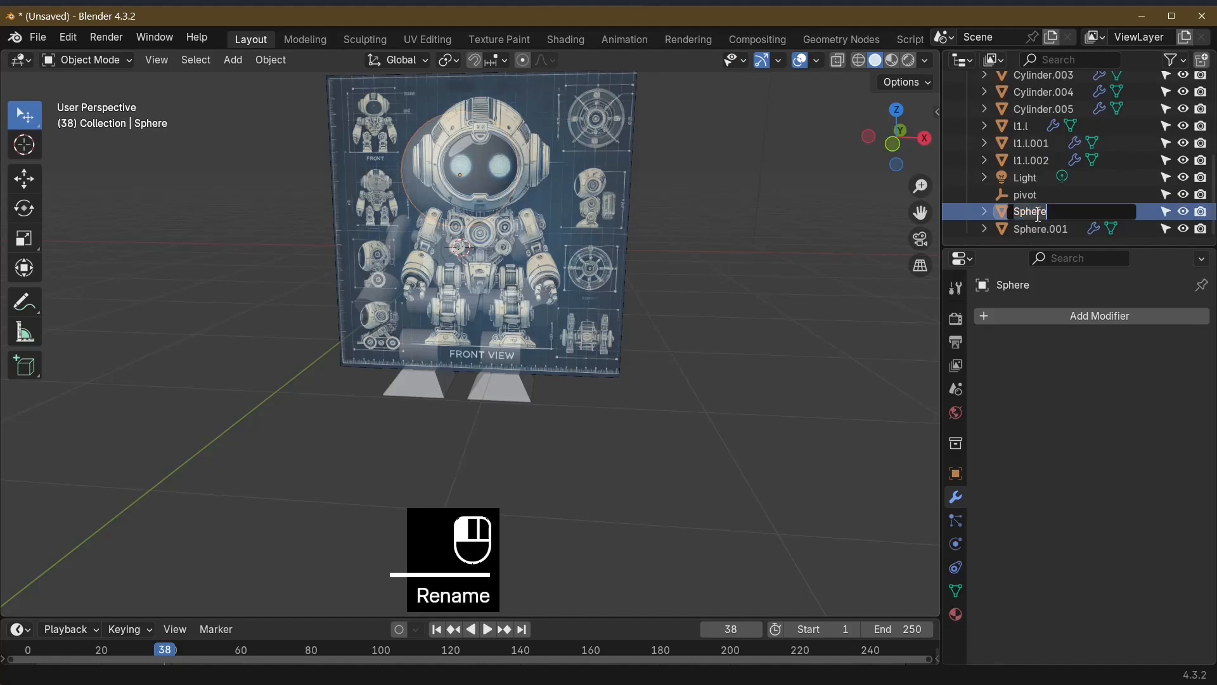
{"action": "type", "text": "head"}
{"action": "key", "text": "Return"}
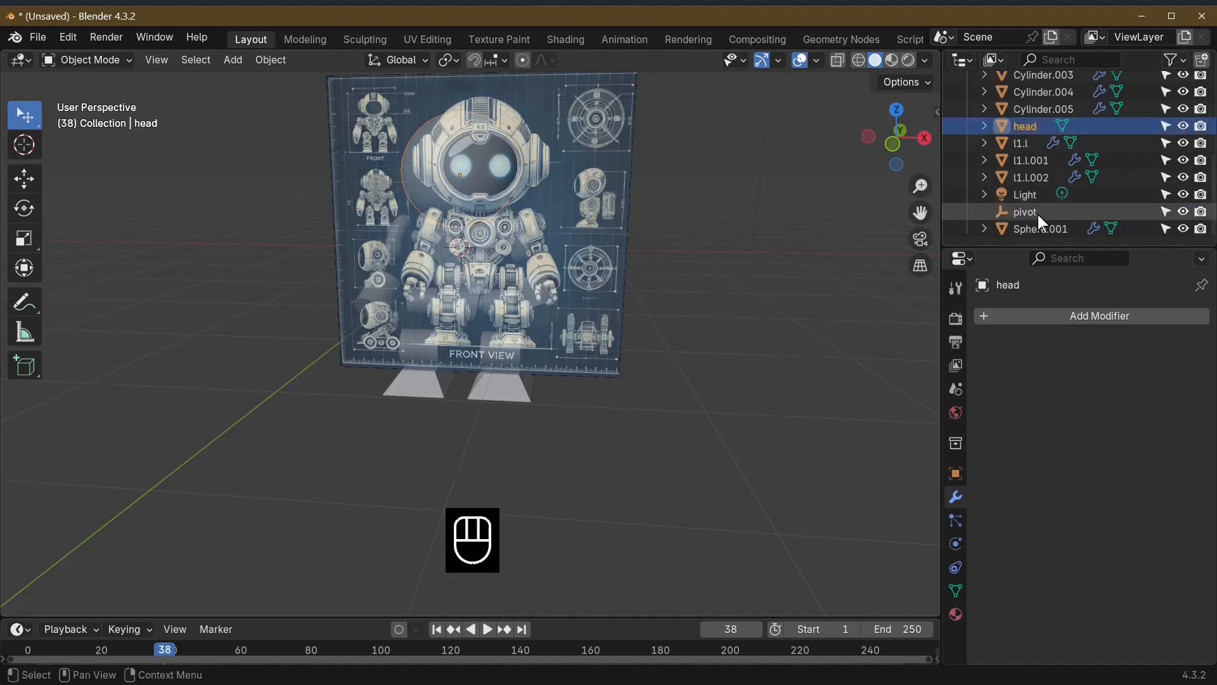
Step: In front view, lower the blueprint image's opacity to 0.126 so the model shows through
{"action": "scroll", "coordinate": [573, 271], "scroll_direction": "up", "scroll_amount": 4}
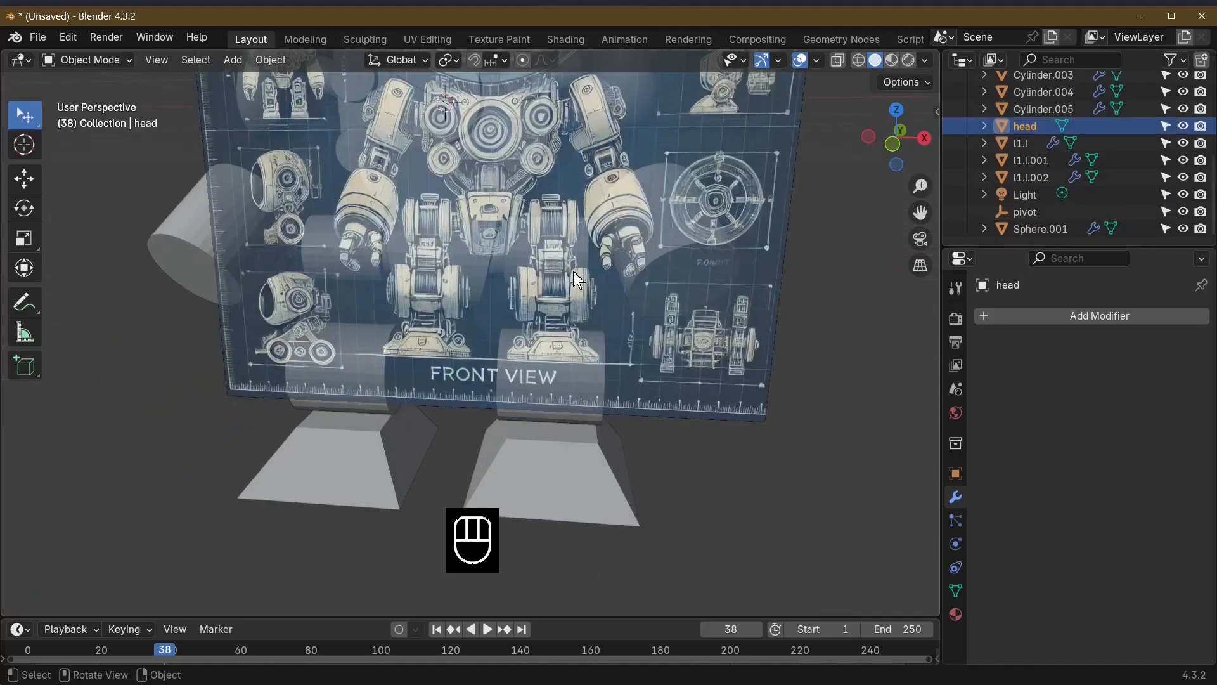
{"action": "scroll", "coordinate": [573, 272], "scroll_direction": "down", "scroll_amount": 3}
{"action": "middle_click_drag", "start_coordinate": [573, 271], "coordinate": [615, 368], "text": "shift"}
{"action": "left_click", "coordinate": [526, 279]}
{"action": "left_click", "coordinate": [511, 277]}
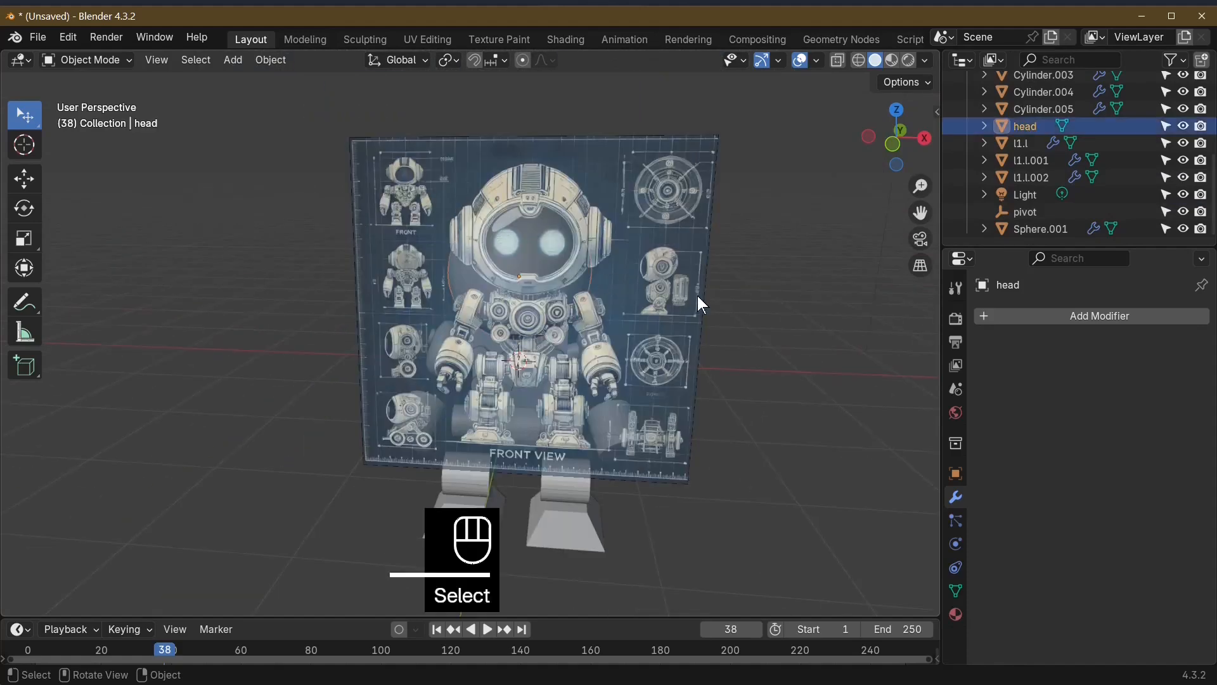
{"action": "key", "text": "KP_1"}
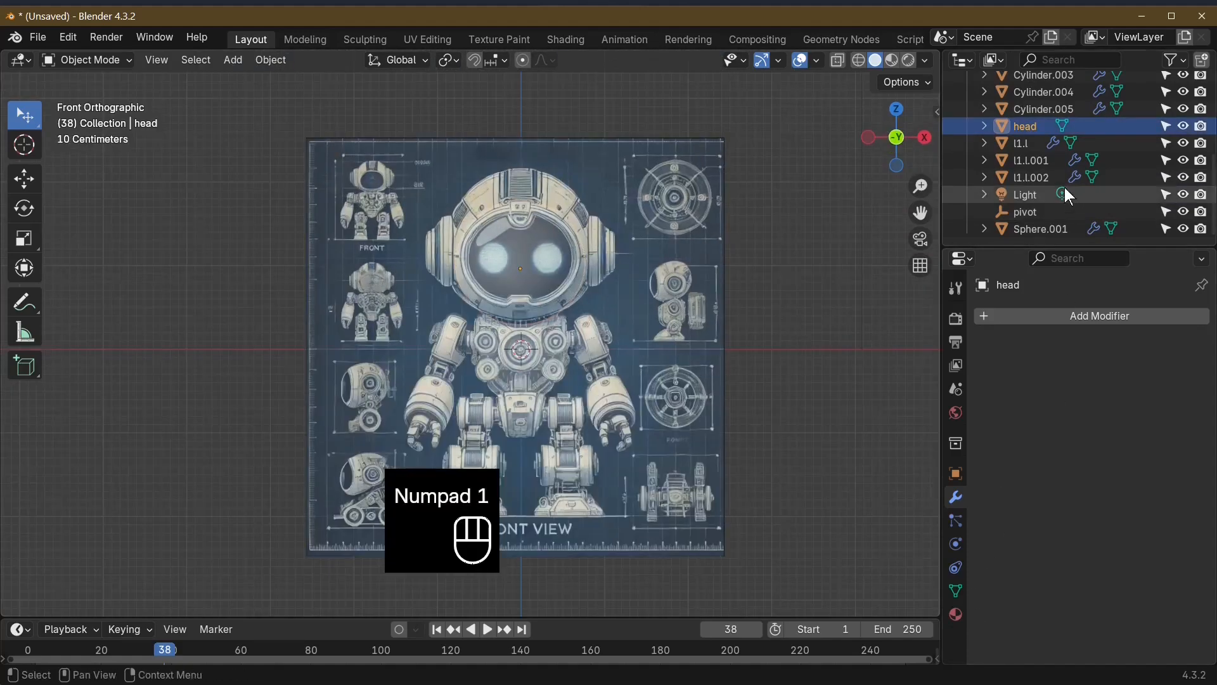
{"action": "scroll", "coordinate": [1037, 166], "scroll_direction": "up", "scroll_amount": 5}
{"action": "left_click", "coordinate": [1036, 114]}
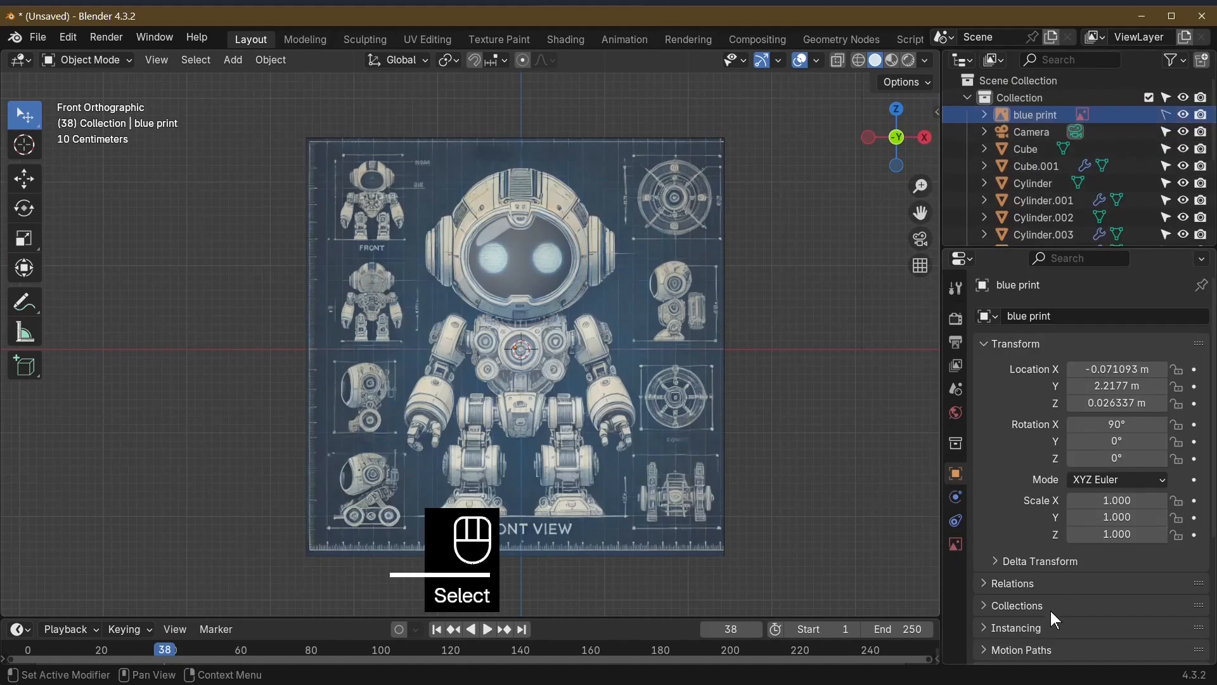
{"action": "scroll", "coordinate": [1050, 611], "scroll_direction": "down", "scroll_amount": 5}
{"action": "left_click", "coordinate": [955, 544]}
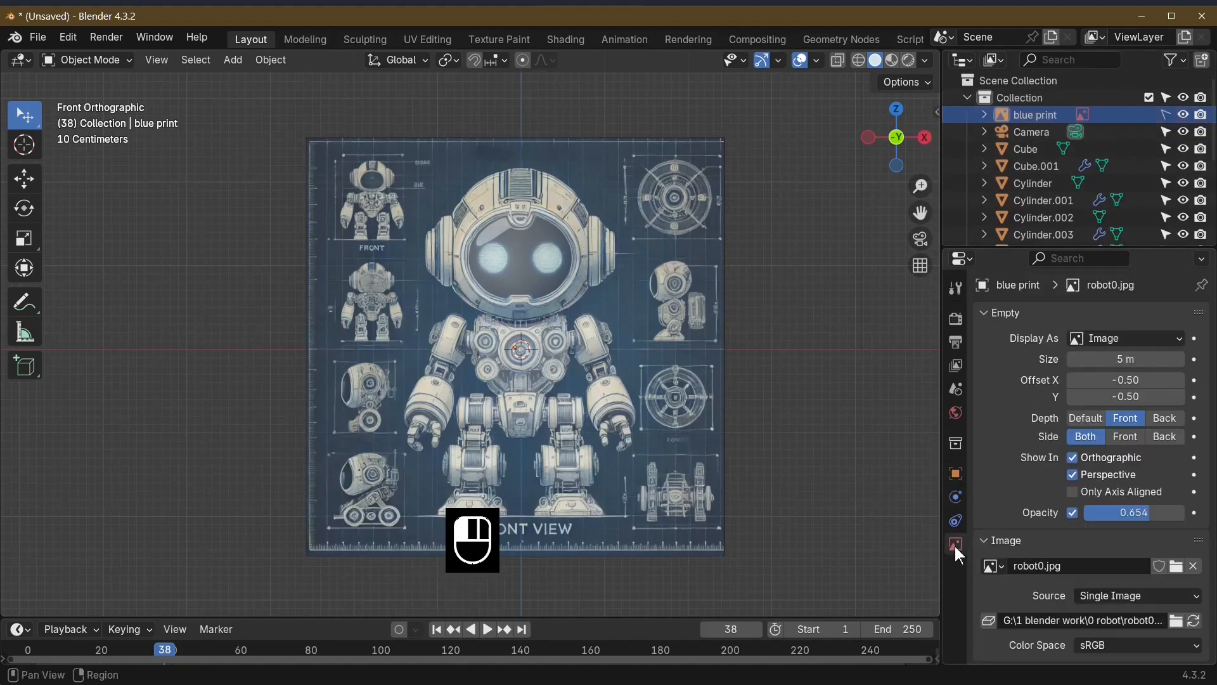
{"action": "left_click_drag", "start_coordinate": [1132, 512], "coordinate": [1097, 512]}
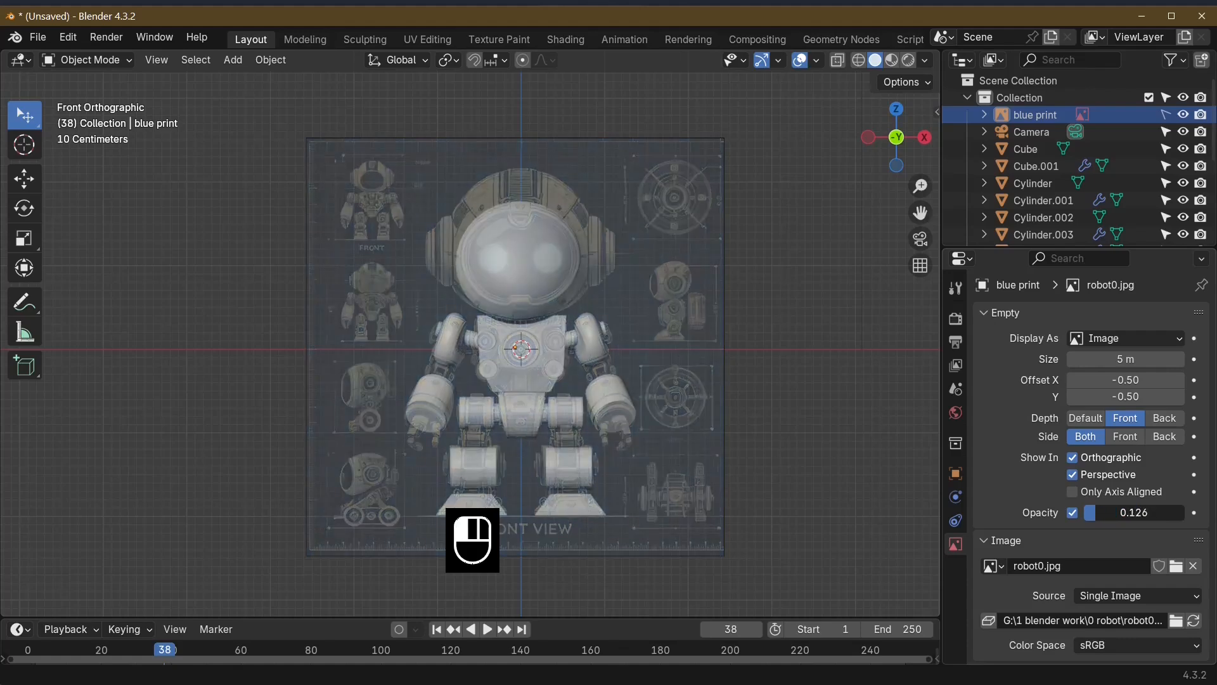
Step: Raise the head about 0.159 m along global Z and scale it up uniformly to fit the blueprint's helmet outline
{"action": "left_click", "coordinate": [538, 280]}
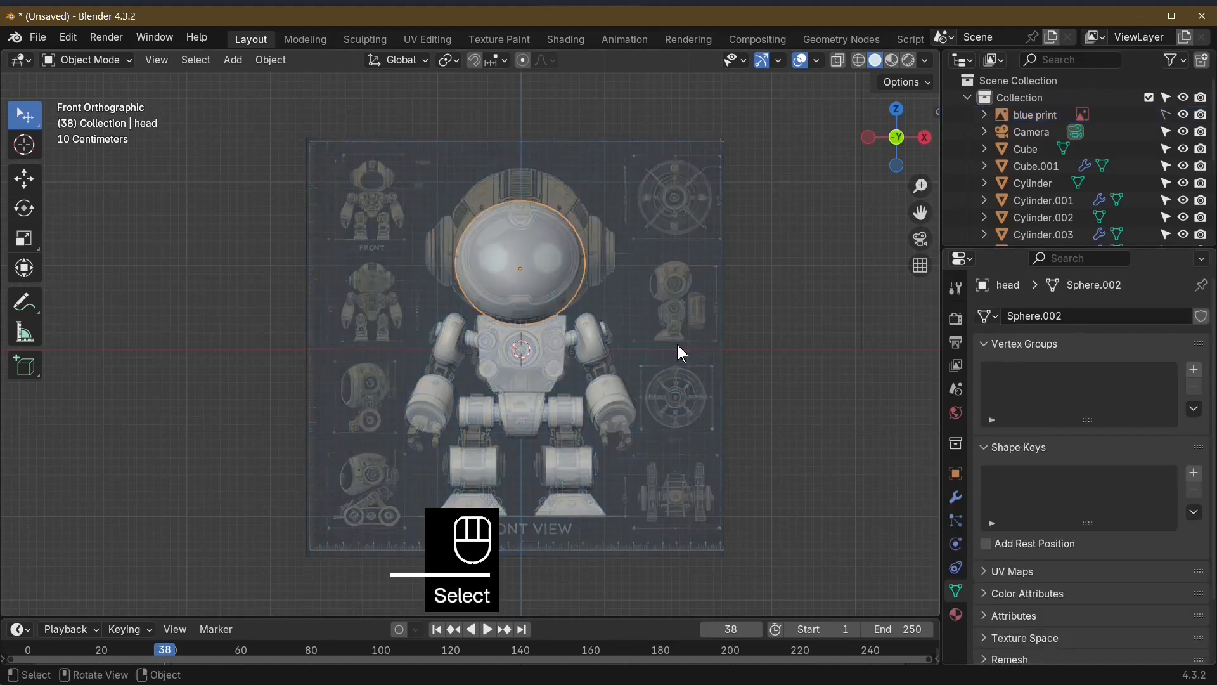
{"action": "key", "text": "KP_1"}
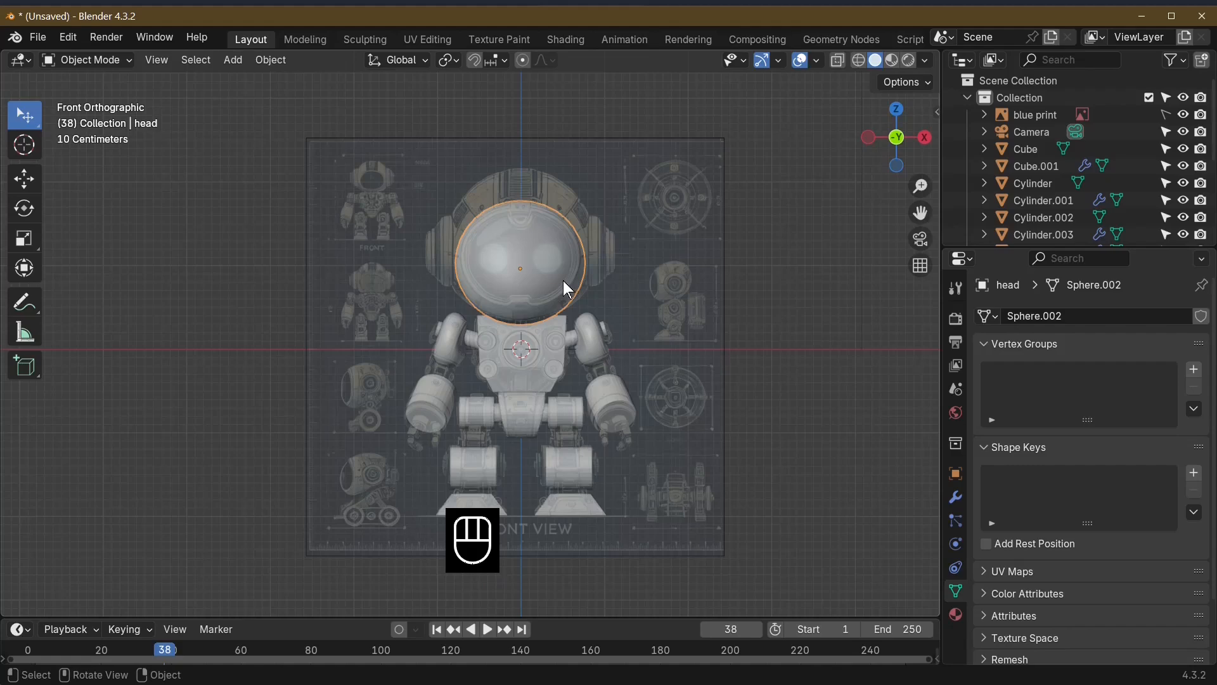
{"action": "key", "text": "g"}
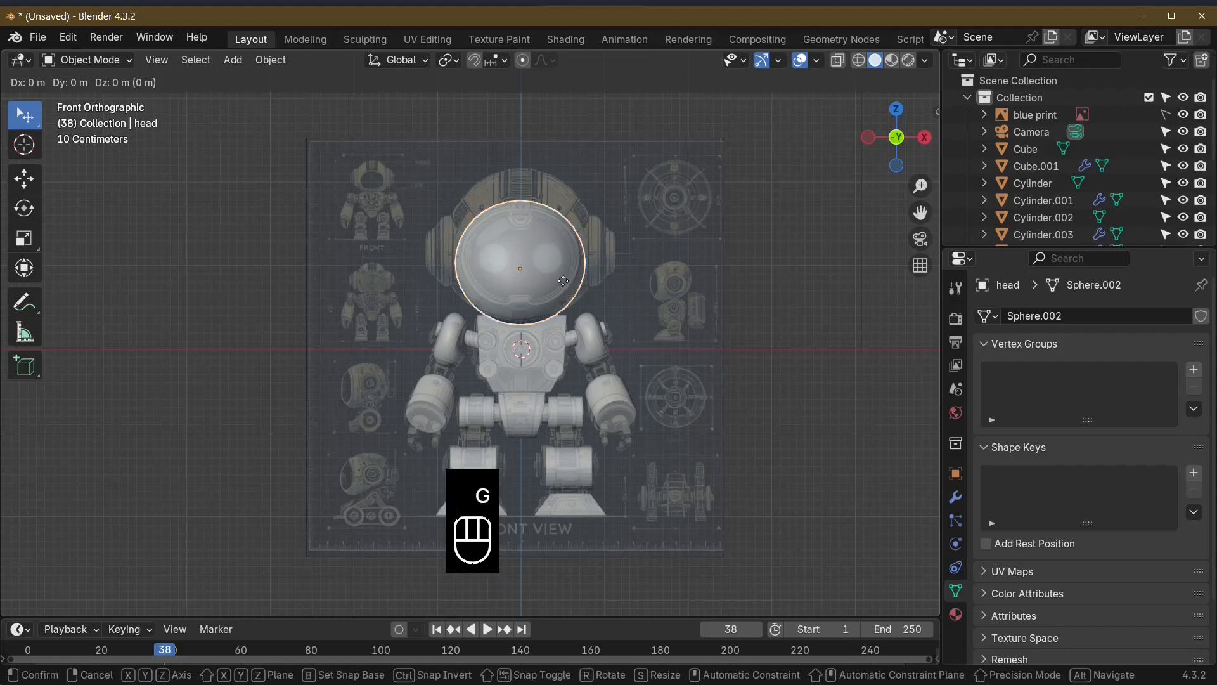
{"action": "key", "text": "z"}
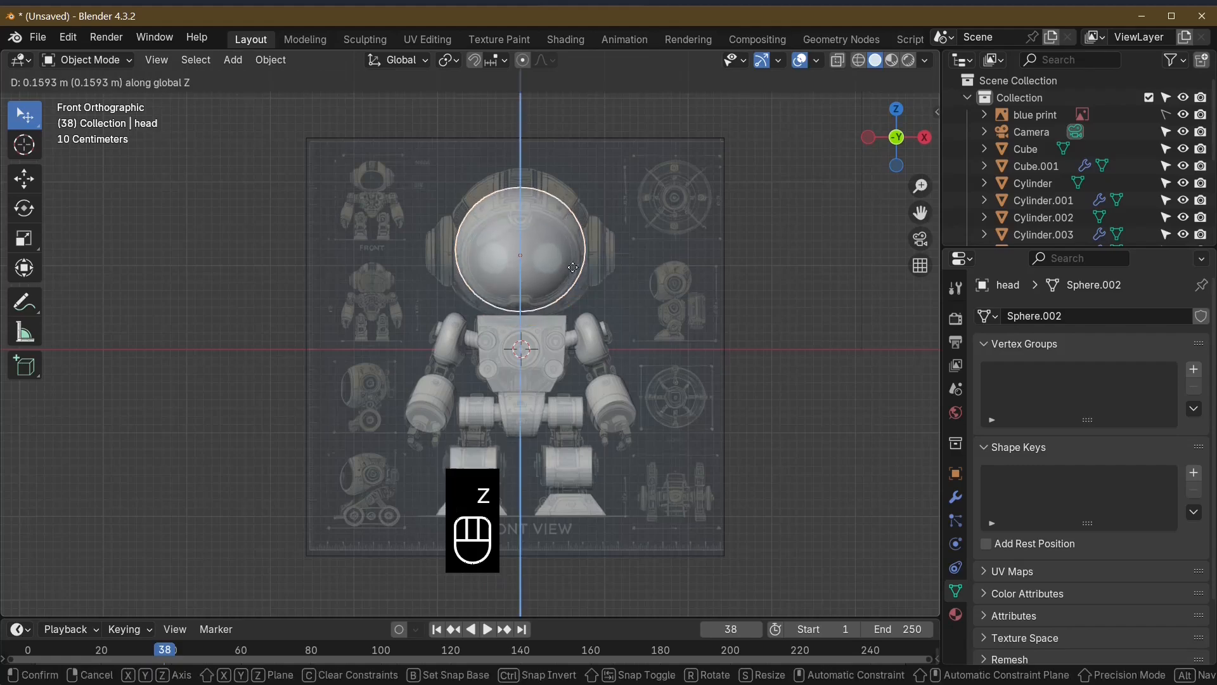
{"action": "left_click", "coordinate": [573, 268]}
{"action": "key", "text": "s"}
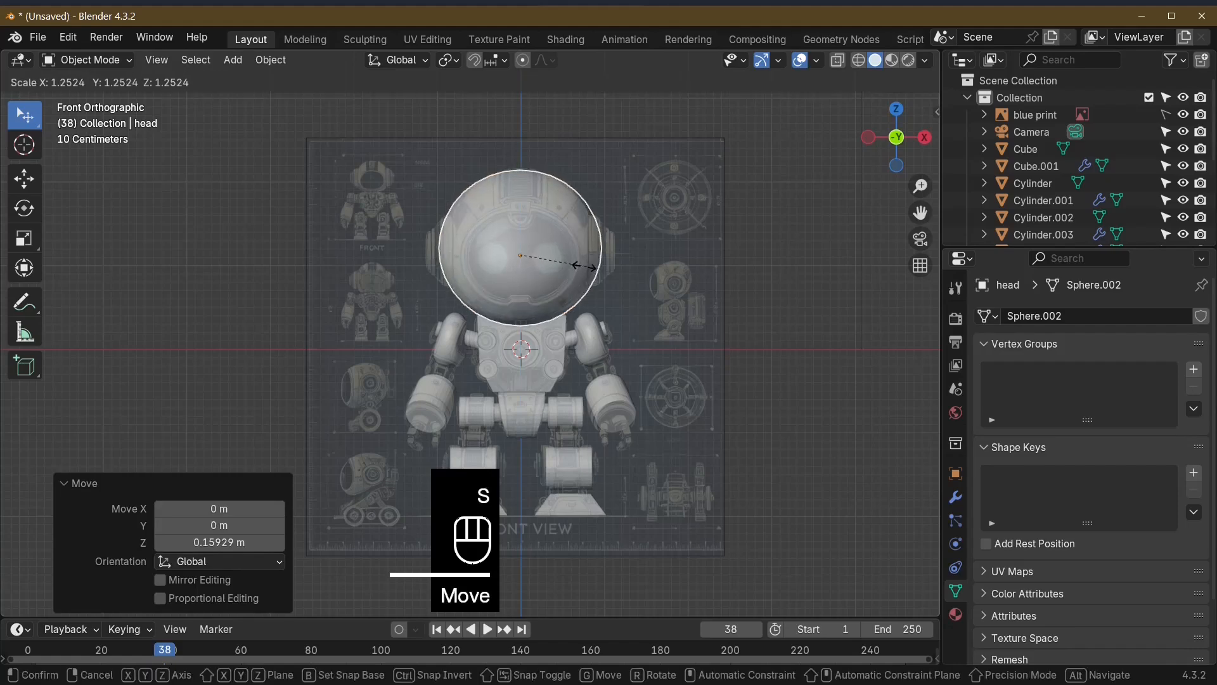
{"action": "left_click", "coordinate": [580, 267]}
{"action": "key", "text": "KP_1"}
Step: In vertex selection on the head mesh, select the front pole and grow the selection five times to cover the visor area
{"action": "key", "text": "Tab"}
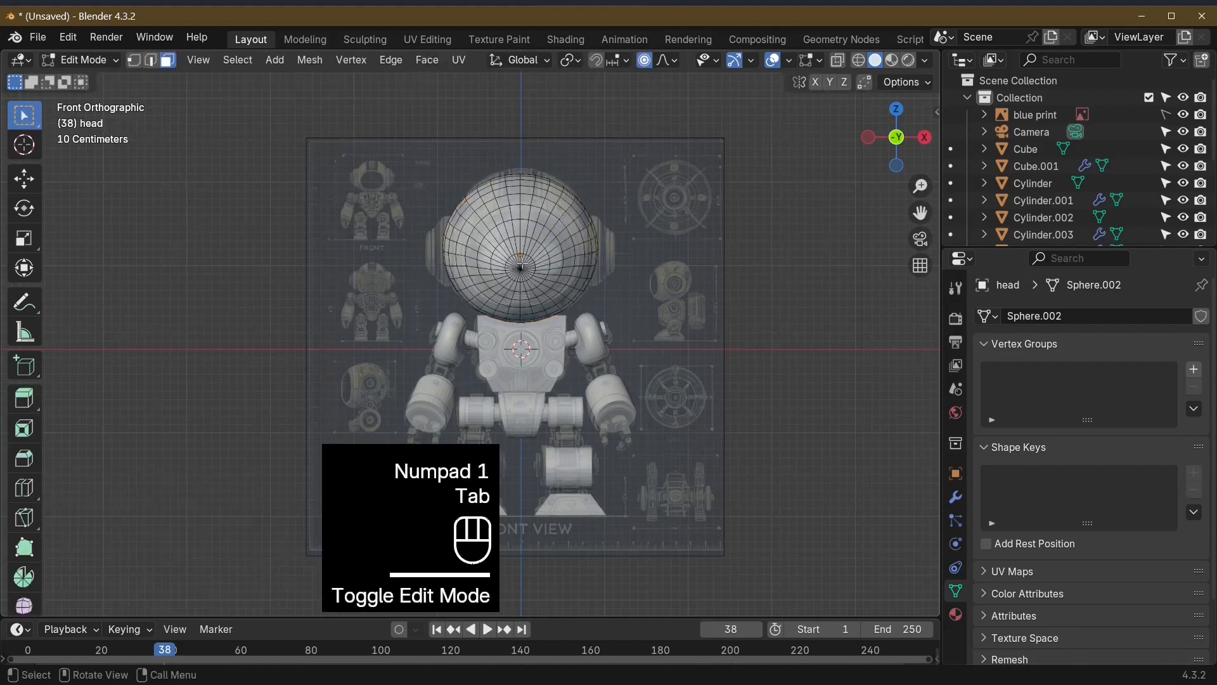
{"action": "left_click", "coordinate": [523, 264]}
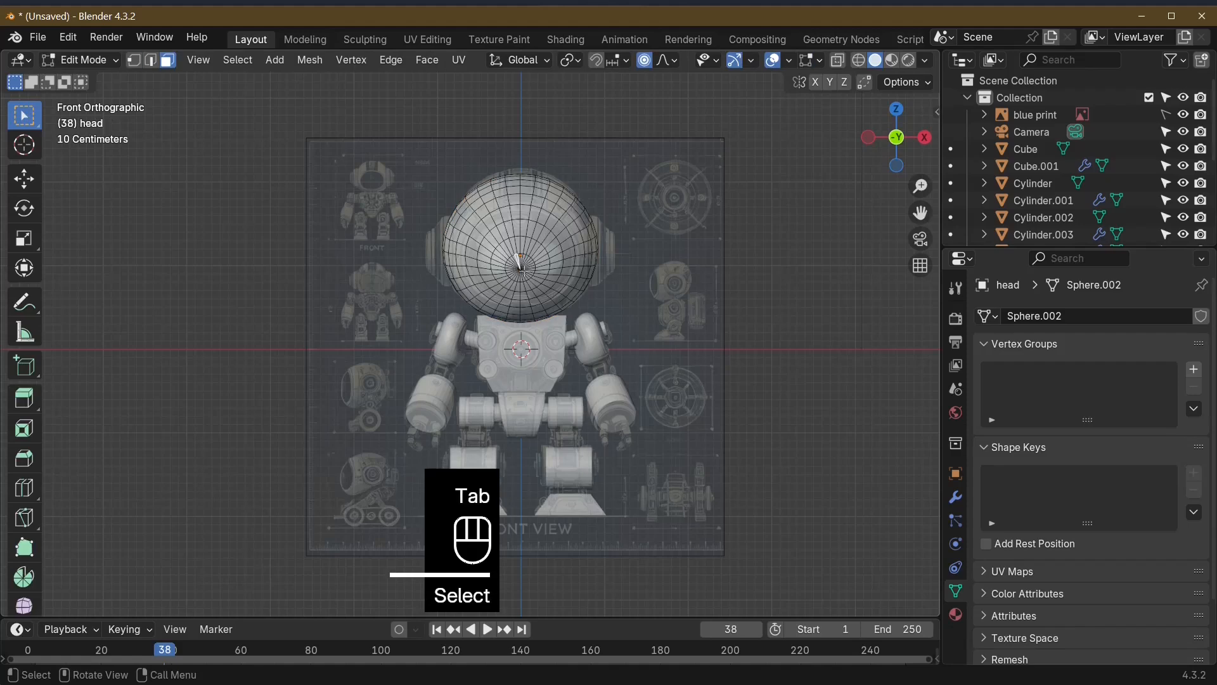
{"action": "key", "text": "1"}
{"action": "key", "text": "ctrl+KP_Add"}
{"action": "key", "text": "ctrl+KP_Add"}
{"action": "key", "text": "ctrl+KP_Add"}
{"action": "key", "text": "ctrl+KP_Add"}
{"action": "key", "text": "ctrl+KP_Add"}
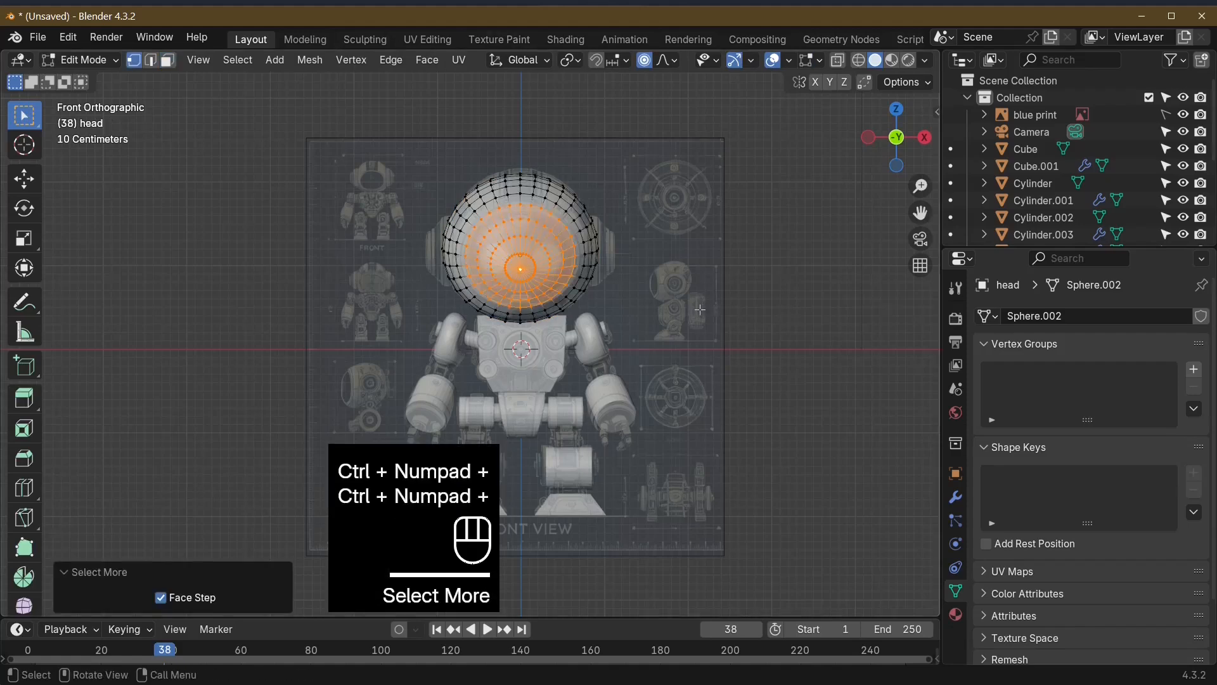
{"action": "middle_click_drag", "start_coordinate": [700, 309], "coordinate": [568, 335]}
{"action": "key", "text": "KP_1"}
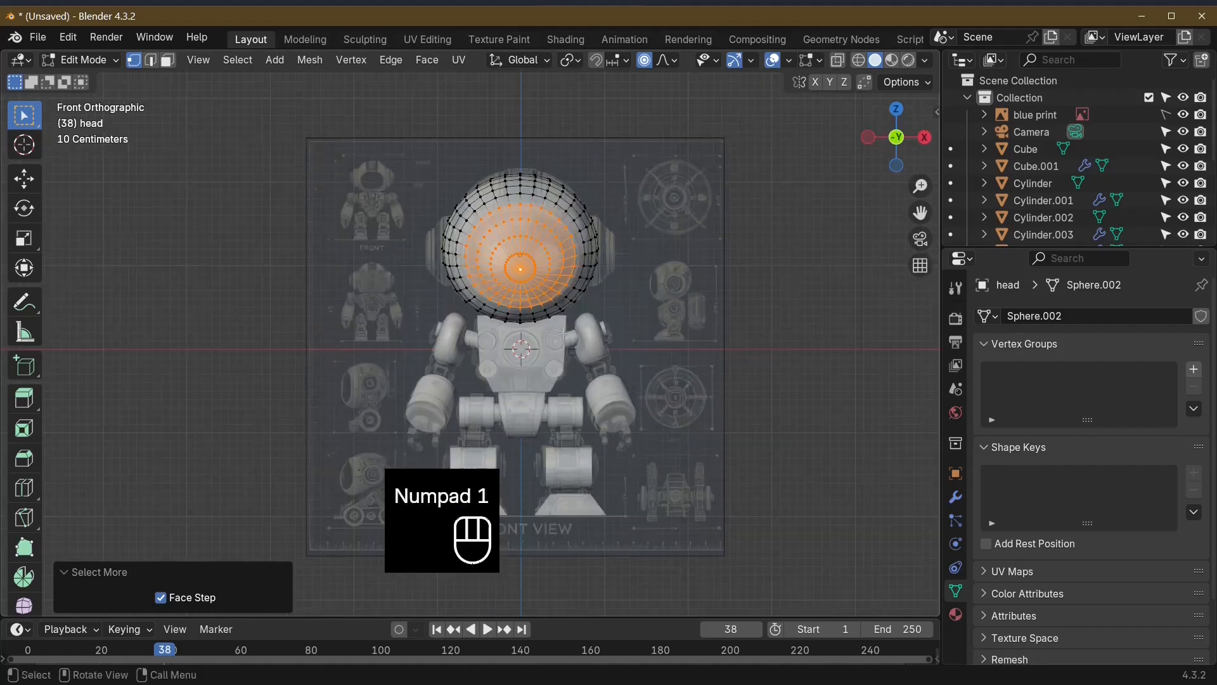
{"action": "scroll", "coordinate": [664, 259], "scroll_direction": "up", "scroll_amount": 4}
{"action": "scroll", "coordinate": [664, 259], "scroll_direction": "down", "scroll_amount": 3}
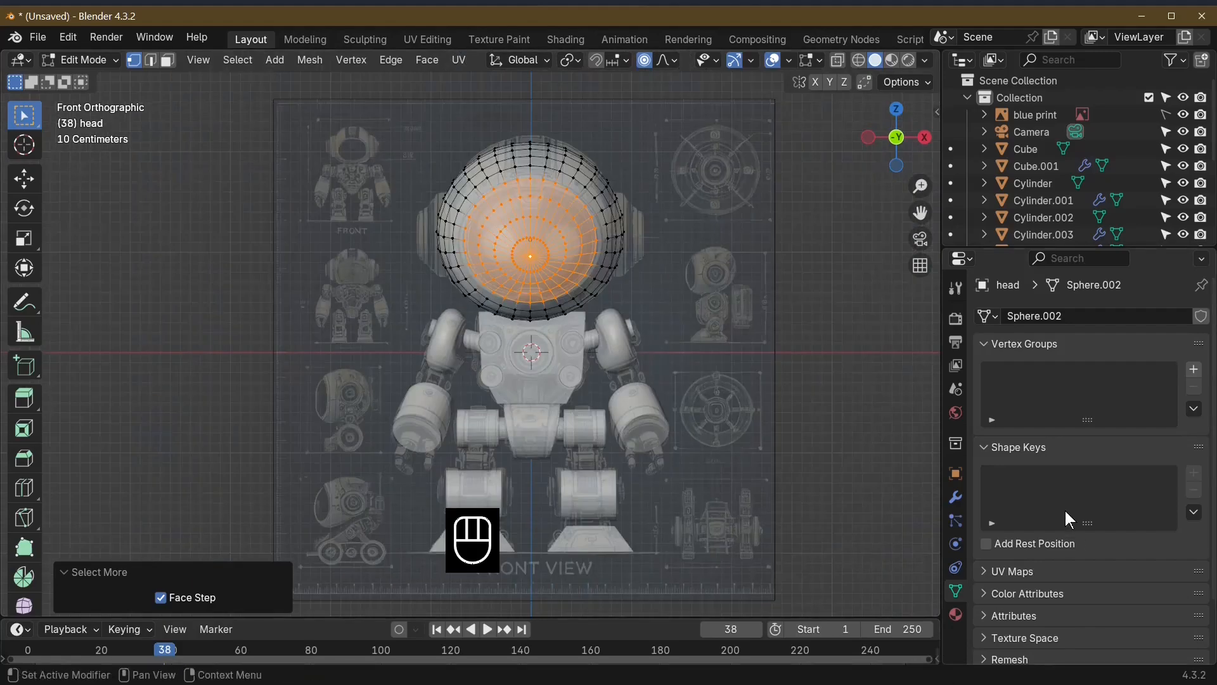
Step: Scale the selected visor area to 0.880 along global Z with smooth proportional editing in front view
{"action": "left_click", "coordinate": [1037, 117]}
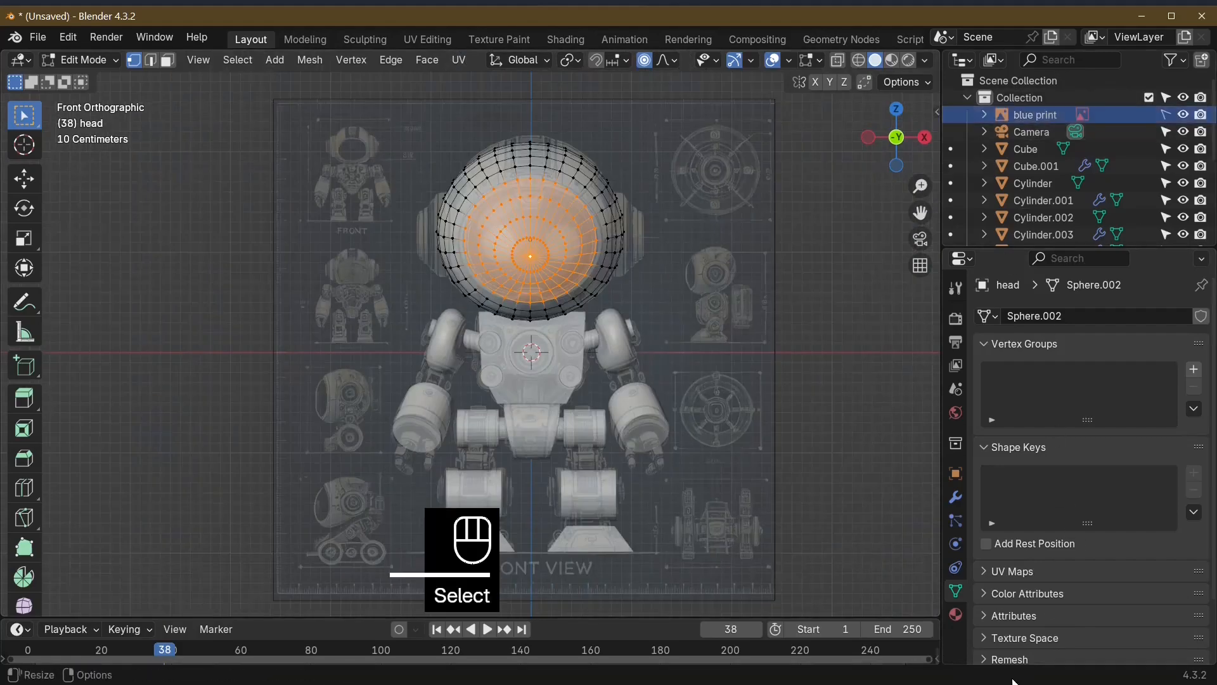
{"action": "middle_click_drag", "start_coordinate": [634, 298], "coordinate": [642, 297]}
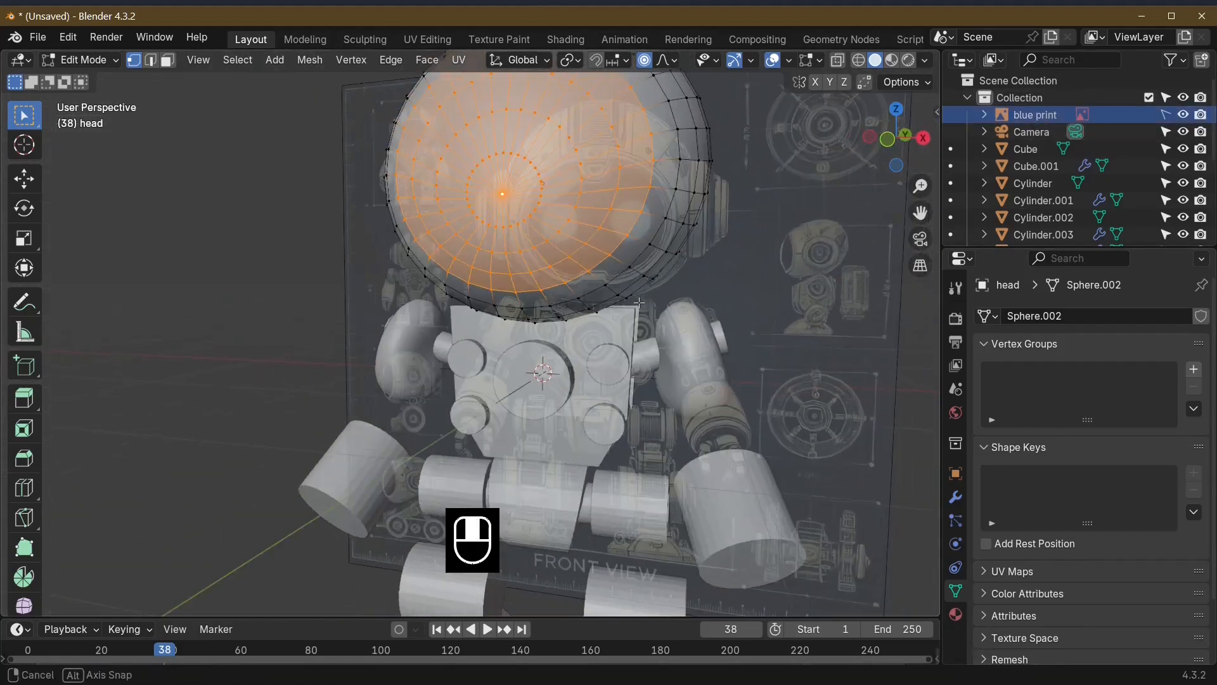
{"action": "key", "text": "KP_1"}
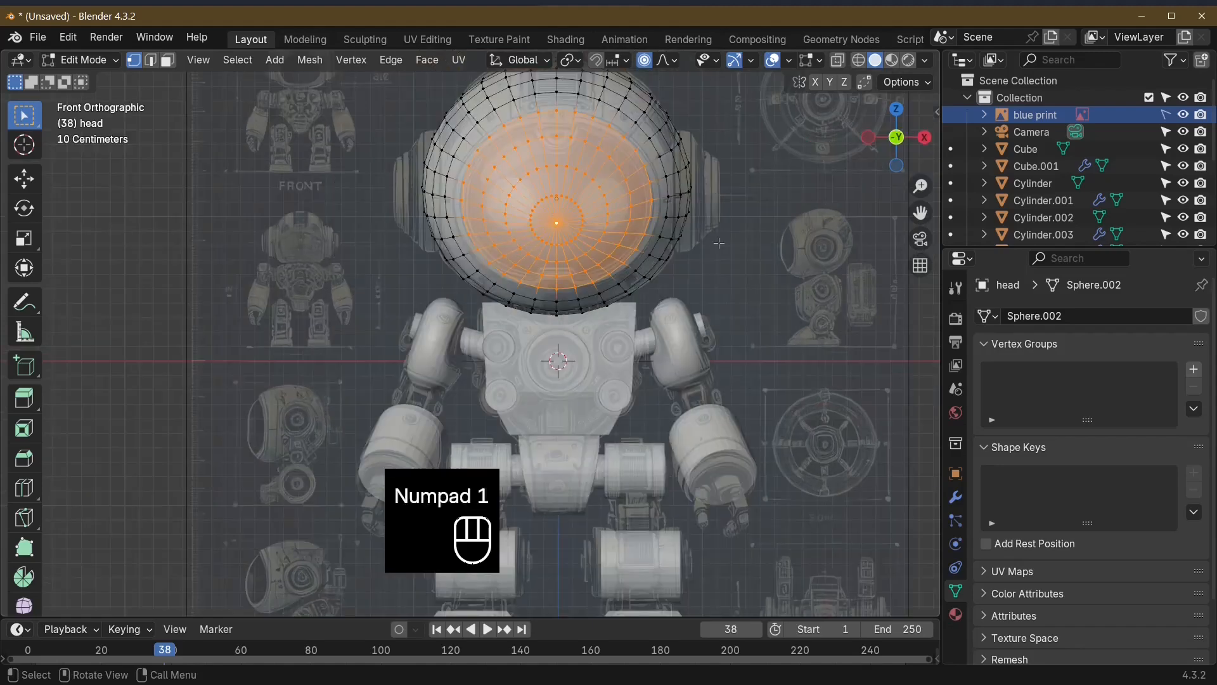
{"action": "key", "text": "s"}
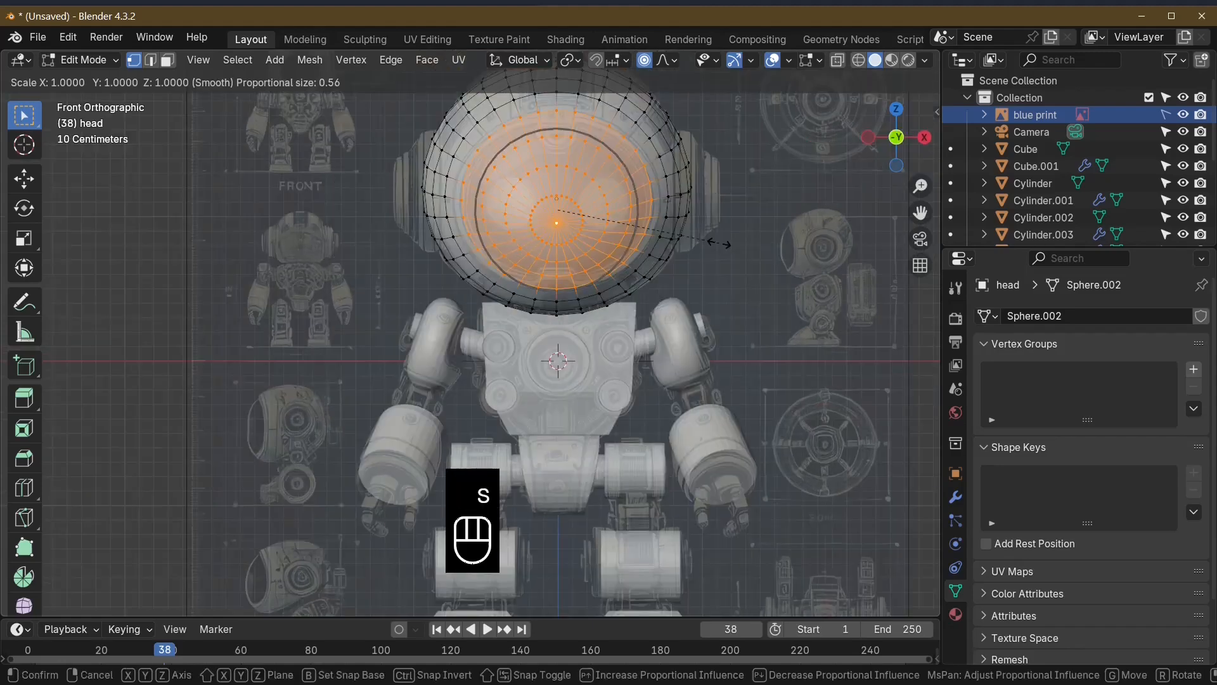
{"action": "key", "text": "z"}
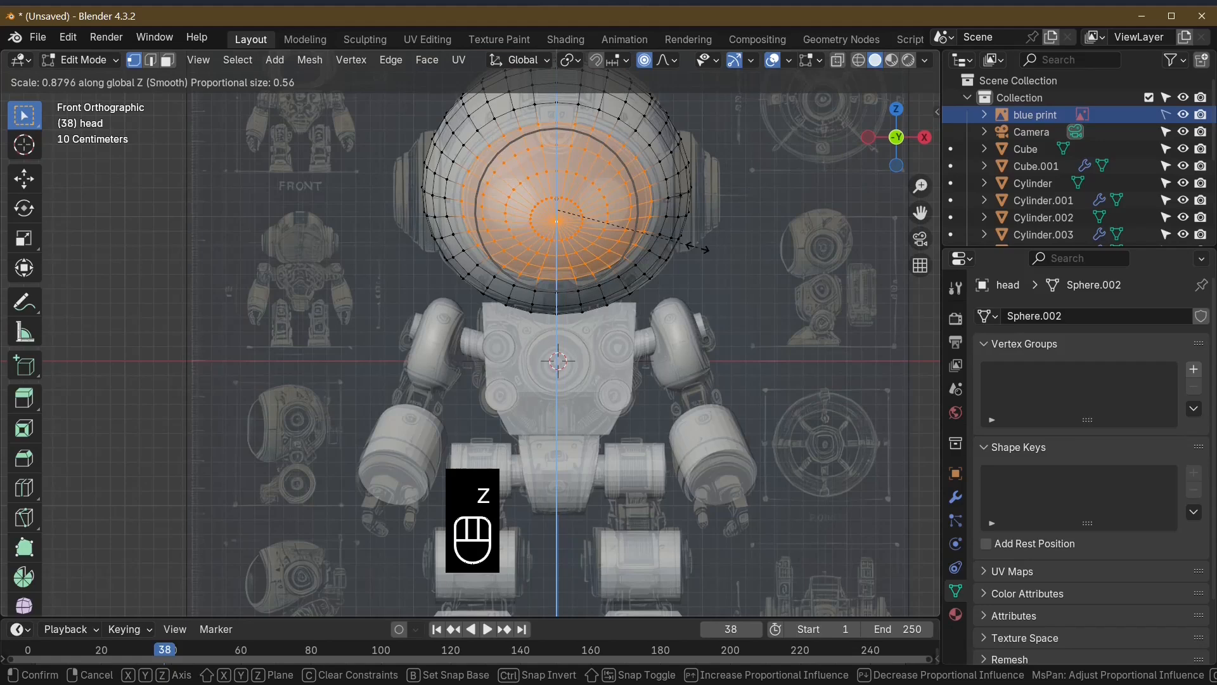
{"action": "left_click", "coordinate": [697, 248]}
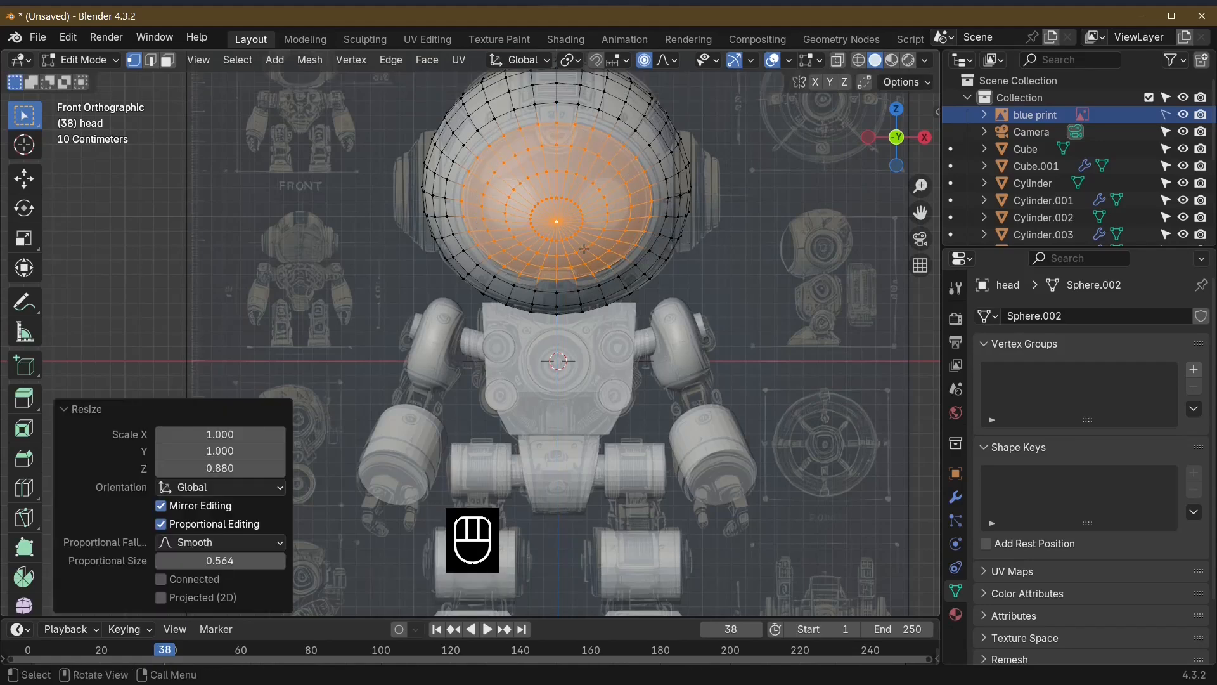
Step: Delete only the selected faces of the visor area to open up the front of the head
{"action": "scroll", "coordinate": [619, 280], "scroll_direction": "up", "scroll_amount": 4}
{"action": "middle_click_drag", "start_coordinate": [619, 279], "coordinate": [522, 387], "text": "shift"}
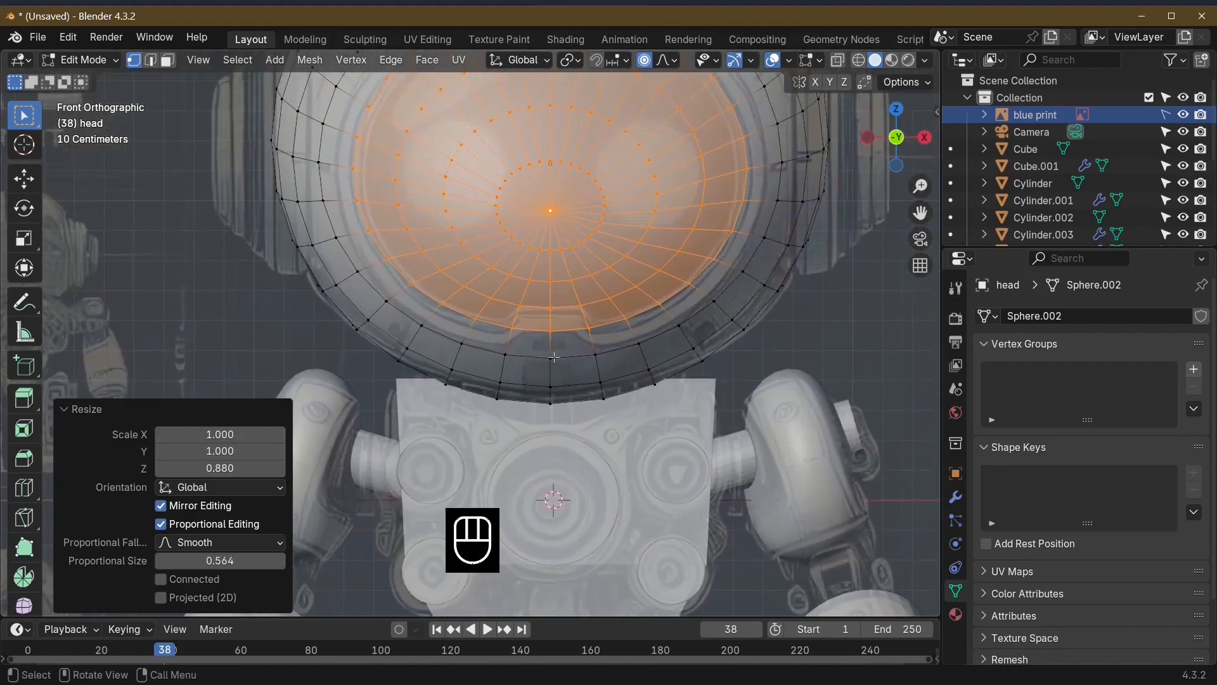
{"action": "scroll", "coordinate": [562, 350], "scroll_direction": "down", "scroll_amount": 3}
{"action": "key", "text": "x"}
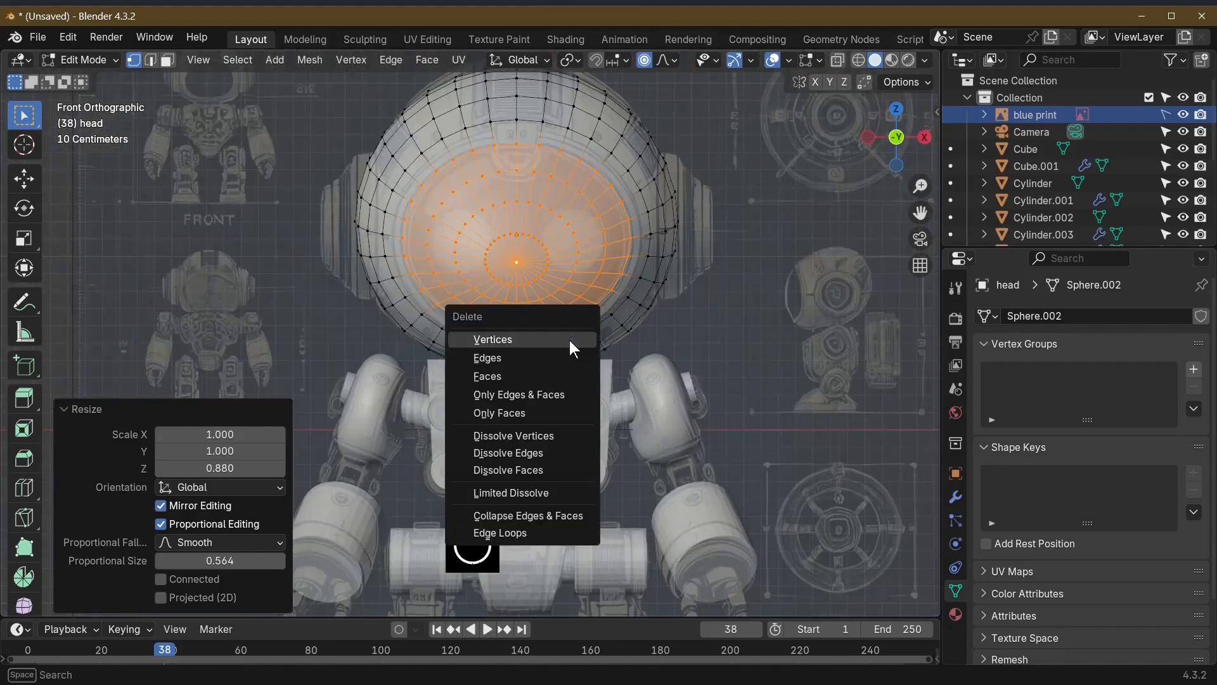
{"action": "left_click", "coordinate": [573, 413]}
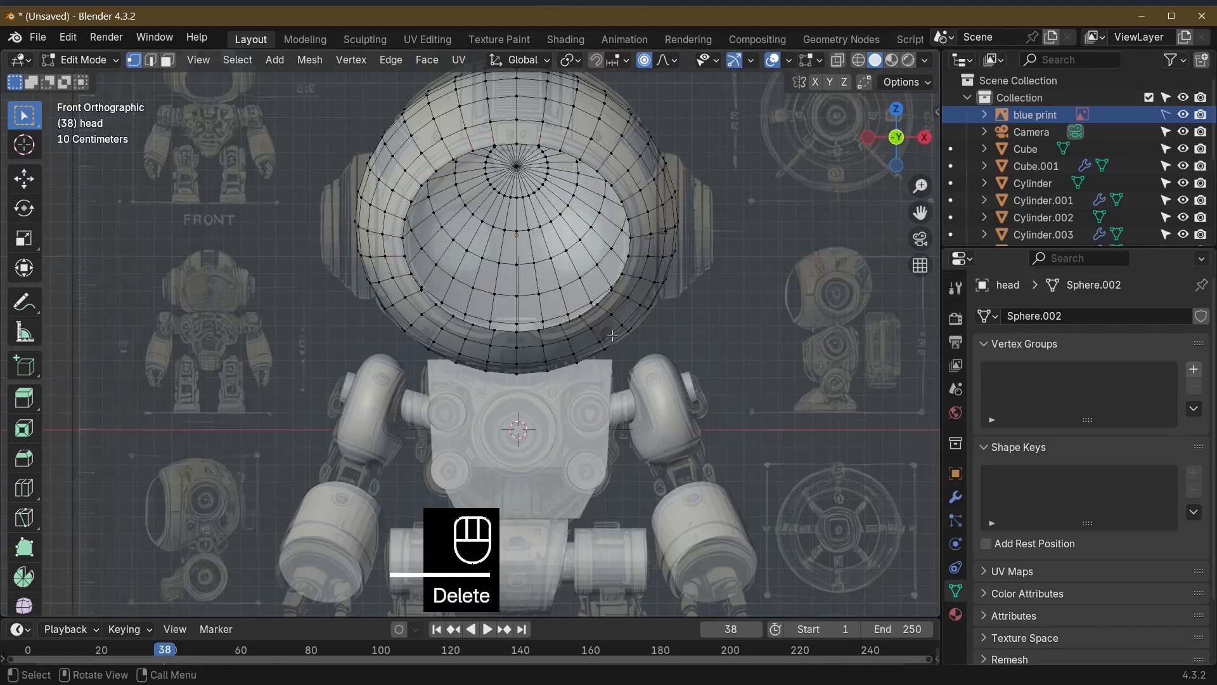
Step: Return to Object Mode and raise the blueprint image's opacity to 0.269
{"action": "key", "text": "Tab"}
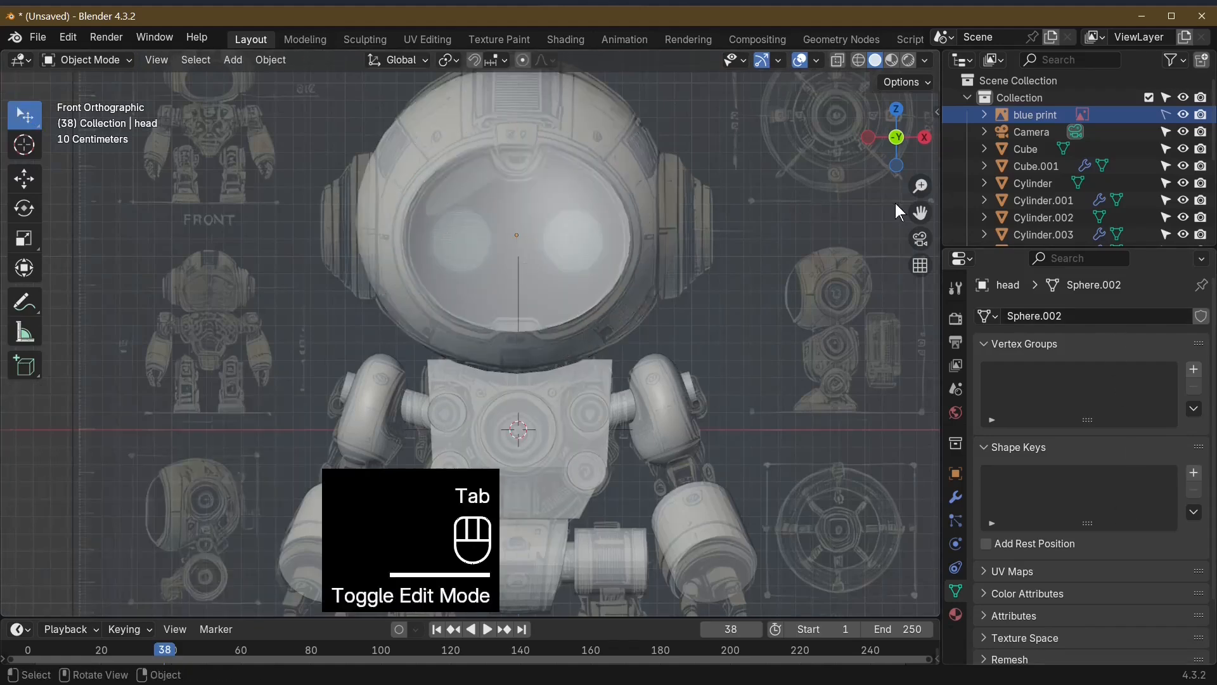
{"action": "left_click", "coordinate": [1025, 112]}
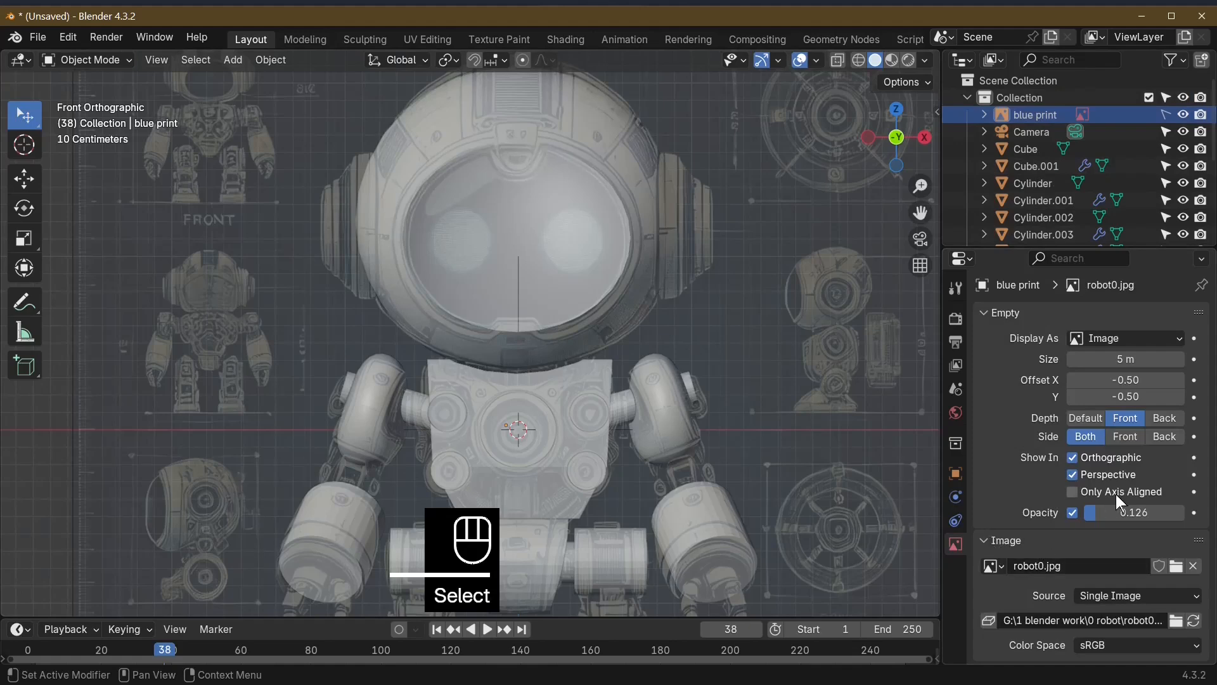
{"action": "left_click_drag", "start_coordinate": [1111, 513], "coordinate": [1138, 512]}
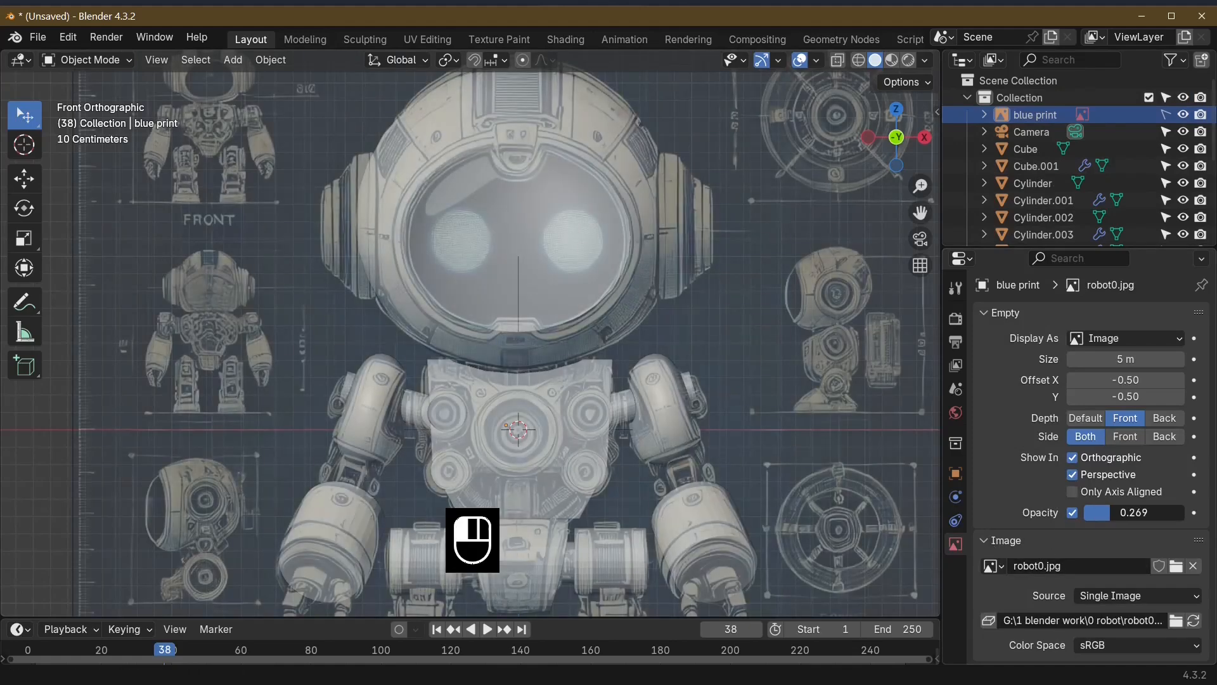
Step: Edit the head mesh and move two vertices on the lower-right visor rim toward the blueprint outline, using a proportional size of about 0.564
{"action": "left_click", "coordinate": [626, 334]}
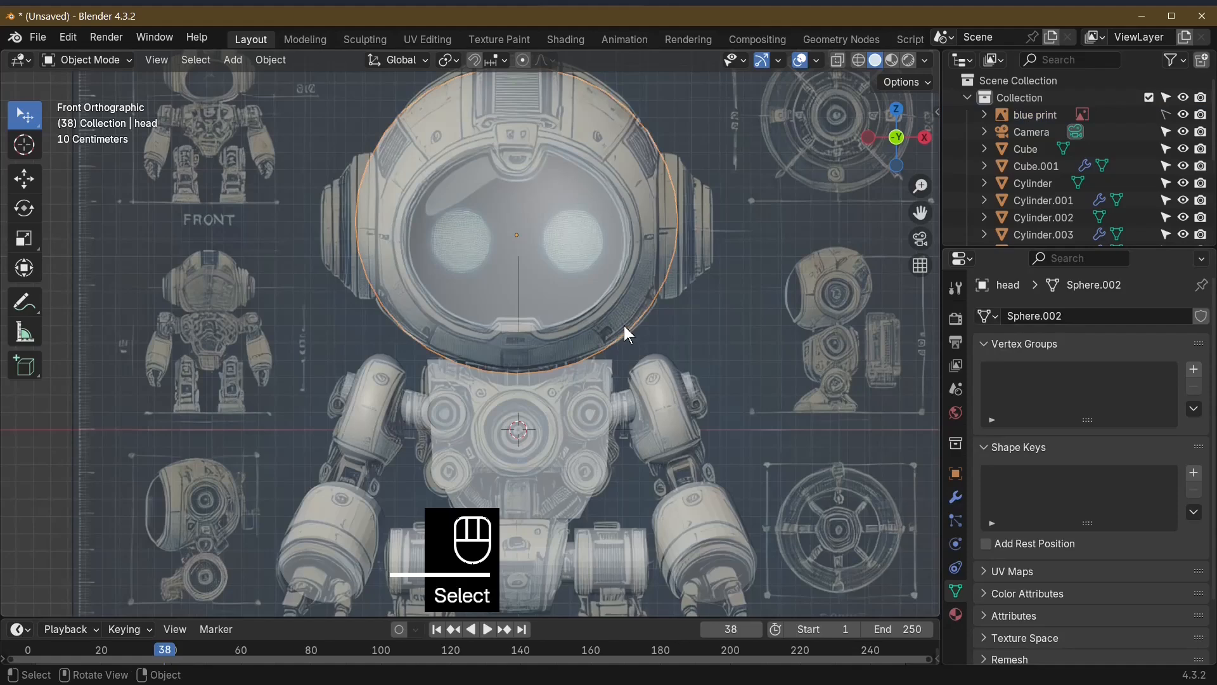
{"action": "key", "text": "Tab"}
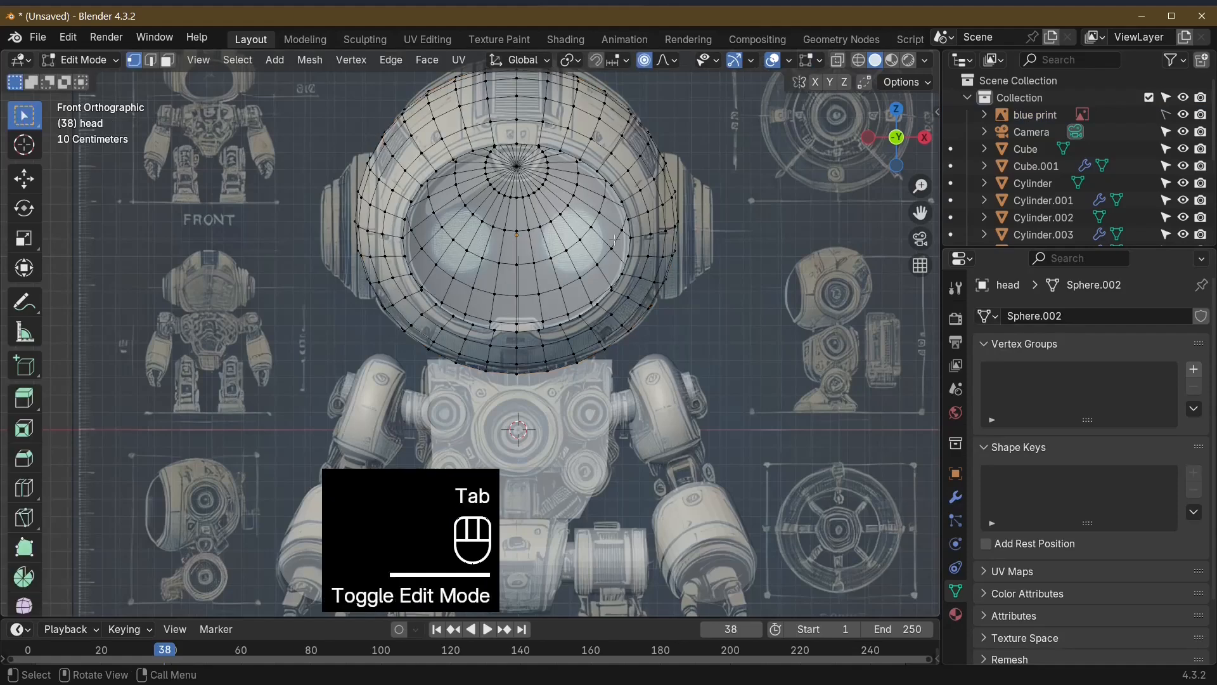
{"action": "scroll", "coordinate": [585, 341], "scroll_direction": "up", "scroll_amount": 2}
{"action": "left_click", "coordinate": [578, 329]}
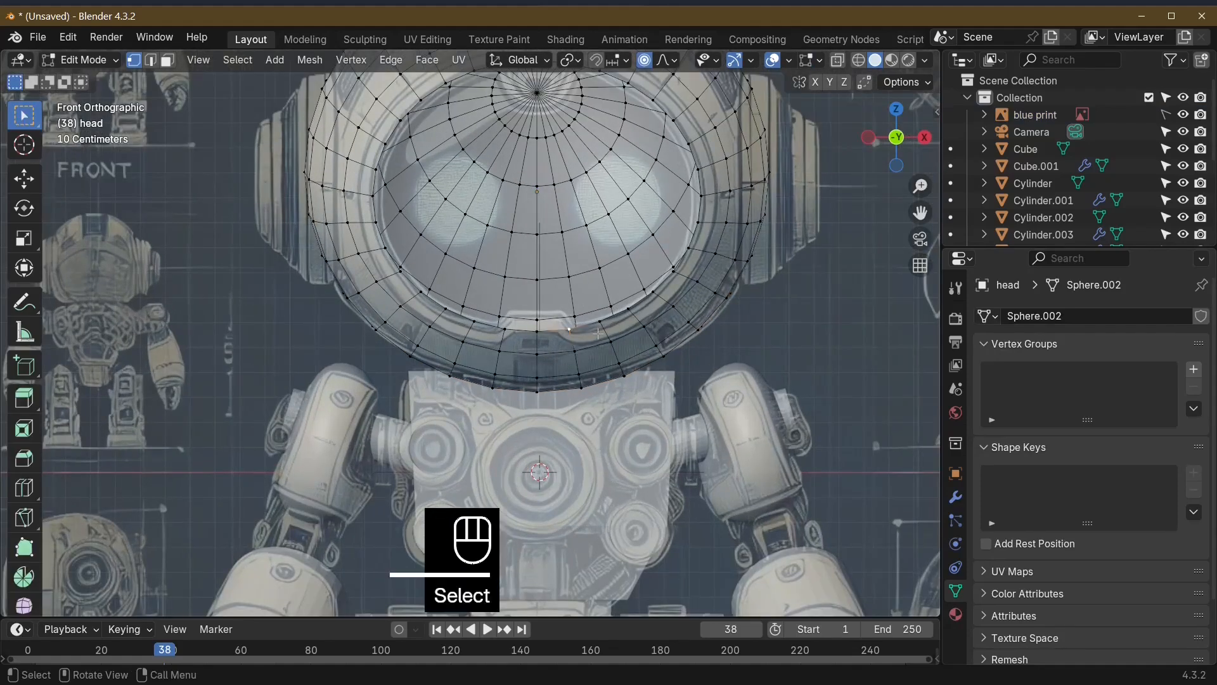
{"action": "left_click", "coordinate": [614, 329]}
{"action": "key", "text": "g"}
{"action": "left_click", "coordinate": [616, 336]}
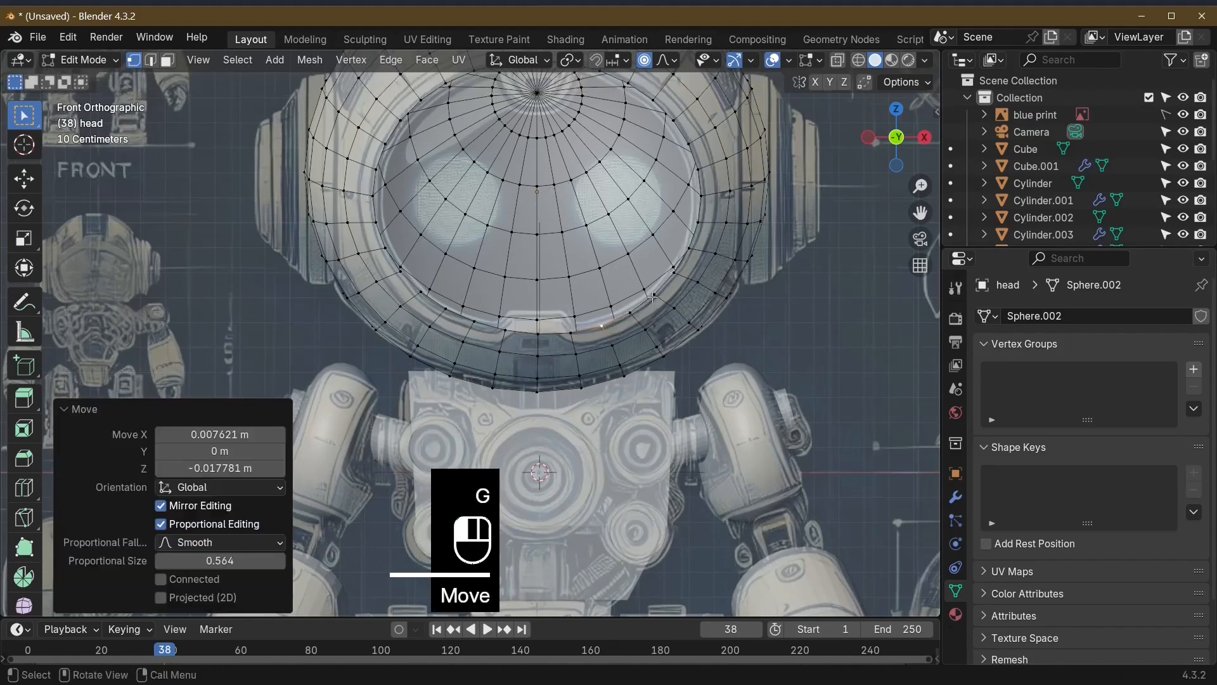
{"action": "left_click", "coordinate": [688, 274]}
{"action": "key", "text": "g"}
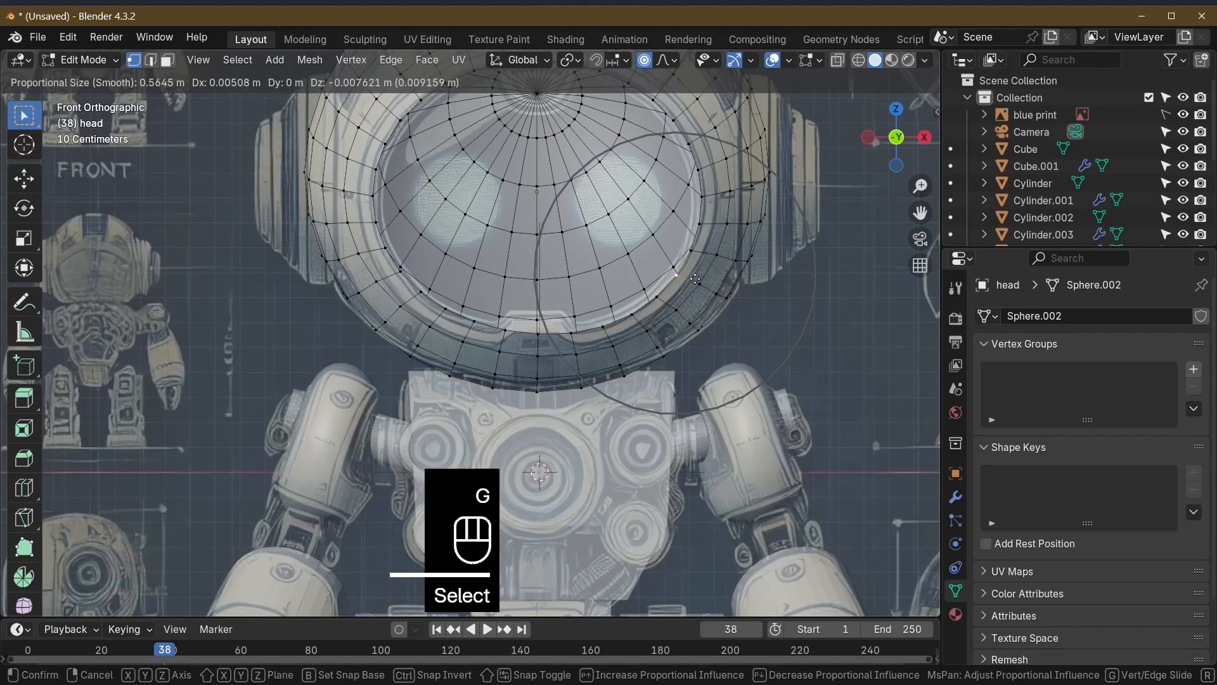
{"action": "left_click", "coordinate": [695, 279]}
Step: Move the vertices along the right side of the visor rim onto the blueprint outline, using a smooth proportional size of about 0.386
{"action": "left_click", "coordinate": [700, 225]}
{"action": "key", "text": "g"}
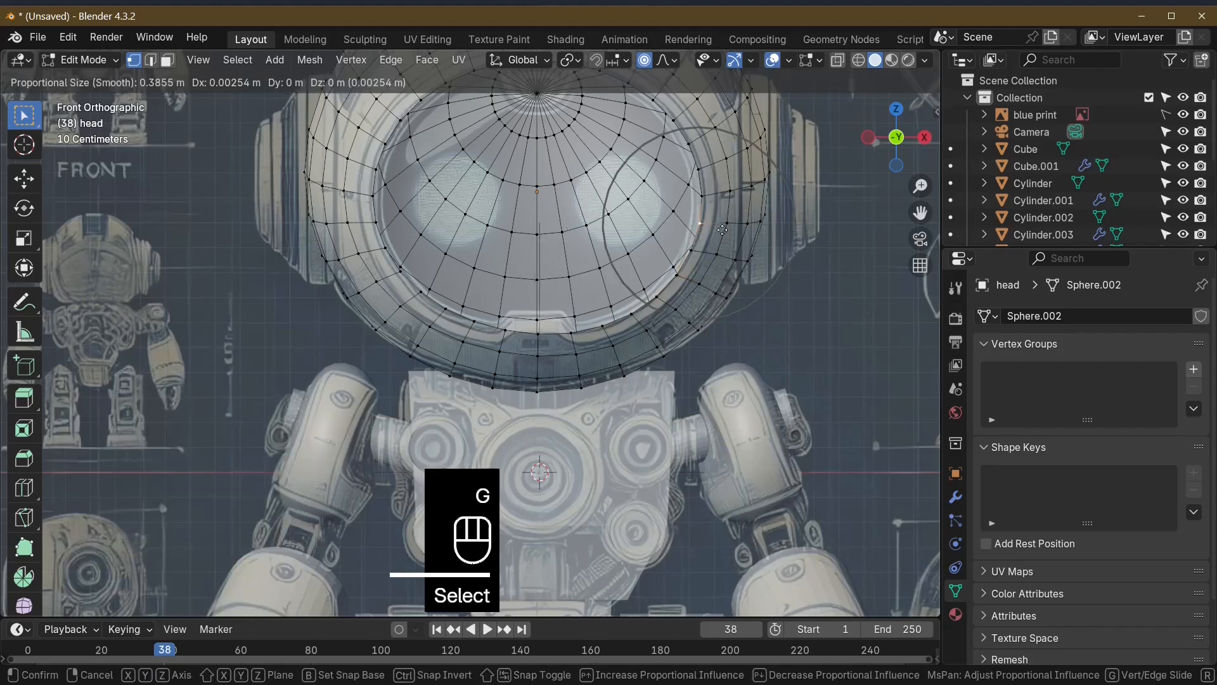
{"action": "left_click", "coordinate": [722, 229]}
{"action": "left_click", "coordinate": [700, 167]}
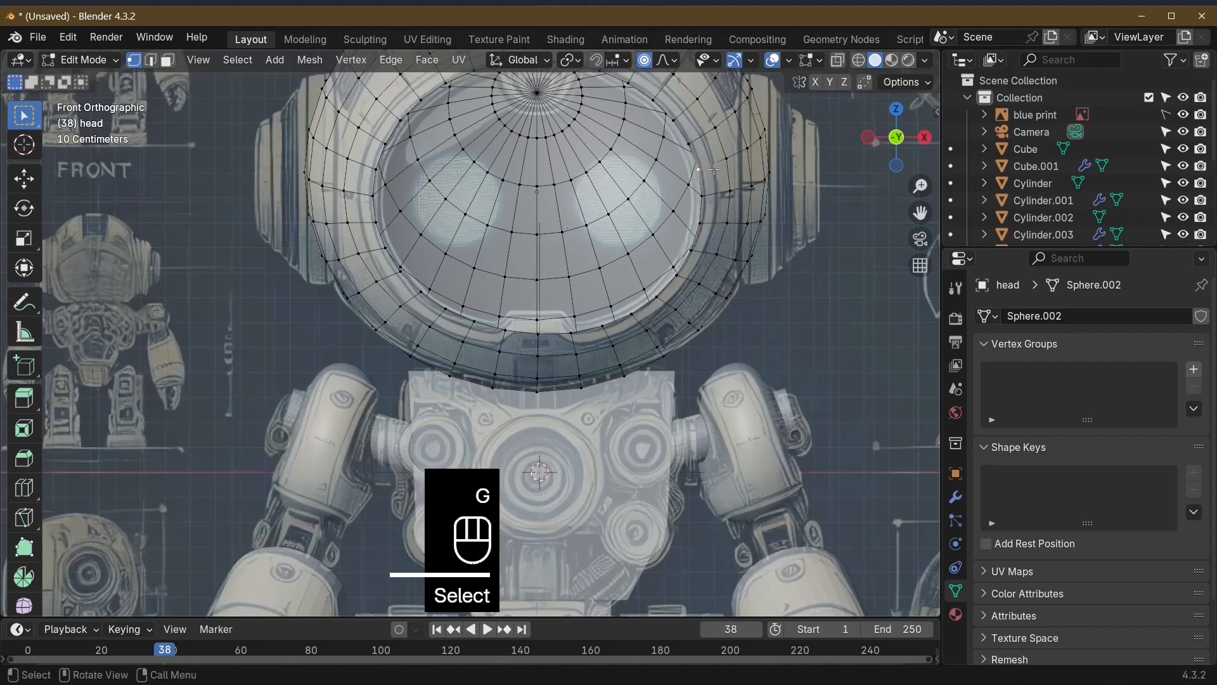
{"action": "key", "text": "g"}
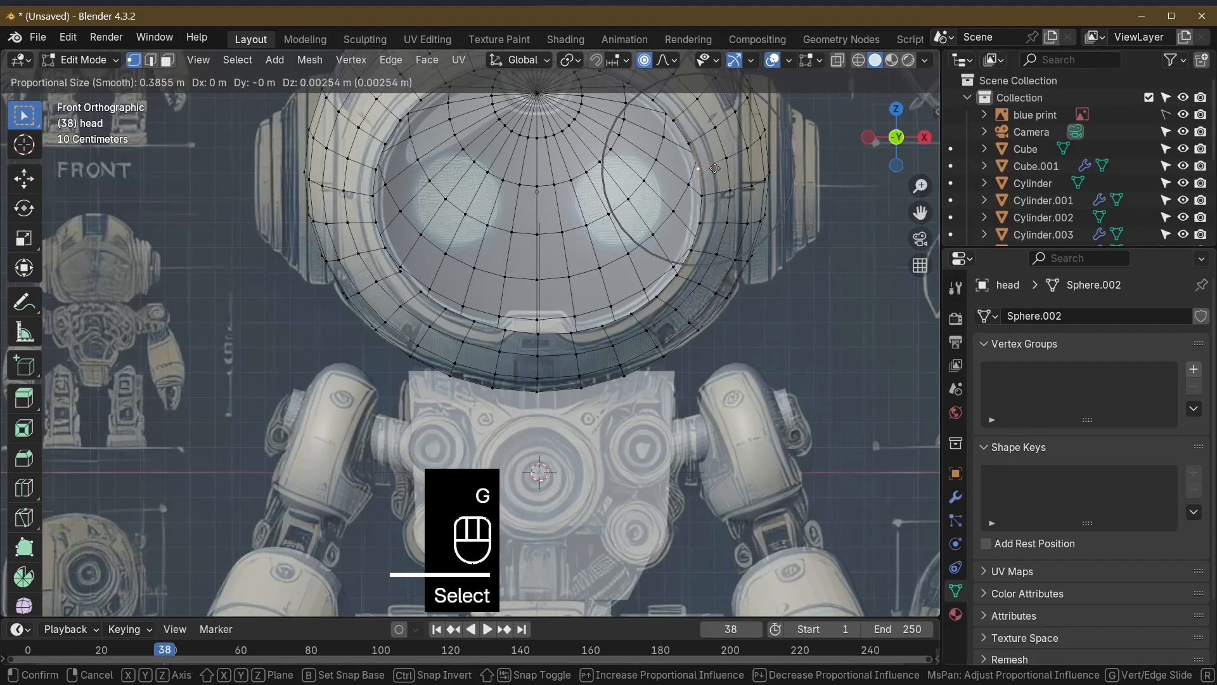
{"action": "left_click", "coordinate": [713, 168]}
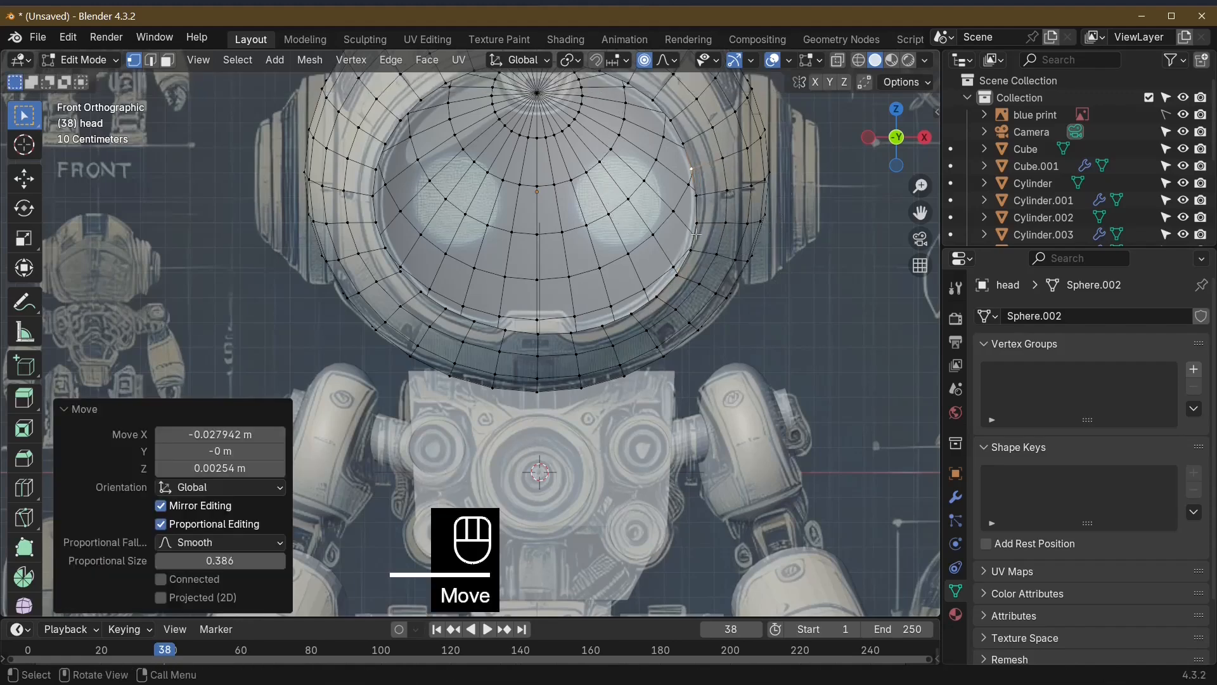
{"action": "left_click", "coordinate": [691, 250]}
{"action": "key", "text": "g"}
{"action": "left_click", "coordinate": [688, 241]}
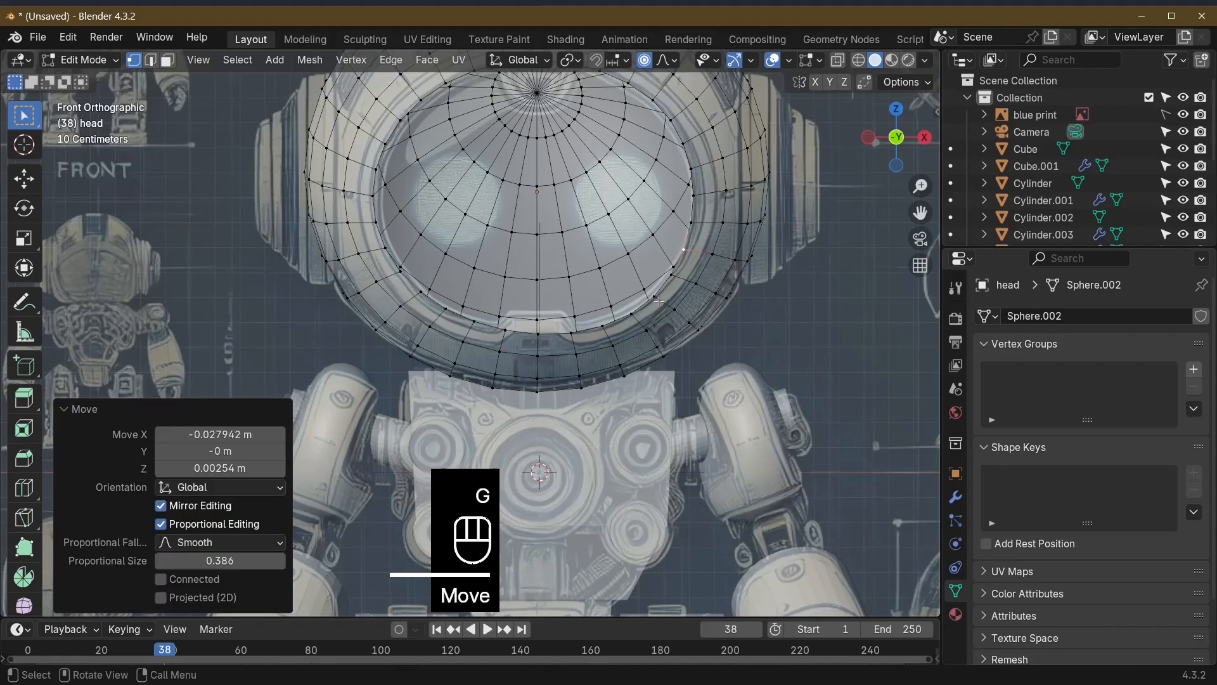
Step: Move the vertices along the lower-right visor rim up to the bottom notch onto the blueprint outline, using a smooth proportional size of about 0.386
{"action": "left_click", "coordinate": [659, 301]}
{"action": "key", "text": "g"}
{"action": "left_click", "coordinate": [634, 311]}
{"action": "key", "text": "g"}
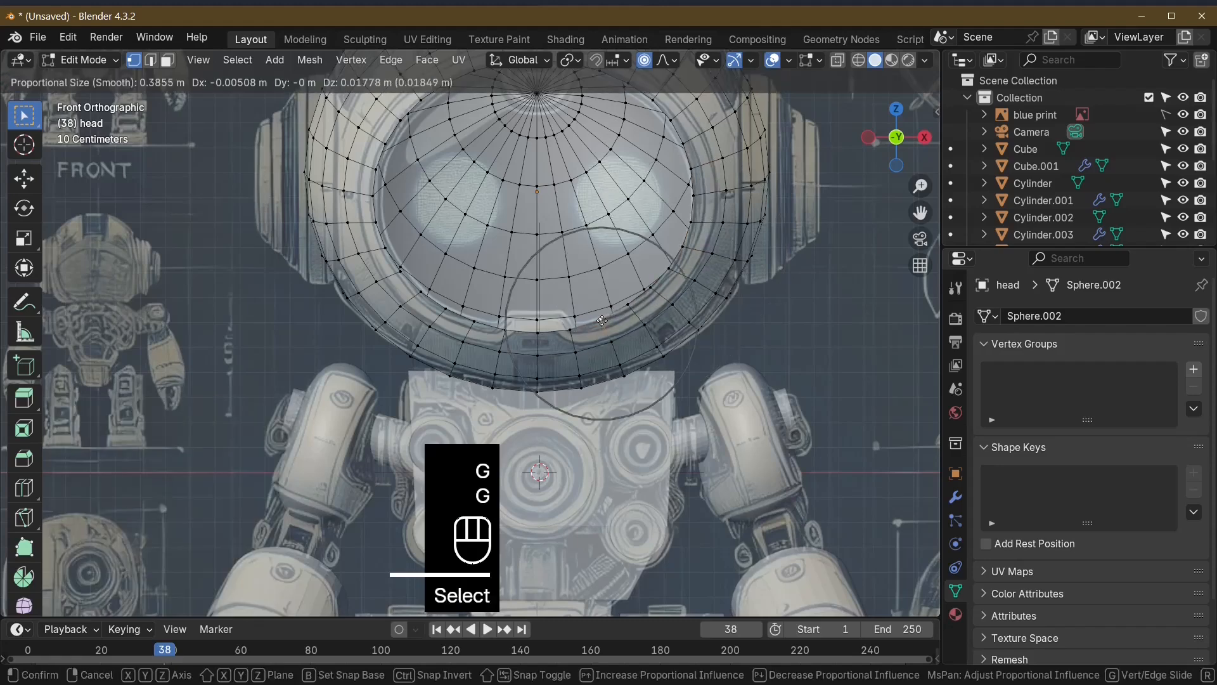
{"action": "left_click", "coordinate": [603, 321]}
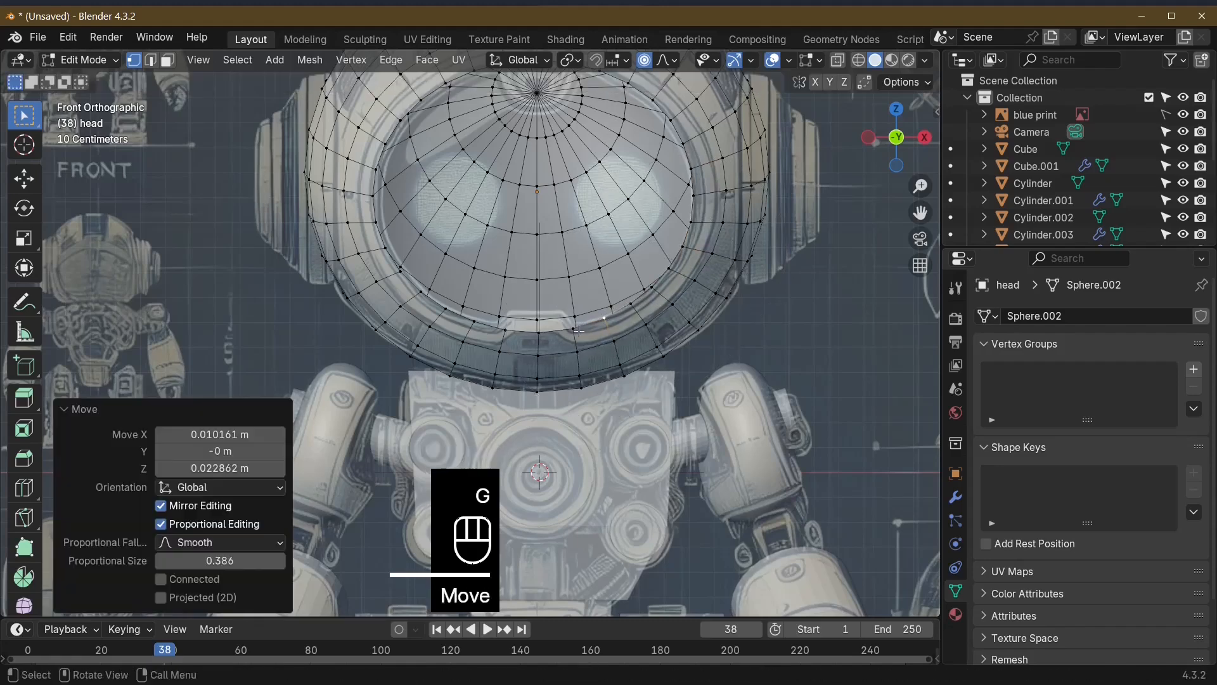
{"action": "left_click", "coordinate": [575, 329]}
{"action": "key", "text": "g"}
{"action": "left_click", "coordinate": [563, 326]}
Step: Try moving the rim vertex at the left corner of the bottom visor notch about -0.025 m in X and 0.013 m in Z
{"action": "left_click", "coordinate": [475, 322]}
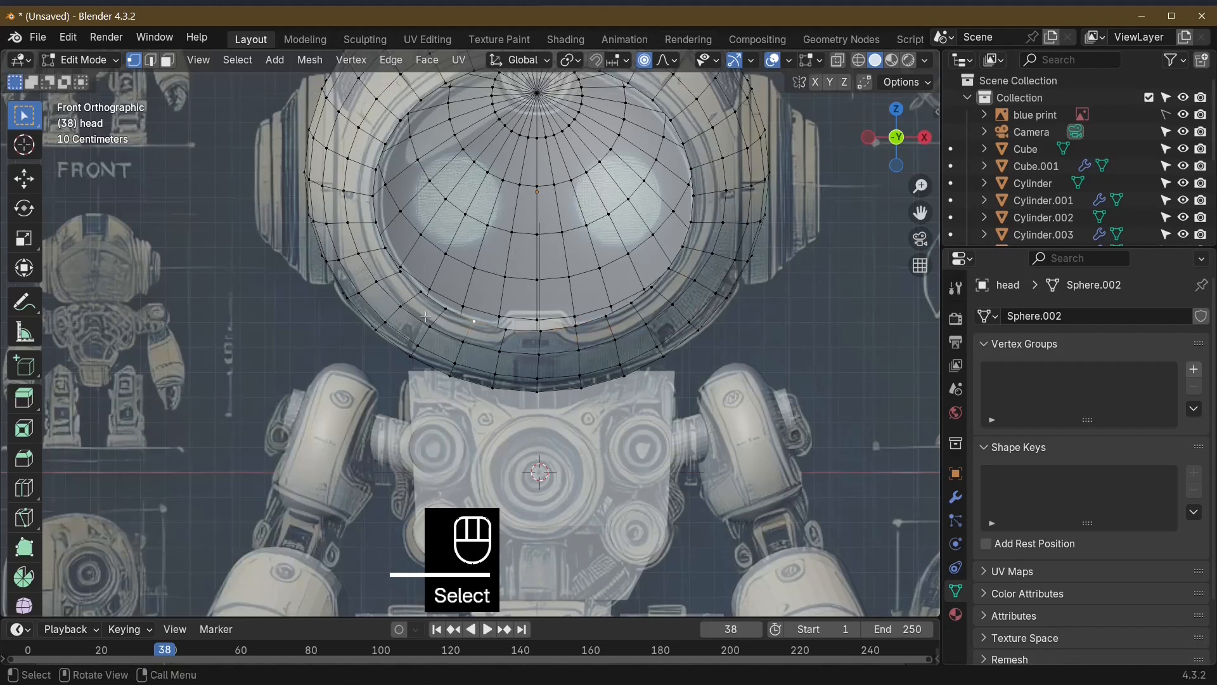
{"action": "left_click", "coordinate": [511, 332]}
{"action": "key", "text": "g"}
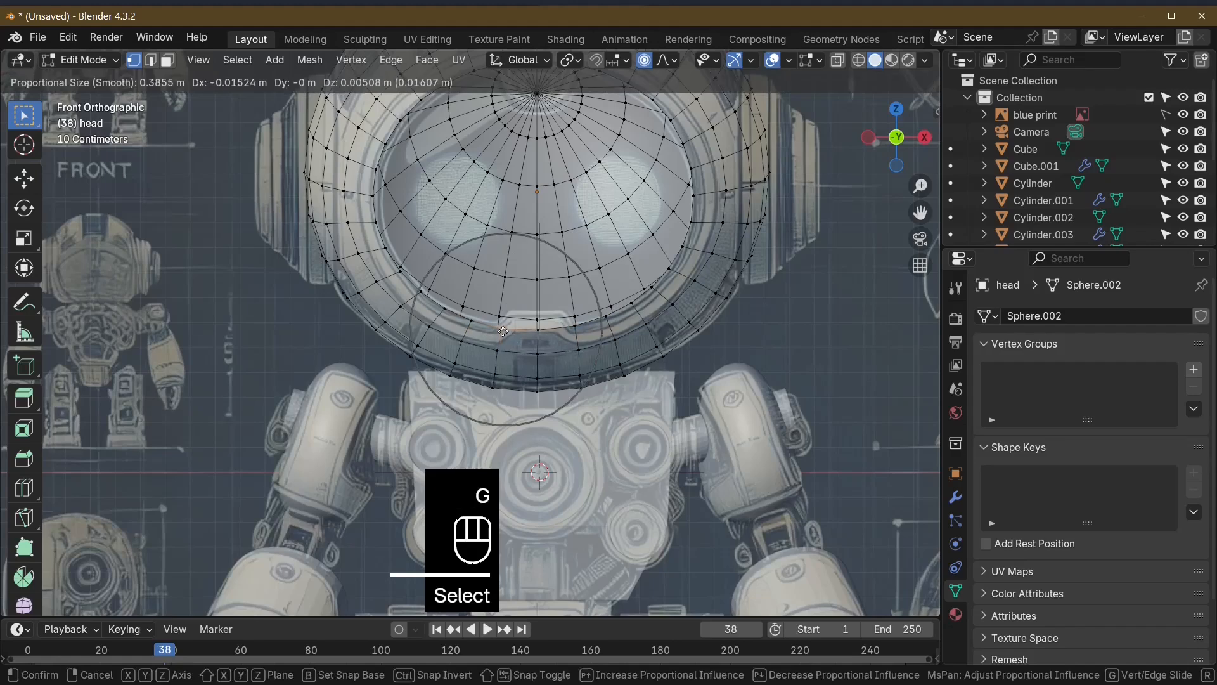
{"action": "left_click", "coordinate": [500, 329]}
{"action": "scroll", "coordinate": [449, 161], "scroll_direction": "down", "scroll_amount": 2}
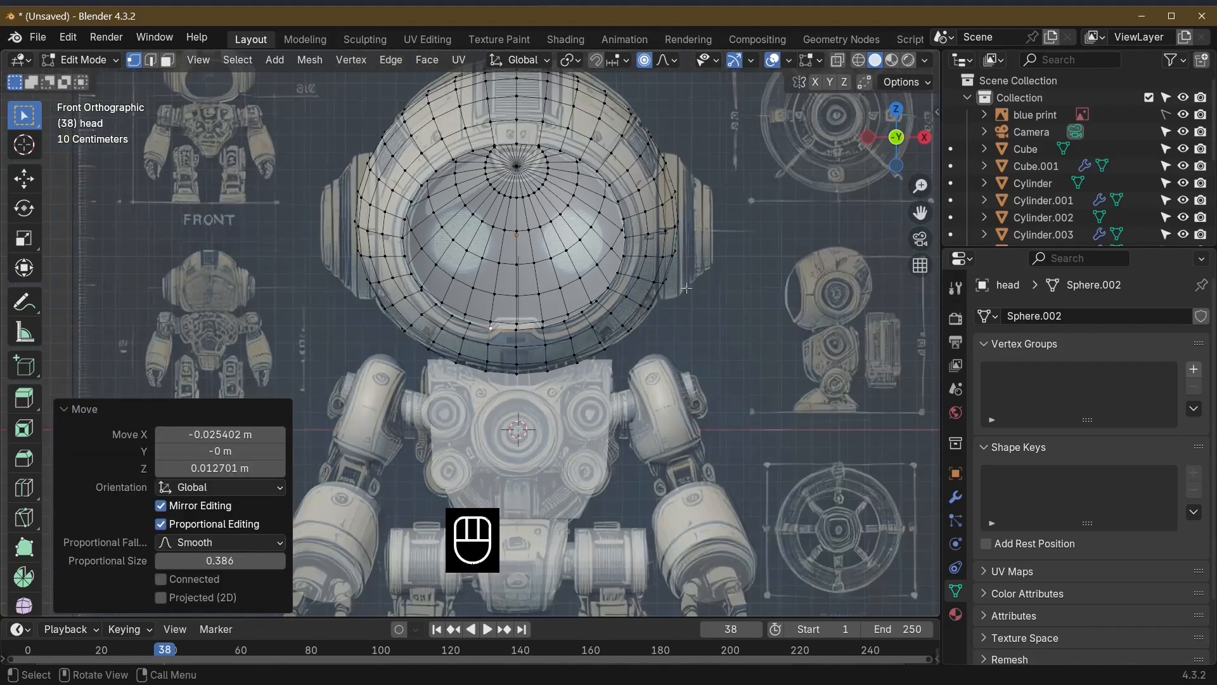
Step: Try repositioning the vertices around the bottom visor notch toward its outline, and undo the recent vertex moves
{"action": "scroll", "coordinate": [634, 302], "scroll_direction": "up", "scroll_amount": 5}
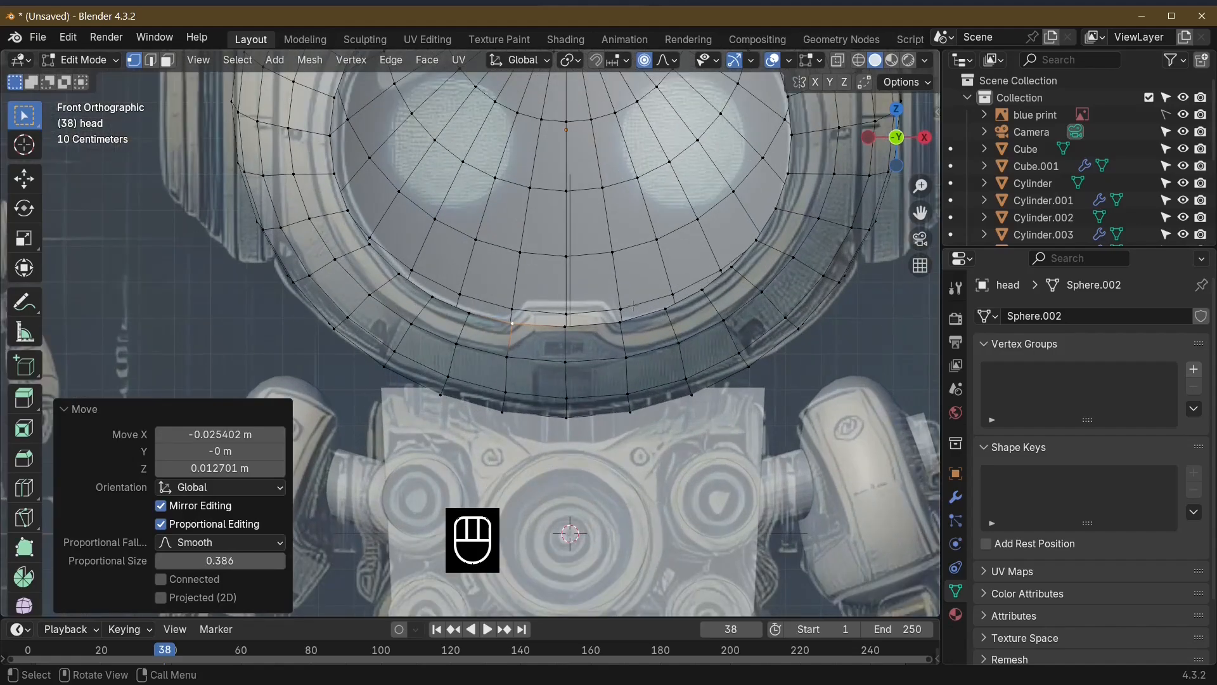
{"action": "left_click", "coordinate": [523, 304]}
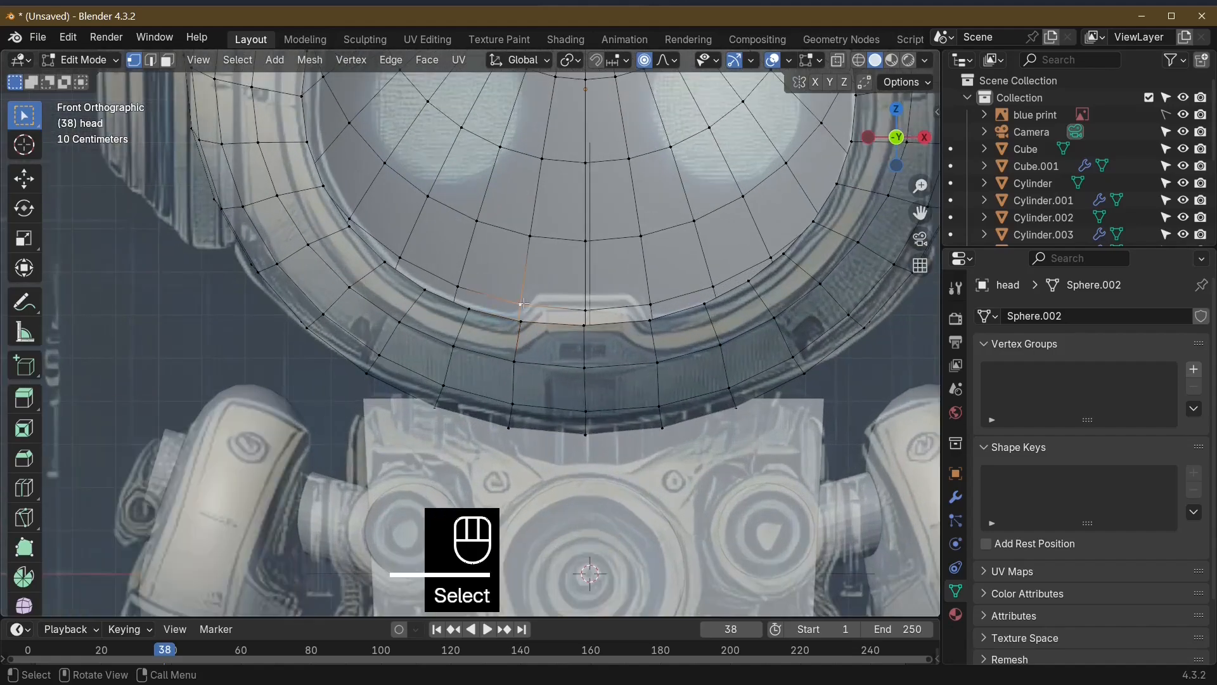
{"action": "key", "text": "g"}
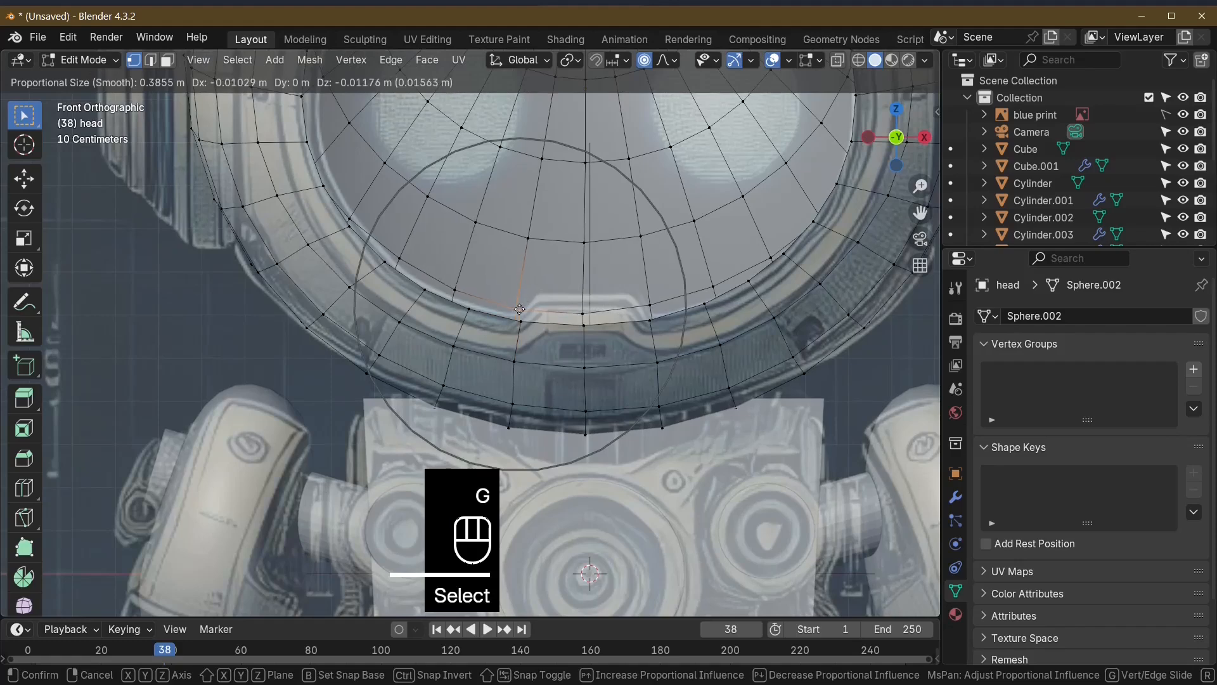
{"action": "left_click", "coordinate": [519, 316]}
{"action": "left_click", "coordinate": [584, 320]}
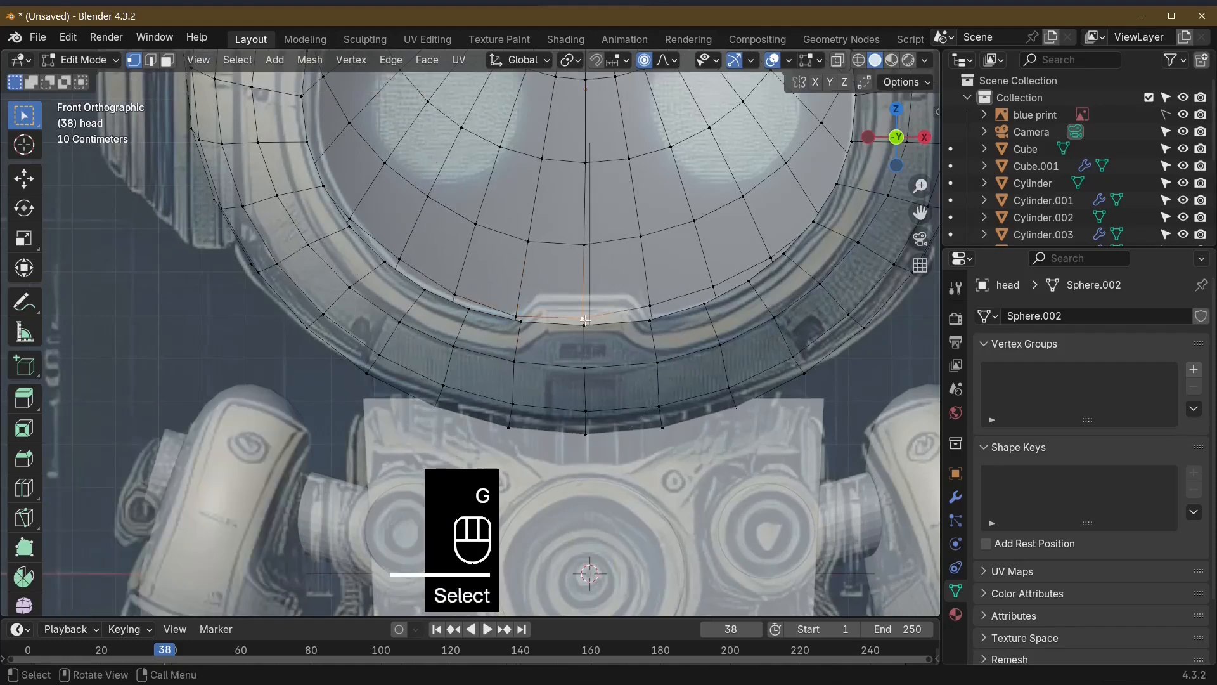
{"action": "key", "text": "g"}
{"action": "left_click", "coordinate": [582, 296]}
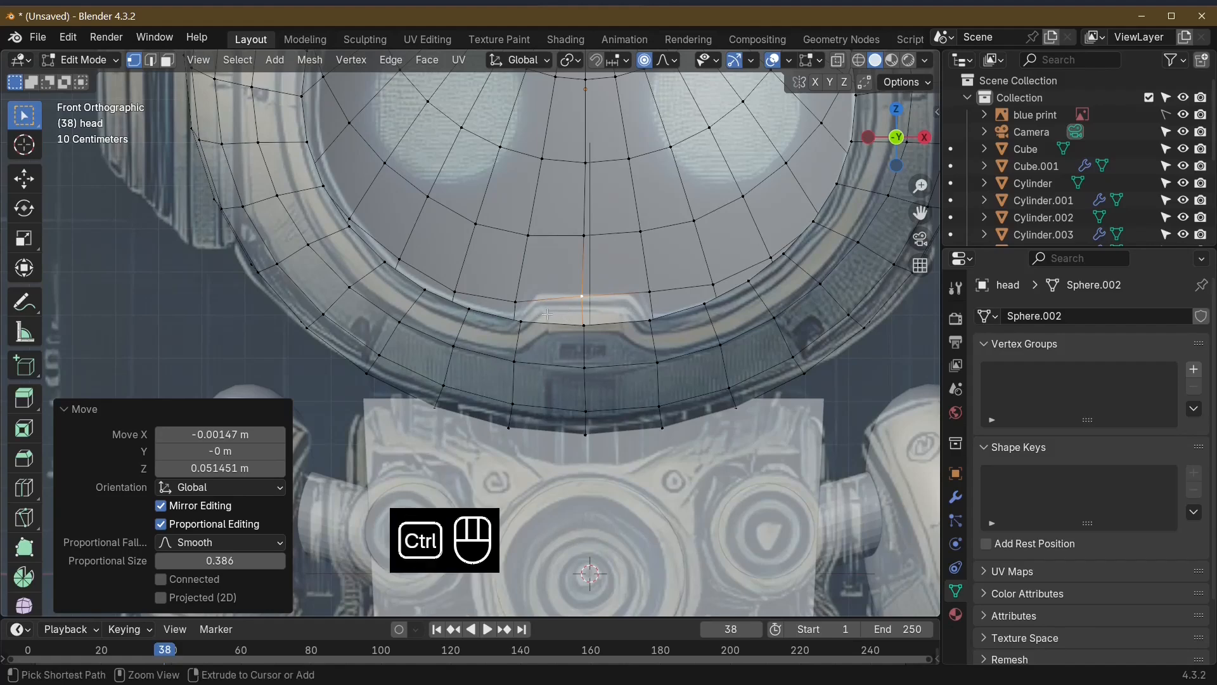
{"action": "key", "text": "ctrl+z"}
{"action": "key", "text": "ctrl+z"}
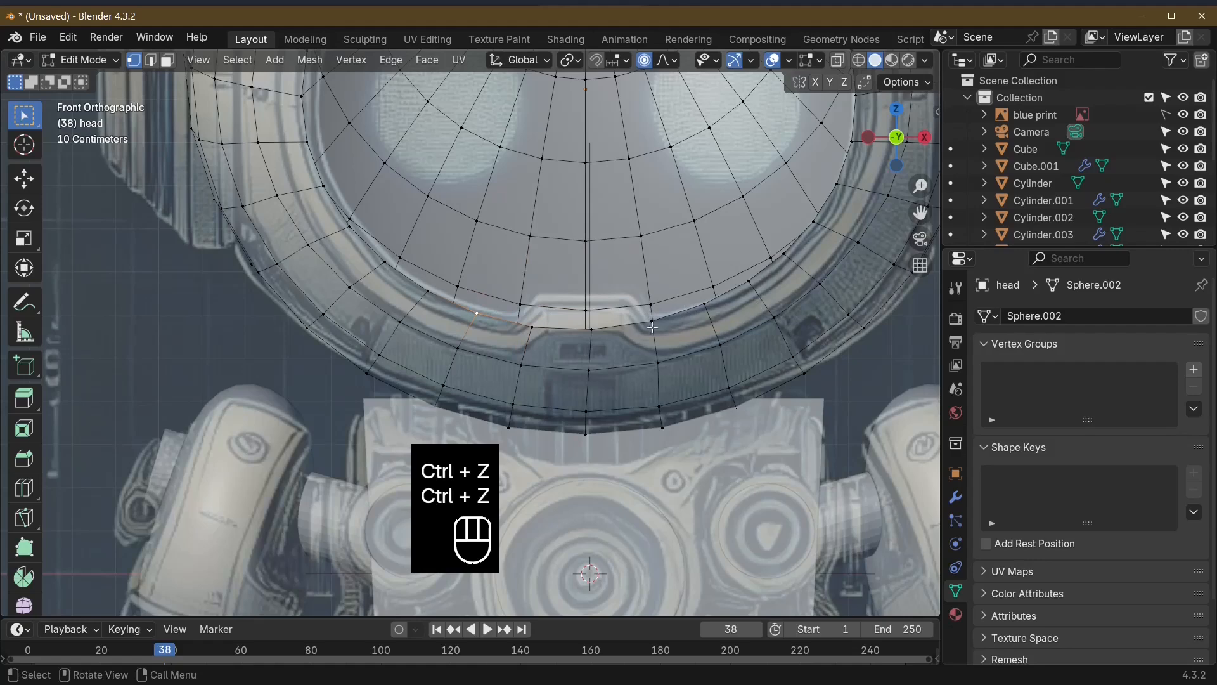
{"action": "left_click", "coordinate": [536, 329]}
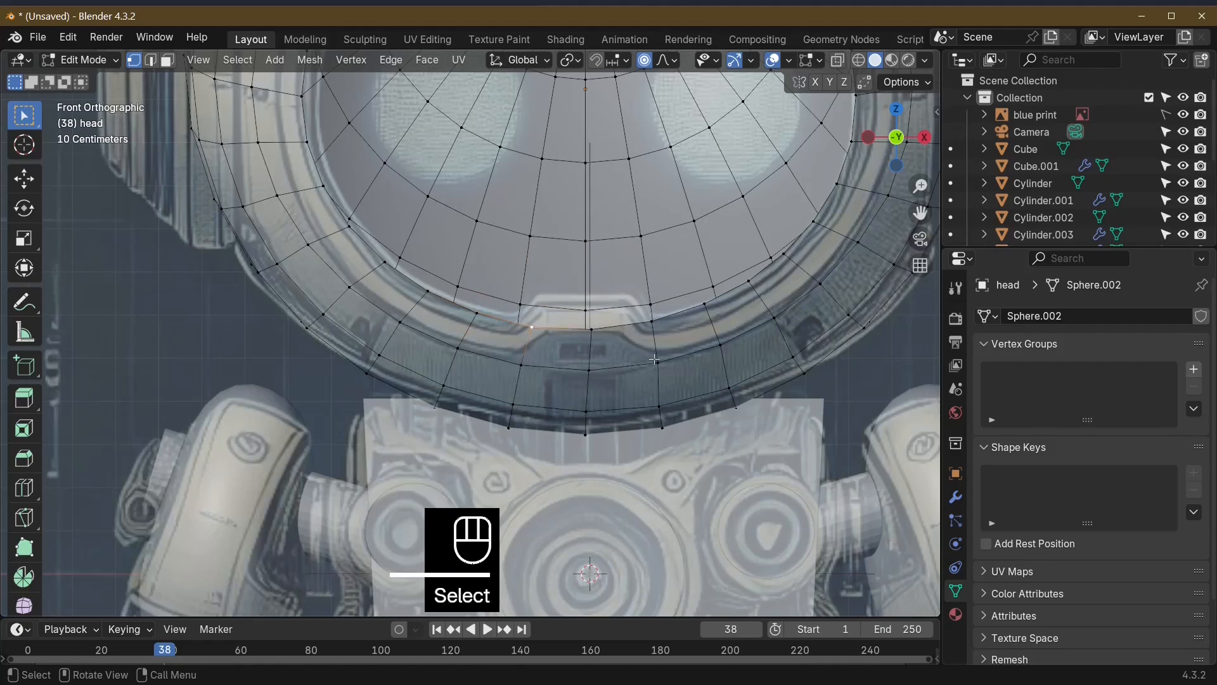
{"action": "left_click", "coordinate": [480, 319]}
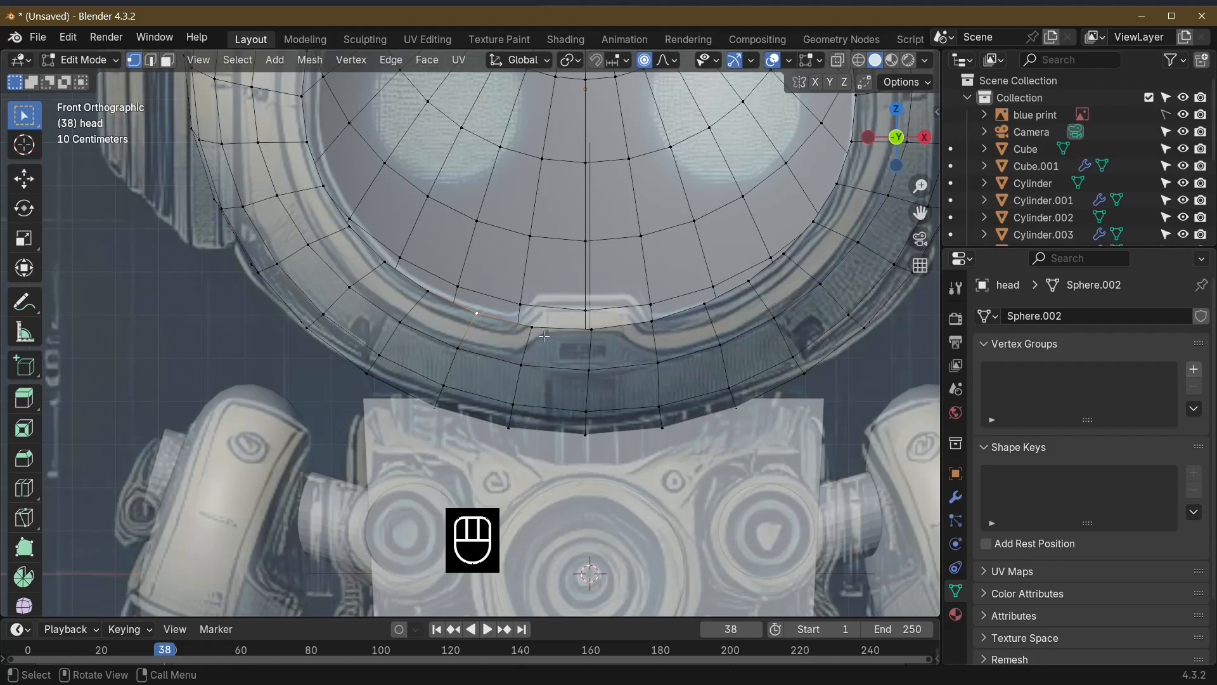
{"action": "left_click", "coordinate": [520, 304]}
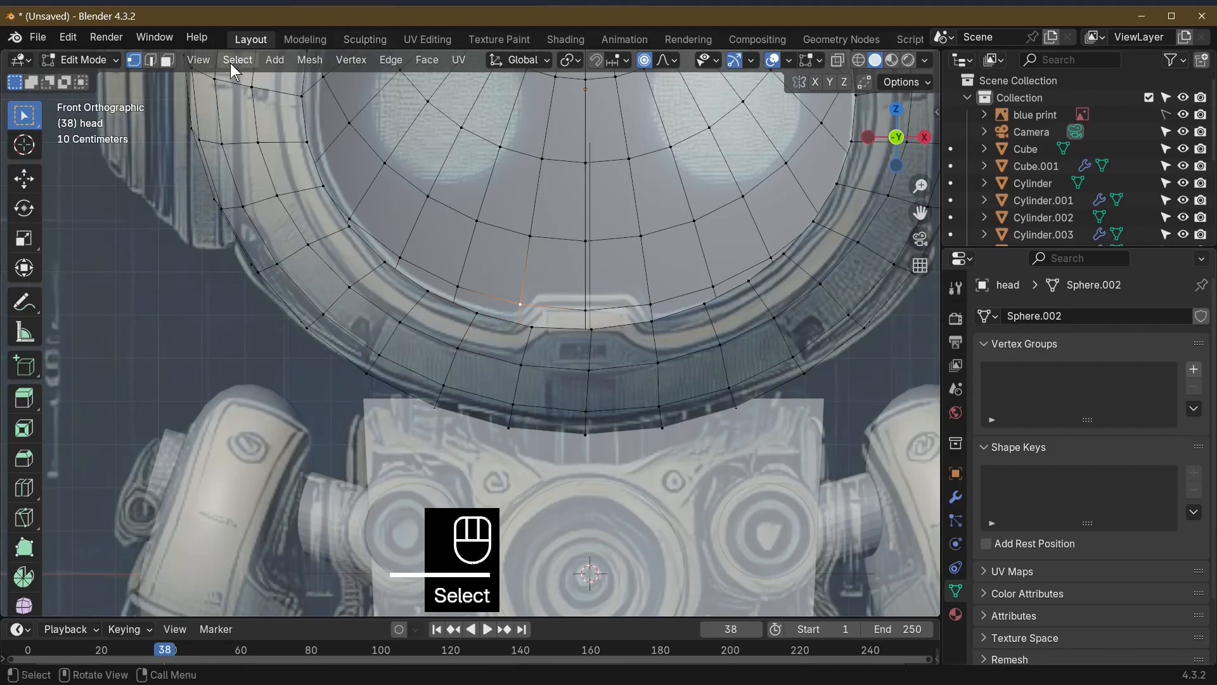
{"action": "left_click", "coordinate": [151, 60]}
{"action": "left_click", "coordinate": [501, 321]}
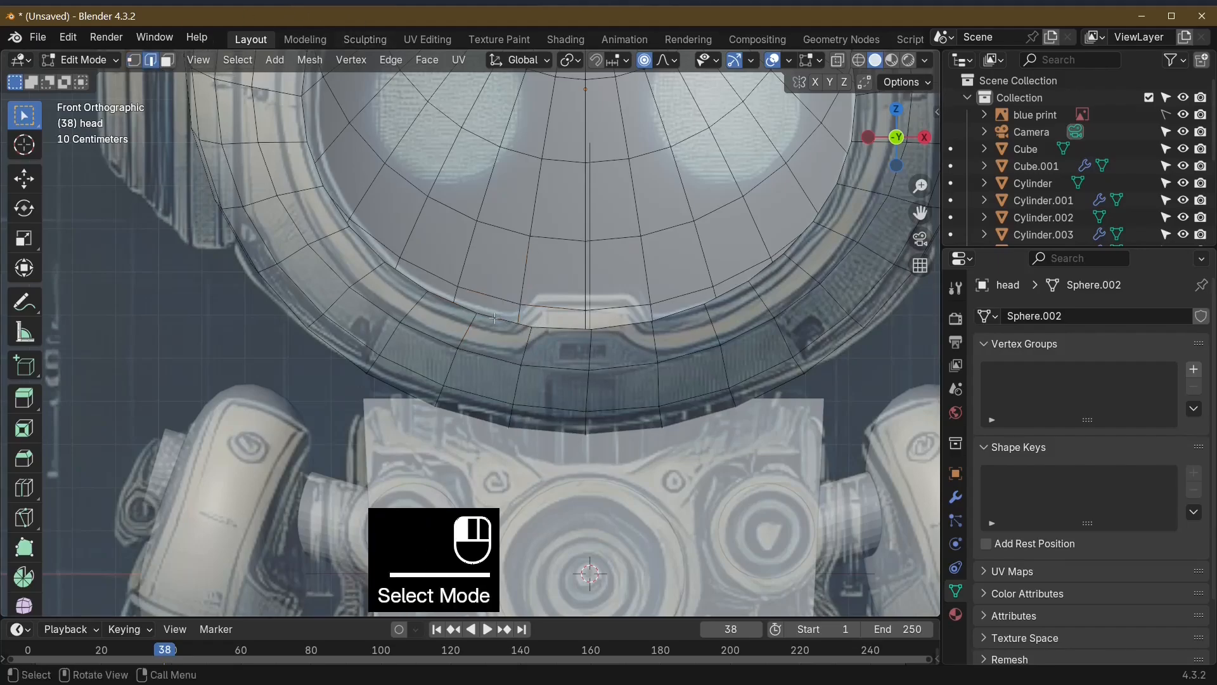
Step: Delete the pole vertex at the back of the head mesh where the edges converge
{"action": "scroll", "coordinate": [695, 411], "scroll_direction": "down", "scroll_amount": 3}
{"action": "middle_click_drag", "start_coordinate": [695, 411], "coordinate": [534, 233]}
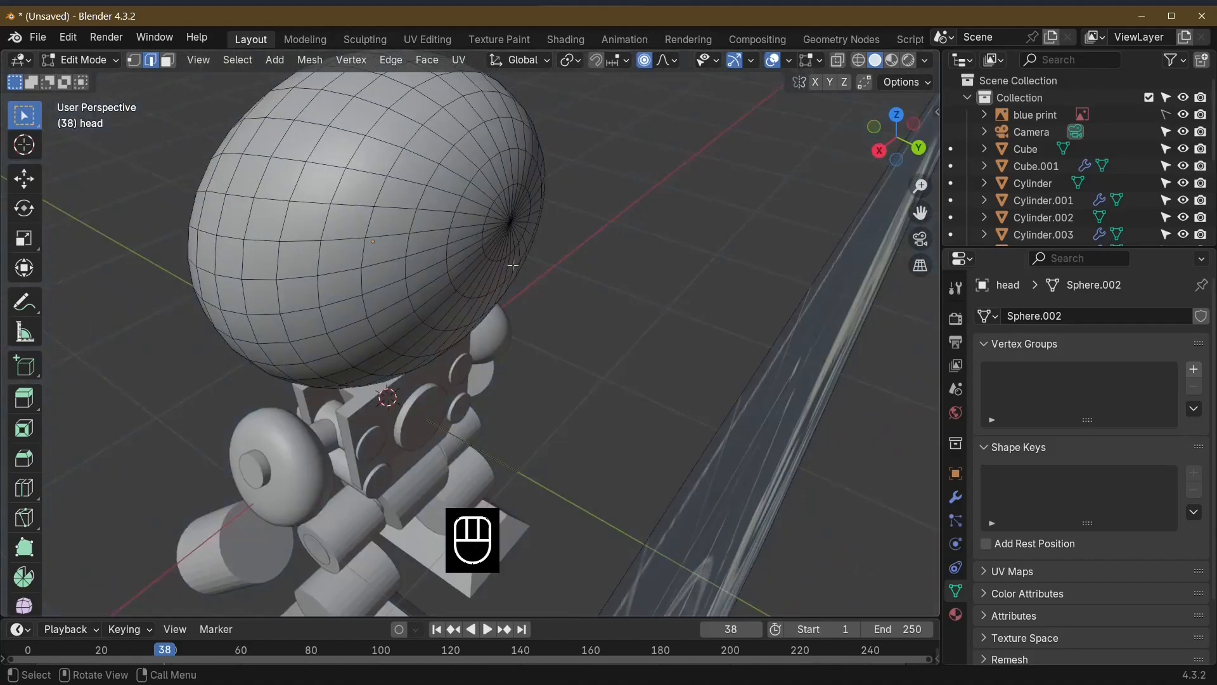
{"action": "left_click", "coordinate": [529, 218]}
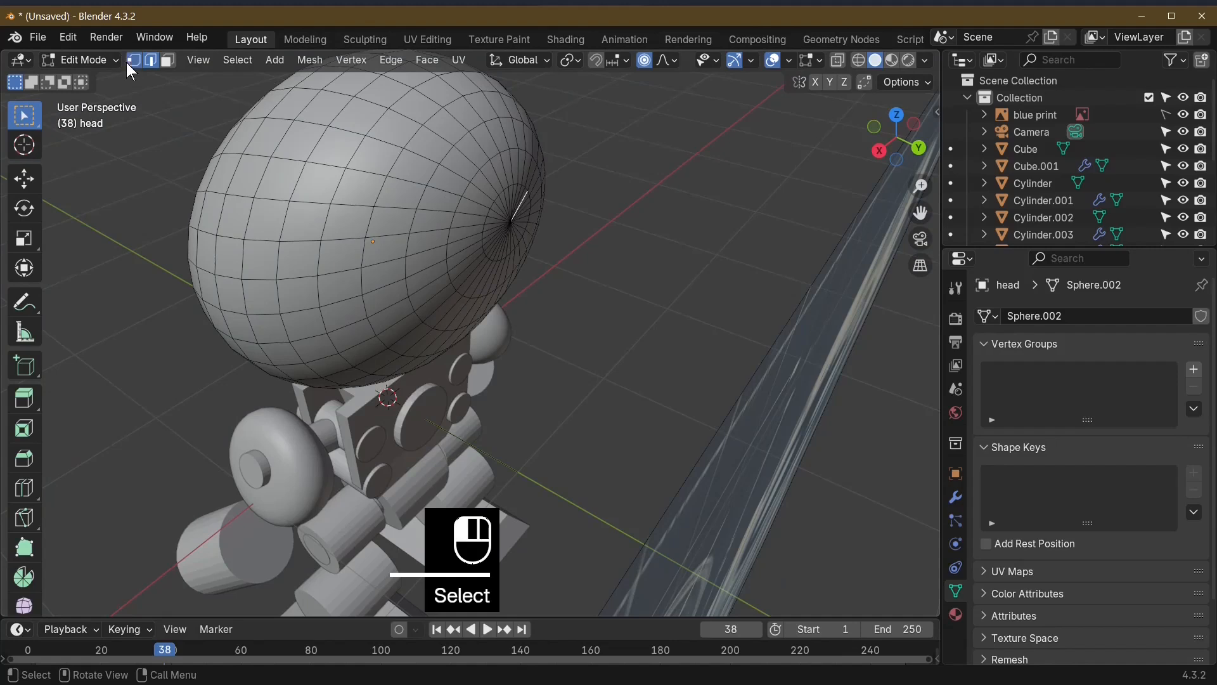
{"action": "left_click", "coordinate": [134, 60]}
{"action": "left_click", "coordinate": [533, 230]}
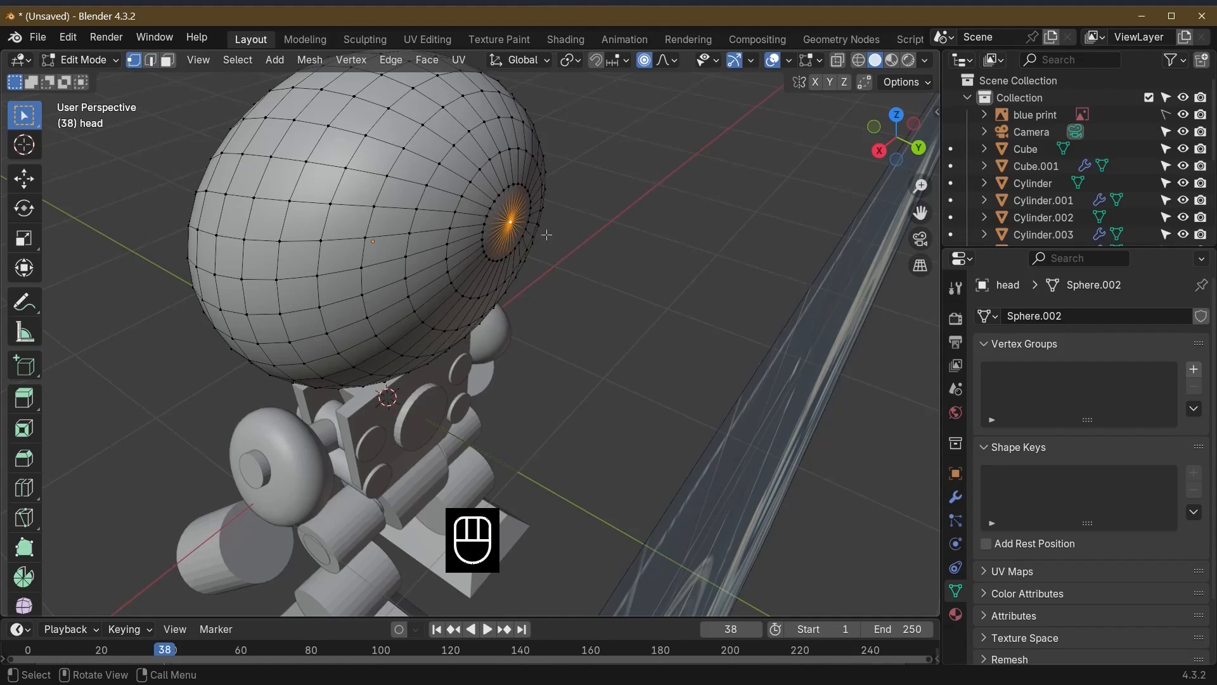
{"action": "key", "text": "x"}
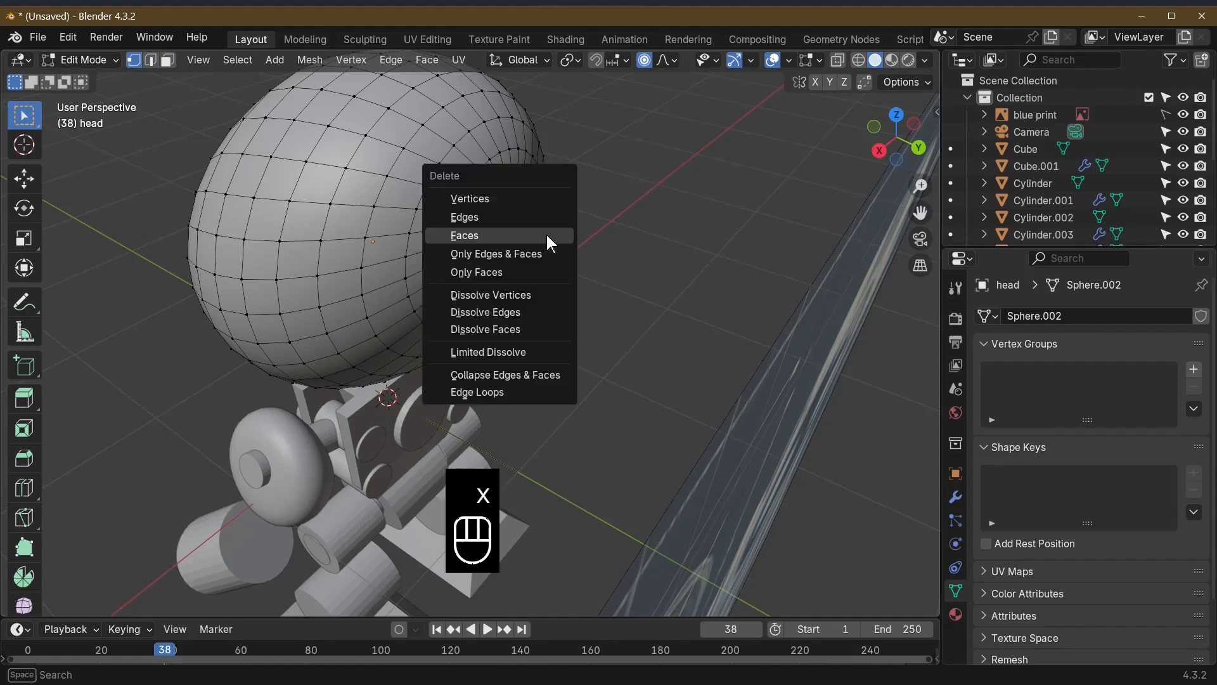
{"action": "left_click", "coordinate": [499, 203]}
Step: Return to the front view and move the rim vertex at the notch's left corner about -0.023 m in X and 0.005 m in Z
{"action": "scroll", "coordinate": [499, 217], "scroll_direction": "down", "scroll_amount": 4}
{"action": "middle_click_drag", "start_coordinate": [485, 206], "coordinate": [644, 196]}
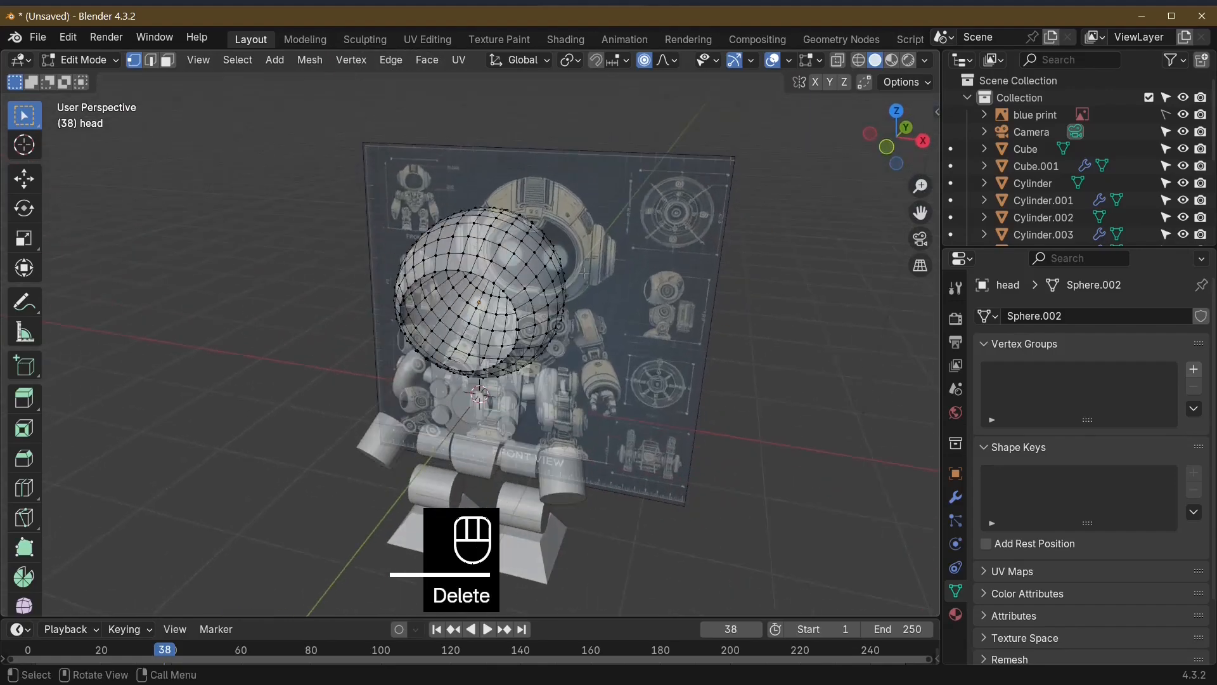
{"action": "scroll", "coordinate": [588, 276], "scroll_direction": "up", "scroll_amount": 4}
{"action": "middle_click_drag", "start_coordinate": [588, 277], "coordinate": [652, 200]}
{"action": "key", "text": "KP_1"}
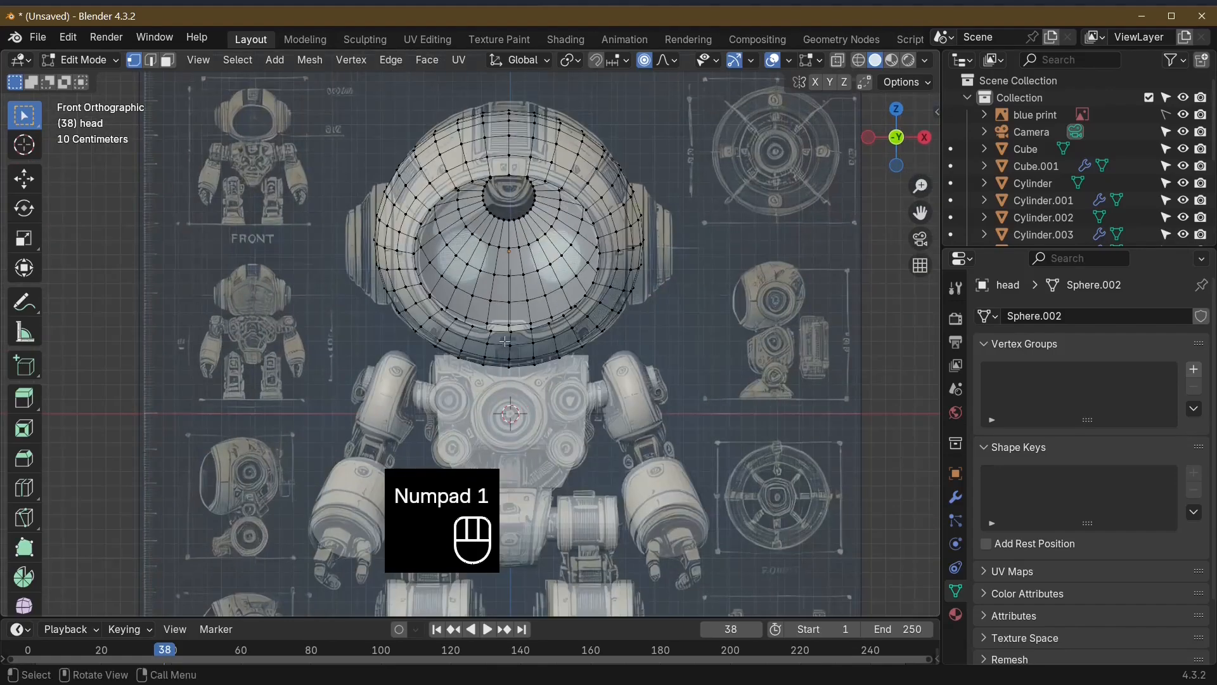
{"action": "scroll", "coordinate": [531, 346], "scroll_direction": "up", "scroll_amount": 3}
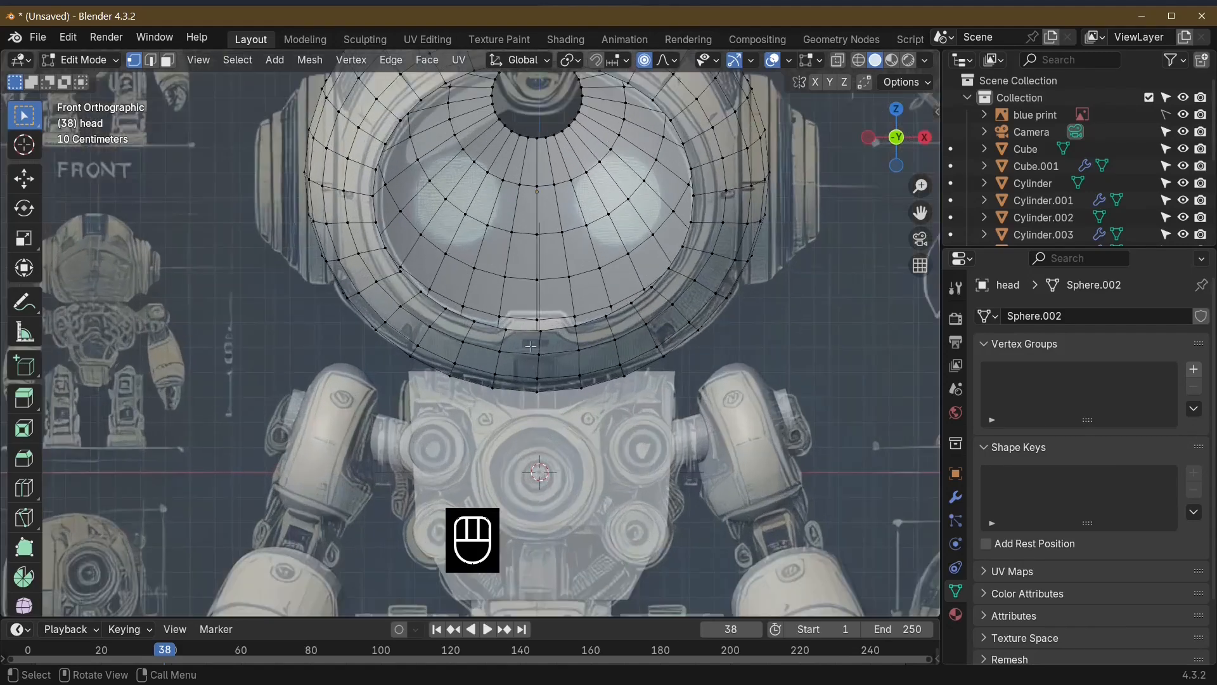
{"action": "left_click", "coordinate": [530, 346]}
{"action": "key", "text": "g"}
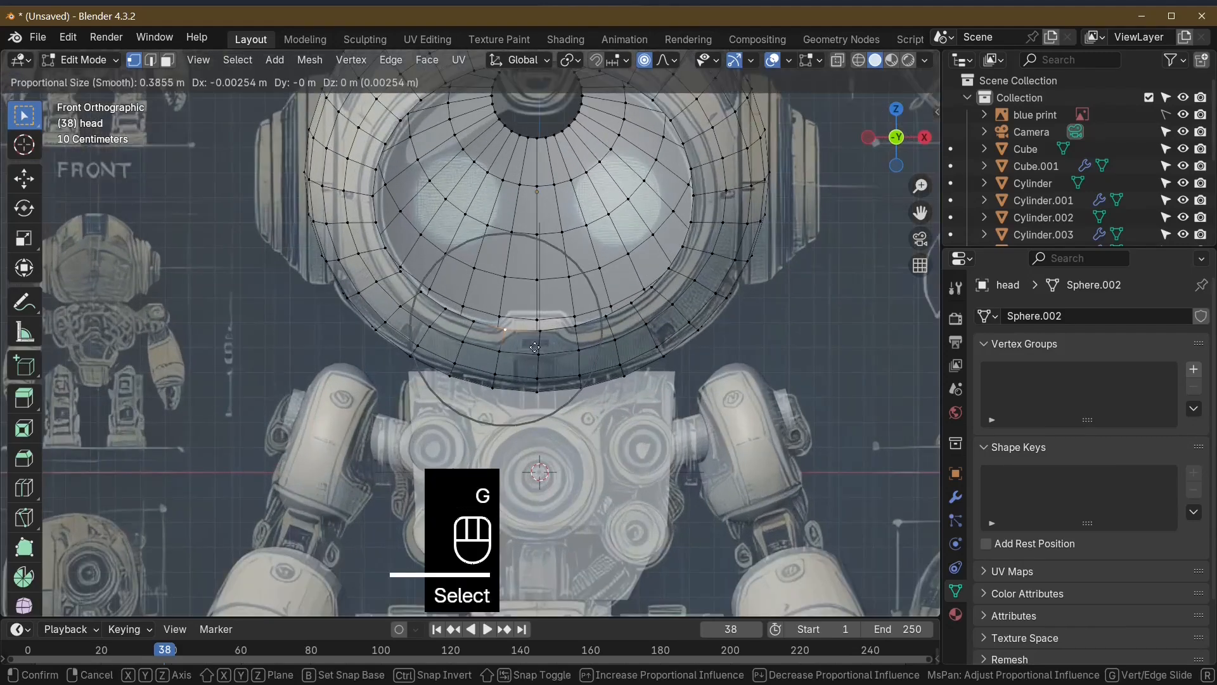
{"action": "left_click", "coordinate": [531, 346]}
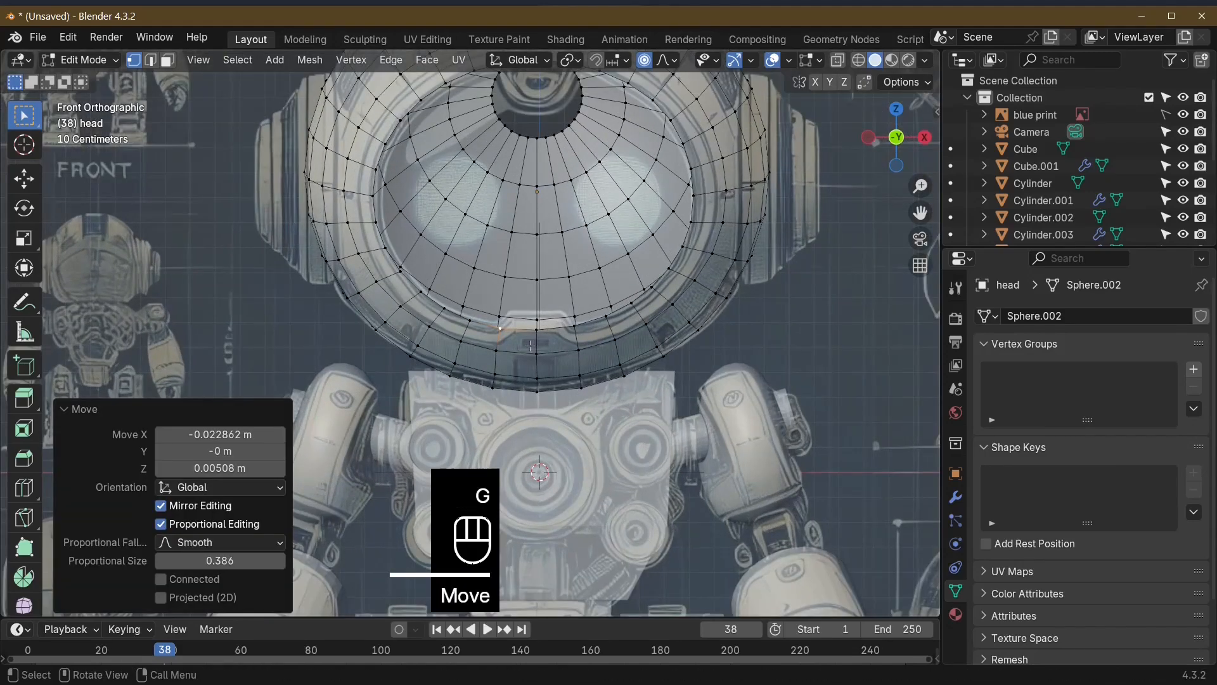
Step: Move the vertex at the right end of the visor's lower notch about 0.008 m toward the centre to match the blueprint
{"action": "left_click", "coordinate": [573, 330]}
{"action": "key", "text": "g"}
{"action": "left_click", "coordinate": [556, 346]}
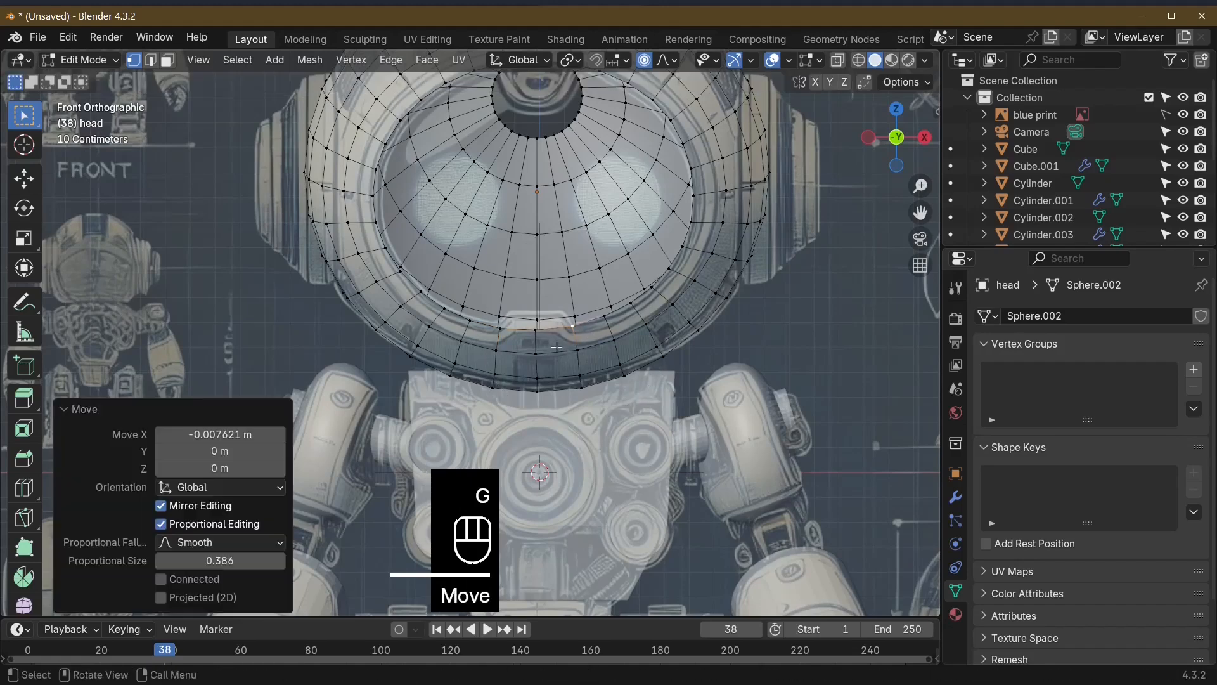
Step: Add one vertical loop cut on each side of the head's centre line, sliding both outward to the corners of the lower visor notch
{"action": "left_click", "coordinate": [150, 60]}
{"action": "left_click", "coordinate": [519, 343]}
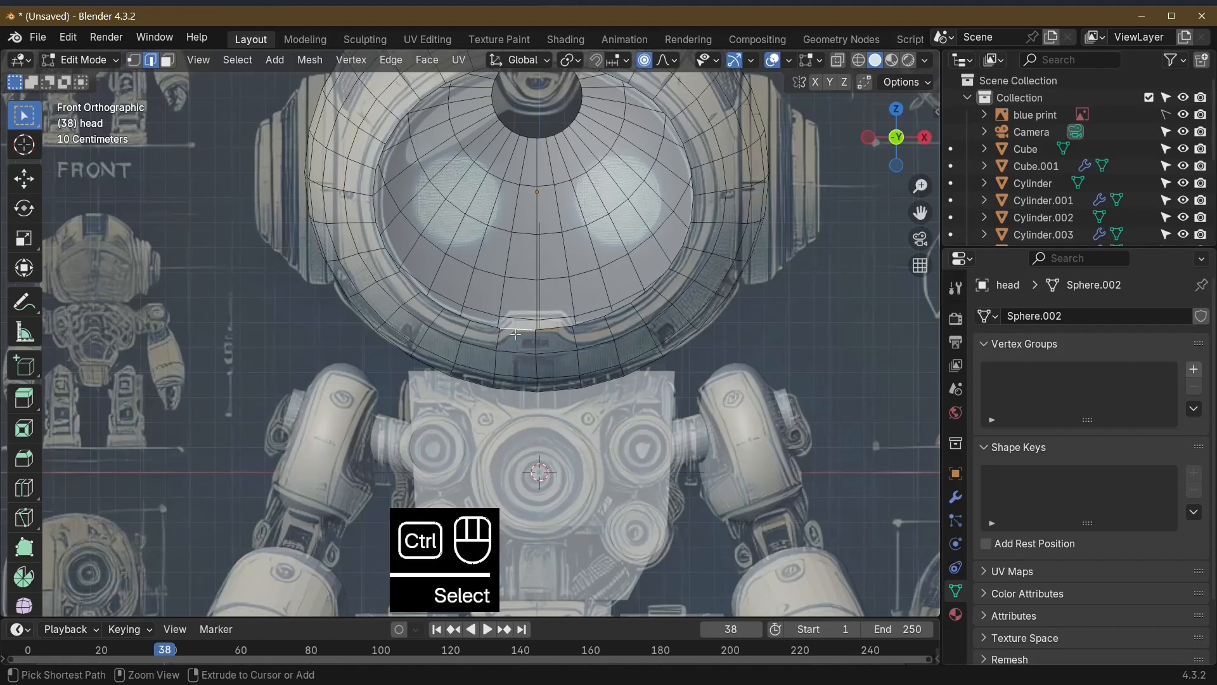
{"action": "key", "text": "ctrl+r"}
{"action": "left_click", "coordinate": [517, 335]}
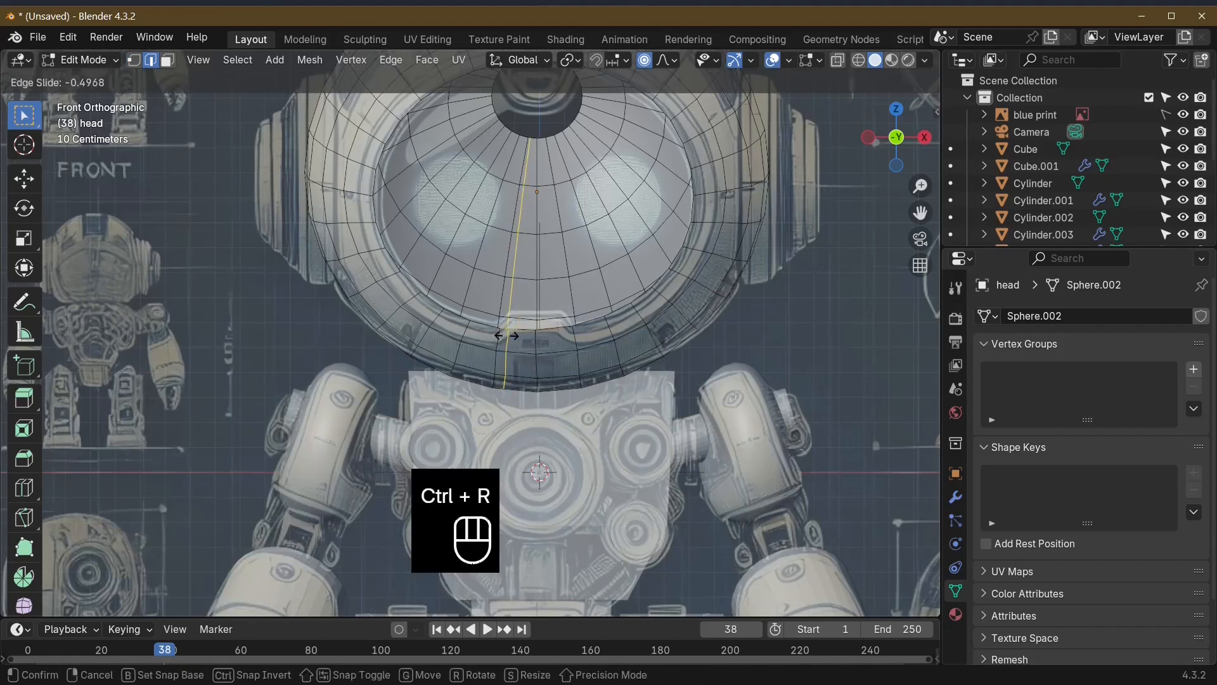
{"action": "left_click", "coordinate": [502, 334]}
{"action": "left_click", "coordinate": [559, 333]}
{"action": "key", "text": "ctrl+r"}
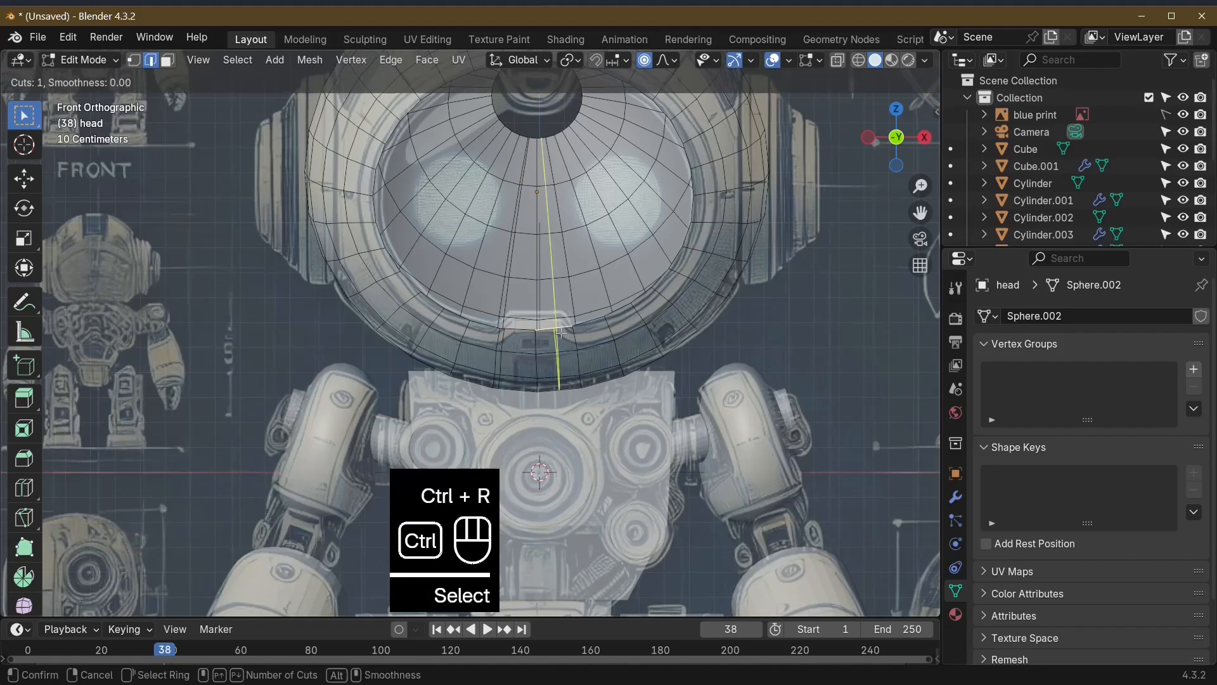
{"action": "left_click", "coordinate": [566, 333]}
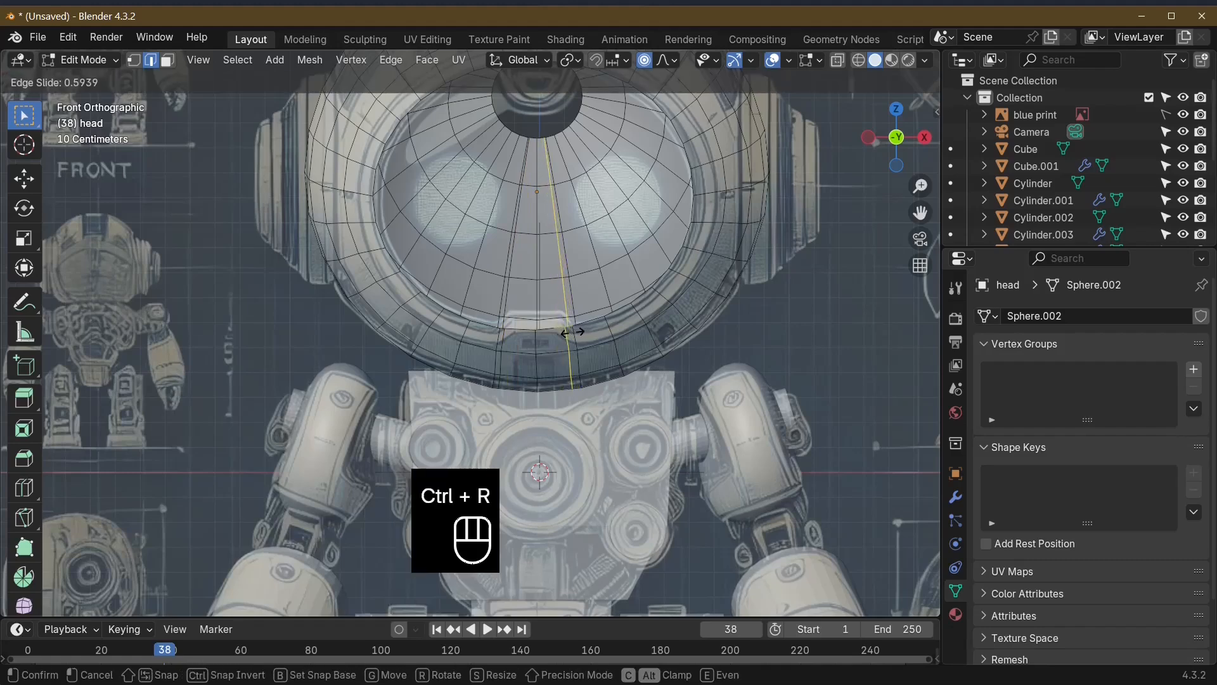
{"action": "left_click", "coordinate": [574, 332]}
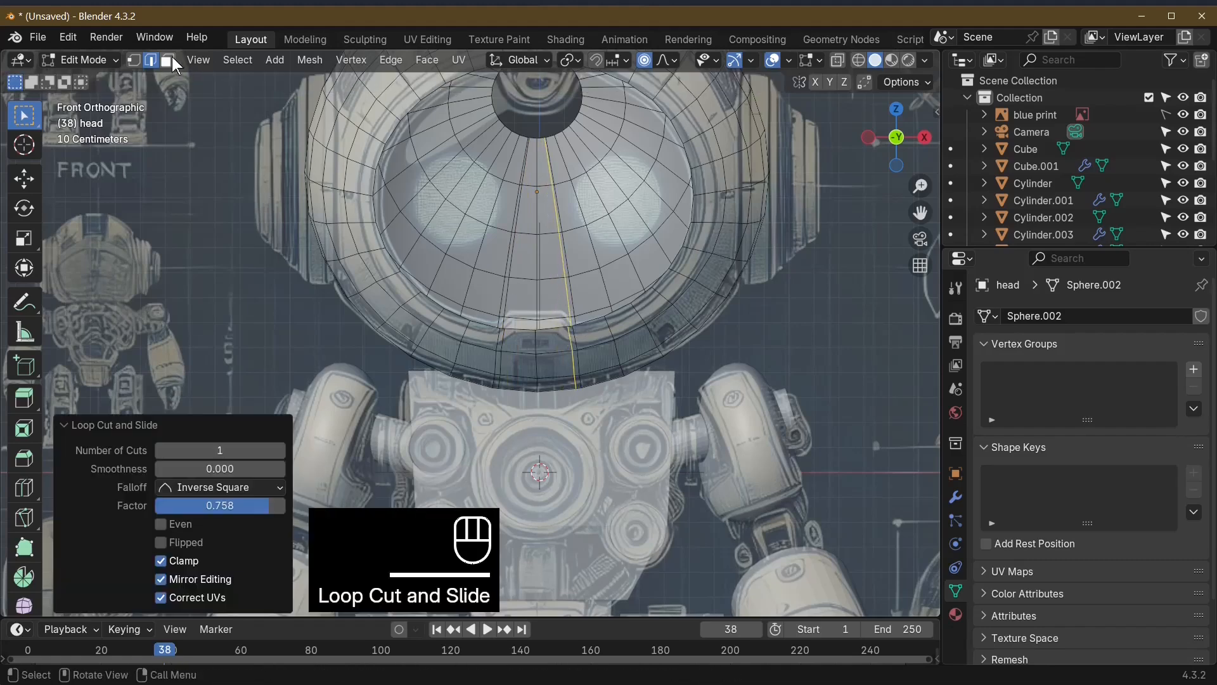
Step: Raise the two centre edges of the visor's lower rim about 0.064 m along Z with proportional editing
{"action": "left_click", "coordinate": [519, 326]}
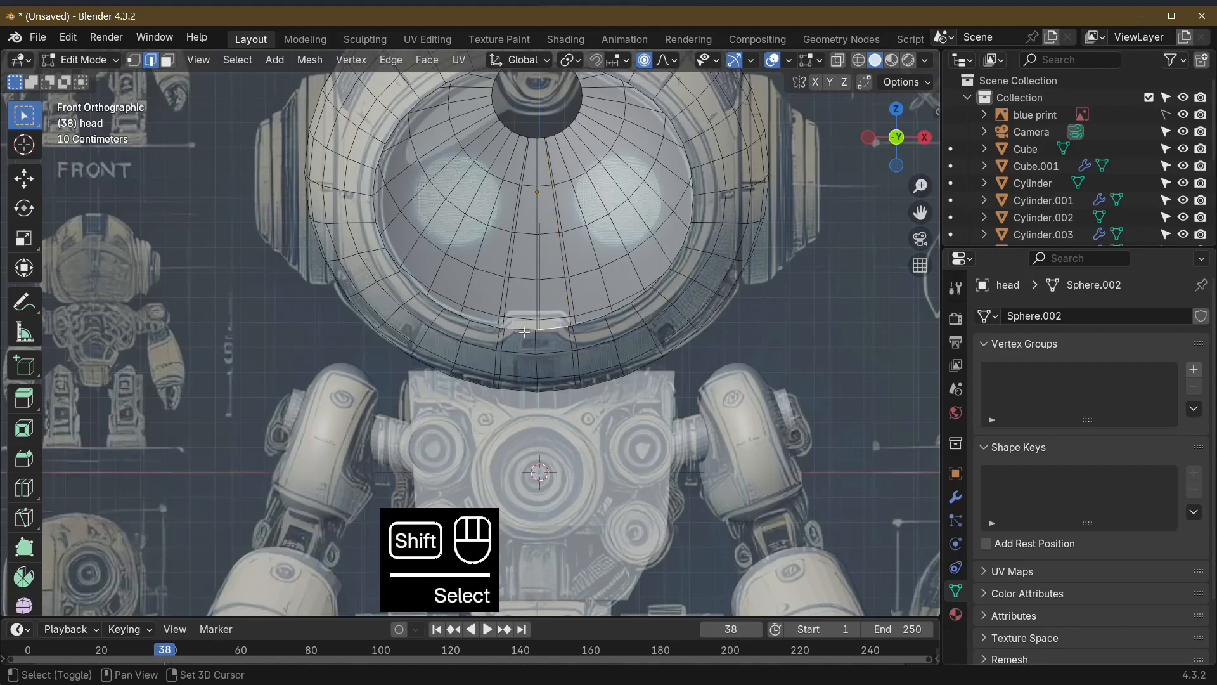
{"action": "left_click", "coordinate": [527, 333], "text": "shift"}
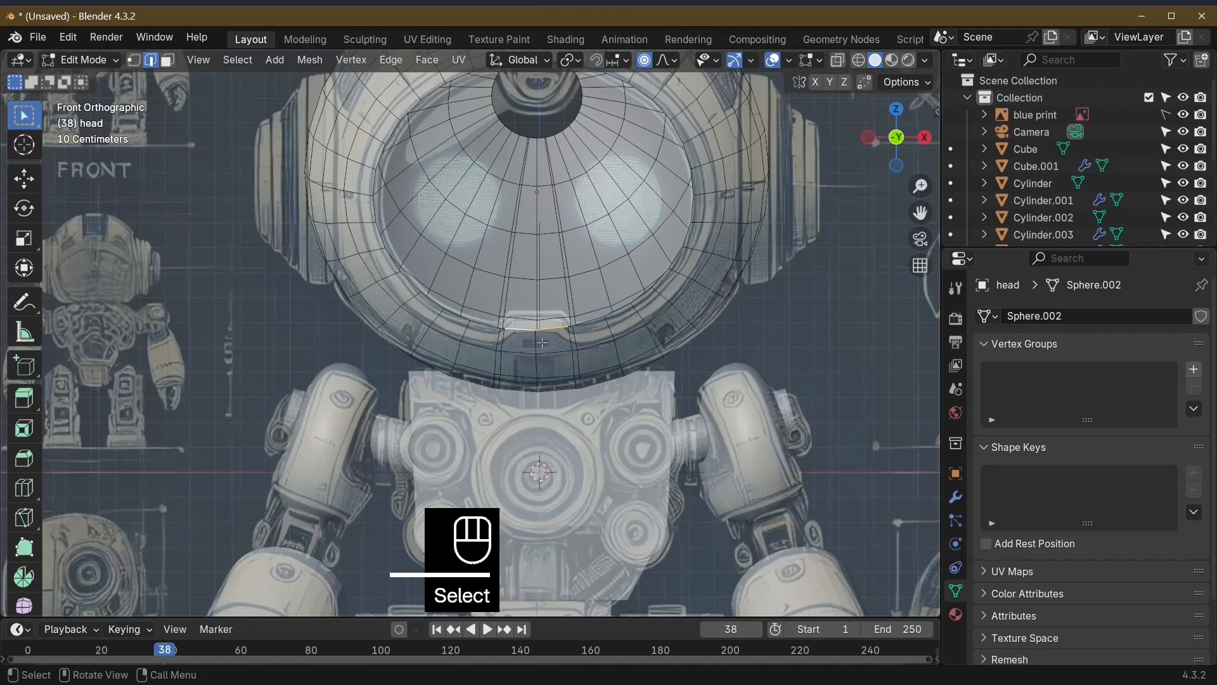
{"action": "key", "text": "g"}
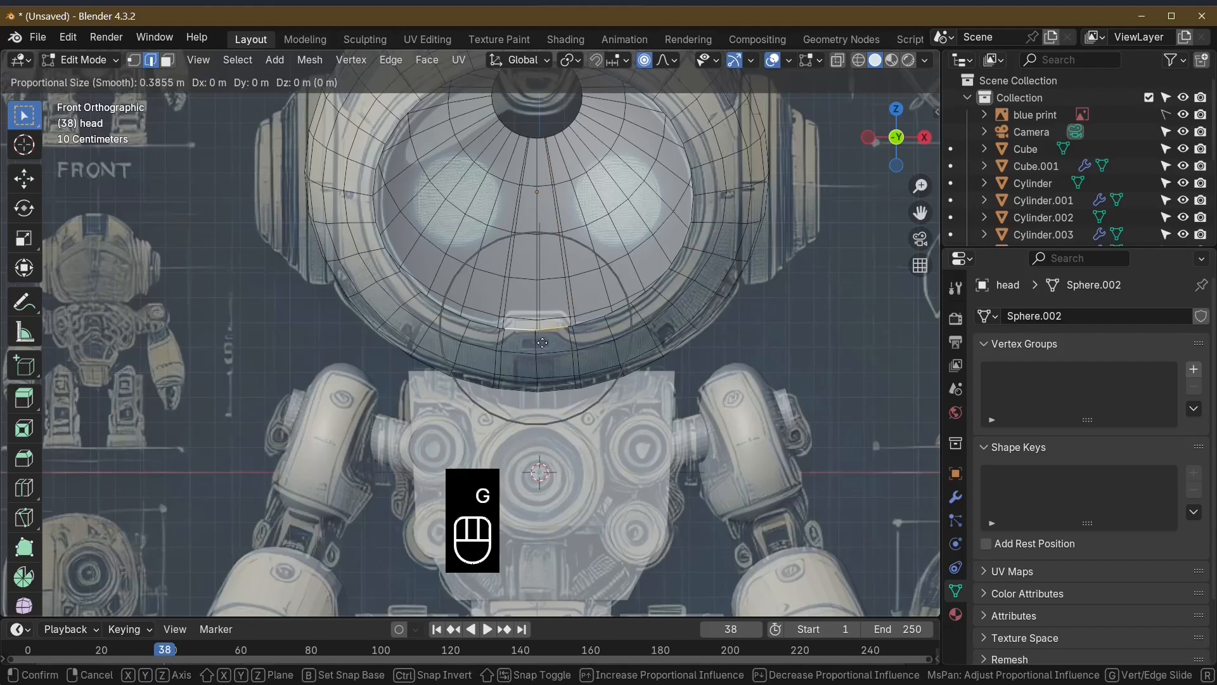
{"action": "key", "text": "z"}
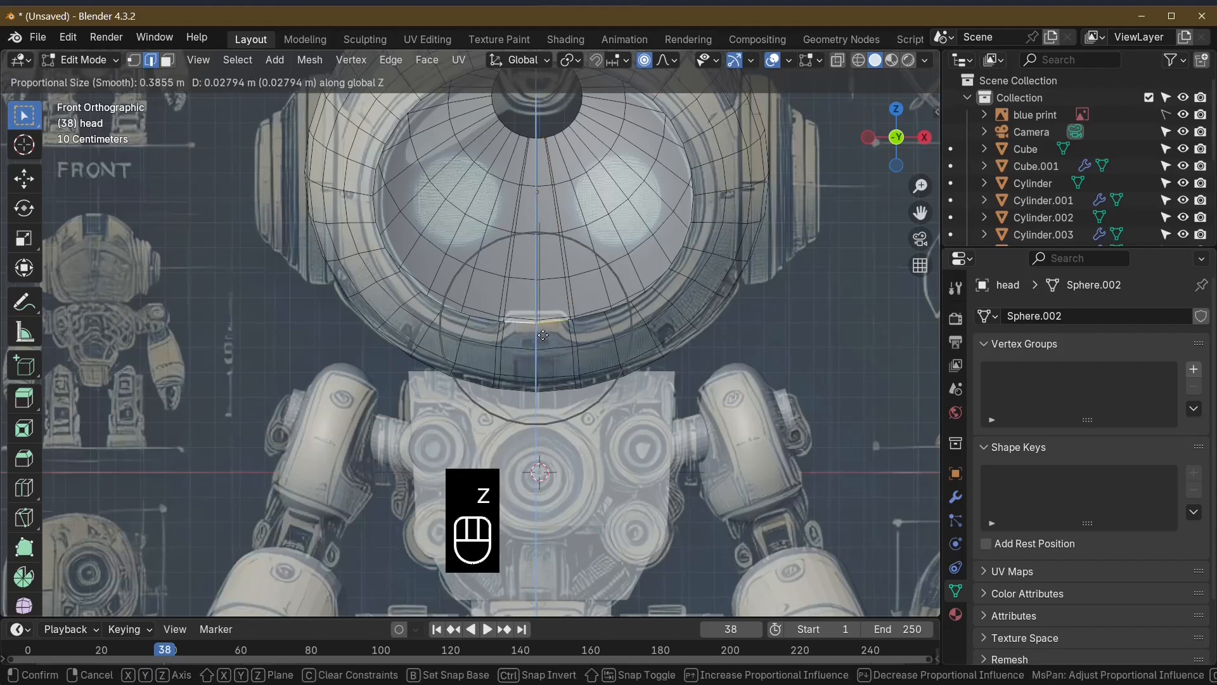
{"action": "left_click", "coordinate": [544, 326]}
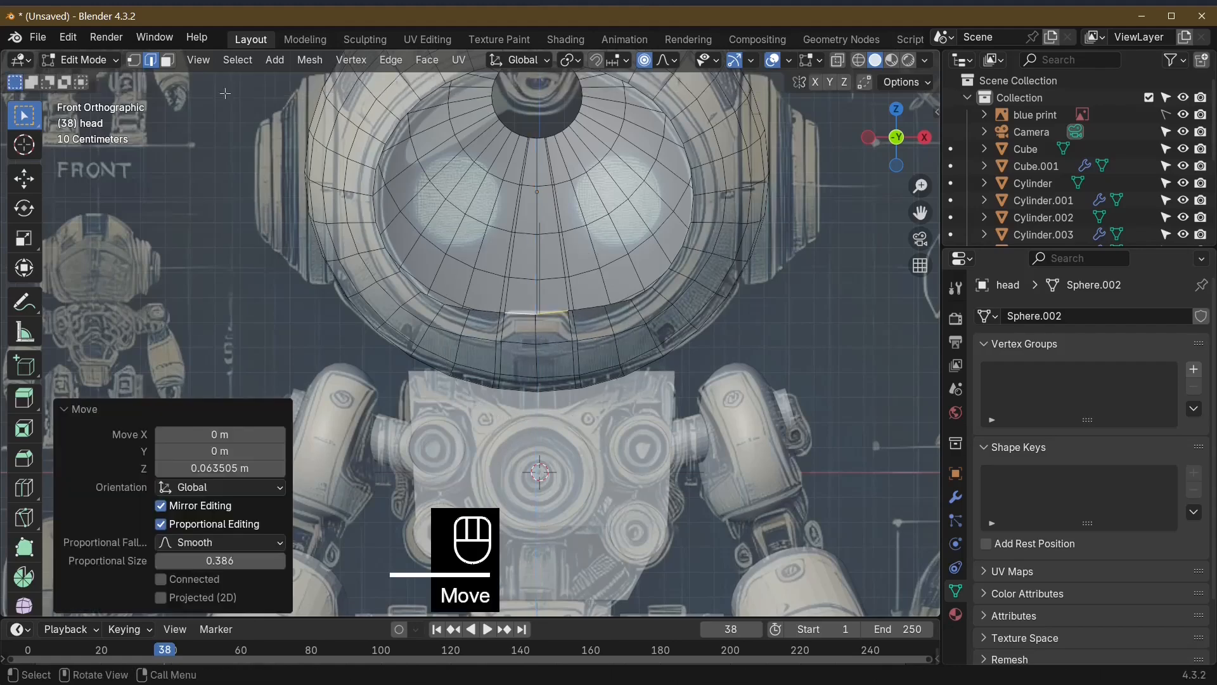
Step: Turn off proportional editing and lower the rim vertex just right of the notch to form its lower corner
{"action": "left_click", "coordinate": [134, 59]}
{"action": "left_click", "coordinate": [629, 60]}
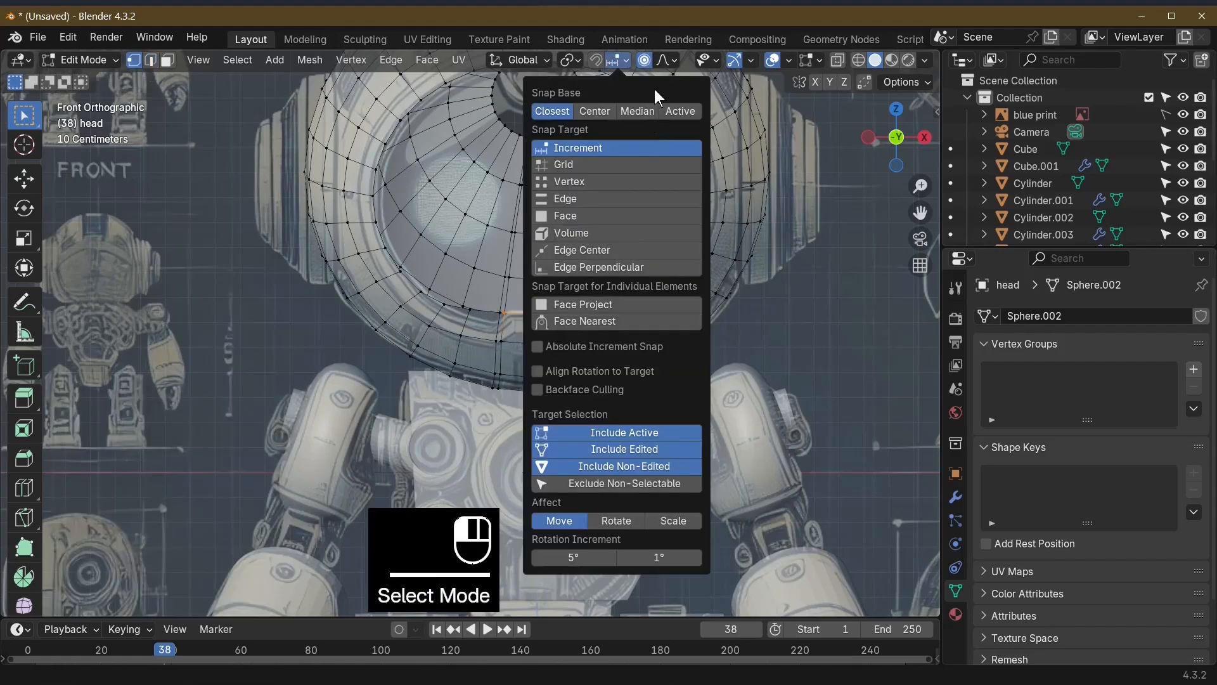
{"action": "left_click", "coordinate": [643, 61]}
{"action": "left_click", "coordinate": [574, 313]}
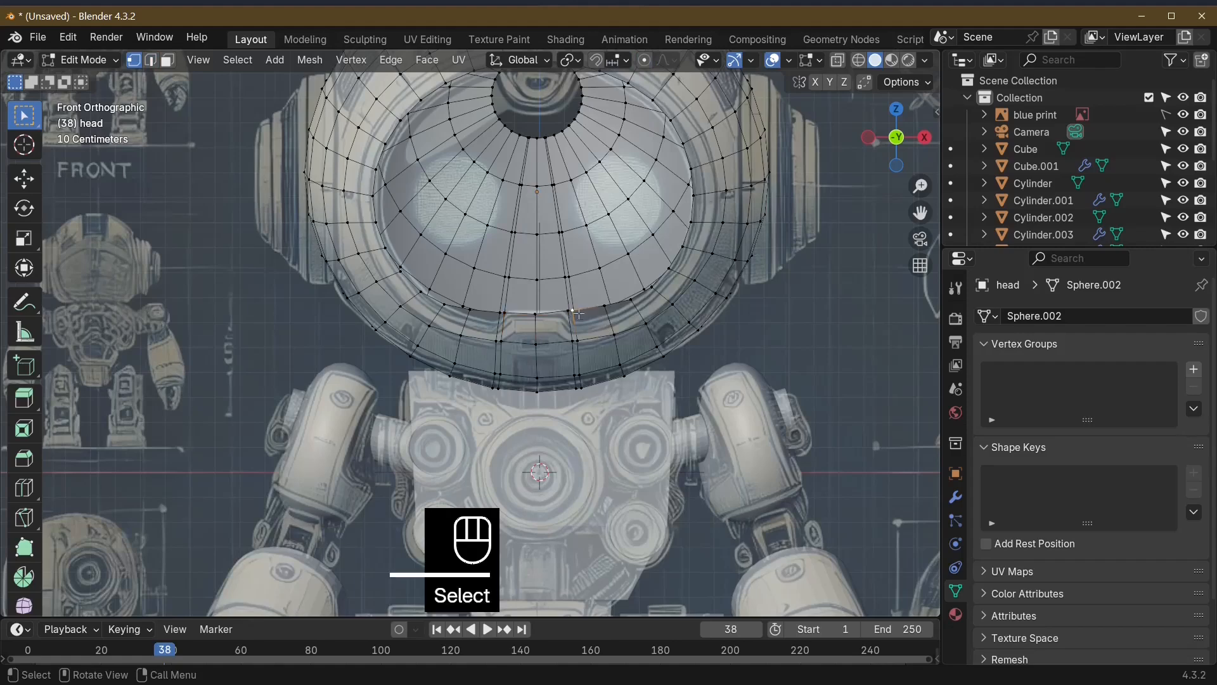
{"action": "scroll", "coordinate": [622, 385], "scroll_direction": "up", "scroll_amount": 4}
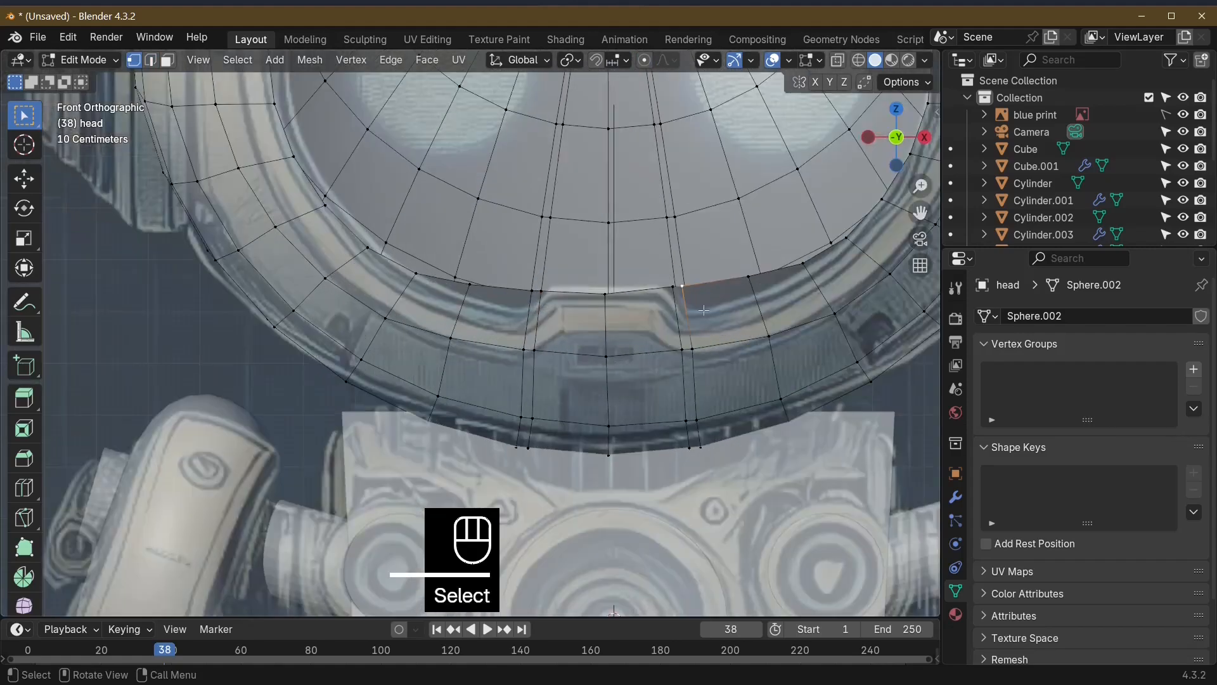
{"action": "key", "text": "g"}
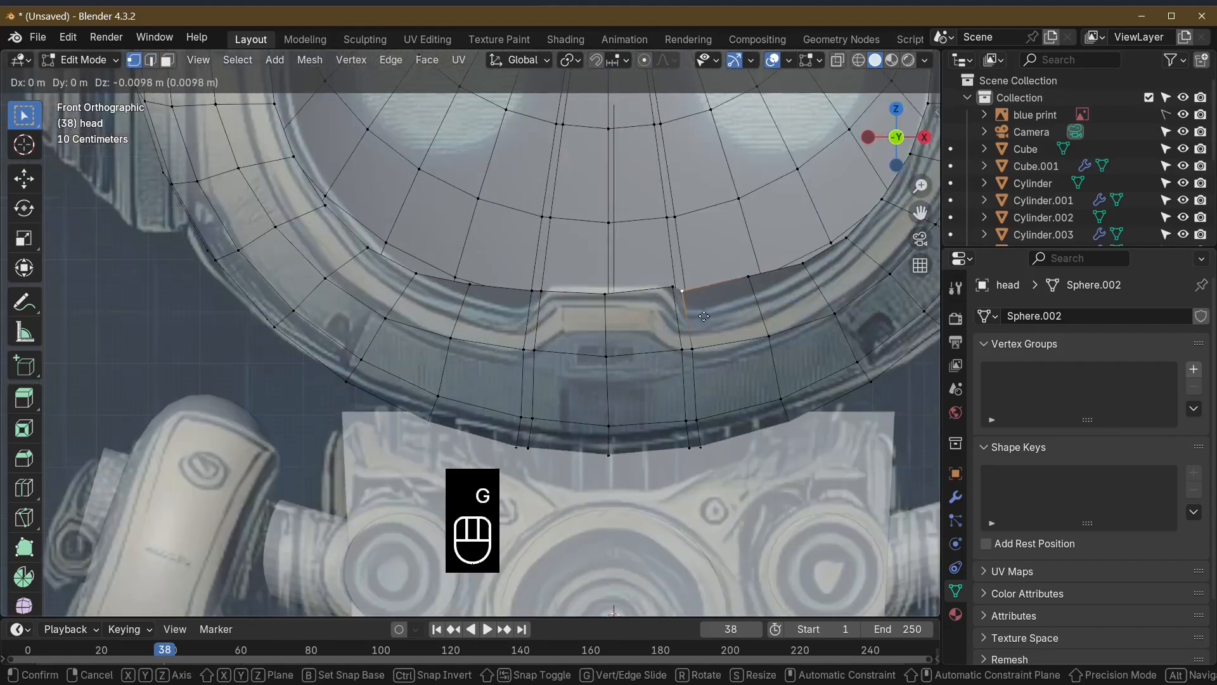
{"action": "left_click", "coordinate": [708, 335]}
Step: Move the next two lower rim vertices right of the notch slightly down and outward to follow the blueprint's visor outline
{"action": "left_click", "coordinate": [750, 283]}
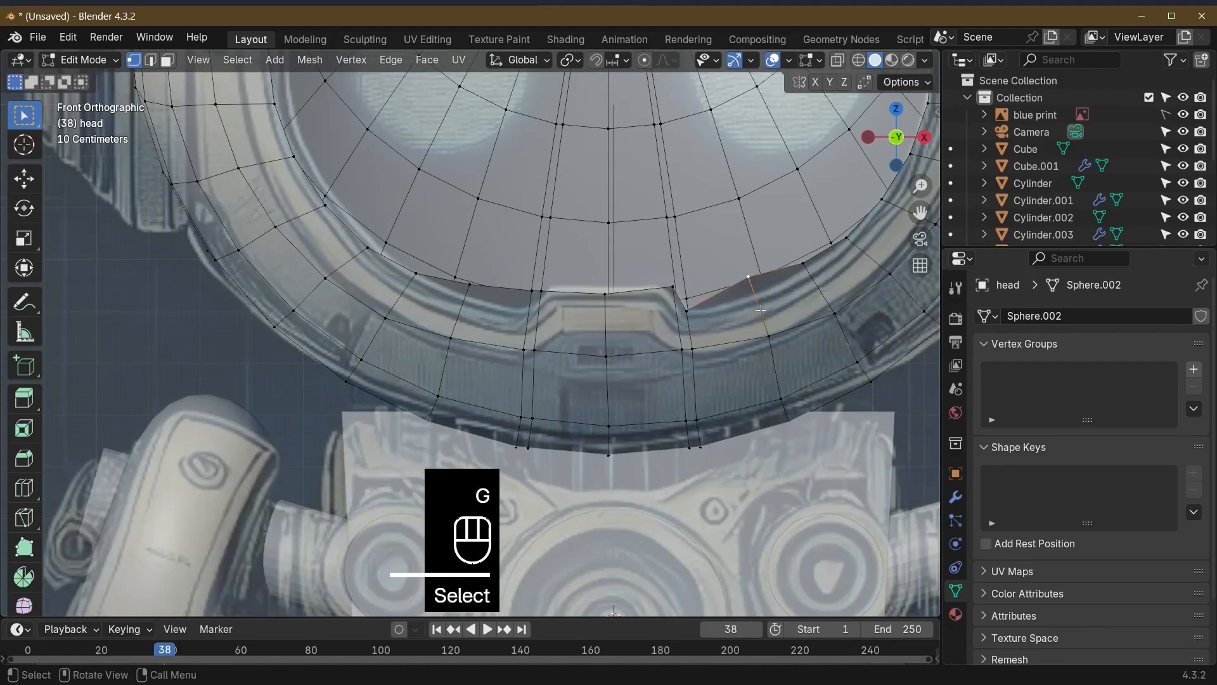
{"action": "key", "text": "g"}
{"action": "left_click", "coordinate": [767, 326]}
{"action": "left_click", "coordinate": [804, 267]}
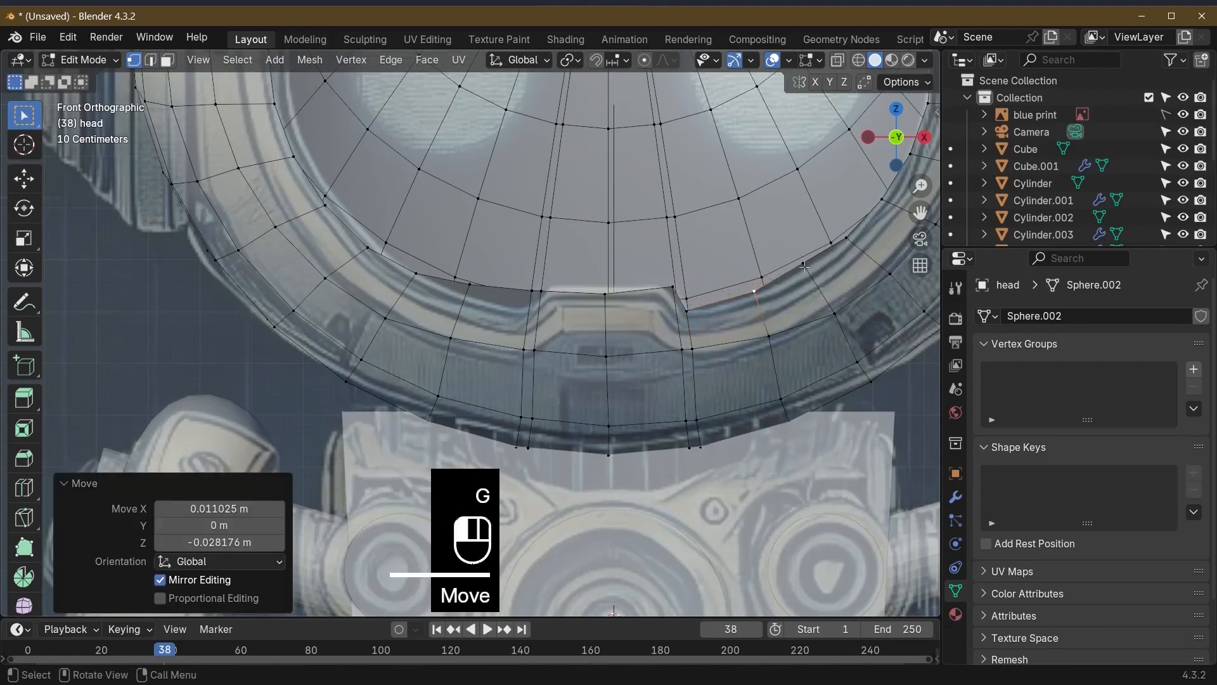
{"action": "key", "text": "g"}
{"action": "left_click", "coordinate": [814, 283]}
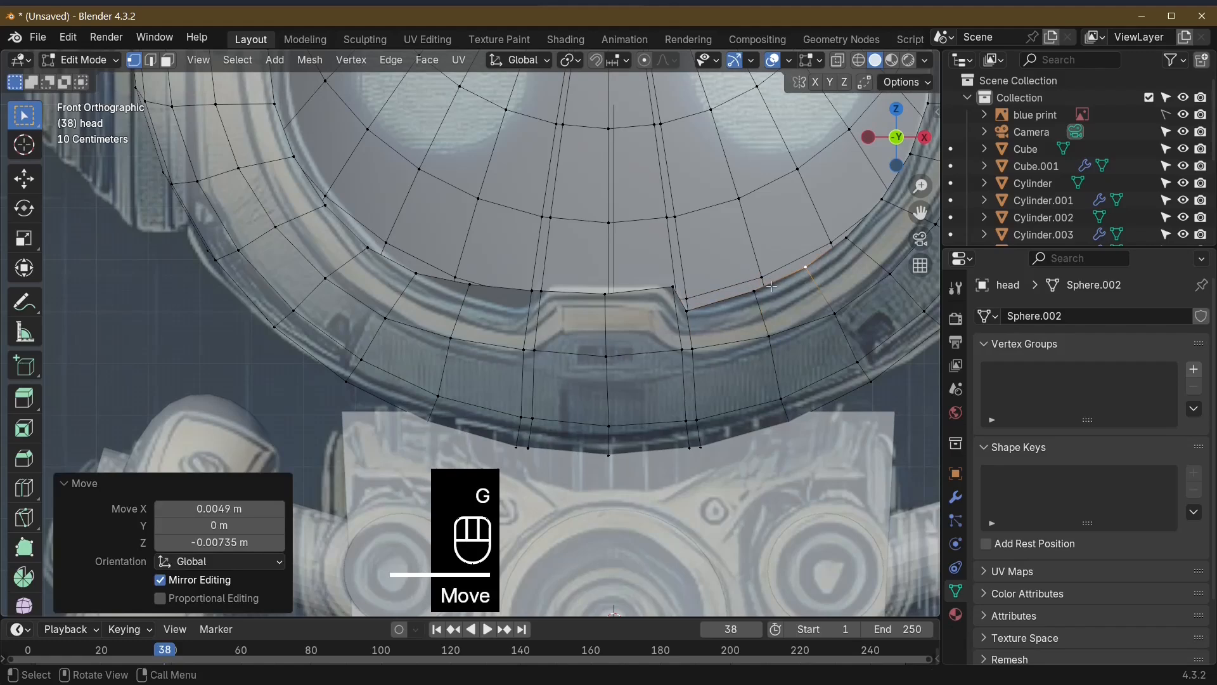
Step: Move the two lower rim vertices left of the notch down and outward to mirror the right side
{"action": "left_click", "coordinate": [522, 288]}
{"action": "key", "text": "g"}
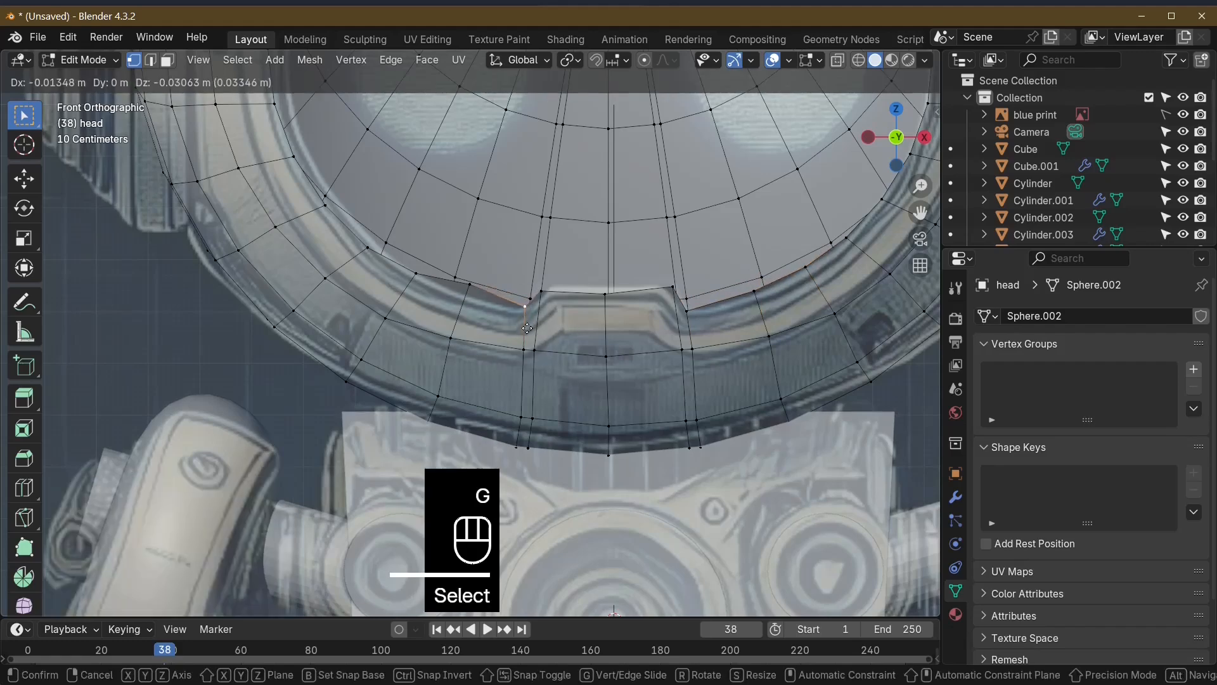
{"action": "left_click", "coordinate": [527, 327]}
{"action": "left_click", "coordinate": [471, 284]}
{"action": "key", "text": "g"}
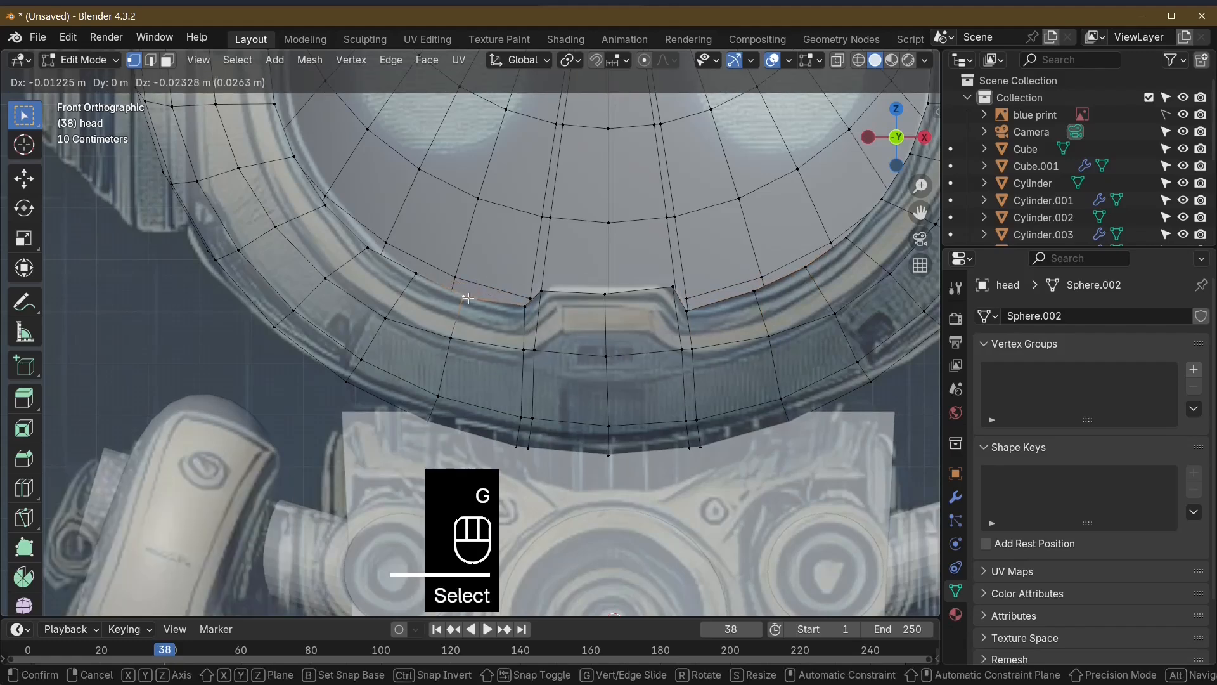
{"action": "left_click", "coordinate": [468, 298]}
Step: Select the centre edges of the lower visor notch and shift them slightly forward along Y
{"action": "key", "text": "Tab"}
{"action": "middle_click_drag", "start_coordinate": [693, 305], "coordinate": [334, 353]}
{"action": "key", "text": "Tab"}
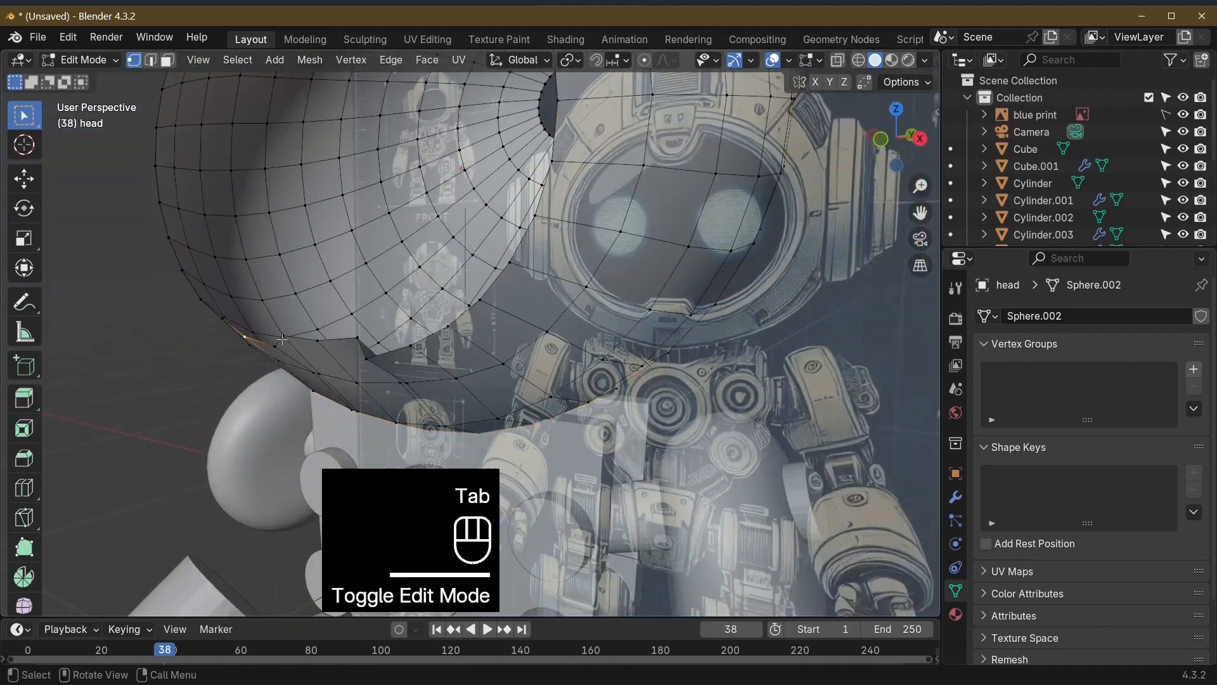
{"action": "left_click", "coordinate": [298, 336]}
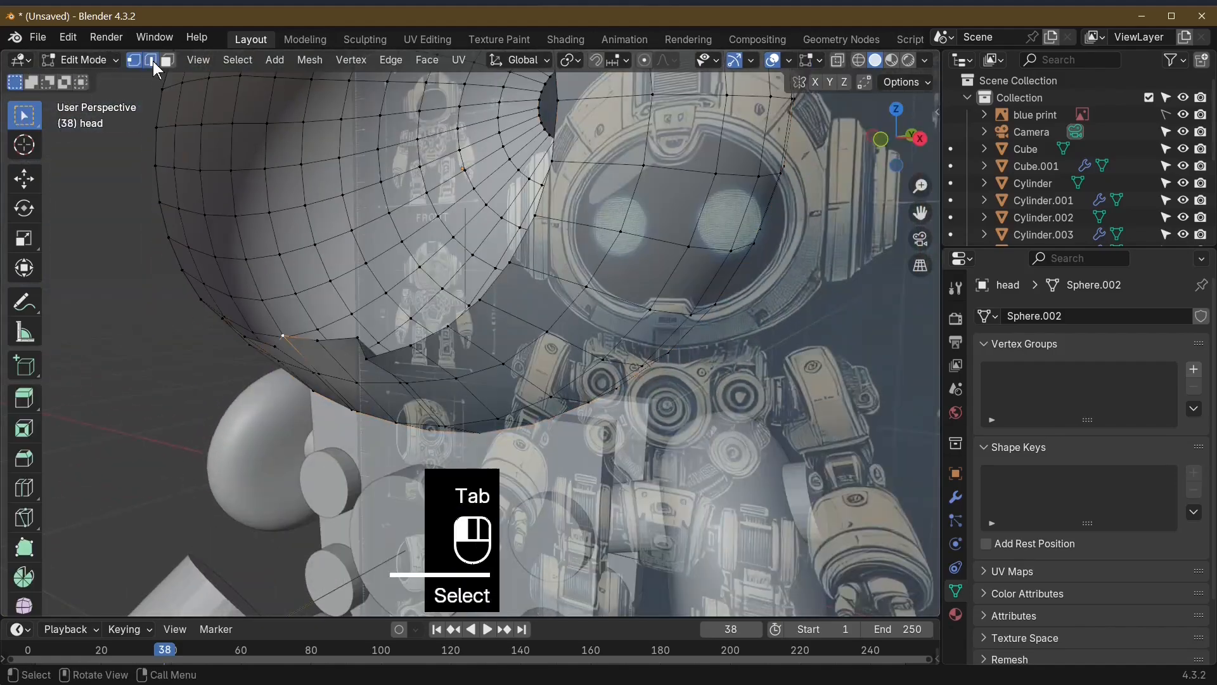
{"action": "left_click", "coordinate": [153, 60]}
{"action": "left_click", "coordinate": [301, 338]}
{"action": "left_click", "coordinate": [342, 341], "text": "ctrl"}
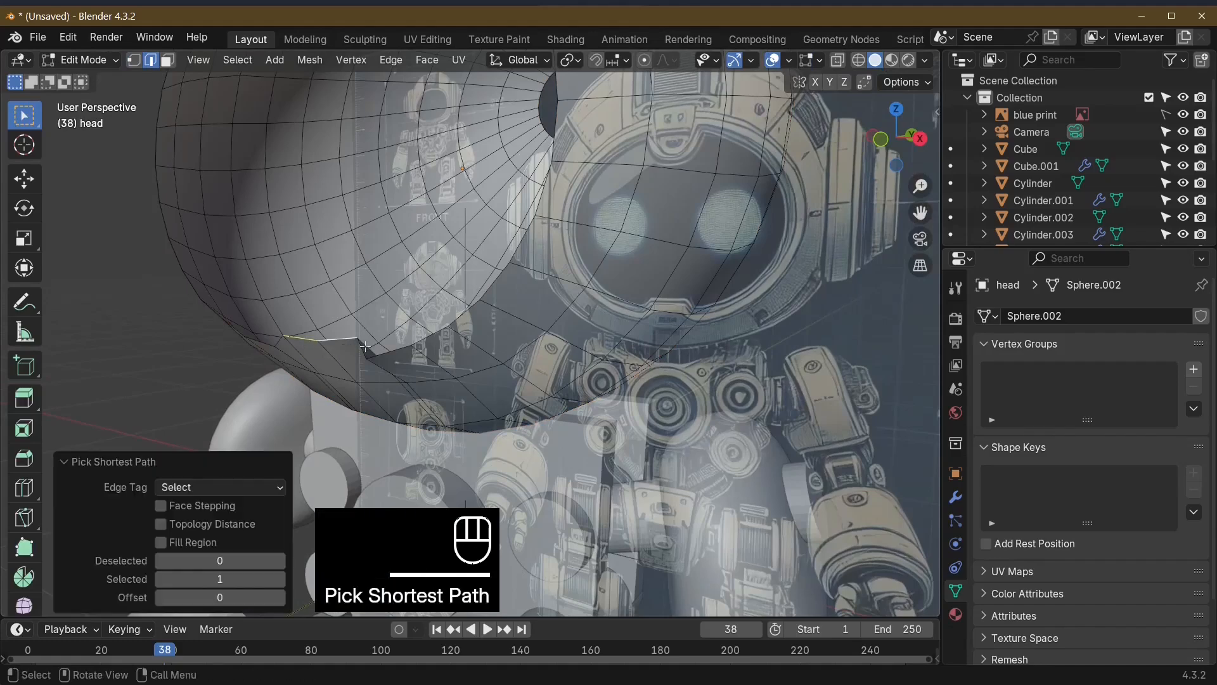
{"action": "key", "text": "g"}
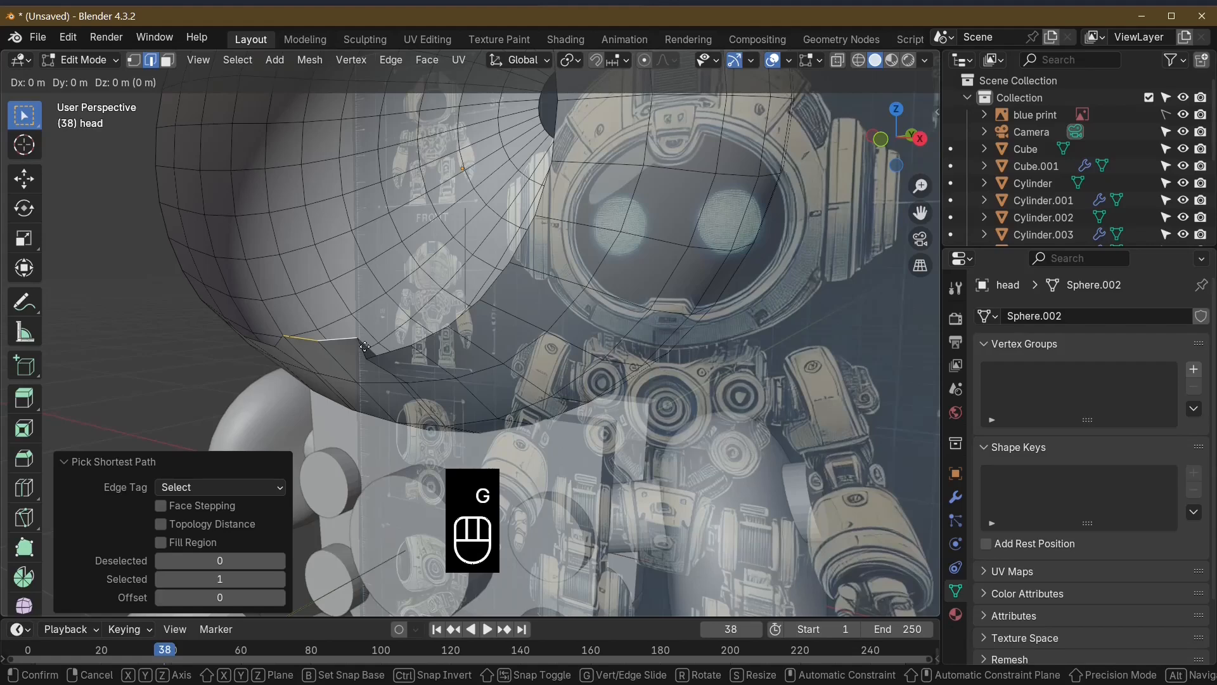
{"action": "key", "text": "y"}
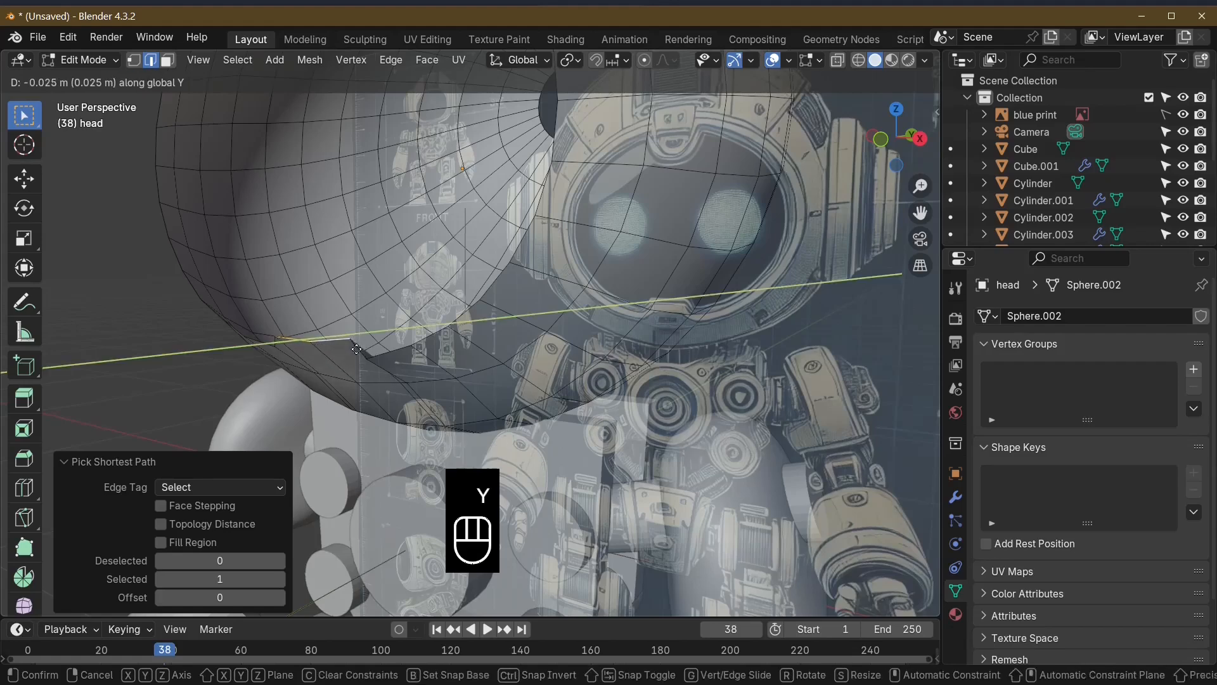
{"action": "left_click", "coordinate": [365, 347]}
{"action": "key", "text": "Tab"}
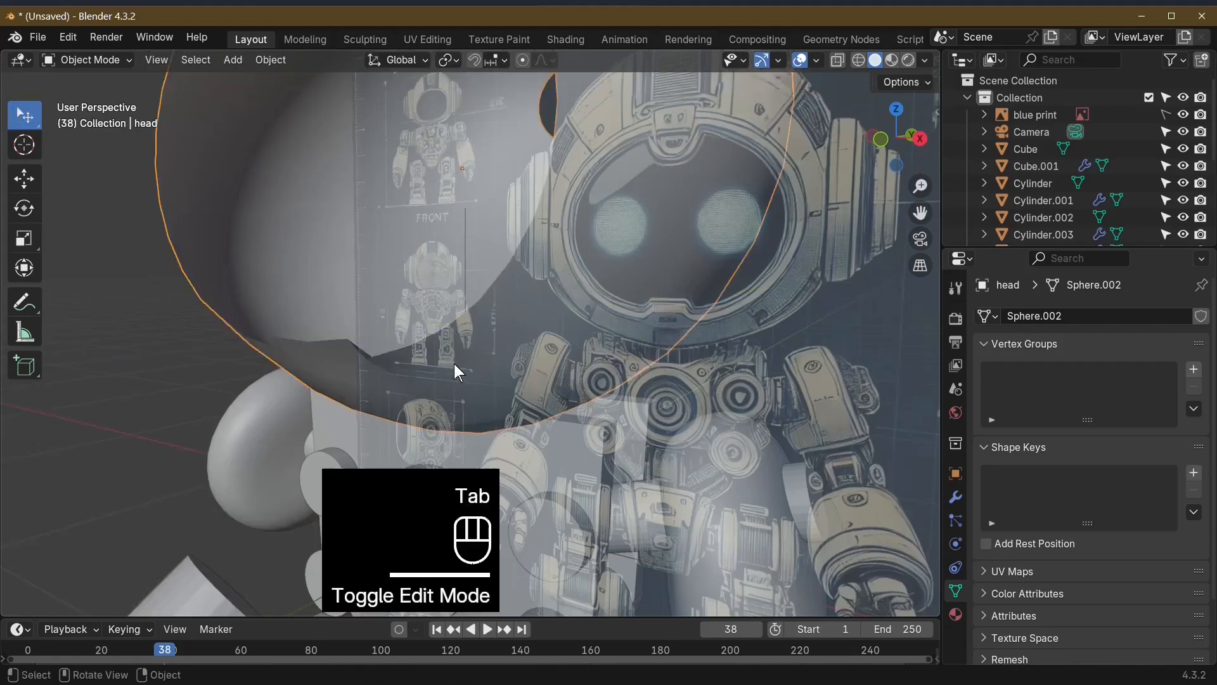
Step: Lower the two centre edges of the visor's upper rim about 0.16 m along Z with proportional editing enabled
{"action": "middle_click_drag", "start_coordinate": [454, 363], "coordinate": [507, 407]}
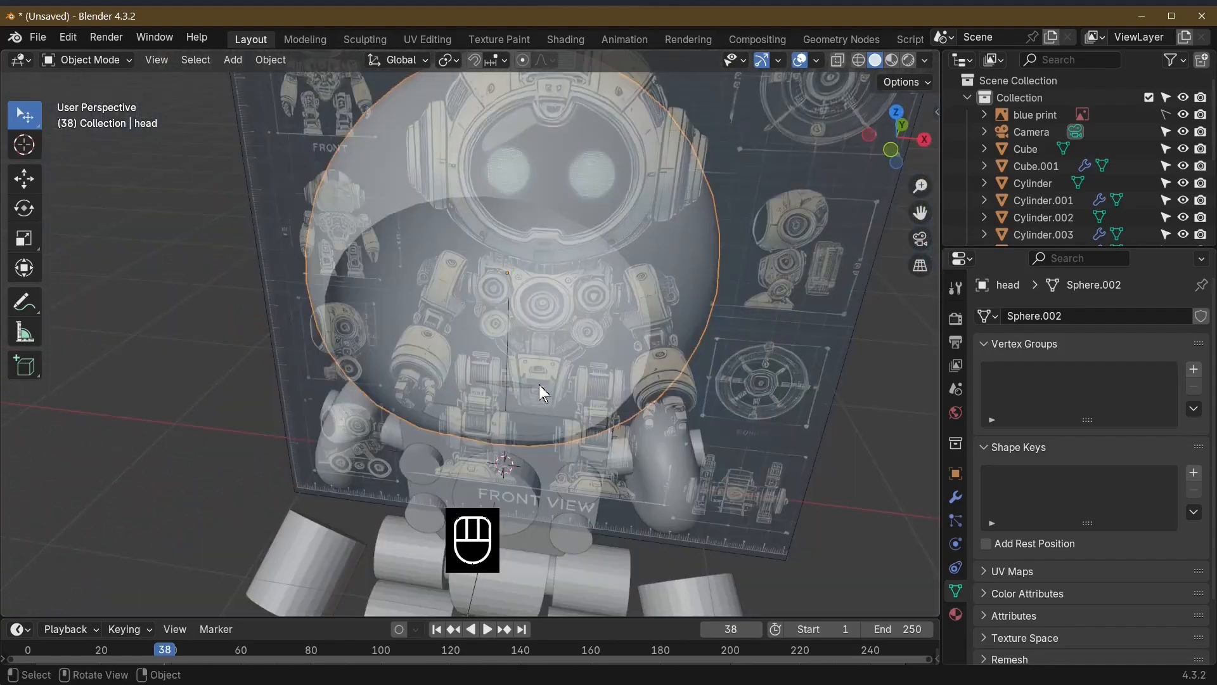
{"action": "scroll", "coordinate": [539, 385], "scroll_direction": "up", "scroll_amount": 2}
{"action": "key", "text": "KP_1"}
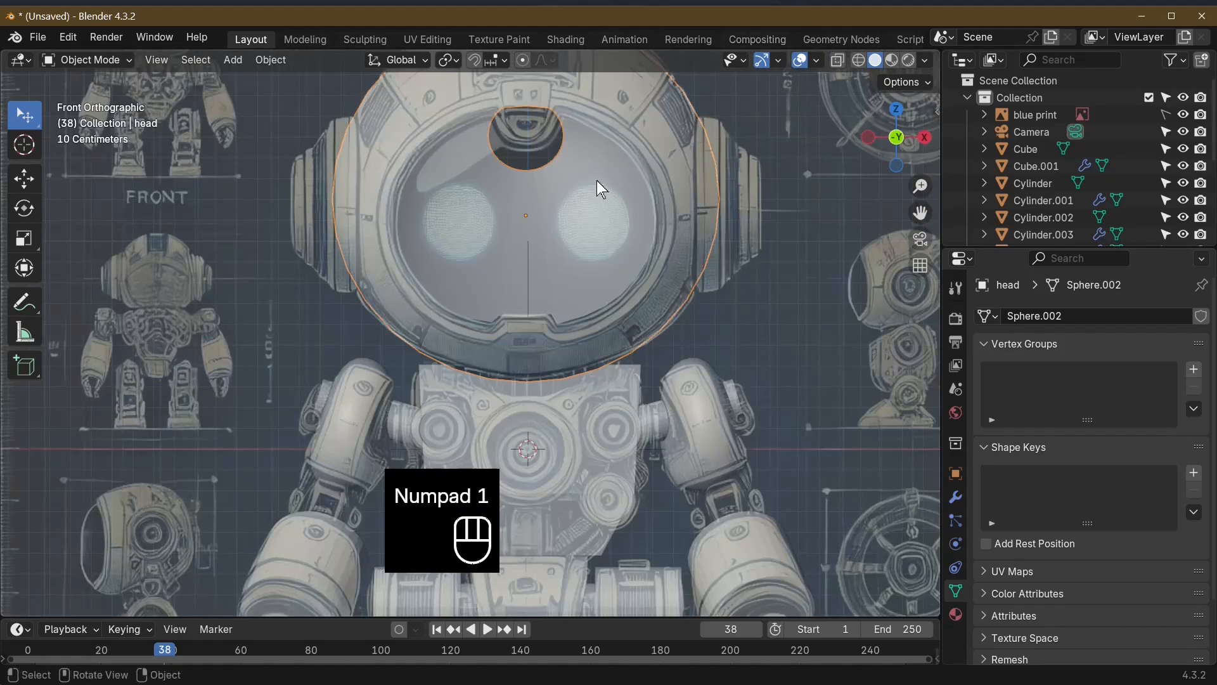
{"action": "middle_click_drag", "start_coordinate": [596, 180], "coordinate": [584, 367], "text": "shift"}
{"action": "scroll", "coordinate": [584, 367], "scroll_direction": "up", "scroll_amount": 3}
{"action": "key", "text": "Tab"}
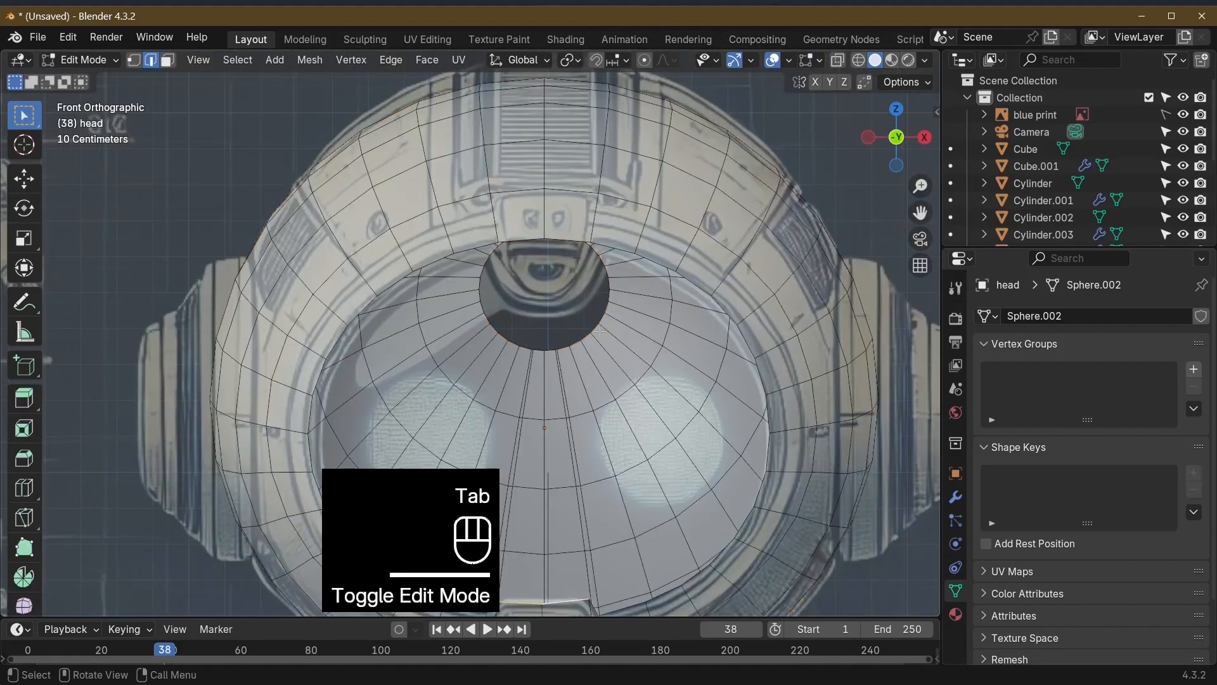
{"action": "left_click", "coordinate": [596, 244]}
{"action": "left_click", "coordinate": [578, 239], "text": "shift"}
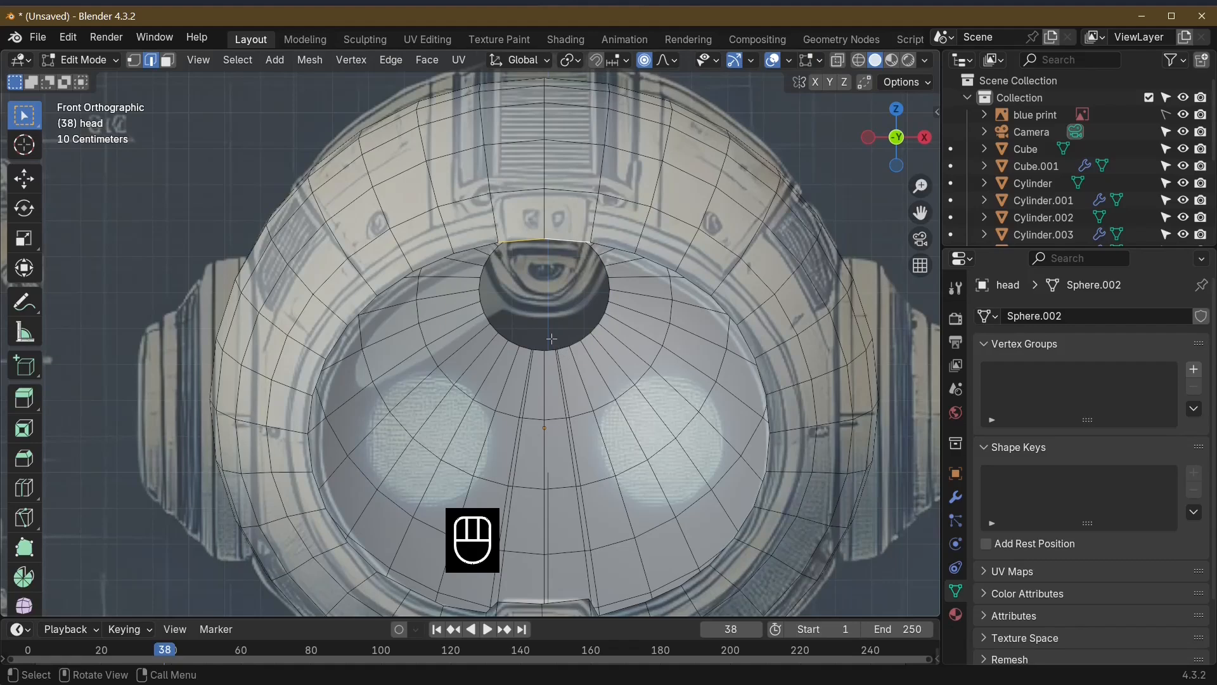
{"action": "key", "text": "g"}
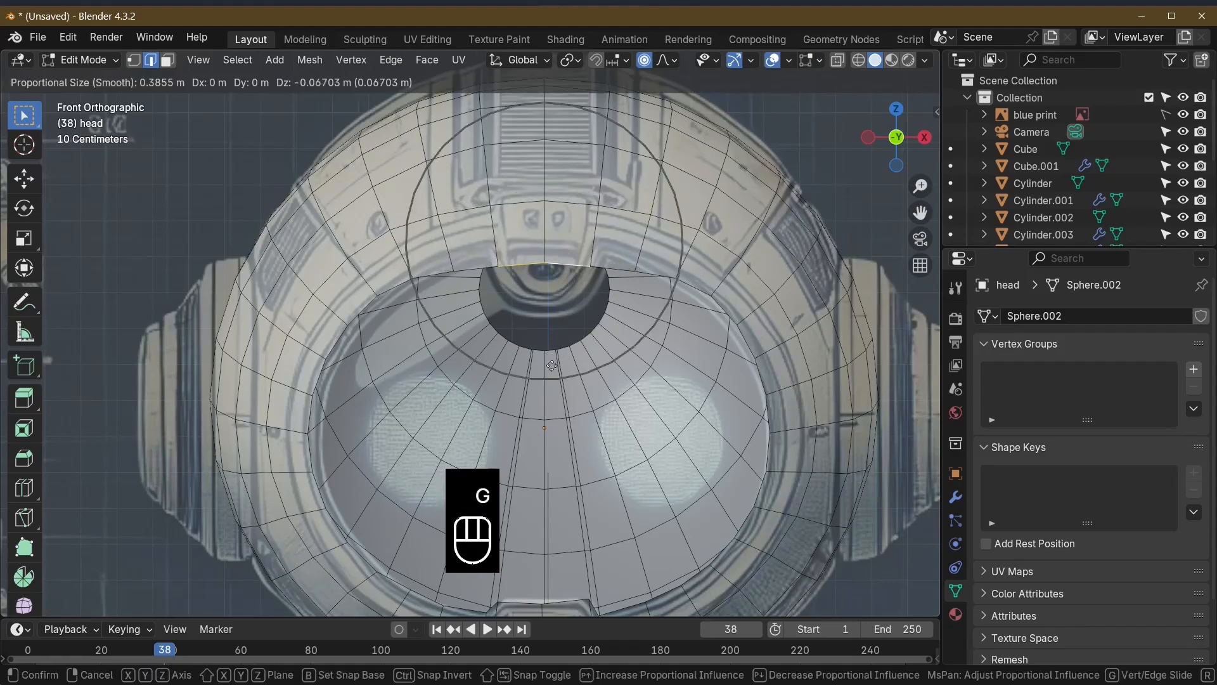
{"action": "left_click", "coordinate": [552, 396]}
{"action": "middle_click_drag", "start_coordinate": [612, 369], "coordinate": [578, 358]}
{"action": "key", "text": "KP_1"}
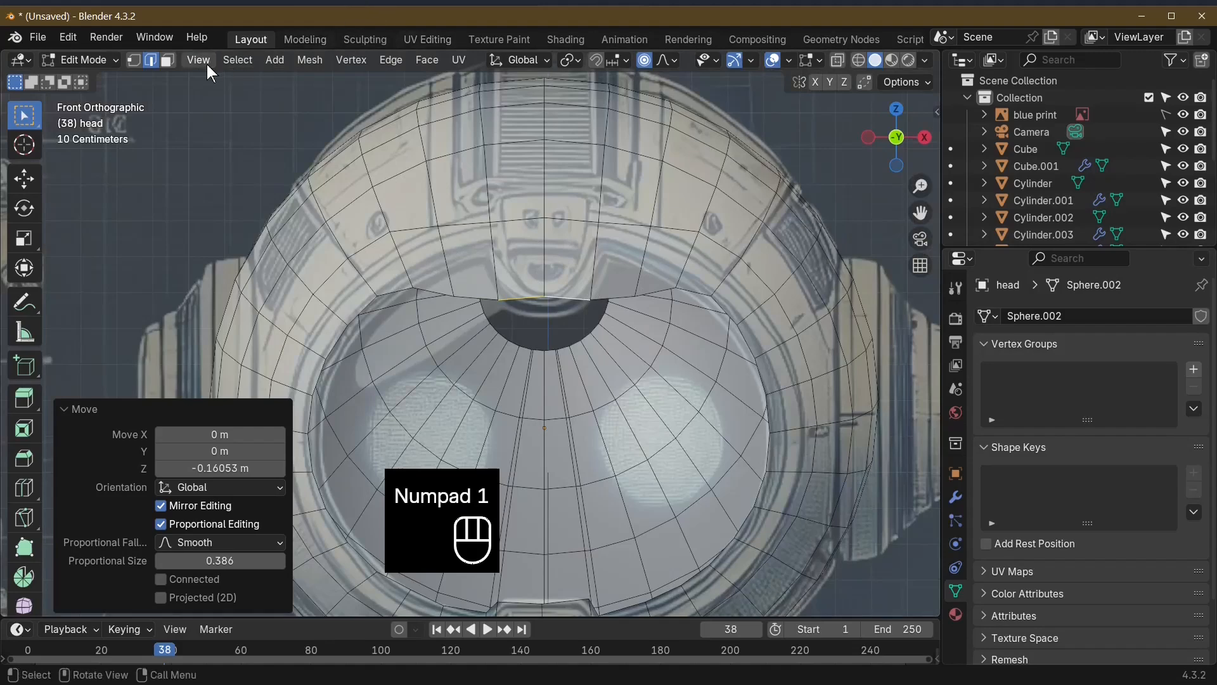
Step: Add a vertical loop cut just left of the upper visor tab and slide it close to the tab's edge
{"action": "left_click", "coordinate": [483, 294]}
{"action": "left_click", "coordinate": [483, 294], "text": "ctrl"}
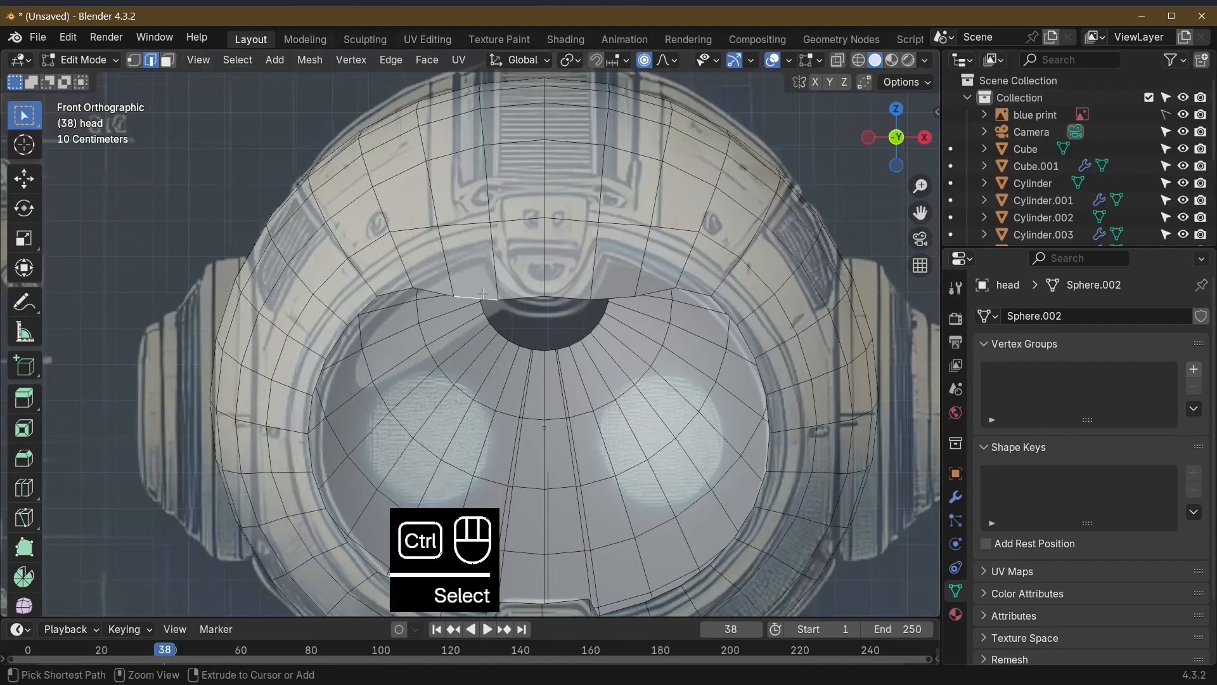
{"action": "key", "text": "ctrl+r"}
{"action": "left_click", "coordinate": [484, 295]}
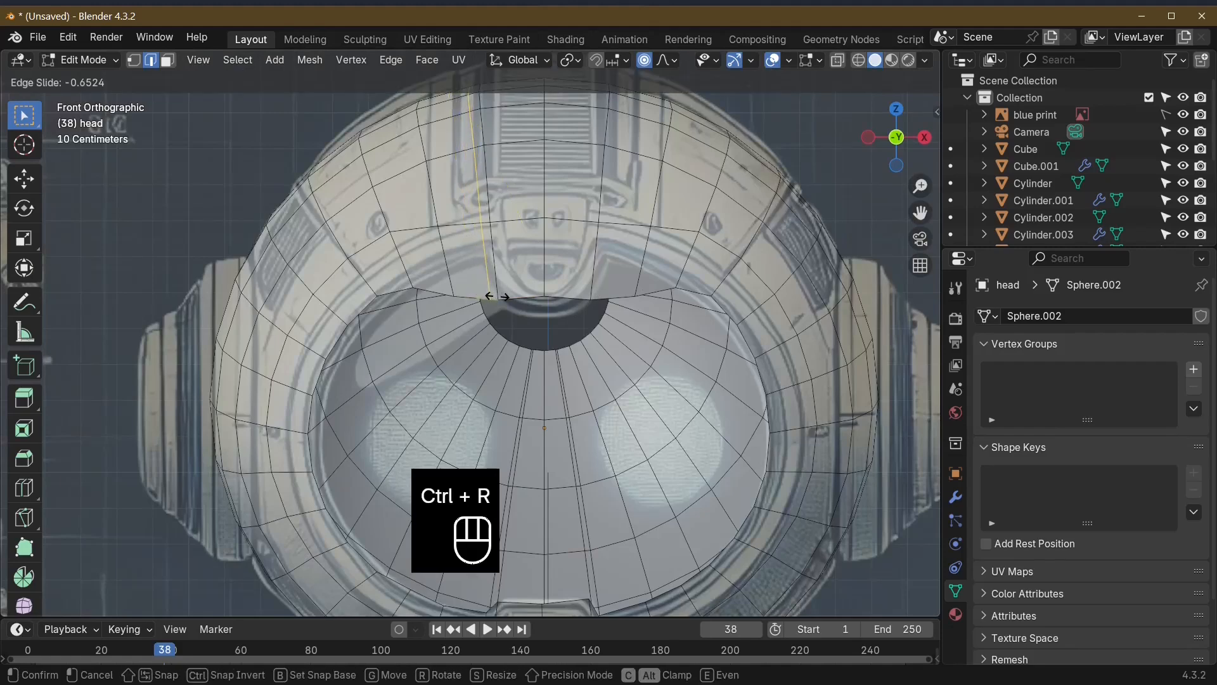
{"action": "left_click", "coordinate": [501, 297]}
Step: Add a matching vertical loop cut right of the upper visor tab, slid towards the tab with a factor of 0.571
{"action": "left_click", "coordinate": [620, 299]}
{"action": "left_click", "coordinate": [613, 297], "text": "ctrl"}
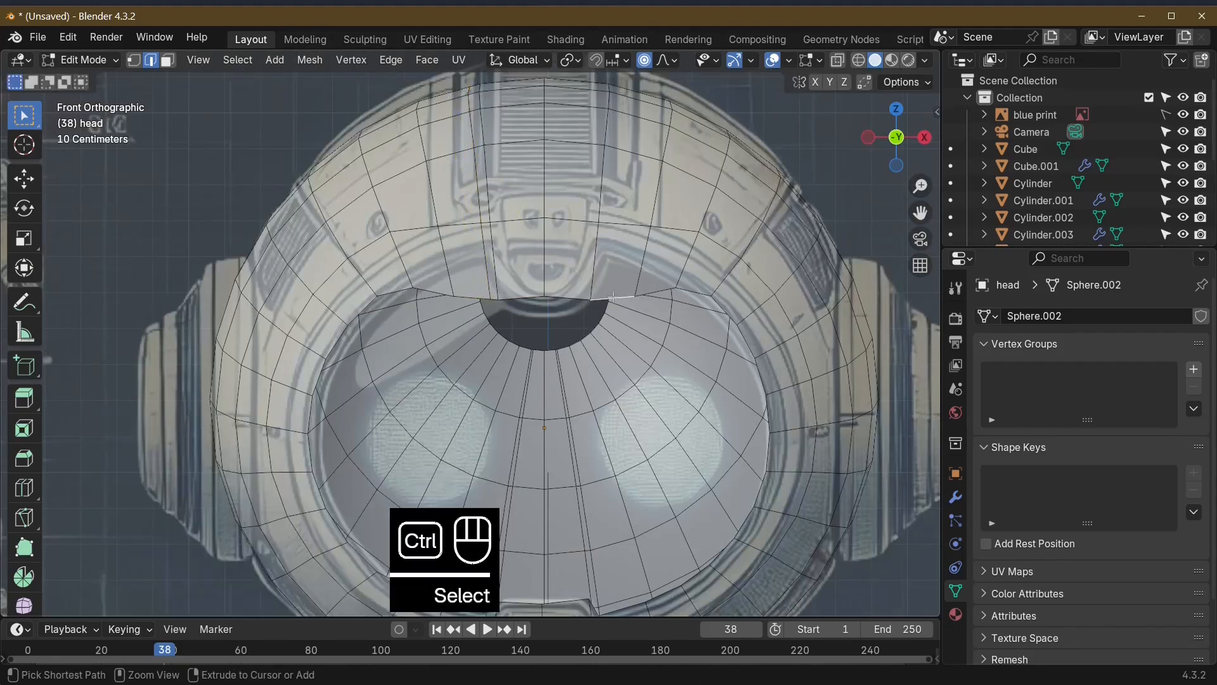
{"action": "key", "text": "ctrl+r"}
{"action": "left_click", "coordinate": [613, 298]}
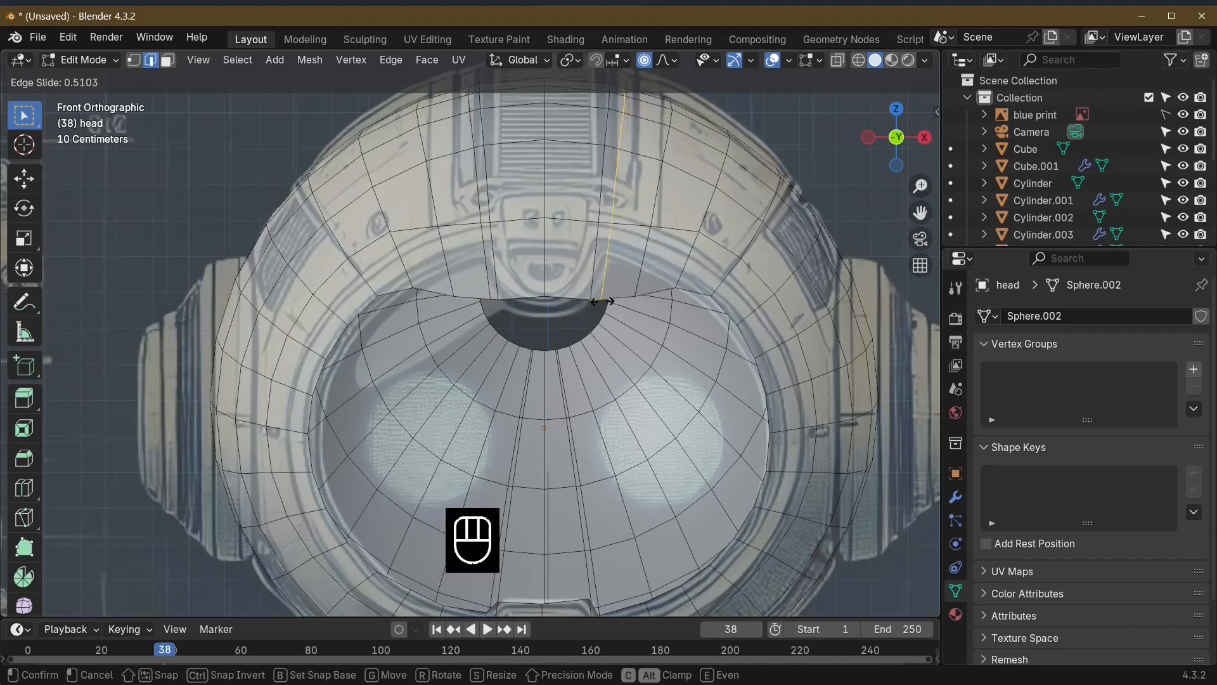
{"action": "left_click", "coordinate": [599, 303]}
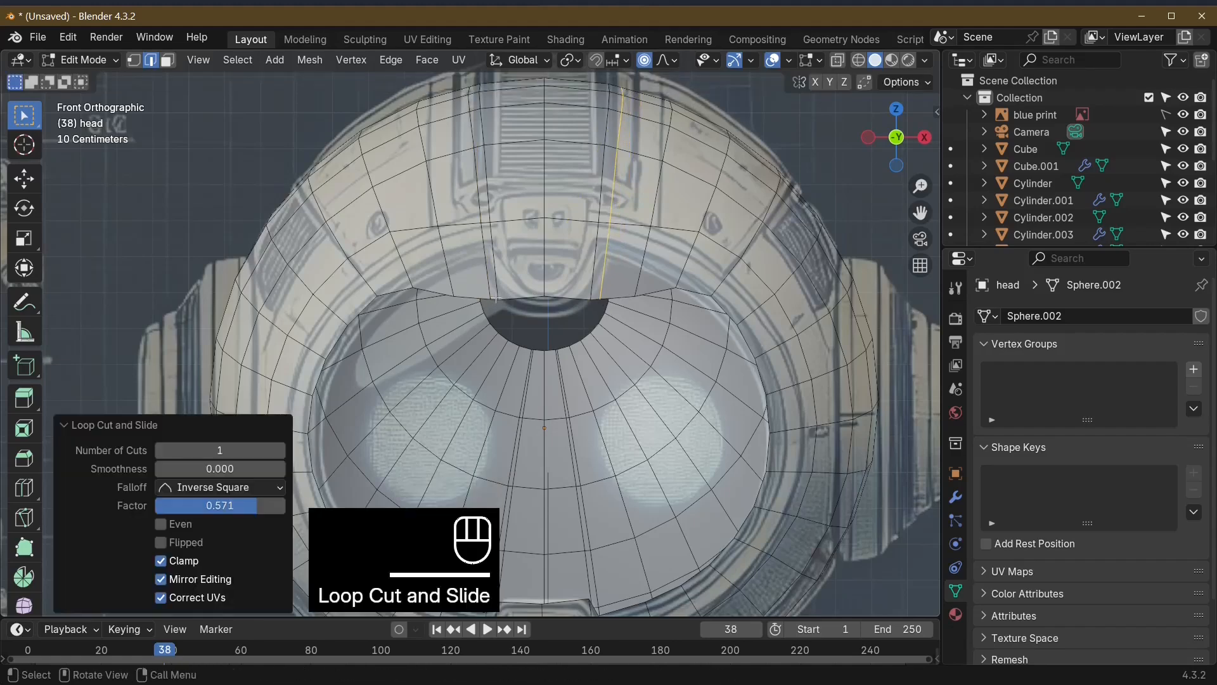
Step: In vertex selection mode, select the rim vertex at the lower end of the new loop left of the tab
{"action": "left_click", "coordinate": [134, 60]}
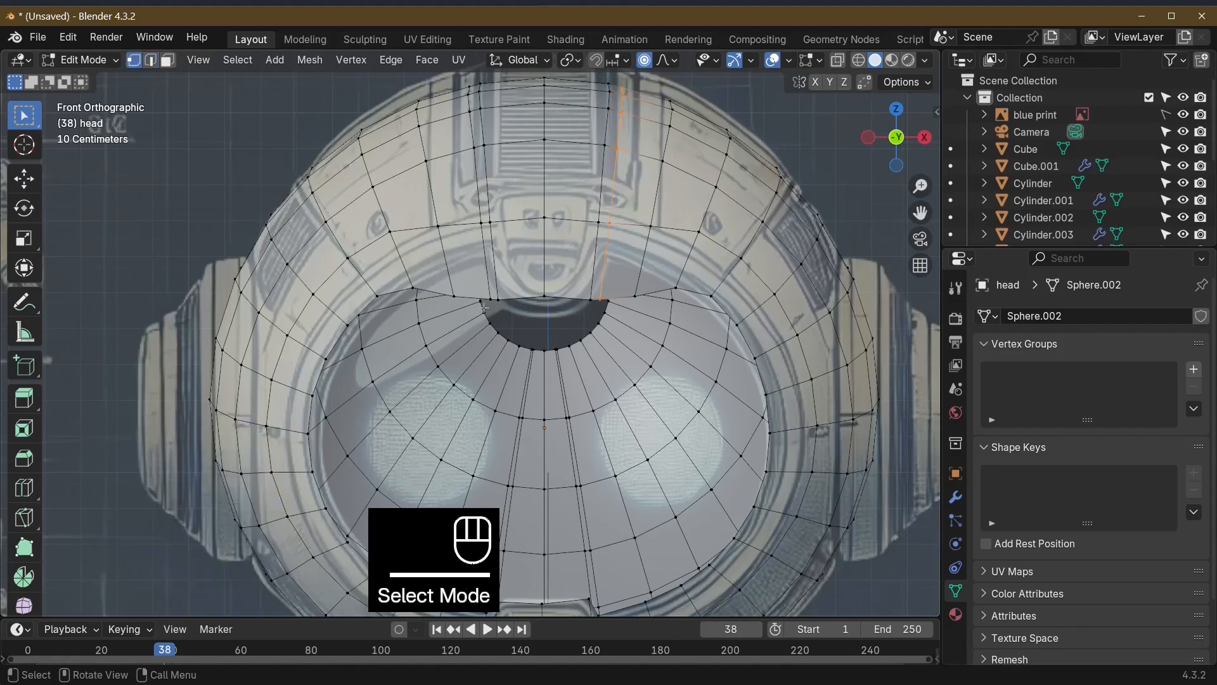
{"action": "left_click", "coordinate": [480, 301]}
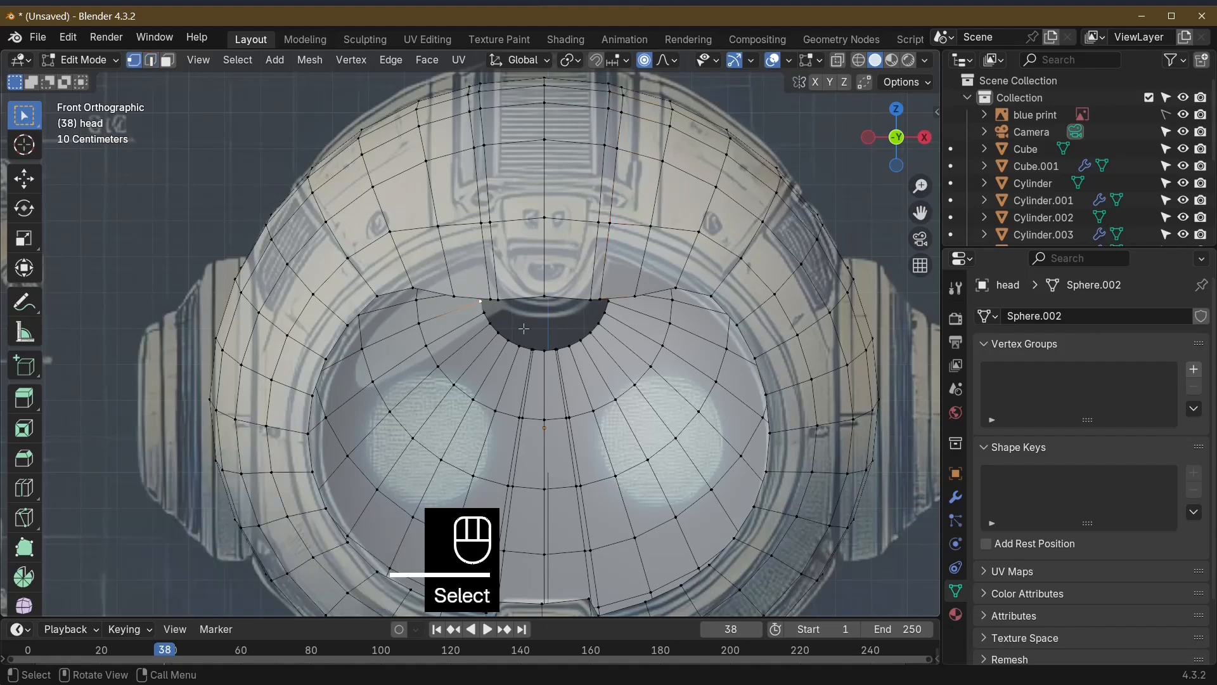
{"action": "left_click", "coordinate": [489, 297]}
Step: Try to raise the selected rim vertex about 0.044 m along Z with proportional editing enabled
{"action": "key", "text": "g"}
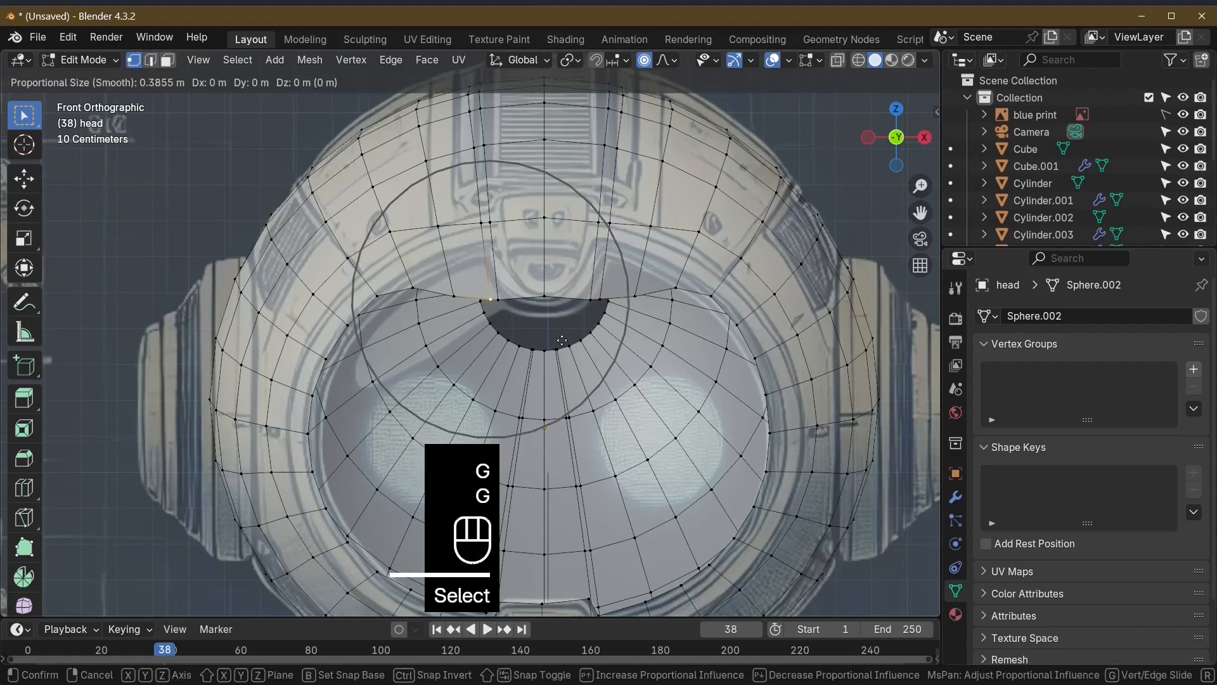
{"action": "left_click", "coordinate": [561, 324]}
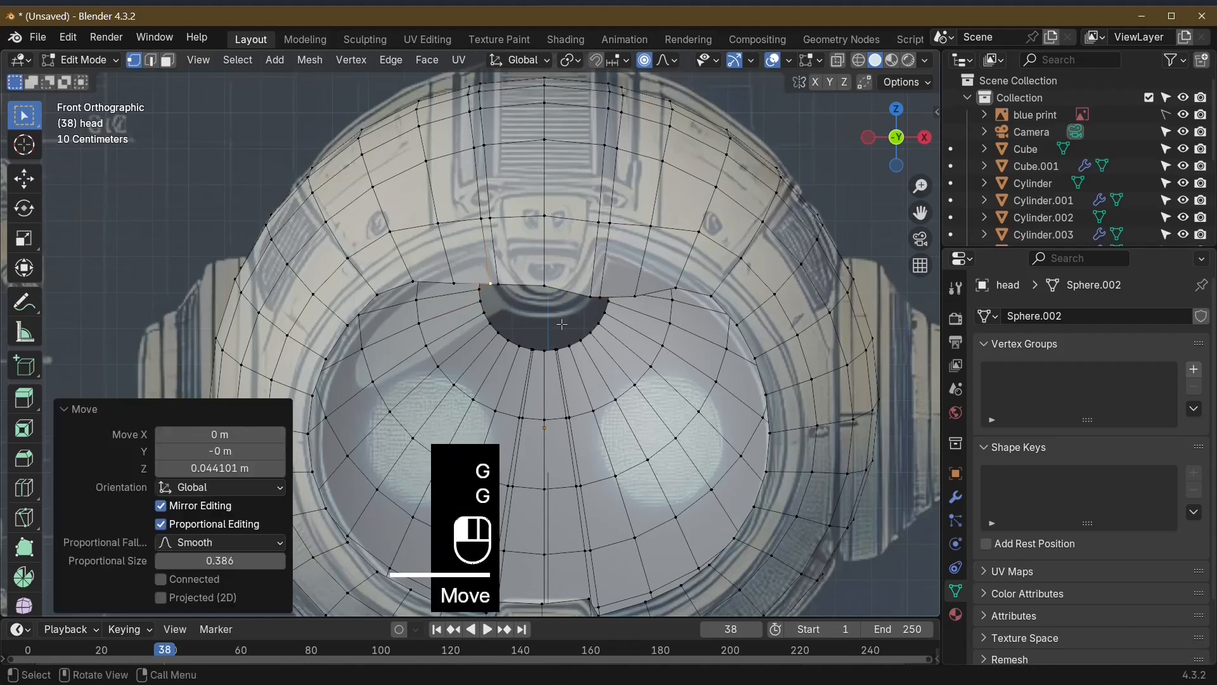
{"action": "key", "text": "ctrl+z"}
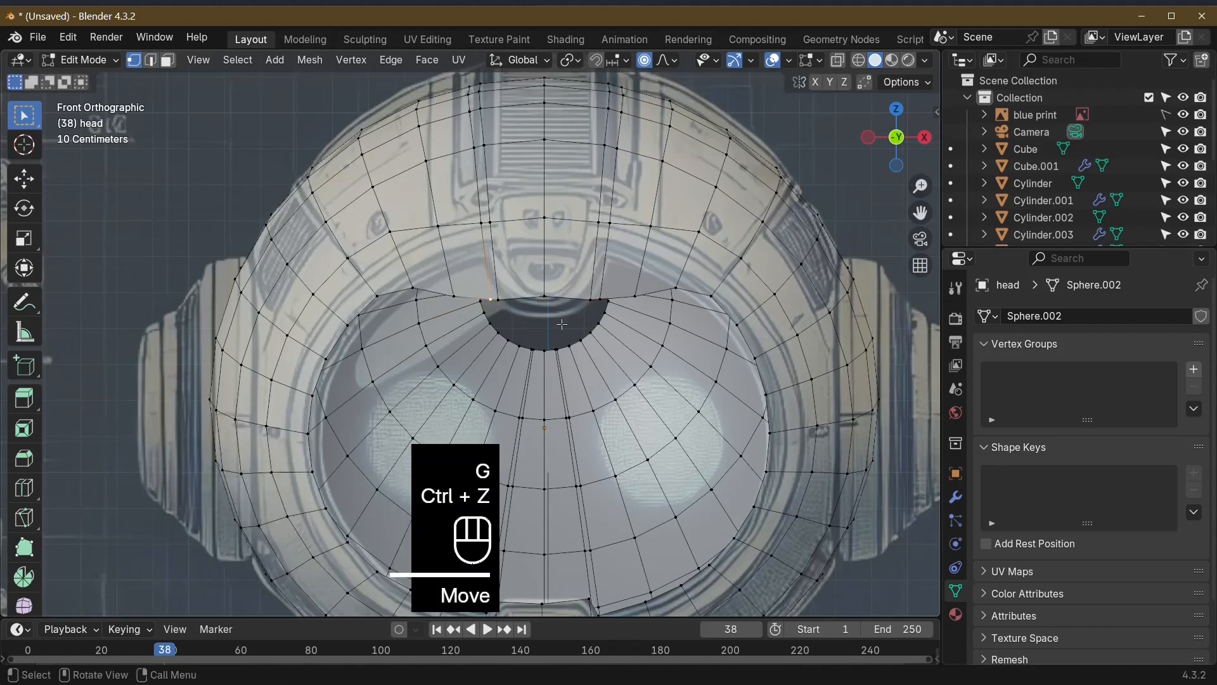
Step: Disable proportional editing and slide the new loops' rim vertices on both sides of the tab upward with a factor of 0.624
{"action": "left_click", "coordinate": [646, 60]}
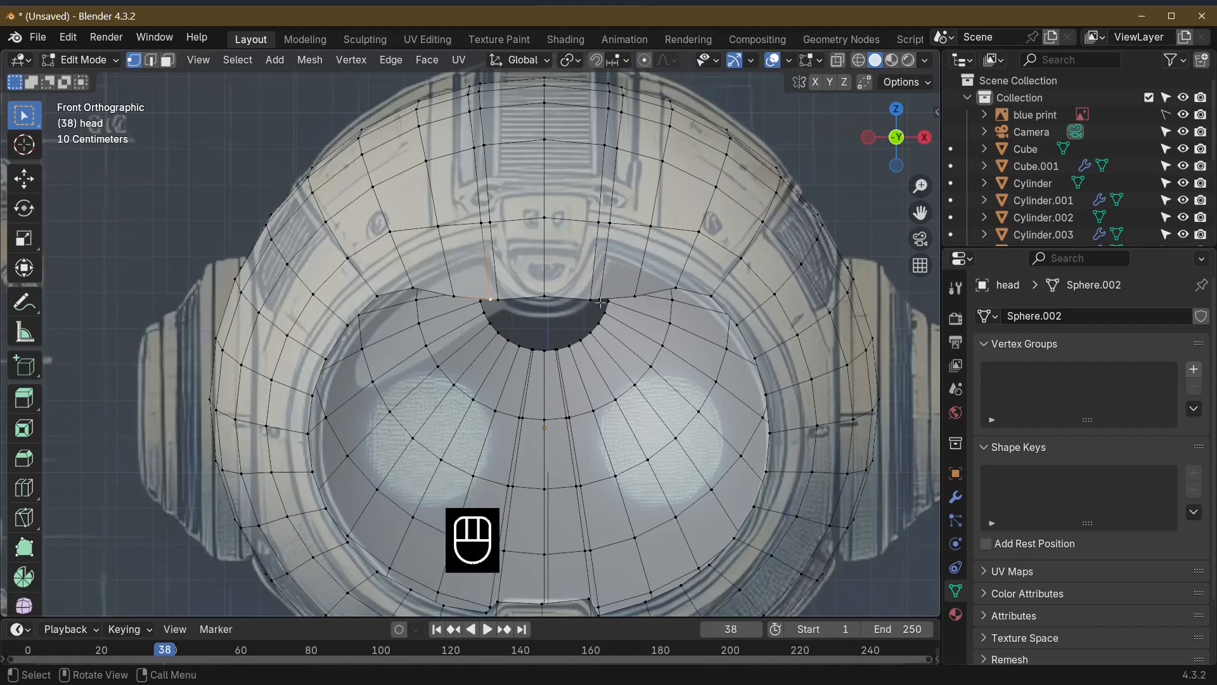
{"action": "left_click", "coordinate": [600, 299], "text": "shift"}
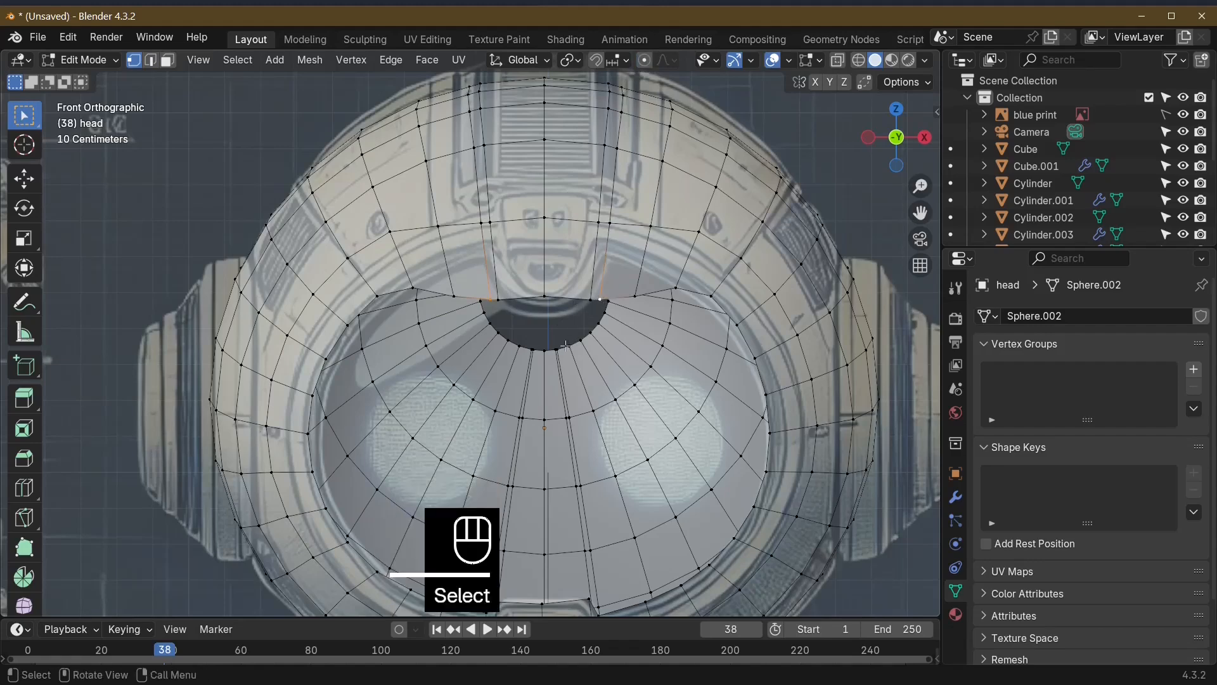
{"action": "key", "text": "g"}
{"action": "key", "text": "g"}
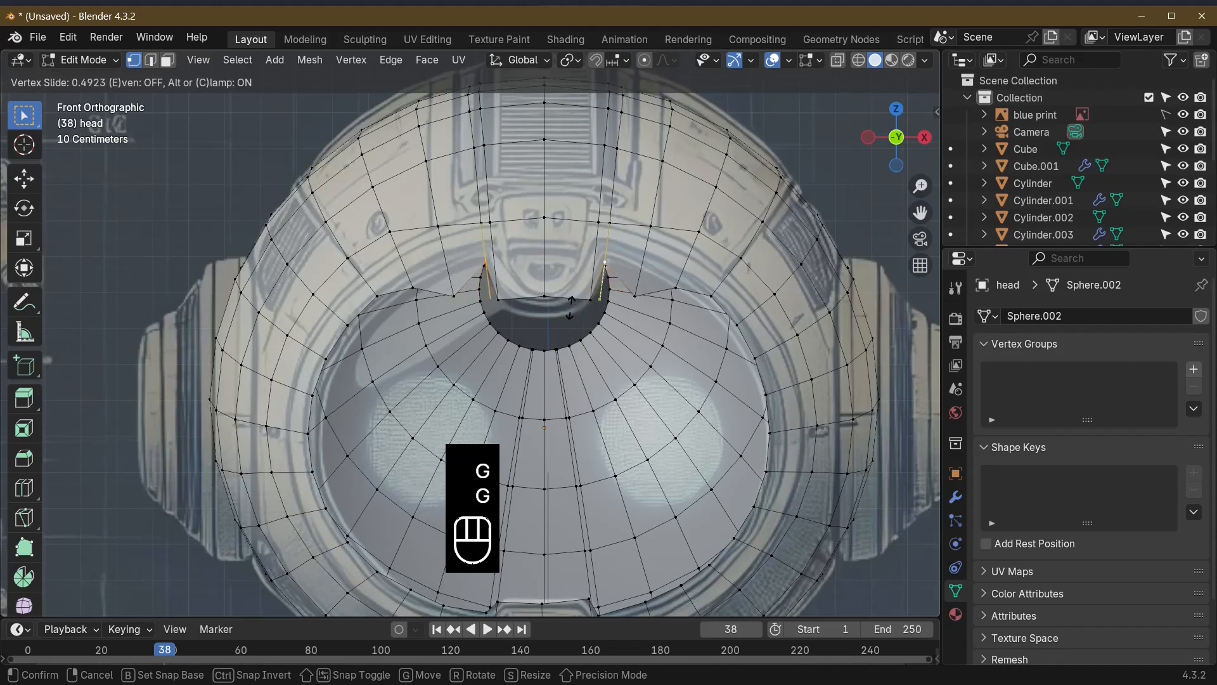
{"action": "left_click", "coordinate": [433, 294]}
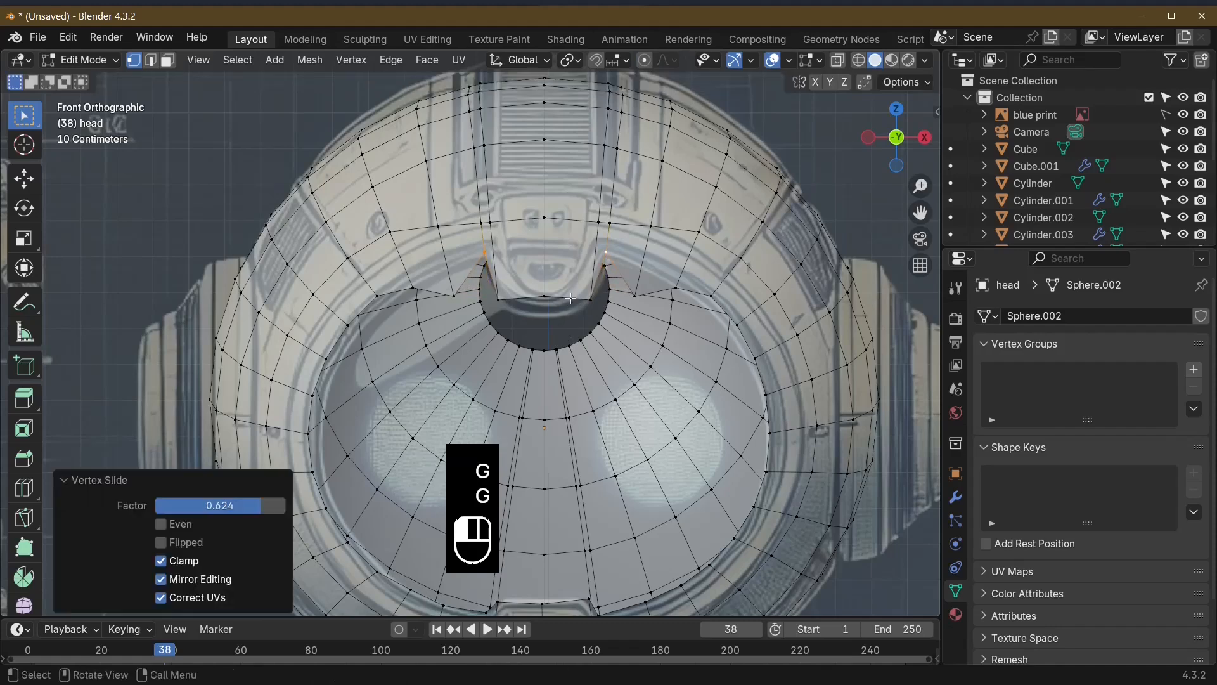
Step: Slide the next pair of upper rim vertices, one outward on each side of the tab, towards the blueprint's visor outline
{"action": "left_click", "coordinate": [454, 296]}
{"action": "left_click", "coordinate": [635, 296], "text": "shift"}
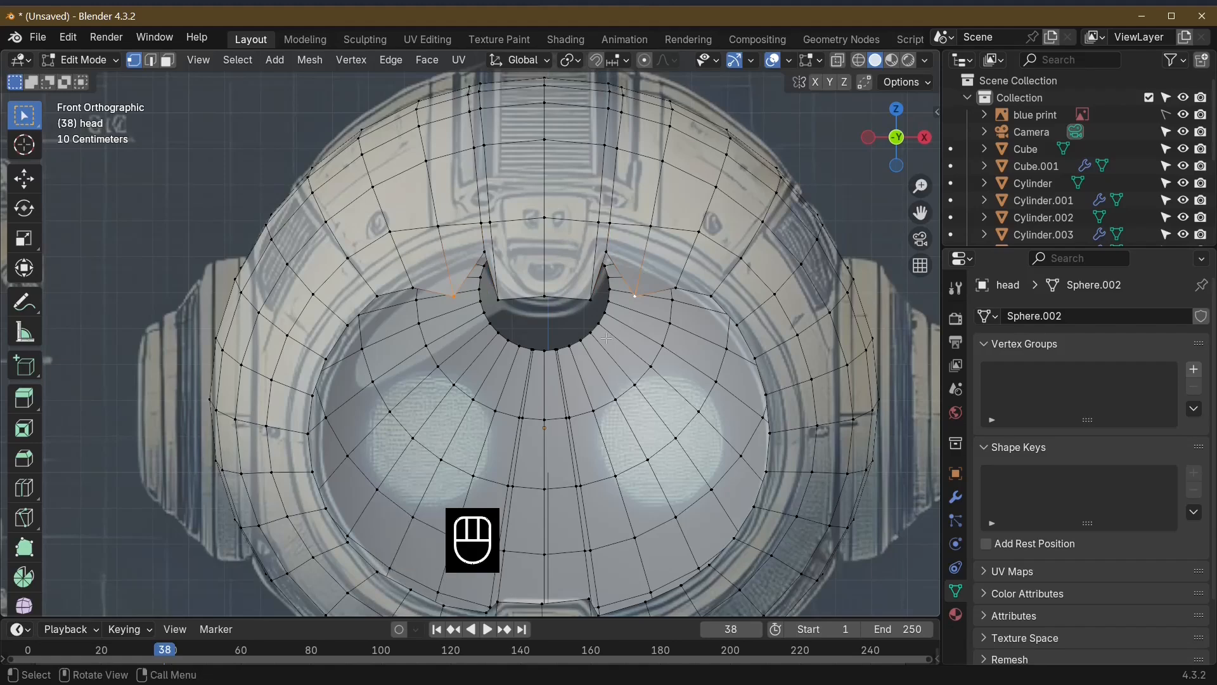
{"action": "key", "text": "g"}
{"action": "key", "text": "g"}
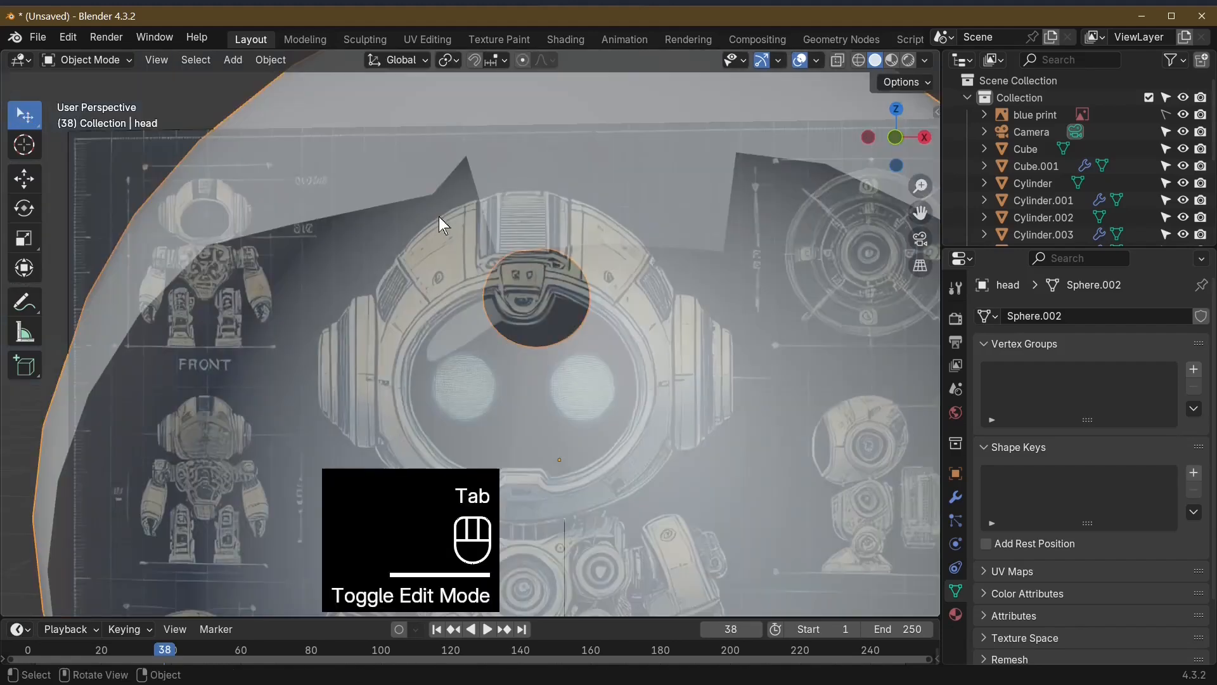
Step: Slide the left vertex of that upper rim pair on its own to follow the blueprint's visor outline
{"action": "key", "text": "Tab"}
{"action": "left_click", "coordinate": [434, 196]}
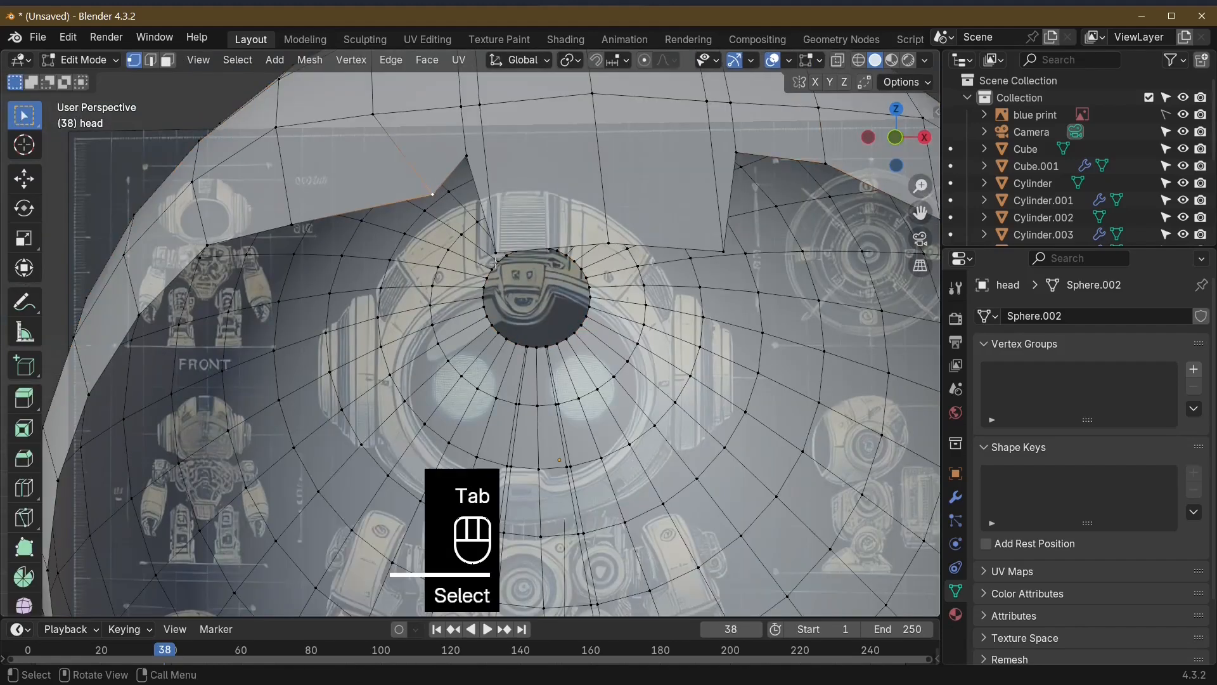
{"action": "key", "text": "KP_1"}
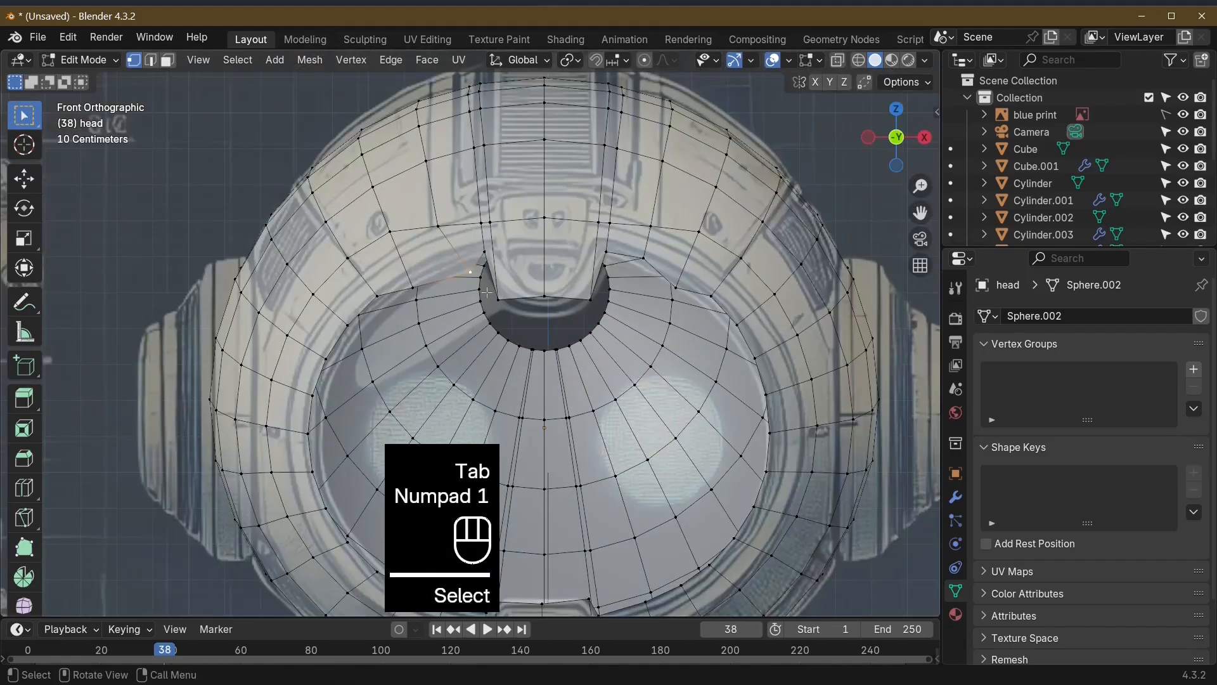
{"action": "key", "text": "g"}
{"action": "key", "text": "g"}
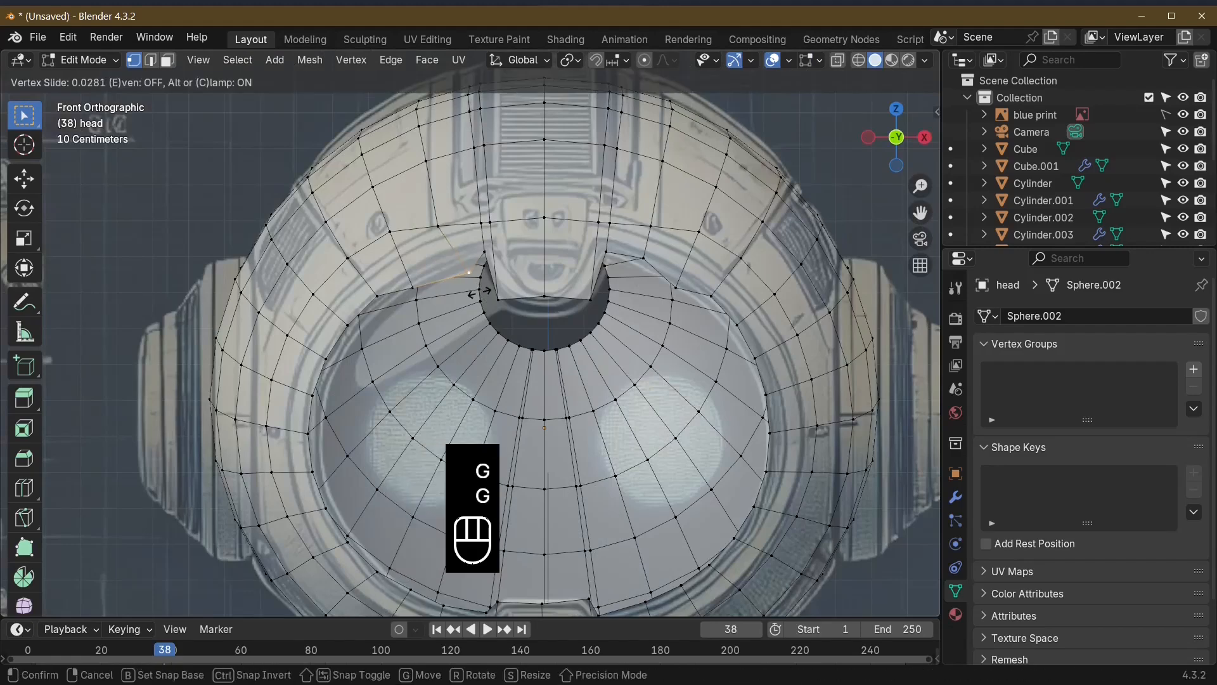
{"action": "left_click", "coordinate": [466, 282]}
Step: Move the next outer rim vertex right of the tab about 0.012 m along X and 0.037 m along Z
{"action": "middle_click_drag", "start_coordinate": [466, 282], "coordinate": [659, 287]}
{"action": "left_click", "coordinate": [658, 287]}
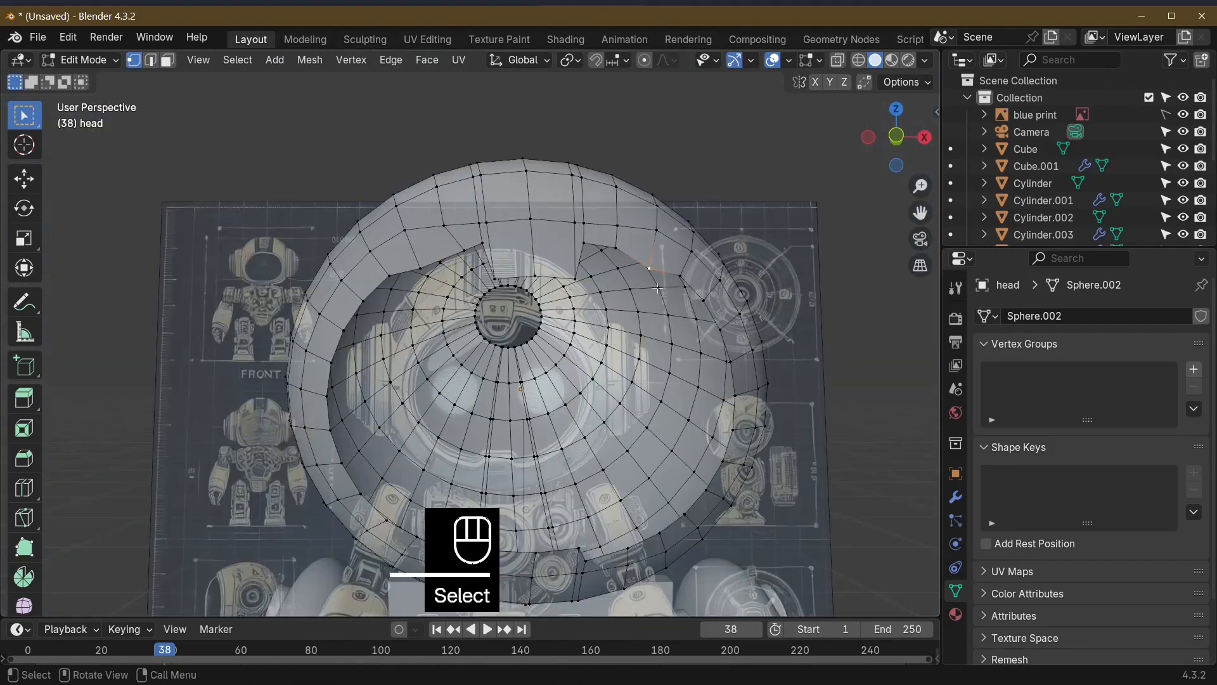
{"action": "key", "text": "KP_1"}
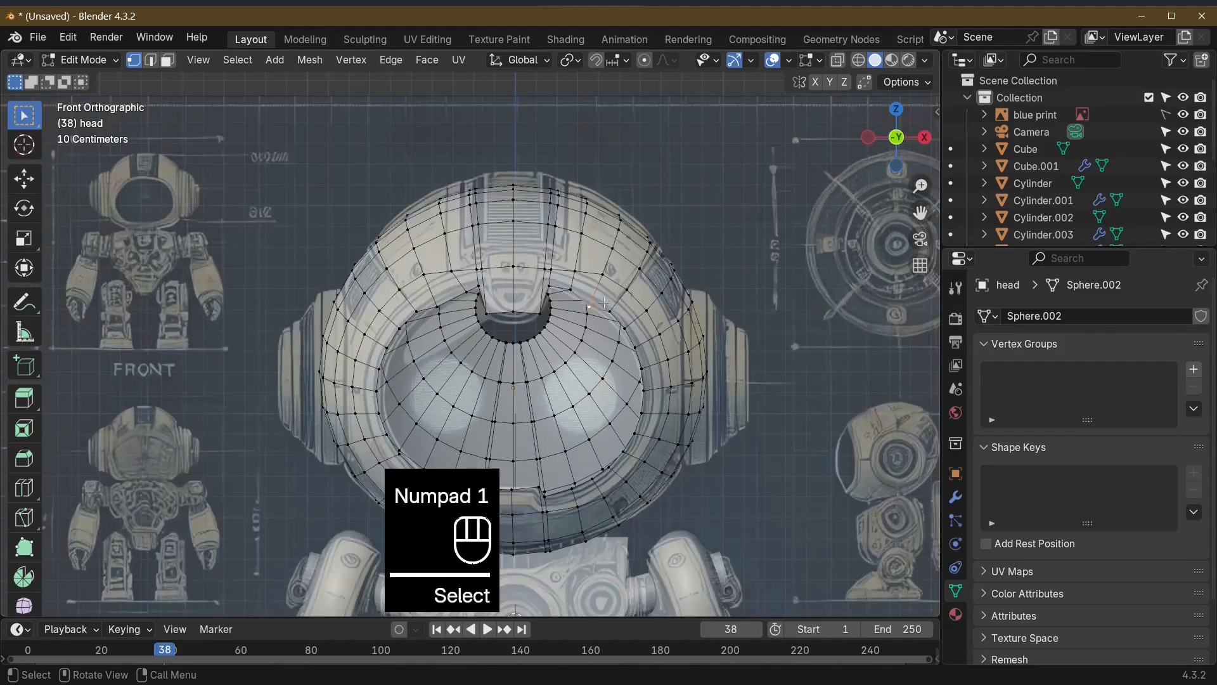
{"action": "key", "text": "g"}
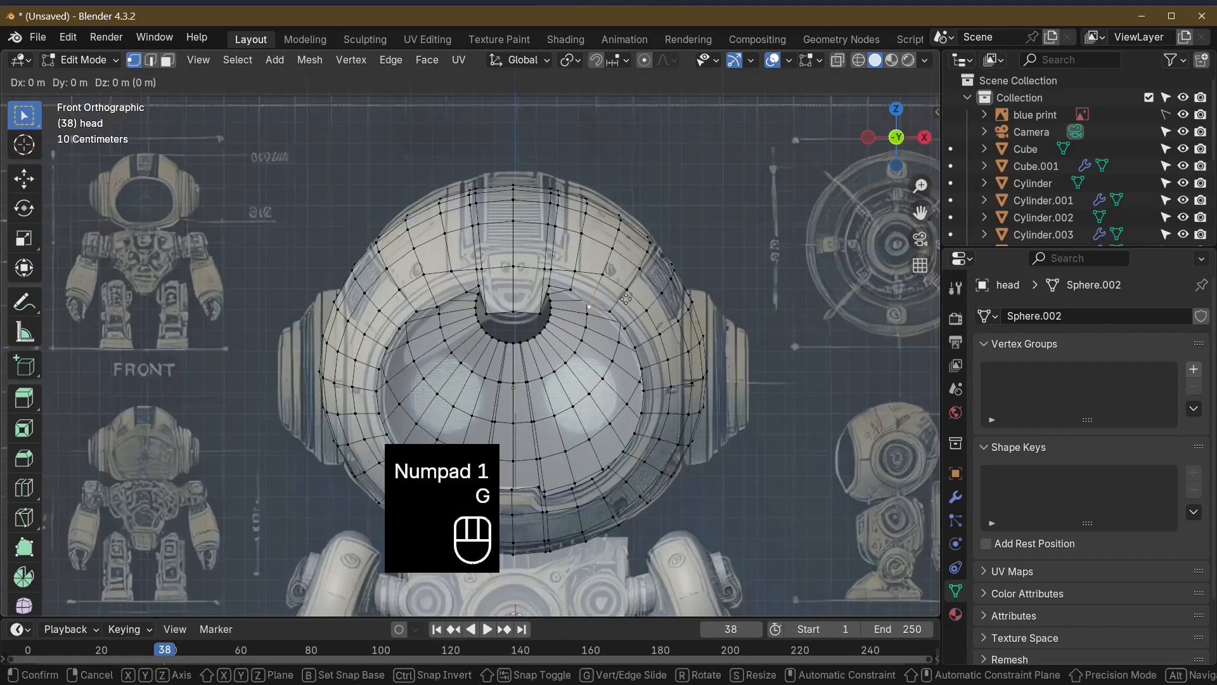
{"action": "left_click", "coordinate": [628, 292]}
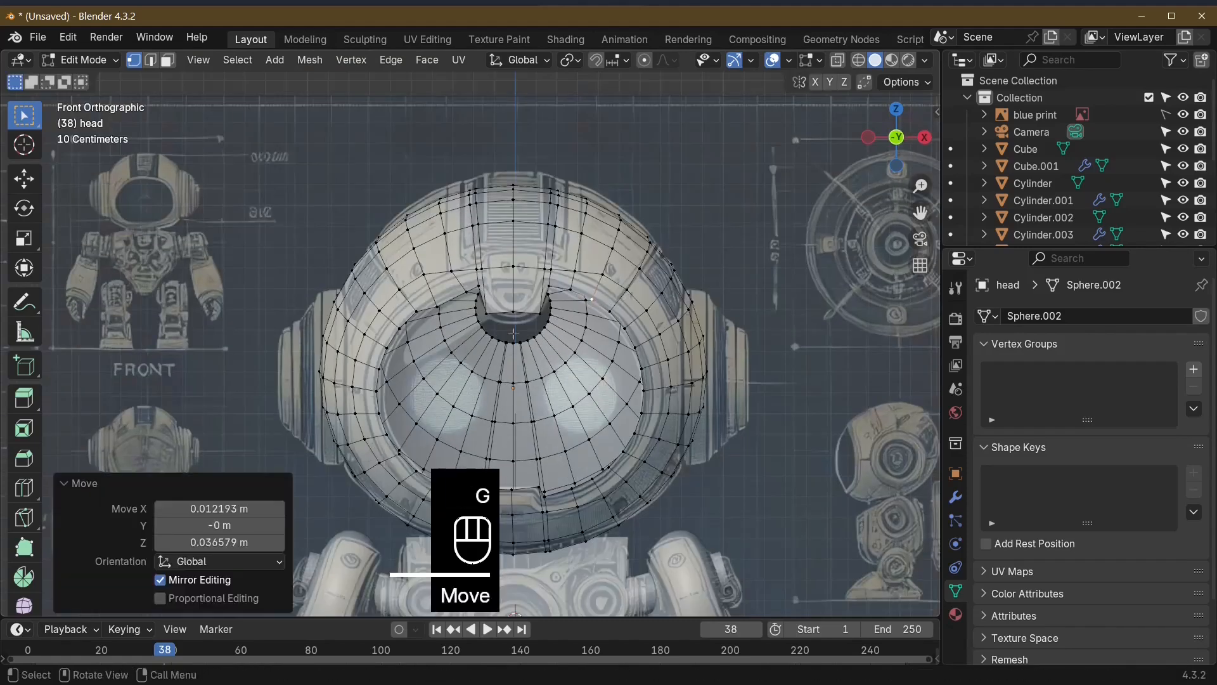
Step: Move the matching outer rim vertex left of the tab about -0.022 m along X and 0.041 m along Z
{"action": "left_click", "coordinate": [444, 306]}
{"action": "scroll", "coordinate": [457, 344], "scroll_direction": "up", "scroll_amount": 4}
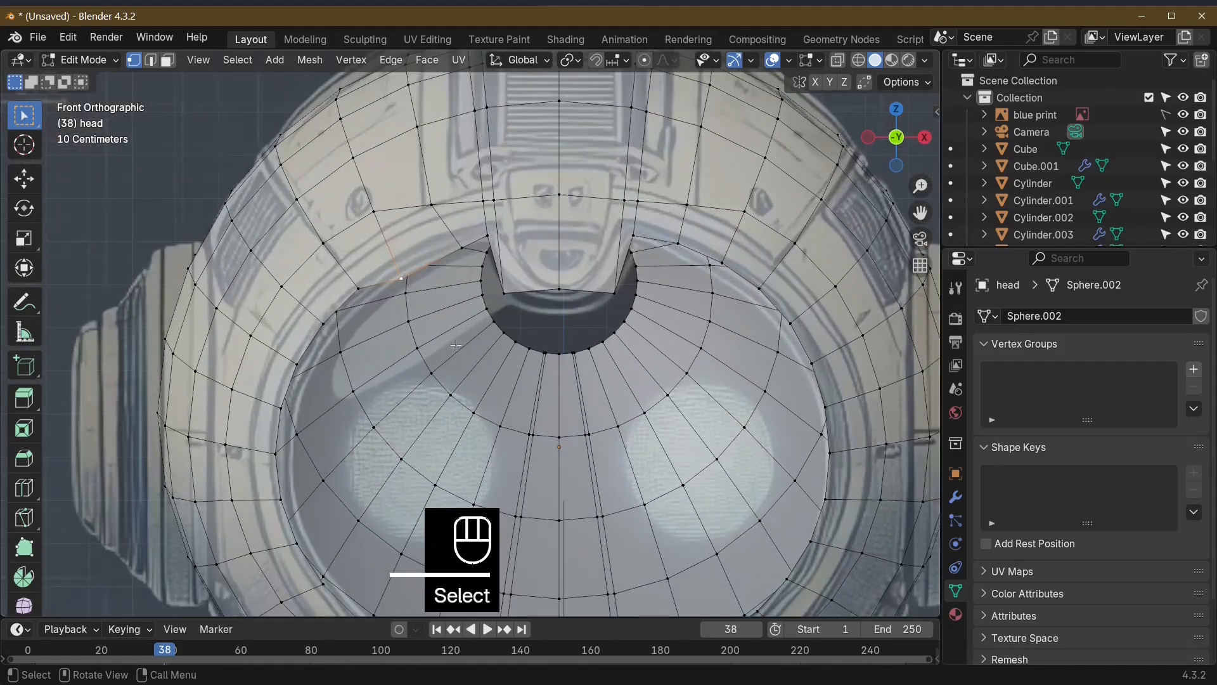
{"action": "key", "text": "g"}
{"action": "left_click", "coordinate": [443, 280]}
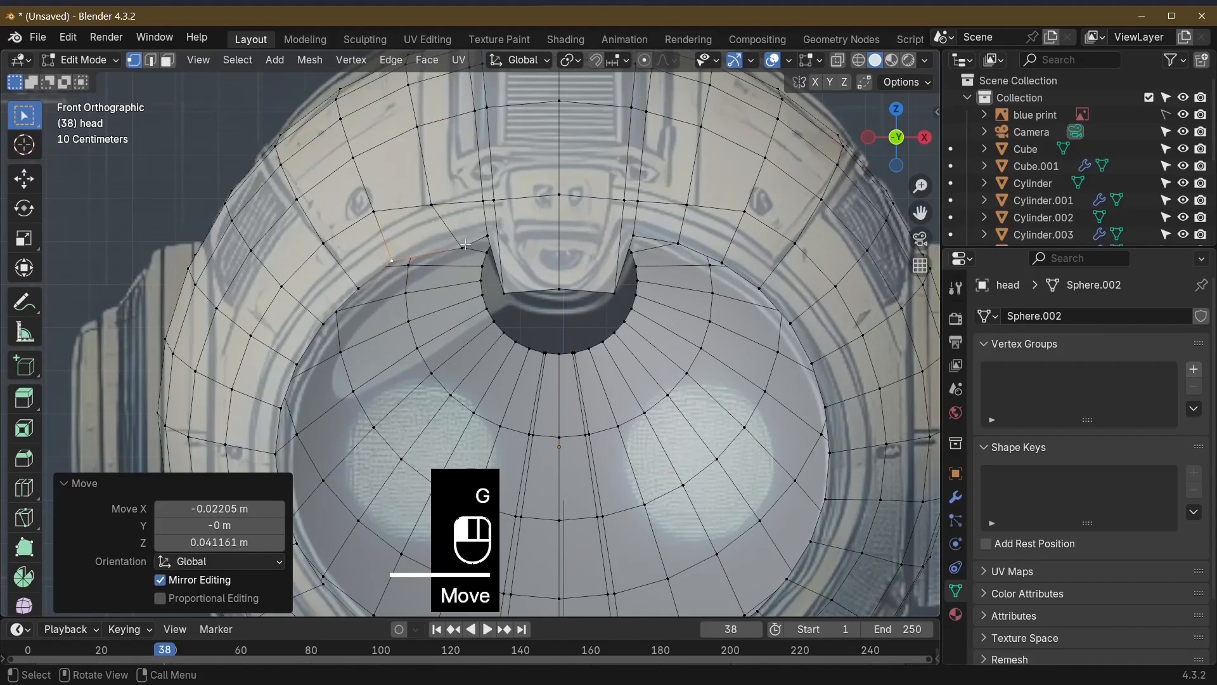
Step: Examine the reshaped visor rim and upper tab of the head from an angled side view
{"action": "scroll", "coordinate": [465, 245], "scroll_direction": "down", "scroll_amount": 5}
{"action": "middle_click_drag", "start_coordinate": [465, 245], "coordinate": [611, 365]}
{"action": "scroll", "coordinate": [606, 368], "scroll_direction": "down", "scroll_amount": 4}
{"action": "middle_click_drag", "start_coordinate": [558, 393], "coordinate": [512, 425]}
{"action": "scroll", "coordinate": [512, 424], "scroll_direction": "up", "scroll_amount": 6}
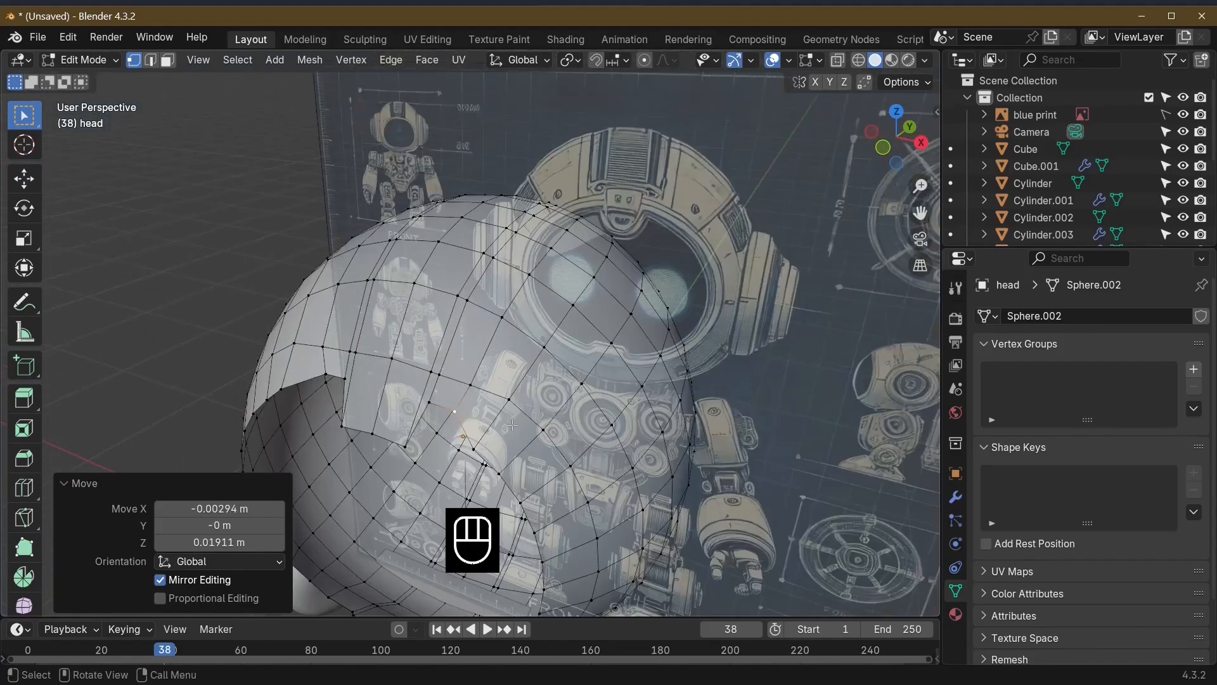
{"action": "key", "text": "Tab"}
{"action": "key", "text": "Tab"}
Step: Try to slide the centre vertex above the visor tab upward by a factor of 0.292 with proportional editing enabled
{"action": "left_click", "coordinate": [395, 362]}
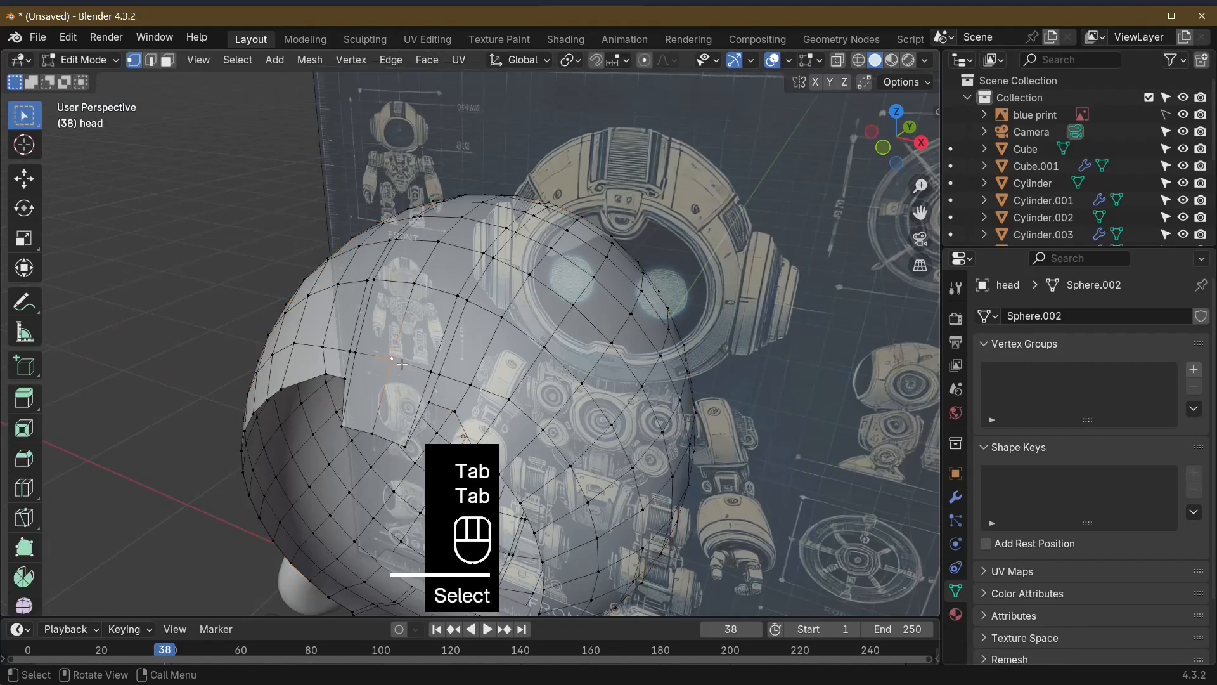
{"action": "left_click", "coordinate": [644, 60]}
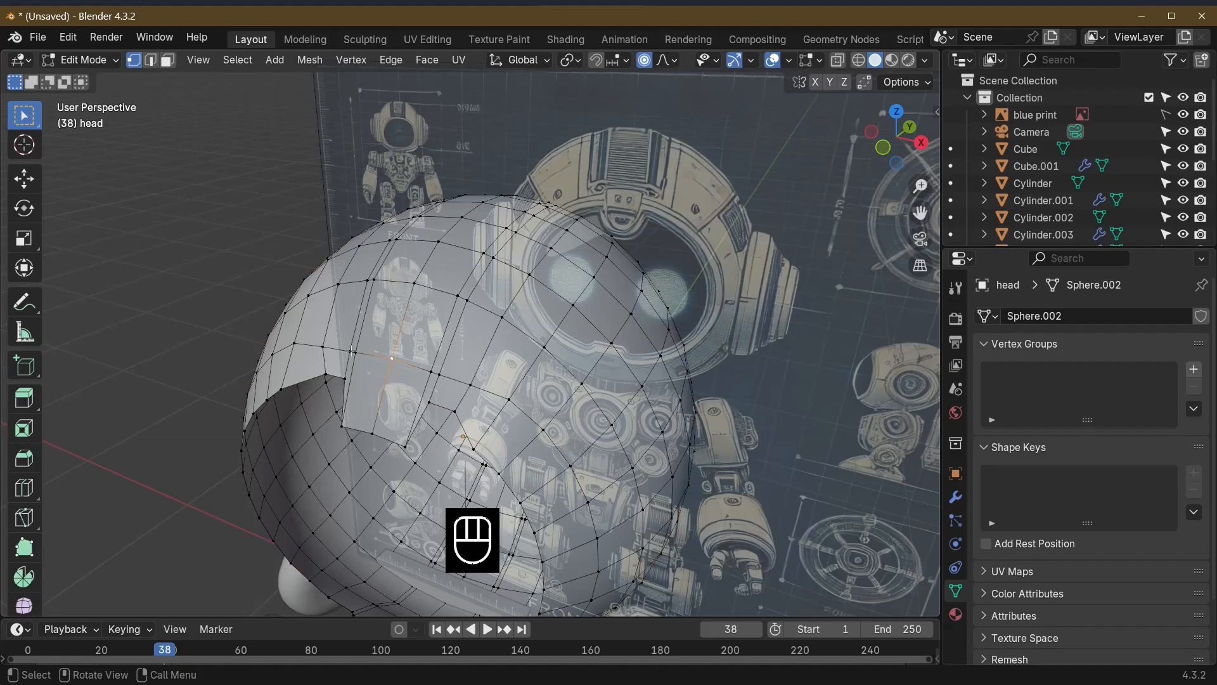
{"action": "key", "text": "g"}
{"action": "key", "text": "g"}
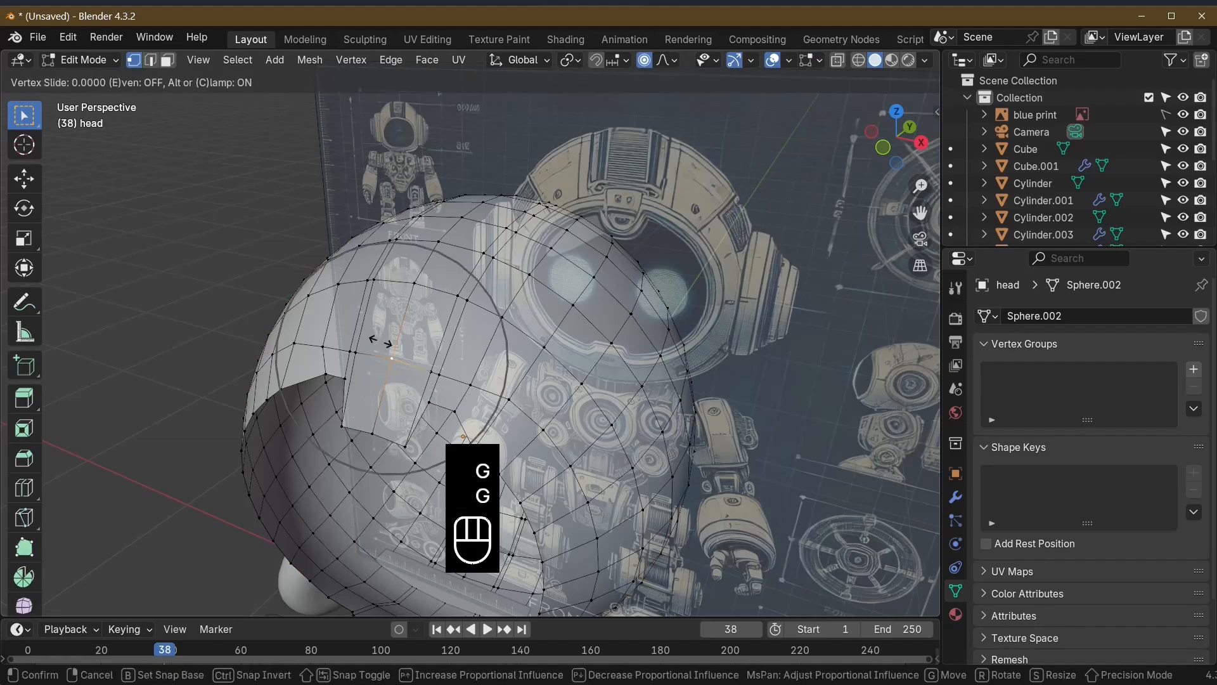
{"action": "scroll", "coordinate": [383, 326], "scroll_direction": "down", "scroll_amount": 4}
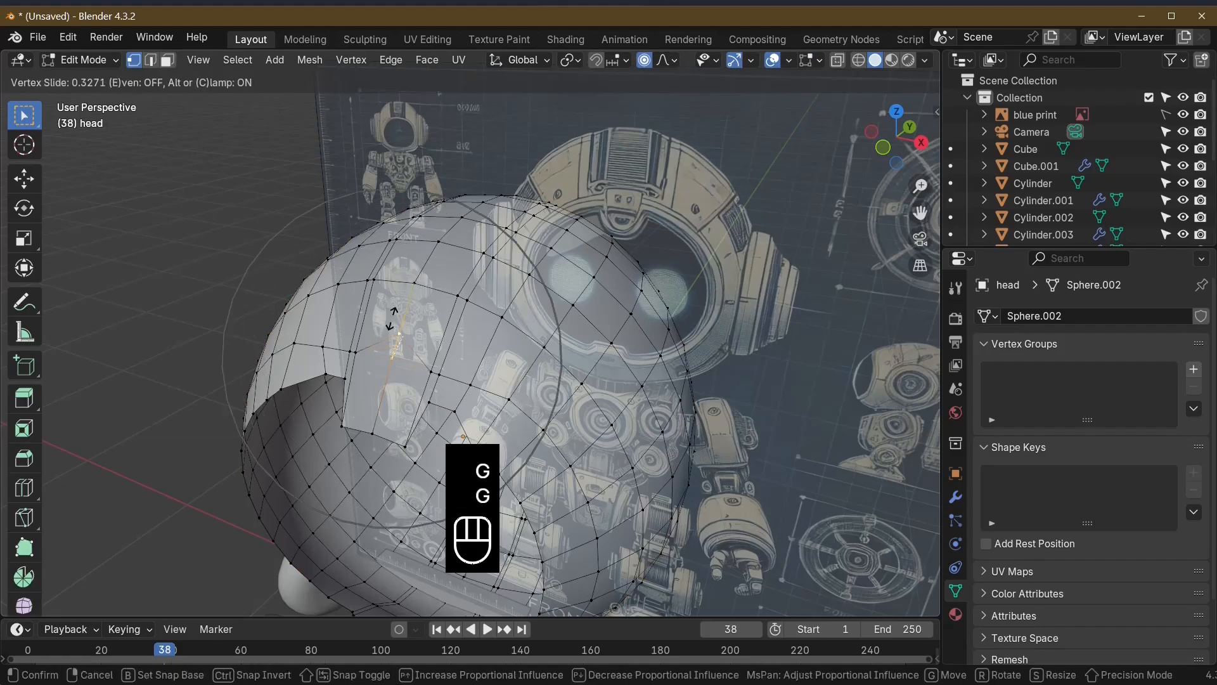
{"action": "left_click", "coordinate": [392, 327]}
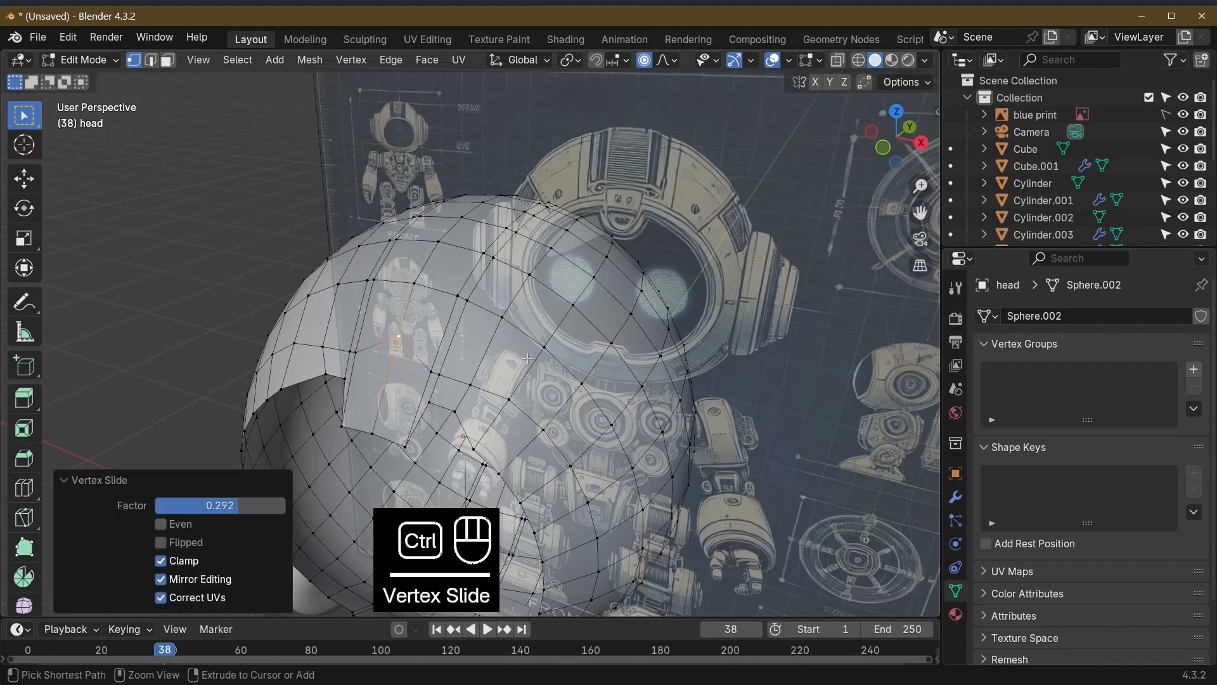
{"action": "key", "text": "ctrl+z"}
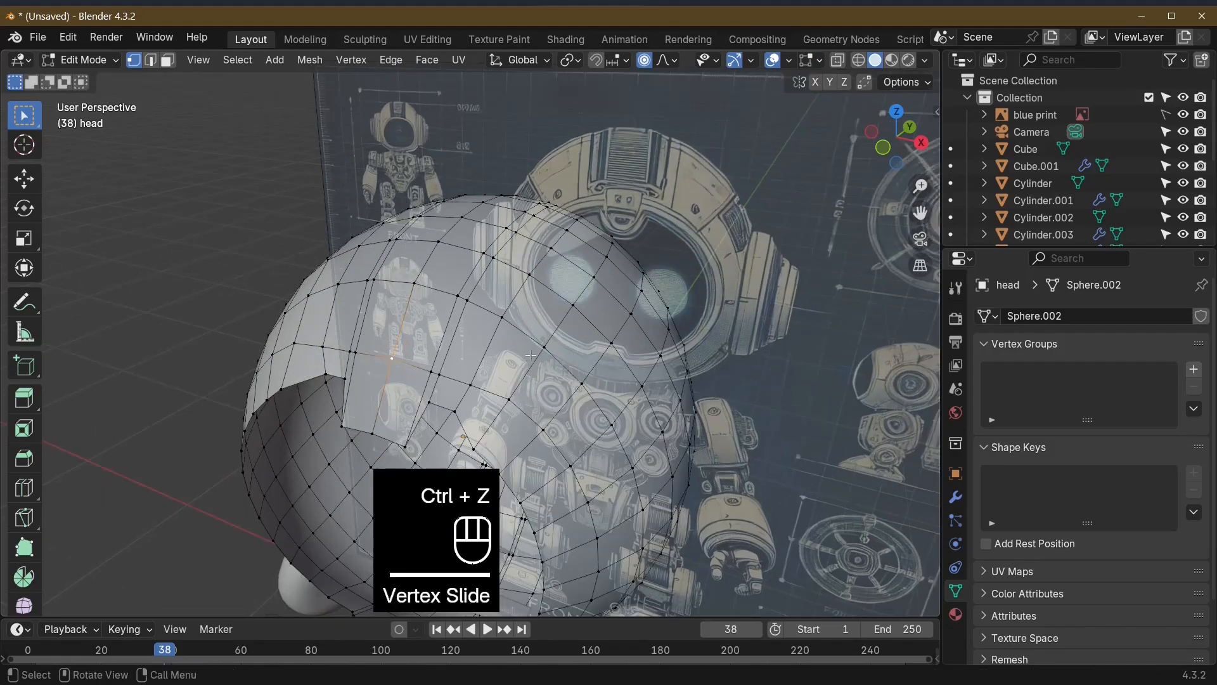
Step: Return to Object Mode and examine the whole head from the front against the blueprint
{"action": "key", "text": "Tab"}
{"action": "middle_click_drag", "start_coordinate": [531, 355], "coordinate": [601, 303]}
{"action": "key", "text": "Tab"}
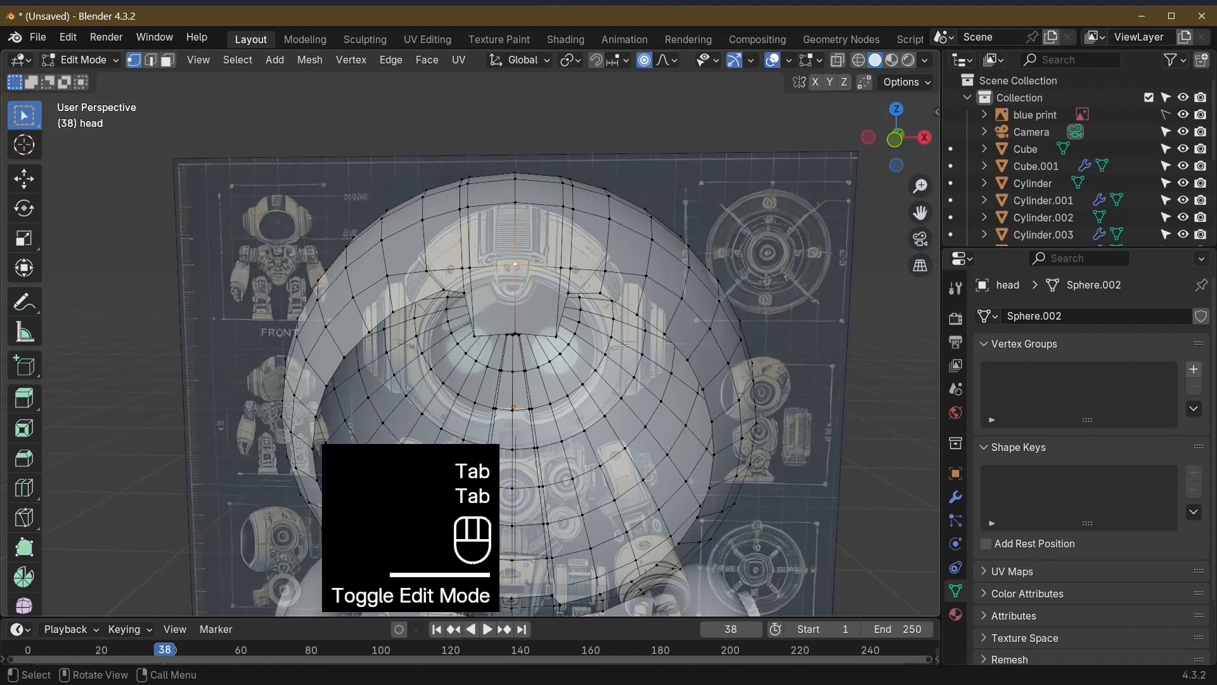
{"action": "key", "text": "Tab"}
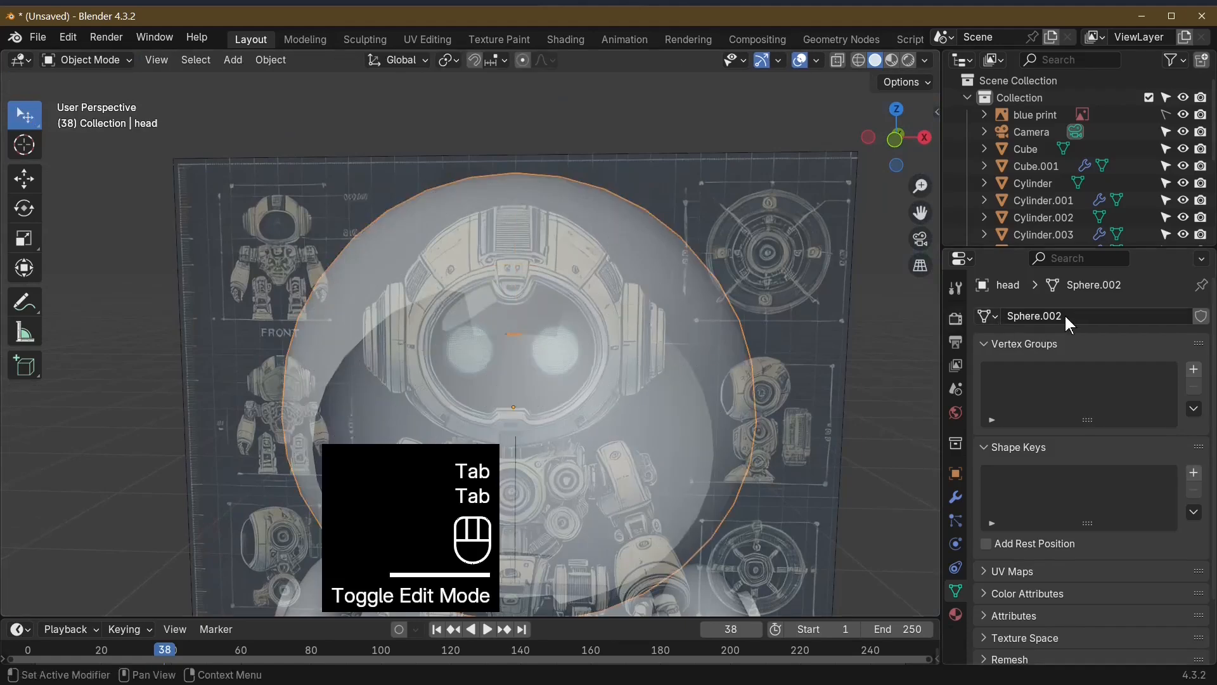
{"action": "scroll", "coordinate": [685, 329], "scroll_direction": "down", "scroll_amount": 3}
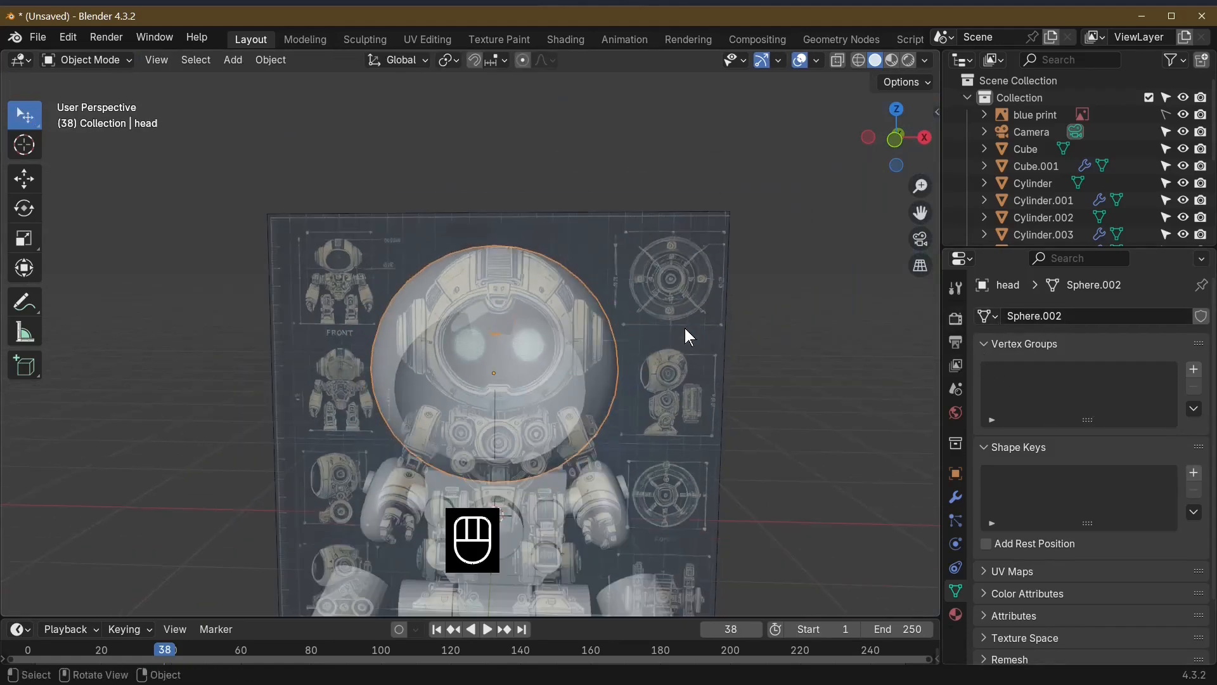
Step: Add a Subdivision Surface modifier to the head and set its viewport levels to 2
{"action": "middle_click_drag", "start_coordinate": [685, 329], "coordinate": [1063, 381]}
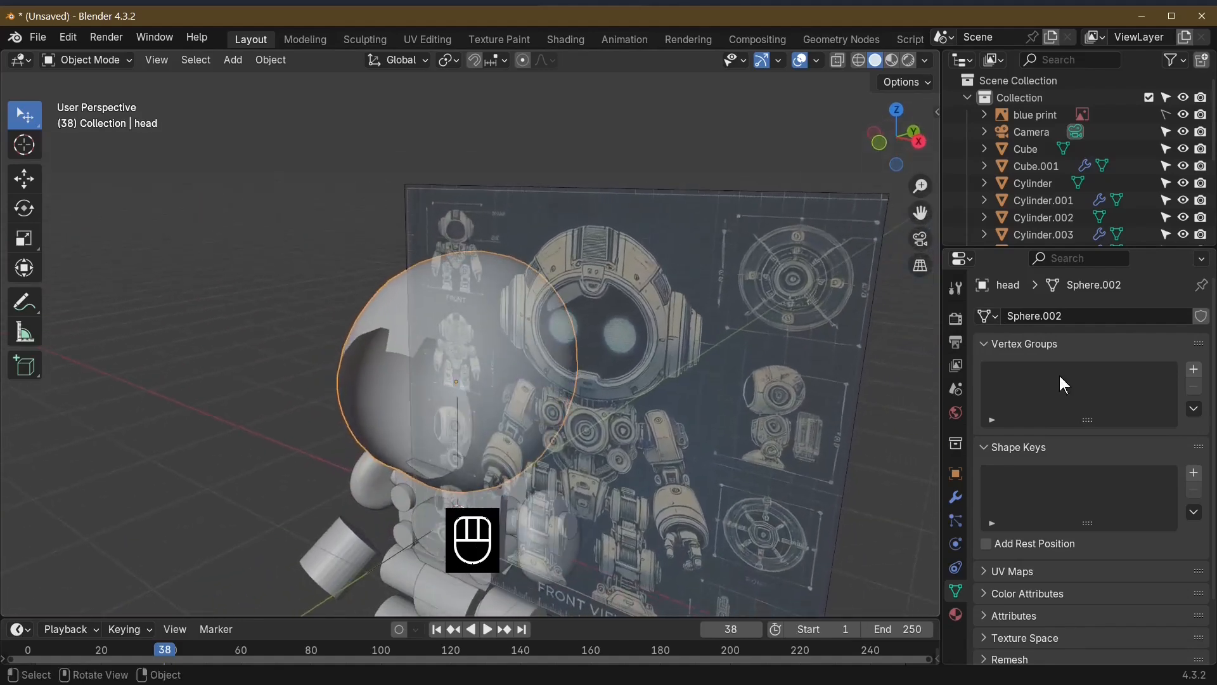
{"action": "left_click", "coordinate": [961, 501]}
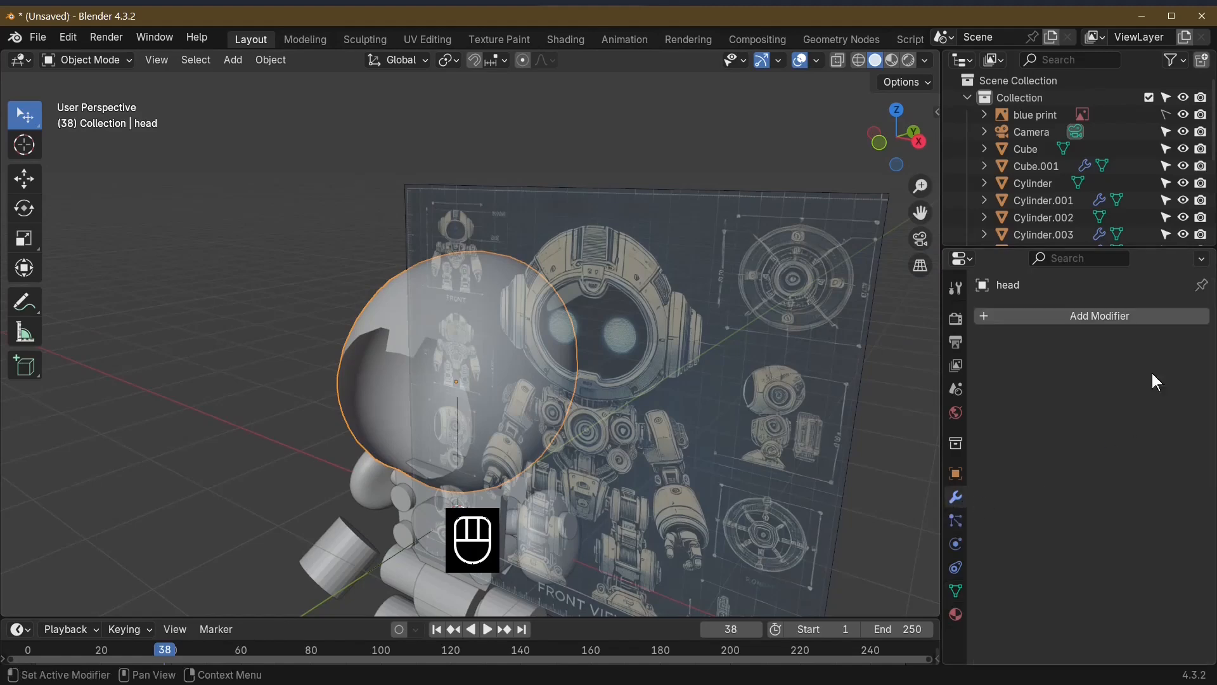
{"action": "left_click", "coordinate": [1061, 313]}
{"action": "type", "text": "s"}
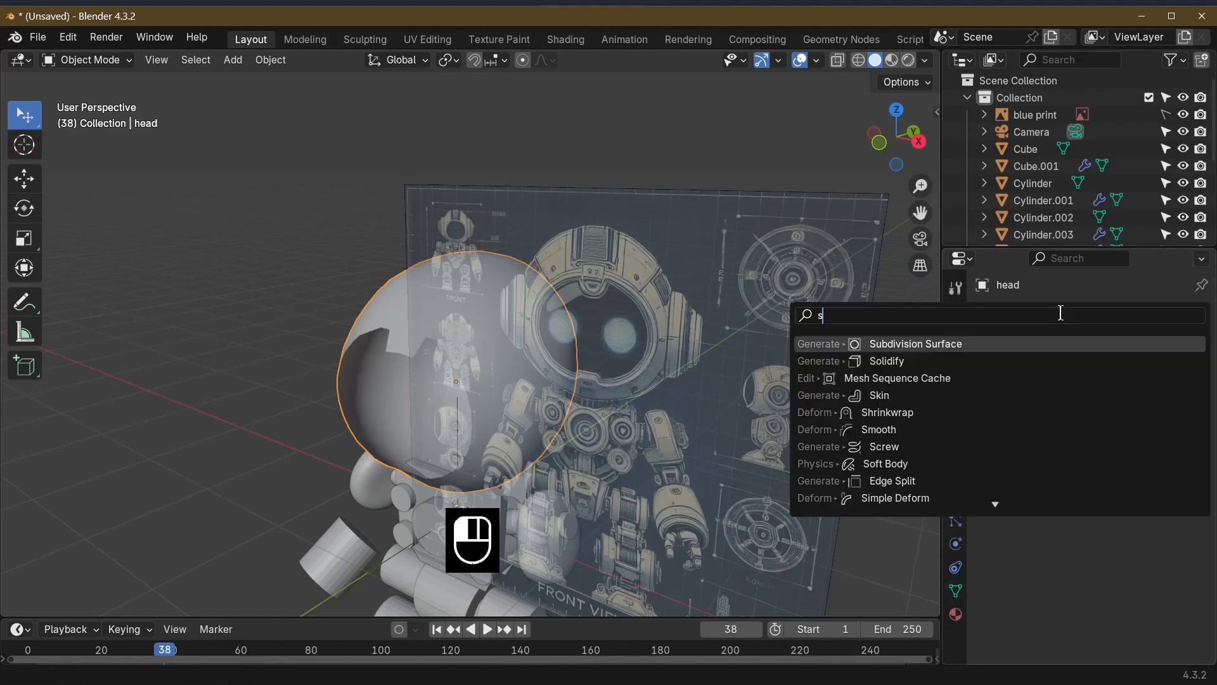
{"action": "left_click", "coordinate": [970, 344]}
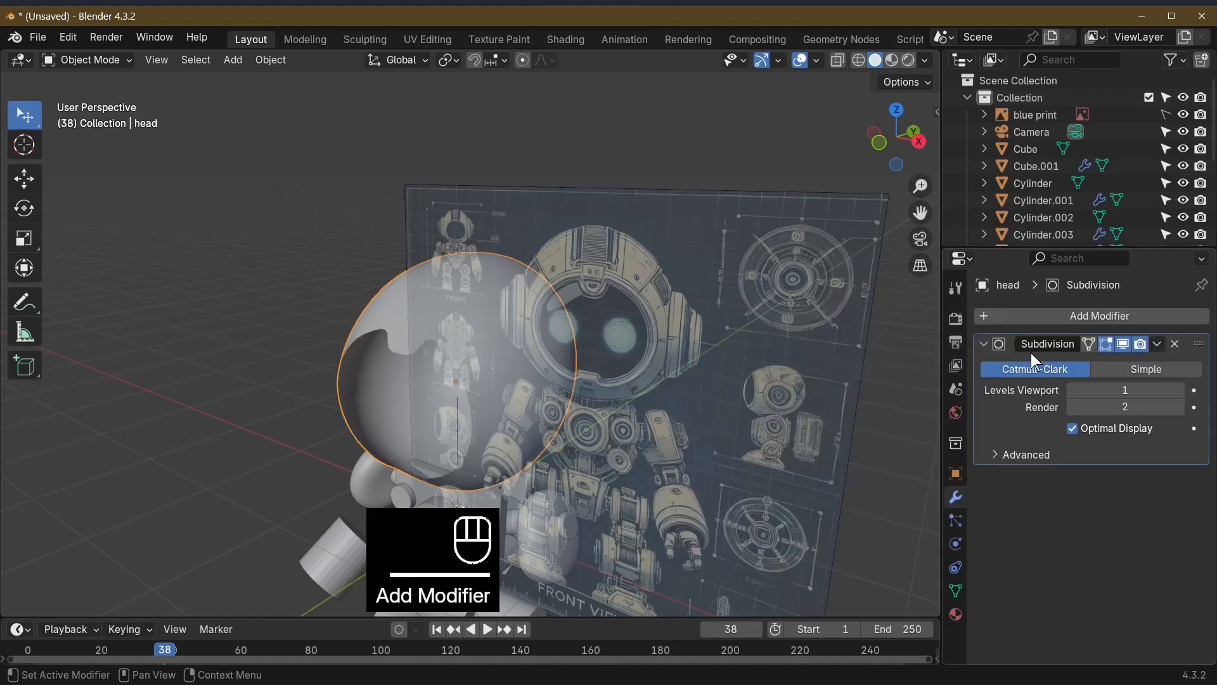
{"action": "left_click", "coordinate": [1180, 391]}
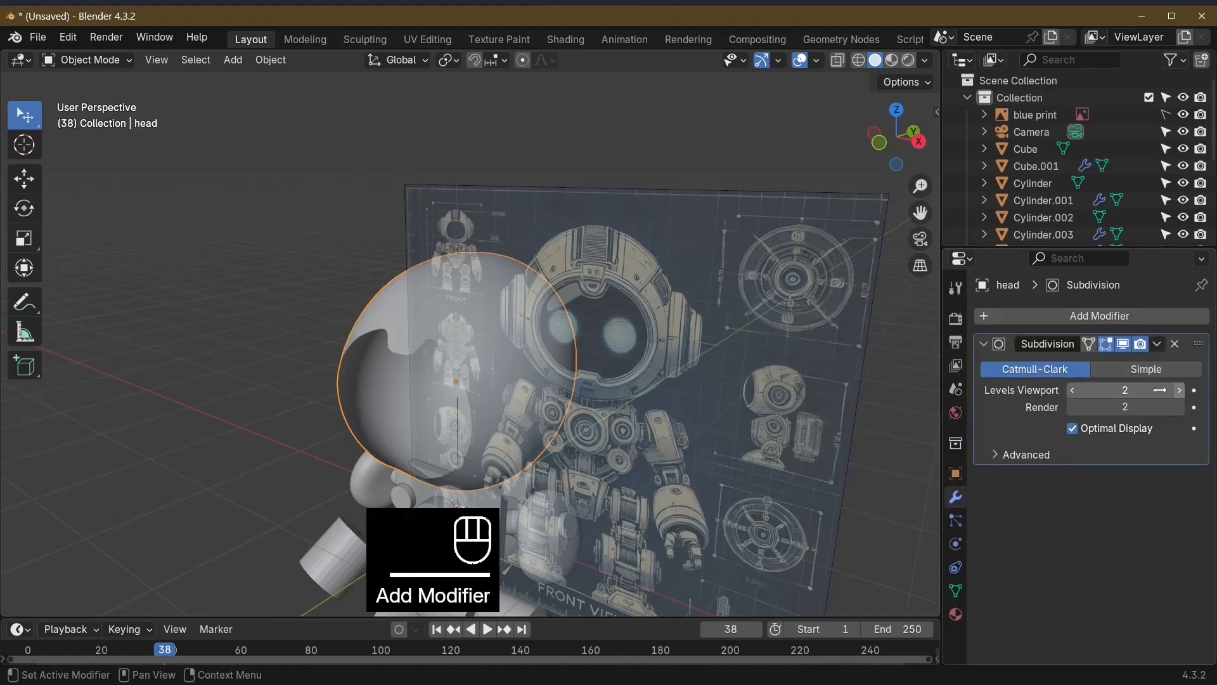
Step: In Edit Mode, move the centre vertex above the visor tab about -0.089 m along Y with proportional editing
{"action": "middle_click_drag", "start_coordinate": [420, 398], "coordinate": [379, 322]}
{"action": "key", "text": "Tab"}
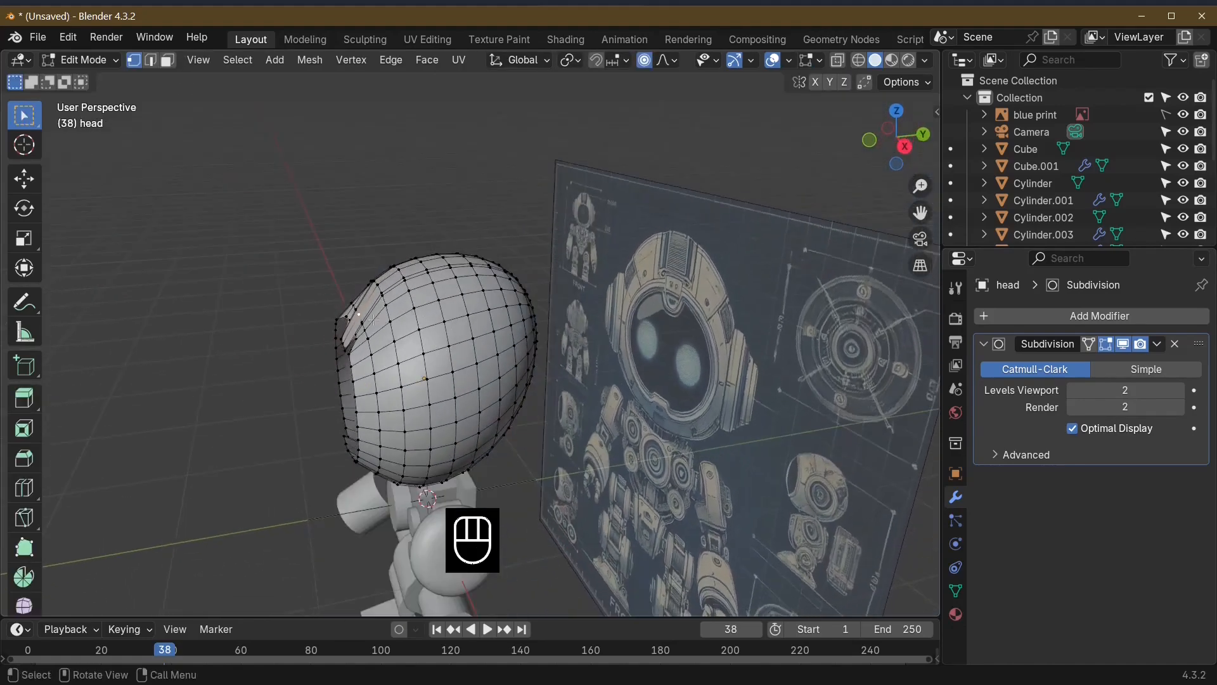
{"action": "key", "text": "g"}
{"action": "key", "text": "y"}
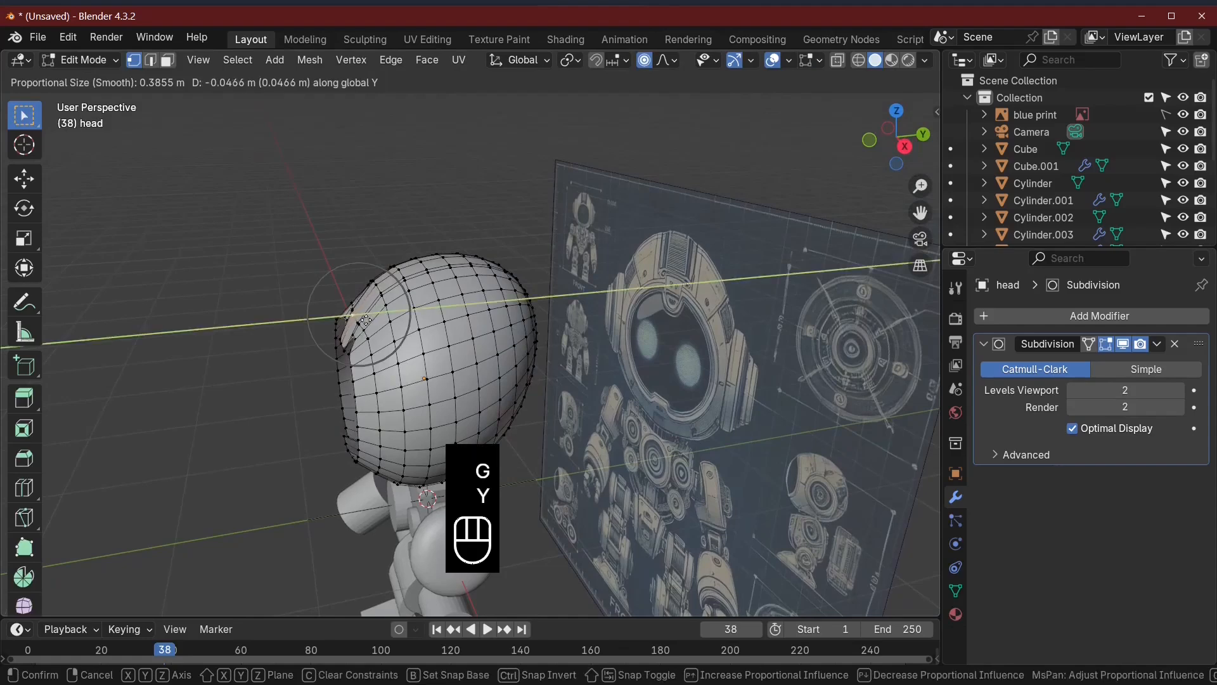
{"action": "left_click", "coordinate": [368, 330]}
Step: Select the two vertices flanking the centre vertex above the visor tab and move them about -0.023 m along Y
{"action": "middle_click_drag", "start_coordinate": [379, 345], "coordinate": [428, 379]}
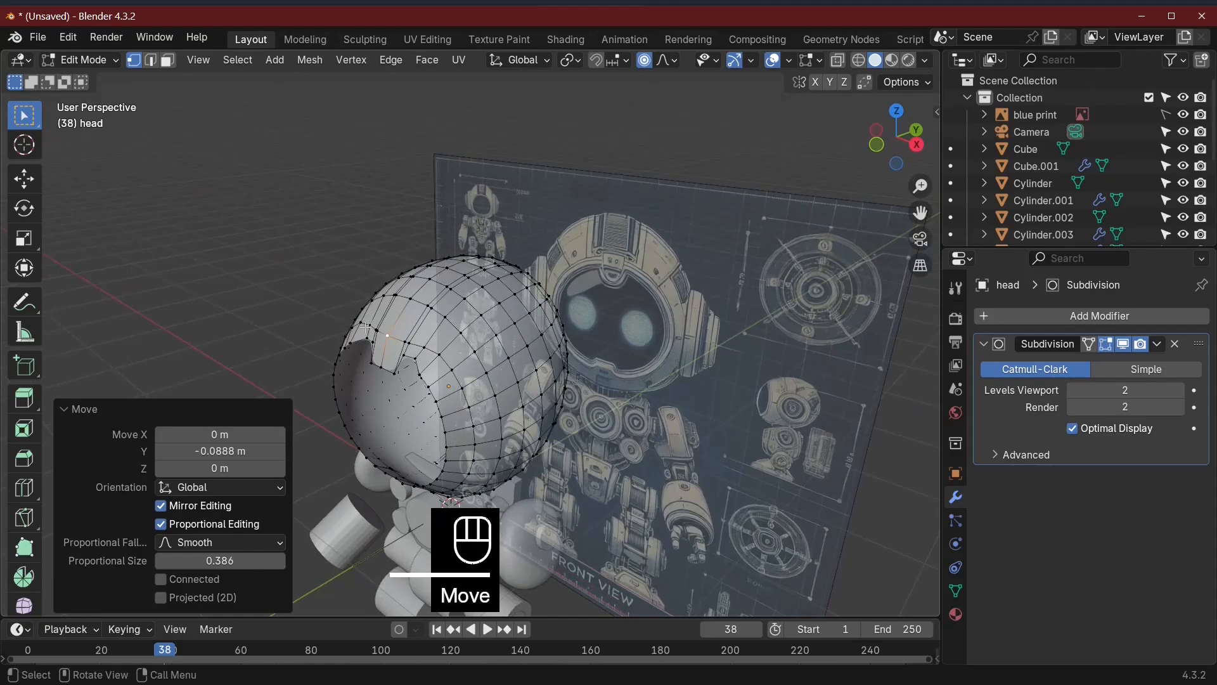
{"action": "left_click", "coordinate": [417, 343]}
{"action": "left_click", "coordinate": [419, 354], "text": "shift"}
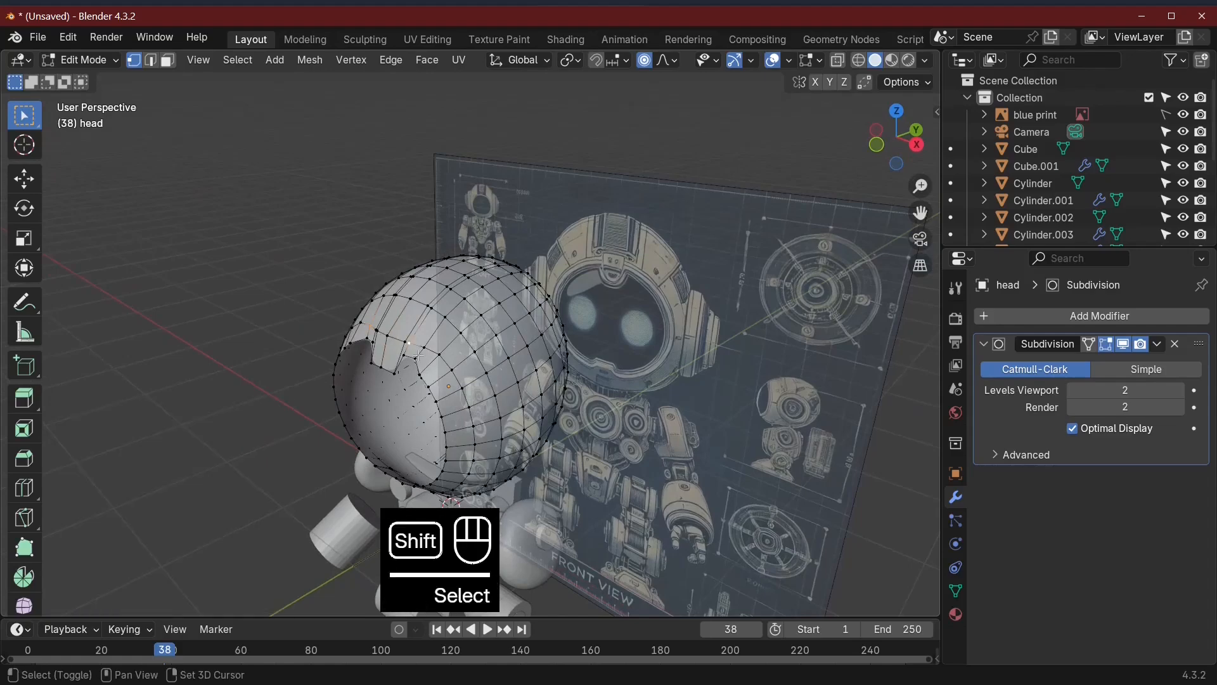
{"action": "middle_click_drag", "start_coordinate": [419, 356], "coordinate": [602, 390]}
{"action": "scroll", "coordinate": [552, 416], "scroll_direction": "up", "scroll_amount": 5}
{"action": "left_click", "coordinate": [302, 408]}
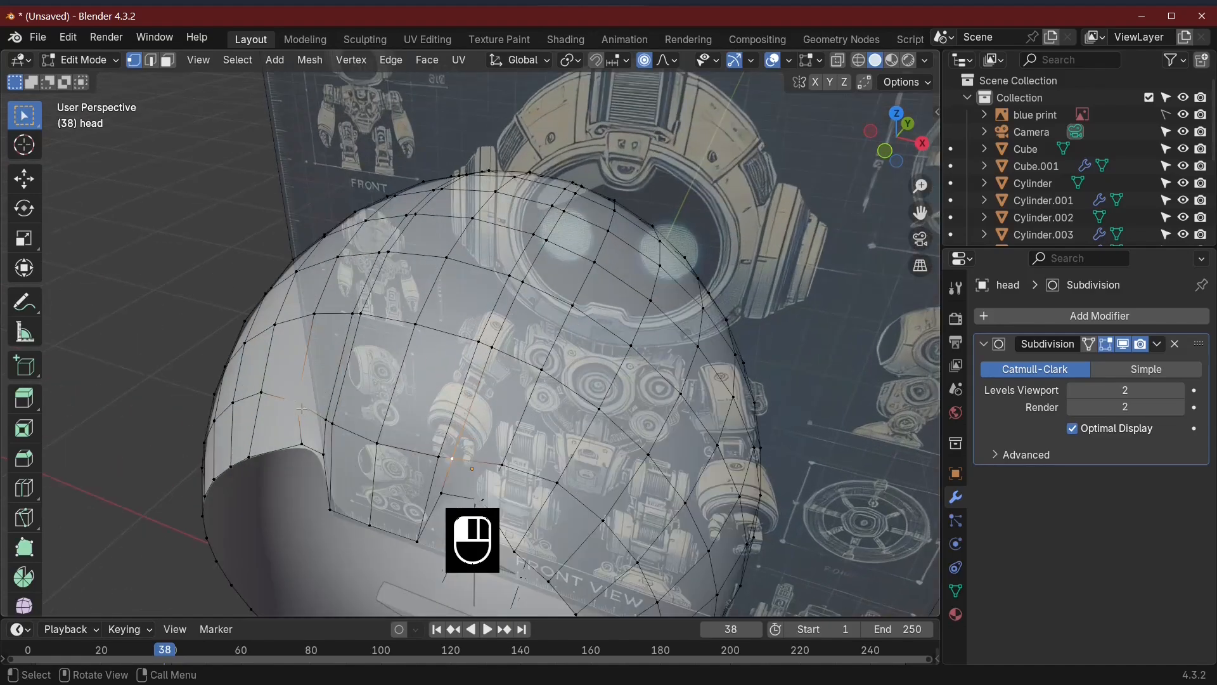
{"action": "left_click", "coordinate": [511, 470], "text": "shift"}
{"action": "middle_click_drag", "start_coordinate": [539, 467], "coordinate": [425, 485]}
{"action": "key", "text": "g"}
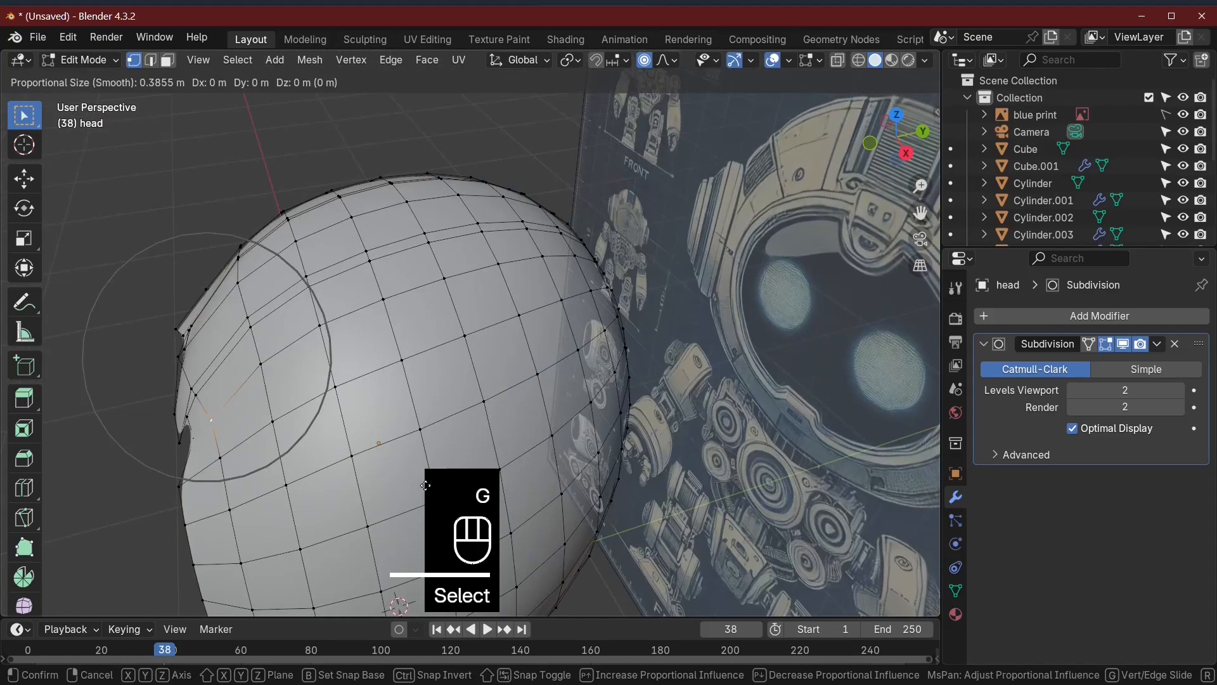
{"action": "key", "text": "y"}
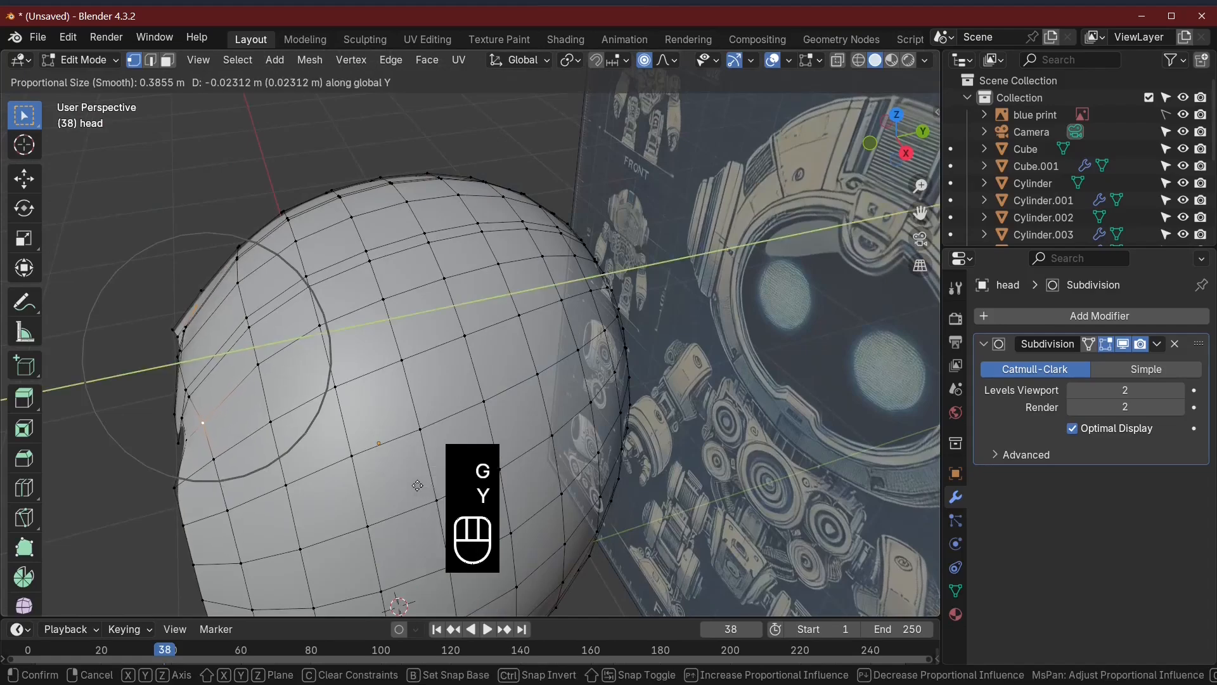
{"action": "left_click", "coordinate": [418, 488]}
{"action": "key", "text": "Tab"}
{"action": "middle_click_drag", "start_coordinate": [421, 492], "coordinate": [325, 311]}
{"action": "key", "text": "Tab"}
Step: Select the vertices along the visor tab's lower edge and move them about -0.016 m along Y
{"action": "left_click", "coordinate": [374, 293]}
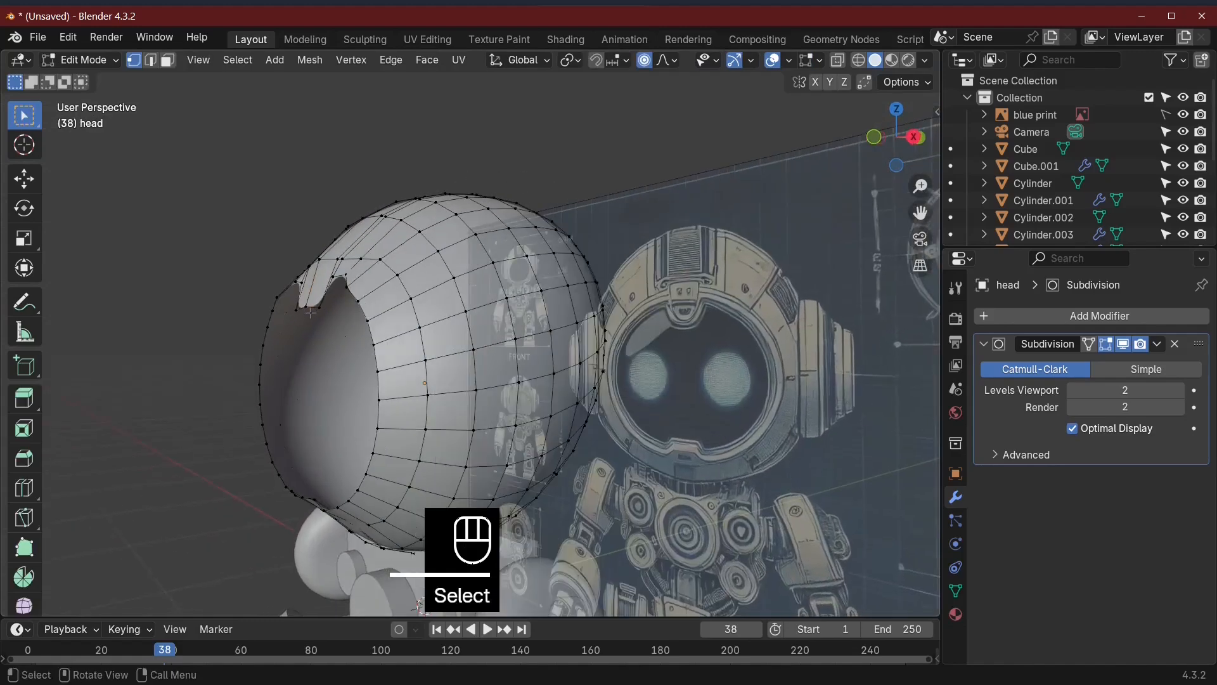
{"action": "left_click", "coordinate": [299, 306], "text": "shift"}
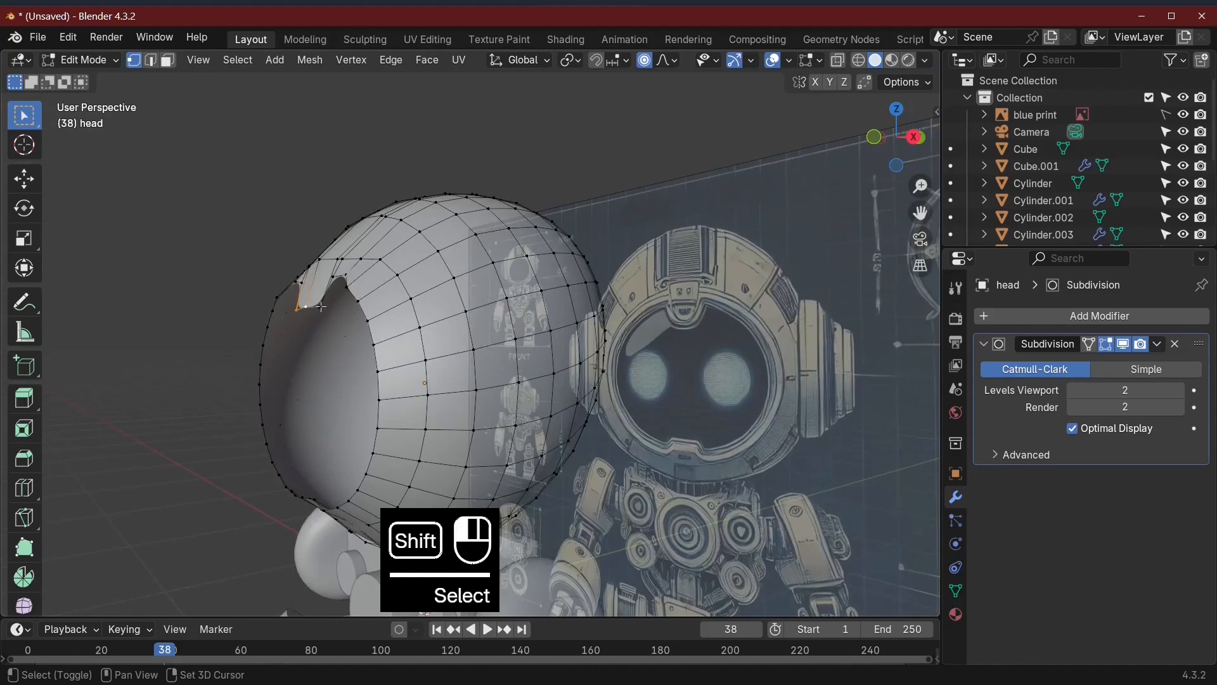
{"action": "middle_click_drag", "start_coordinate": [320, 307], "coordinate": [326, 382]}
{"action": "key", "text": "g"}
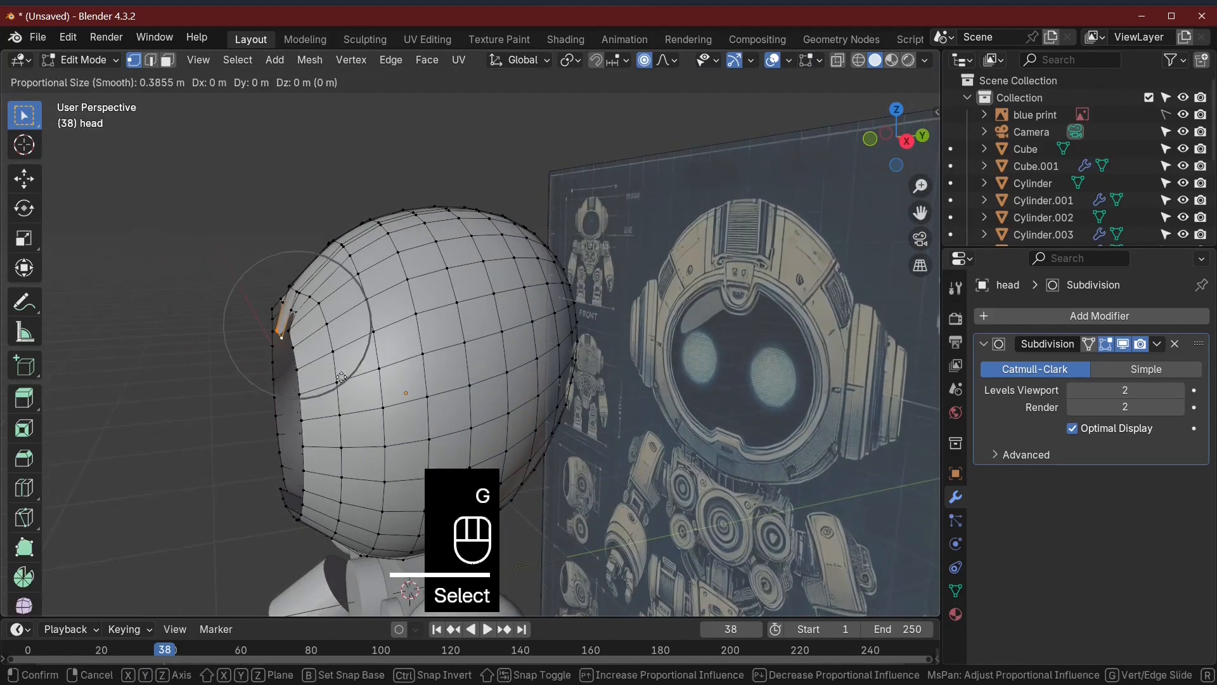
{"action": "key", "text": "y"}
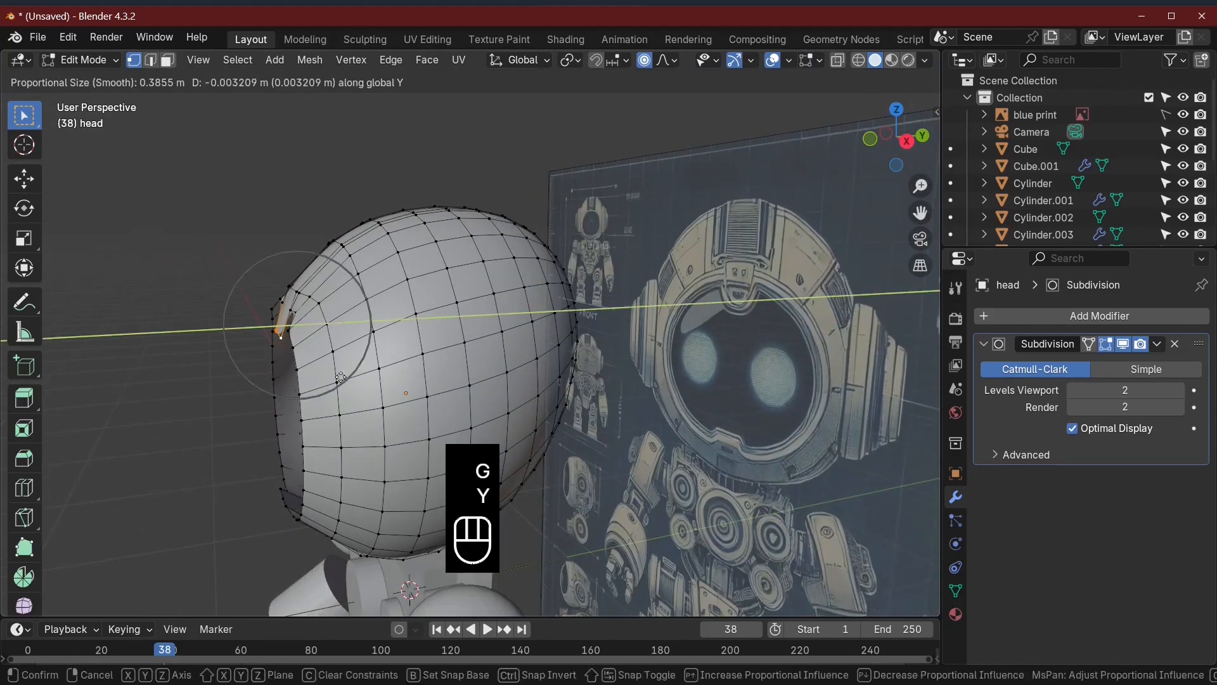
{"action": "left_click", "coordinate": [338, 376]}
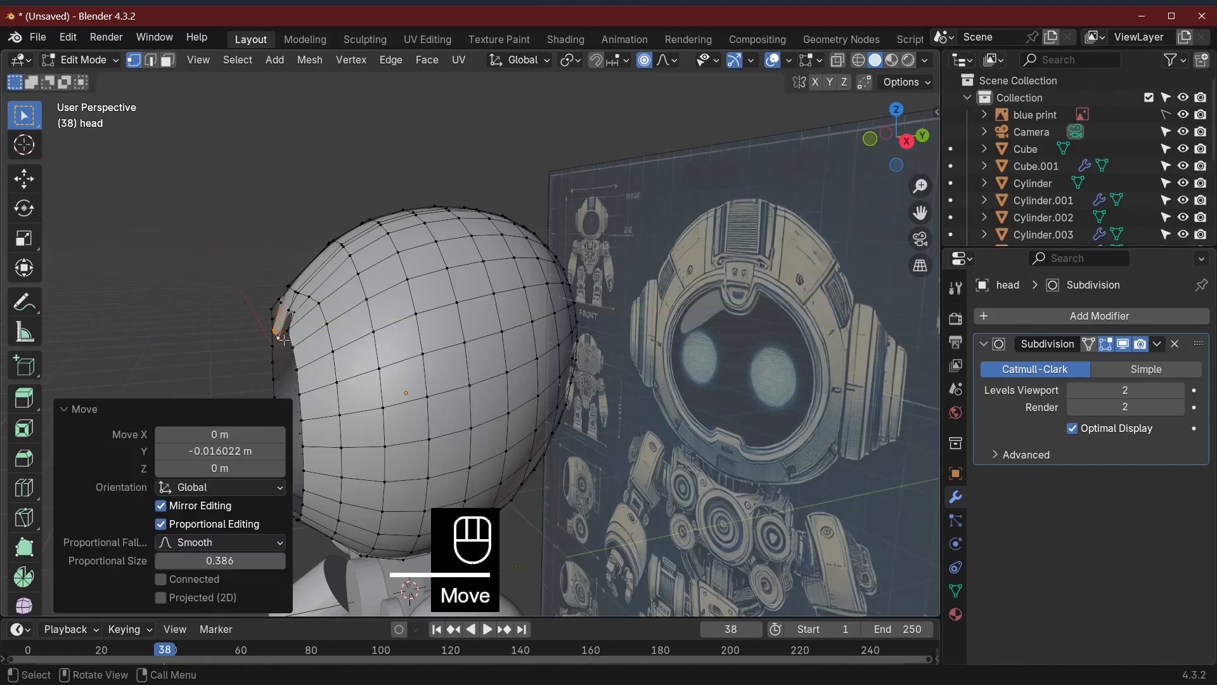
Step: Move the tab's lower corner vertices about 0.008 m in X, 0.016 m in Y and 0.006 m in Z, with proportional size 0.092
{"action": "left_click", "coordinate": [286, 367]}
{"action": "middle_click_drag", "start_coordinate": [285, 367], "coordinate": [448, 359]}
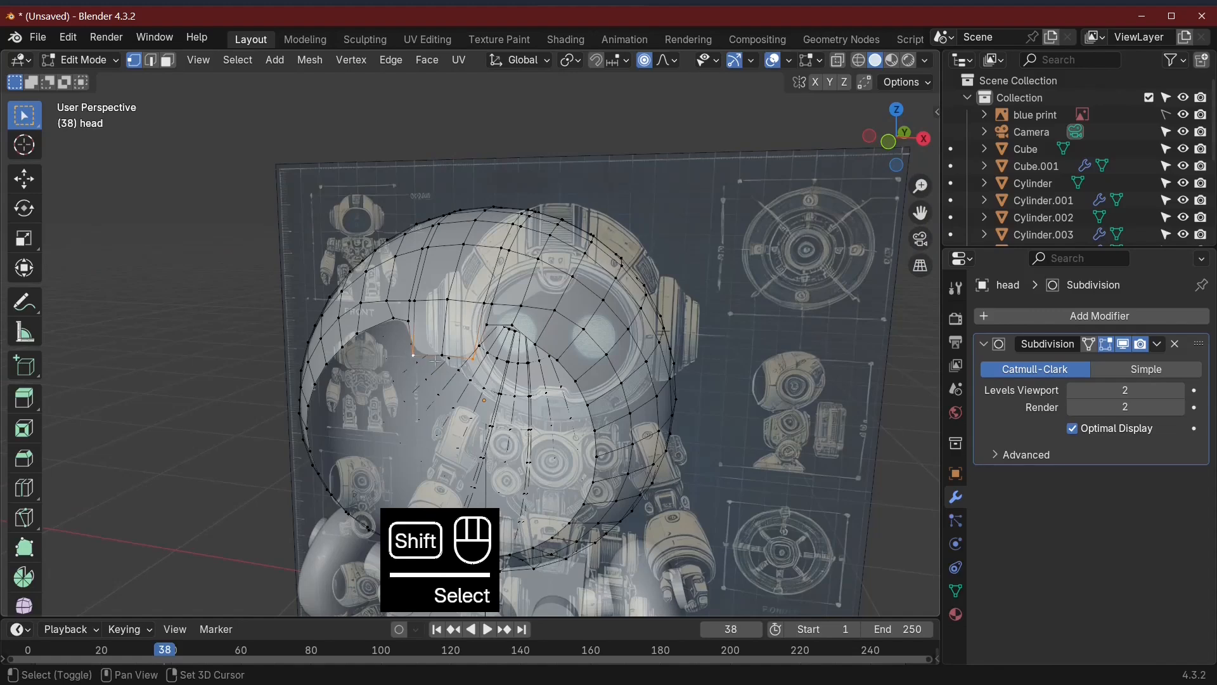
{"action": "middle_click_drag", "start_coordinate": [435, 361], "coordinate": [232, 371]}
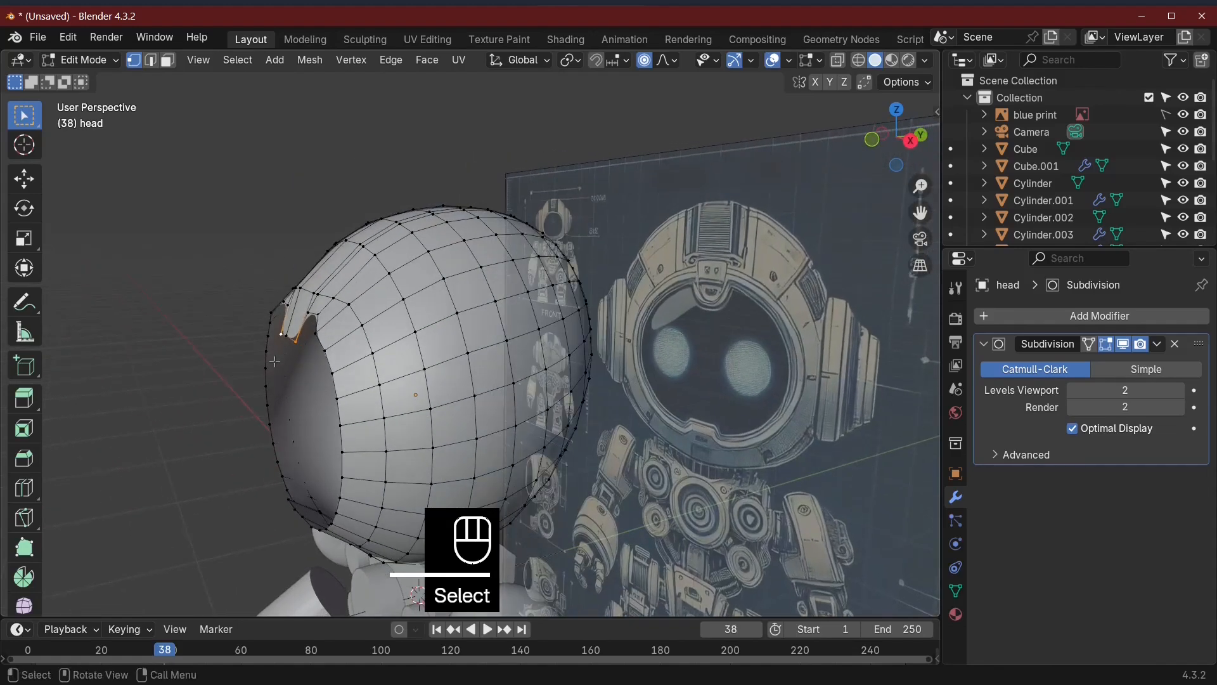
{"action": "key", "text": "g"}
{"action": "scroll", "coordinate": [276, 361], "scroll_direction": "up", "scroll_amount": 4}
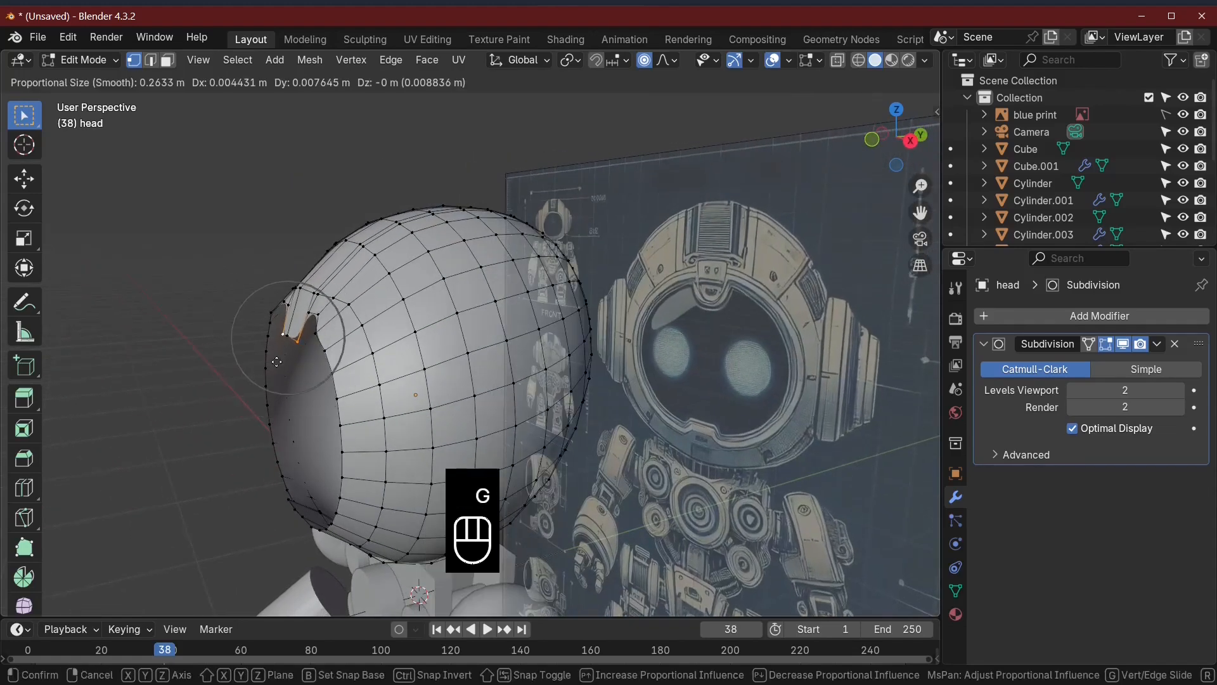
{"action": "left_click", "coordinate": [276, 362]}
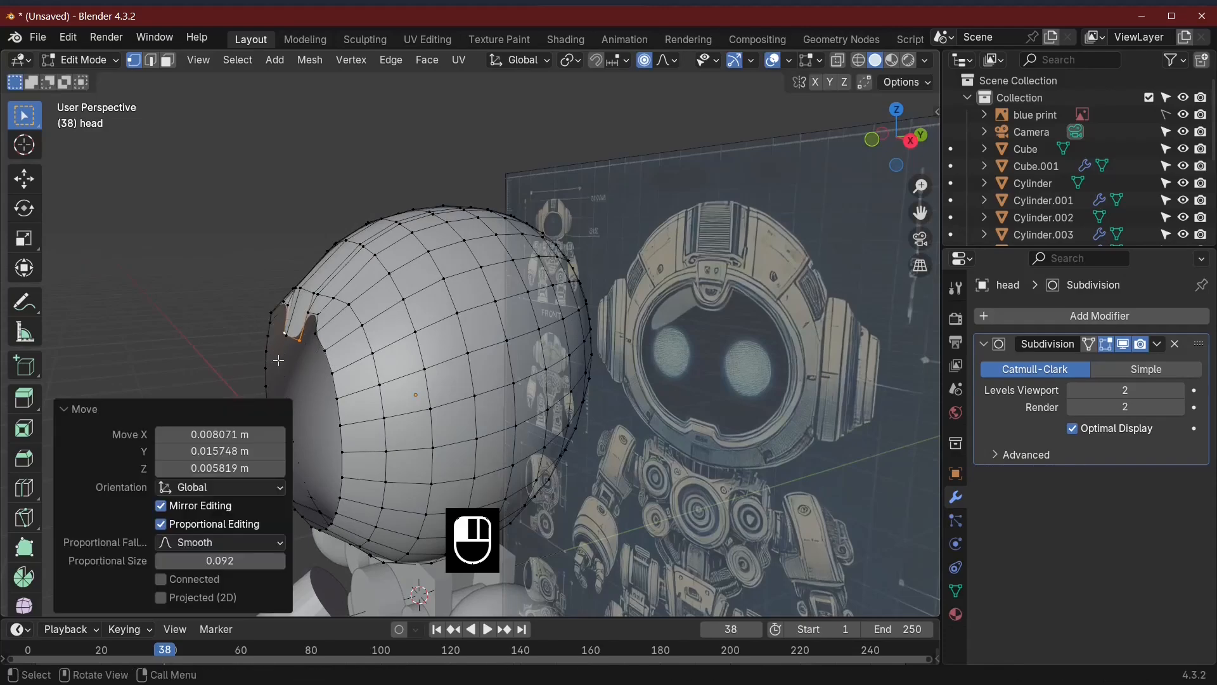
Step: Apply the Subdivision modifier to the head in Object Mode, and reopen the dense mesh in Edit Mode
{"action": "key", "text": "Tab"}
{"action": "middle_click_drag", "start_coordinate": [424, 401], "coordinate": [503, 434]}
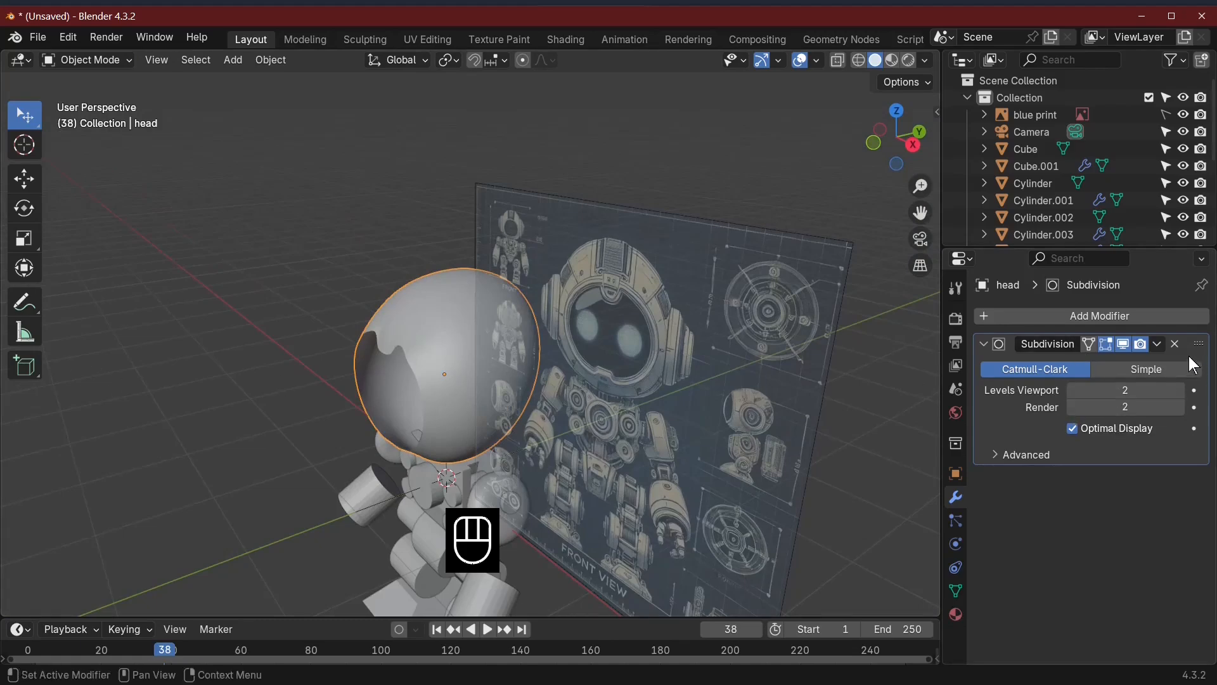
{"action": "left_click", "coordinate": [1158, 348]}
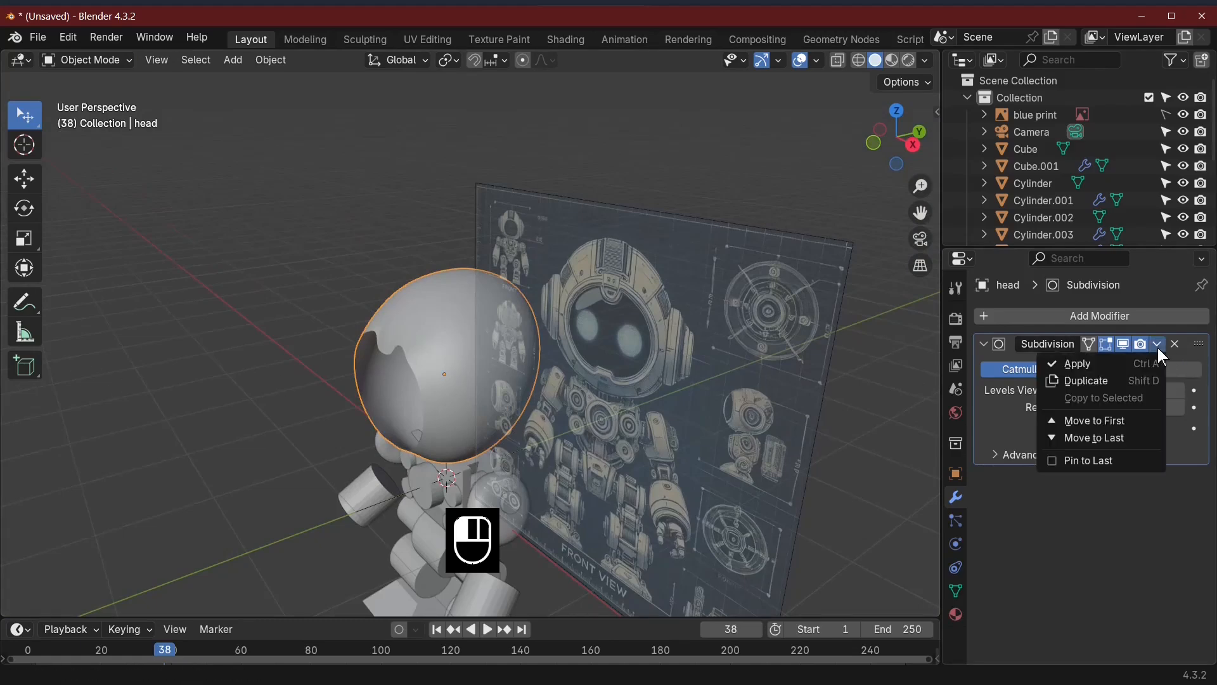
{"action": "left_click", "coordinate": [1083, 357]}
{"action": "middle_click_drag", "start_coordinate": [348, 447], "coordinate": [624, 266]}
{"action": "key", "text": "Tab"}
{"action": "scroll", "coordinate": [549, 465], "scroll_direction": "up", "scroll_amount": 5}
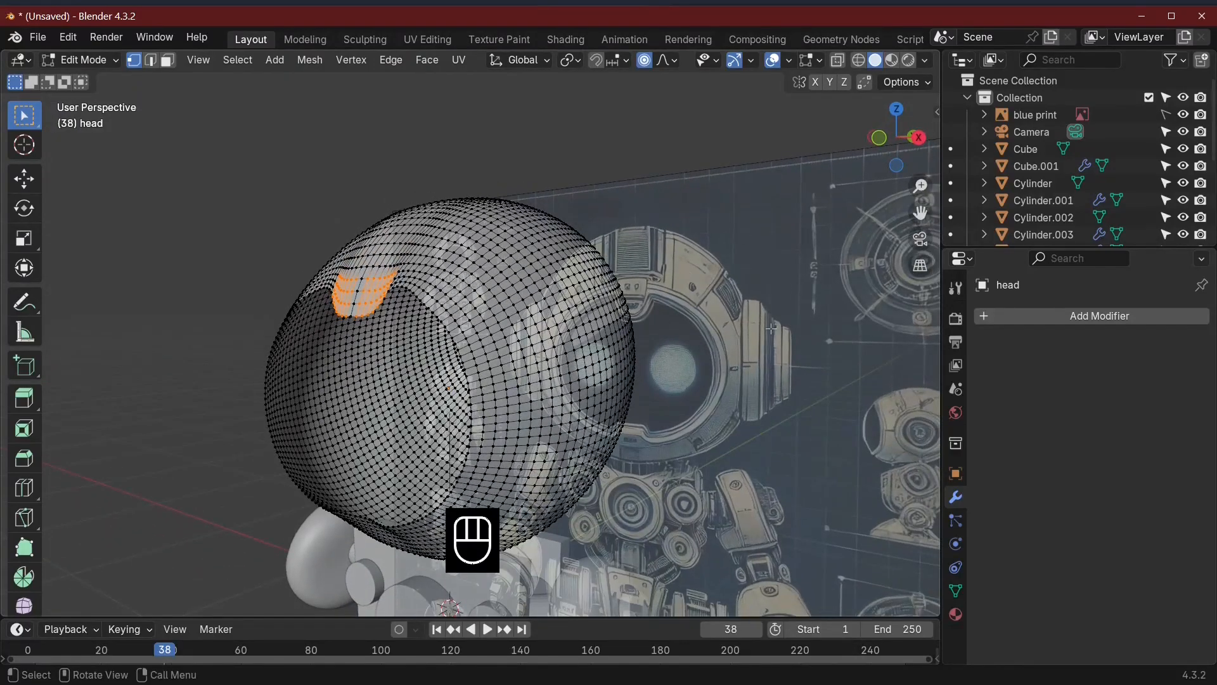
Step: Add a Mirror modifier to the head on the X axis with the pivot object as its mirror object
{"action": "middle_click_drag", "start_coordinate": [757, 407], "coordinate": [558, 461]}
{"action": "key", "text": "Tab"}
{"action": "key", "text": "Tab"}
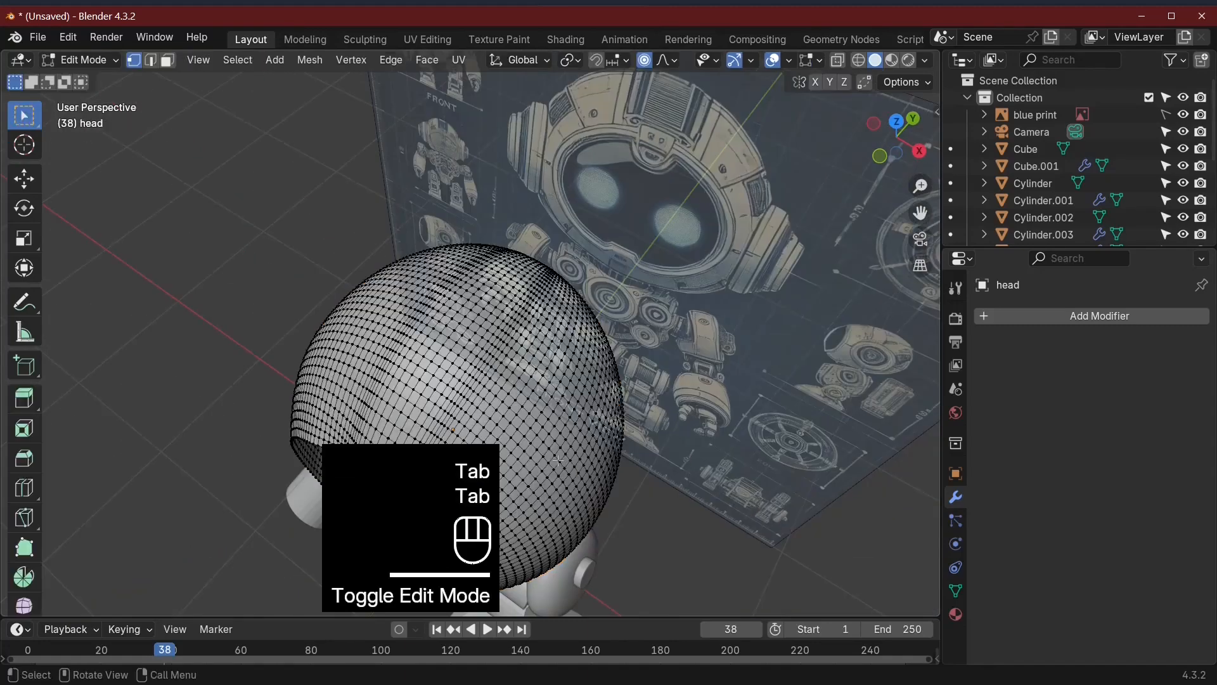
{"action": "left_click", "coordinate": [1085, 321]}
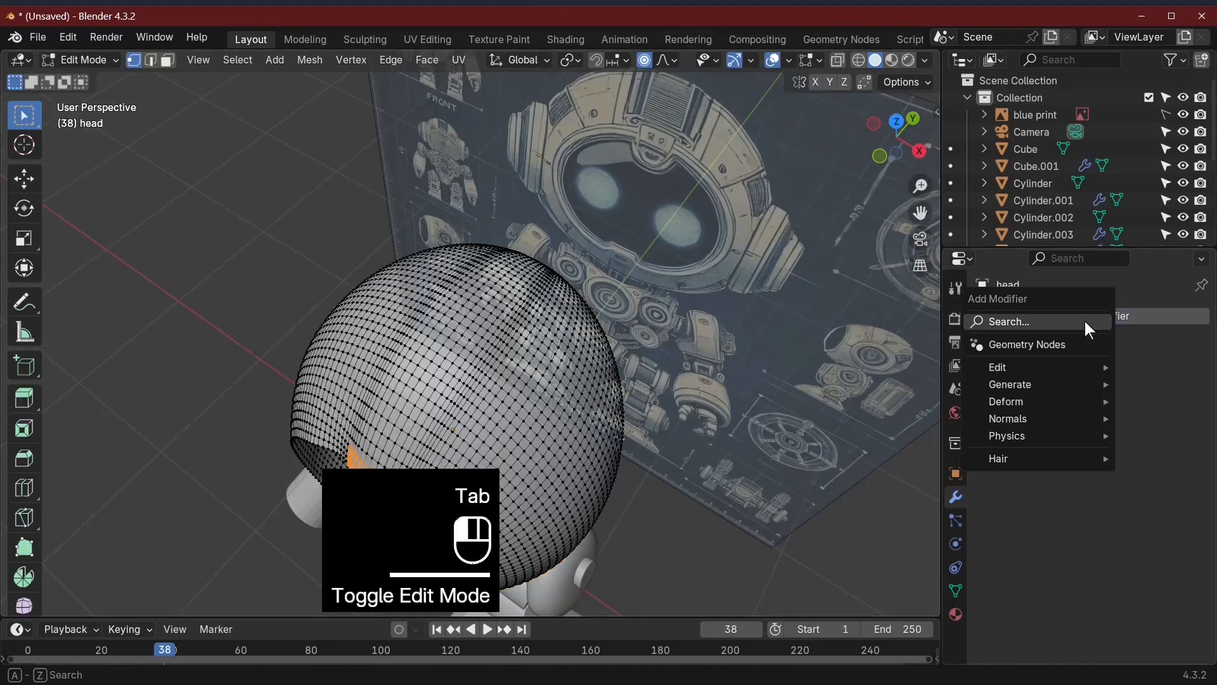
{"action": "left_click", "coordinate": [1026, 322]}
{"action": "type", "text": "m"}
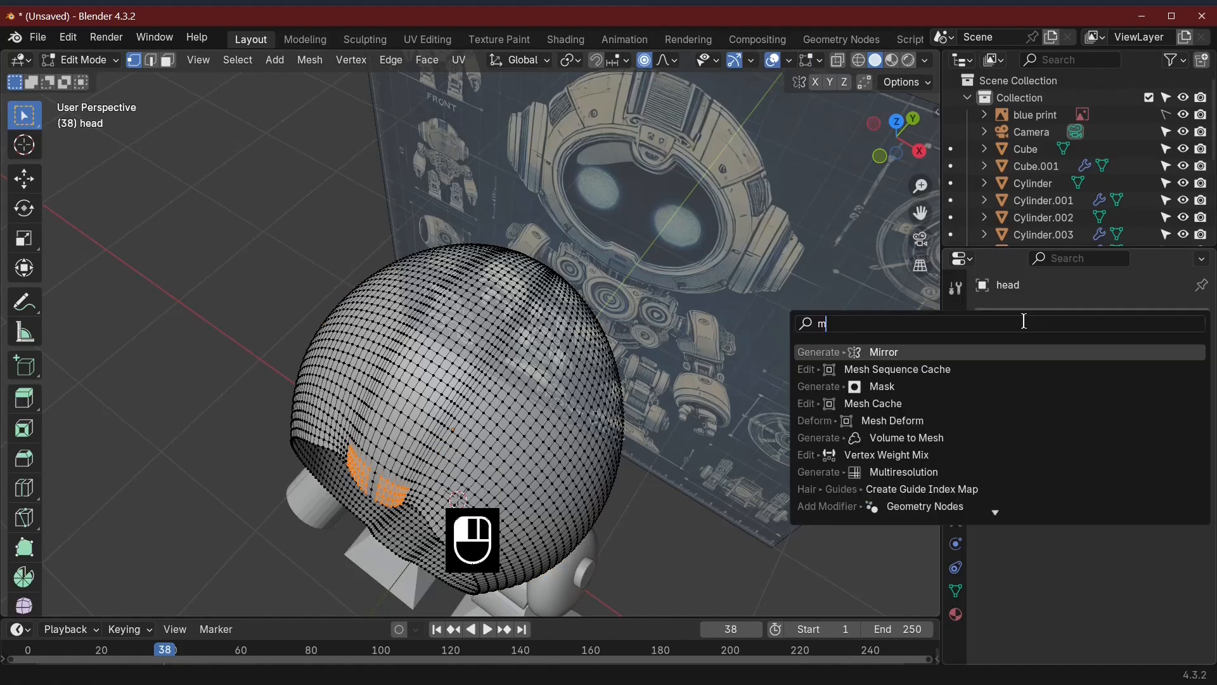
{"action": "left_click", "coordinate": [928, 355]}
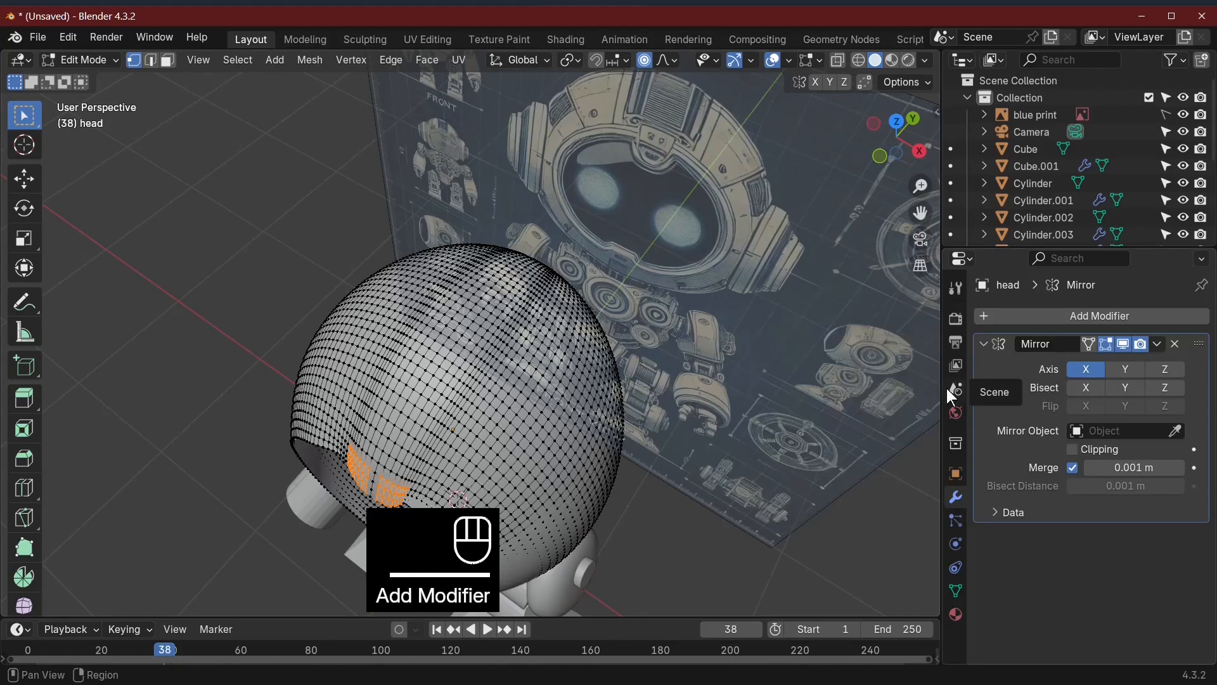
{"action": "left_click", "coordinate": [1122, 431]}
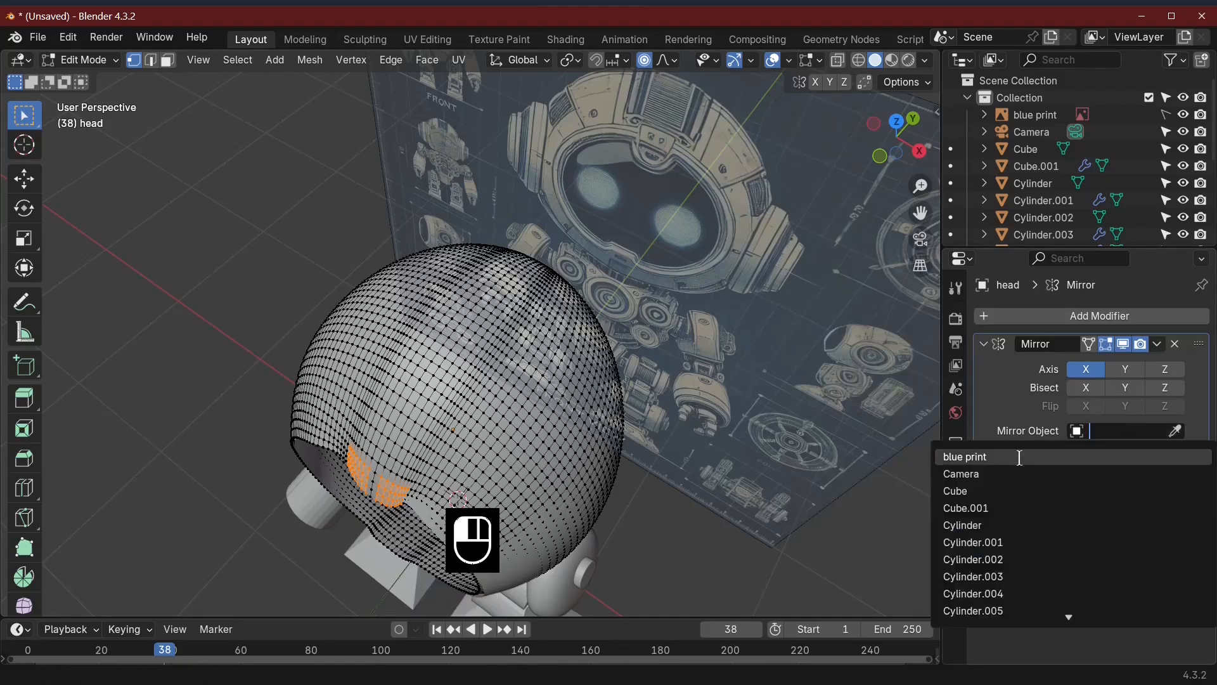
{"action": "type", "text": "p"}
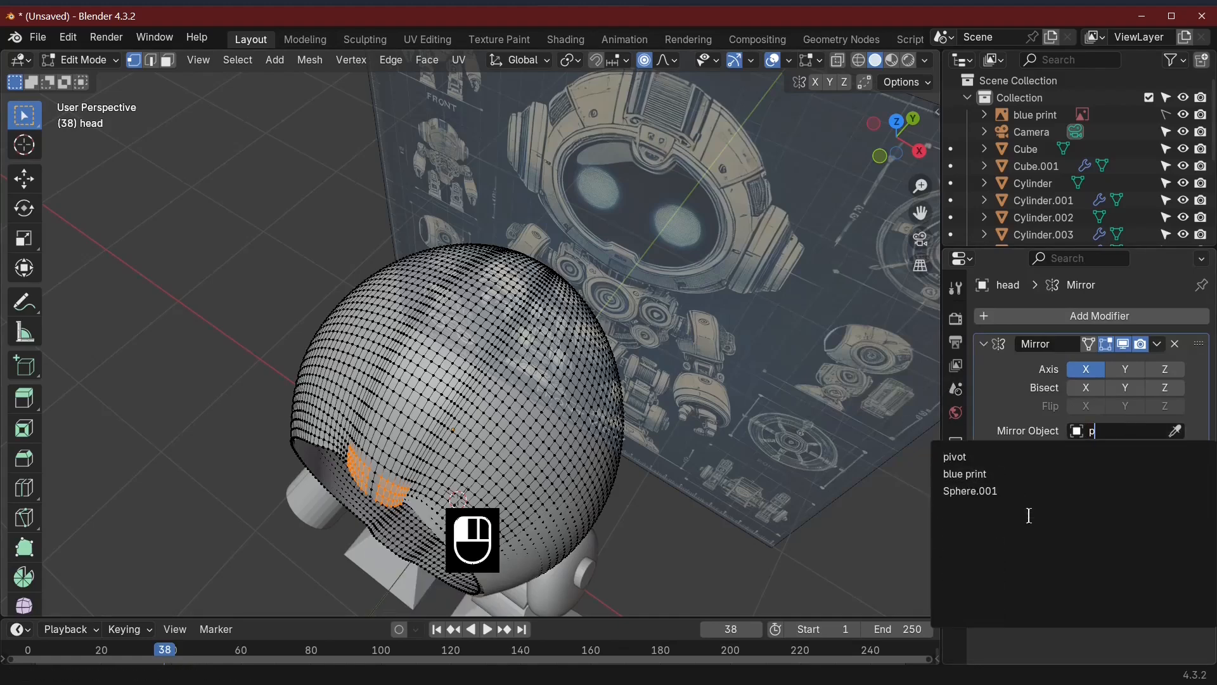
{"action": "left_click", "coordinate": [957, 457]}
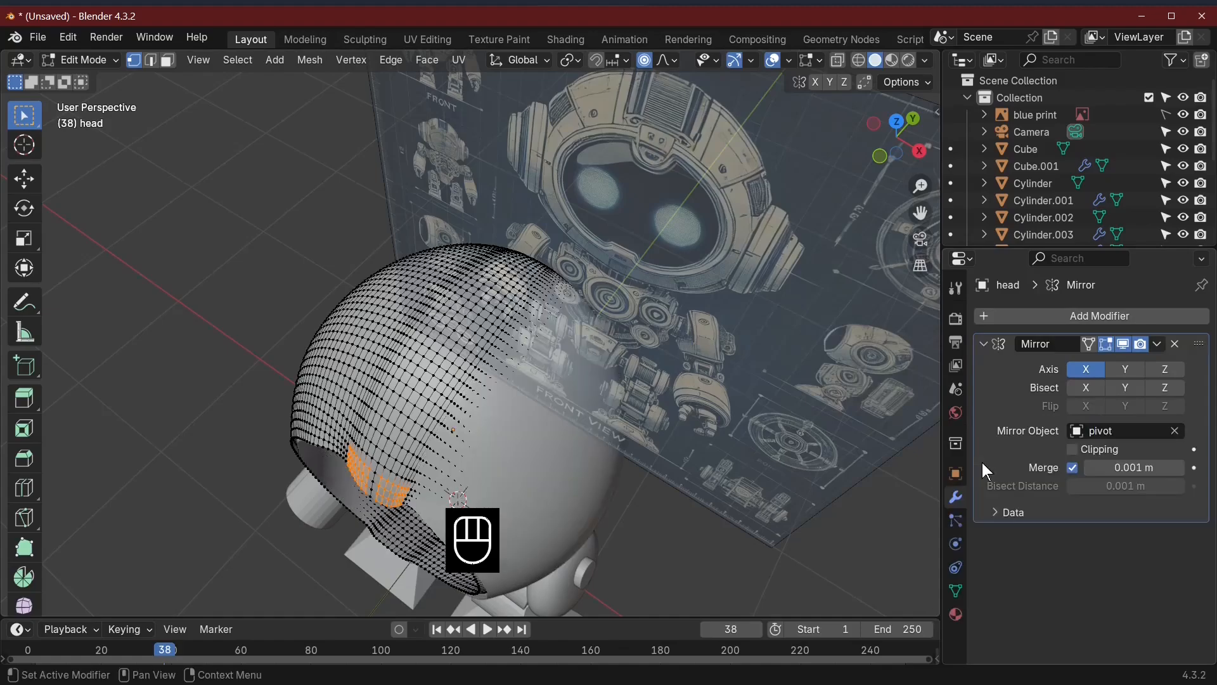
Step: Examine the mirrored head's mesh around the visor tab from several angles
{"action": "scroll", "coordinate": [606, 442], "scroll_direction": "down", "scroll_amount": 2}
{"action": "mouse_move", "coordinate": [606, 442]}
{"action": "middle_mouse_down"}
{"action": "mouse_move", "coordinate": [617, 380]}
{"action": "mouse_move", "coordinate": [543, 447]}
{"action": "mouse_move", "coordinate": [497, 447]}
{"action": "mouse_move", "coordinate": [742, 443]}
{"action": "mouse_move", "coordinate": [631, 453]}
{"action": "mouse_move", "coordinate": [615, 426]}
{"action": "mouse_move", "coordinate": [661, 381]}
{"action": "mouse_move", "coordinate": [698, 398]}
{"action": "mouse_move", "coordinate": [627, 442]}
{"action": "middle_mouse_up"}
{"action": "scroll", "coordinate": [622, 384], "scroll_direction": "up", "scroll_amount": 4}
{"action": "key", "text": "Tab"}
{"action": "key", "text": "Tab"}
{"action": "left_click", "coordinate": [615, 426]}
{"action": "left_click", "coordinate": [152, 61]}
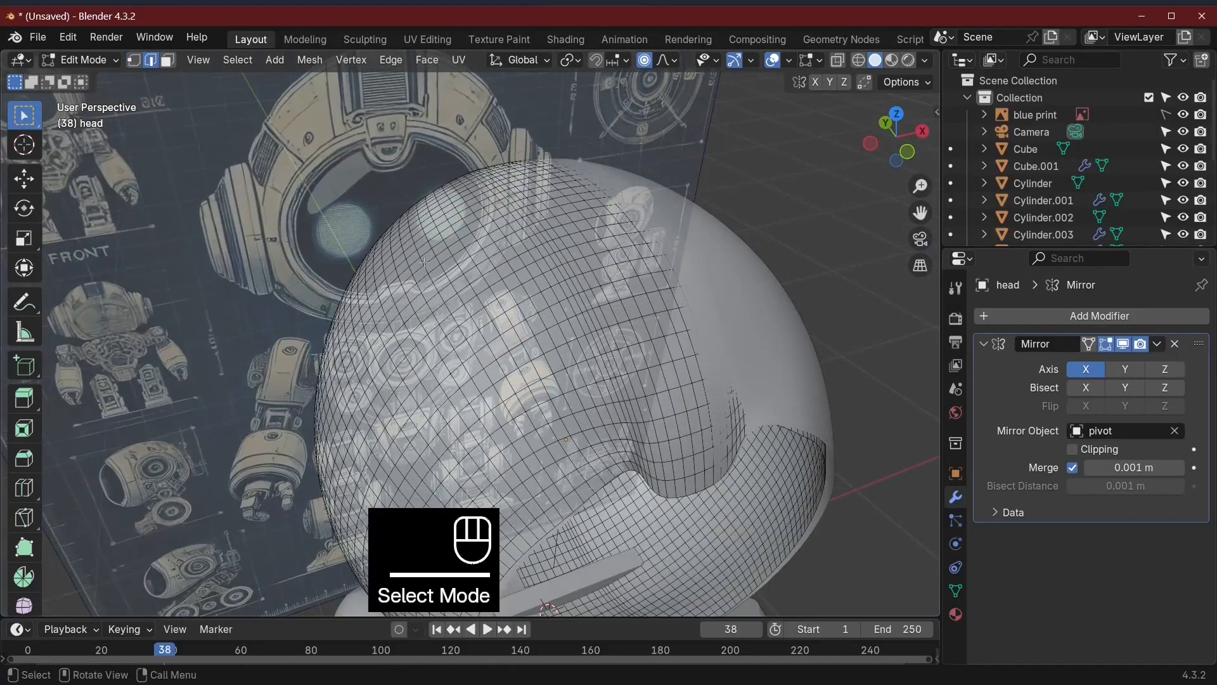
{"action": "middle_click_drag", "start_coordinate": [619, 453], "coordinate": [457, 291]}
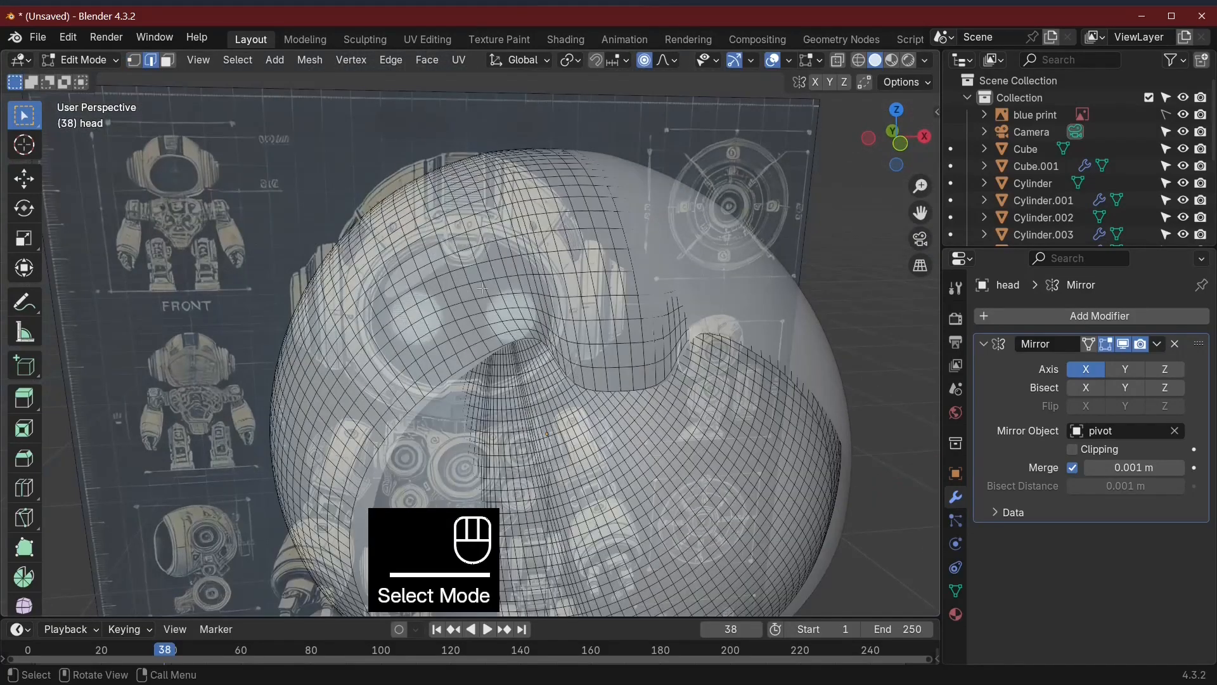
{"action": "middle_click_drag", "start_coordinate": [594, 331], "coordinate": [574, 374]}
{"action": "scroll", "coordinate": [574, 374], "scroll_direction": "up", "scroll_amount": 5}
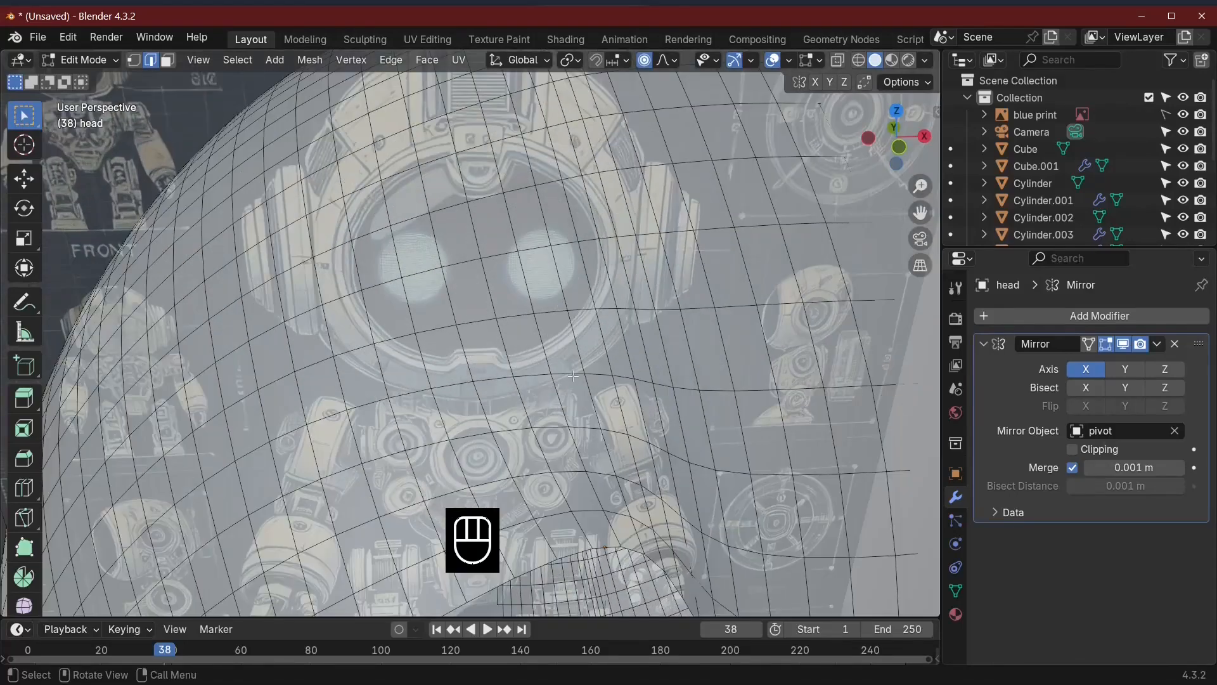
{"action": "left_click", "coordinate": [576, 391]}
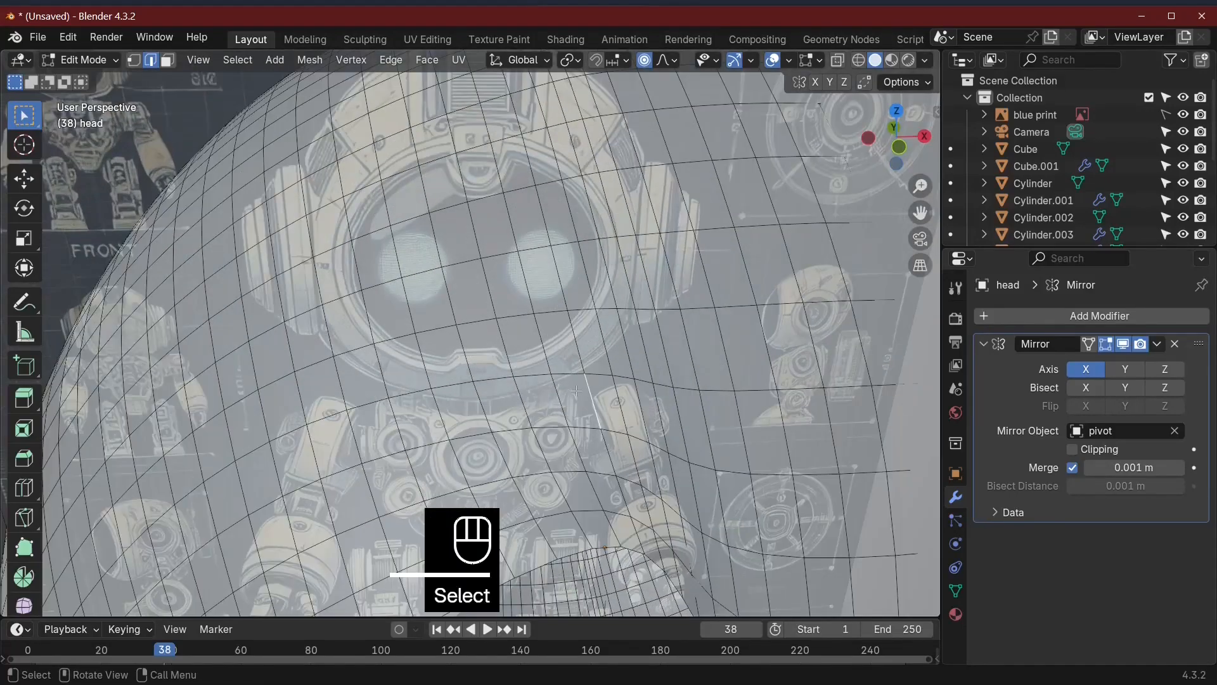
{"action": "scroll", "coordinate": [530, 382], "scroll_direction": "down", "scroll_amount": 6}
Step: Select a row of faces across the visor tab from its centre line to its upper outer corner
{"action": "key", "text": "3"}
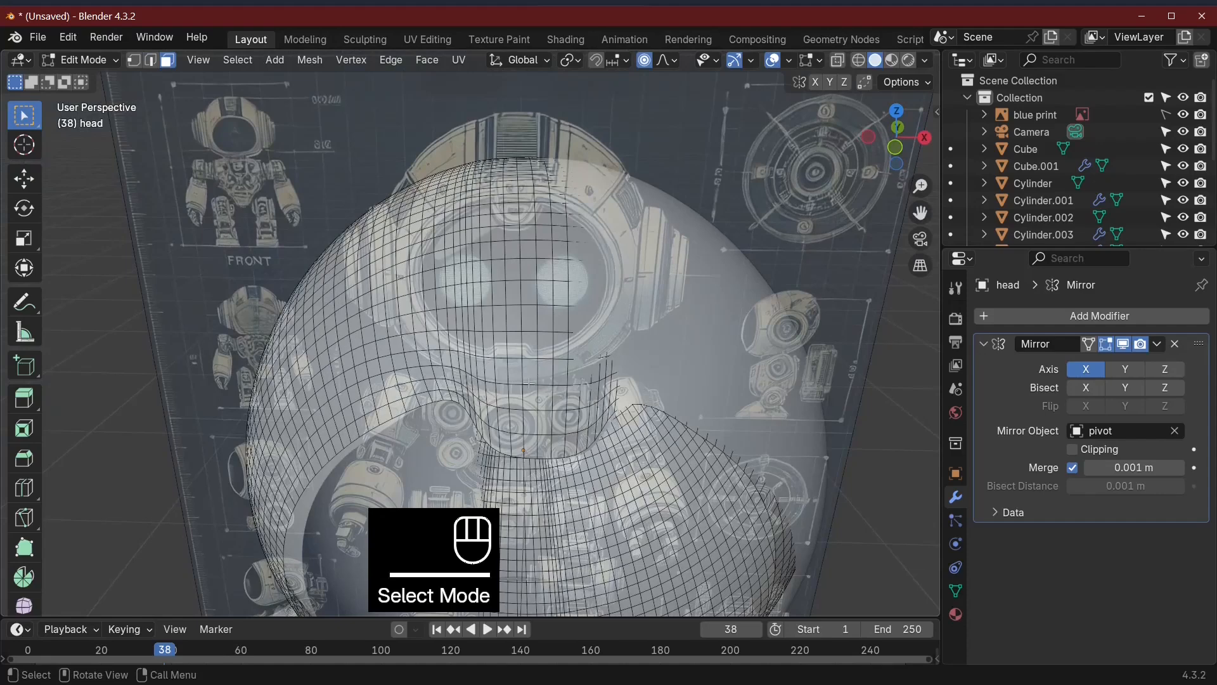
{"action": "left_click", "coordinate": [540, 402]}
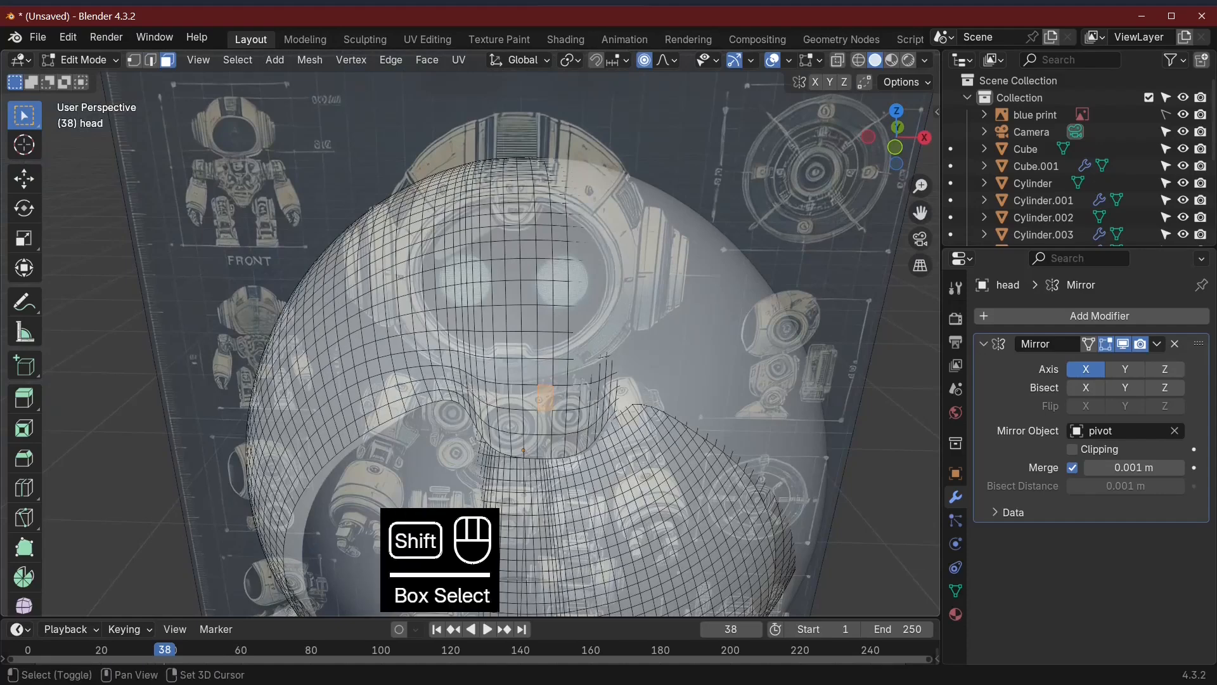
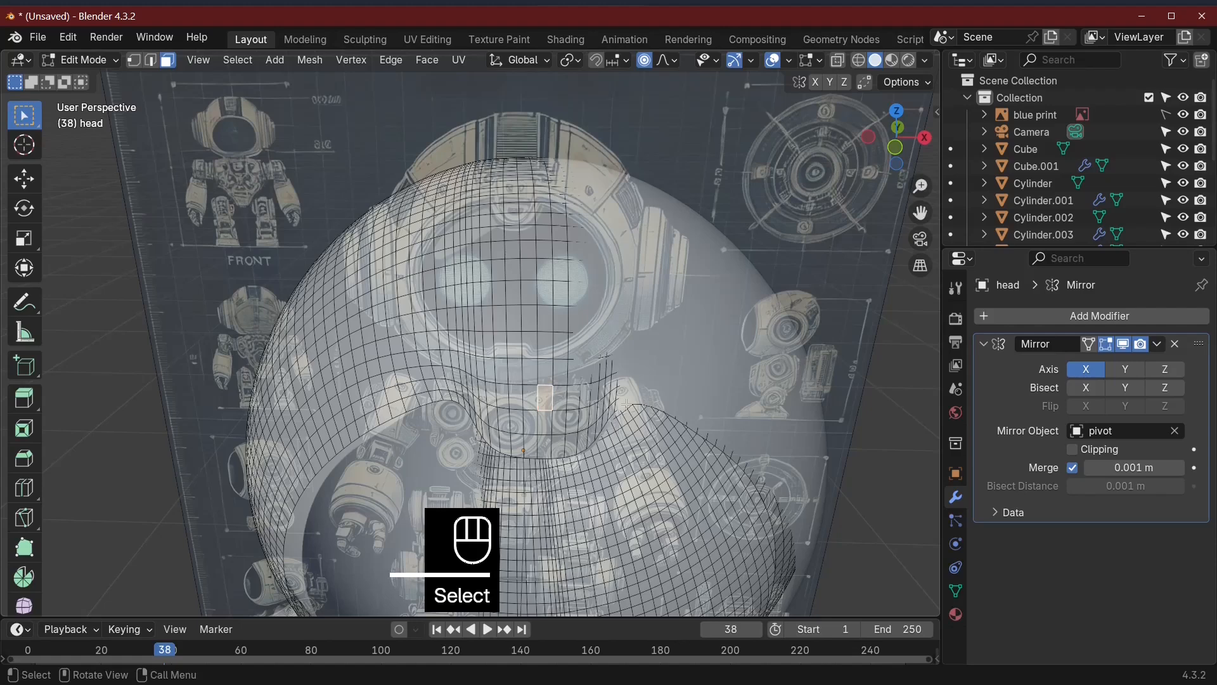
{"action": "key", "text": "KP_1"}
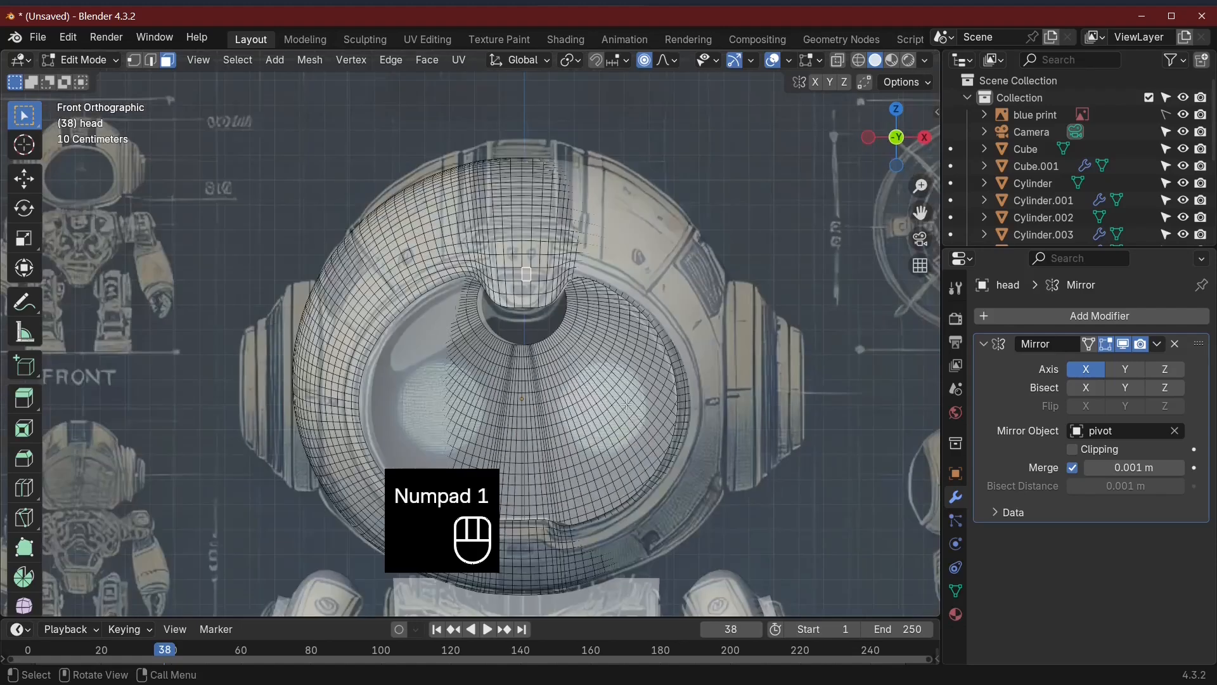
{"action": "left_click", "coordinate": [524, 274]}
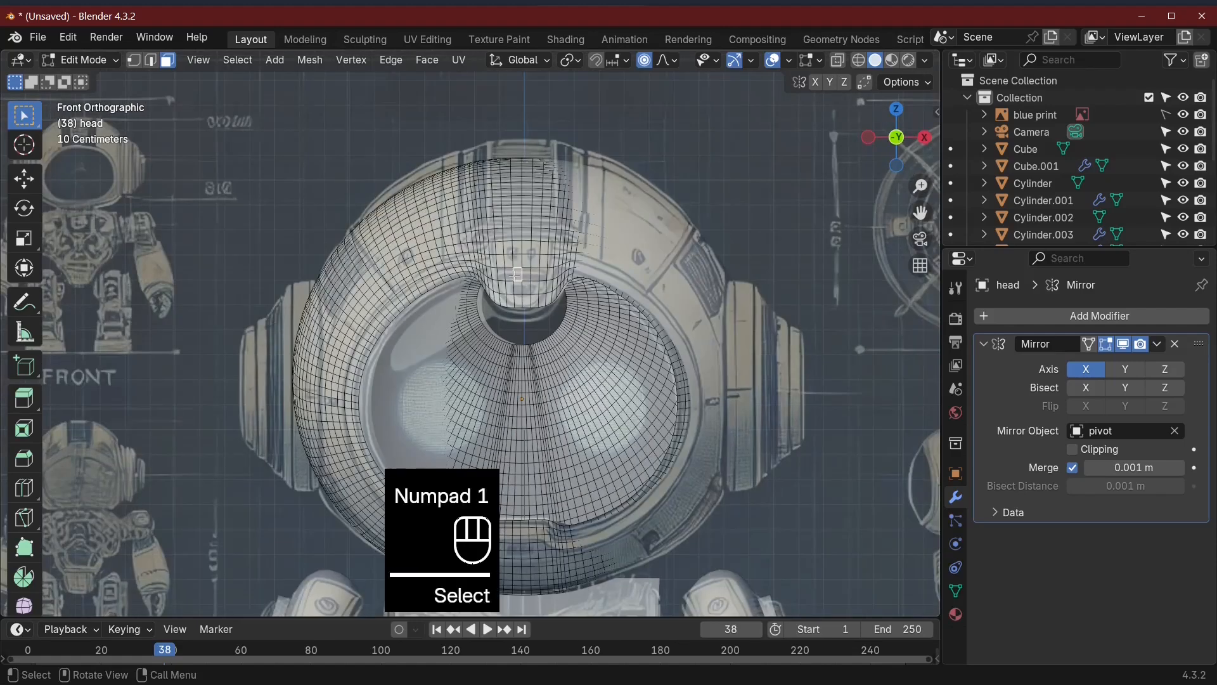
{"action": "left_click", "coordinate": [490, 248], "text": "ctrl"}
{"action": "middle_click_drag", "start_coordinate": [490, 247], "coordinate": [596, 432]}
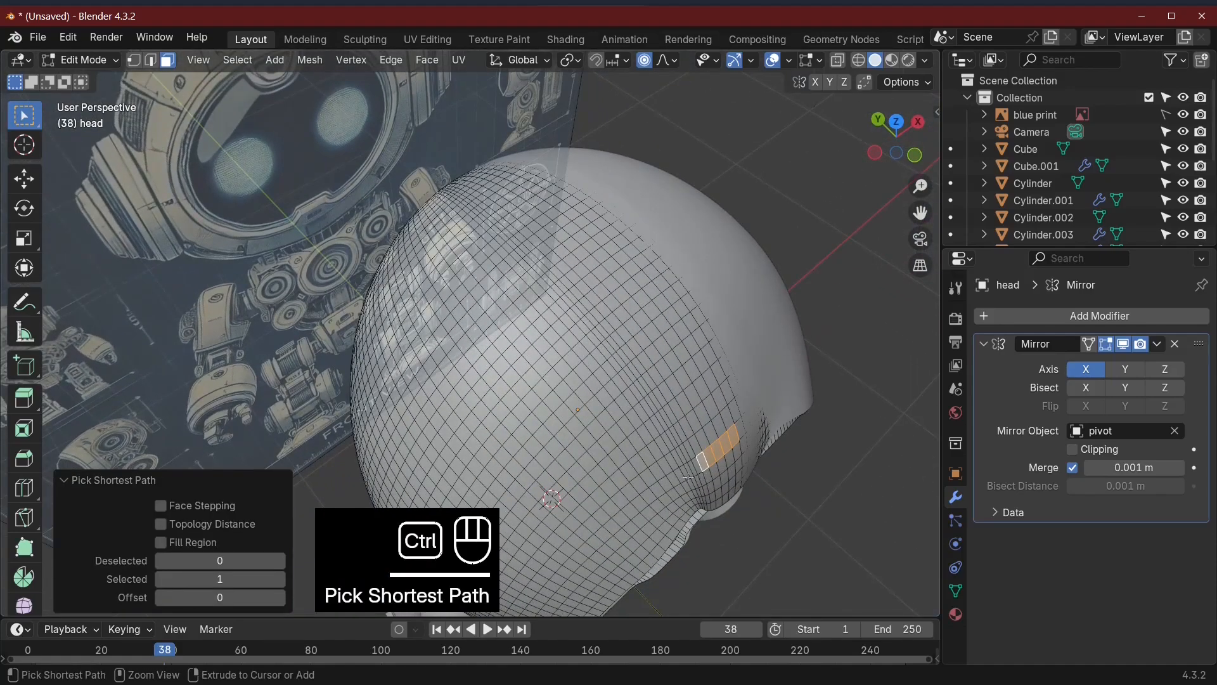
{"action": "left_click", "coordinate": [686, 475], "text": "ctrl"}
{"action": "middle_click_drag", "start_coordinate": [686, 475], "coordinate": [634, 488]}
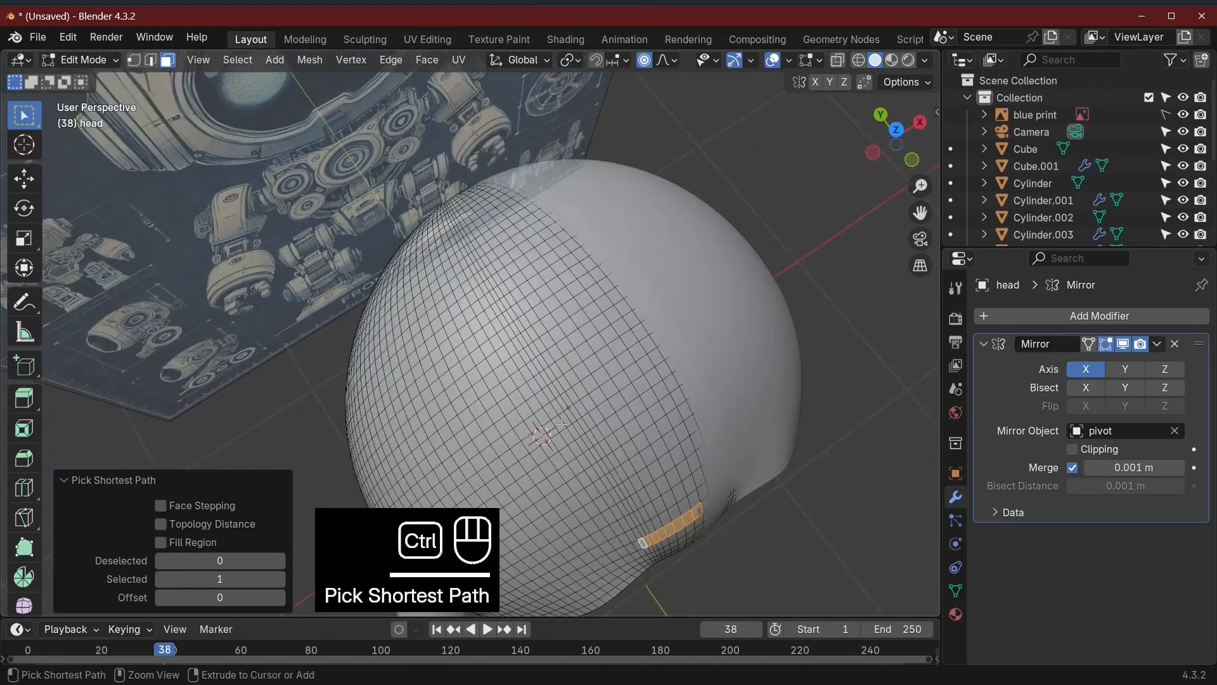
Step: Extend the face path from the tab's corner over the top of the head and toward the rear centre line
{"action": "left_click", "coordinate": [577, 314], "text": "ctrl"}
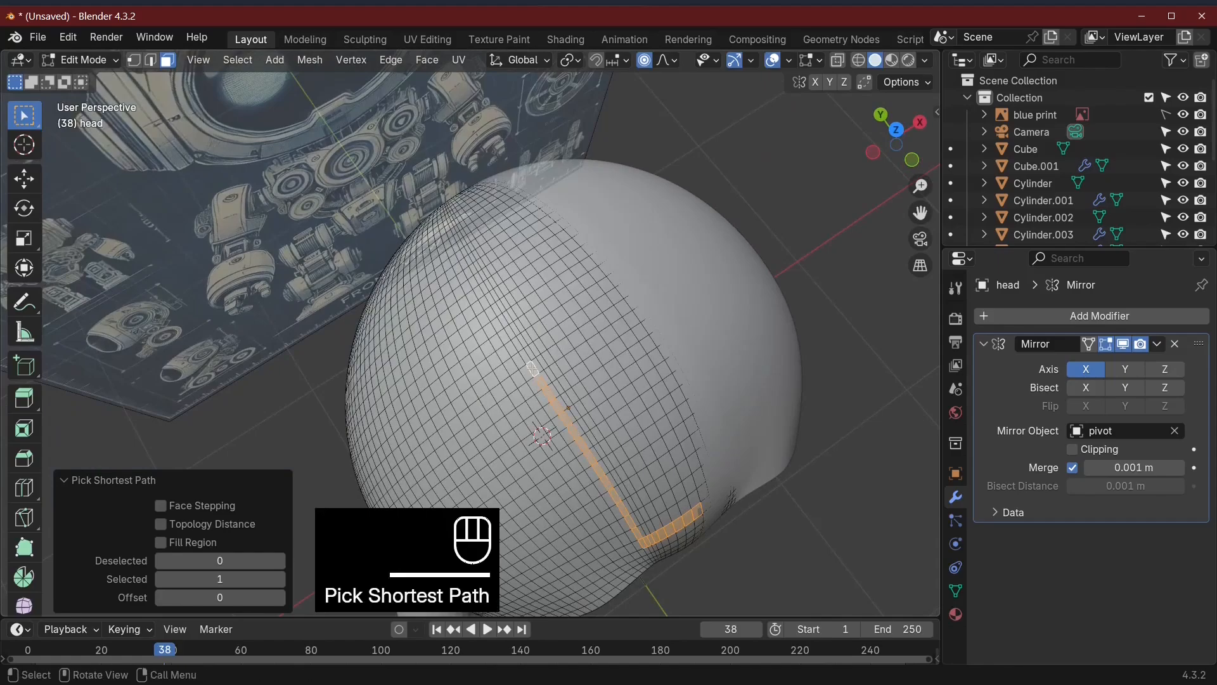
{"action": "middle_click_drag", "start_coordinate": [577, 314], "coordinate": [562, 184]}
{"action": "scroll", "coordinate": [493, 319], "scroll_direction": "up", "scroll_amount": 3}
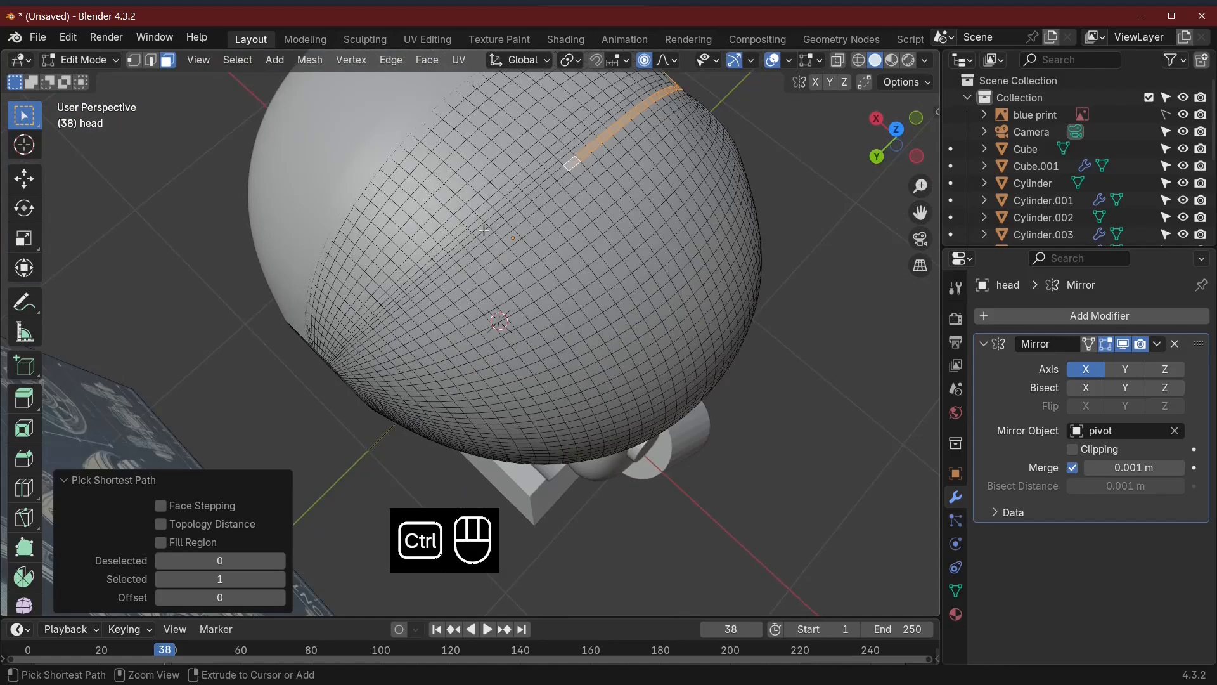
{"action": "left_click", "coordinate": [451, 263], "text": "ctrl"}
{"action": "middle_click_drag", "start_coordinate": [450, 263], "coordinate": [233, 216]}
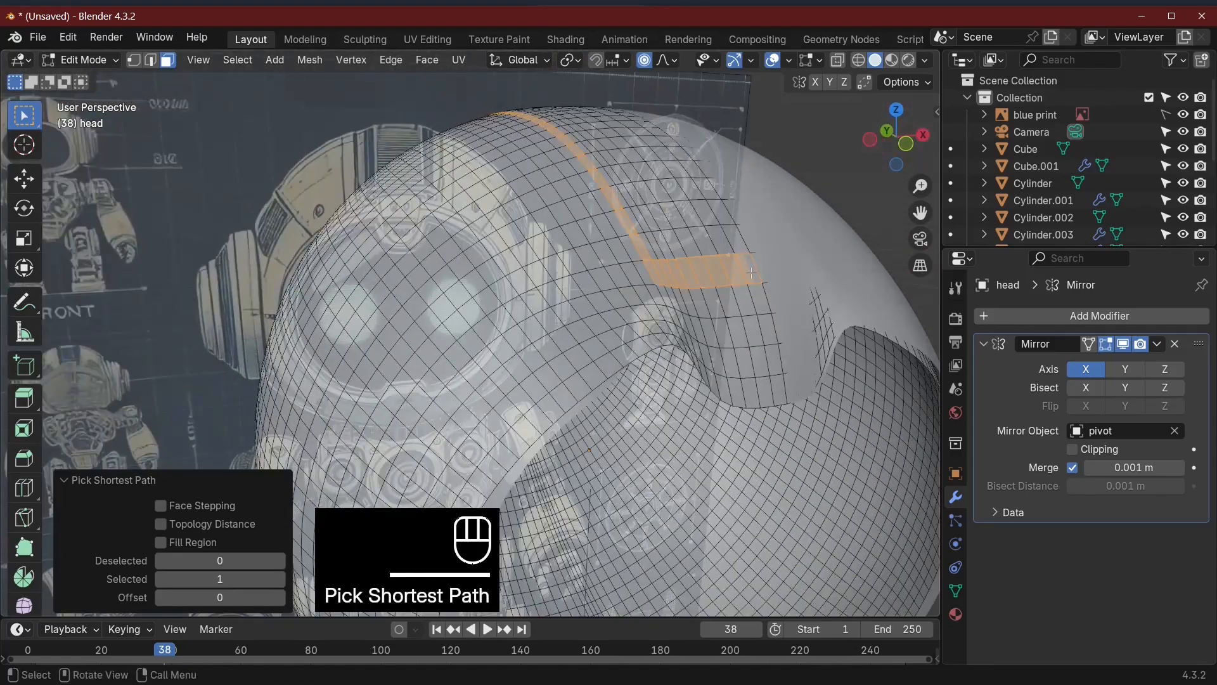
Step: Extrude the selected face strip outward along its normals and check the raised band from the rear
{"action": "right_click", "coordinate": [710, 284]}
{"action": "left_click", "coordinate": [698, 343]}
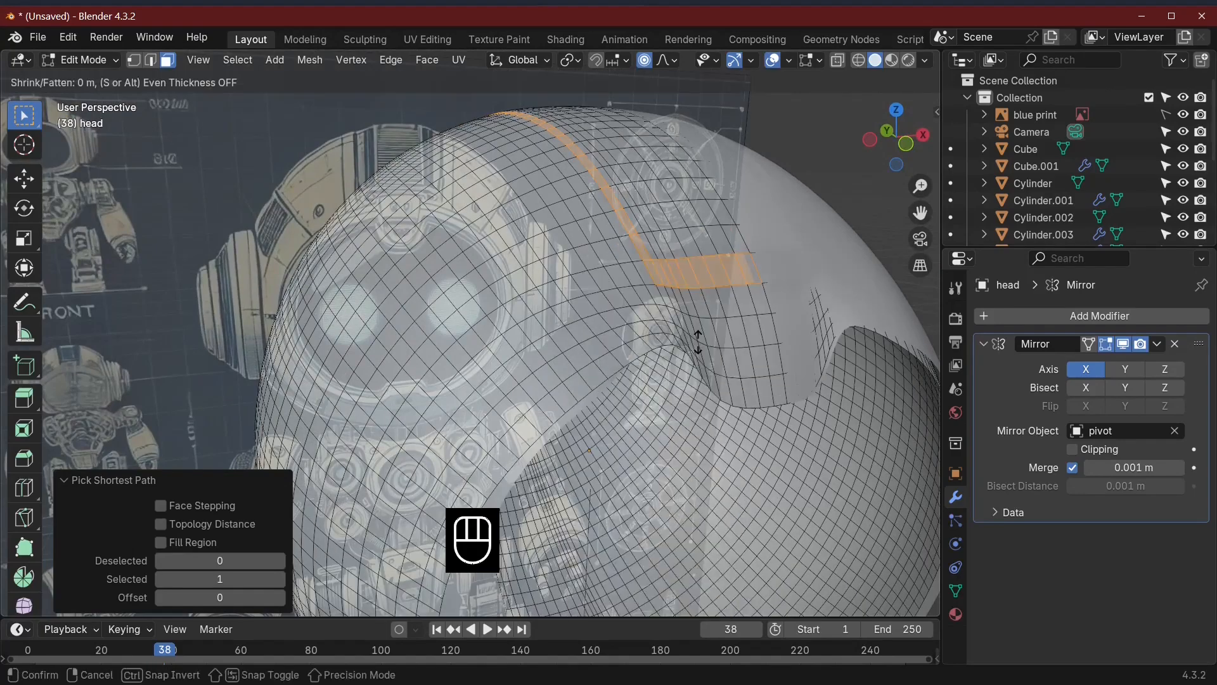
{"action": "left_click", "coordinate": [700, 338]}
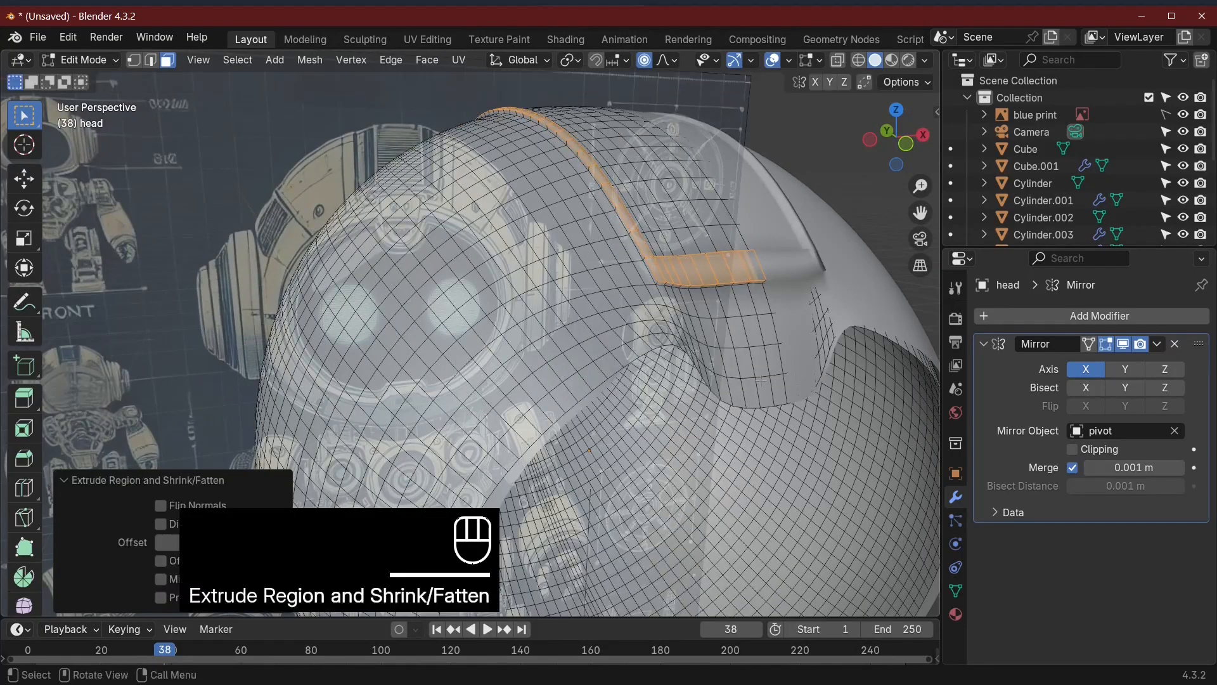
{"action": "middle_click_drag", "start_coordinate": [700, 338], "coordinate": [347, 514]}
{"action": "key", "text": "Tab"}
{"action": "key", "text": "Tab"}
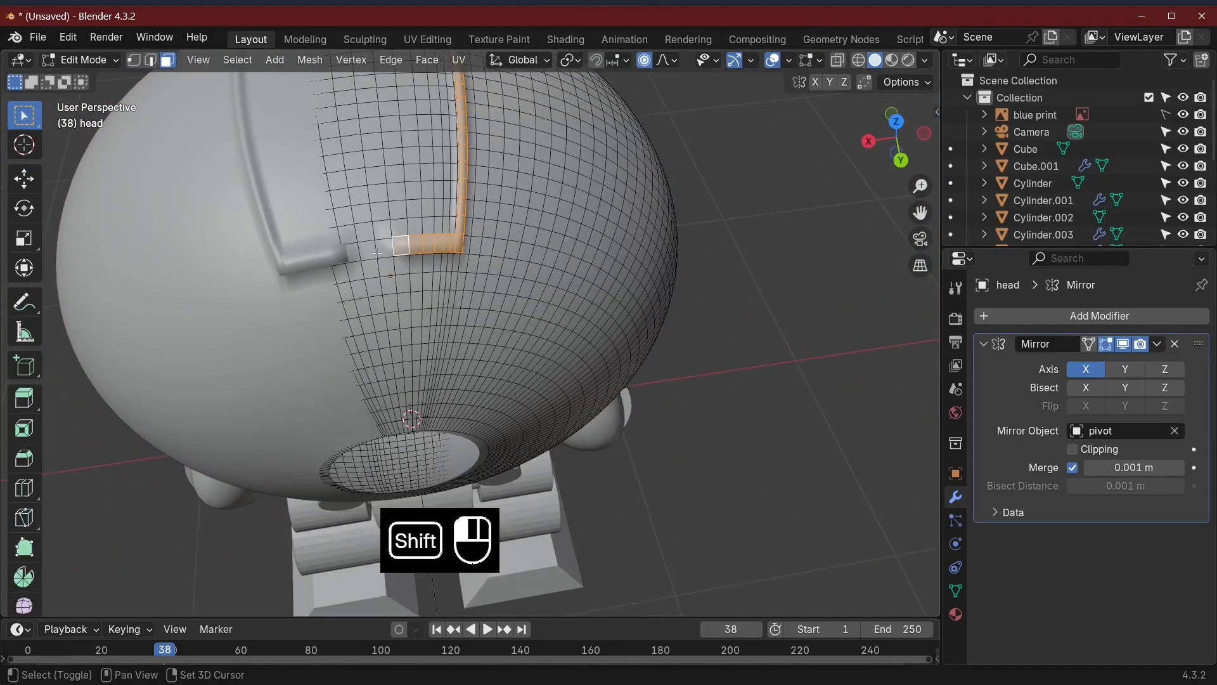
Step: Try extruding the strip again with the missing rear centre faces added, and undo both extrusions
{"action": "left_click", "coordinate": [373, 254], "text": "shift"}
{"action": "middle_click_drag", "start_coordinate": [371, 256], "coordinate": [454, 224]}
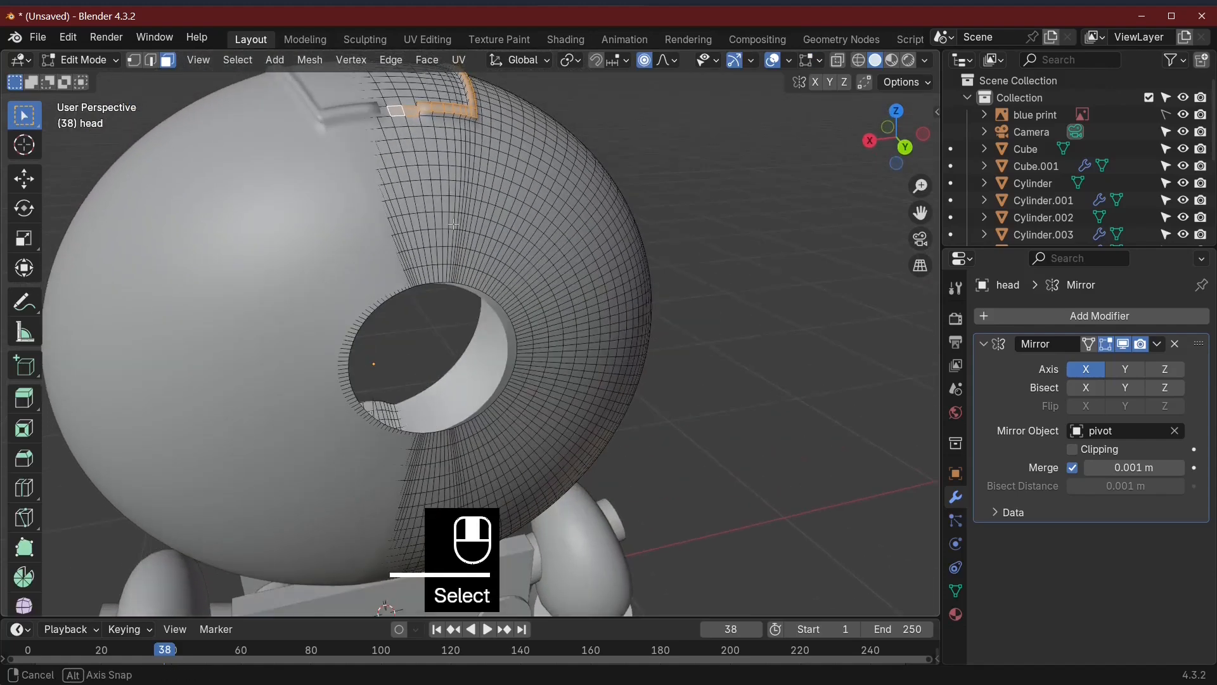
{"action": "right_click", "coordinate": [411, 113]}
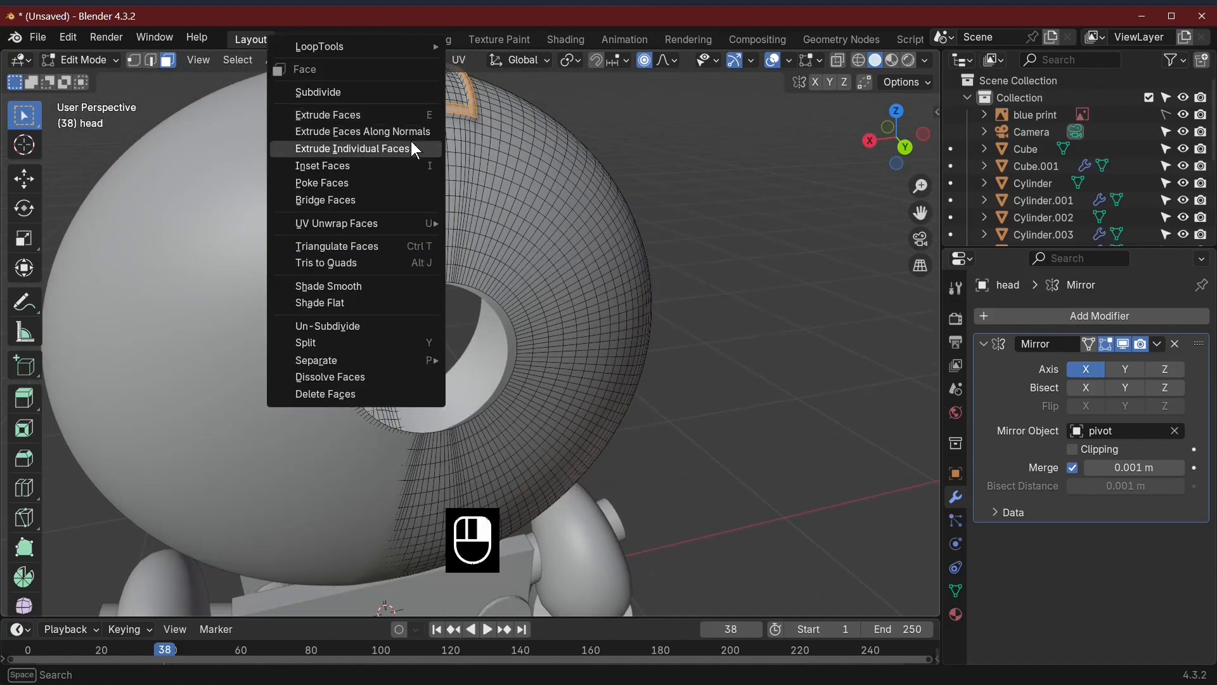
{"action": "left_click", "coordinate": [409, 132]}
{"action": "left_click", "coordinate": [426, 139]}
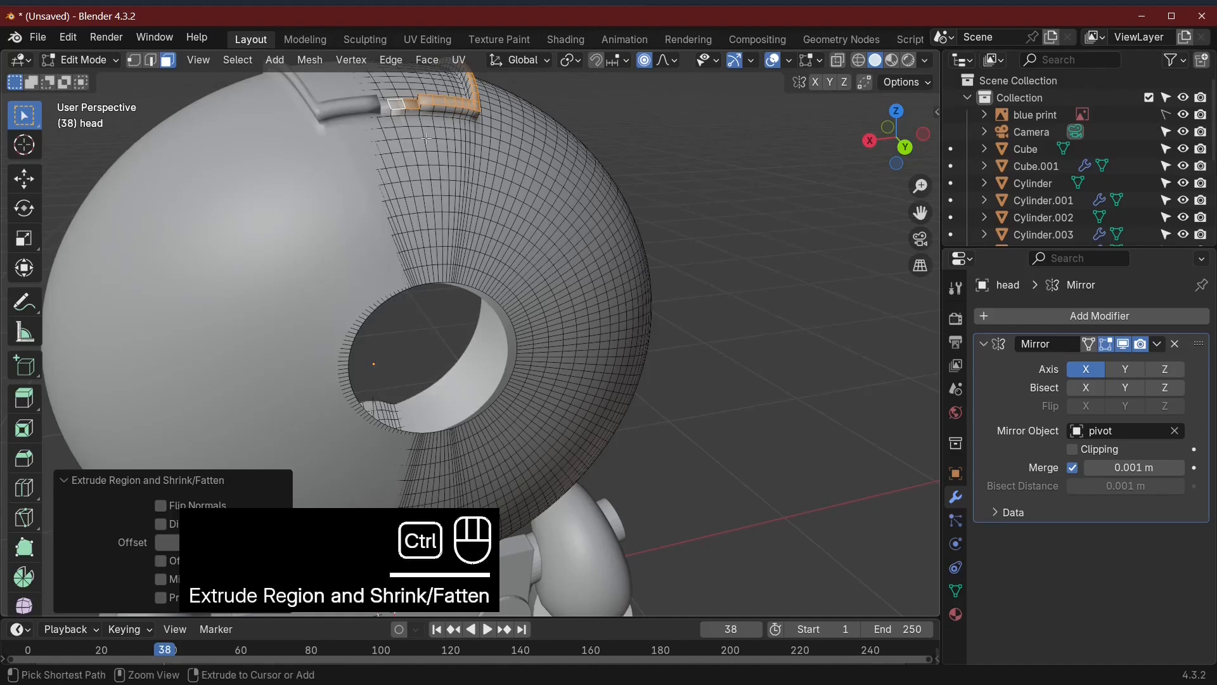
{"action": "key", "text": "ctrl+z"}
{"action": "key", "text": "ctrl+z"}
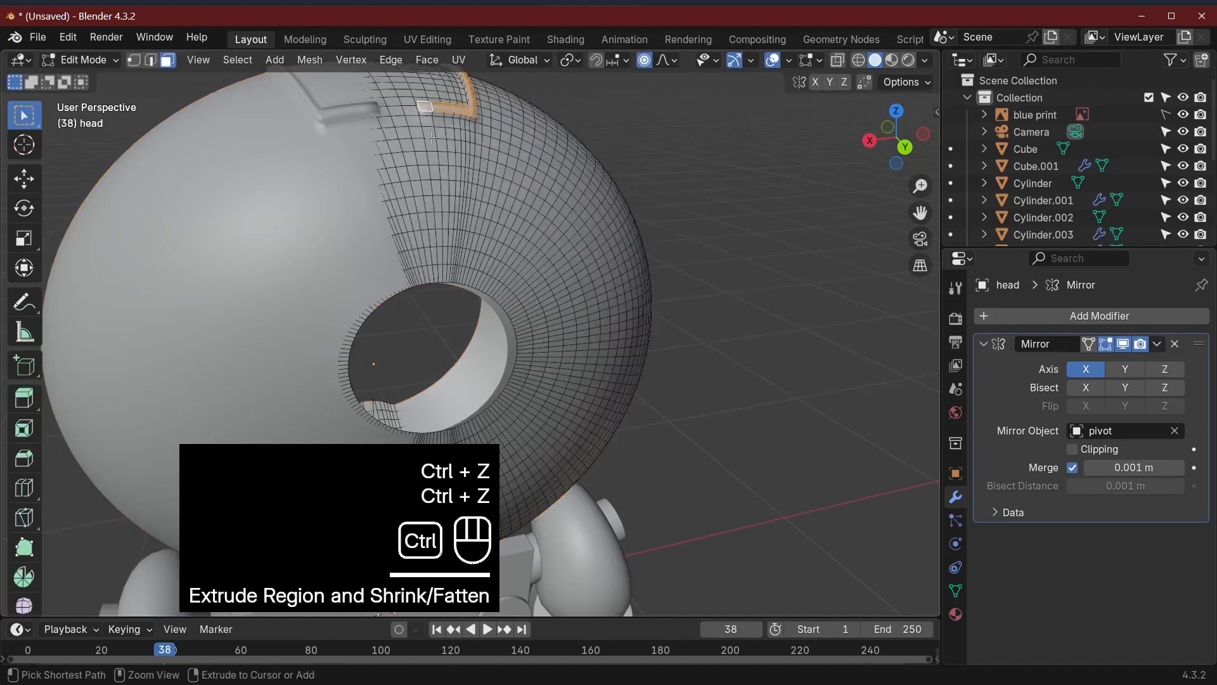
Step: Add the missing rear centre faces to the strip selection and extrude it along its normals by about 0.015 m
{"action": "left_click", "coordinate": [409, 111], "text": "shift"}
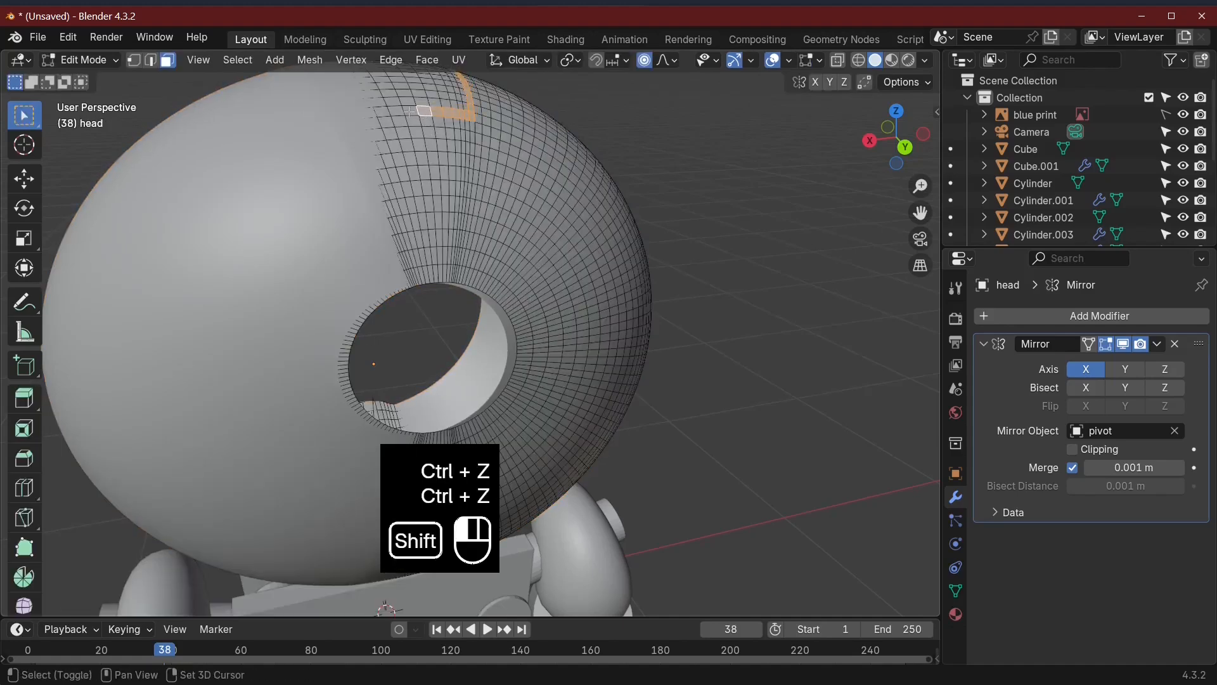
{"action": "left_click", "coordinate": [400, 112], "text": "shift"}
{"action": "key", "text": "alt+e"}
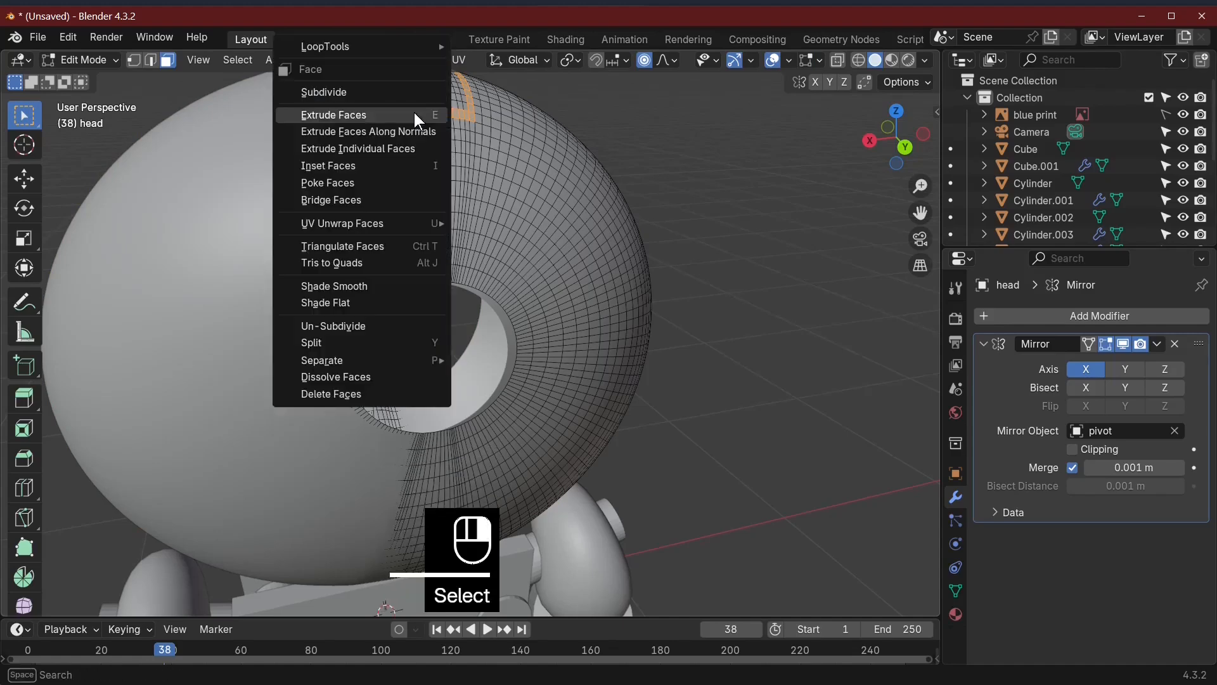
{"action": "left_click", "coordinate": [410, 132]}
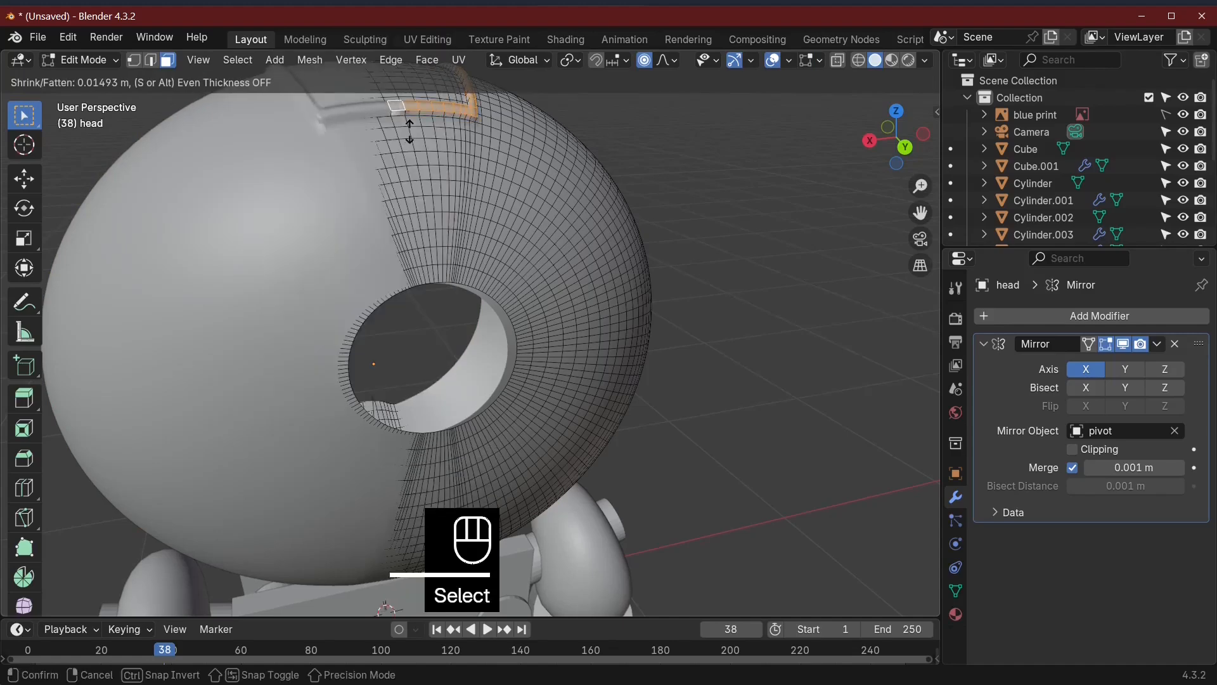
{"action": "left_click", "coordinate": [409, 132]}
{"action": "key", "text": "Tab"}
{"action": "middle_click_drag", "start_coordinate": [410, 132], "coordinate": [699, 227]}
{"action": "key", "text": "Tab"}
{"action": "key", "text": "Tab"}
{"action": "left_click", "coordinate": [144, 329]}
{"action": "key", "text": "Tab"}
{"action": "key", "text": "Tab"}
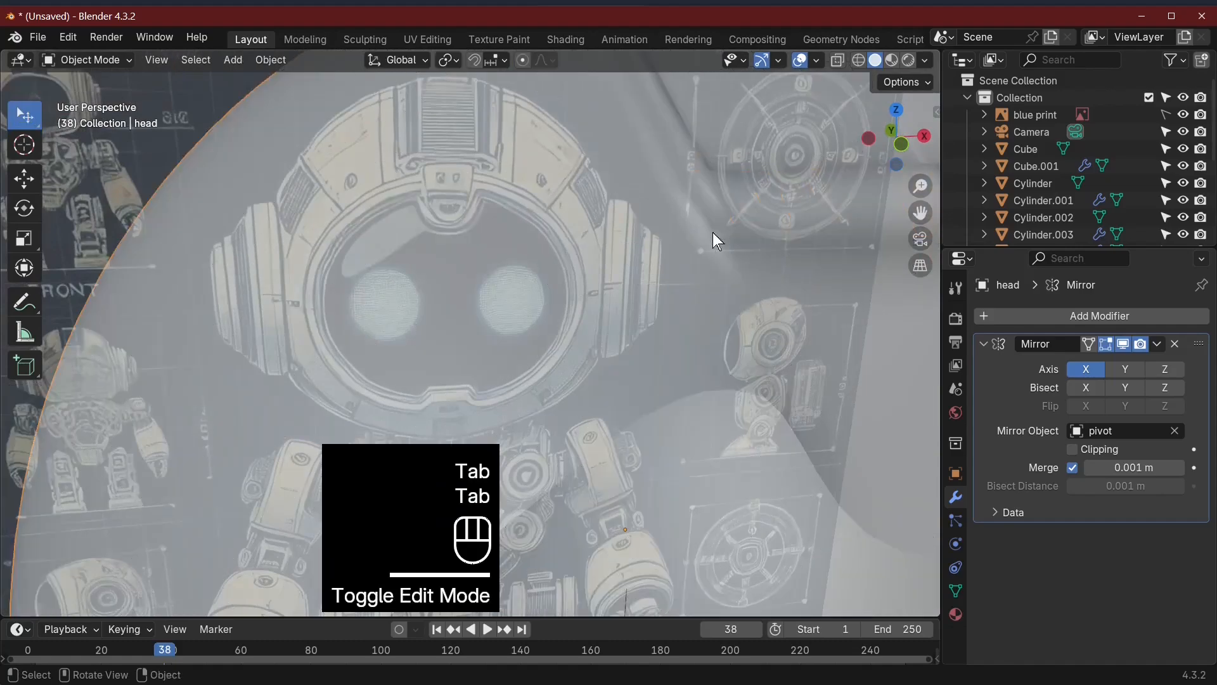
Step: Add two edge loops around the side walls of the raised strip and slide them to a factor of 1
{"action": "key", "text": "Tab"}
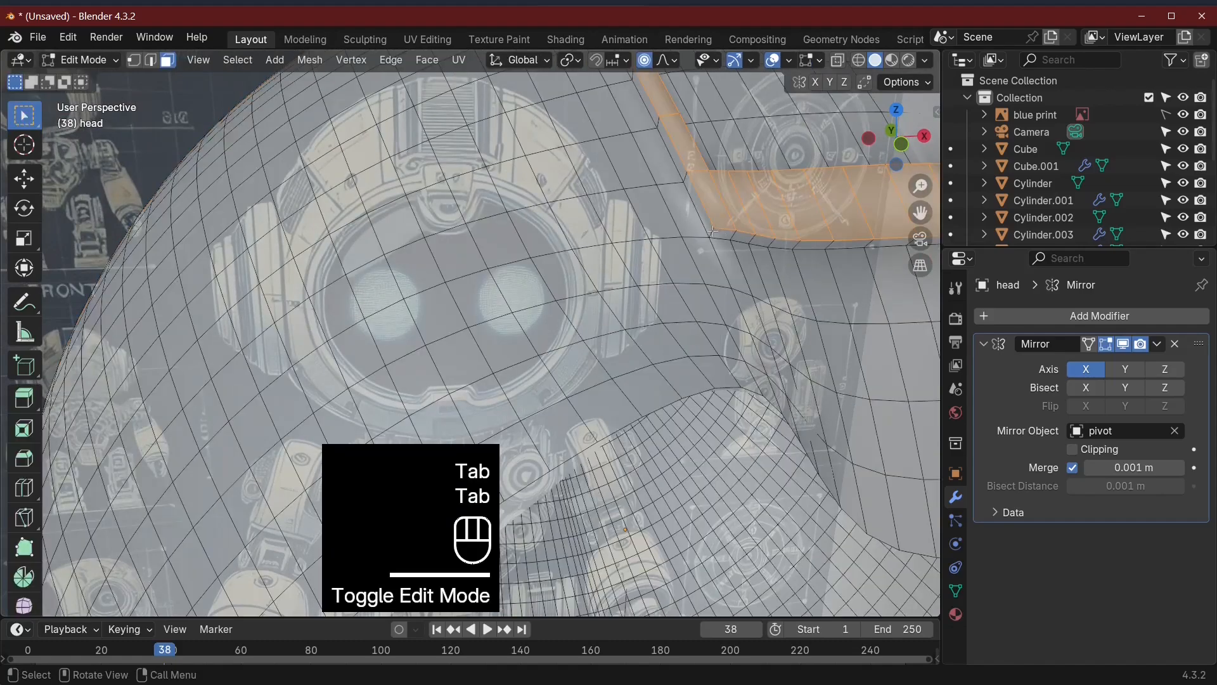
{"action": "left_click", "coordinate": [713, 232]}
{"action": "key", "text": "ctrl+r"}
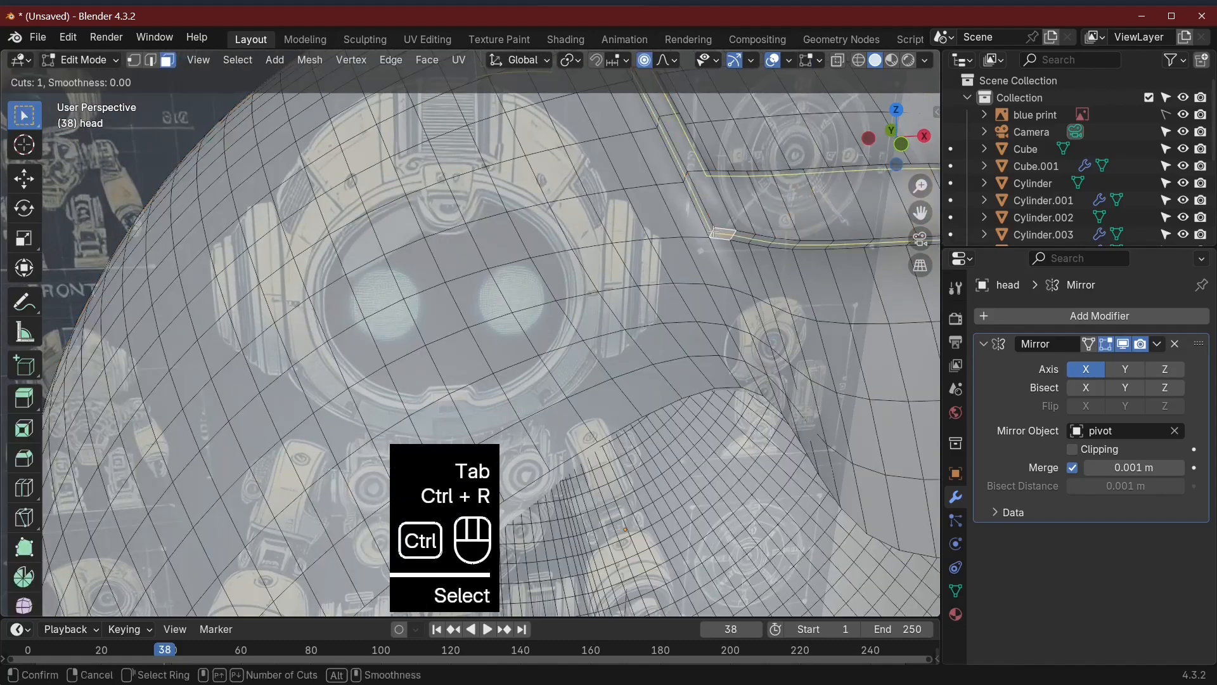
{"action": "scroll", "coordinate": [712, 232], "scroll_direction": "up", "scroll_amount": 1}
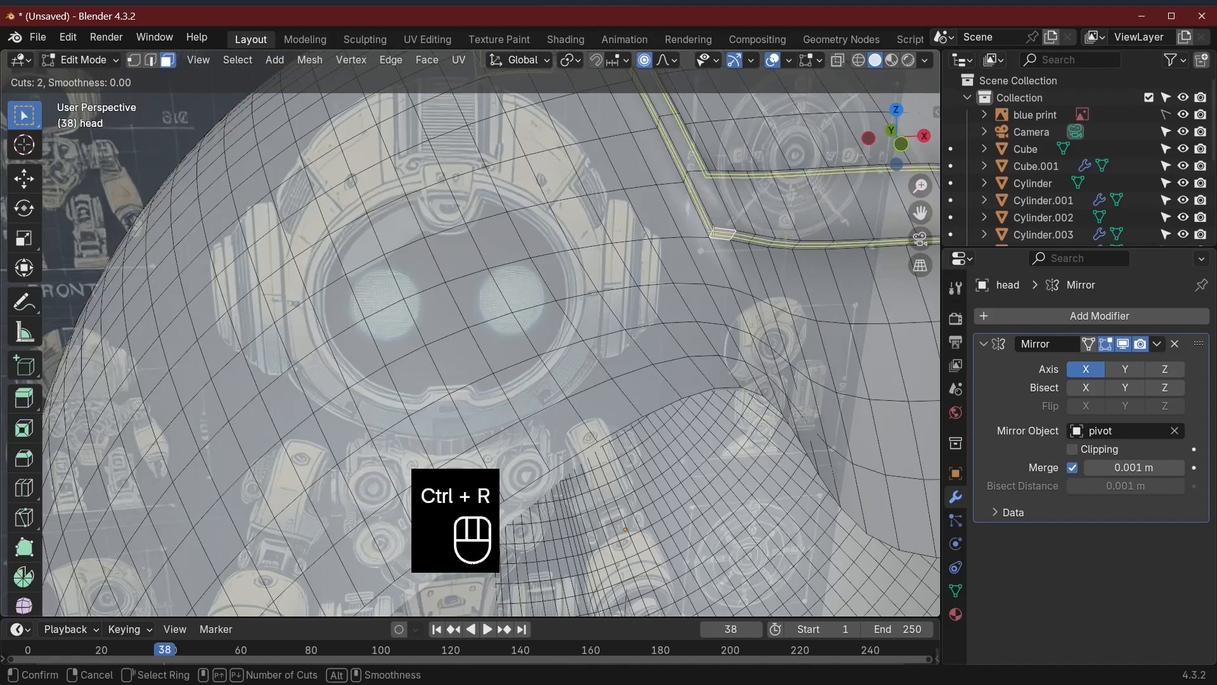
{"action": "left_click", "coordinate": [713, 232]}
{"action": "key", "text": "Tab"}
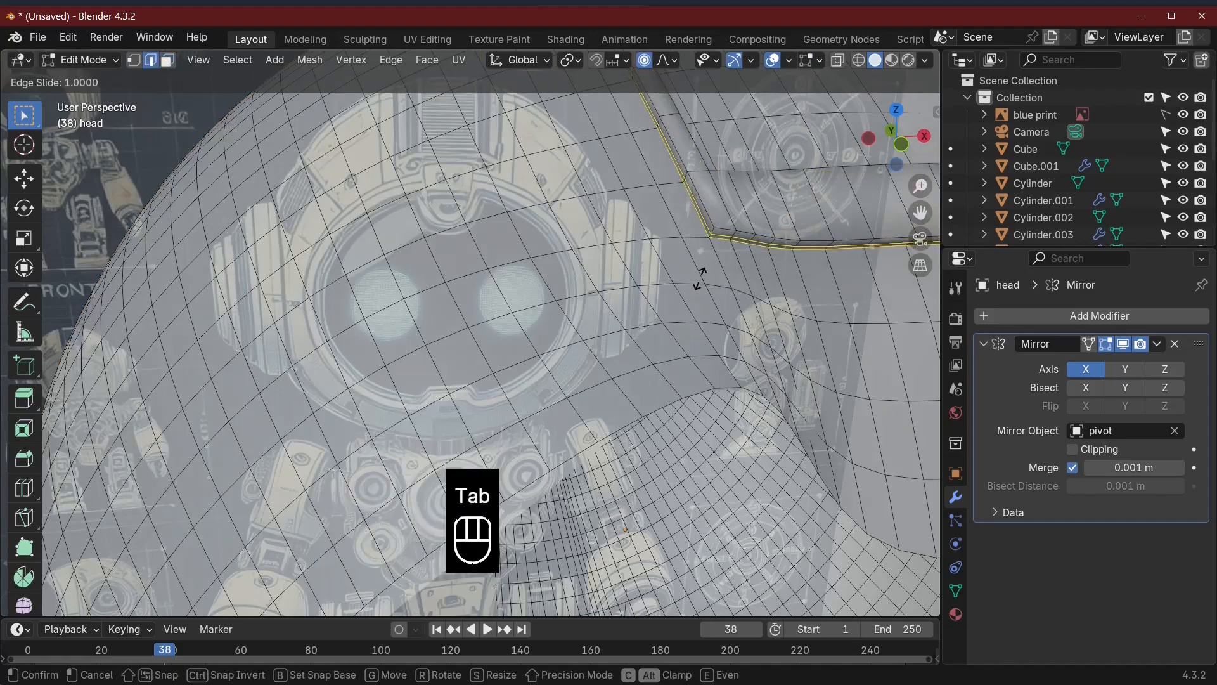
{"action": "left_click", "coordinate": [700, 279]}
{"action": "key", "text": "Tab"}
{"action": "middle_click_drag", "start_coordinate": [735, 339], "coordinate": [566, 364]}
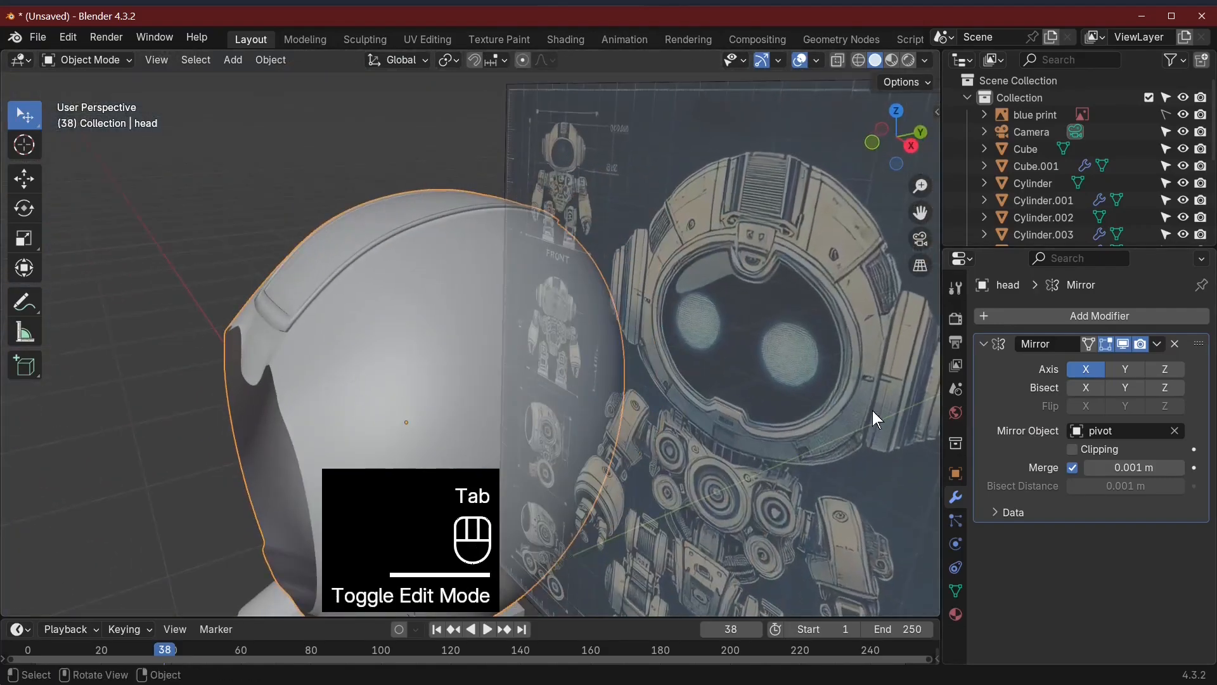
{"action": "middle_click_drag", "start_coordinate": [244, 304], "coordinate": [648, 404]}
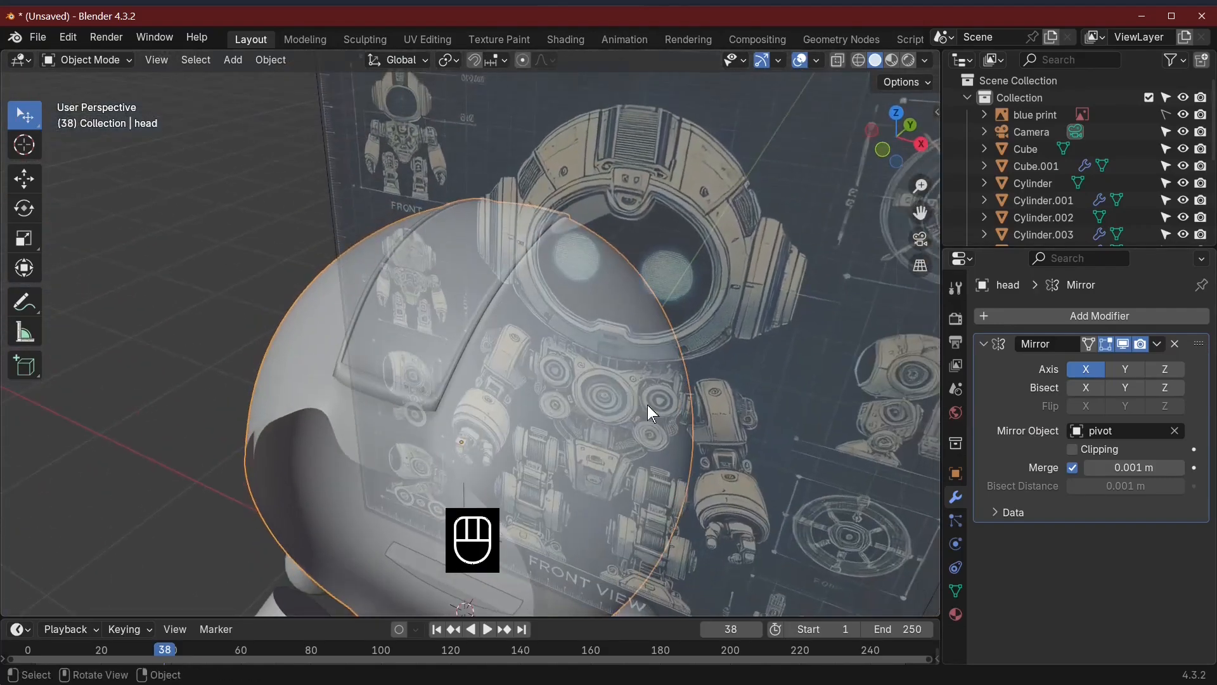
Step: Add a Subdivision Surface modifier to the head, and select a lengthwise edge on the visor tab in Edit Mode
{"action": "left_click", "coordinate": [1120, 317]}
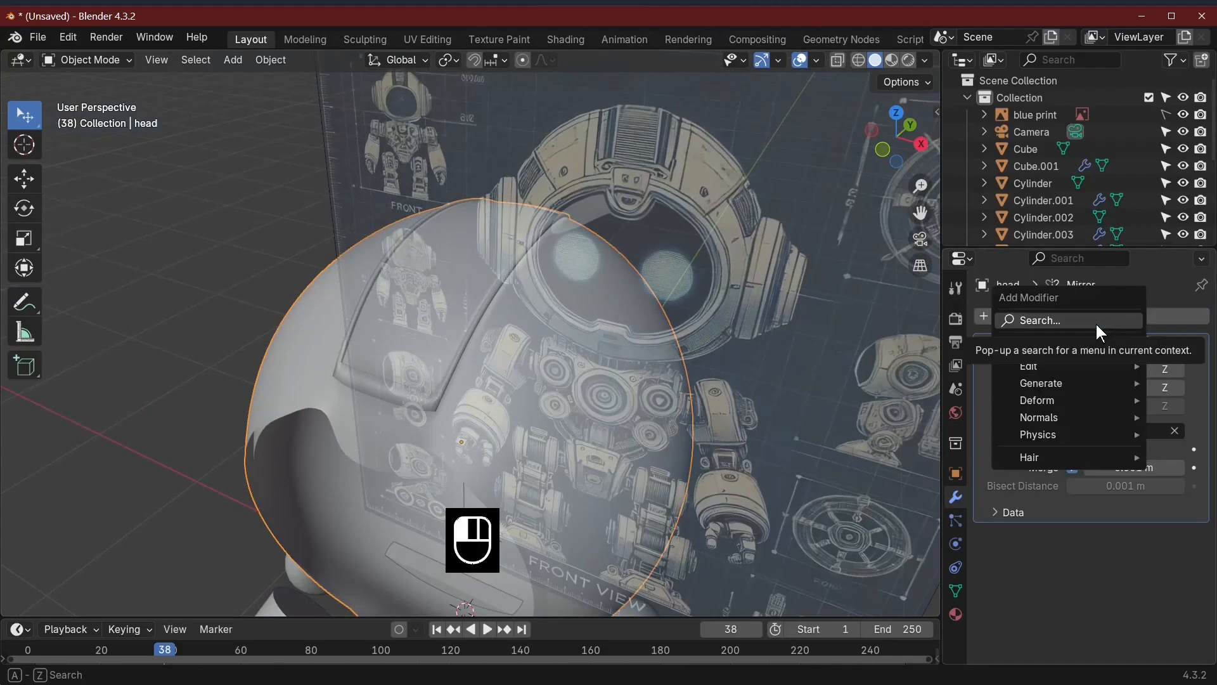
{"action": "type", "text": "s"}
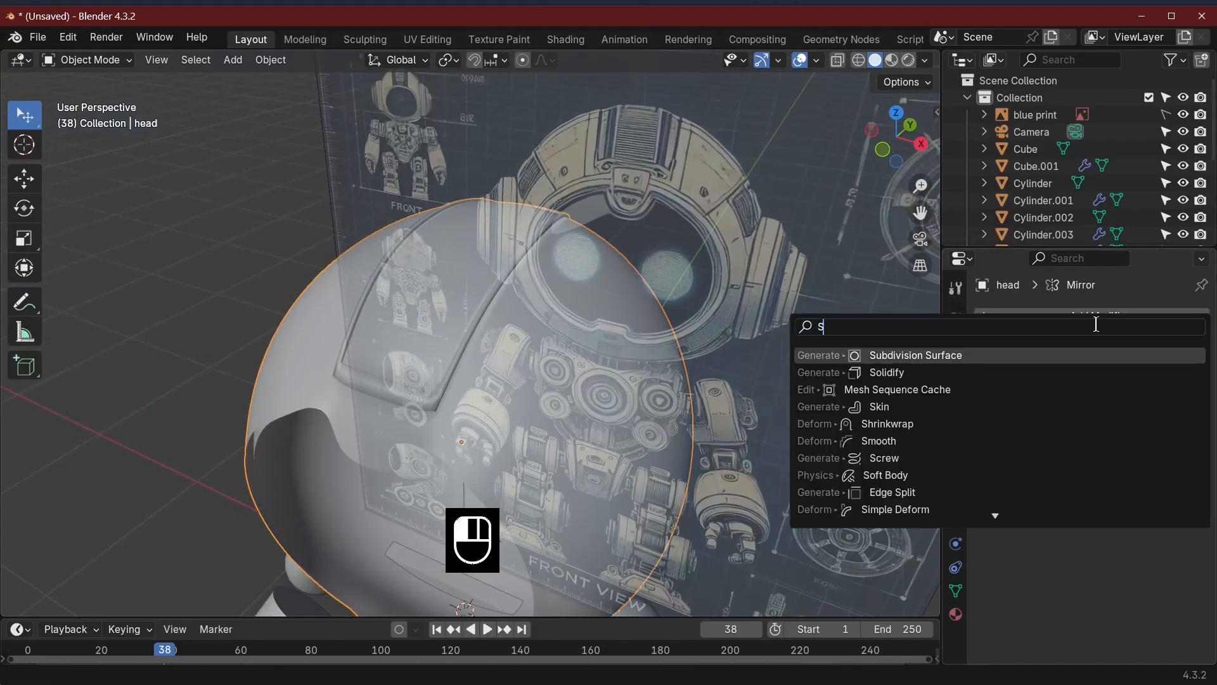
{"action": "left_click", "coordinate": [976, 357]}
{"action": "middle_click_drag", "start_coordinate": [456, 469], "coordinate": [433, 442]}
{"action": "middle_click_drag", "start_coordinate": [501, 365], "coordinate": [173, 257]}
{"action": "key", "text": "Tab"}
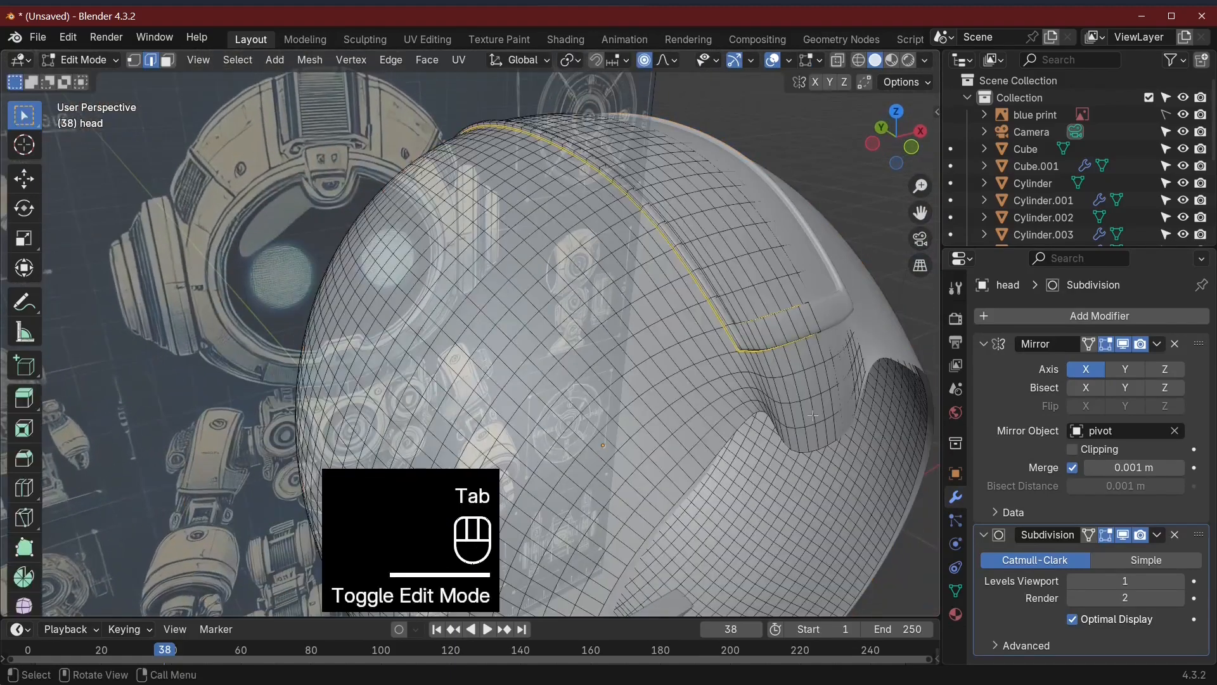
{"action": "left_click", "coordinate": [794, 412]}
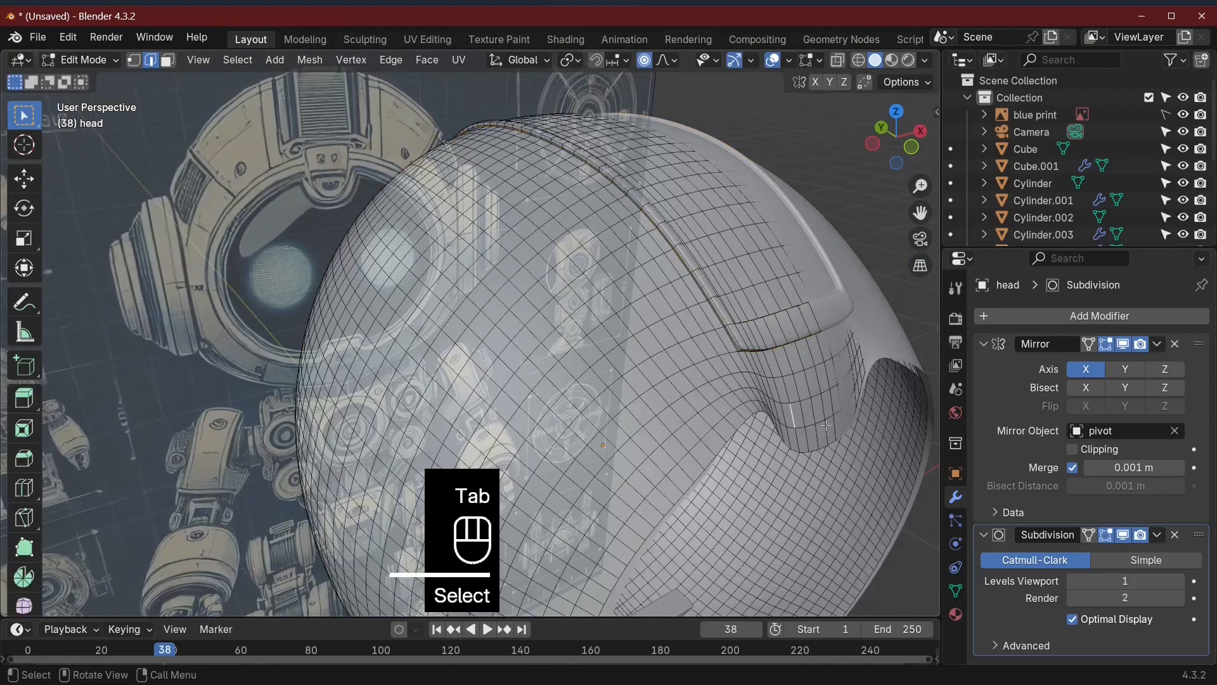
Step: Select a single face on the visor tab in face select mode and extrude it along its normal by about 0.026 m
{"action": "left_click", "coordinate": [167, 61]}
{"action": "middle_click_drag", "start_coordinate": [817, 298], "coordinate": [563, 469]}
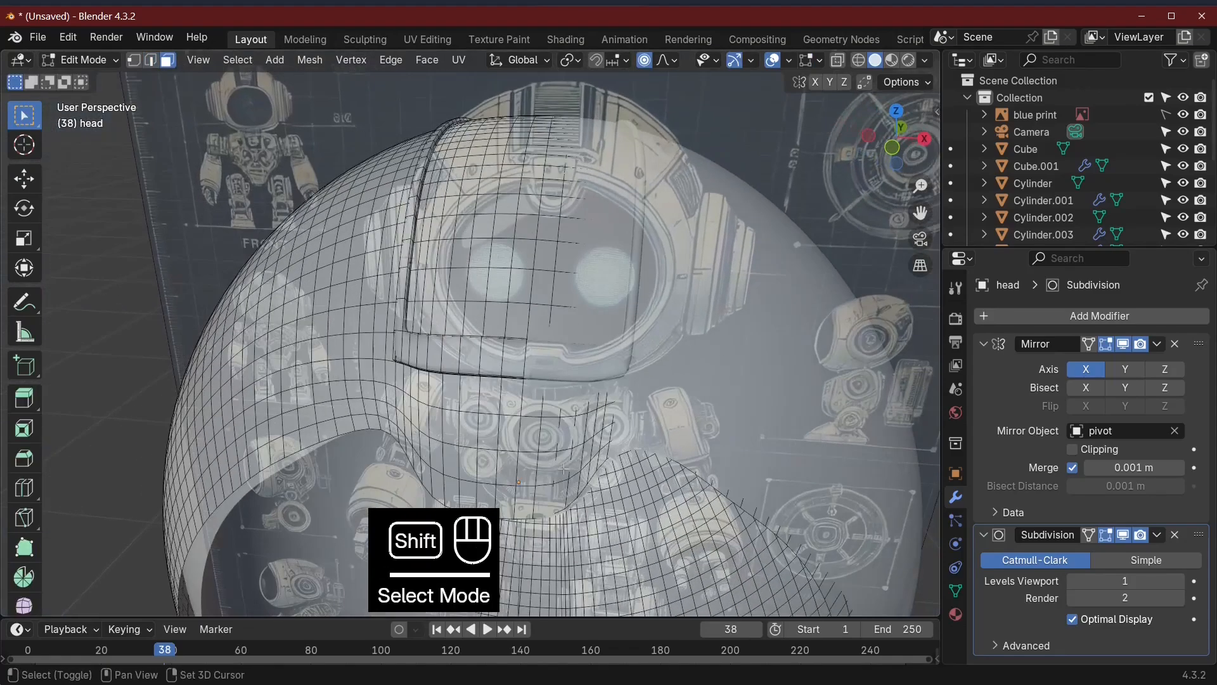
{"action": "left_click", "coordinate": [460, 464], "text": "shift"}
{"action": "middle_click_drag", "start_coordinate": [460, 464], "coordinate": [671, 410]}
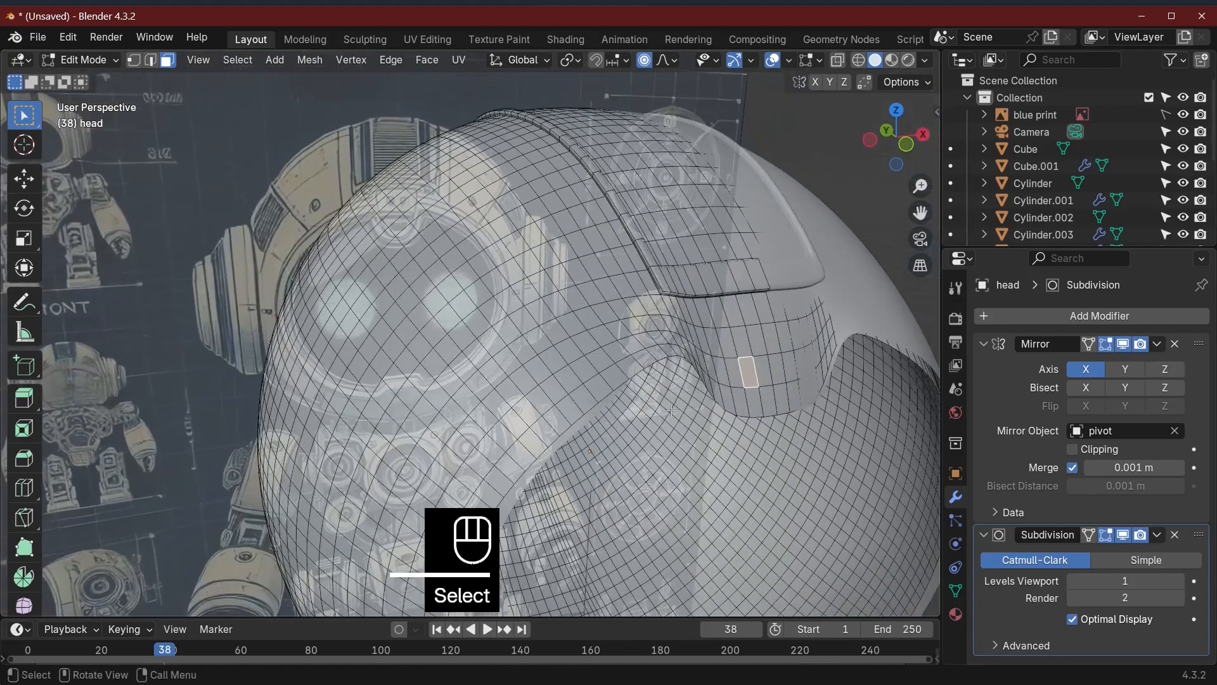
{"action": "right_click", "coordinate": [743, 379]}
{"action": "left_click", "coordinate": [748, 377]}
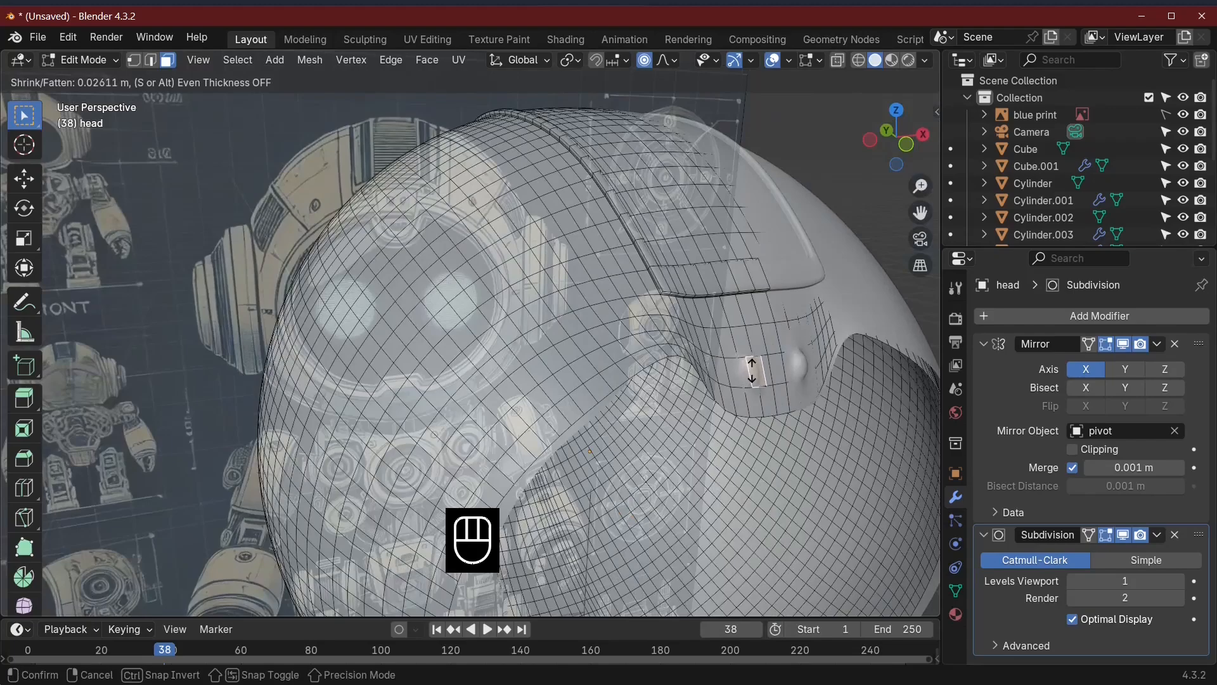
{"action": "left_click", "coordinate": [753, 371]}
{"action": "key", "text": "Tab"}
{"action": "middle_click_drag", "start_coordinate": [845, 420], "coordinate": [887, 475]}
{"action": "key", "text": "Tab"}
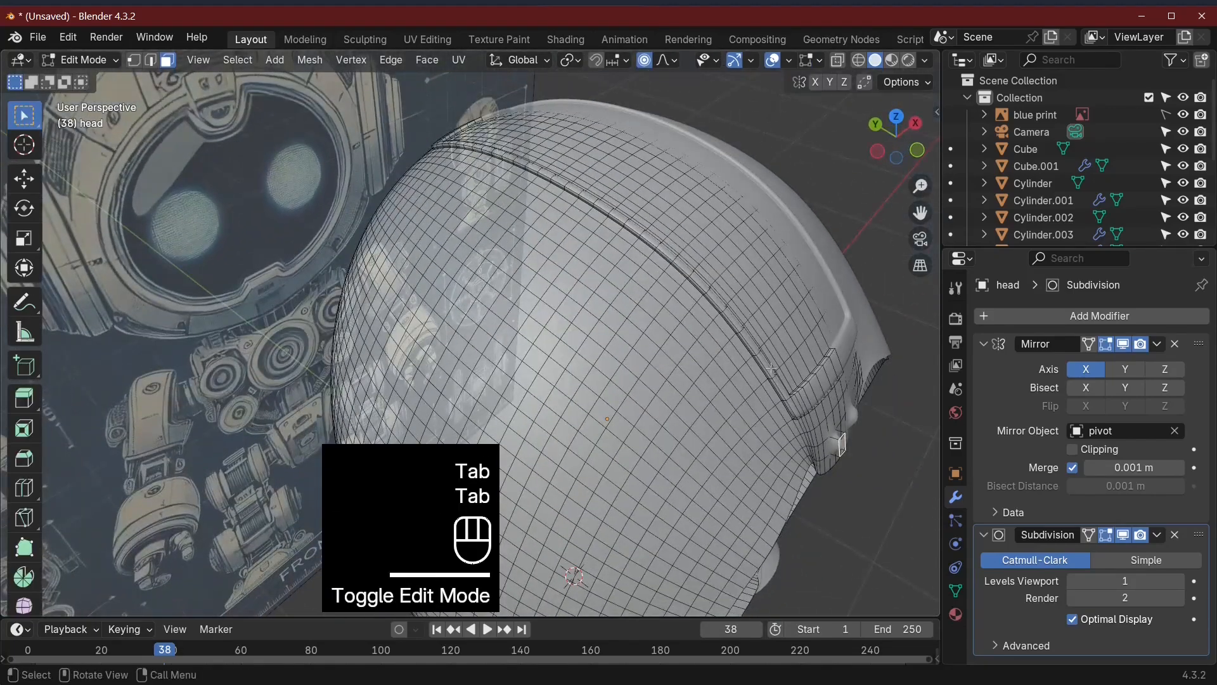
Step: Select two alternate rows of faces across the raised strip just above the visor tab, leaving an unselected row between them
{"action": "middle_click_drag", "start_coordinate": [771, 368], "coordinate": [677, 421]}
{"action": "key", "text": "KP_1"}
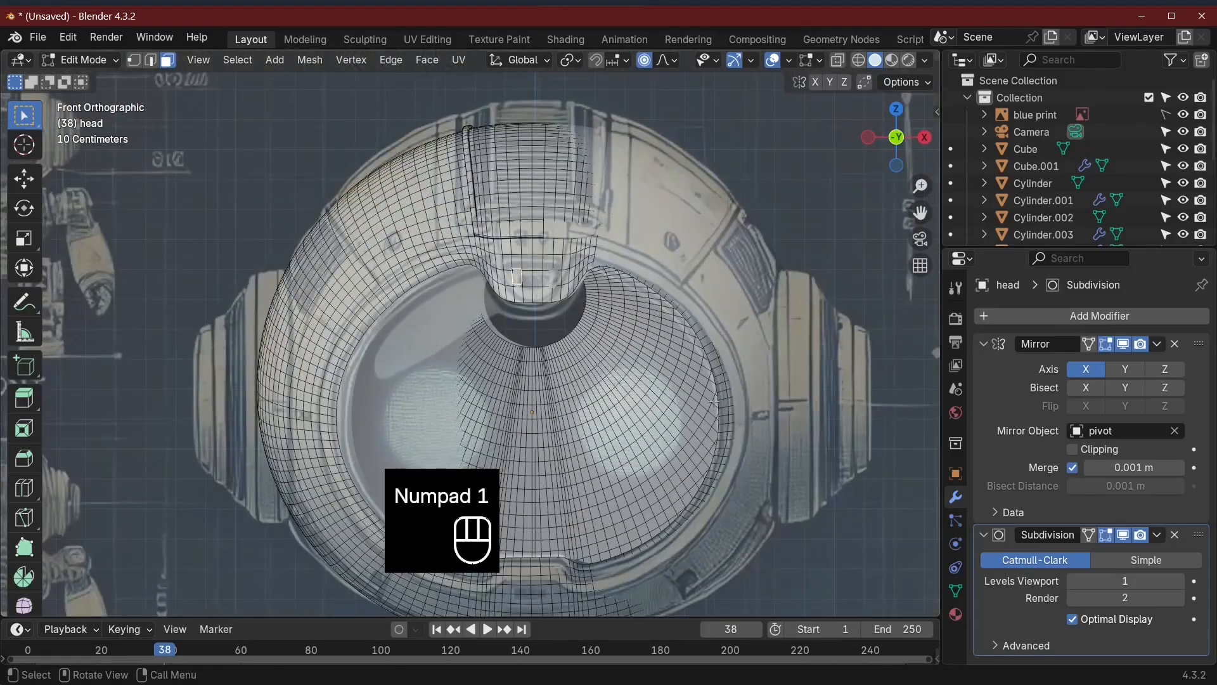
{"action": "middle_click_drag", "start_coordinate": [536, 286], "coordinate": [522, 387], "text": "shift"}
{"action": "middle_click_drag", "start_coordinate": [548, 405], "coordinate": [344, 81]}
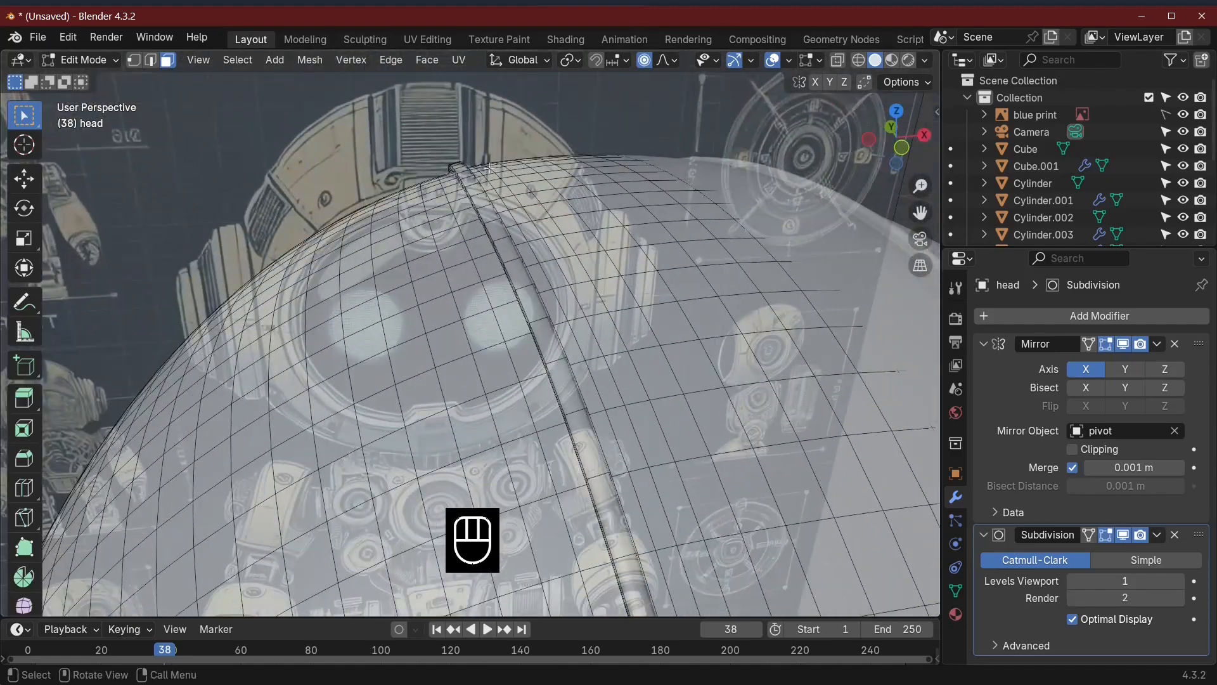
{"action": "scroll", "coordinate": [686, 477], "scroll_direction": "down", "scroll_amount": 5}
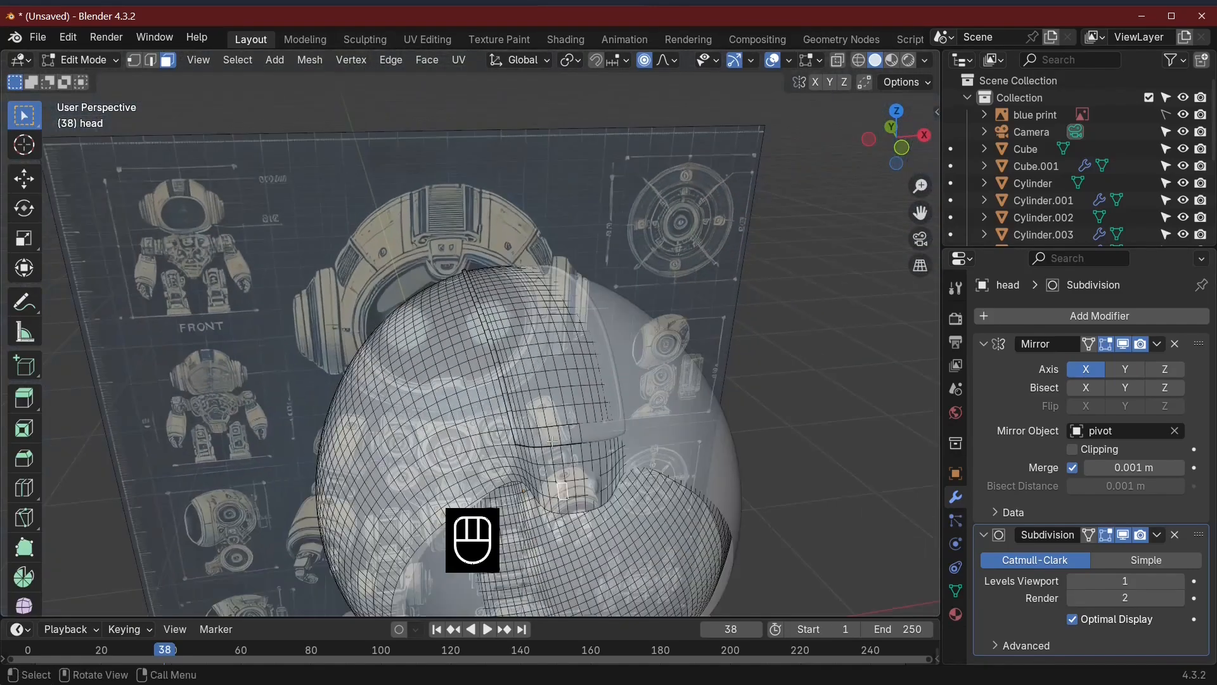
{"action": "scroll", "coordinate": [553, 441], "scroll_direction": "up", "scroll_amount": 1}
{"action": "left_click", "coordinate": [582, 416], "text": "shift"}
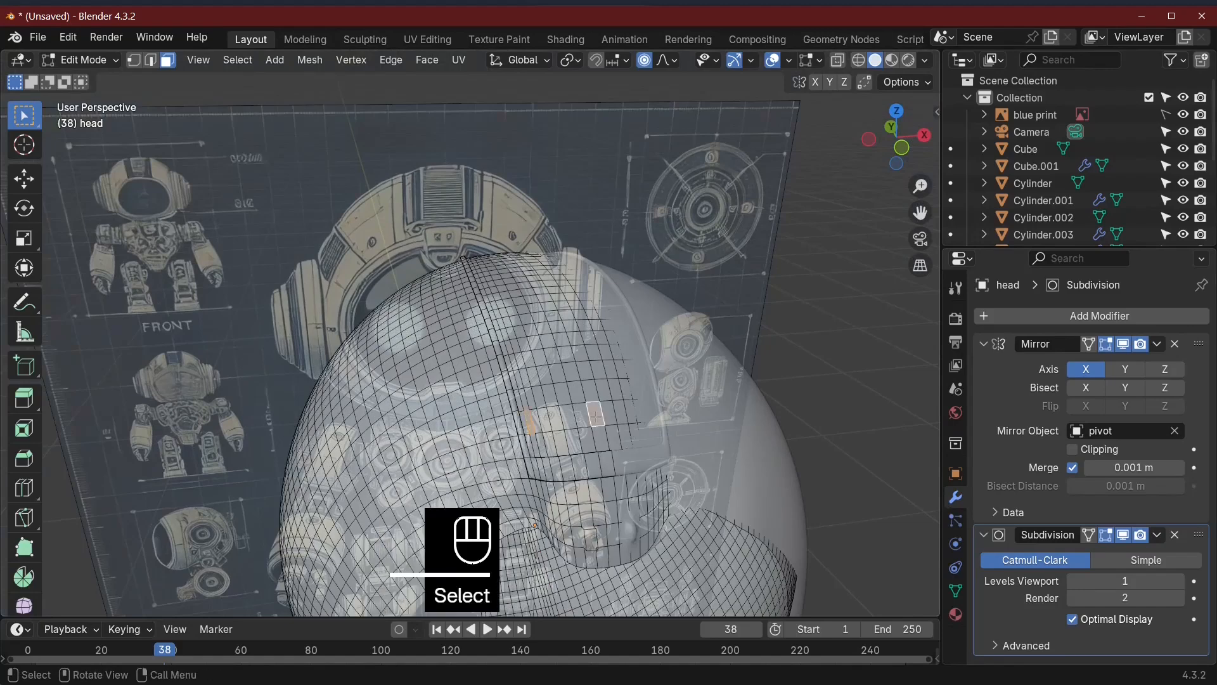
{"action": "left_click", "coordinate": [527, 423], "text": "ctrl"}
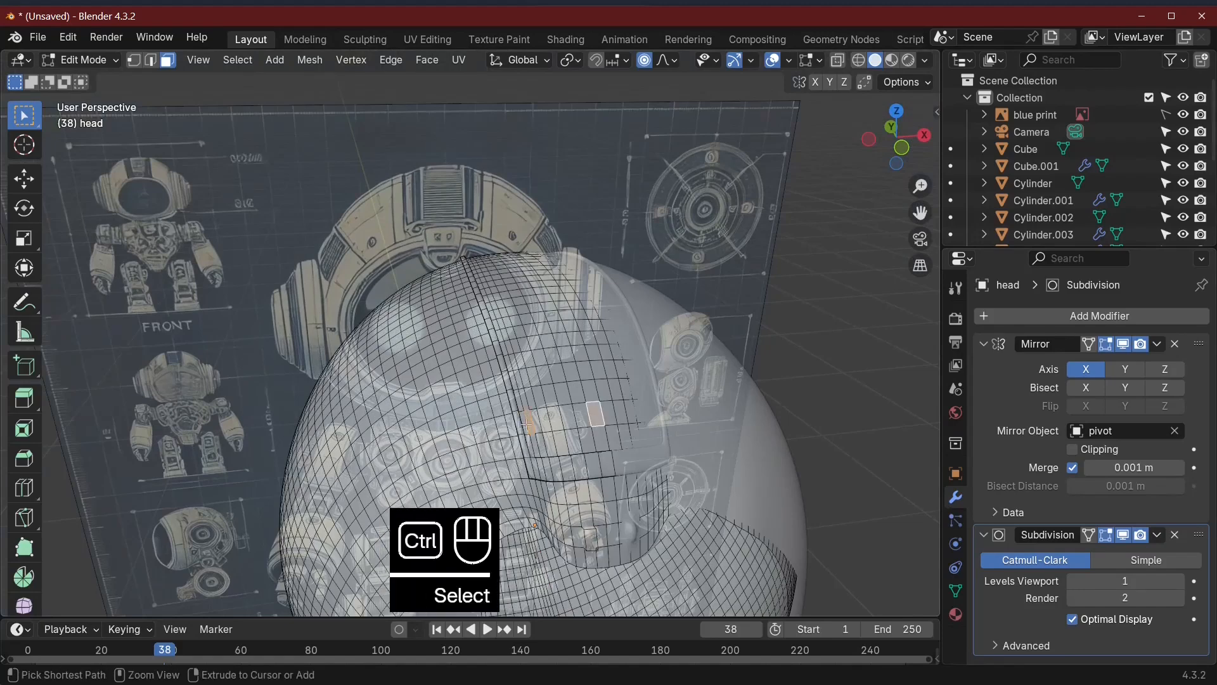
{"action": "left_click", "coordinate": [573, 377], "text": "shift"}
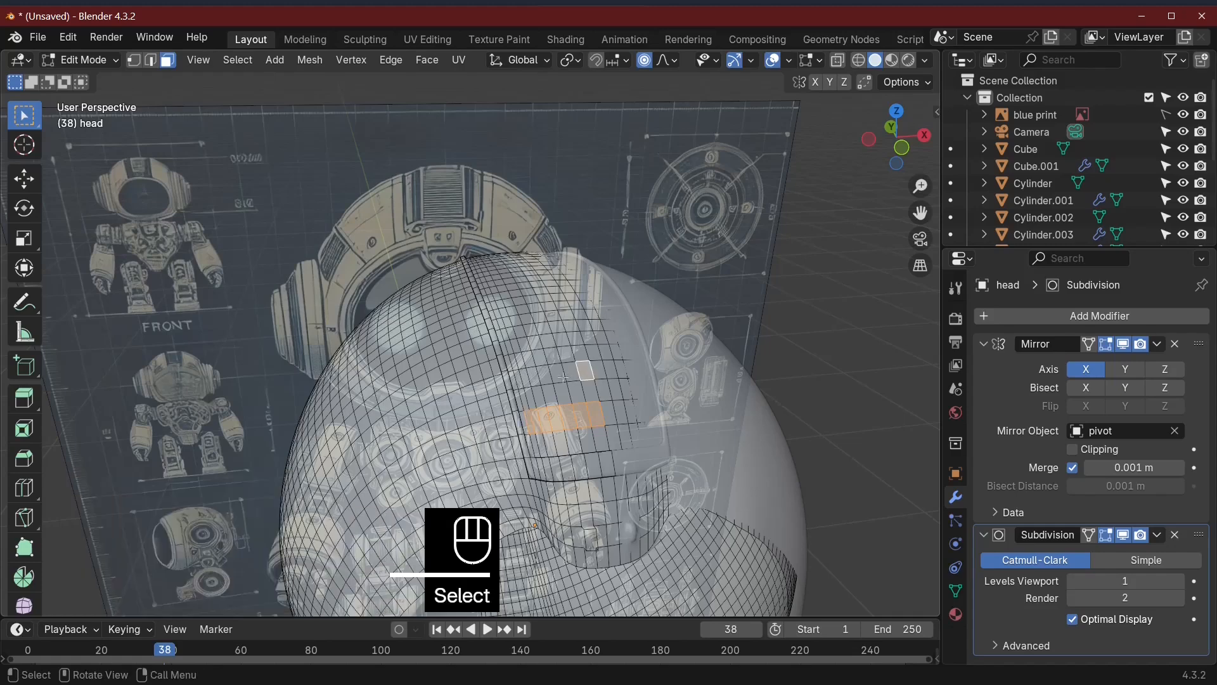
{"action": "left_click", "coordinate": [520, 380], "text": "shift"}
{"action": "left_click", "coordinate": [584, 378], "text": "ctrl"}
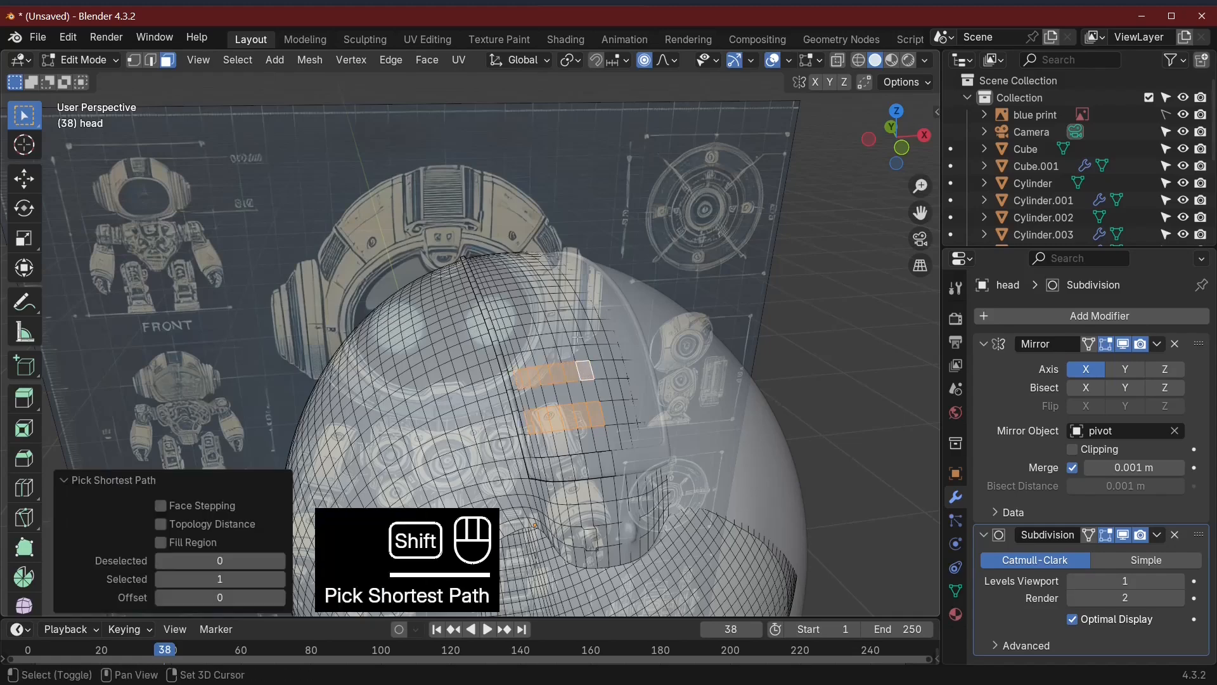
Step: Add the next three alternate face rows up the raised strip to the selection, using shortest-path picking across each row
{"action": "left_click", "coordinate": [575, 338], "text": "shift"}
{"action": "left_click", "coordinate": [517, 344], "text": "ctrl"}
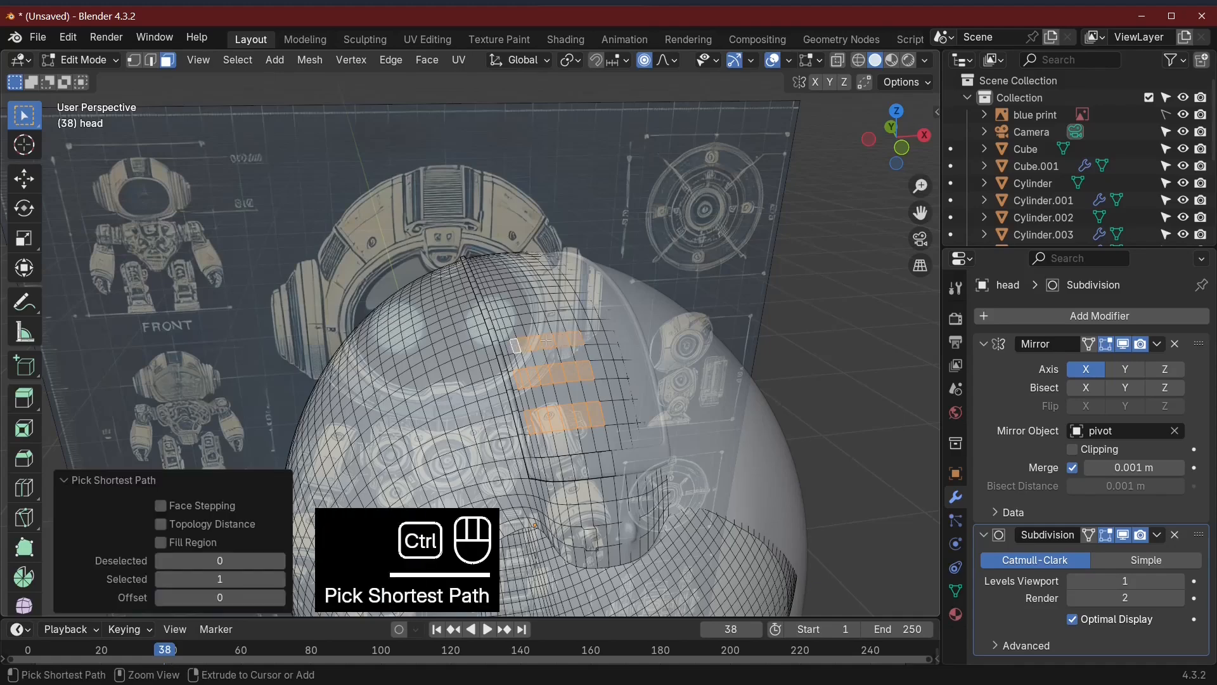
{"action": "left_click", "coordinate": [564, 312], "text": "shift"}
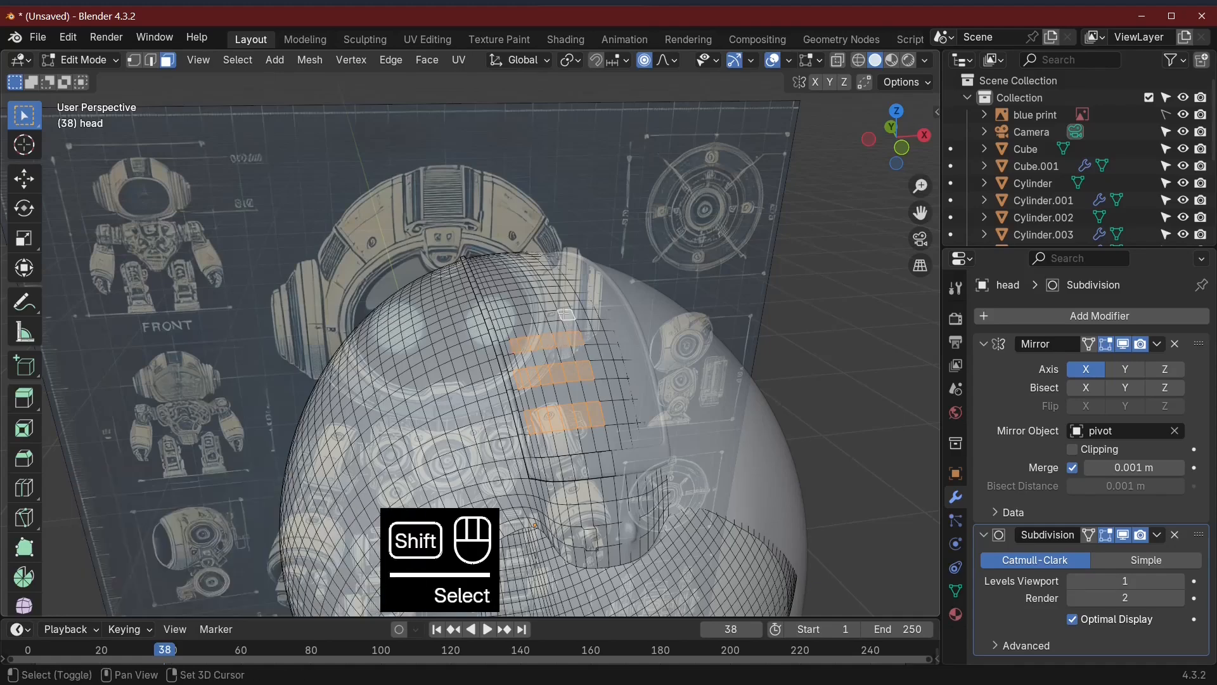
{"action": "left_click", "coordinate": [518, 318], "text": "ctrl"}
{"action": "middle_click_drag", "start_coordinate": [518, 318], "coordinate": [527, 363]}
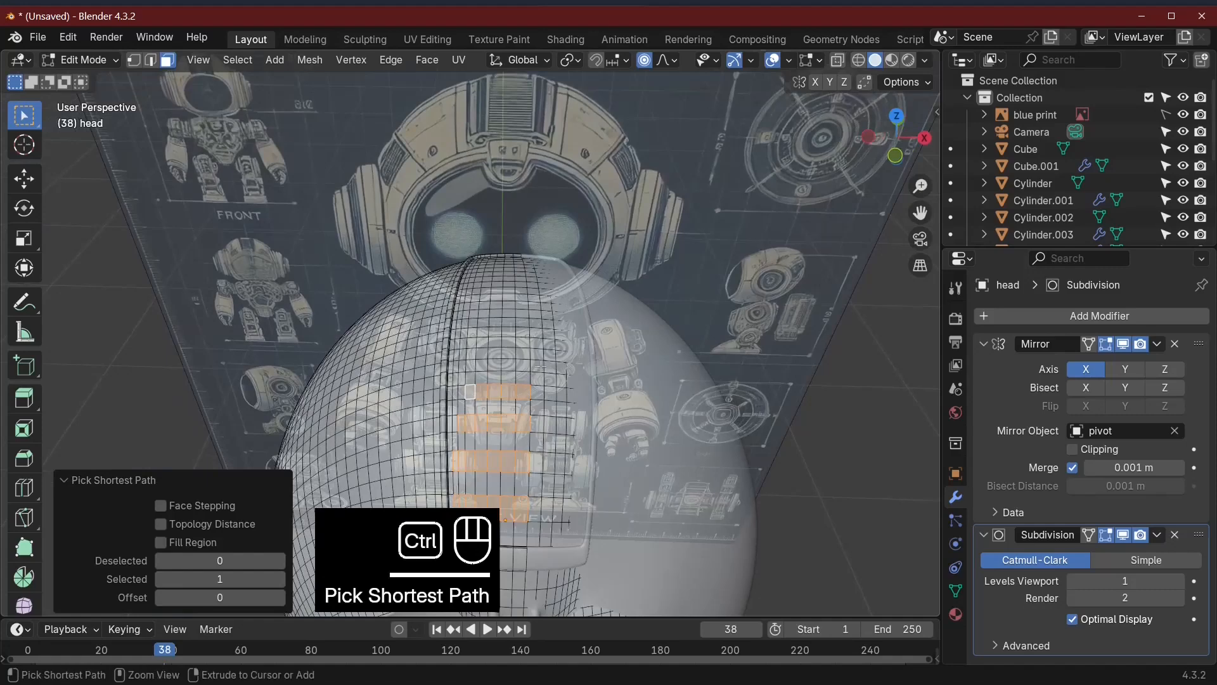
{"action": "left_click", "coordinate": [525, 364], "text": "shift"}
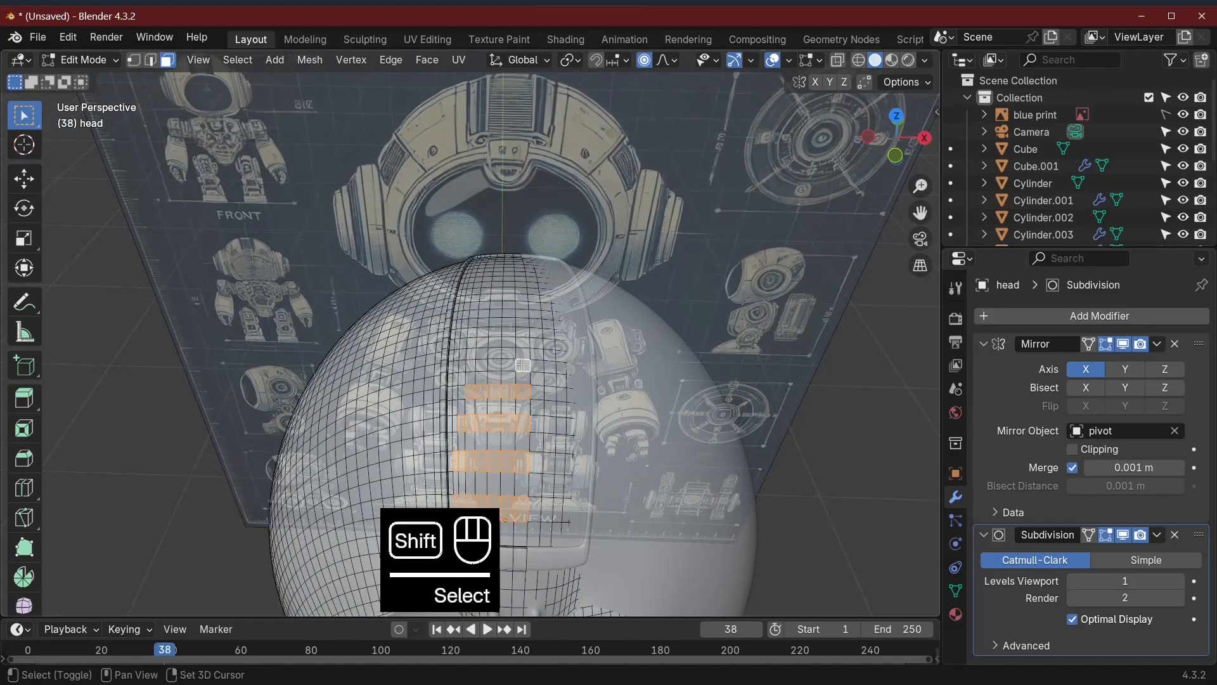
{"action": "left_click", "coordinate": [471, 367], "text": "ctrl"}
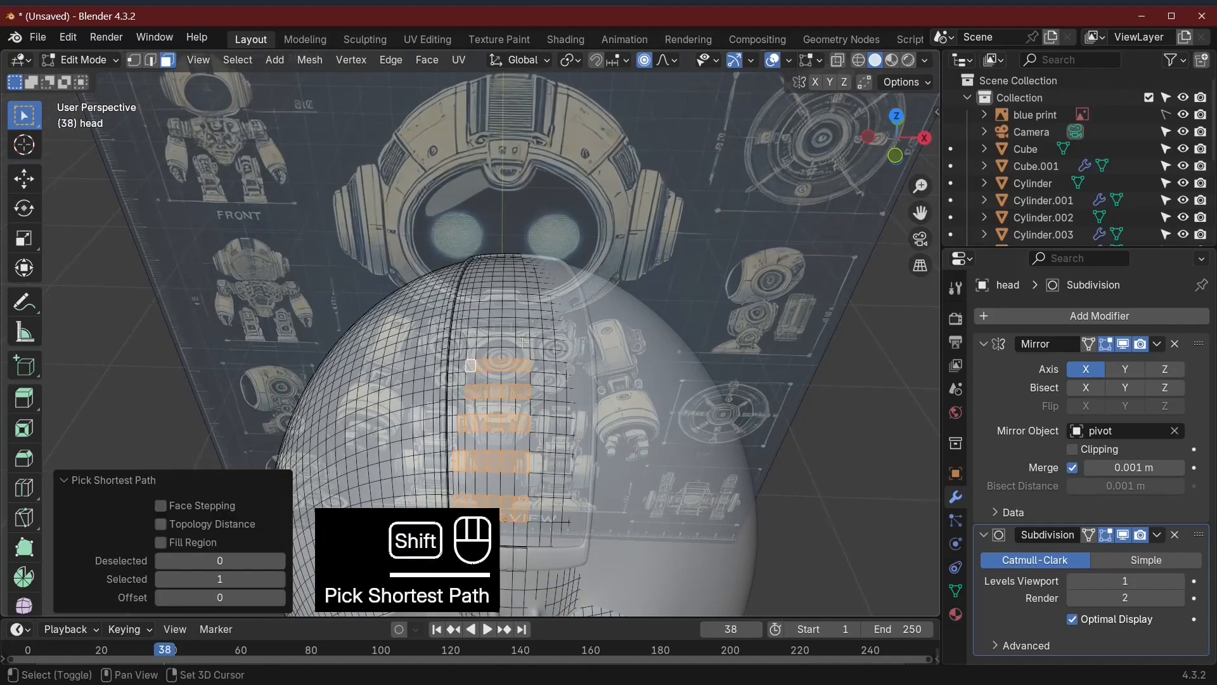
Step: Extend the alternating row selection over the crown of the raised strip with three more face rows
{"action": "left_click", "coordinate": [522, 343], "text": "shift"}
{"action": "left_click", "coordinate": [517, 328], "text": "ctrl"}
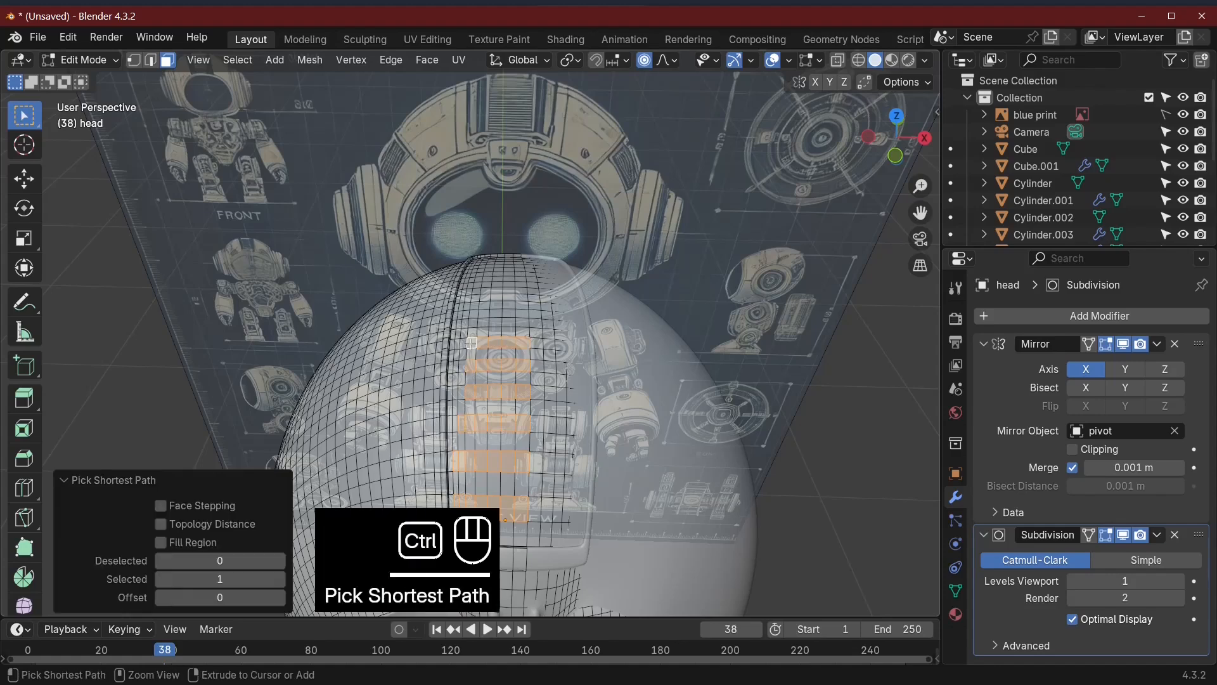
{"action": "middle_click_drag", "start_coordinate": [517, 328], "coordinate": [510, 331]}
{"action": "left_click", "coordinate": [509, 332], "text": "shift"}
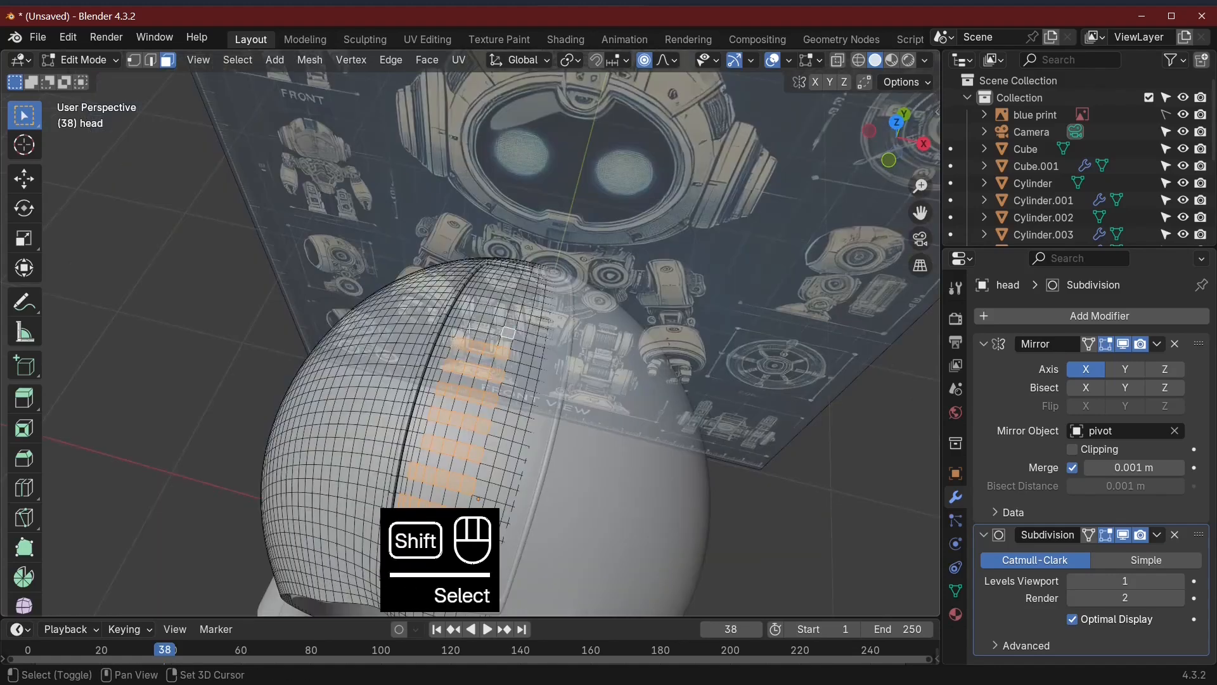
{"action": "left_click", "coordinate": [465, 325], "text": "shift"}
{"action": "left_click", "coordinate": [496, 329], "text": "shift"}
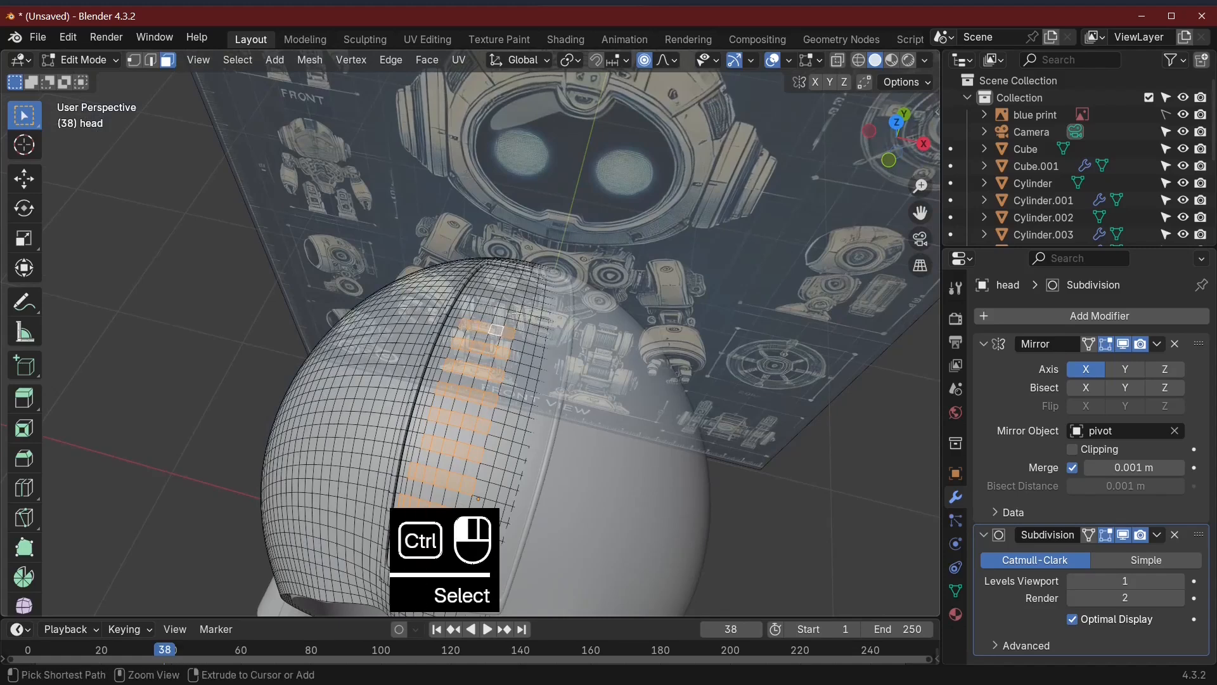
{"action": "left_click", "coordinate": [514, 315], "text": "ctrl"}
{"action": "left_click", "coordinate": [502, 320], "text": "shift"}
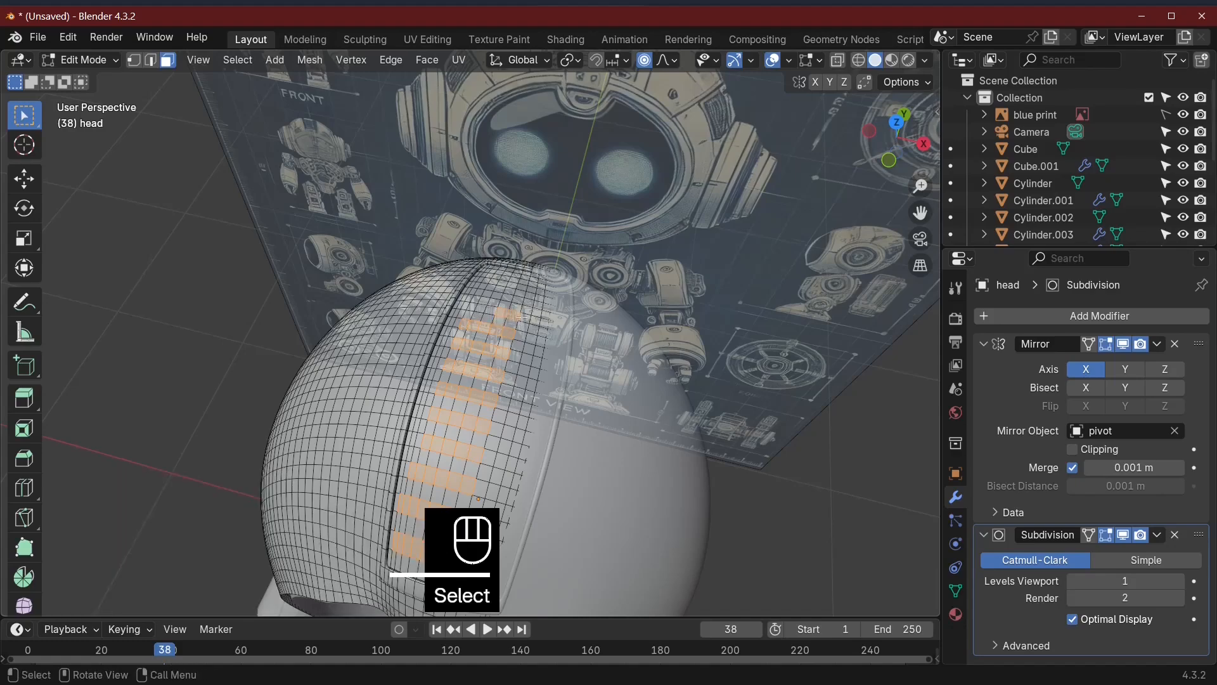
{"action": "left_click", "coordinate": [470, 306], "text": "ctrl"}
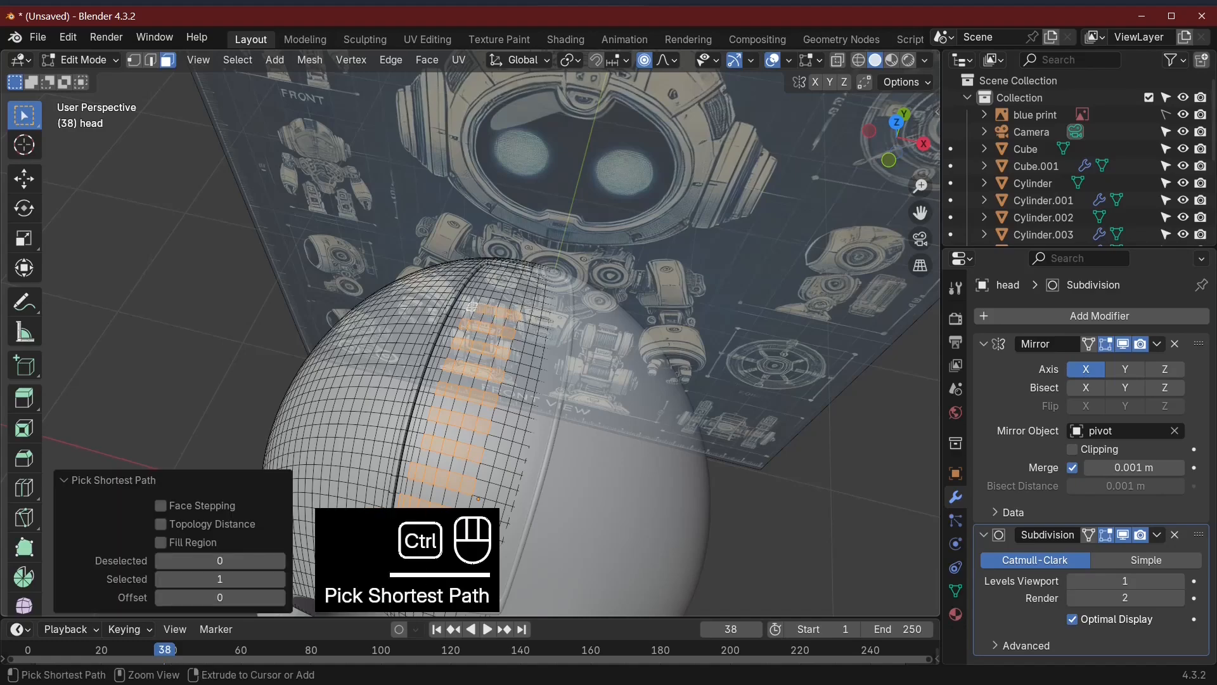
Step: Complete the alternating row selection up to the rear end of the raised strip, deselecting the faces that bridge two rows
{"action": "middle_click_drag", "start_coordinate": [469, 307], "coordinate": [458, 337]}
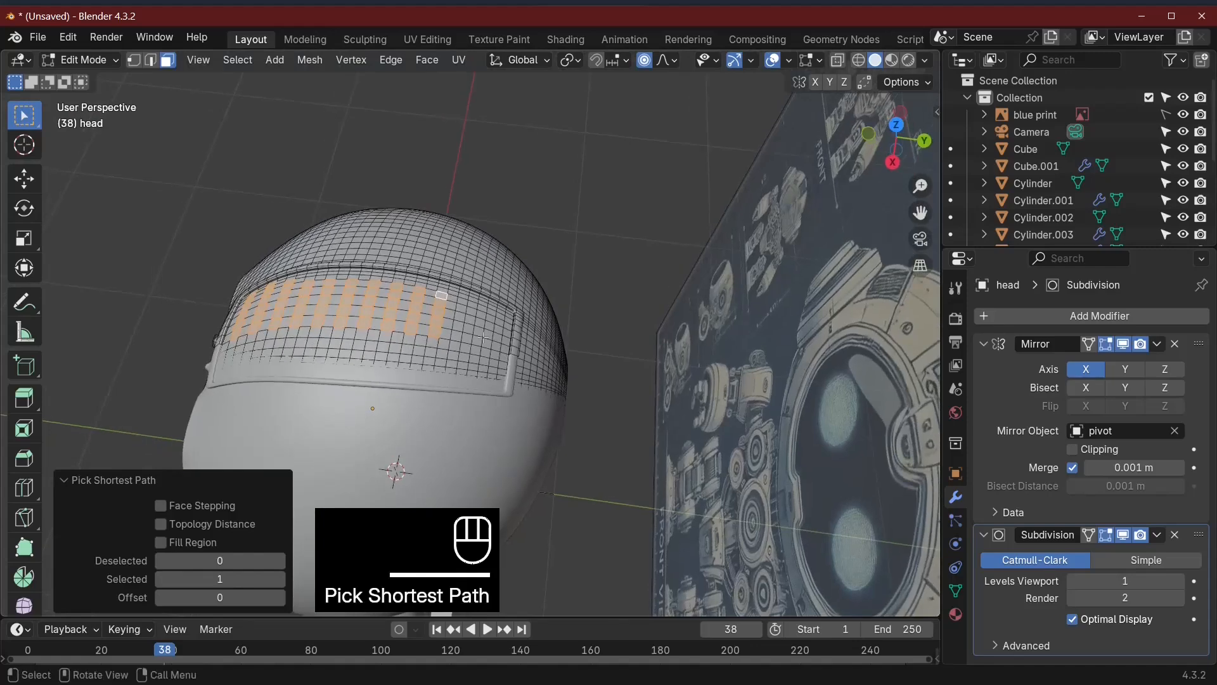
{"action": "scroll", "coordinate": [459, 336], "scroll_direction": "up", "scroll_amount": 2}
{"action": "left_click", "coordinate": [465, 304], "text": "ctrl"}
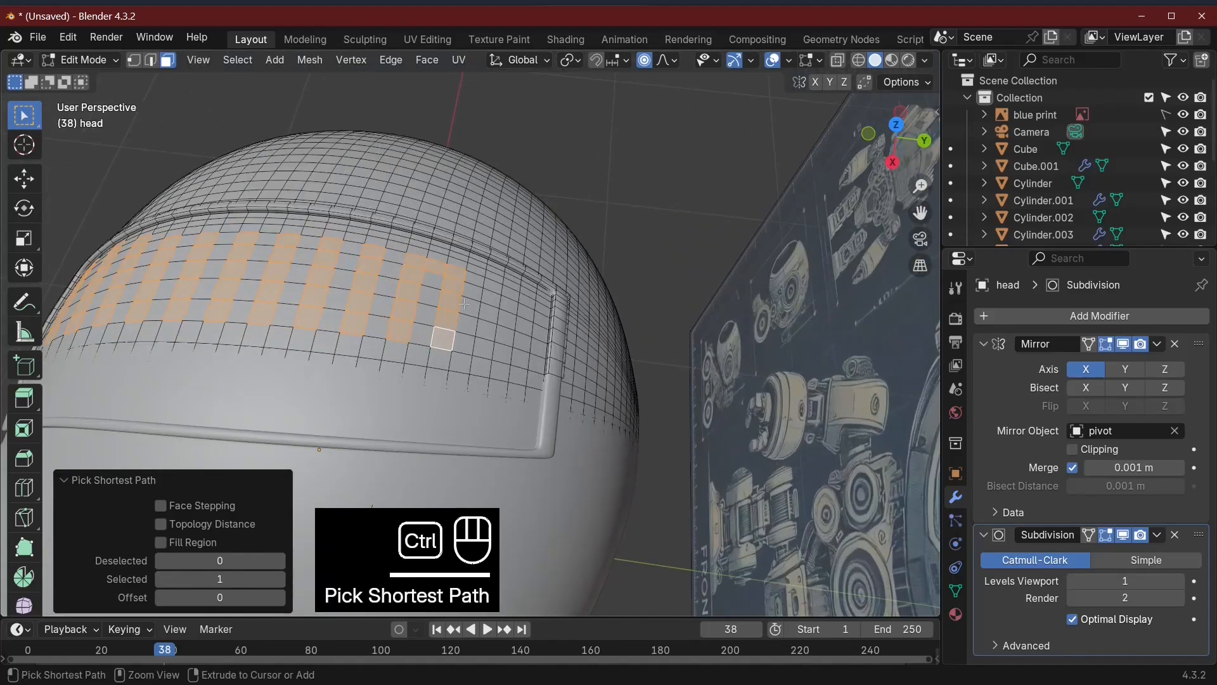
{"action": "left_click", "coordinate": [440, 274], "text": "shift"}
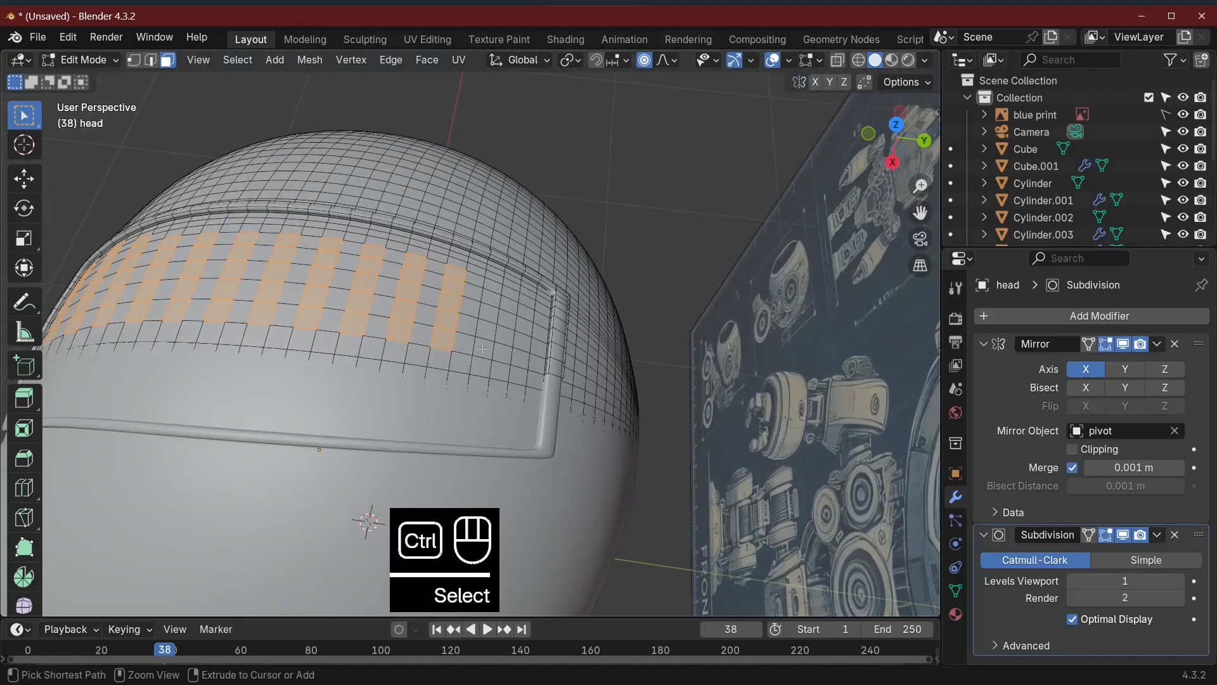
{"action": "left_click", "coordinate": [523, 354], "text": "ctrl"}
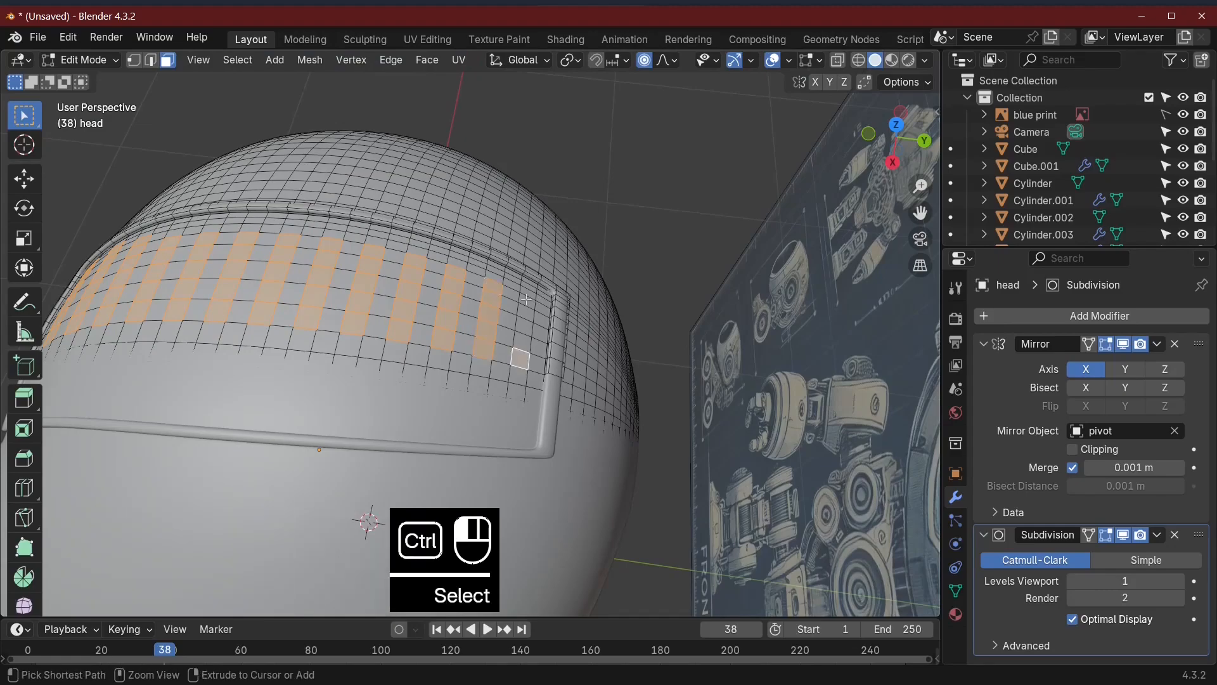
{"action": "middle_click_drag", "start_coordinate": [580, 351], "coordinate": [577, 318]}
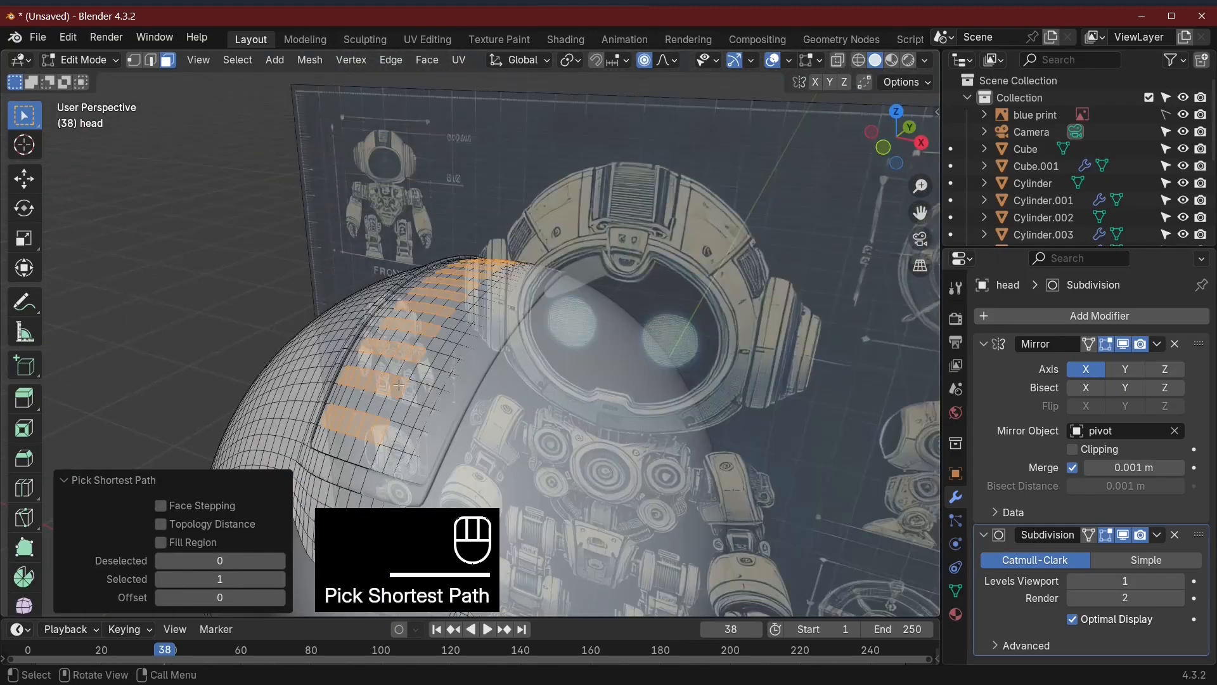
Step: Try extruding the selected rows along their normals by about 0.03 m, and undo the extrusion
{"action": "middle_click_drag", "start_coordinate": [398, 385], "coordinate": [519, 362]}
{"action": "right_click", "coordinate": [519, 364]}
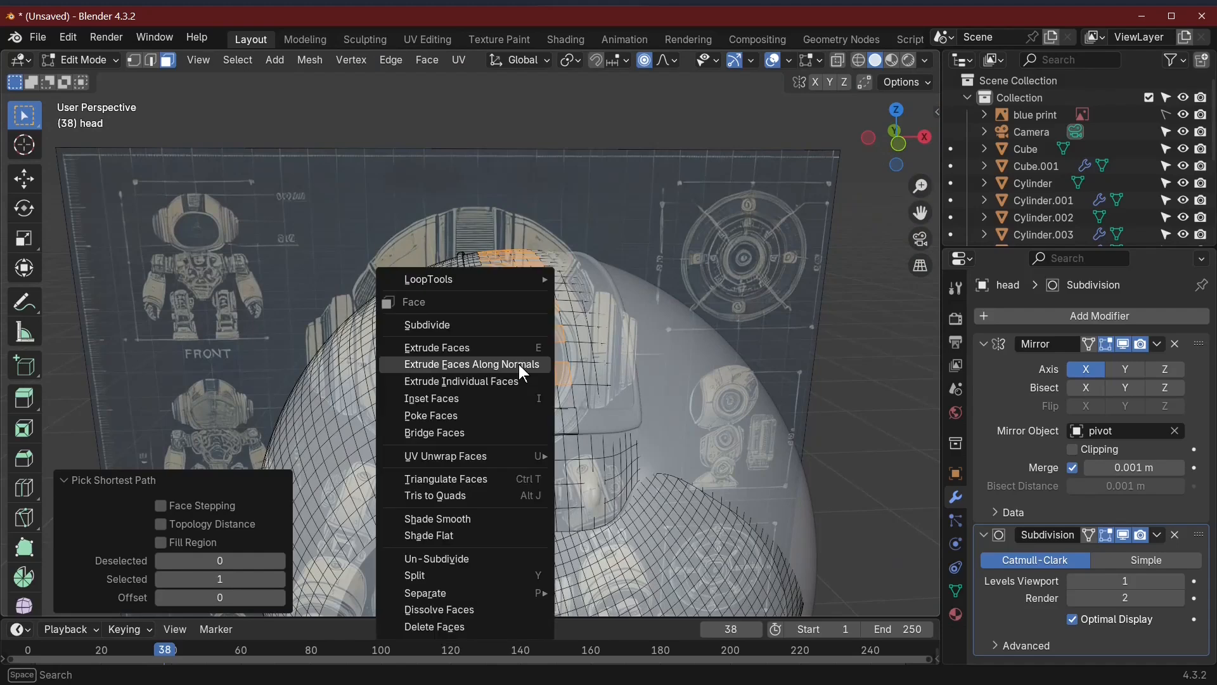
{"action": "left_click", "coordinate": [519, 364]}
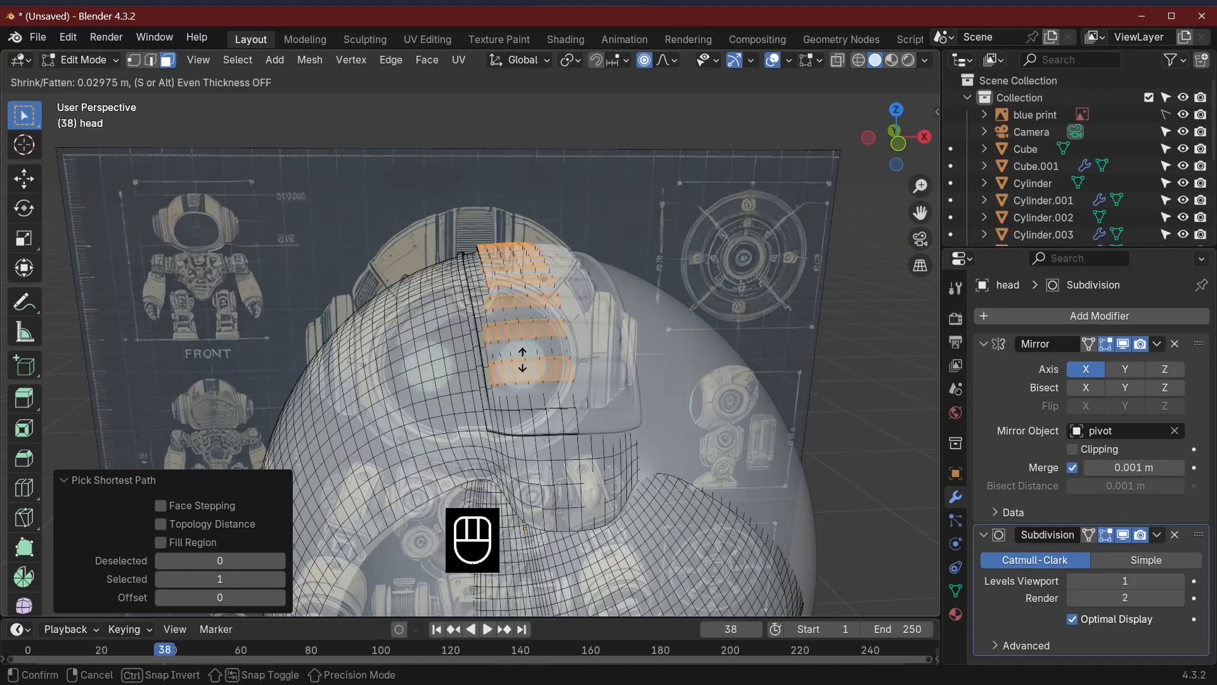
{"action": "left_click", "coordinate": [522, 362]}
{"action": "key", "text": "Tab"}
{"action": "middle_click_drag", "start_coordinate": [711, 426], "coordinate": [492, 432]}
{"action": "scroll", "coordinate": [492, 432], "scroll_direction": "up", "scroll_amount": 8}
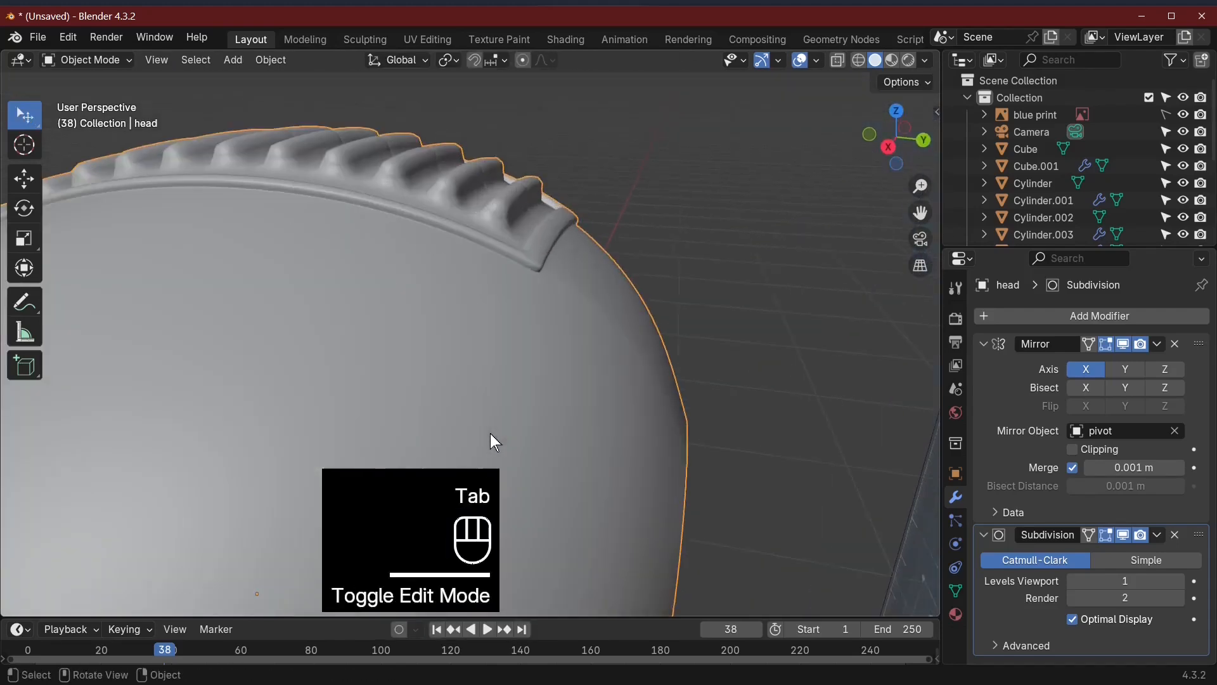
{"action": "key", "text": "Tab"}
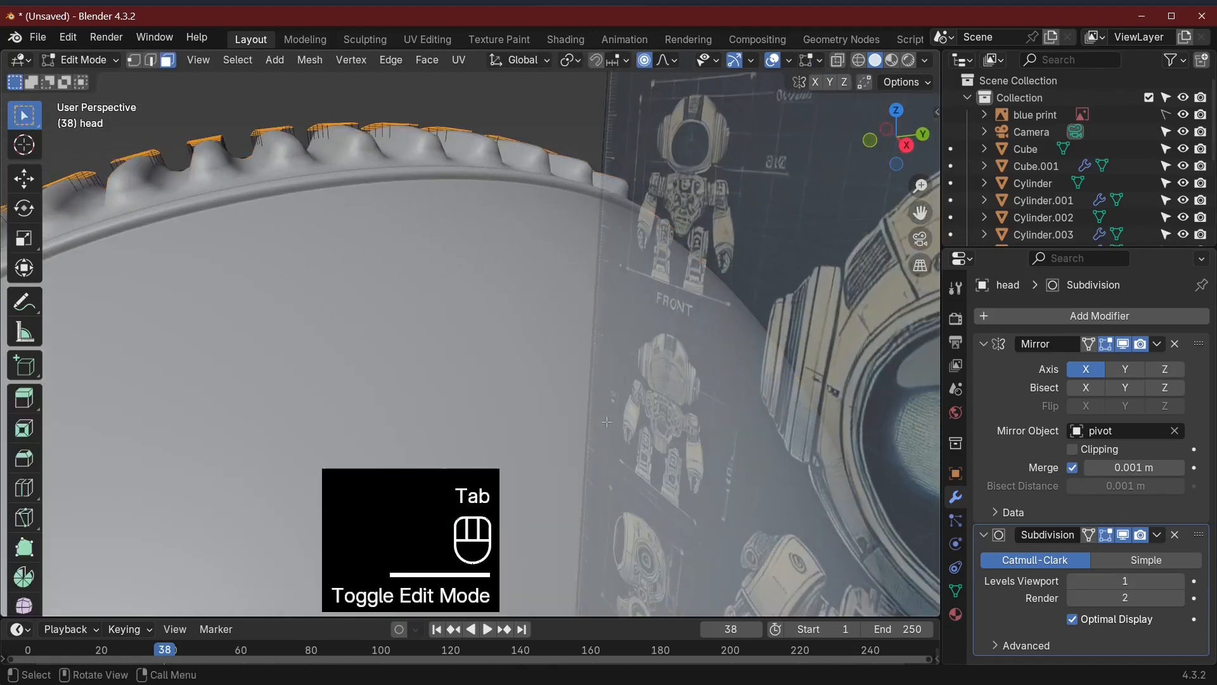
{"action": "scroll", "coordinate": [607, 422], "scroll_direction": "down", "scroll_amount": 4}
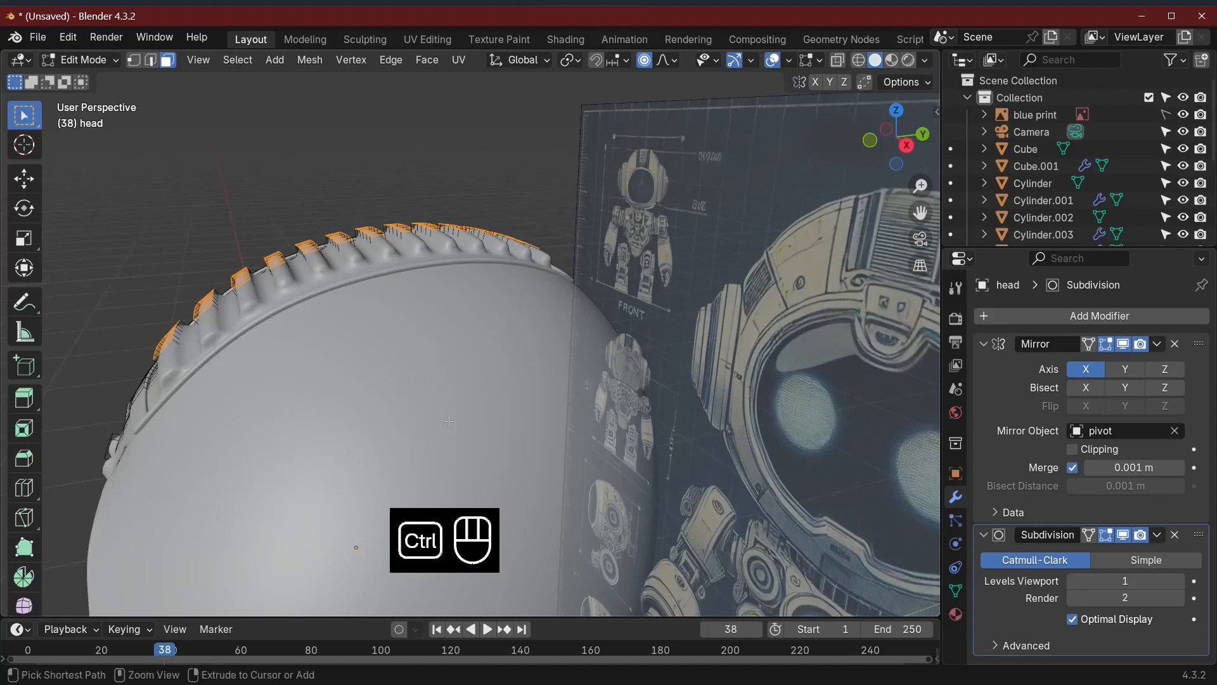
{"action": "key", "text": "ctrl+z"}
{"action": "key", "text": "ctrl+z"}
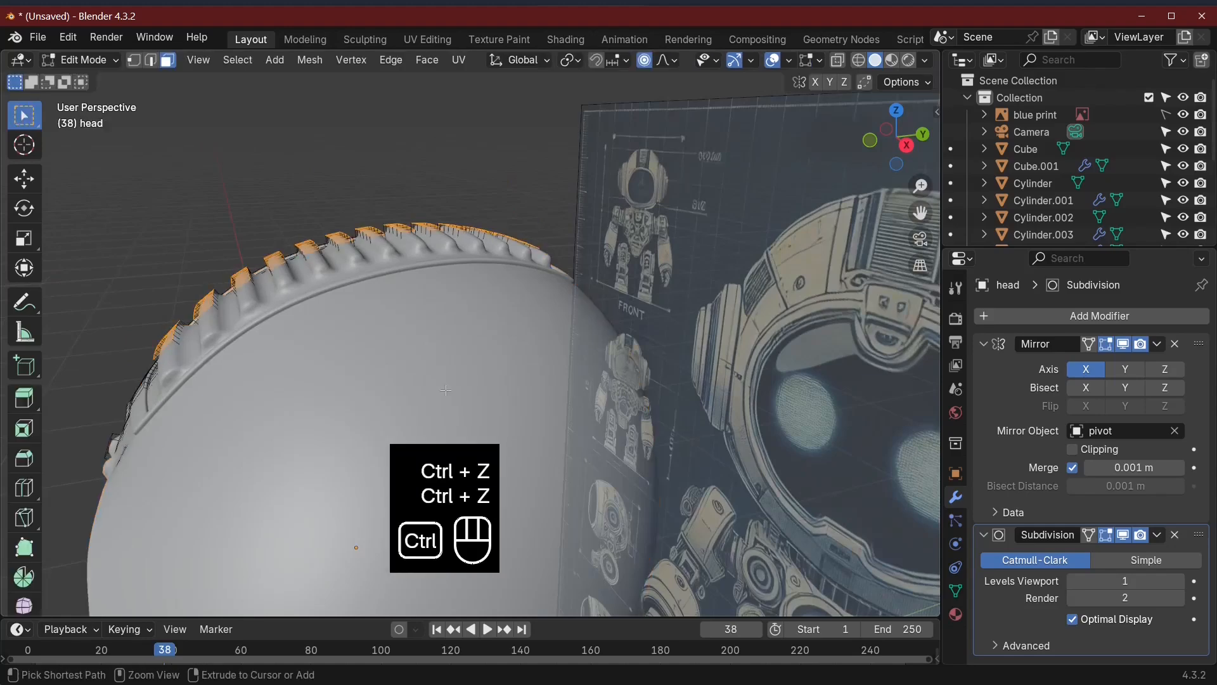
Step: Extrude the selected rows along their normals by only a few millimetres and inspect the ridges in Object Mode
{"action": "right_click", "coordinate": [347, 251]}
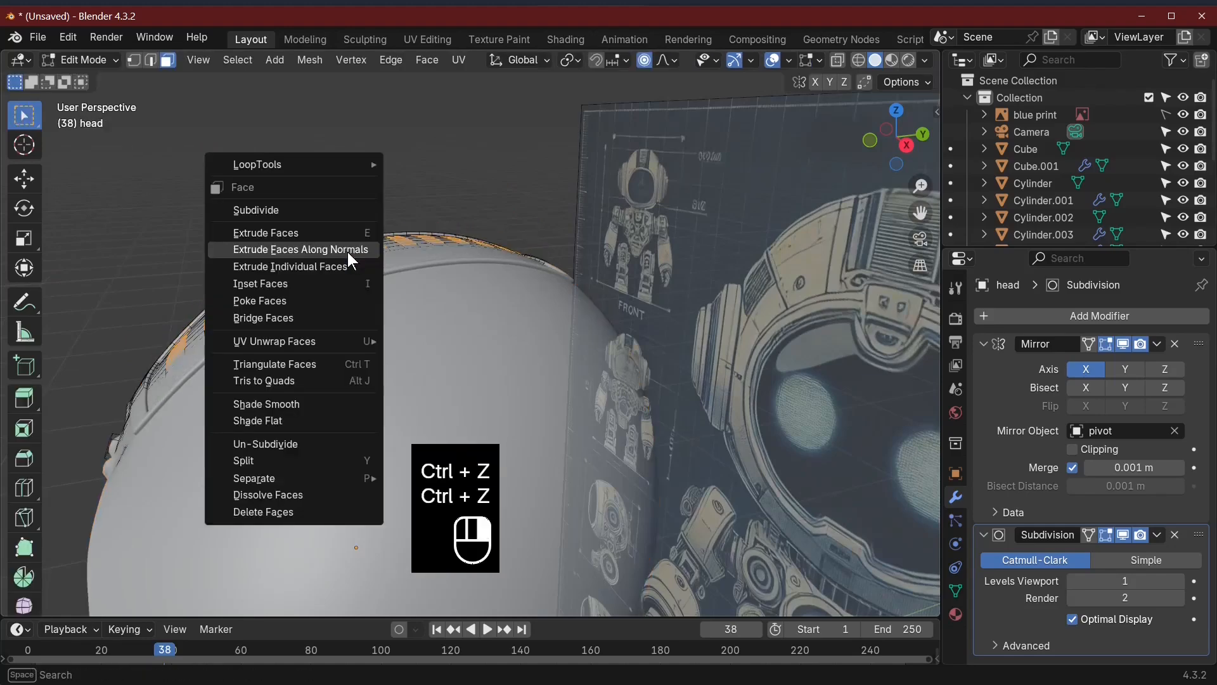
{"action": "left_click", "coordinate": [347, 253]}
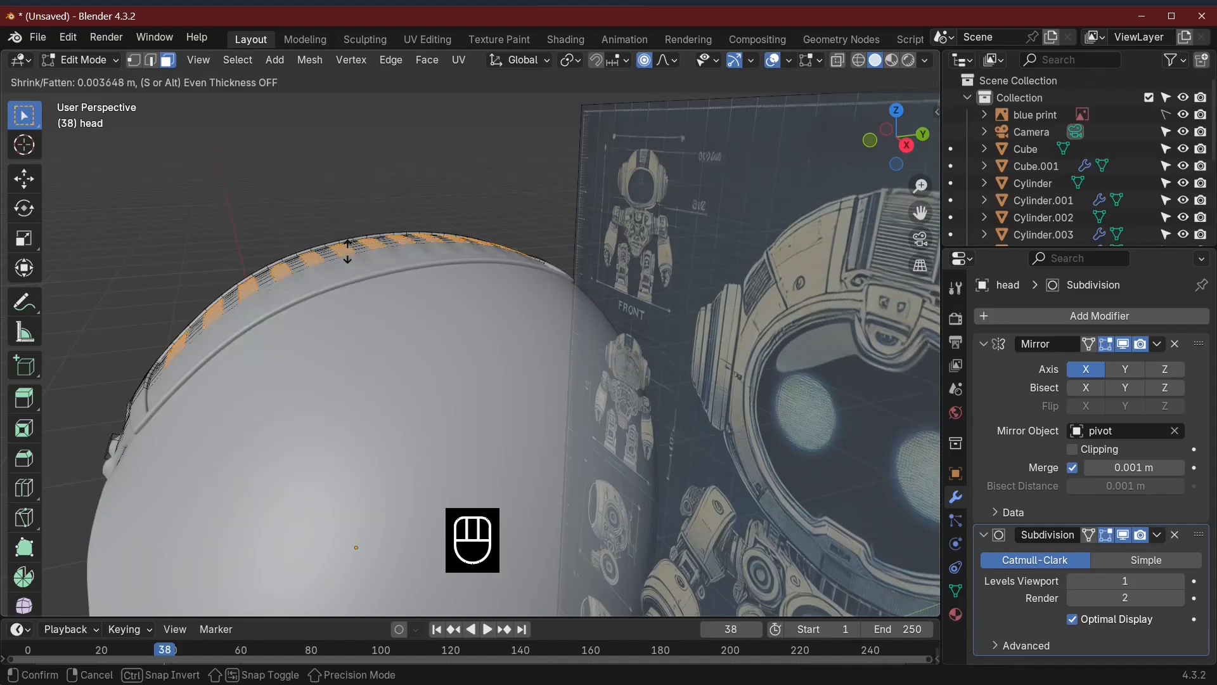
{"action": "left_click", "coordinate": [347, 248]}
{"action": "key", "text": "Tab"}
{"action": "middle_click_drag", "start_coordinate": [390, 298], "coordinate": [372, 351]}
Step: Extrude the alternating rows along their normals again by about 0.007 m and inspect the higher ridges in Object Mode
{"action": "key", "text": "Tab"}
{"action": "right_click", "coordinate": [310, 294]}
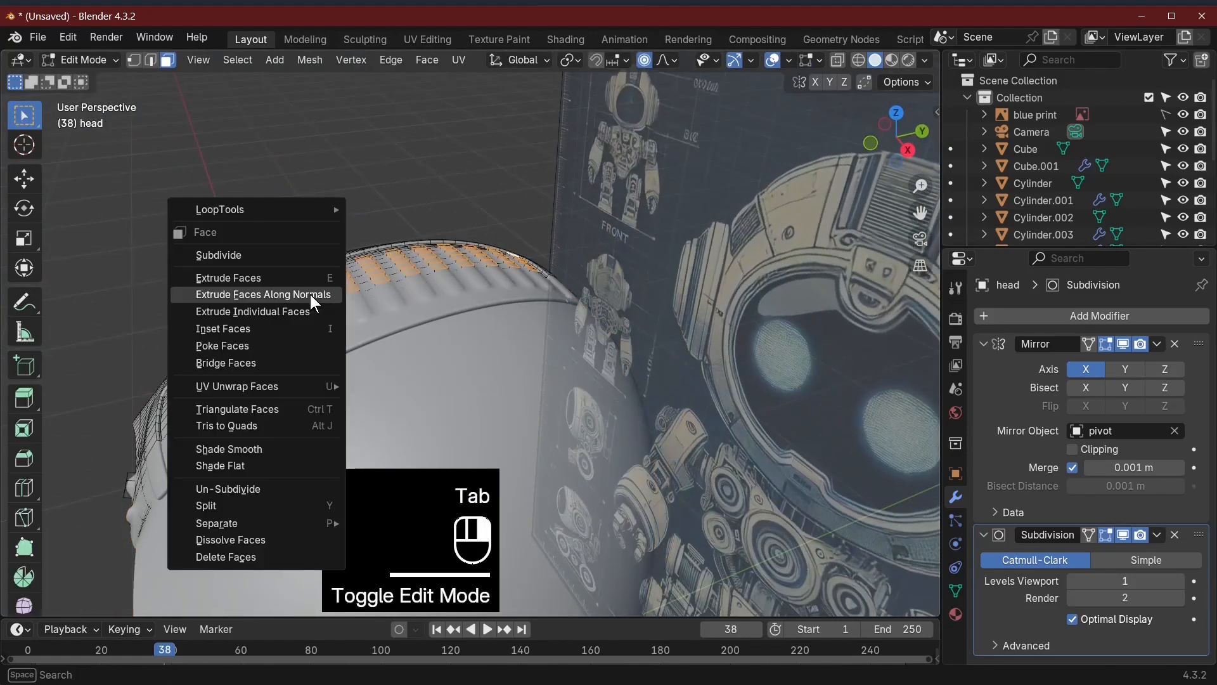
{"action": "left_click", "coordinate": [310, 295]}
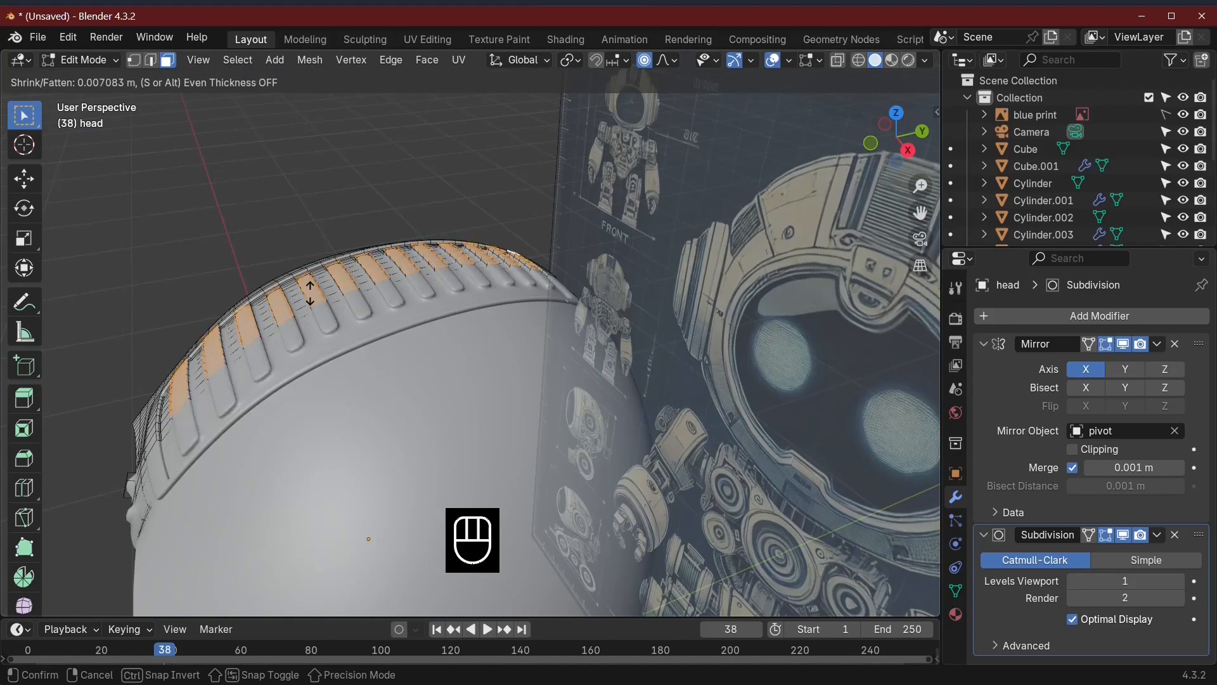
{"action": "left_click", "coordinate": [310, 291]}
{"action": "key", "text": "Tab"}
{"action": "middle_click_drag", "start_coordinate": [389, 348], "coordinate": [599, 238]}
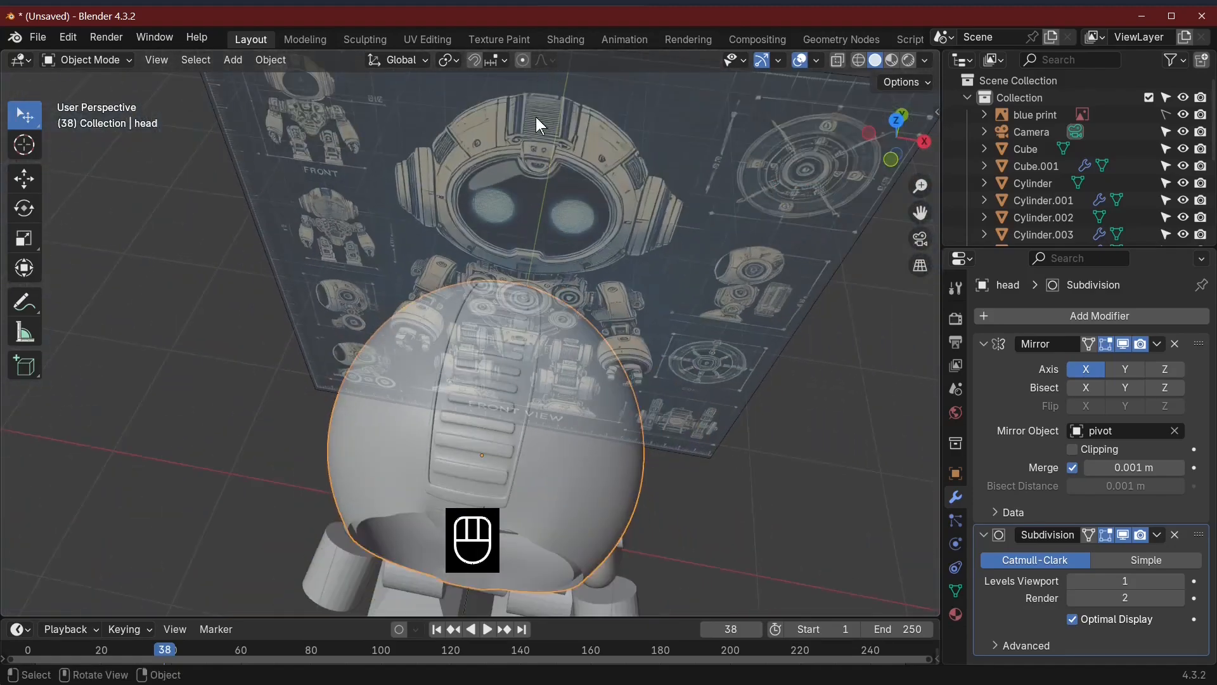
{"action": "middle_click_drag", "start_coordinate": [574, 297], "coordinate": [514, 276]}
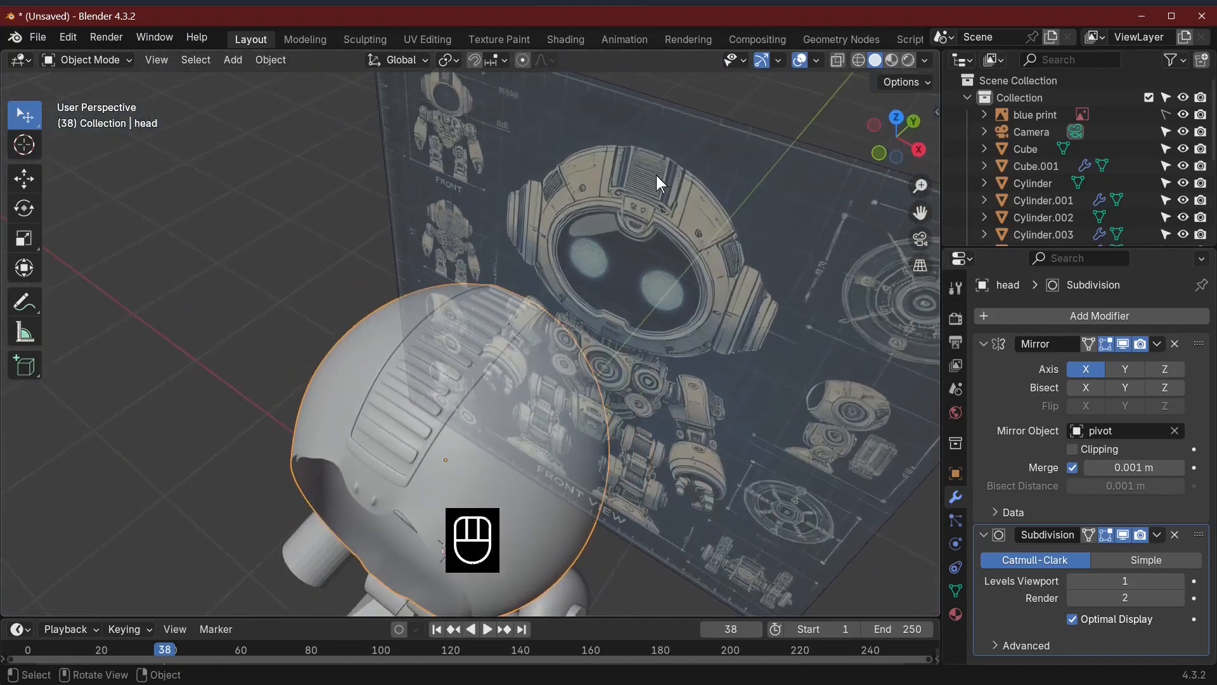
{"action": "middle_click_drag", "start_coordinate": [569, 477], "coordinate": [263, 439]}
Step: Select a continuous line of faces on the shell running alongside the ridged strip, from near the visor to the rear
{"action": "key", "text": "Tab"}
{"action": "left_click", "coordinate": [247, 464]}
{"action": "middle_click_drag", "start_coordinate": [405, 431], "coordinate": [663, 452]}
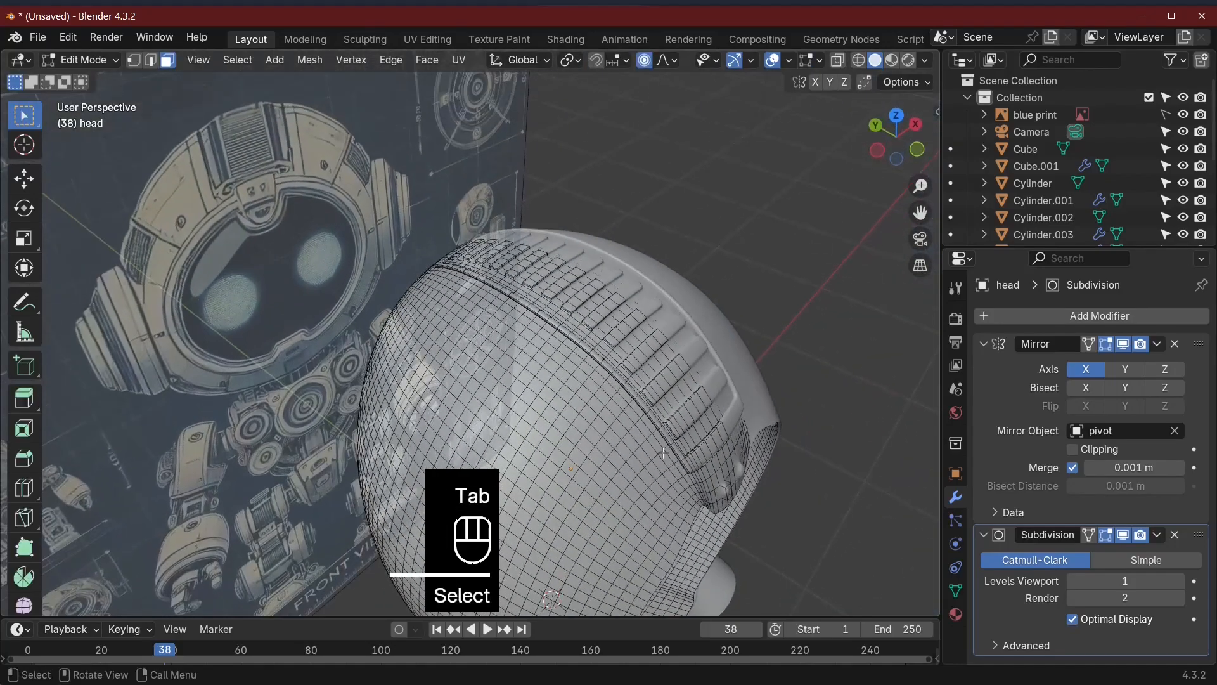
{"action": "left_click", "coordinate": [670, 476], "text": "shift"}
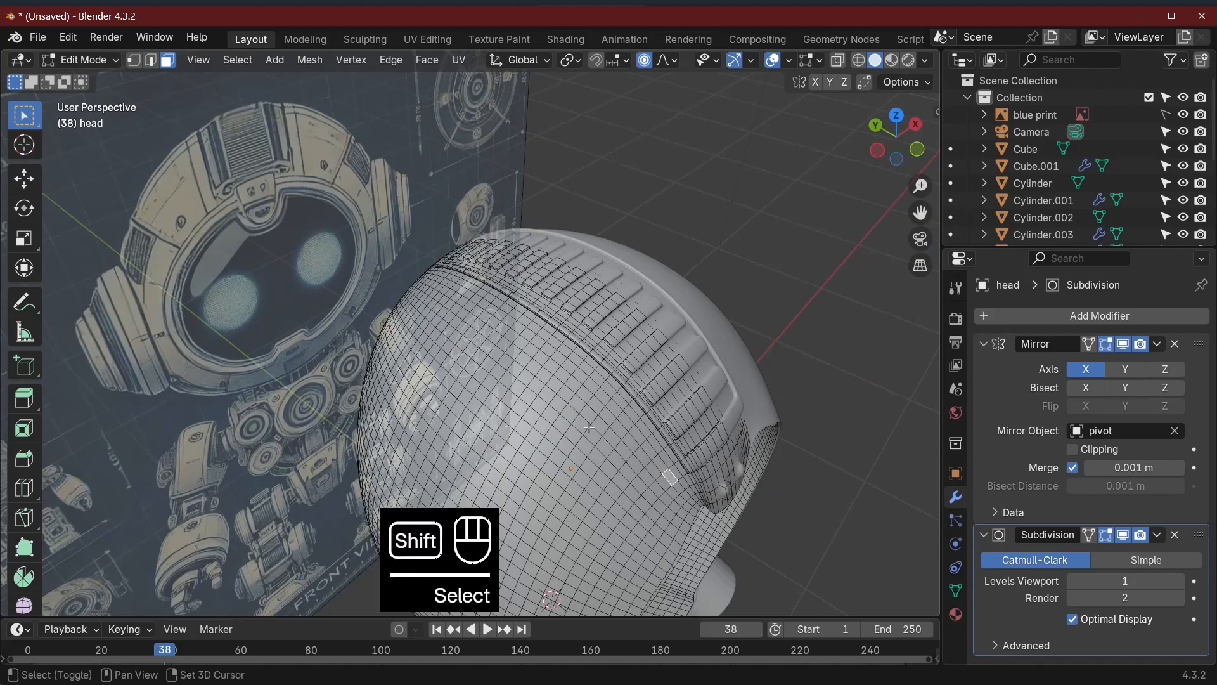
{"action": "left_click", "coordinate": [600, 398], "text": "shift"}
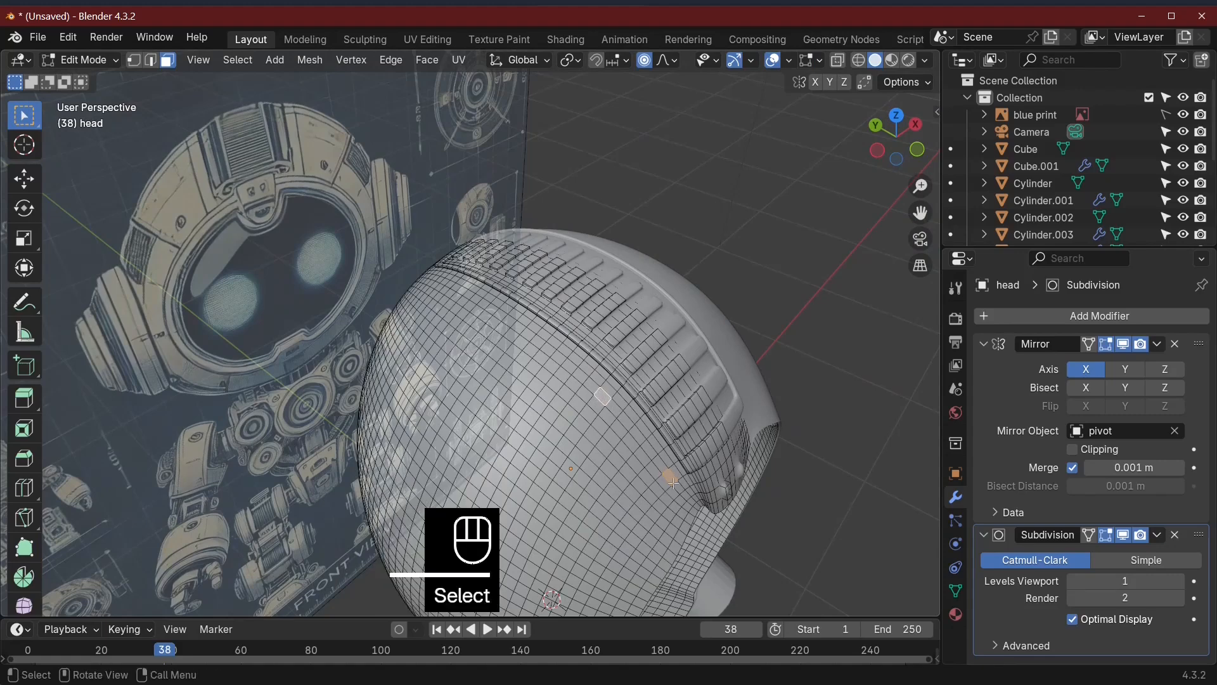
{"action": "left_click", "coordinate": [567, 368], "text": "ctrl"}
{"action": "middle_click_drag", "start_coordinate": [567, 368], "coordinate": [464, 329]}
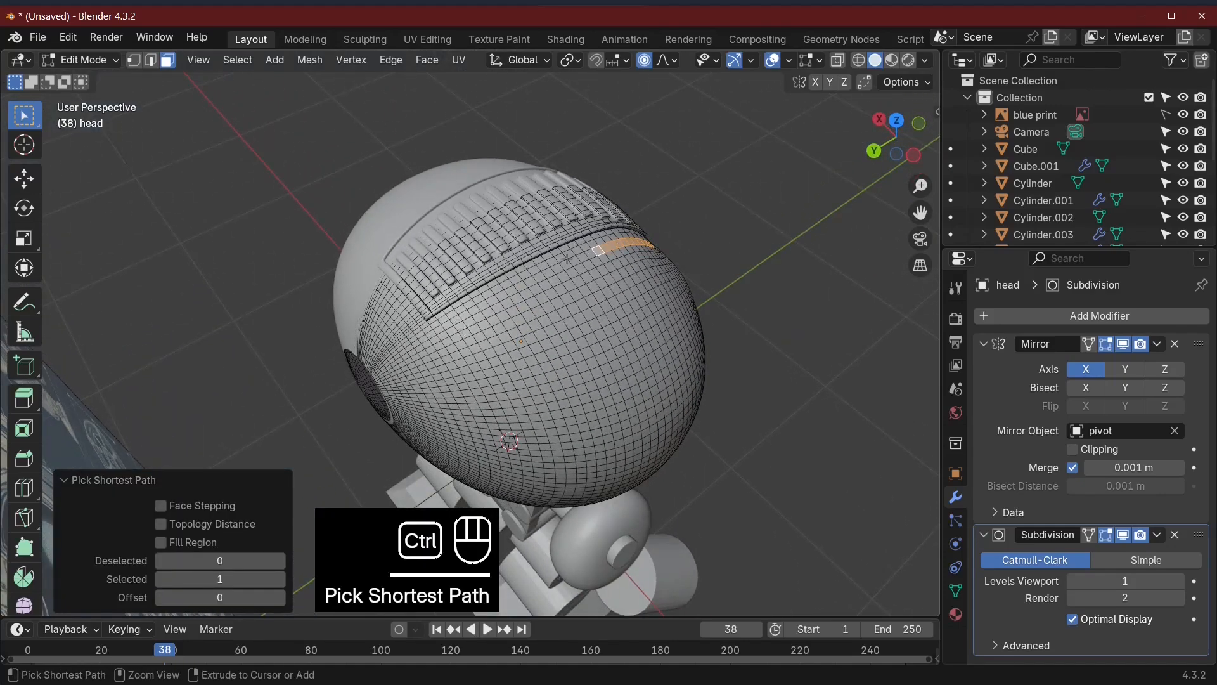
{"action": "left_click", "coordinate": [438, 328], "text": "ctrl"}
{"action": "middle_click_drag", "start_coordinate": [438, 328], "coordinate": [900, 558]}
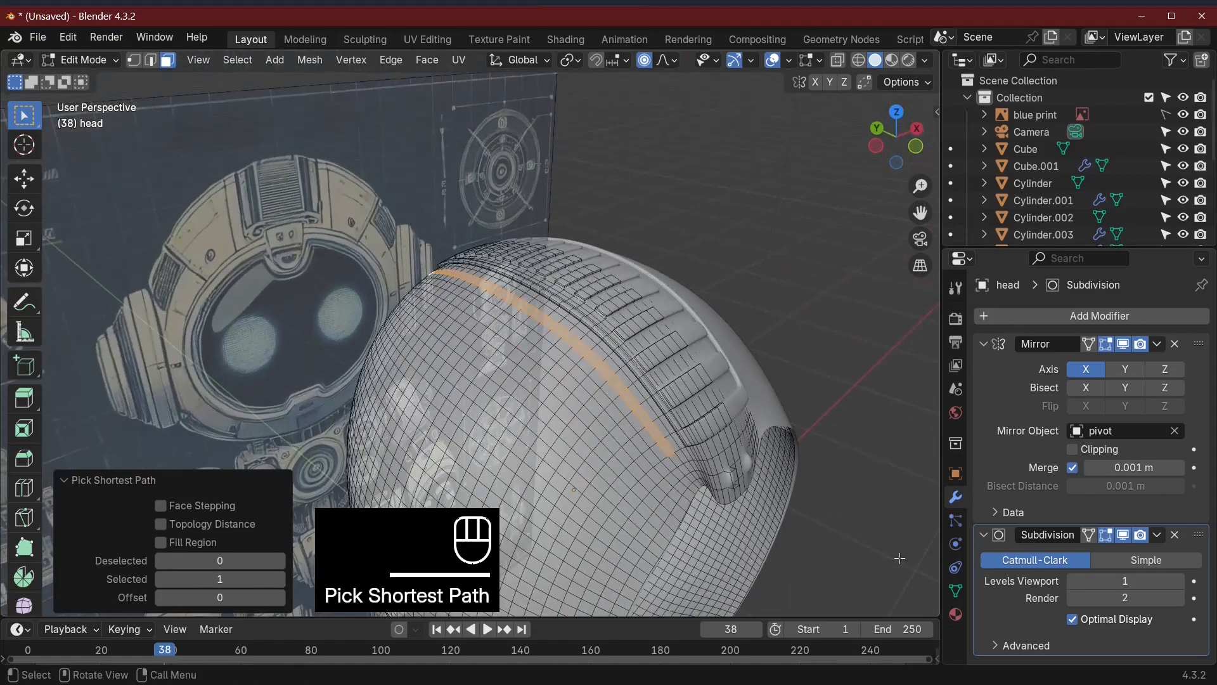
Step: Extrude the selected line of faces along its normals by about 0.009 m and inspect the narrow raised rib
{"action": "right_click", "coordinate": [656, 433]}
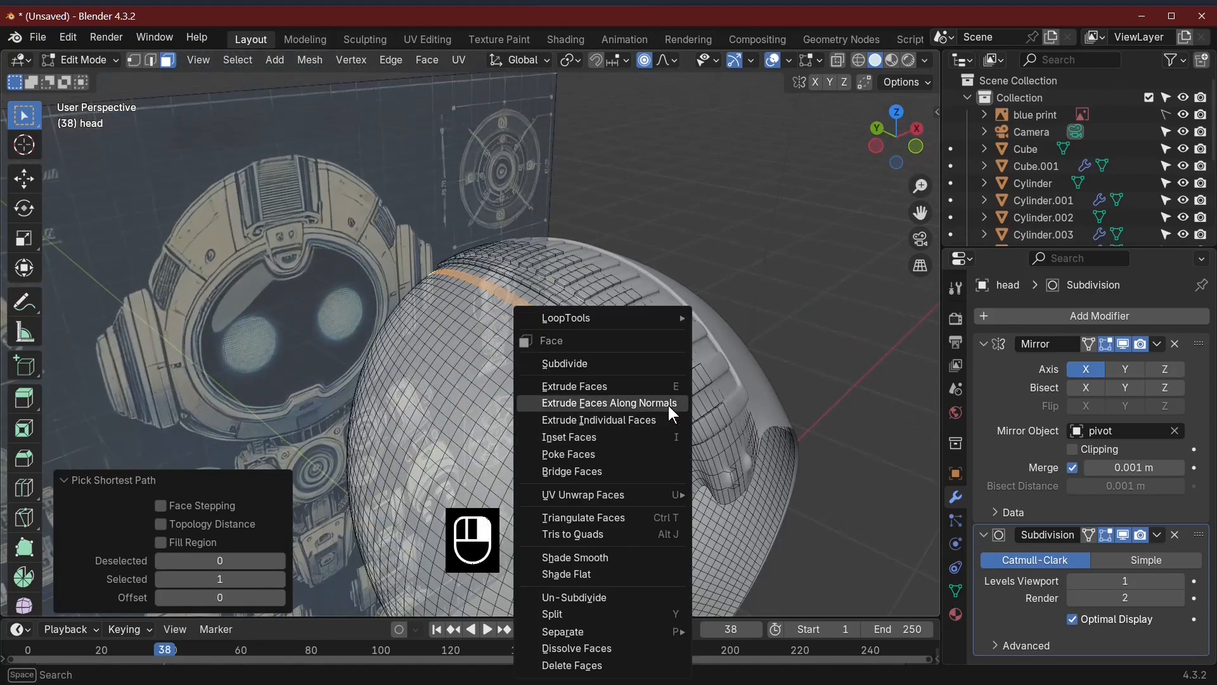
{"action": "left_click", "coordinate": [668, 405]}
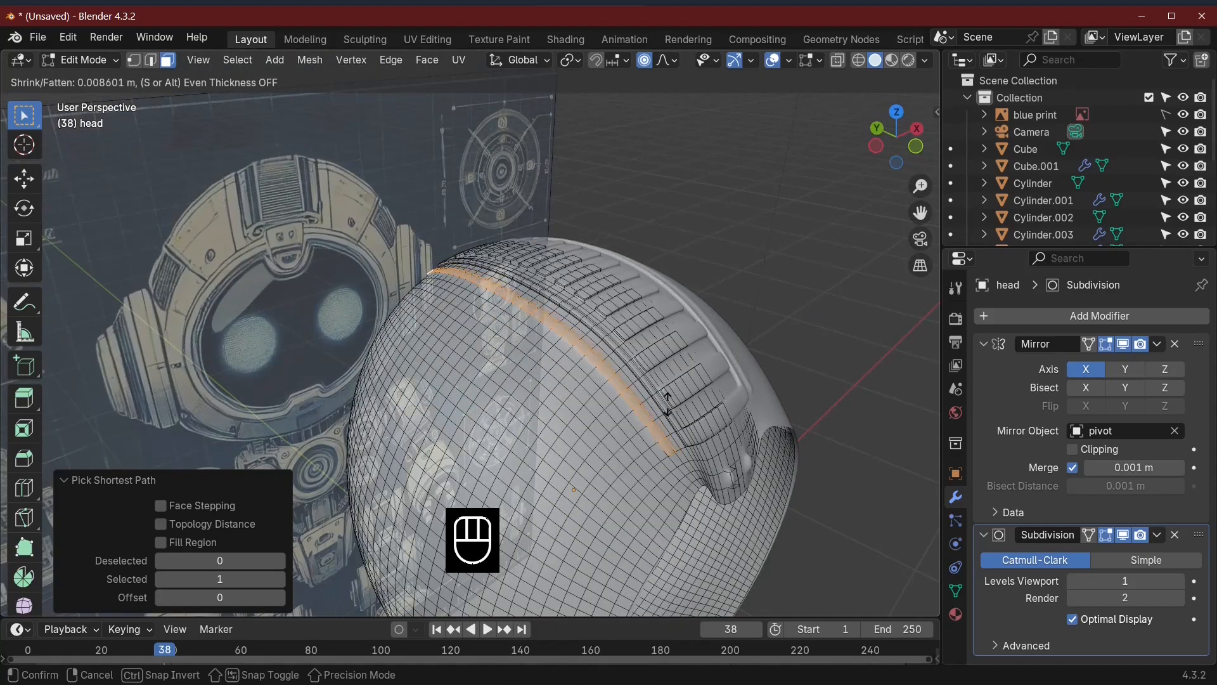
{"action": "left_click", "coordinate": [672, 401]}
{"action": "key", "text": "Tab"}
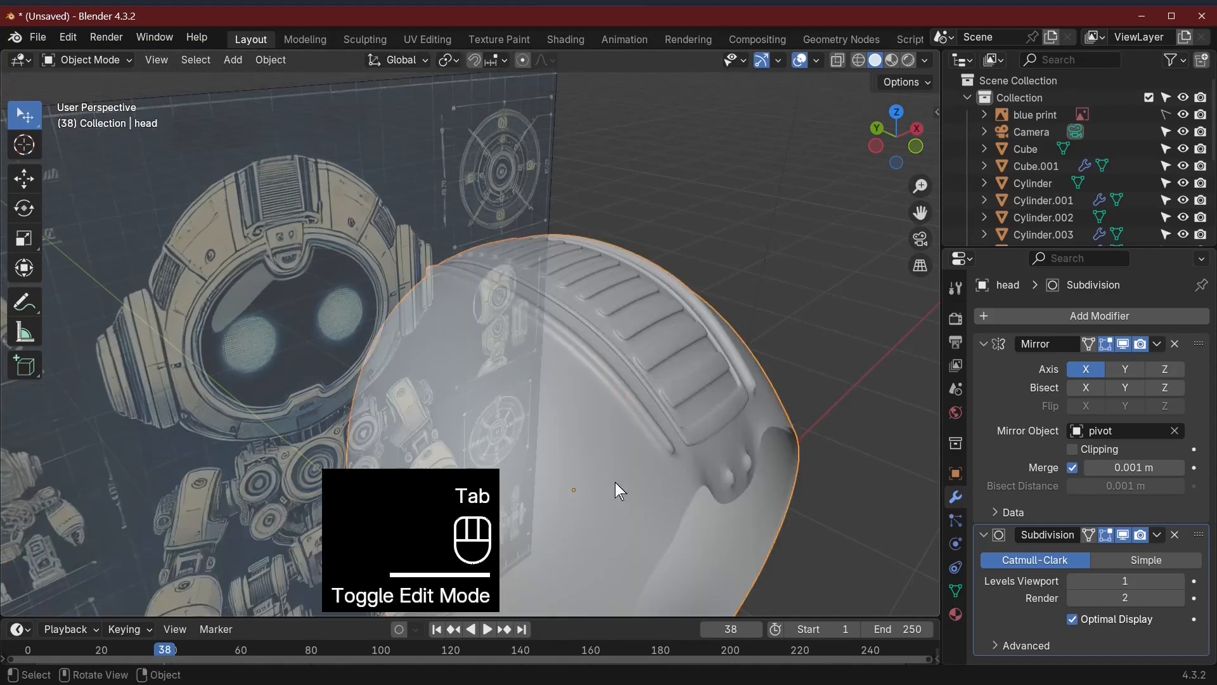
{"action": "middle_click_drag", "start_coordinate": [617, 488], "coordinate": [530, 511]}
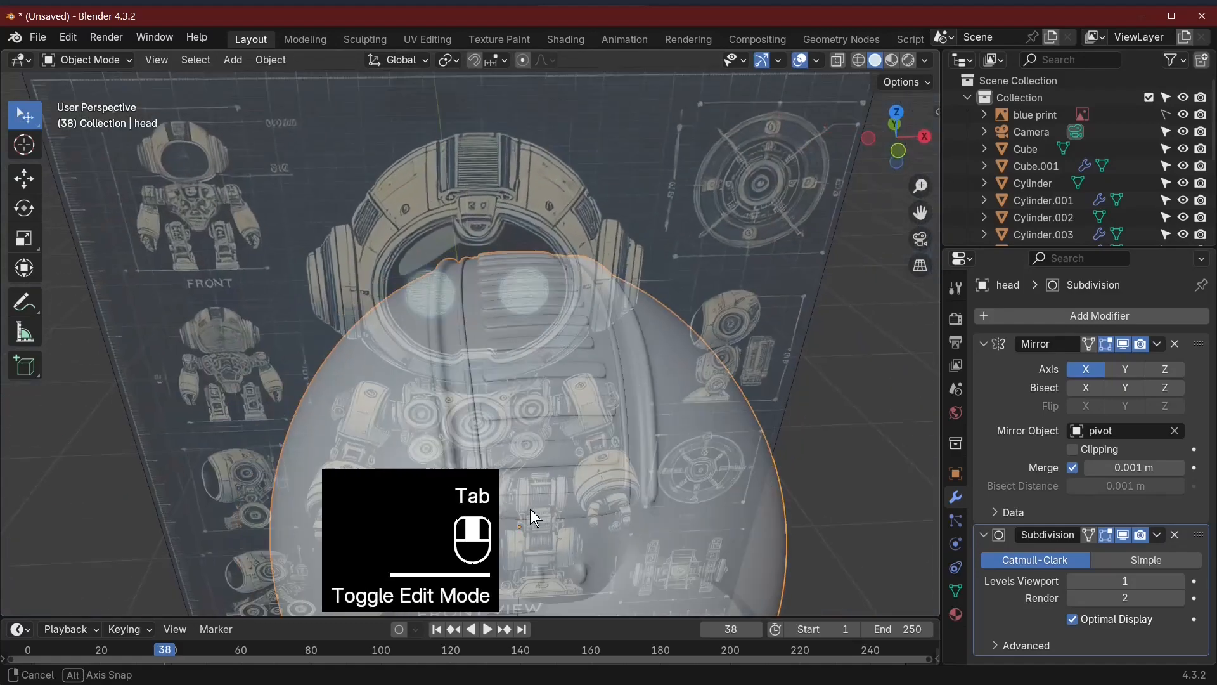
{"action": "middle_click_drag", "start_coordinate": [596, 405], "coordinate": [487, 321]}
Step: Select the full face loop around the rim of the visor opening
{"action": "key", "text": "Tab"}
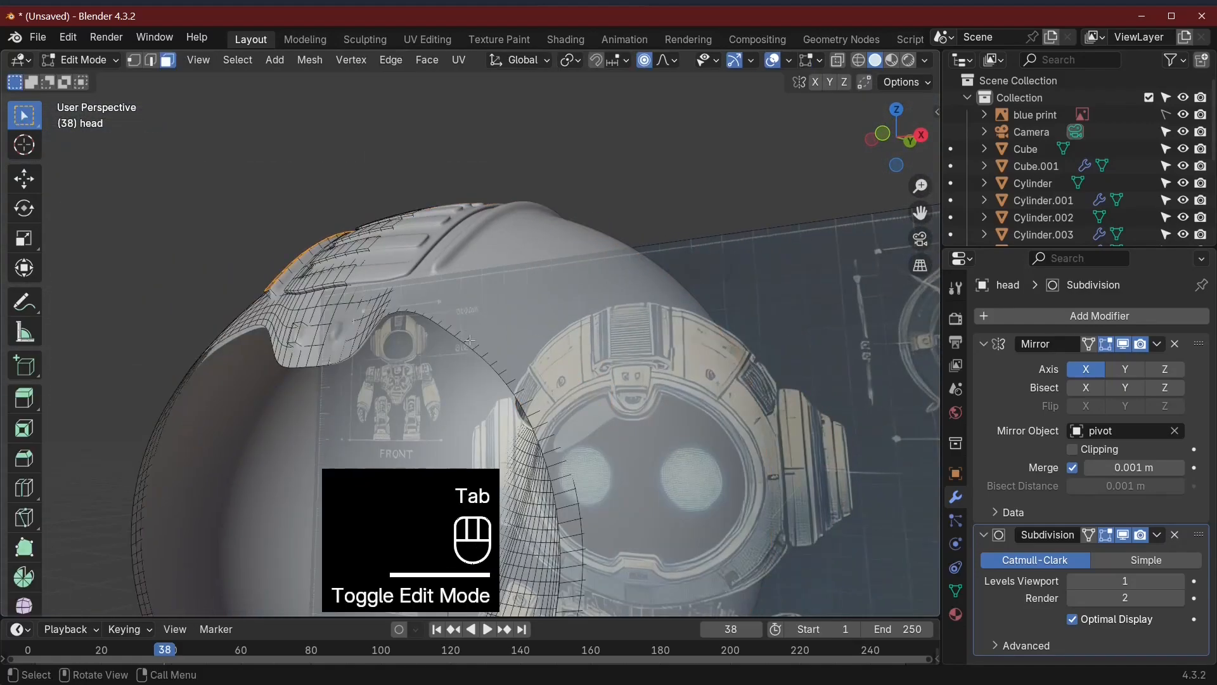
{"action": "middle_click_drag", "start_coordinate": [365, 338], "coordinate": [478, 369]}
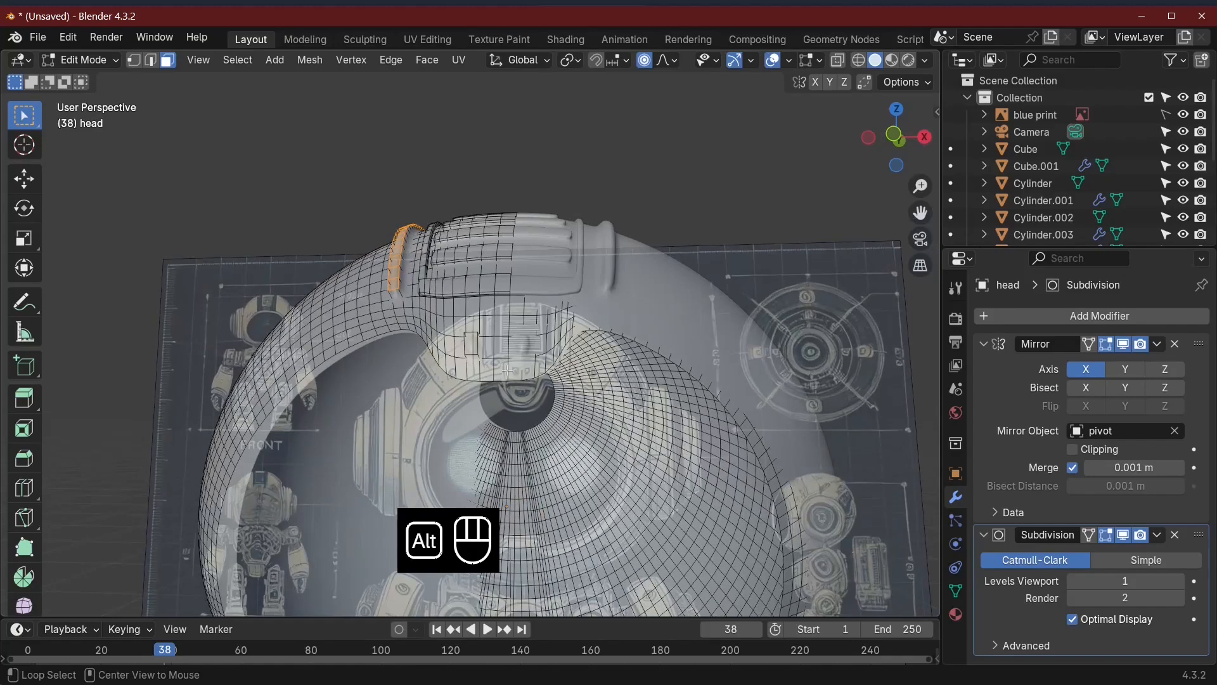
{"action": "left_click", "coordinate": [508, 370], "text": "alt"}
{"action": "middle_click_drag", "start_coordinate": [507, 370], "coordinate": [587, 381]}
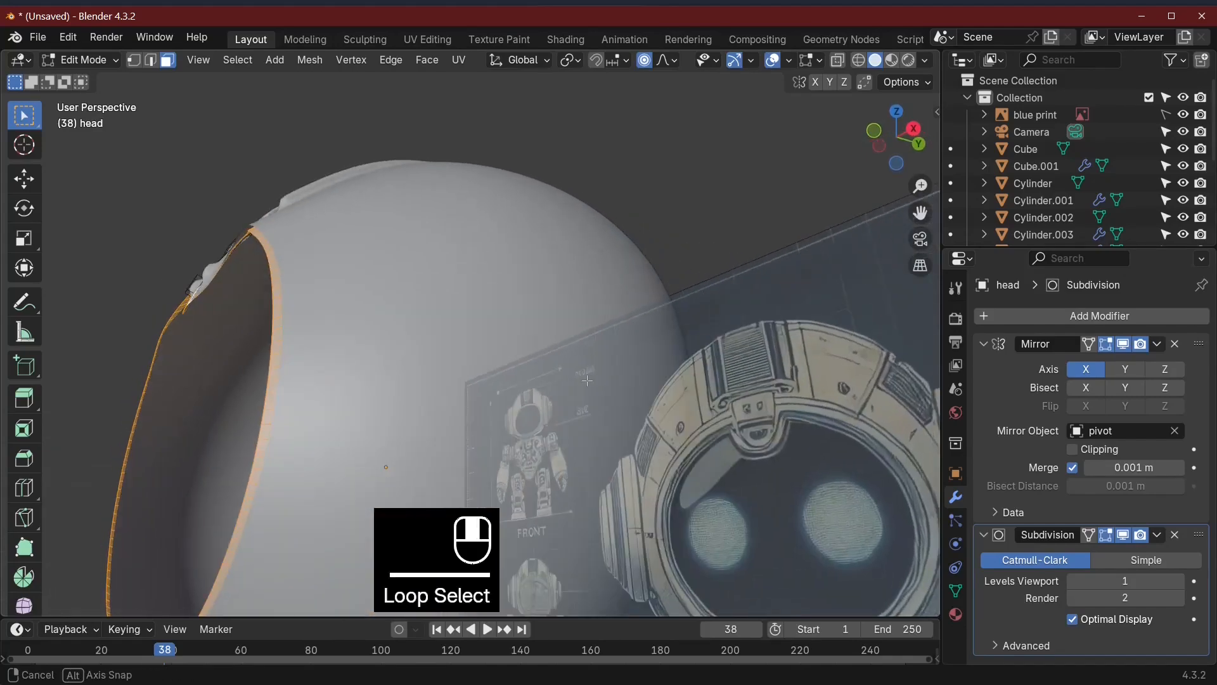
Step: Extrude the visor rim's face loop outward along its normals and inspect the thickened rim in Object Mode
{"action": "right_click", "coordinate": [271, 396]}
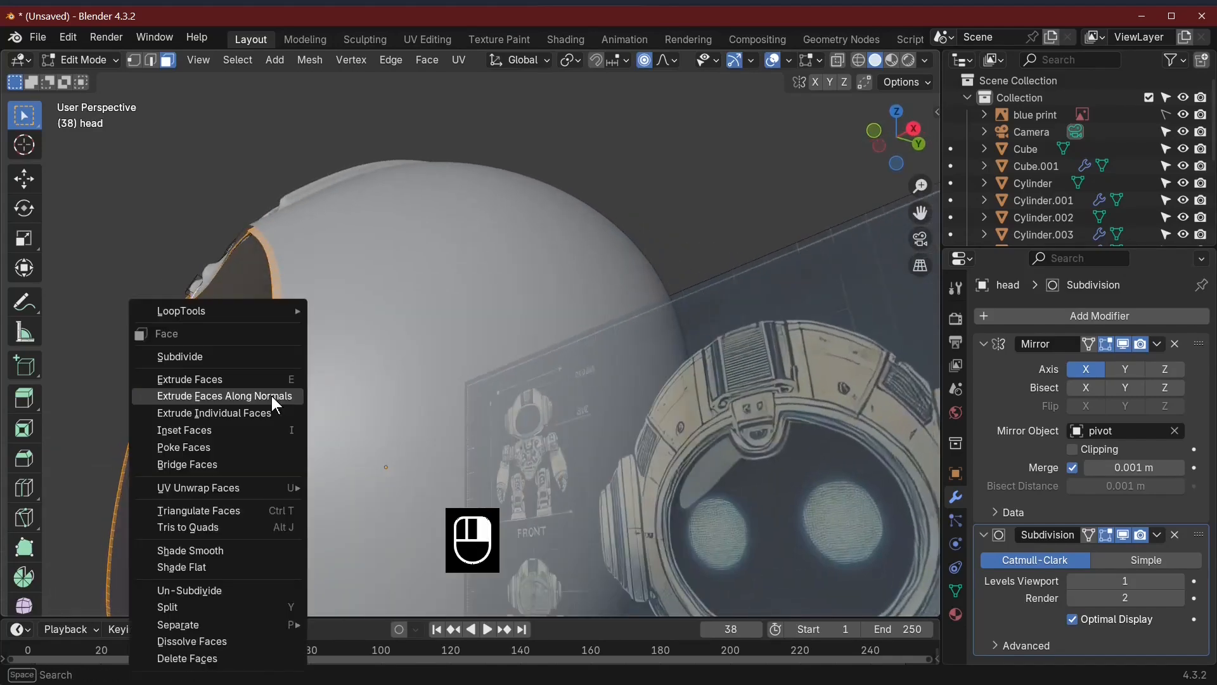
{"action": "left_click", "coordinate": [271, 396]}
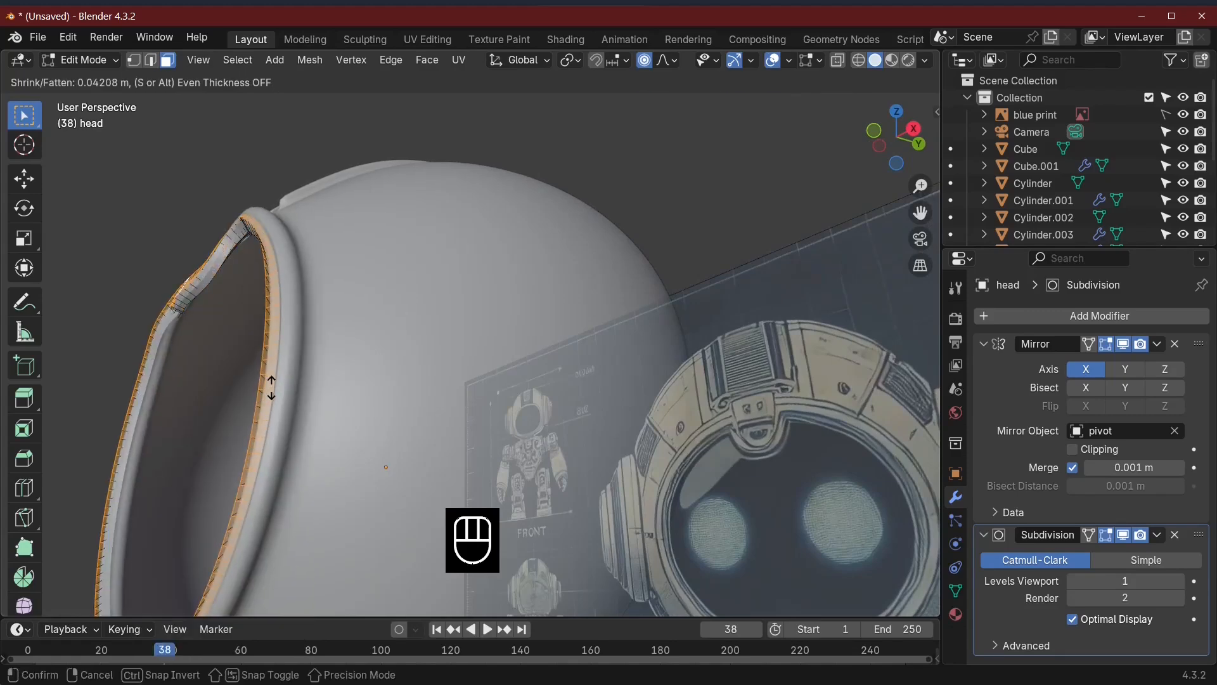
{"action": "left_click", "coordinate": [326, 408]}
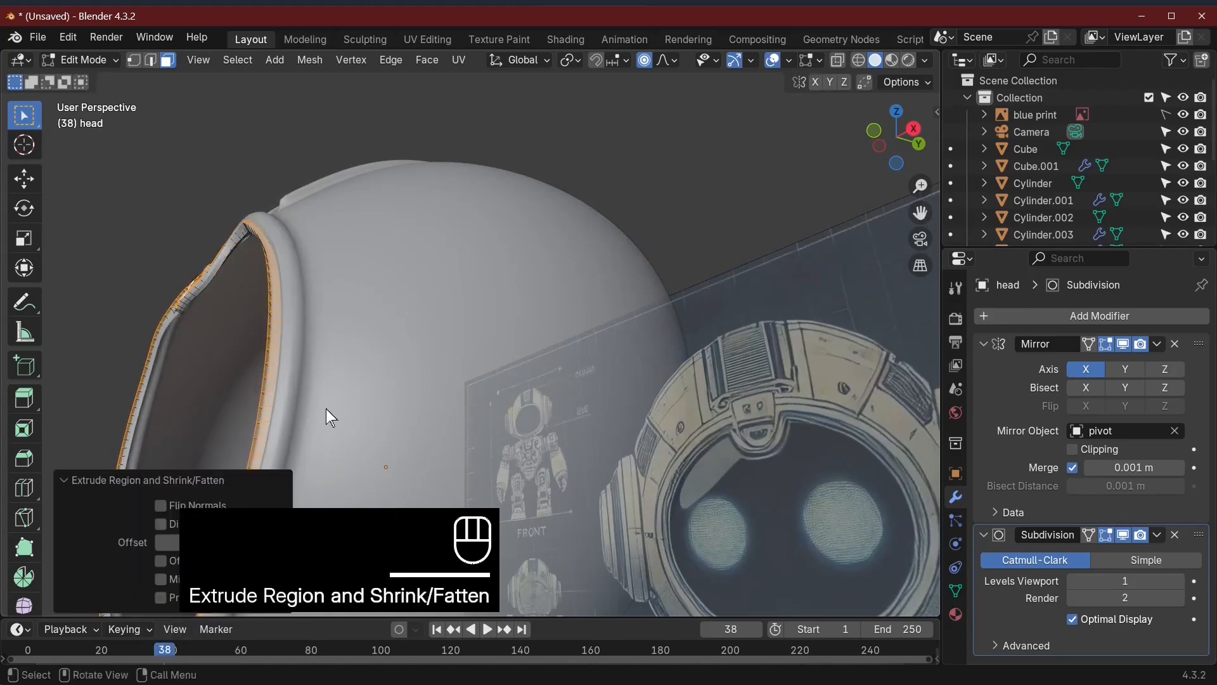
{"action": "key", "text": "Tab"}
{"action": "middle_click_drag", "start_coordinate": [351, 394], "coordinate": [476, 485]}
{"action": "key", "text": "Tab"}
{"action": "key", "text": "Tab"}
{"action": "middle_click_drag", "start_coordinate": [572, 430], "coordinate": [567, 396]}
Step: Select a closed four-sided outline of faces on the side of the head, just behind the visor rim
{"action": "key", "text": "Tab"}
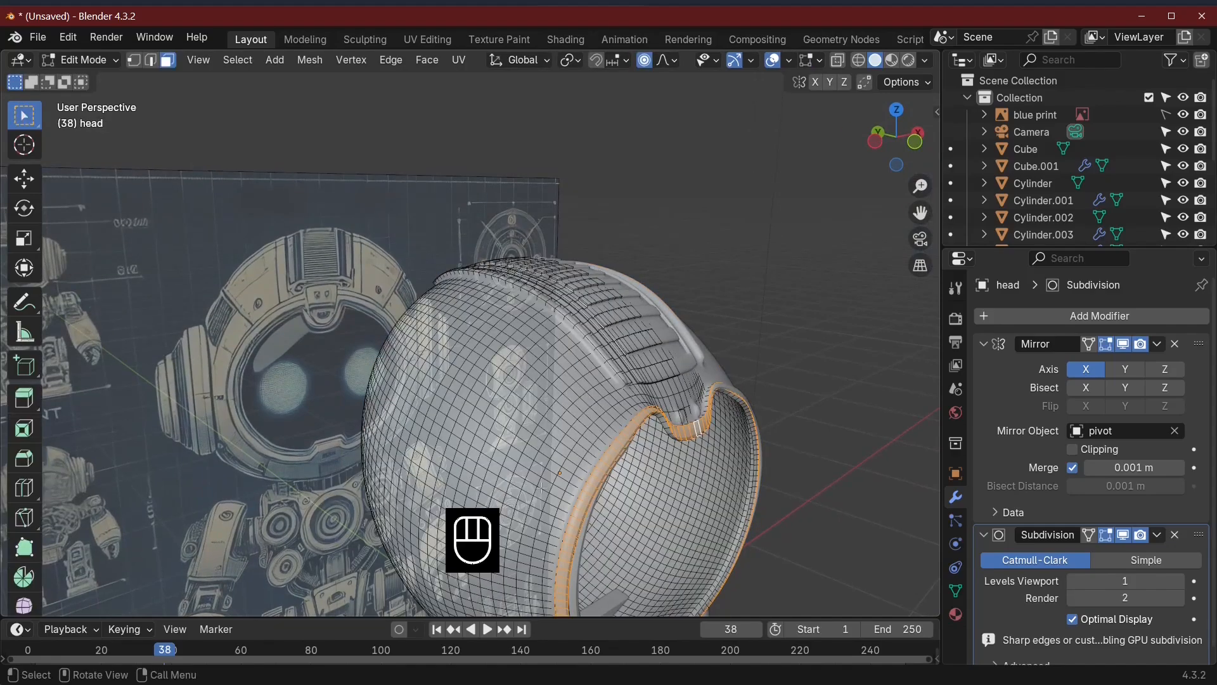
{"action": "middle_click_drag", "start_coordinate": [541, 487], "coordinate": [575, 457]}
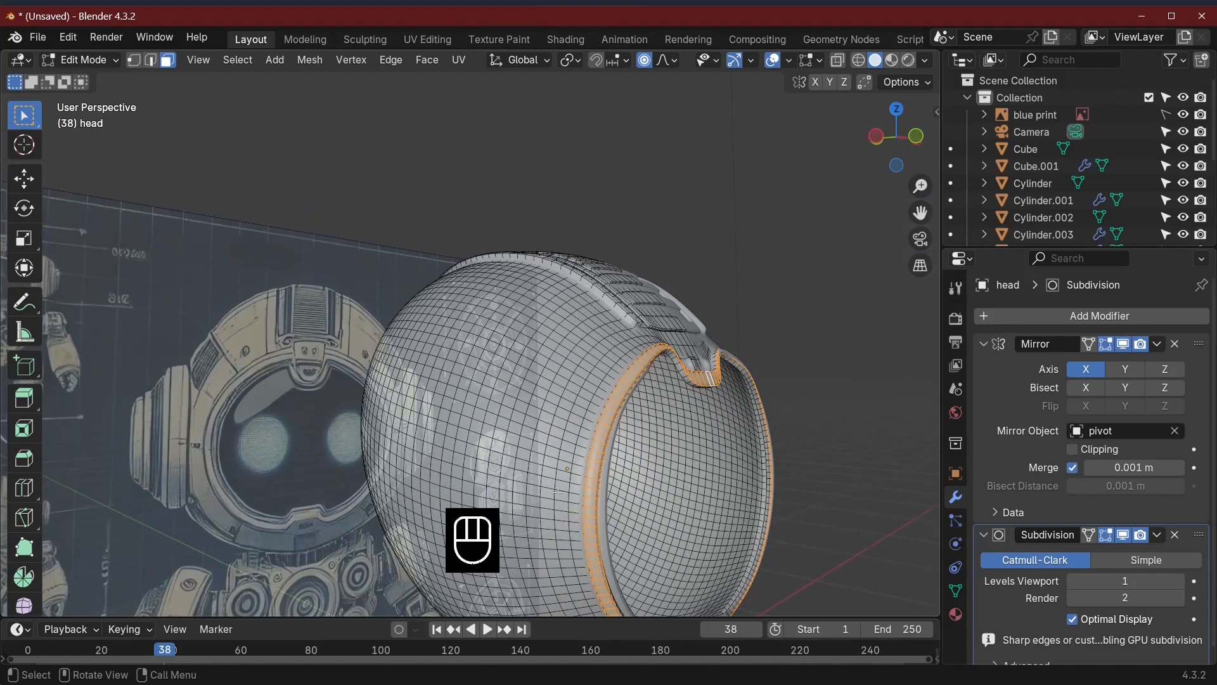
{"action": "left_click", "coordinate": [594, 381]}
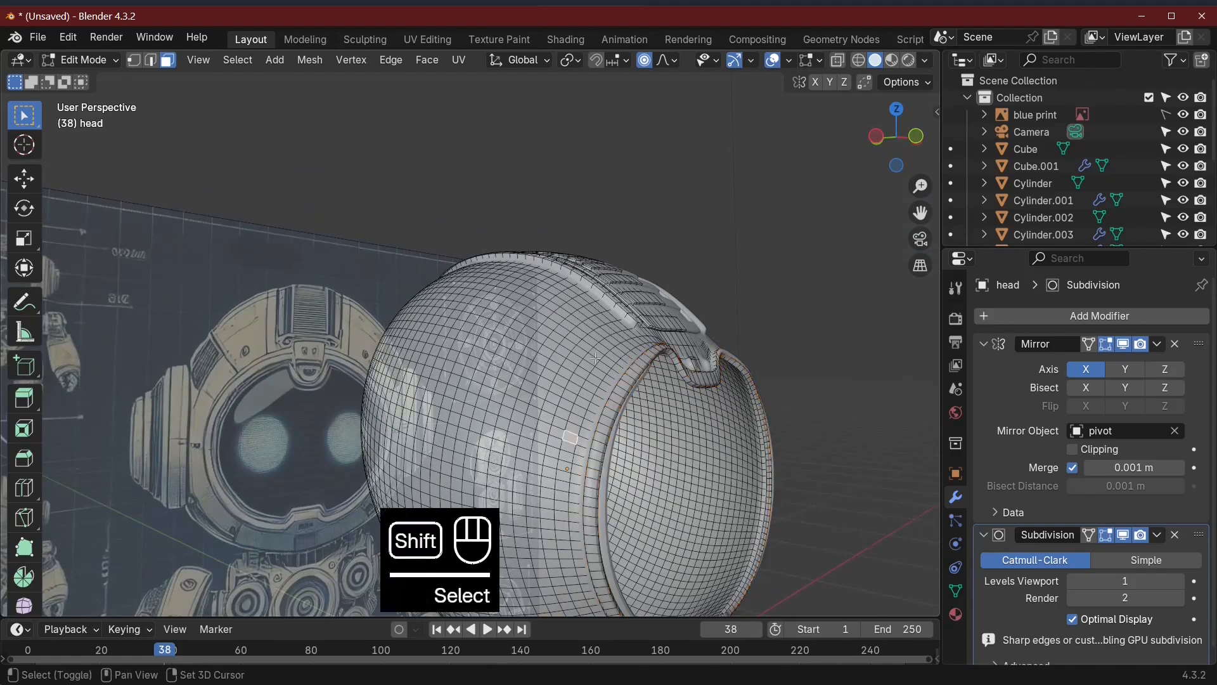
{"action": "left_click", "coordinate": [566, 454], "text": "ctrl"}
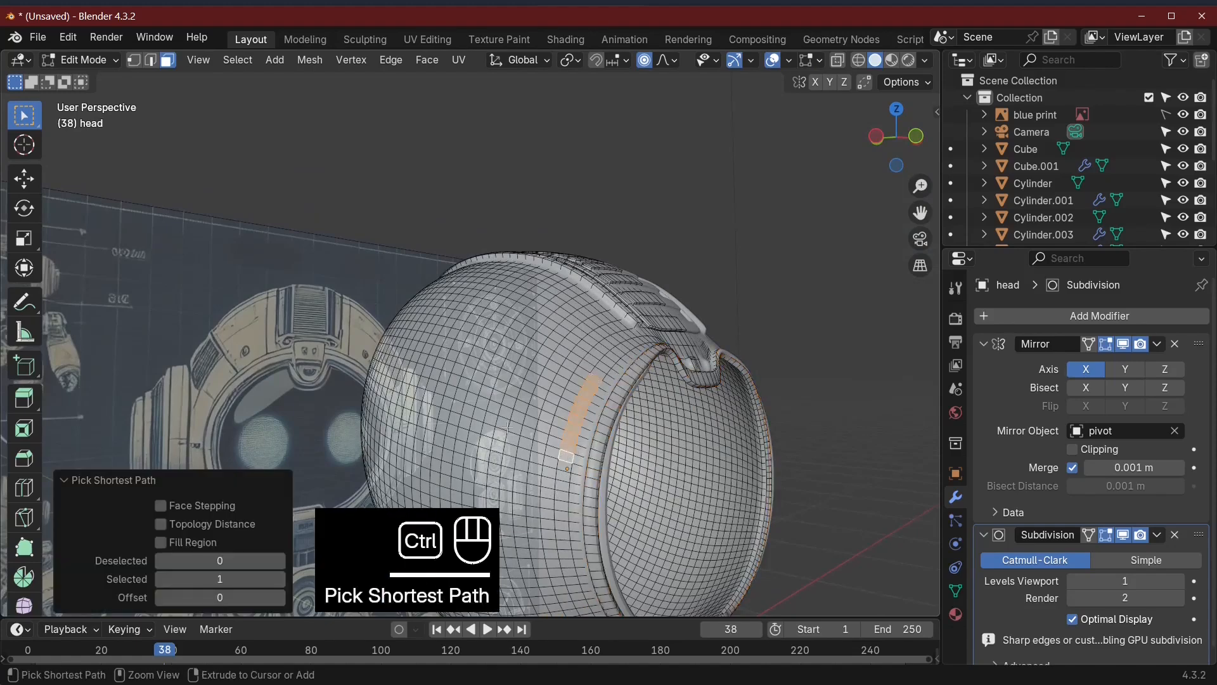
{"action": "left_click", "coordinate": [477, 426], "text": "ctrl"}
{"action": "left_click", "coordinate": [502, 352], "text": "ctrl"}
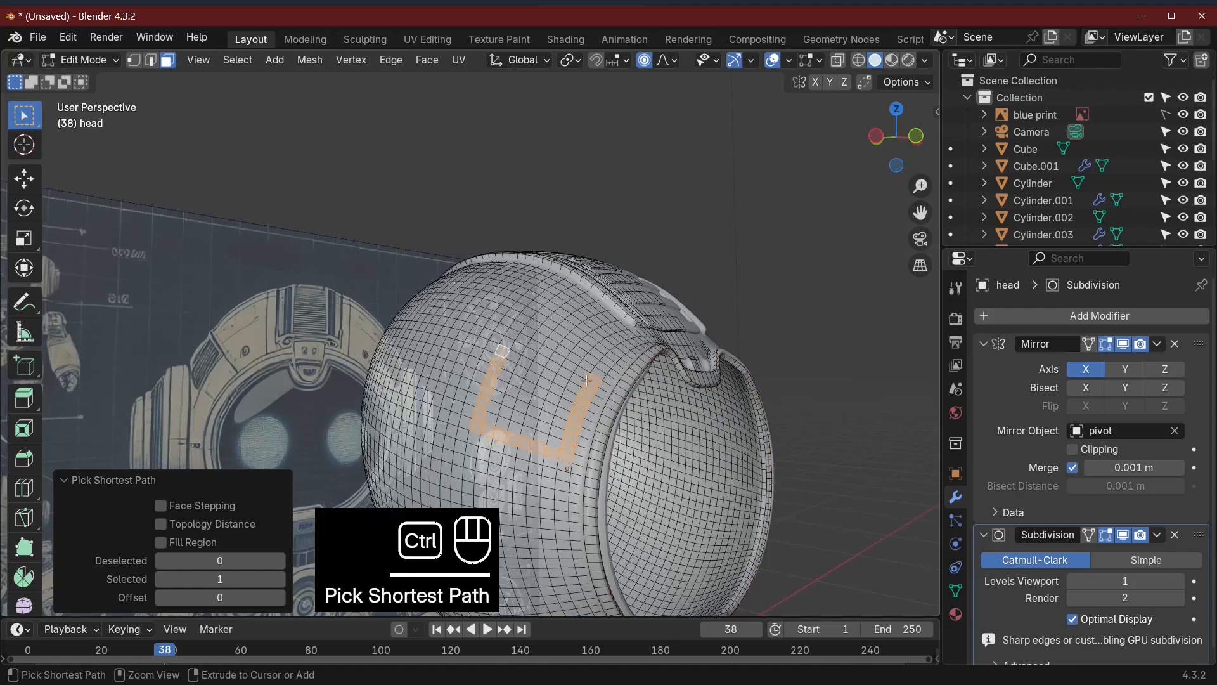
{"action": "left_click", "coordinate": [513, 334], "text": "ctrl"}
{"action": "left_click", "coordinate": [586, 375], "text": "ctrl"}
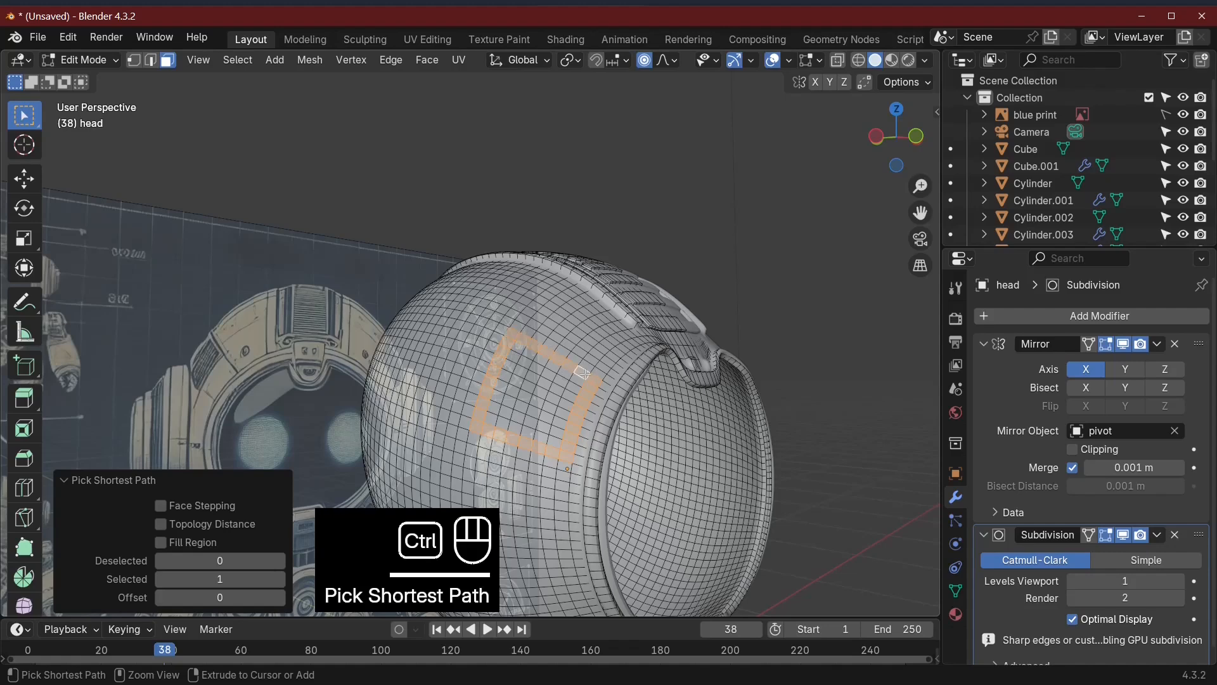
Step: Extrude the four-sided face outline along its normals into a raised frame and inspect it in Object Mode
{"action": "right_click", "coordinate": [591, 393]}
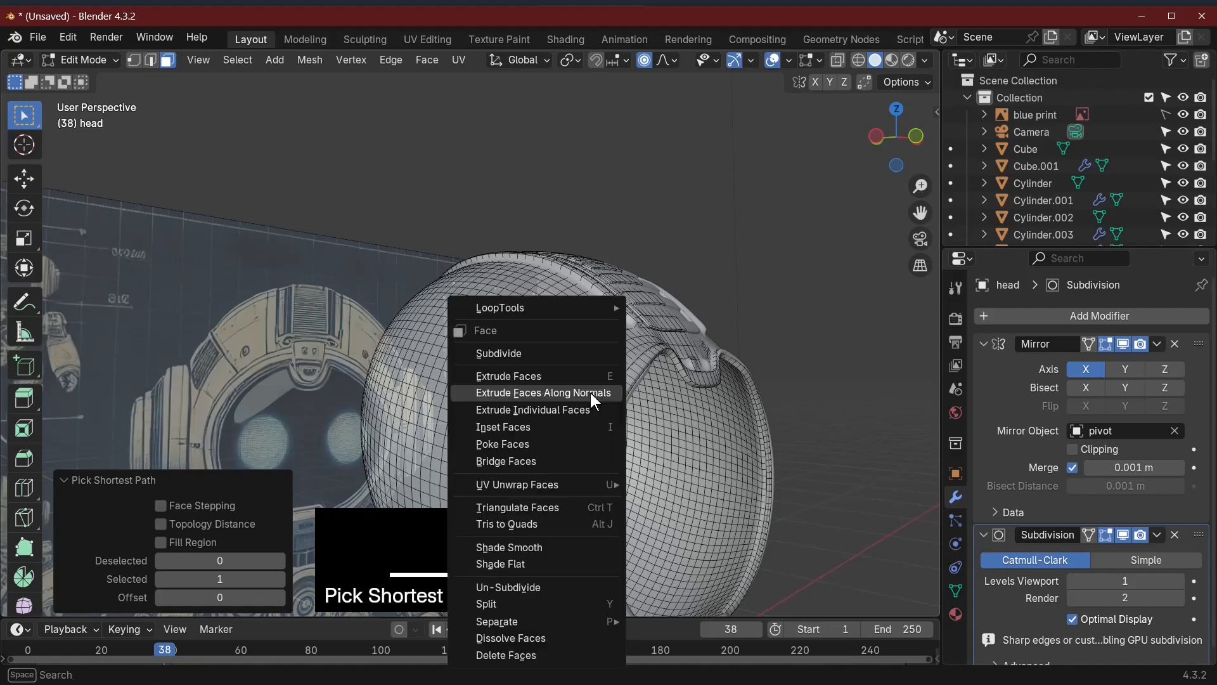
{"action": "left_click", "coordinate": [590, 393]}
{"action": "key", "text": "Tab"}
{"action": "mouse_move", "coordinate": [584, 367]}
{"action": "middle_mouse_down"}
{"action": "mouse_move", "coordinate": [557, 432]}
{"action": "mouse_move", "coordinate": [587, 355]}
{"action": "middle_mouse_up"}
{"action": "scroll", "coordinate": [568, 386], "scroll_direction": "up", "scroll_amount": 3}
{"action": "scroll", "coordinate": [568, 398], "scroll_direction": "down", "scroll_amount": 2}
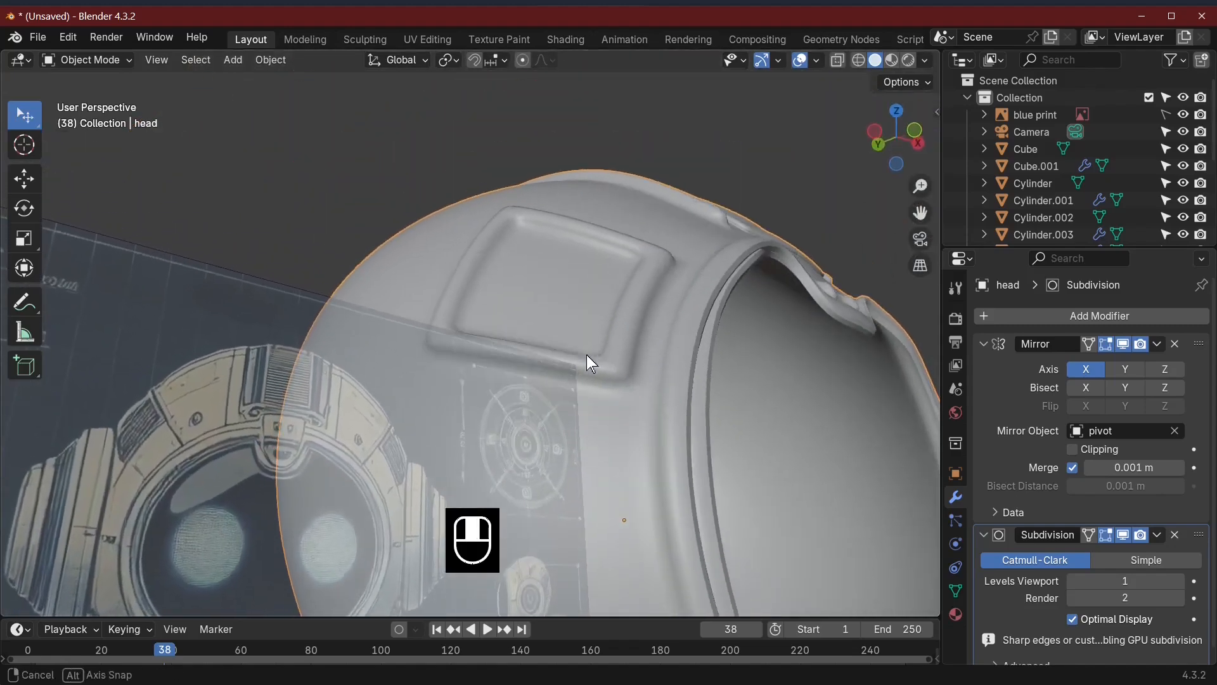
{"action": "scroll", "coordinate": [591, 304], "scroll_direction": "up", "scroll_amount": 2}
Step: Add two centred loop cuts around the inner wall of the raised frame to sharpen its inside edges
{"action": "key", "text": "Tab"}
{"action": "left_click", "coordinate": [624, 191]}
{"action": "left_click", "coordinate": [622, 188], "text": "ctrl"}
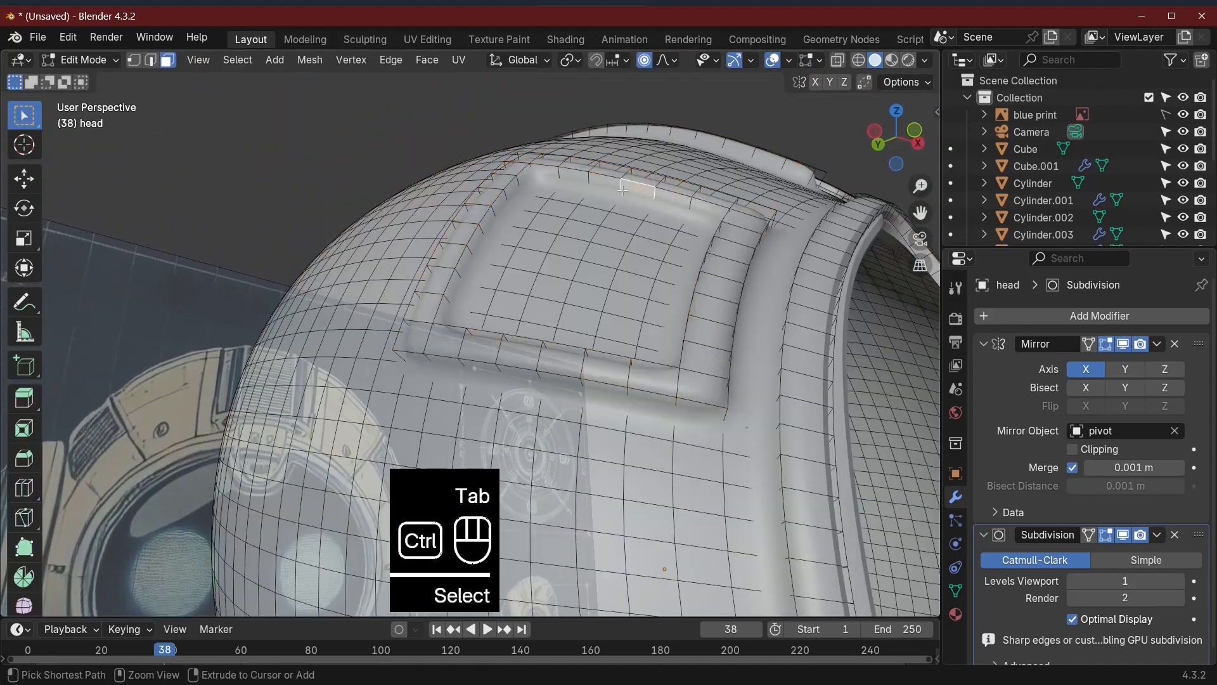
{"action": "key", "text": "ctrl+r"}
{"action": "scroll", "coordinate": [623, 189], "scroll_direction": "up", "scroll_amount": 1}
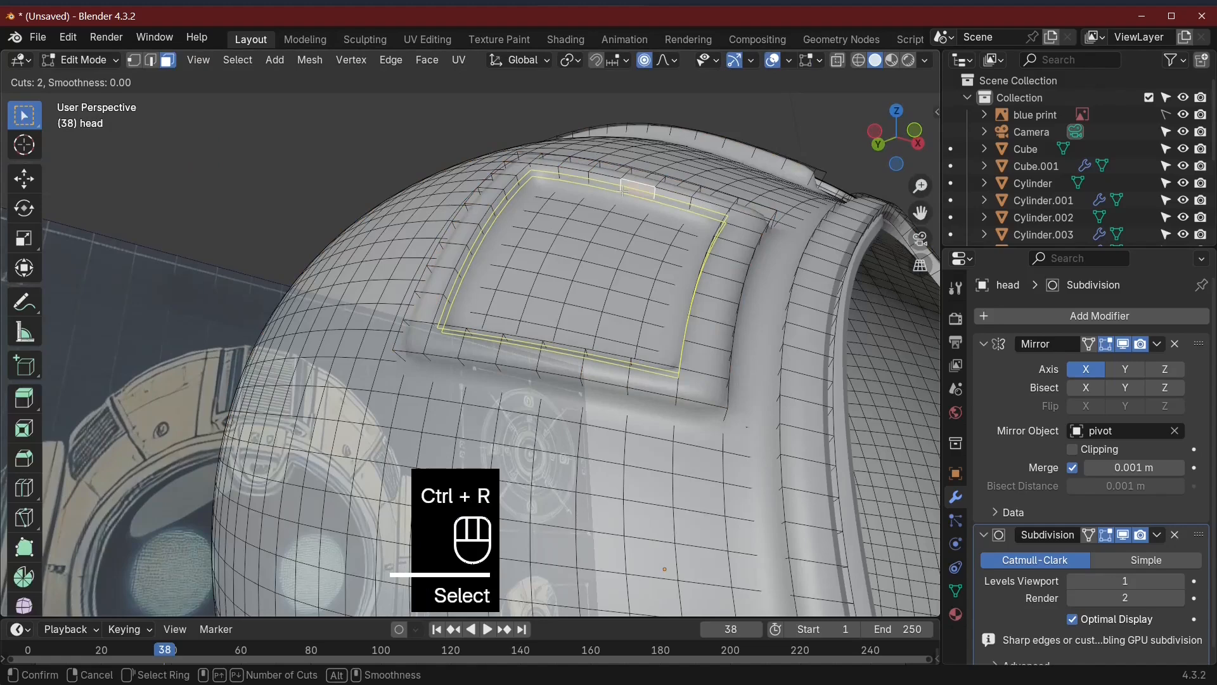
{"action": "left_click", "coordinate": [621, 187]}
{"action": "right_click", "coordinate": [581, 387]}
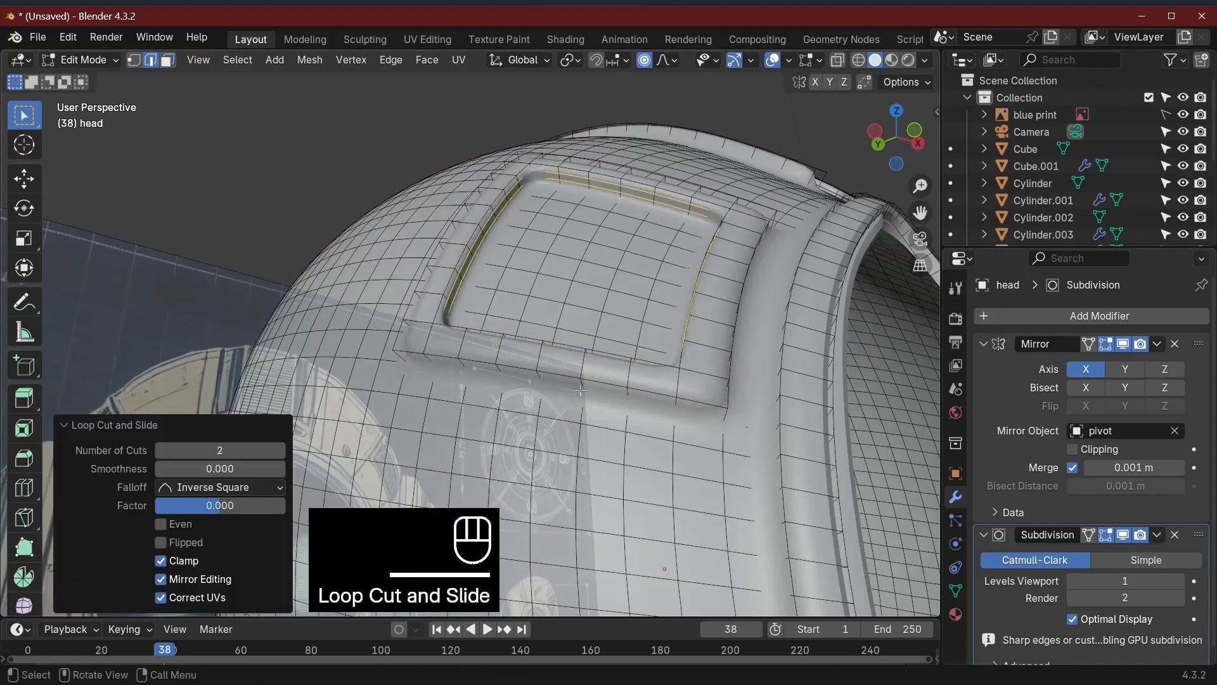
{"action": "left_click", "coordinate": [581, 387]}
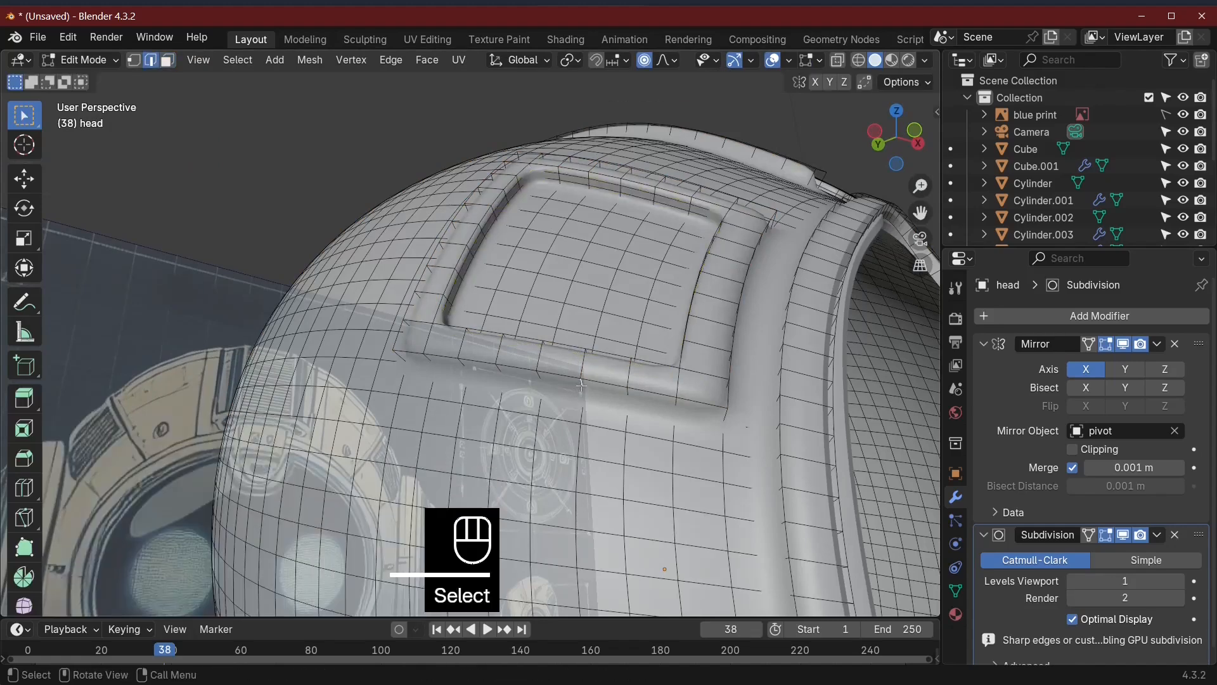
Step: Add two centred loop cuts around the outer wall of the raised frame and inspect the tightened edges in Object Mode
{"action": "key", "text": "ctrl+r"}
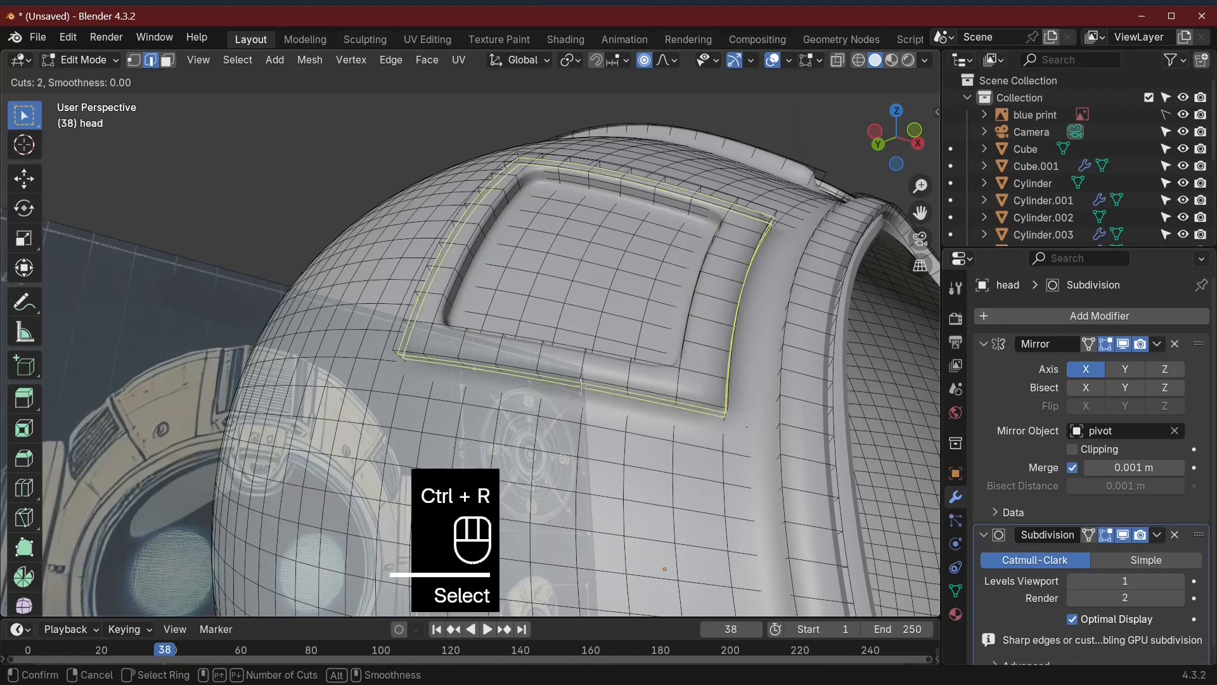
{"action": "left_click", "coordinate": [581, 384]}
{"action": "right_click", "coordinate": [581, 385]}
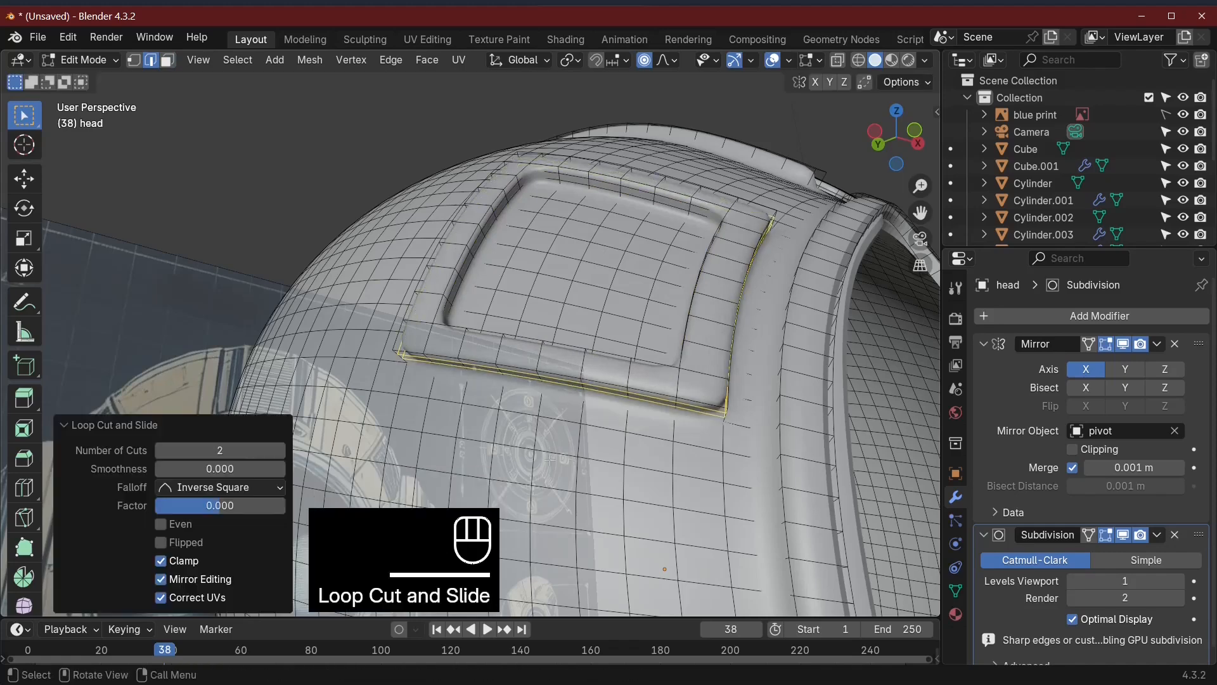
{"action": "key", "text": "Tab"}
{"action": "middle_click_drag", "start_coordinate": [556, 469], "coordinate": [652, 433]}
{"action": "scroll", "coordinate": [640, 435], "scroll_direction": "up", "scroll_amount": 5}
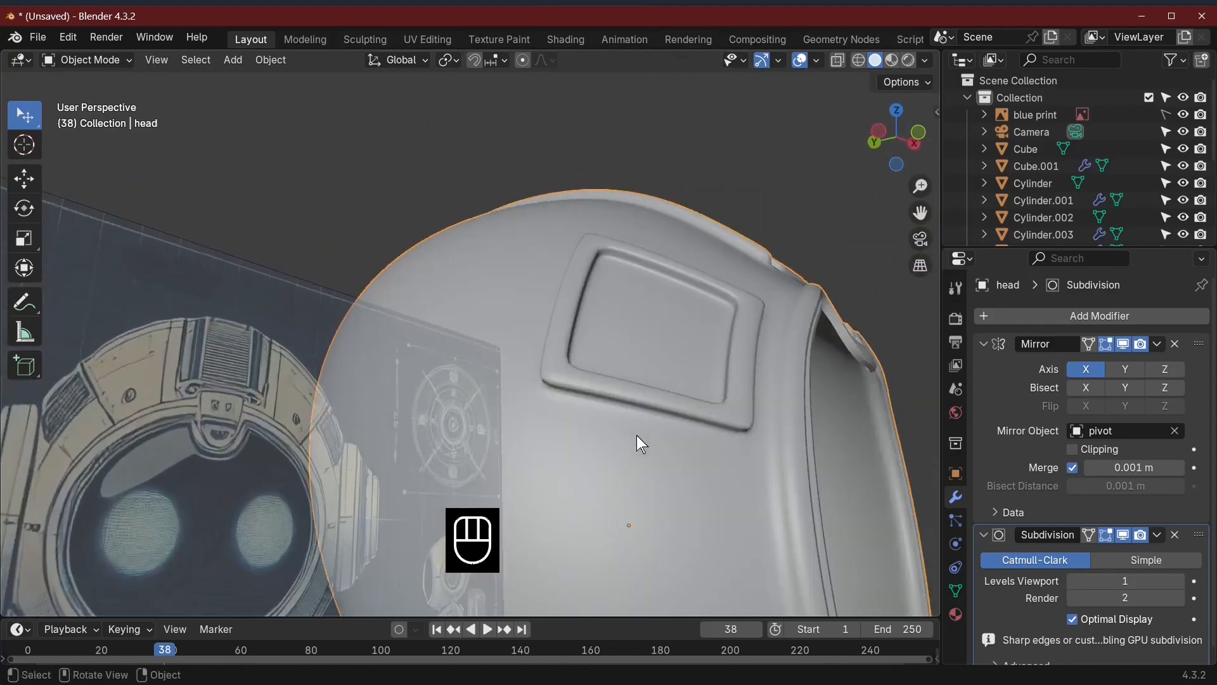
Step: Select a serpentine path of faces forming three lengthwise strips inside the raised frame on the side of the head
{"action": "key", "text": "Tab"}
{"action": "left_click", "coordinate": [801, 401]}
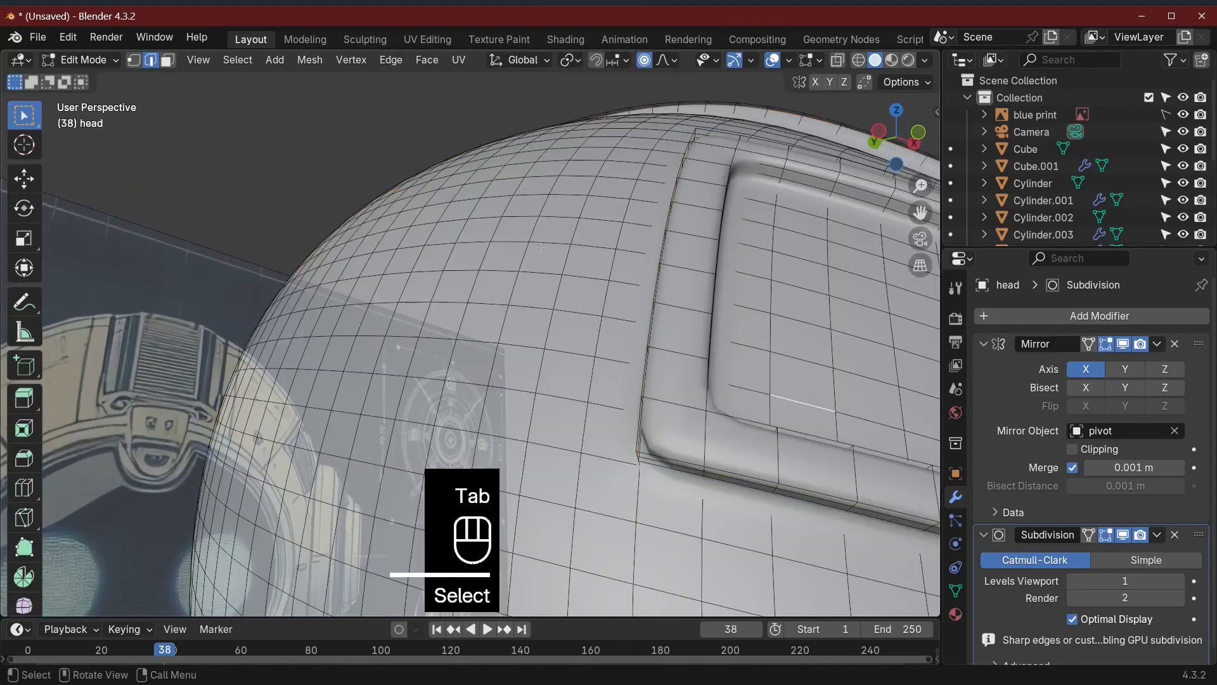
{"action": "left_click", "coordinate": [167, 61]}
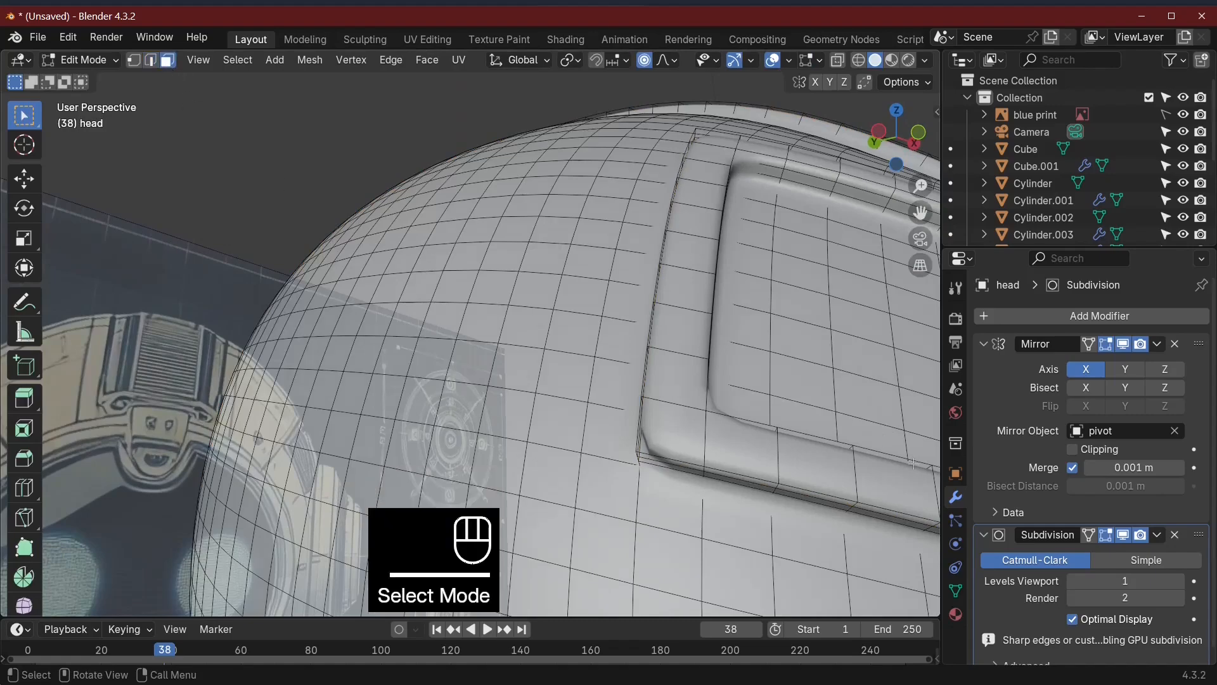
{"action": "left_click", "coordinate": [834, 436], "text": "shift"}
{"action": "left_click", "coordinate": [800, 211]}
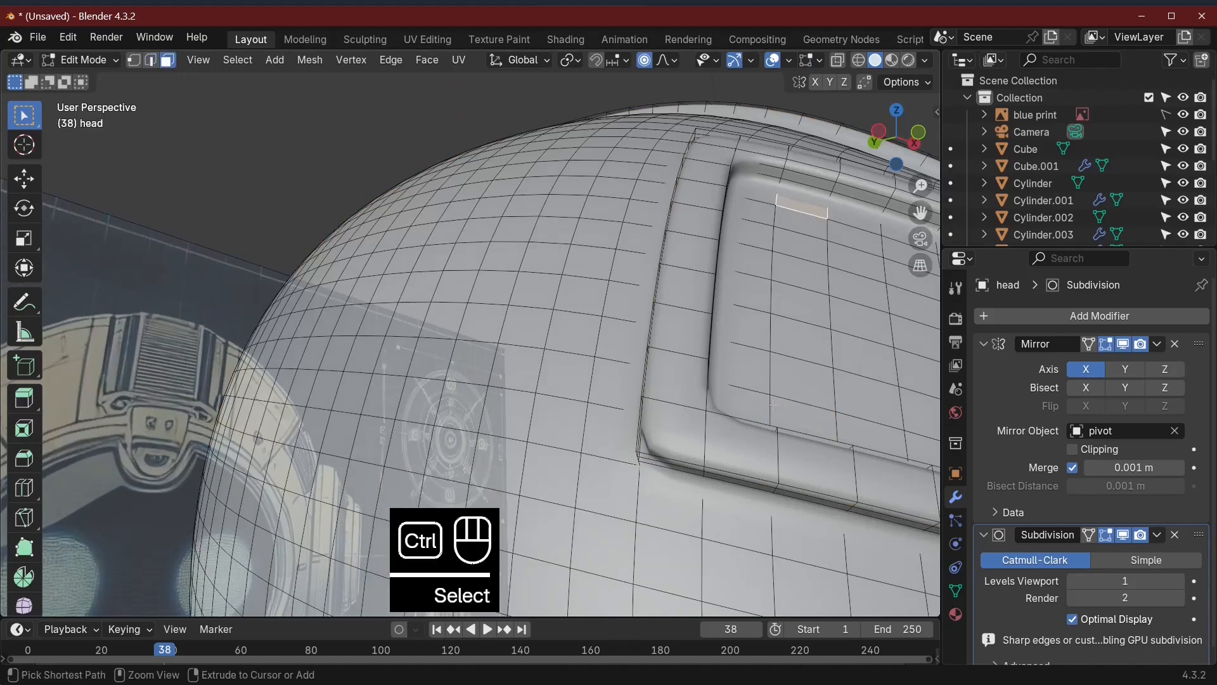
{"action": "left_click", "coordinate": [830, 431], "text": "ctrl"}
{"action": "middle_click_drag", "start_coordinate": [831, 432], "coordinate": [804, 429]}
{"action": "left_click", "coordinate": [637, 504], "text": "ctrl"}
{"action": "left_click", "coordinate": [713, 244], "text": "ctrl"}
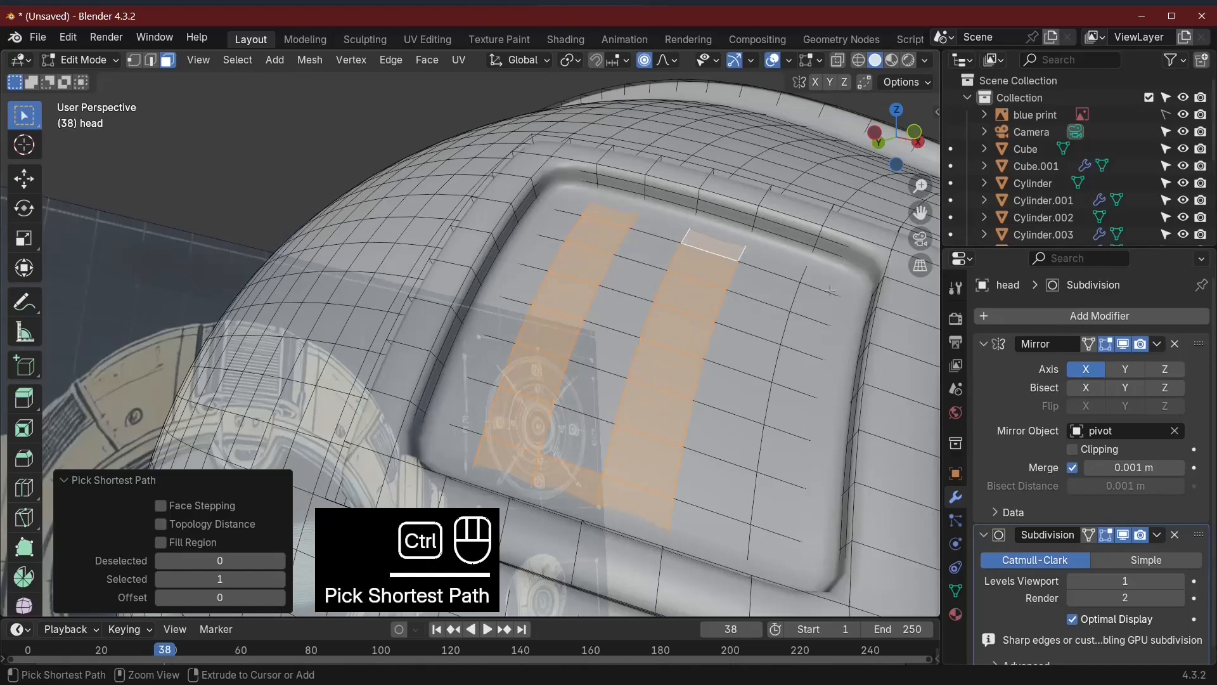
{"action": "left_click", "coordinate": [817, 282], "text": "ctrl"}
{"action": "left_click", "coordinate": [779, 542], "text": "ctrl"}
{"action": "middle_click_drag", "start_coordinate": [790, 489], "coordinate": [668, 348]}
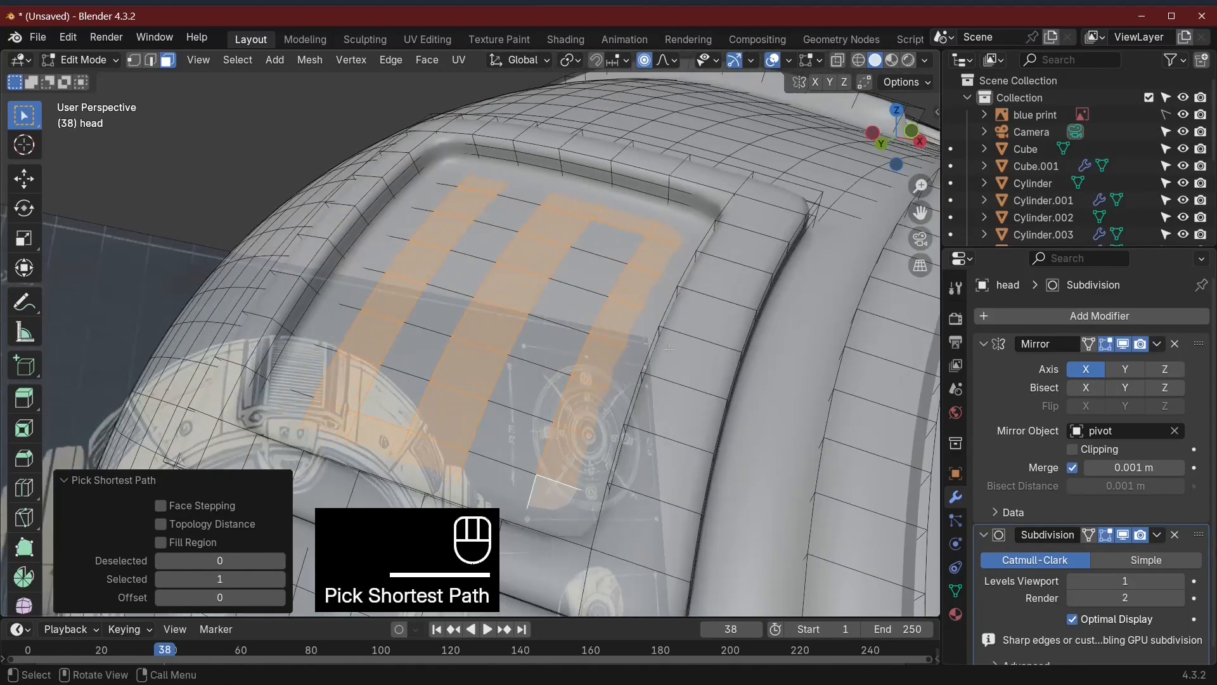
Step: Extrude the serpentine face strips along their normals into raised ribs inside the frame and inspect them in Object Mode
{"action": "right_click", "coordinate": [626, 344]}
{"action": "left_click", "coordinate": [624, 345]}
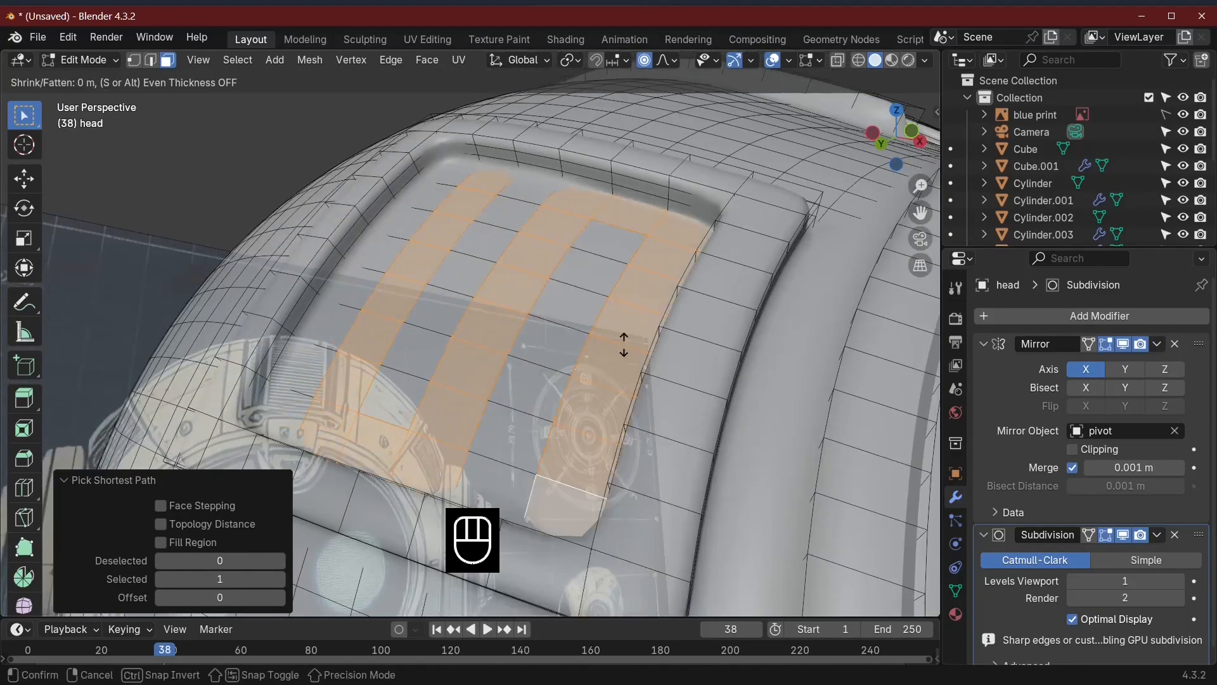
{"action": "left_click", "coordinate": [625, 329]}
{"action": "key", "text": "Tab"}
{"action": "middle_click_drag", "start_coordinate": [625, 330], "coordinate": [682, 473]}
{"action": "scroll", "coordinate": [698, 376], "scroll_direction": "down", "scroll_amount": 6}
{"action": "middle_click_drag", "start_coordinate": [360, 435], "coordinate": [489, 423]}
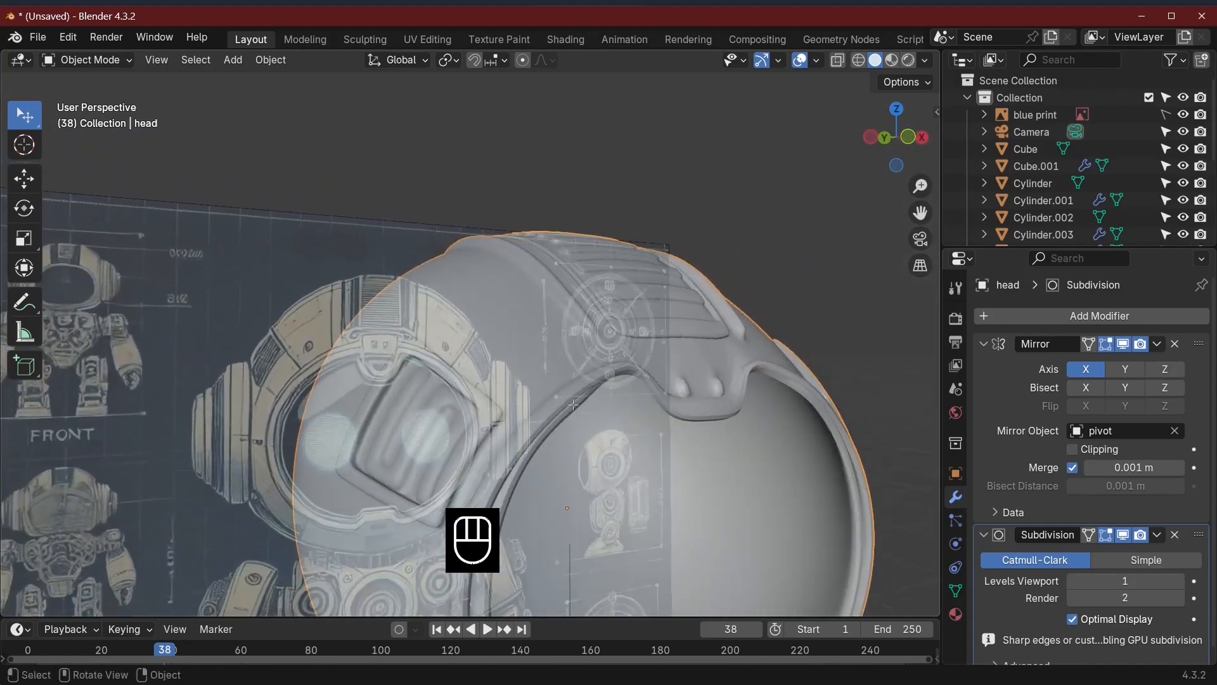
Step: Extrude a small face patch between the framed panel and the top band along its normals by about 0.04 m into a knob
{"action": "key", "text": "Tab"}
{"action": "left_click", "coordinate": [540, 377]}
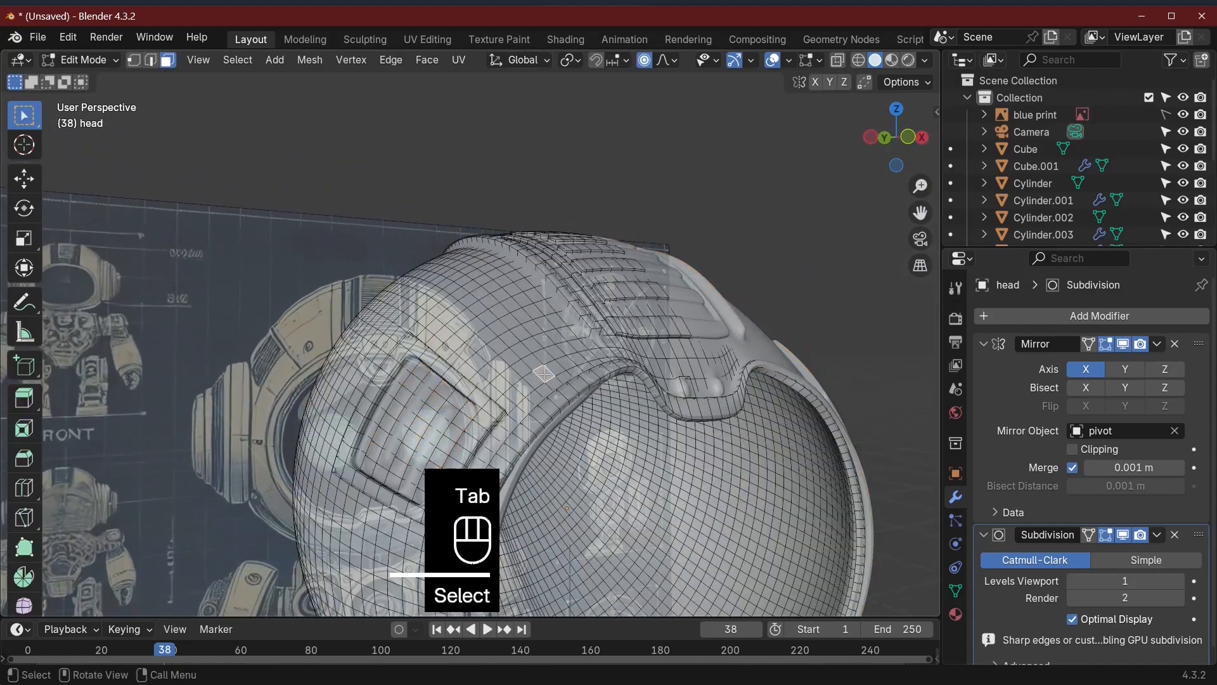
{"action": "left_click", "coordinate": [555, 368], "text": "ctrl"}
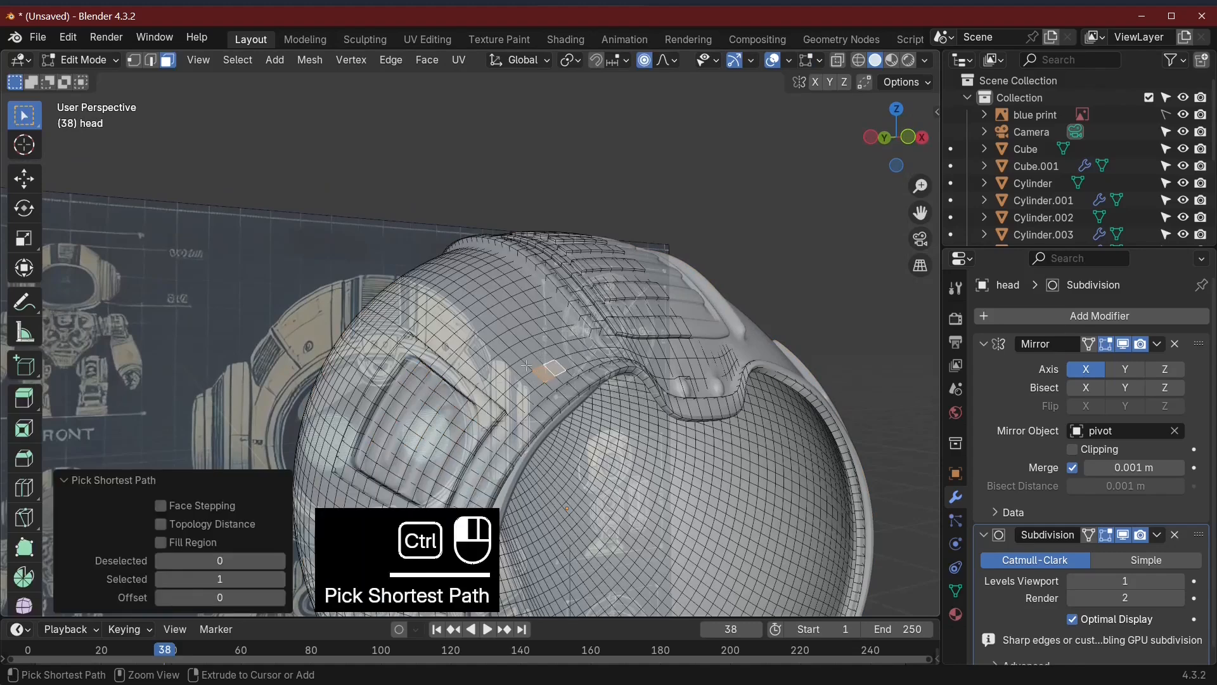
{"action": "right_click", "coordinate": [553, 374]}
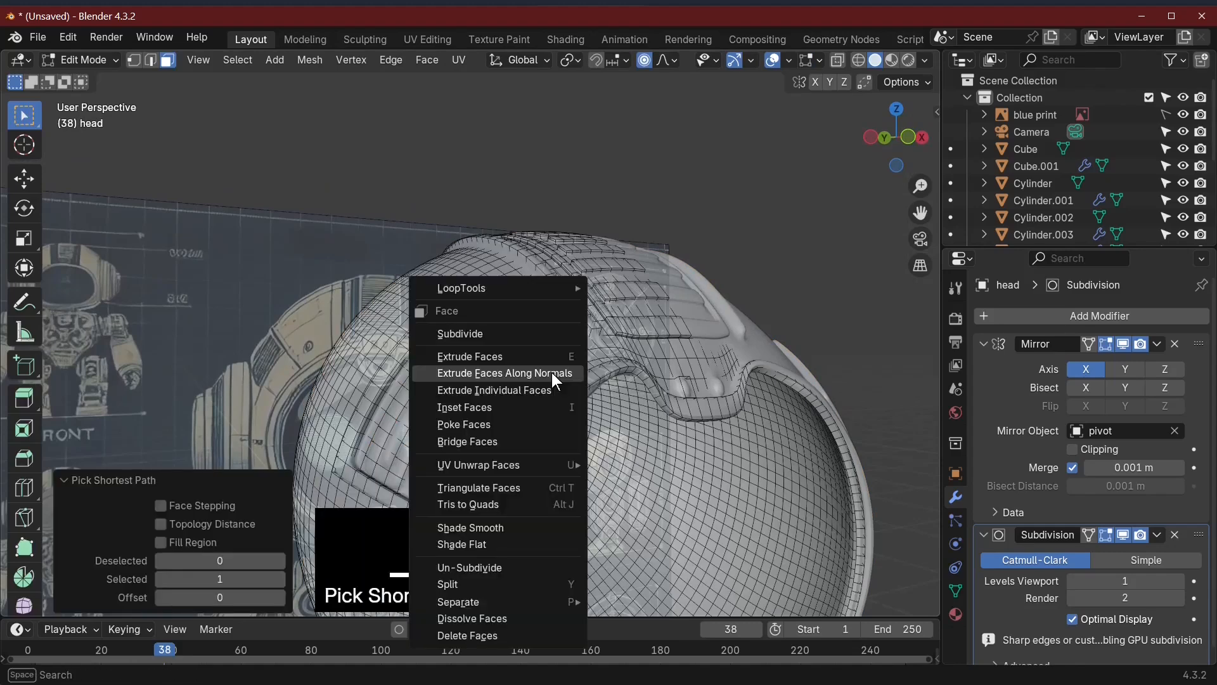
{"action": "left_click", "coordinate": [554, 378]}
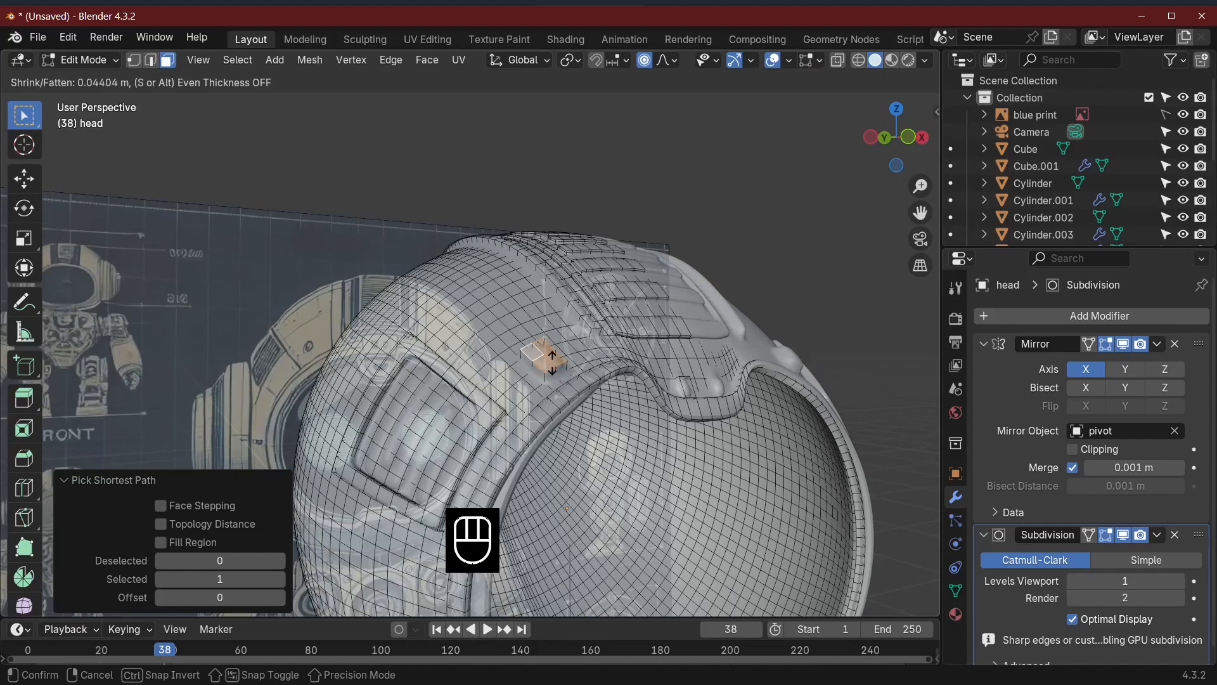
{"action": "left_click", "coordinate": [554, 359]}
{"action": "key", "text": "Tab"}
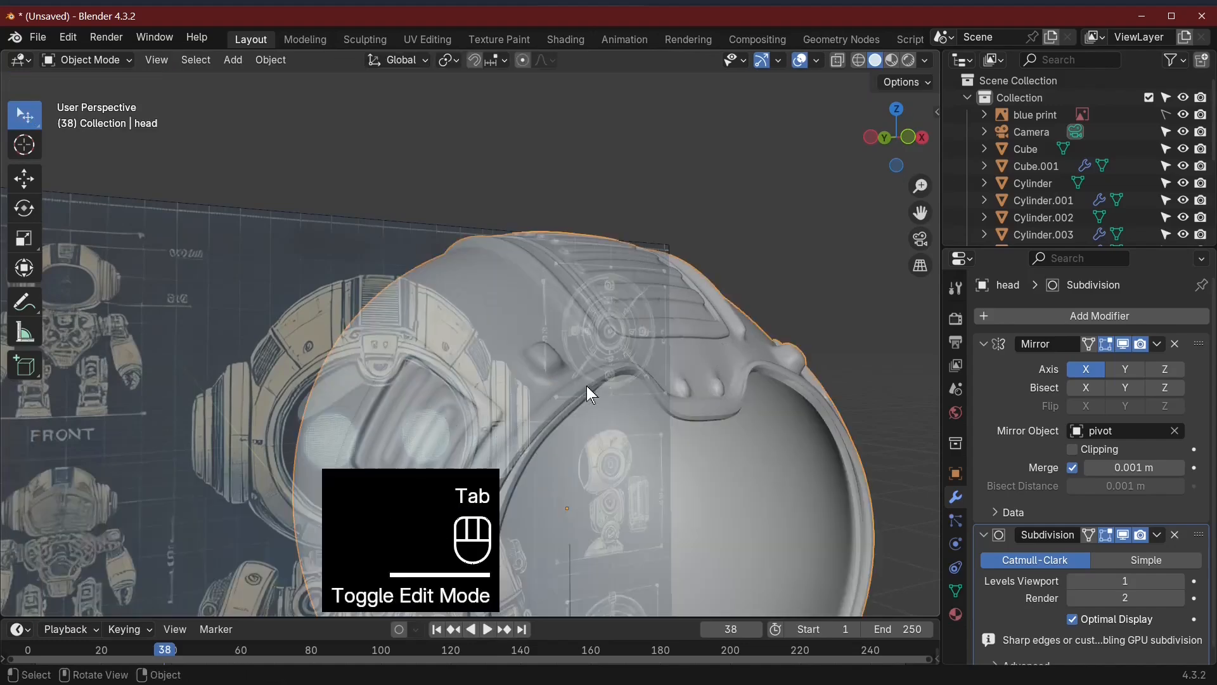
{"action": "middle_click_drag", "start_coordinate": [587, 385], "coordinate": [559, 411]}
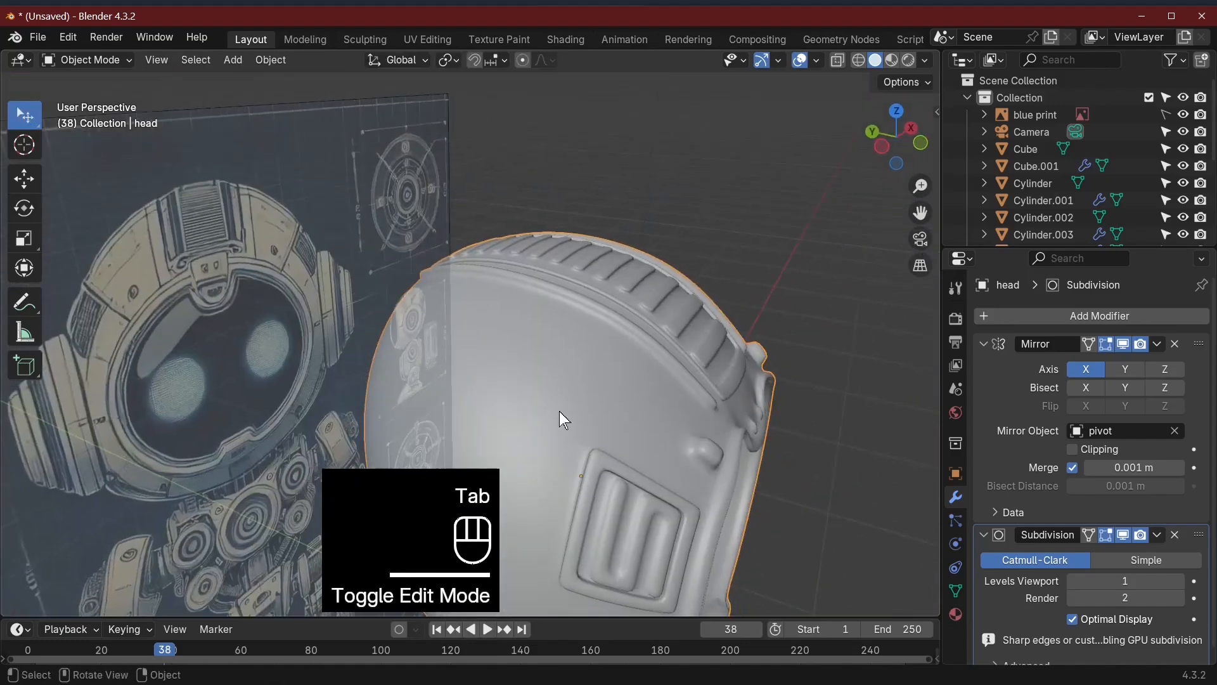
{"action": "middle_click_drag", "start_coordinate": [569, 484], "coordinate": [670, 511]}
Step: Select a stepped path of faces across the side of the head below the framed panel, from the back towards the visor rim
{"action": "key", "text": "Tab"}
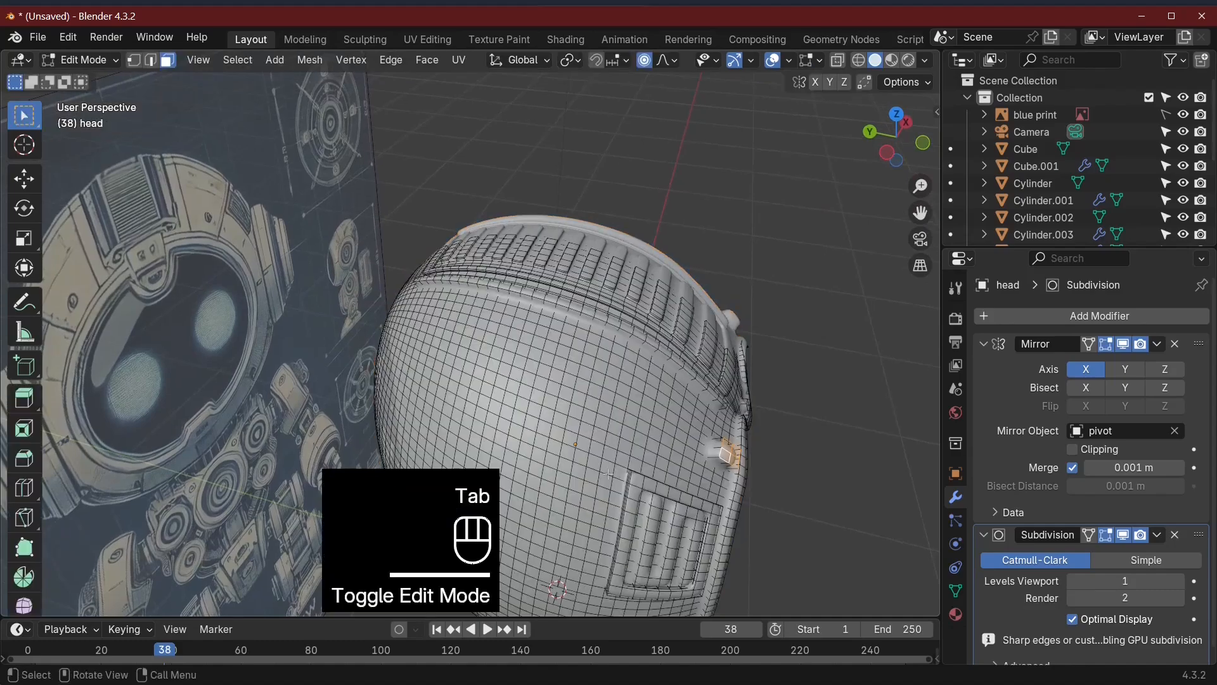
{"action": "middle_click_drag", "start_coordinate": [579, 411], "coordinate": [393, 407]}
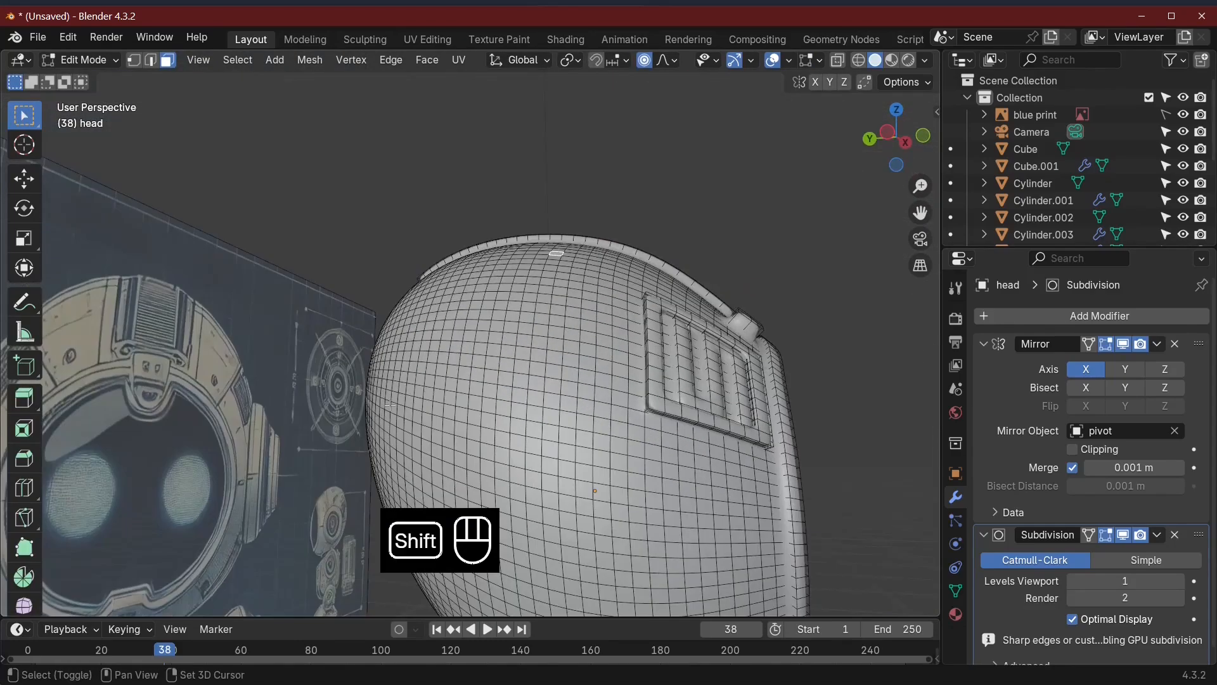
{"action": "left_click", "coordinate": [388, 405], "text": "shift"}
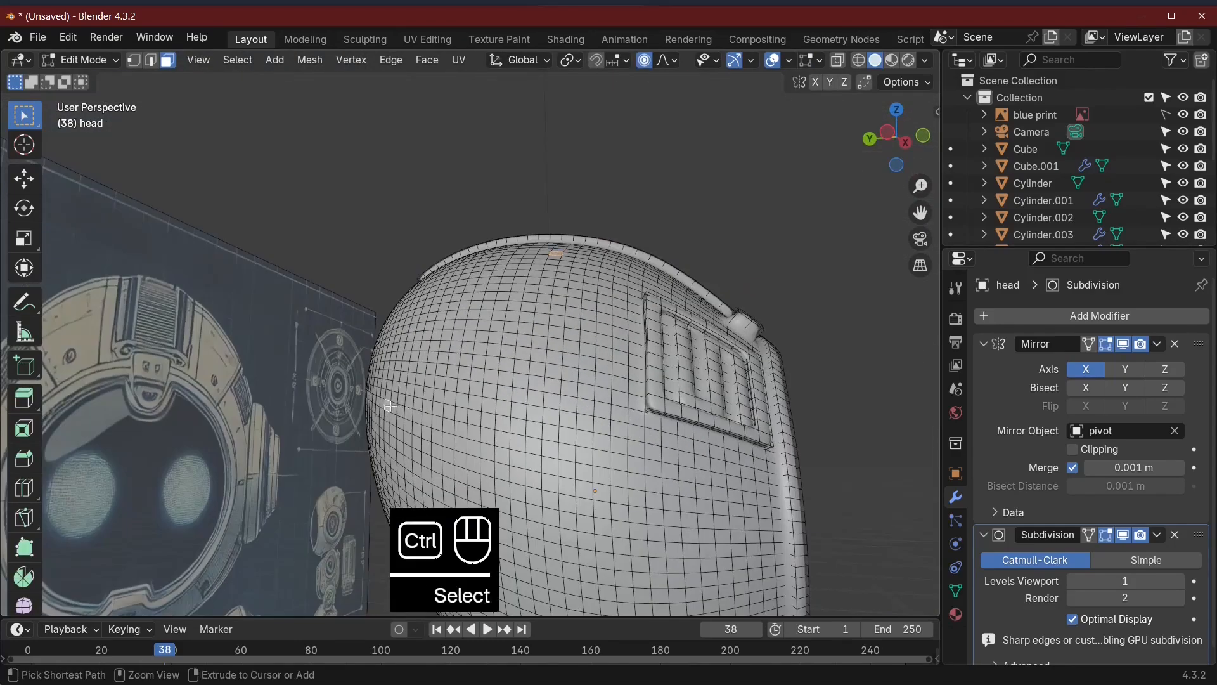
{"action": "left_click", "coordinate": [394, 406], "text": "ctrl"}
{"action": "left_click", "coordinate": [563, 455], "text": "ctrl"}
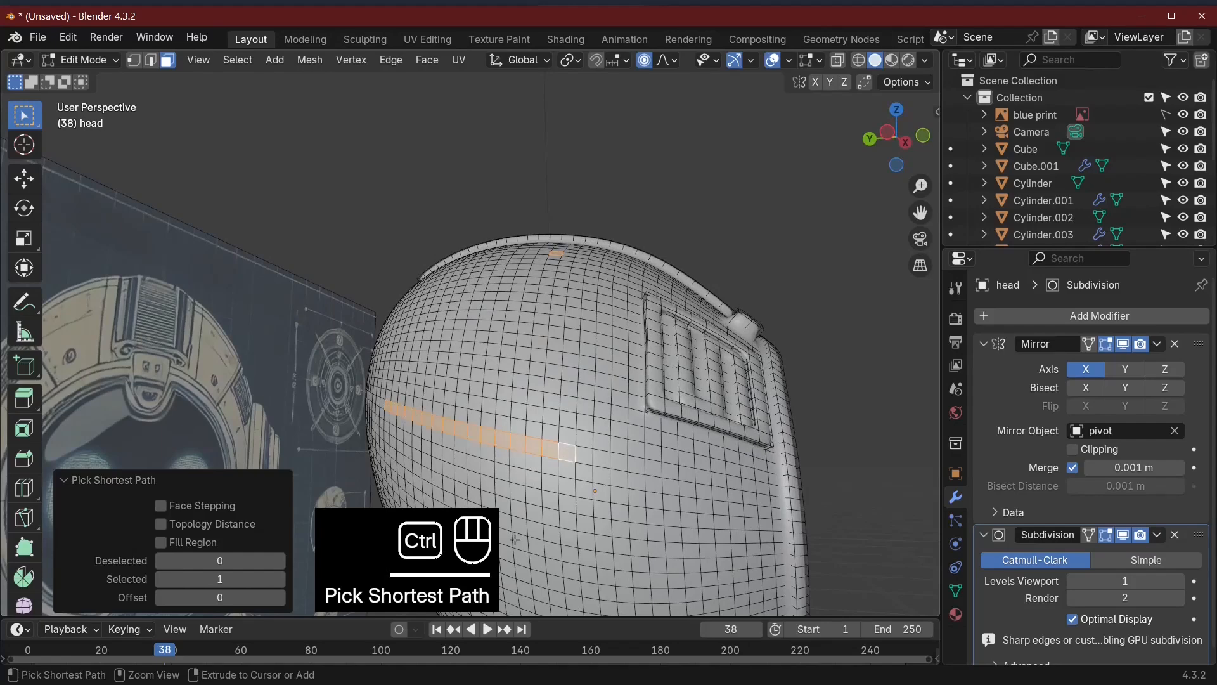
{"action": "left_click", "coordinate": [565, 539], "text": "ctrl"}
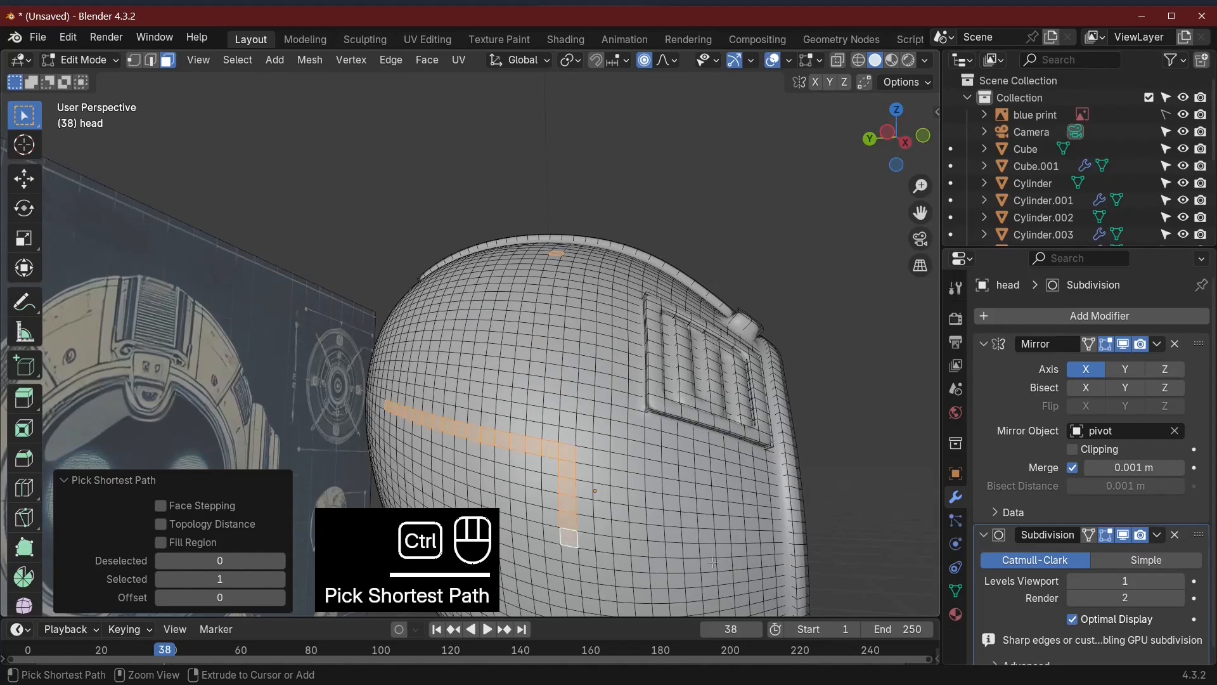
{"action": "left_click", "coordinate": [675, 550], "text": "ctrl"}
{"action": "left_click", "coordinate": [672, 458], "text": "ctrl"}
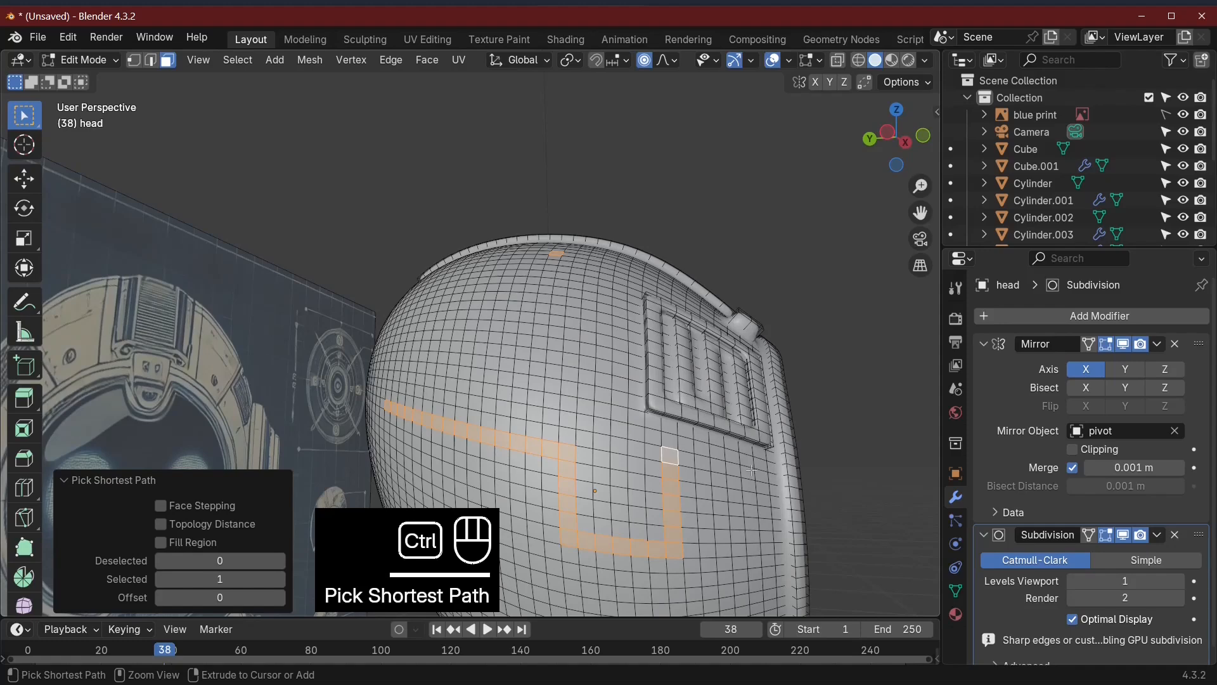
{"action": "left_click", "coordinate": [757, 468], "text": "ctrl"}
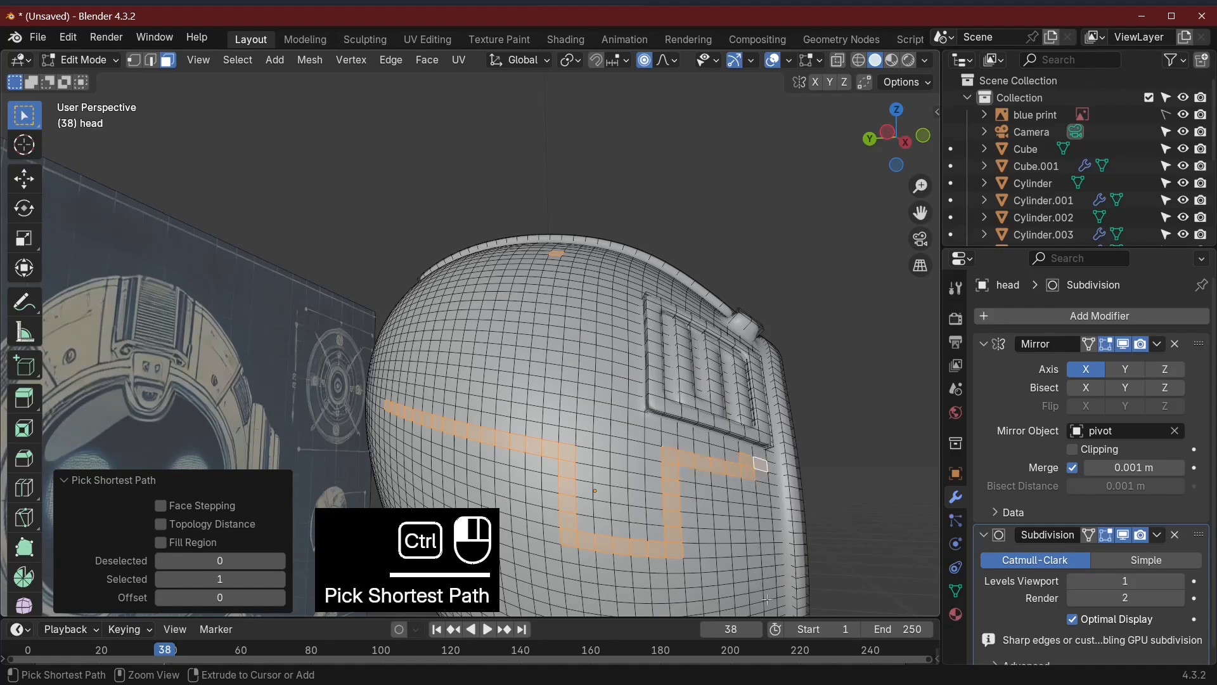
Step: Extend the stepped face path down beside the visor rim and back along the lower side to close the outline
{"action": "left_click", "coordinate": [766, 599], "text": "ctrl"}
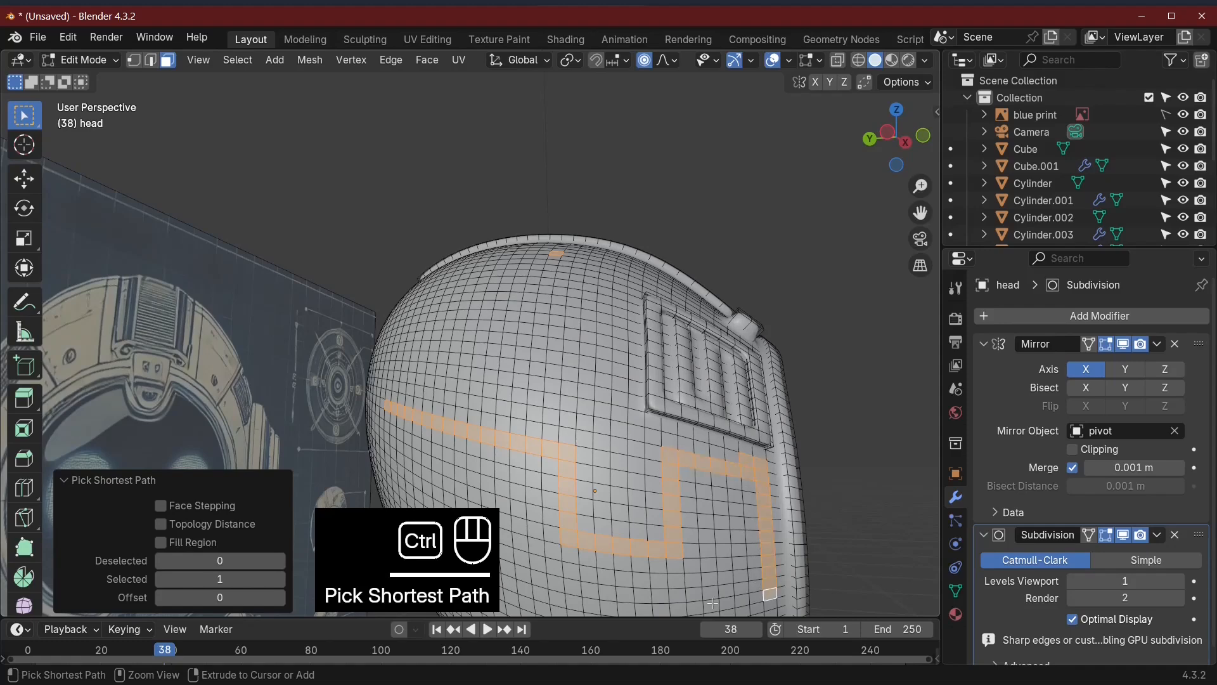
{"action": "left_click", "coordinate": [526, 580], "text": "ctrl"}
{"action": "middle_click_drag", "start_coordinate": [526, 581], "coordinate": [542, 491]}
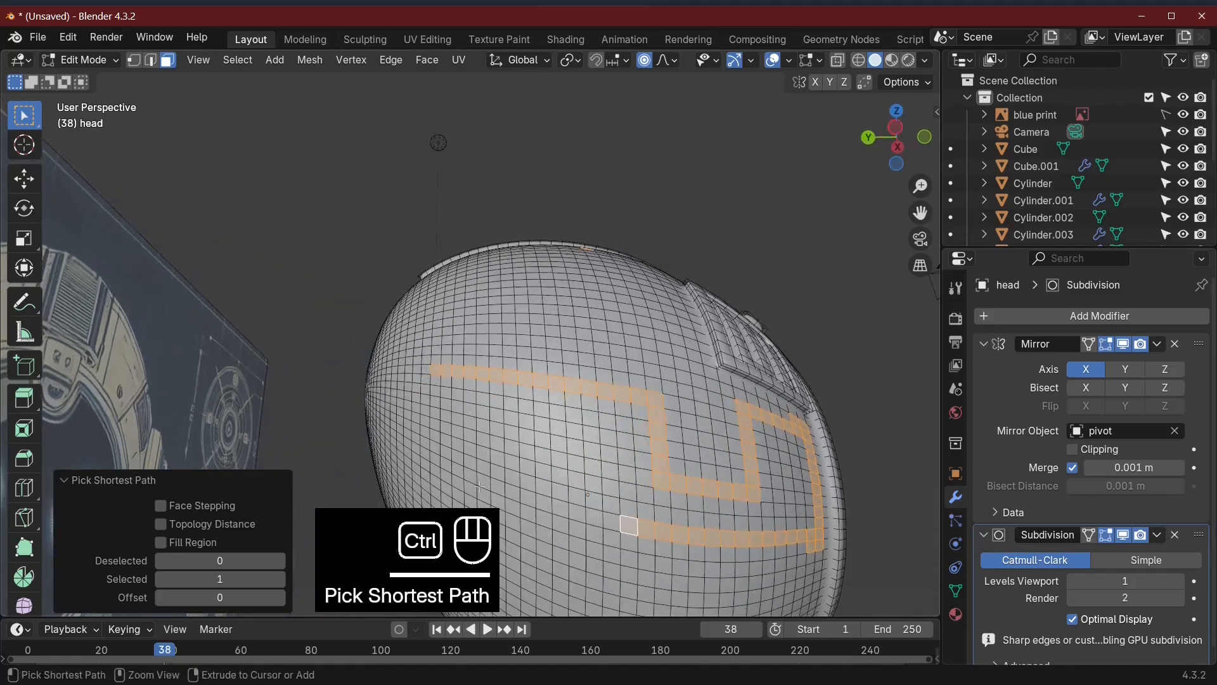
{"action": "left_click", "coordinate": [446, 465], "text": "ctrl"}
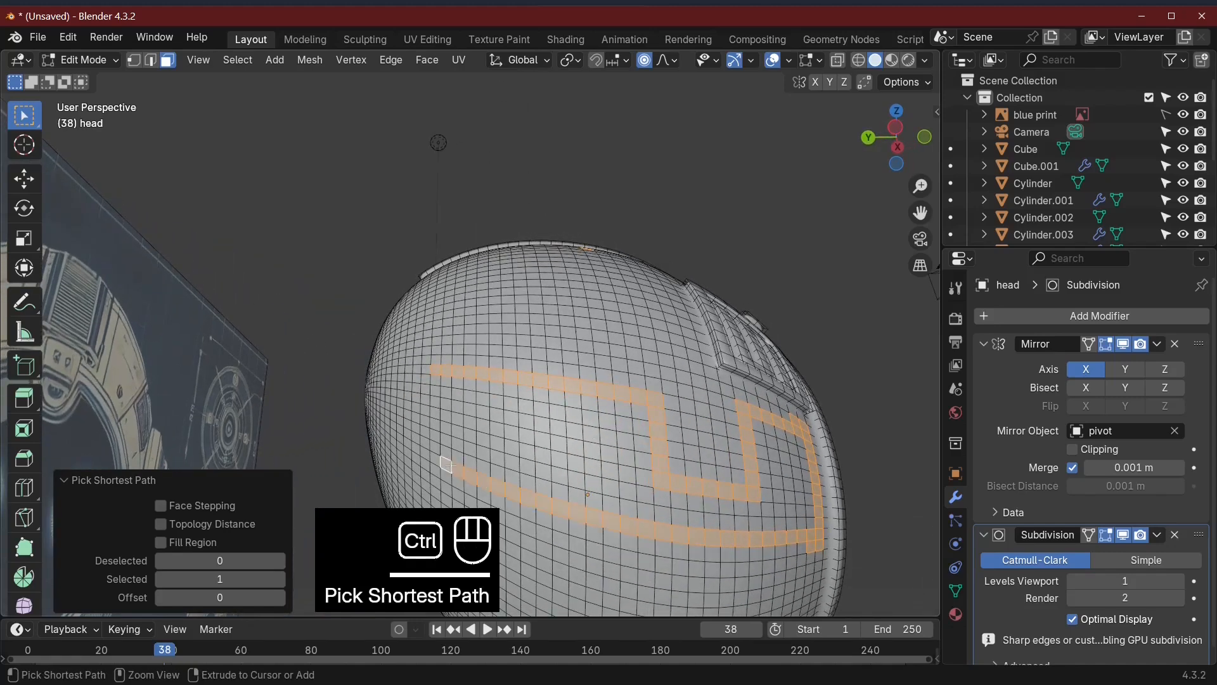
{"action": "left_click", "coordinate": [445, 403], "text": "ctrl"}
{"action": "left_click", "coordinate": [436, 380], "text": "ctrl"}
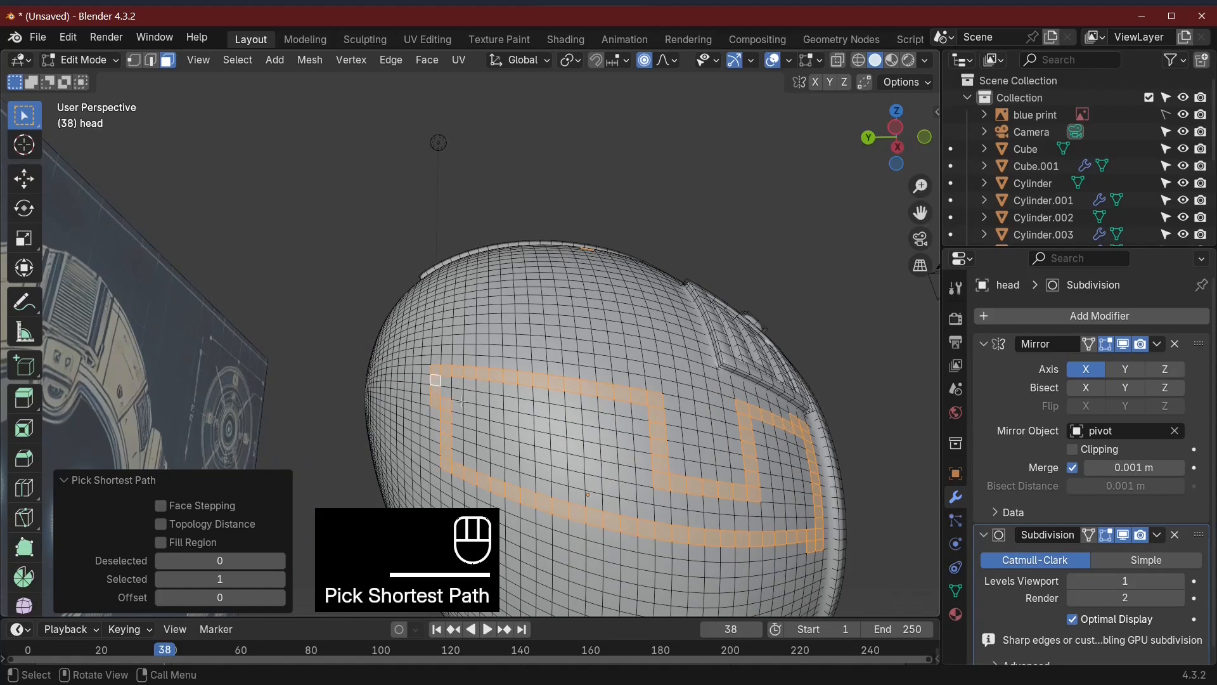
Step: Extrude the closed stepped outline slightly along its normals into a raised border and inspect it in Object Mode
{"action": "middle_click_drag", "start_coordinate": [436, 380], "coordinate": [701, 498]}
{"action": "right_click", "coordinate": [688, 506]}
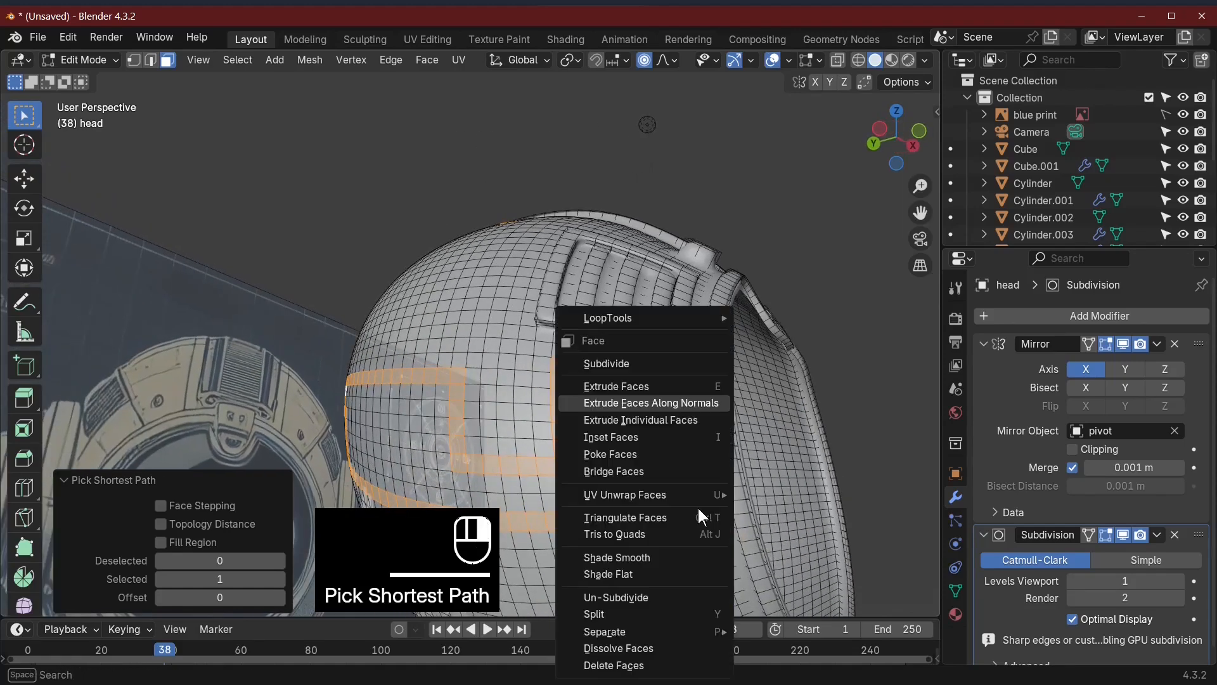
{"action": "left_click", "coordinate": [701, 405]}
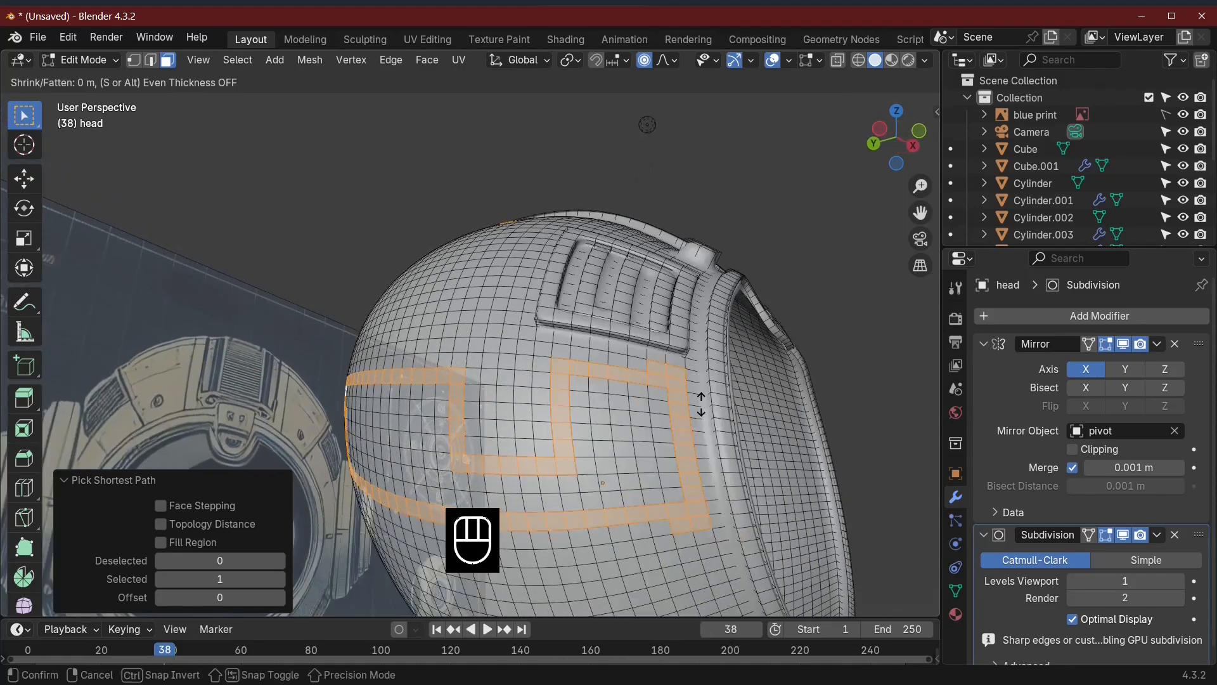
{"action": "left_click", "coordinate": [701, 400]}
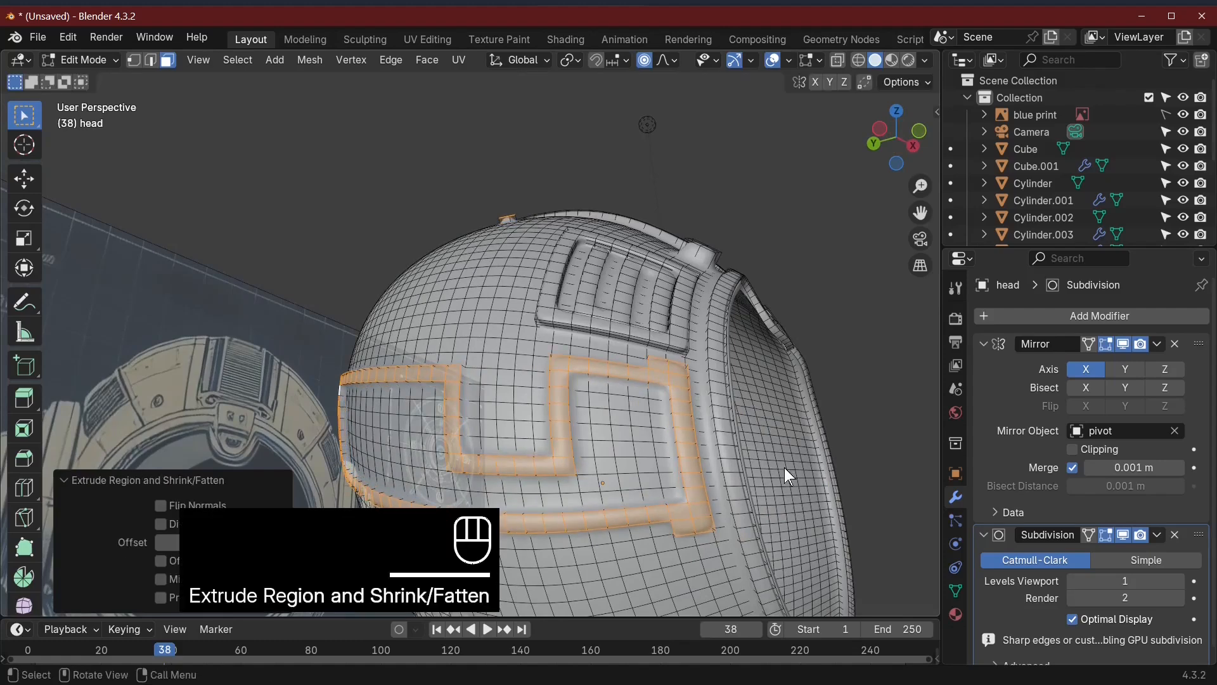
{"action": "key", "text": "Tab"}
{"action": "scroll", "coordinate": [694, 455], "scroll_direction": "down", "scroll_amount": 3}
{"action": "middle_click_drag", "start_coordinate": [572, 424], "coordinate": [684, 544]}
{"action": "scroll", "coordinate": [644, 556], "scroll_direction": "up", "scroll_amount": 4}
Step: Extrude a strip of faces running from near the top band down to the stepped border along its normals into a raised ridge
{"action": "key", "text": "Tab"}
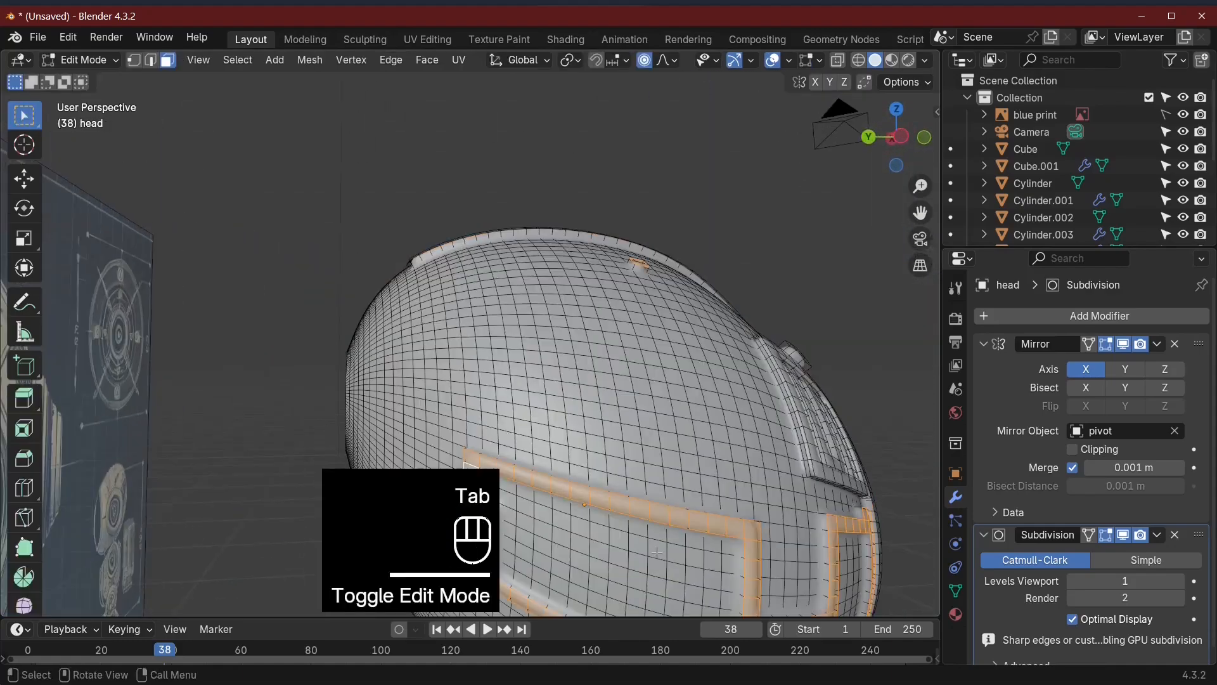
{"action": "left_click", "coordinate": [508, 252]}
{"action": "left_click", "coordinate": [539, 447], "text": "ctrl"}
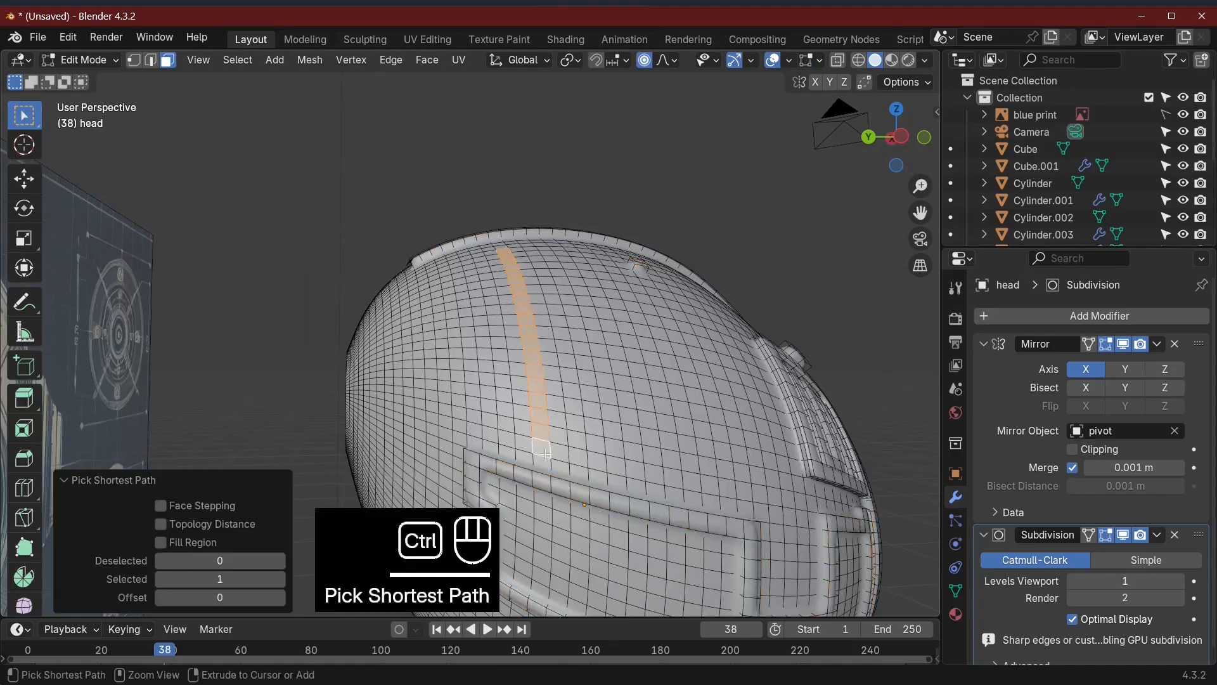
{"action": "middle_click_drag", "start_coordinate": [580, 256], "coordinate": [524, 419]}
{"action": "right_click", "coordinate": [524, 419]}
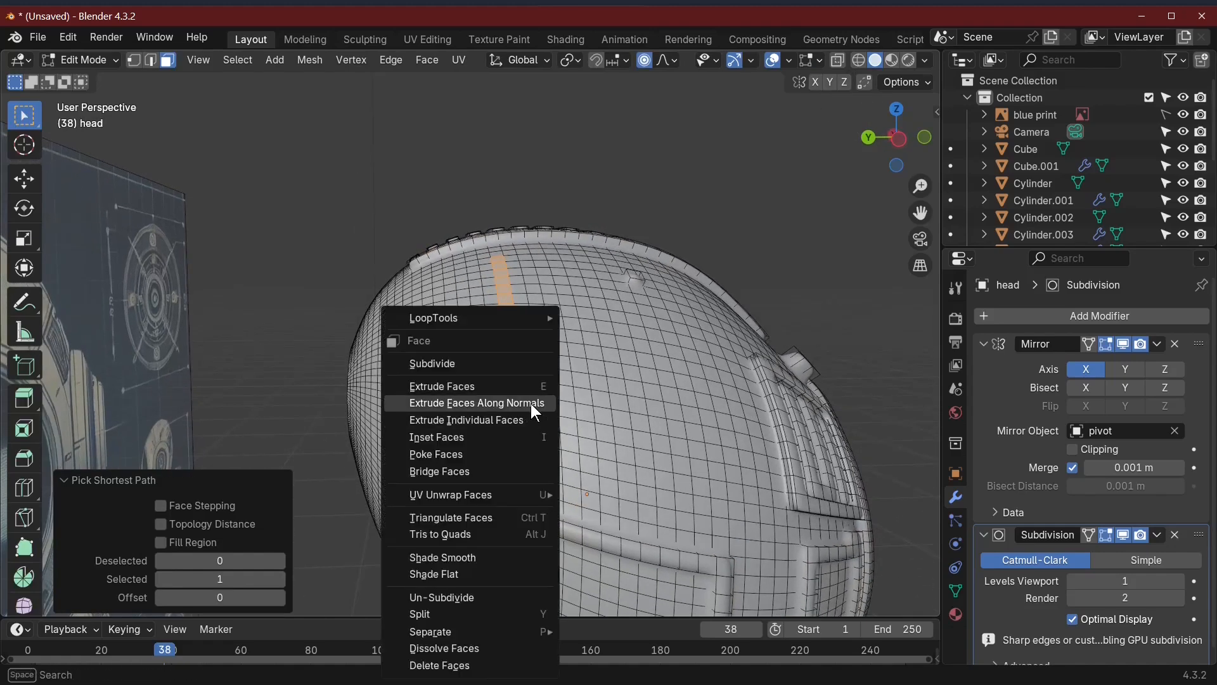
{"action": "left_click", "coordinate": [534, 403]}
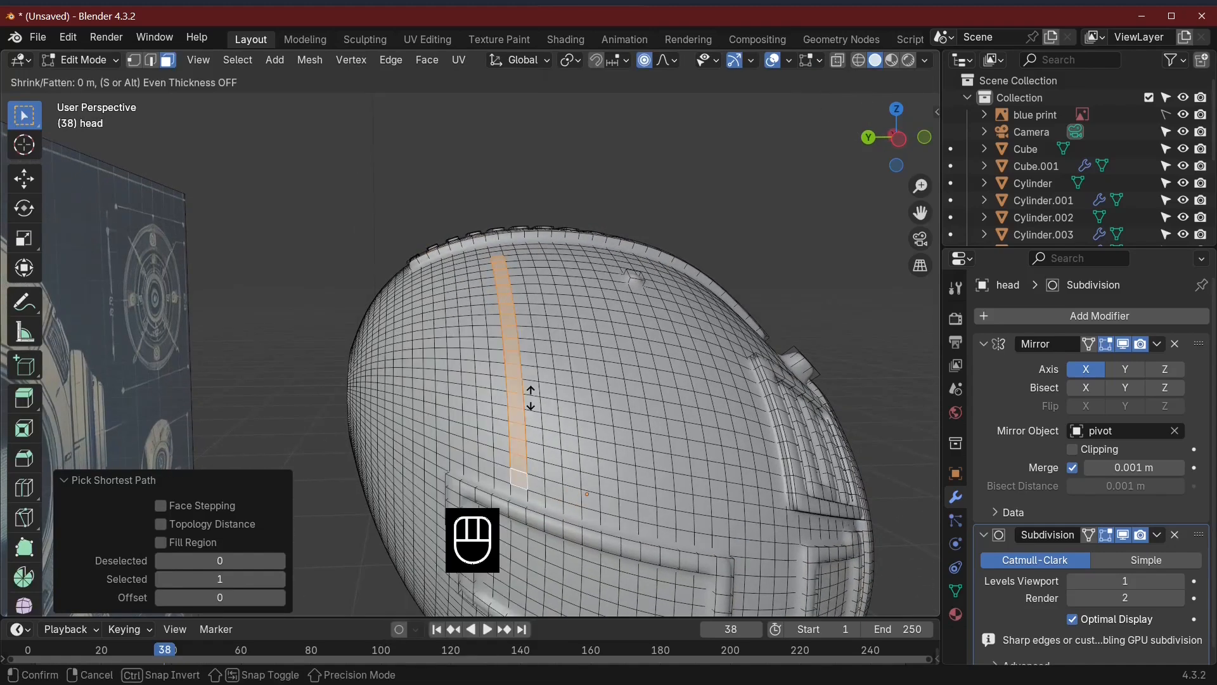
{"action": "left_click", "coordinate": [563, 437]}
{"action": "key", "text": "Tab"}
{"action": "middle_click_drag", "start_coordinate": [567, 444], "coordinate": [621, 519]}
Step: Extrude a full face loop around the back of the head along its normals by about 0.03 m into a raised ring
{"action": "key", "text": "Tab"}
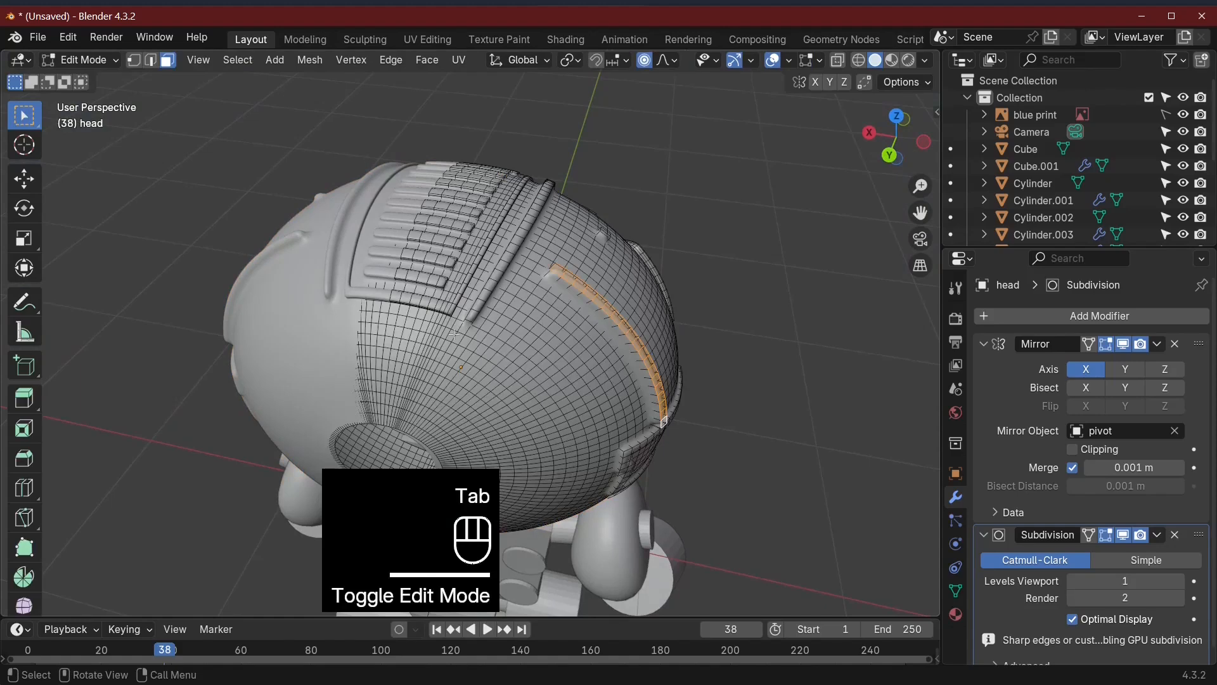
{"action": "left_click", "coordinate": [454, 334], "text": "alt"}
{"action": "right_click", "coordinate": [454, 333]}
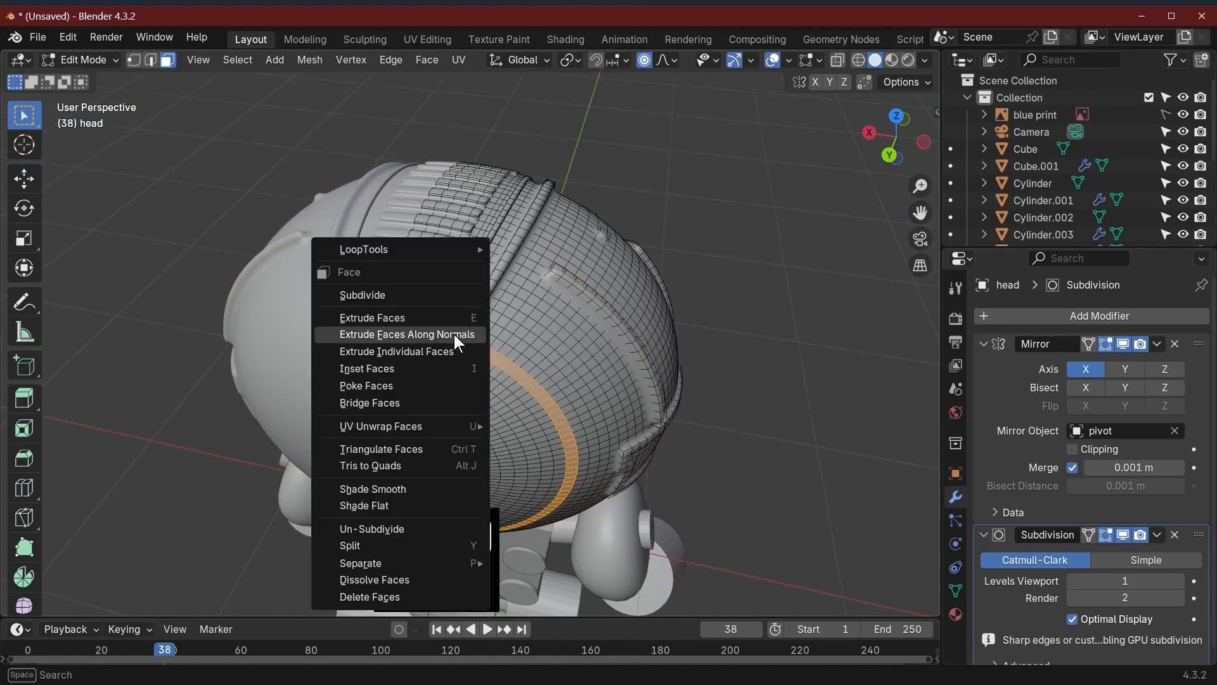
{"action": "left_click", "coordinate": [455, 335]}
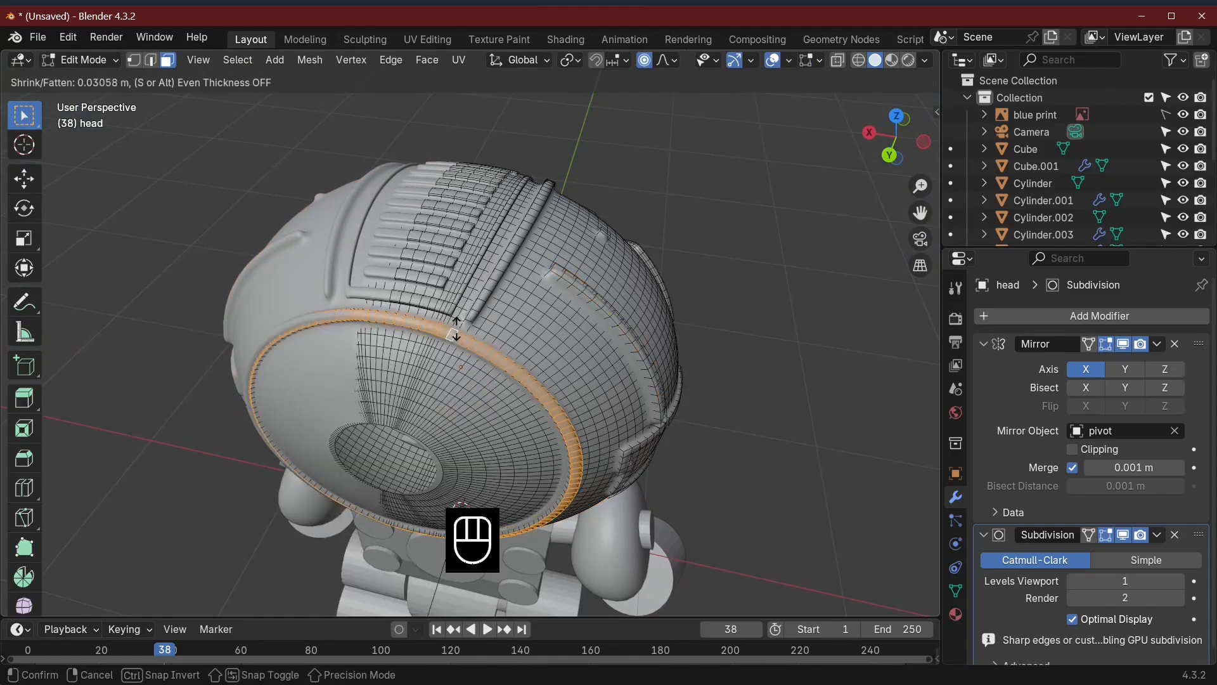
{"action": "left_click", "coordinate": [456, 327]}
{"action": "key", "text": "Tab"}
{"action": "middle_click_drag", "start_coordinate": [599, 387], "coordinate": [549, 288]}
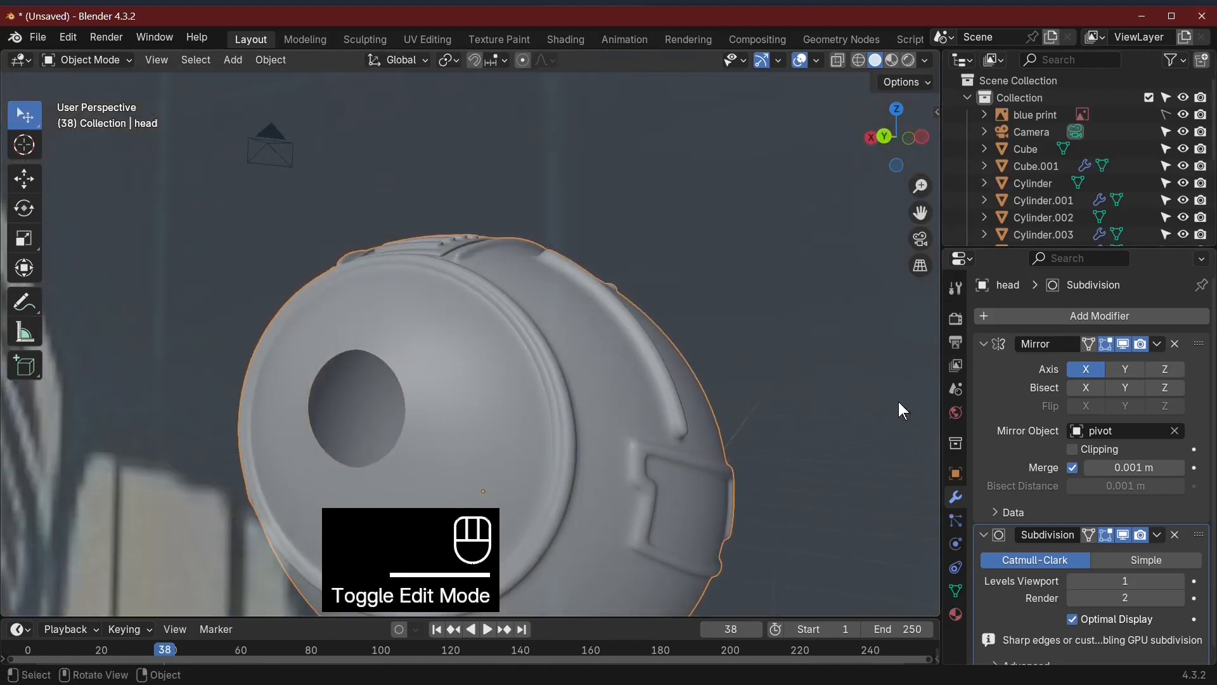
{"action": "middle_click_drag", "start_coordinate": [482, 346], "coordinate": [465, 510]}
{"action": "key", "text": "Tab"}
{"action": "middle_click_drag", "start_coordinate": [438, 465], "coordinate": [653, 358]}
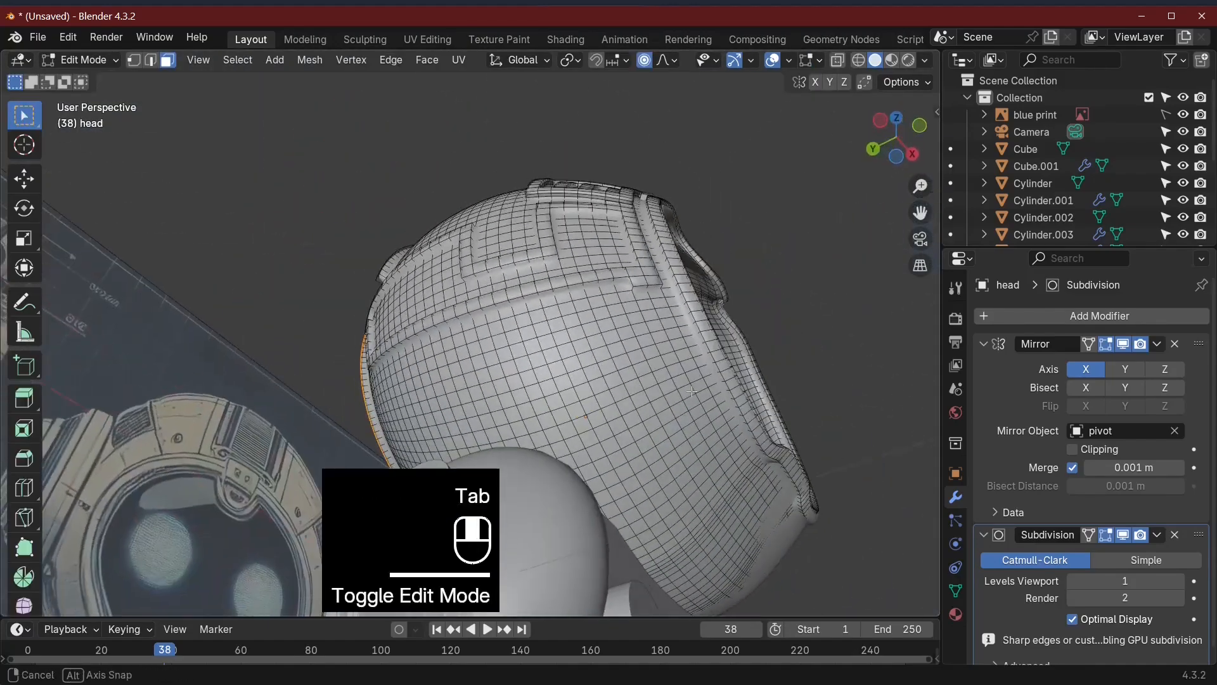
{"action": "left_click", "coordinate": [664, 312]}
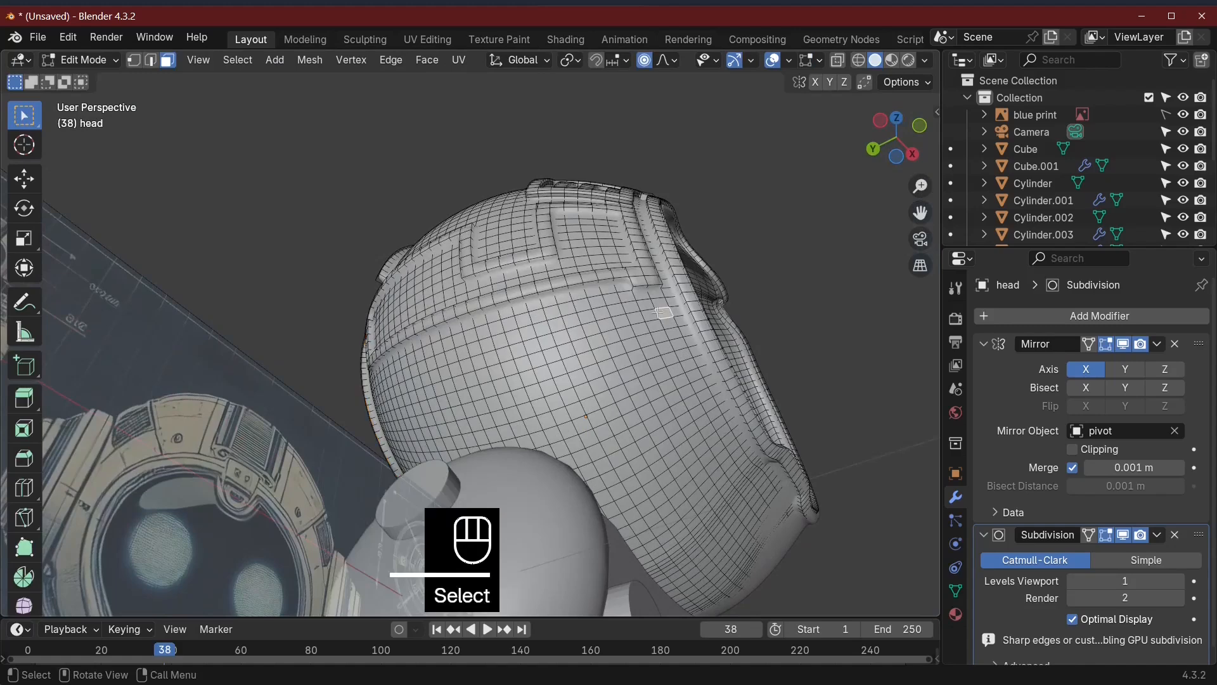
{"action": "left_click", "coordinate": [391, 394], "text": "ctrl"}
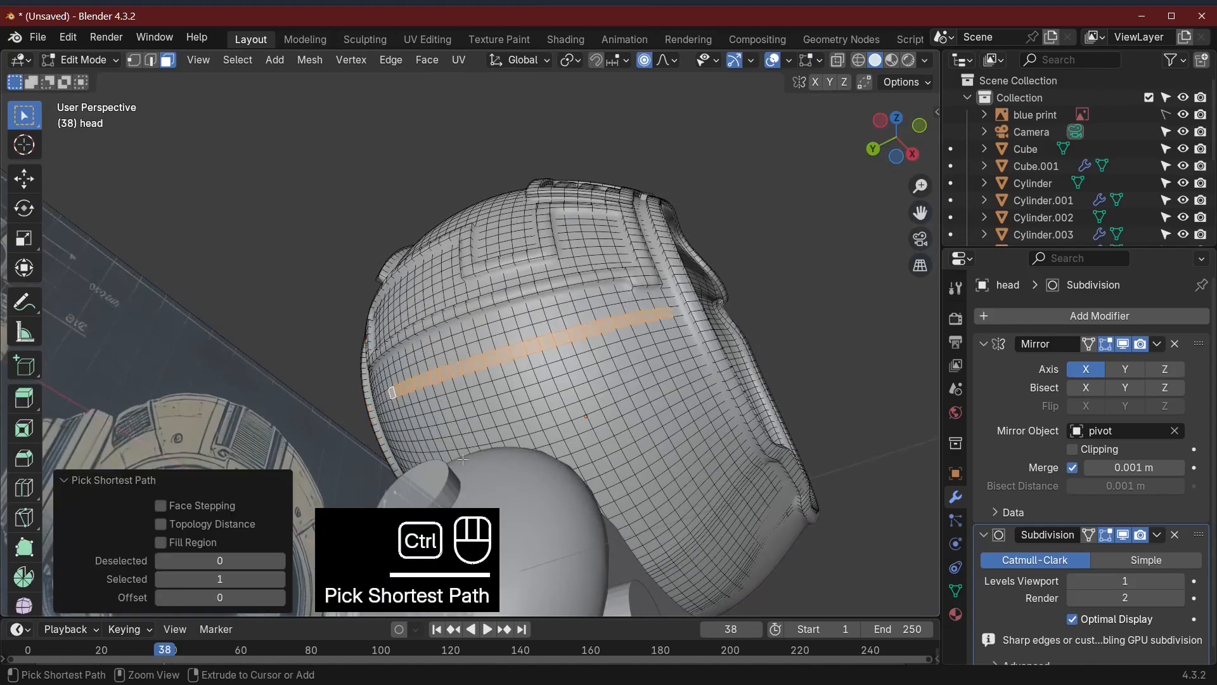
{"action": "left_click", "coordinate": [415, 460], "text": "ctrl"}
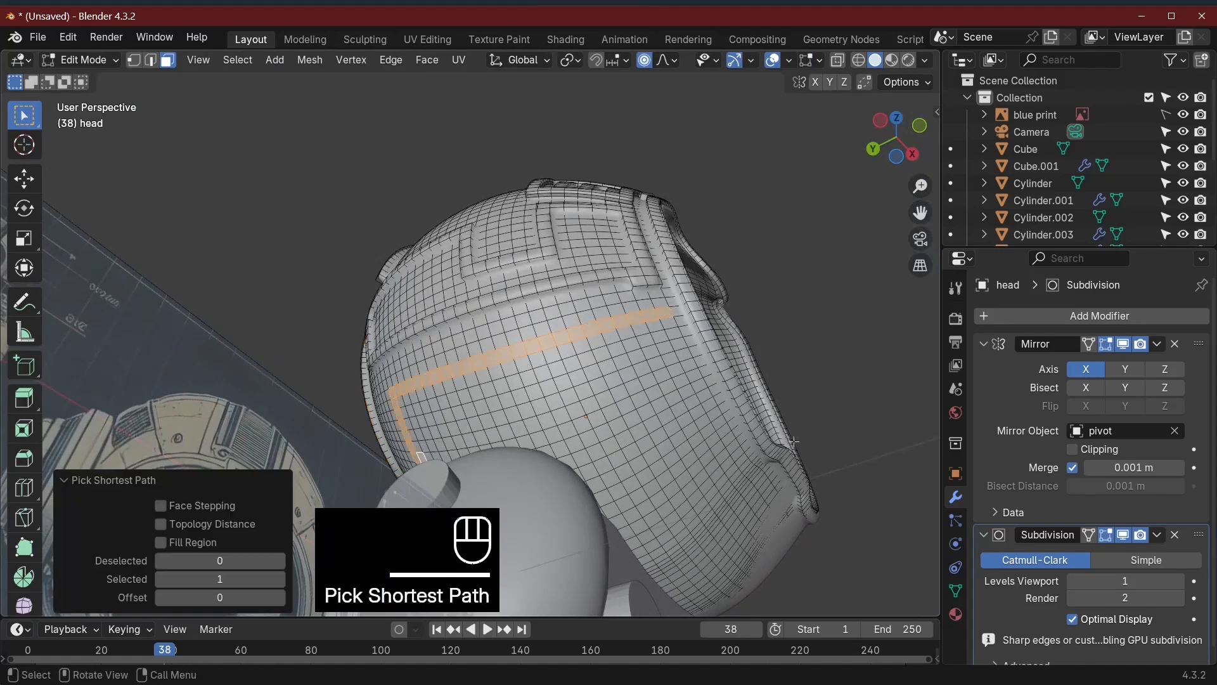
{"action": "scroll", "coordinate": [684, 453], "scroll_direction": "down", "scroll_amount": 5}
{"action": "middle_click_drag", "start_coordinate": [684, 454], "coordinate": [571, 466]}
{"action": "key", "text": "Tab"}
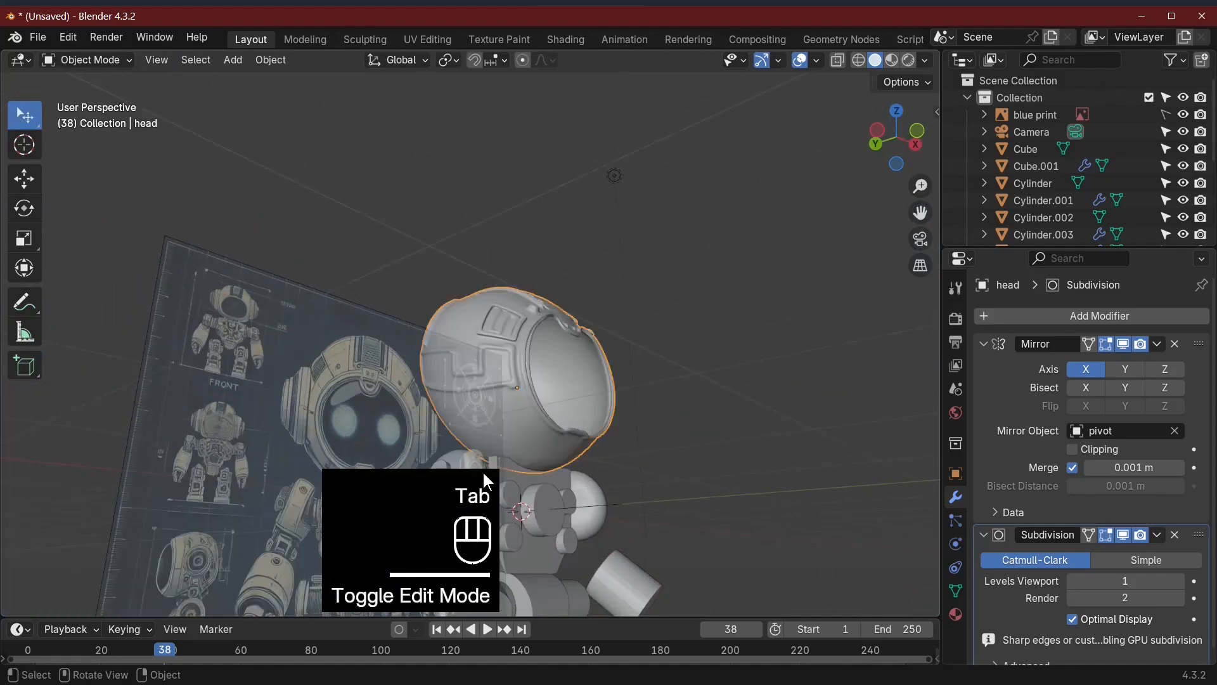
Step: Hide the shoulder sphere, the large arm cylinder and the thin cylinder that block the underside of the head
{"action": "middle_click_drag", "start_coordinate": [482, 471], "coordinate": [500, 377]}
{"action": "left_click", "coordinate": [514, 382]}
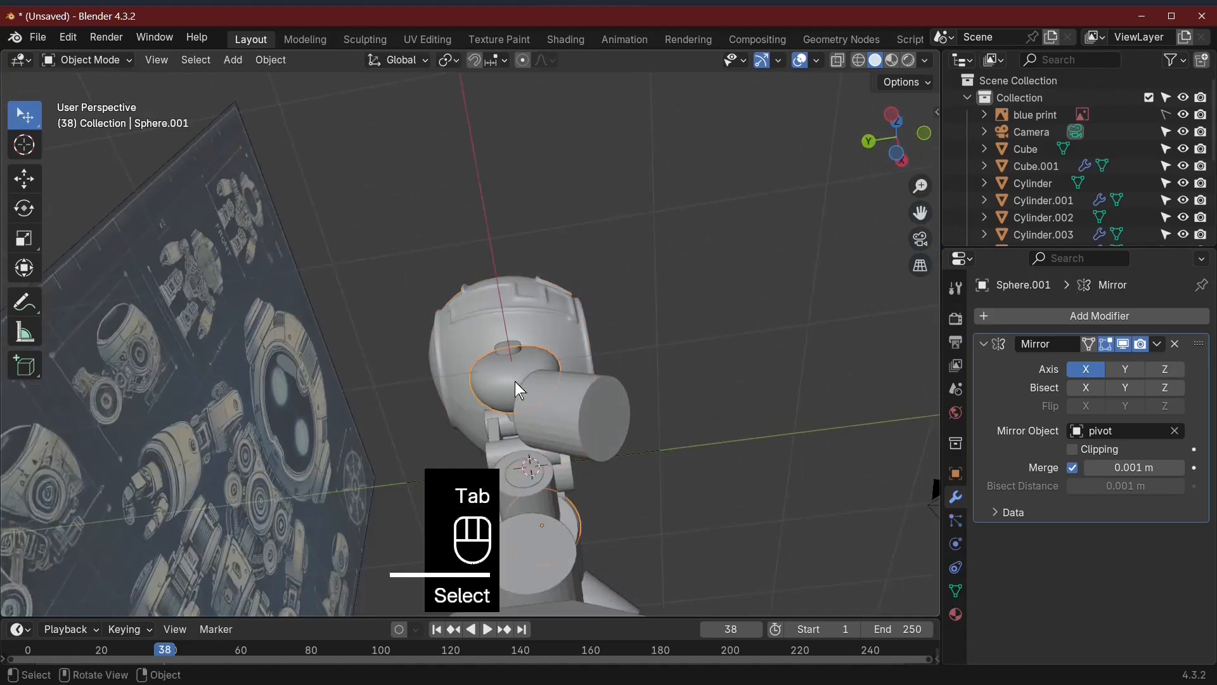
{"action": "key", "text": "h"}
{"action": "left_click", "coordinate": [554, 404]}
{"action": "key", "text": "h"}
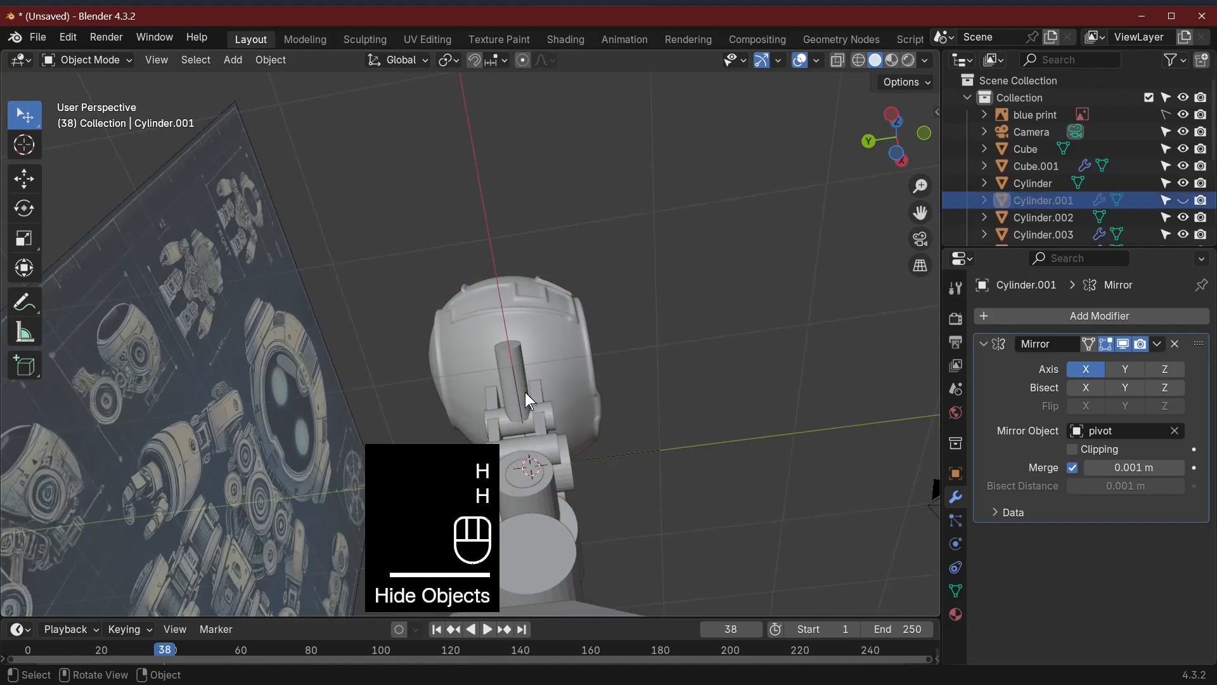
{"action": "left_click", "coordinate": [535, 440]}
{"action": "left_click", "coordinate": [508, 396]}
{"action": "key", "text": "h"}
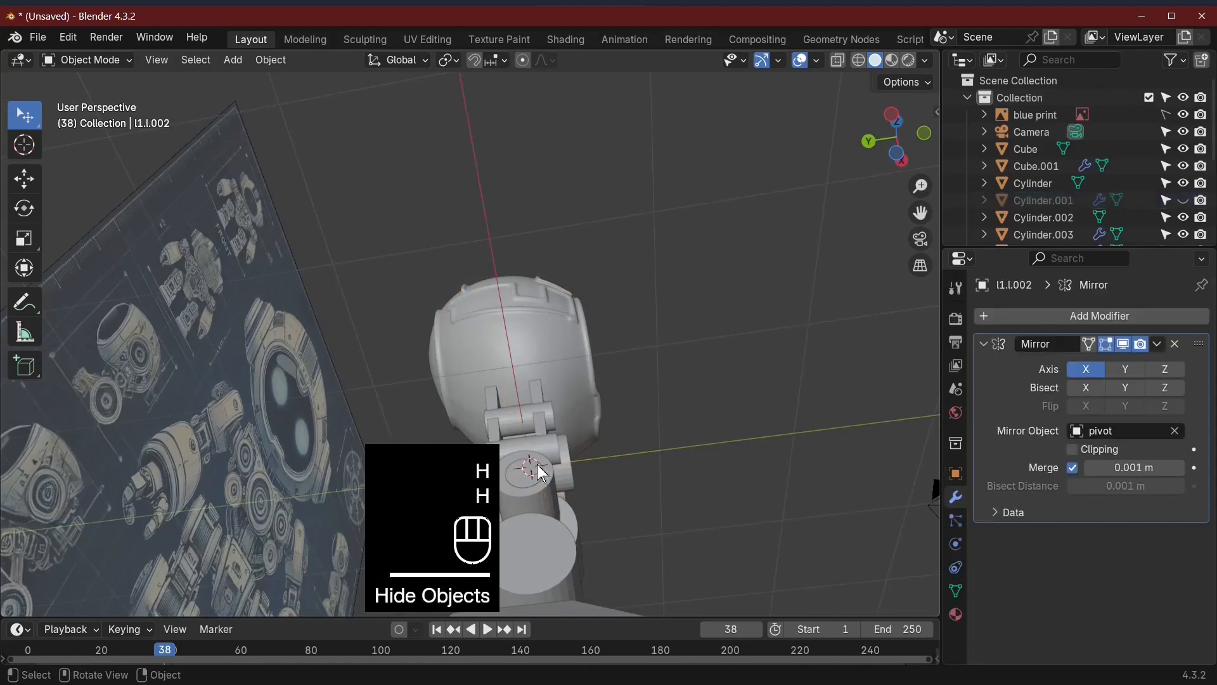
Step: Hide the small joint cylinders around the brackets below the head
{"action": "left_click", "coordinate": [533, 433]}
{"action": "key", "text": "h"}
{"action": "left_click", "coordinate": [515, 421]}
{"action": "key", "text": "h"}
{"action": "left_click", "coordinate": [537, 449]}
{"action": "key", "text": "h"}
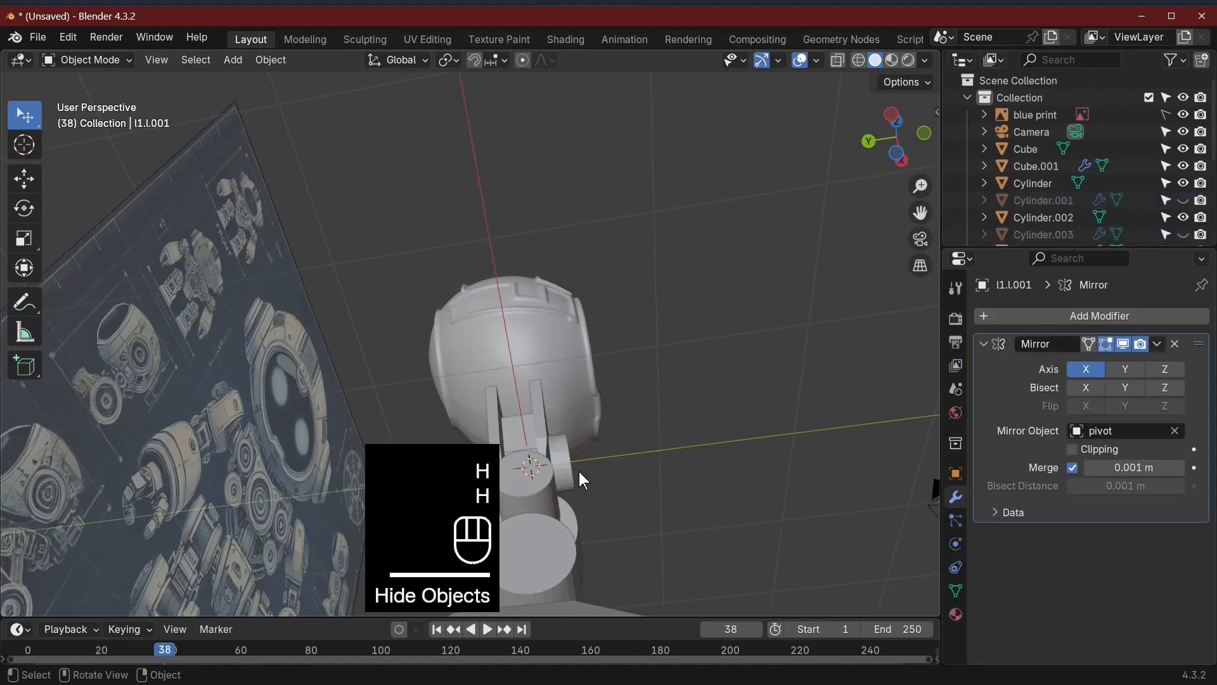
Step: Hide the torso cube and the remaining body cylinders below the head
{"action": "middle_click_drag", "start_coordinate": [580, 470], "coordinate": [489, 516]}
{"action": "left_click", "coordinate": [504, 478]}
{"action": "key", "text": "h"}
{"action": "left_click", "coordinate": [519, 482]}
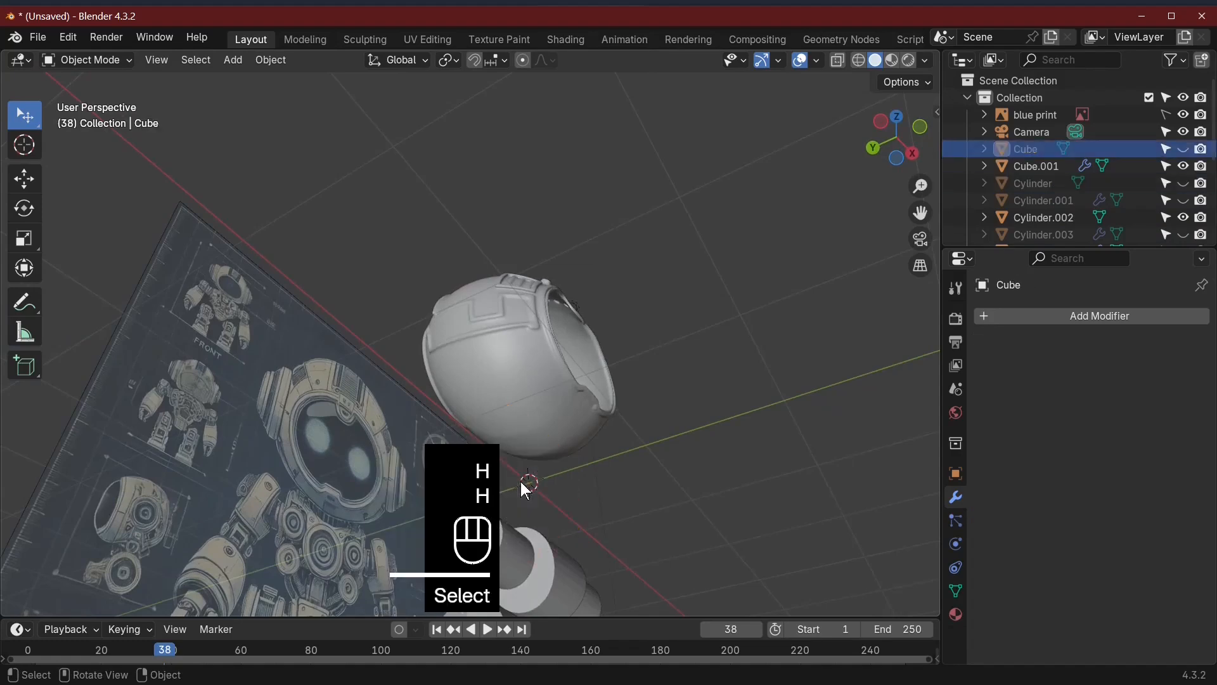
{"action": "key", "text": "h"}
{"action": "left_click", "coordinate": [539, 553]}
{"action": "key", "text": "h"}
{"action": "left_click", "coordinate": [573, 580]}
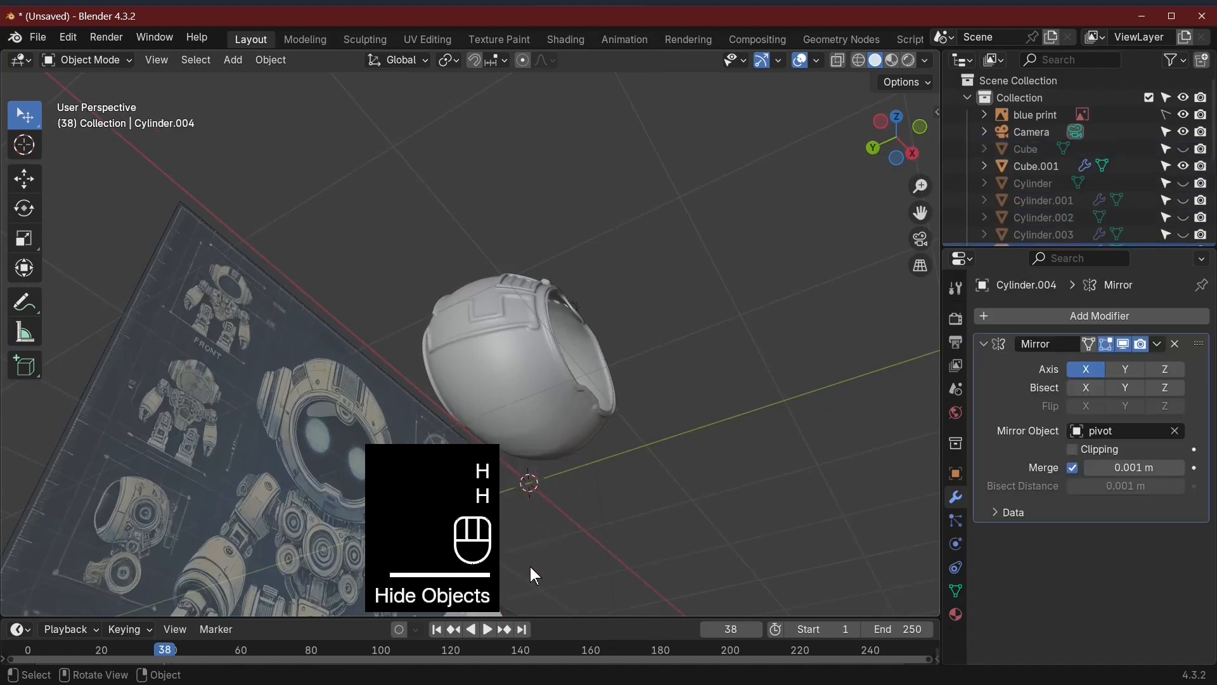
Step: Hide the mirrored foot blocks, Cube.001, and the leg cylinders, Cylinder.005
{"action": "middle_click_drag", "start_coordinate": [607, 543], "coordinate": [559, 540]}
{"action": "left_click", "coordinate": [520, 473]}
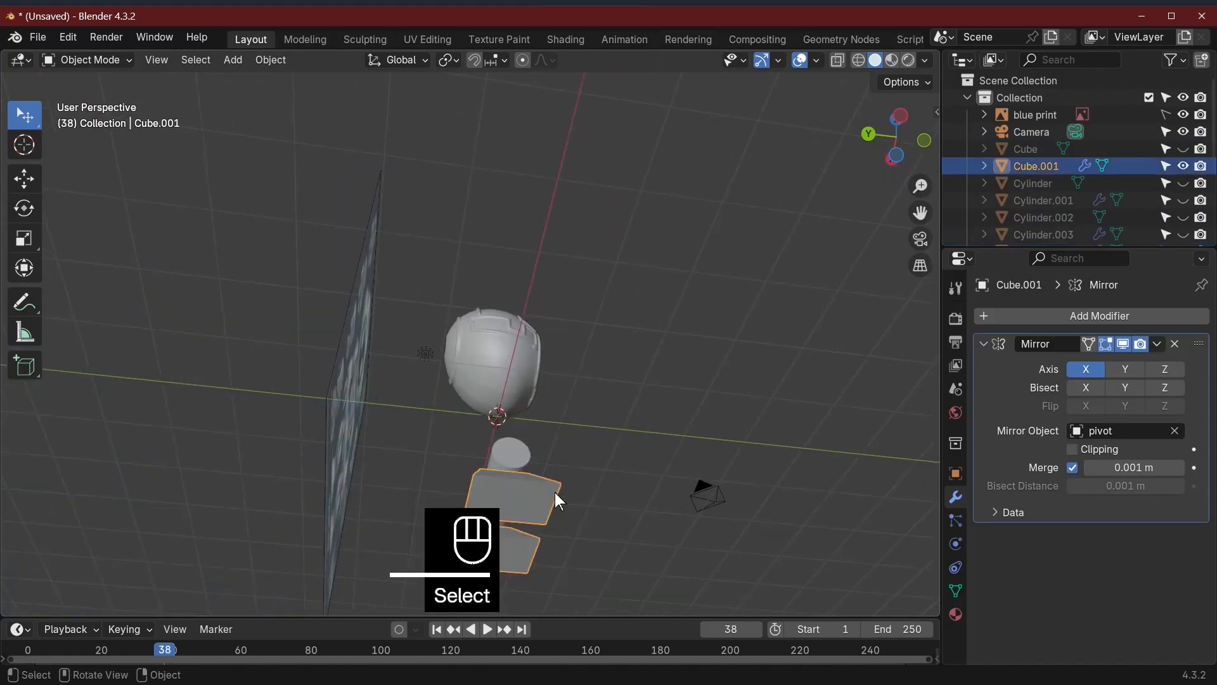
{"action": "key", "text": "h"}
{"action": "left_click", "coordinate": [515, 456]}
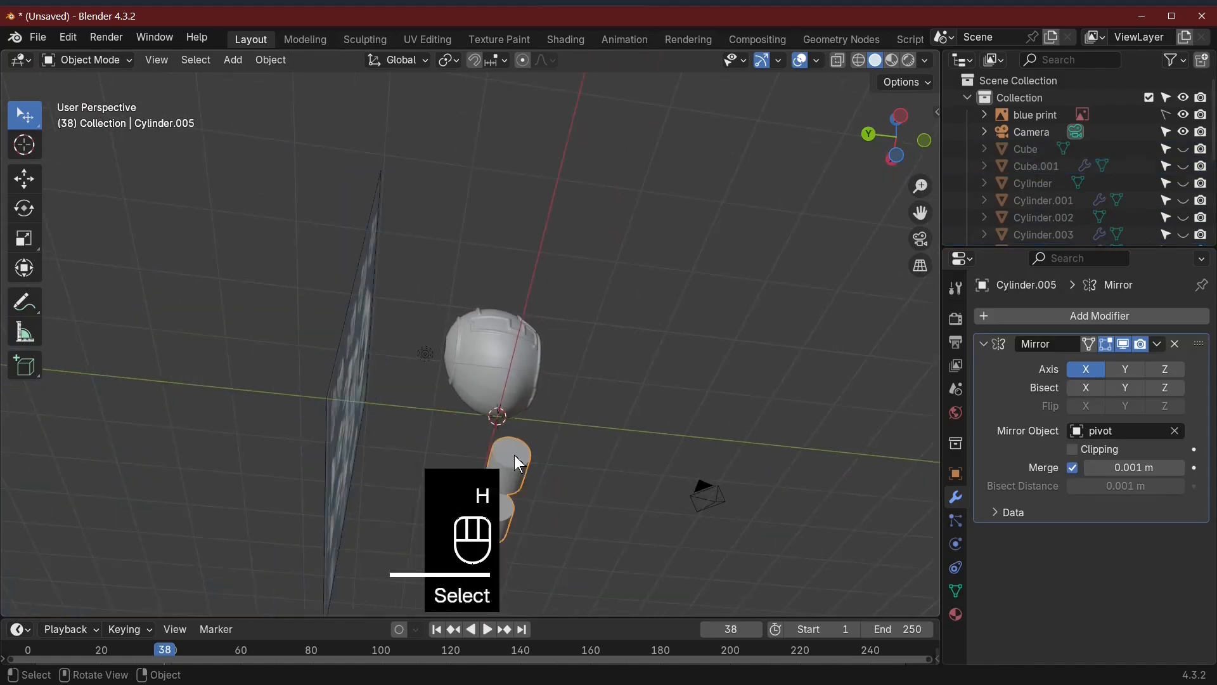
{"action": "key", "text": "h"}
Step: Enter Edit Mode on the head and select a face path below the ribbed band, turning down at its visor end
{"action": "mouse_move", "coordinate": [516, 461]}
{"action": "middle_mouse_down"}
{"action": "mouse_move", "coordinate": [598, 551]}
{"action": "mouse_move", "coordinate": [601, 492]}
{"action": "mouse_move", "coordinate": [572, 417]}
{"action": "mouse_move", "coordinate": [409, 544]}
{"action": "mouse_move", "coordinate": [560, 484]}
{"action": "mouse_move", "coordinate": [585, 458]}
{"action": "mouse_move", "coordinate": [550, 578]}
{"action": "mouse_move", "coordinate": [573, 410]}
{"action": "mouse_move", "coordinate": [507, 451]}
{"action": "mouse_move", "coordinate": [523, 439]}
{"action": "middle_mouse_up"}
{"action": "scroll", "coordinate": [531, 434], "scroll_direction": "up", "scroll_amount": 3}
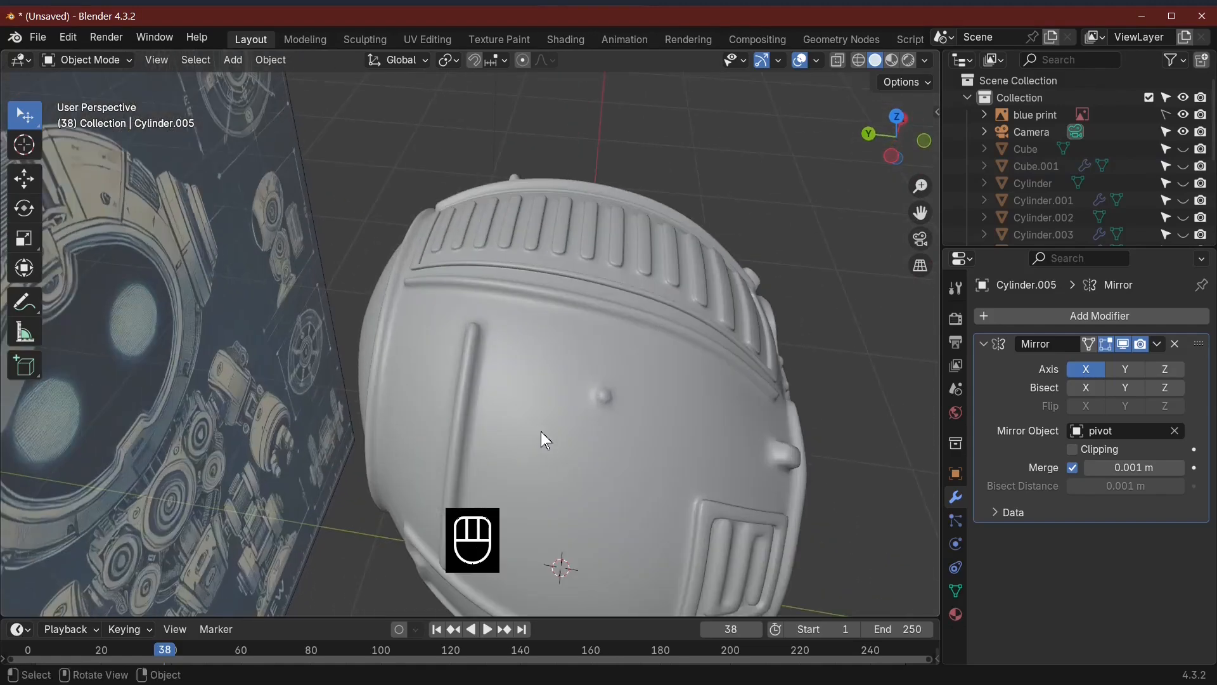
{"action": "key", "text": "Tab"}
{"action": "left_click", "coordinate": [572, 374]}
{"action": "left_click_drag", "start_coordinate": [595, 423], "coordinate": [604, 424]}
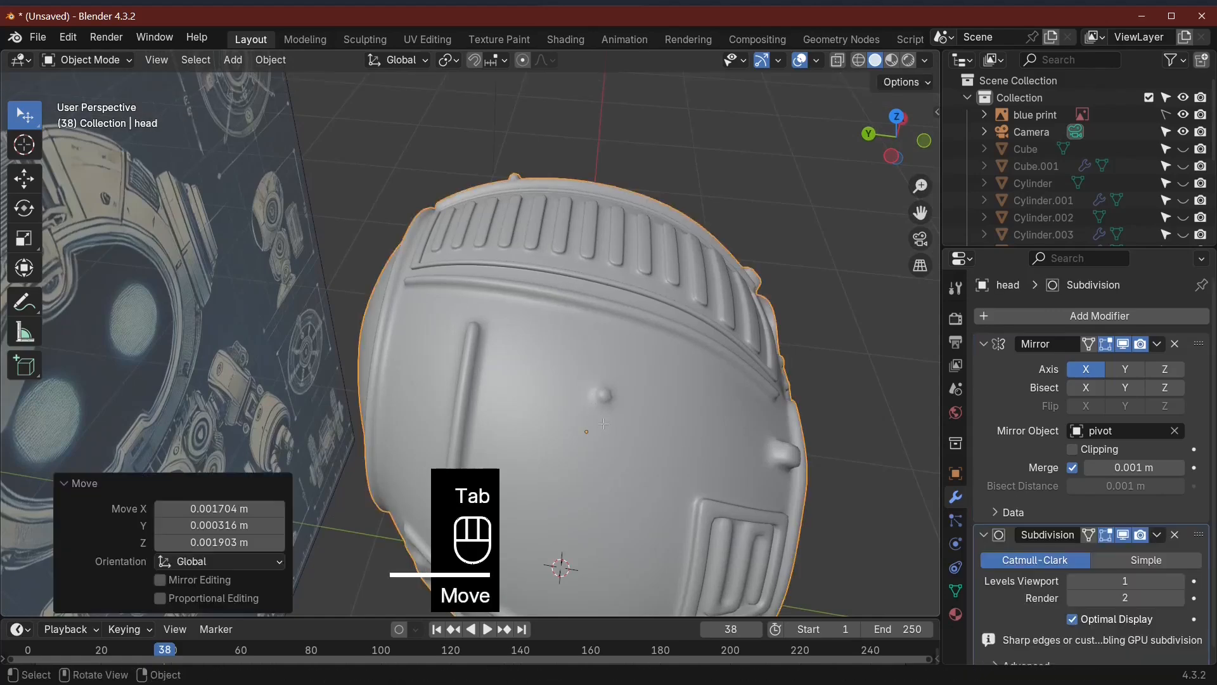
{"action": "key", "text": "Tab"}
{"action": "left_click", "coordinate": [517, 339]}
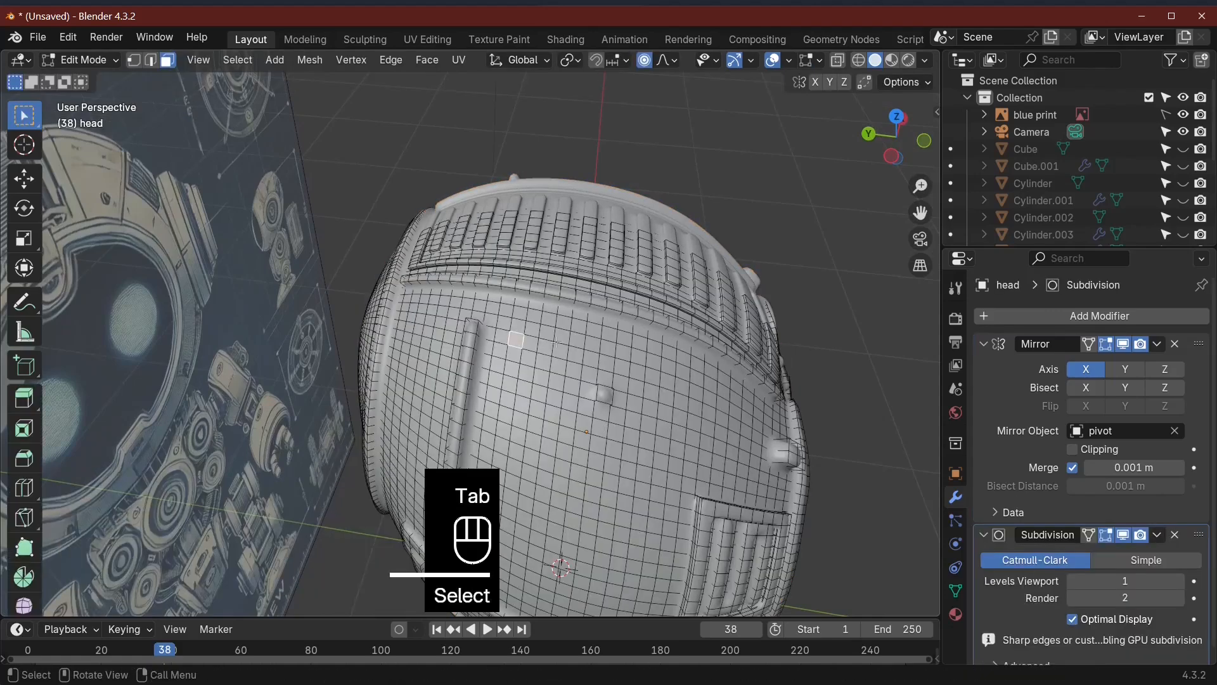
{"action": "left_click", "coordinate": [690, 392], "text": "ctrl"}
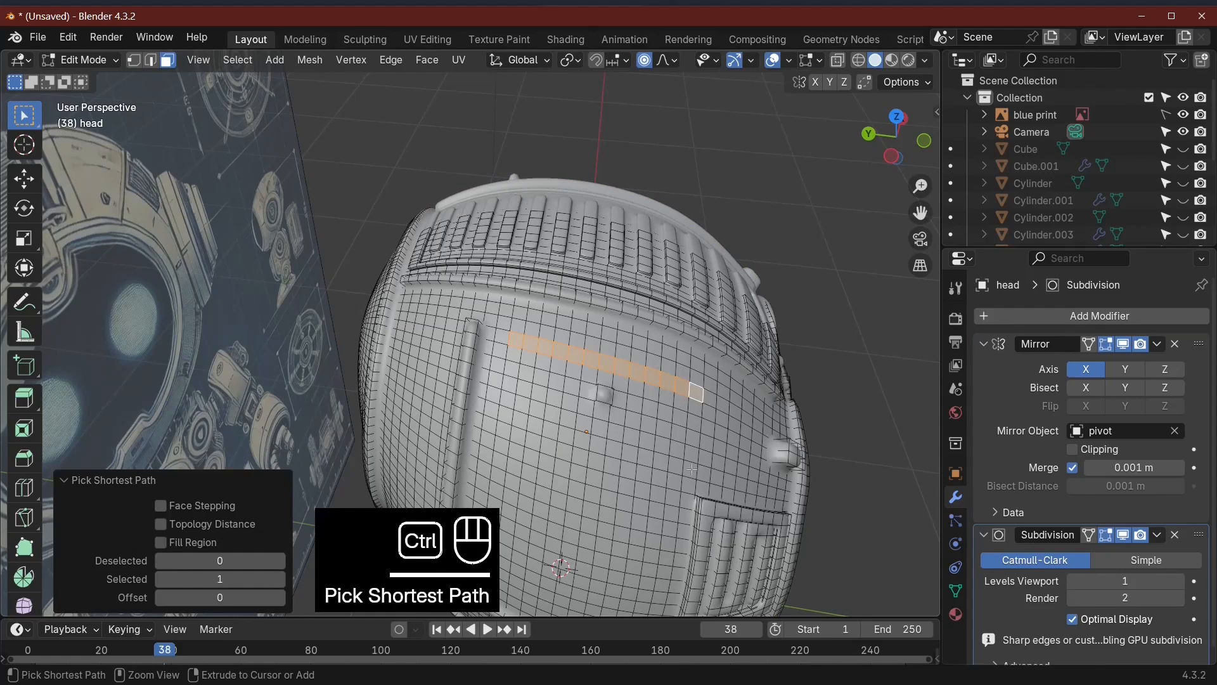
{"action": "left_click", "coordinate": [737, 411], "text": "ctrl"}
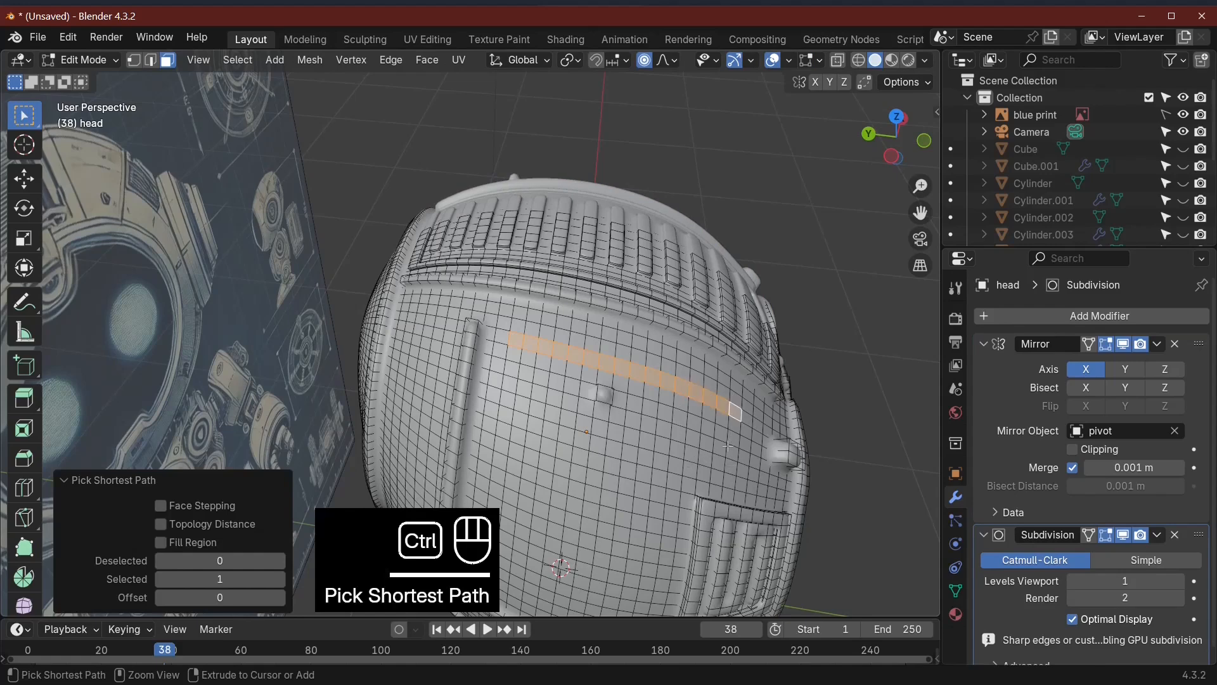
{"action": "left_click", "coordinate": [727, 481], "text": "ctrl"}
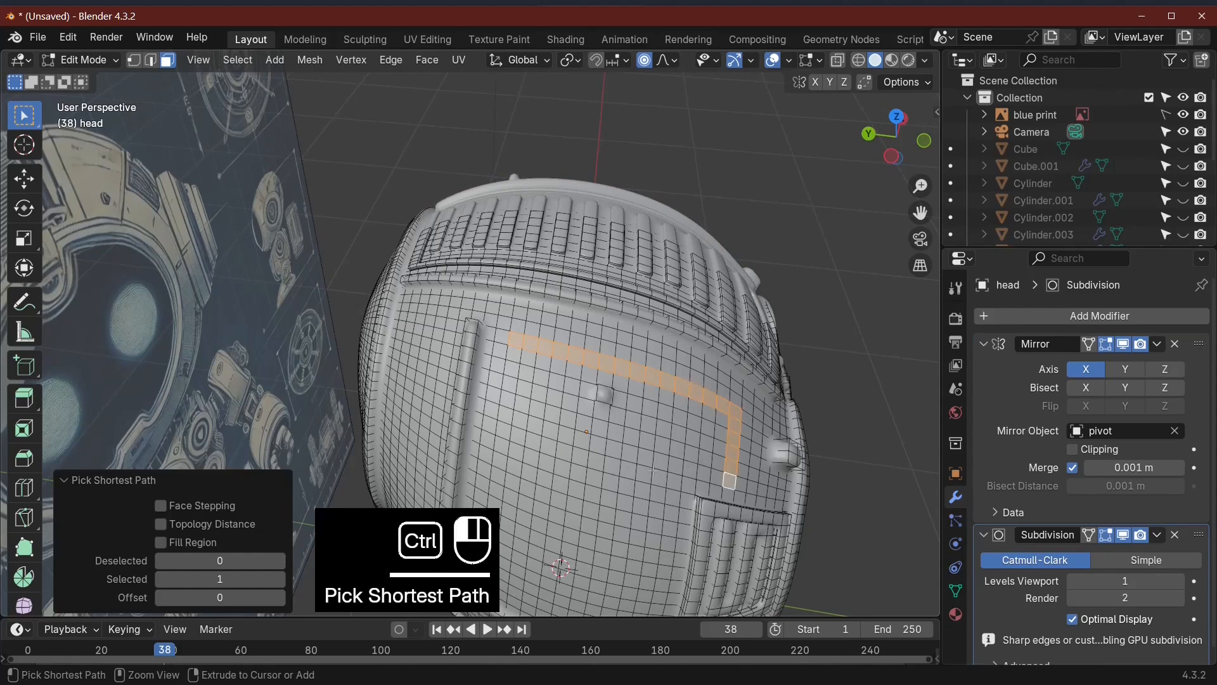
Step: Continue the face path inward, down and back up beside the raised ridge to close an L-shaped outline around the knob
{"action": "left_click", "coordinate": [655, 474], "text": "ctrl"}
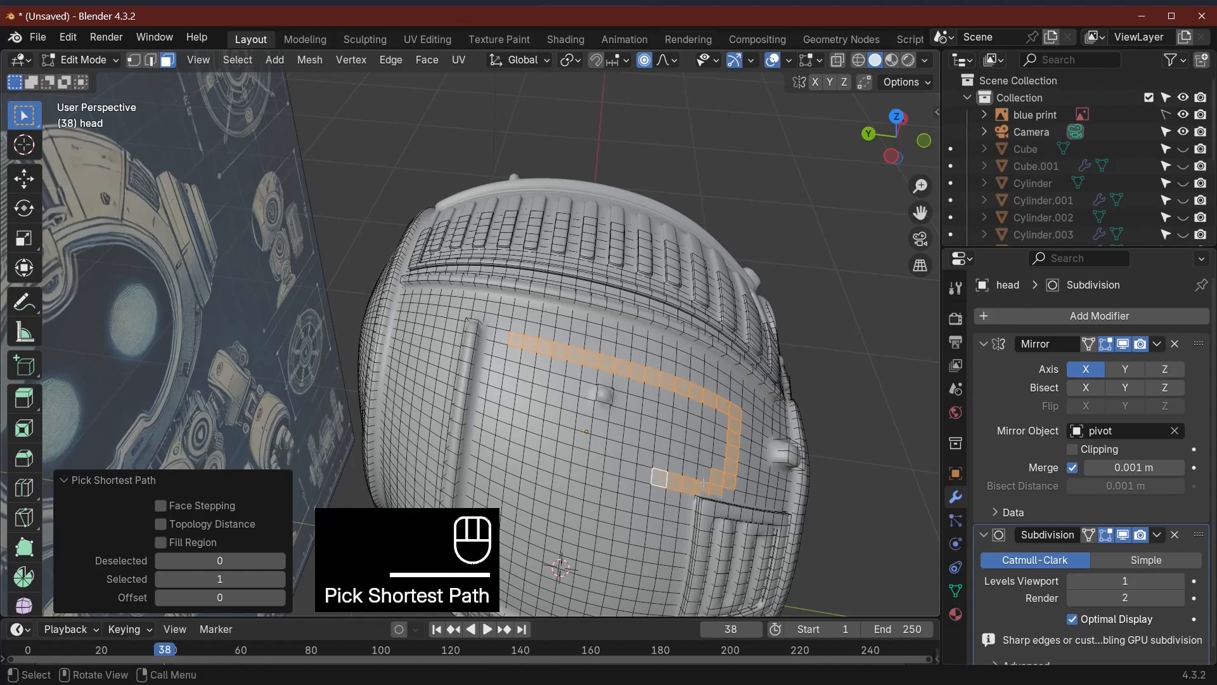
{"action": "key", "text": "ctrl+z"}
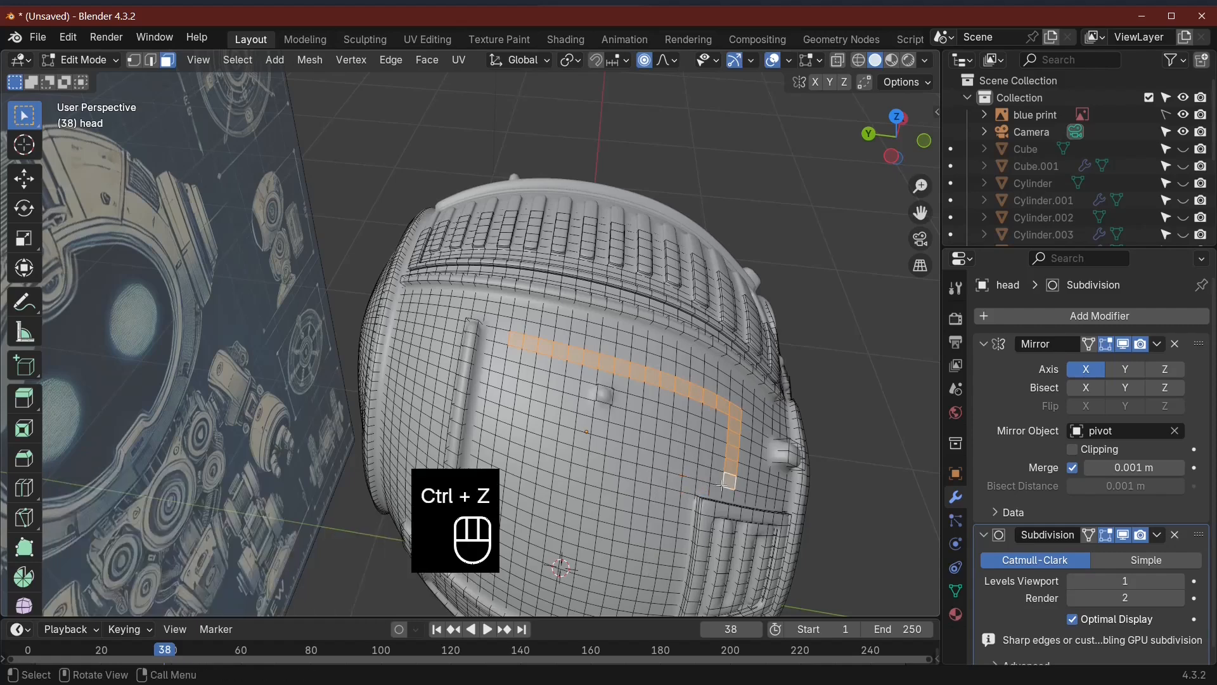
{"action": "left_click", "coordinate": [635, 477], "text": "ctrl"}
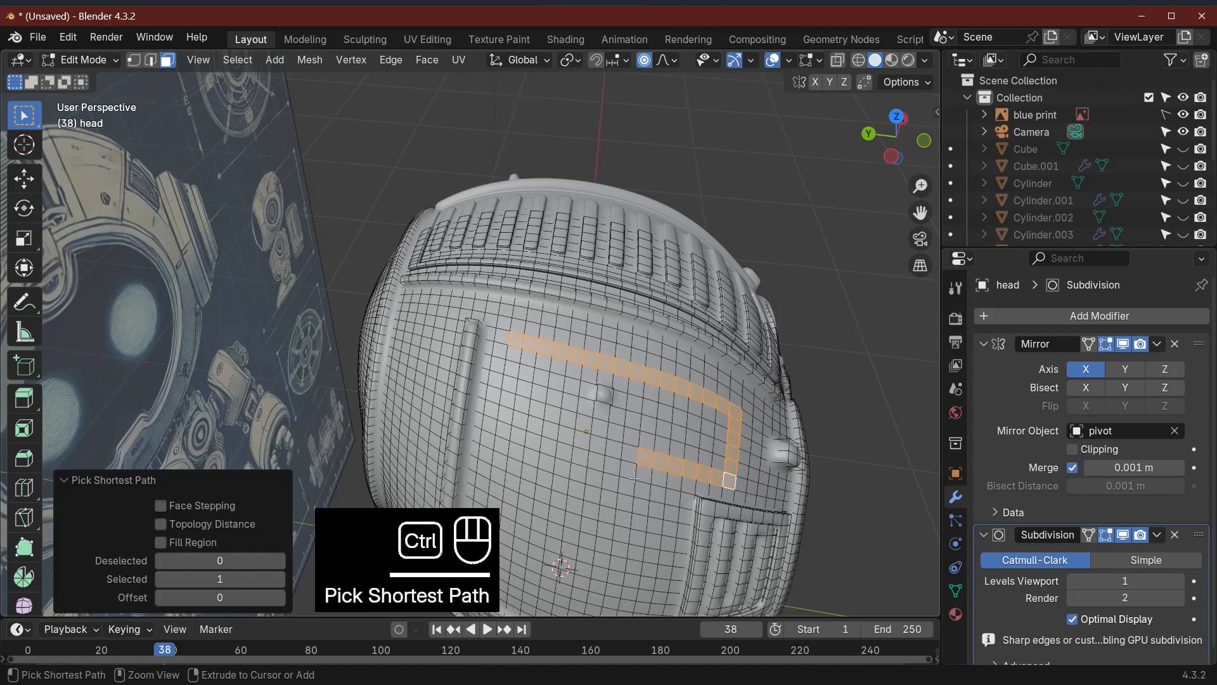
{"action": "left_click", "coordinate": [639, 477], "text": "ctrl"}
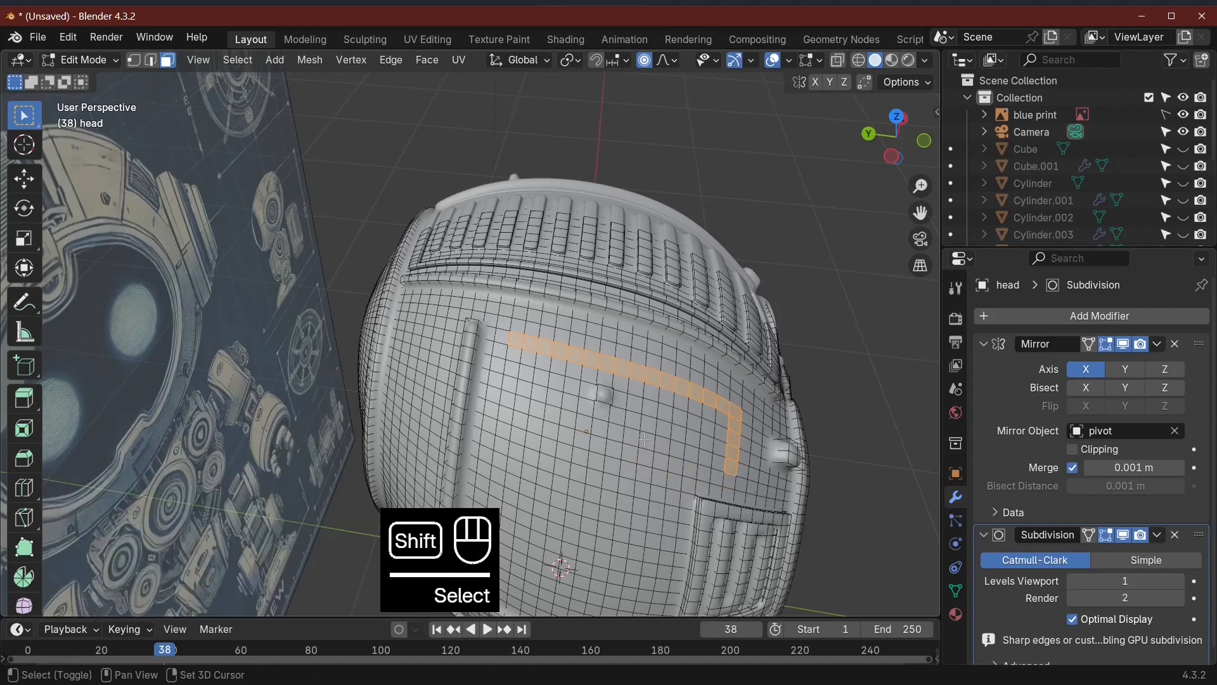
{"action": "left_click", "coordinate": [646, 457], "text": "ctrl"}
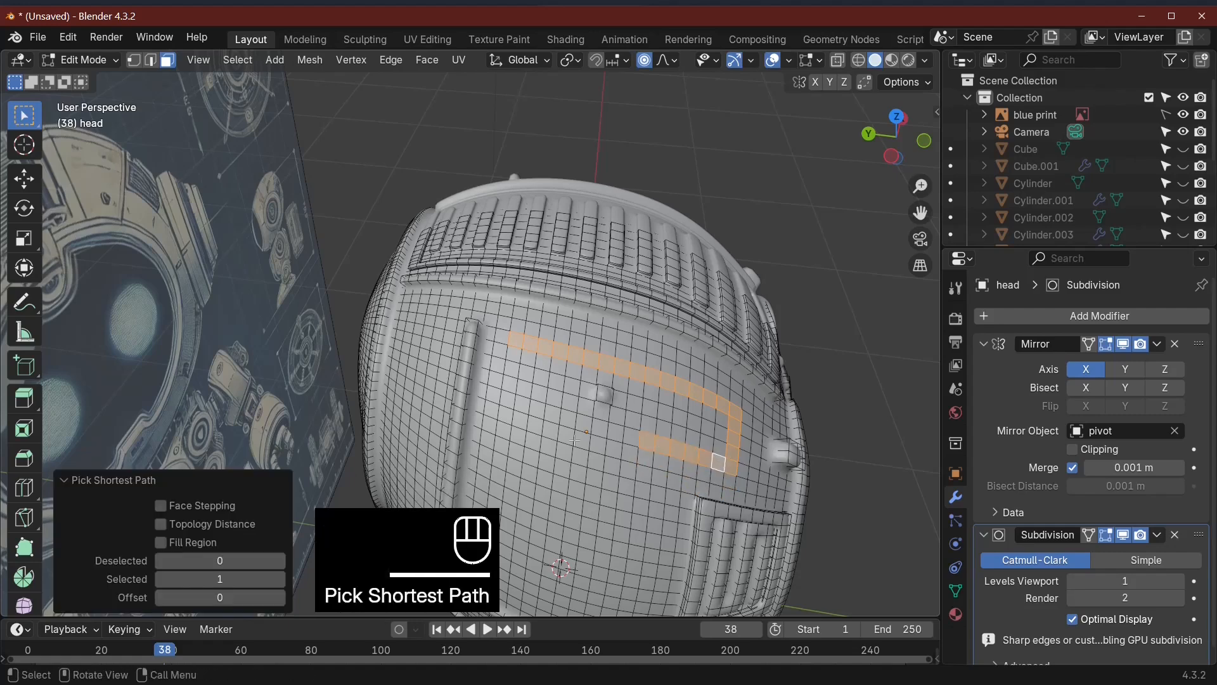
{"action": "left_click", "coordinate": [635, 564], "text": "ctrl"}
{"action": "left_click", "coordinate": [509, 526], "text": "ctrl"}
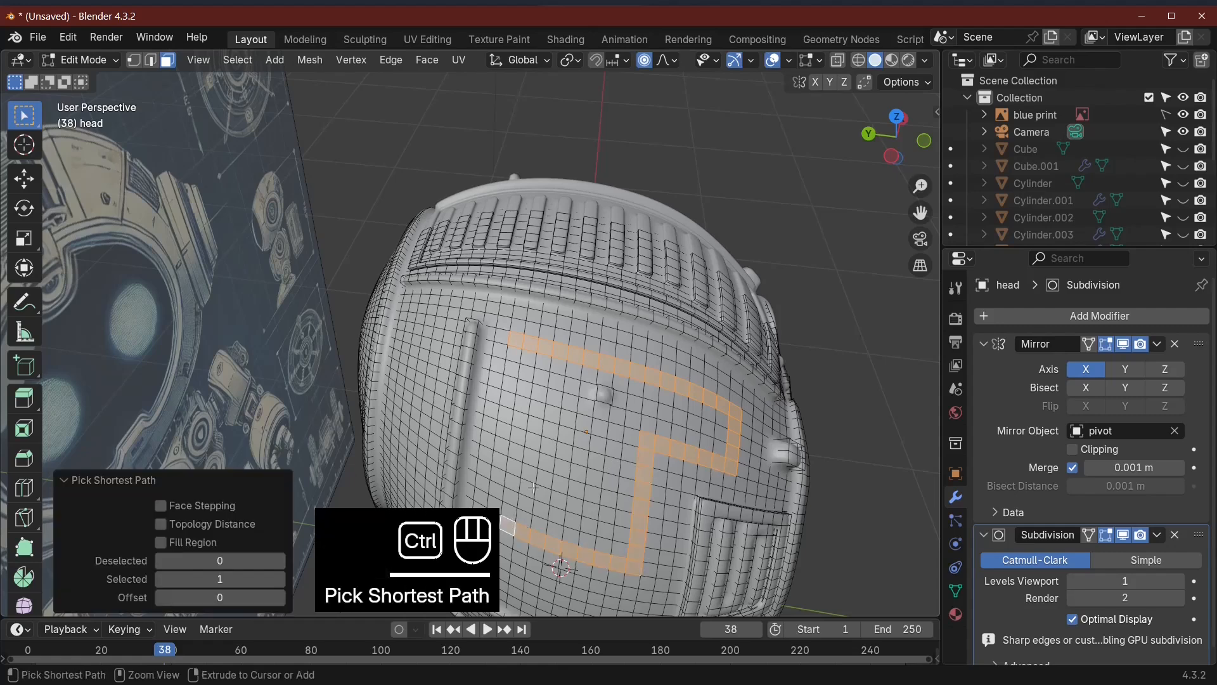
{"action": "left_click", "coordinate": [526, 374], "text": "ctrl"}
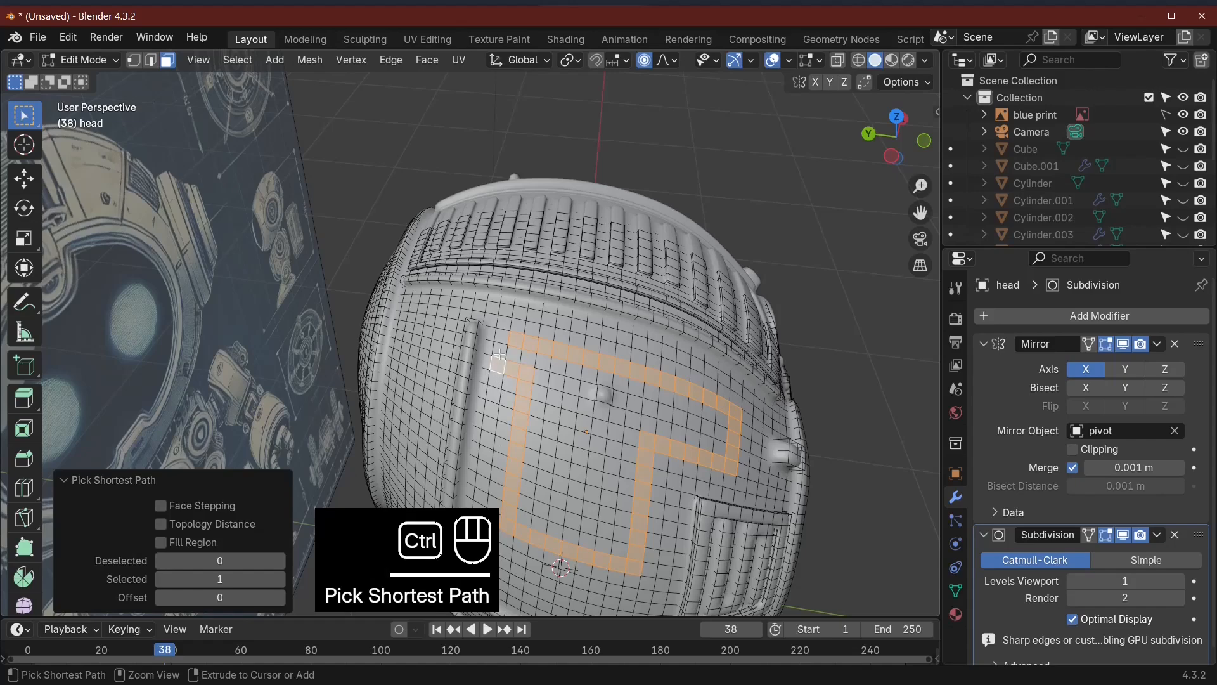
Step: Extrude the closed L-shaped outline slightly along its normals into a raised border and return to Object Mode
{"action": "middle_click_drag", "start_coordinate": [500, 338], "coordinate": [542, 395]}
{"action": "right_click", "coordinate": [526, 377]}
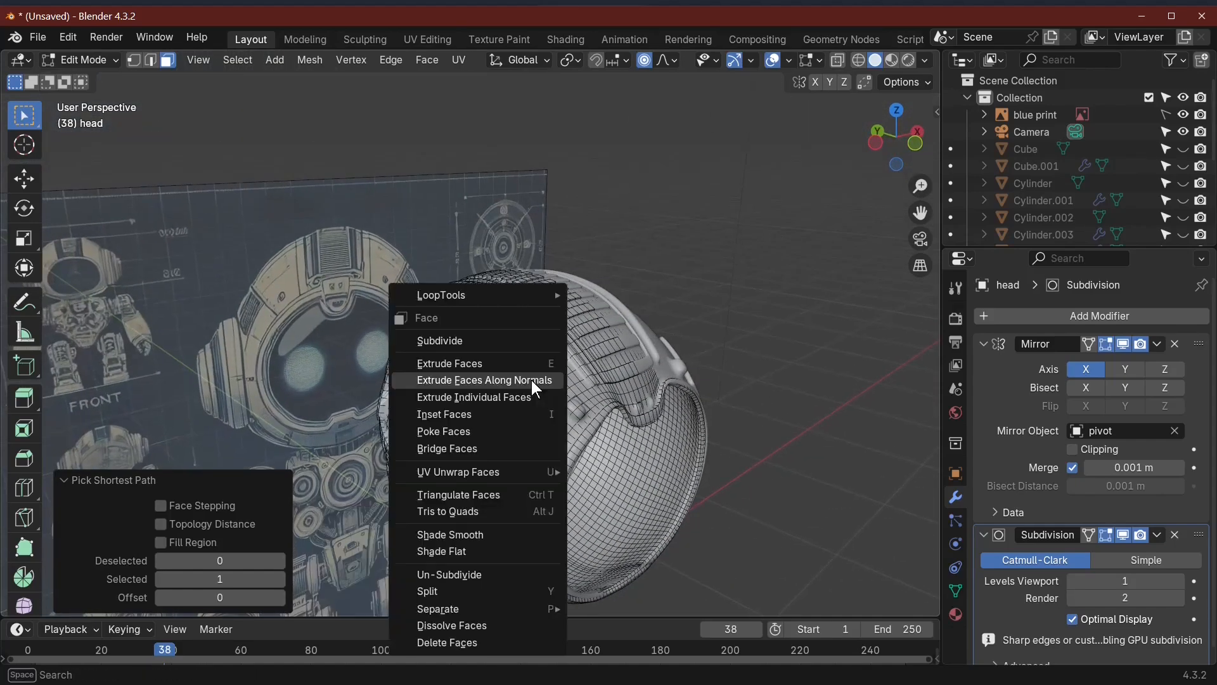
{"action": "left_click", "coordinate": [531, 380]}
{"action": "left_click", "coordinate": [550, 385]}
{"action": "key", "text": "Tab"}
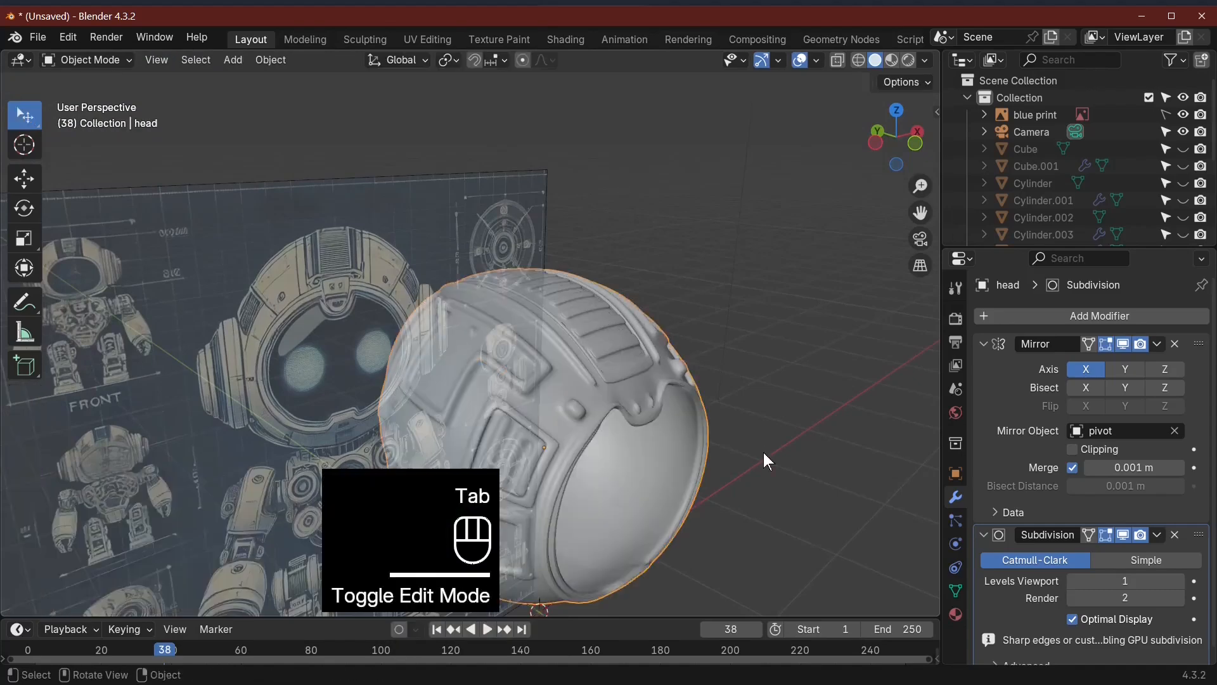
Step: Examine the raised borders and ridges around the head's side and back
{"action": "middle_click_drag", "start_coordinate": [763, 452], "coordinate": [535, 398]}
{"action": "key", "text": "Tab"}
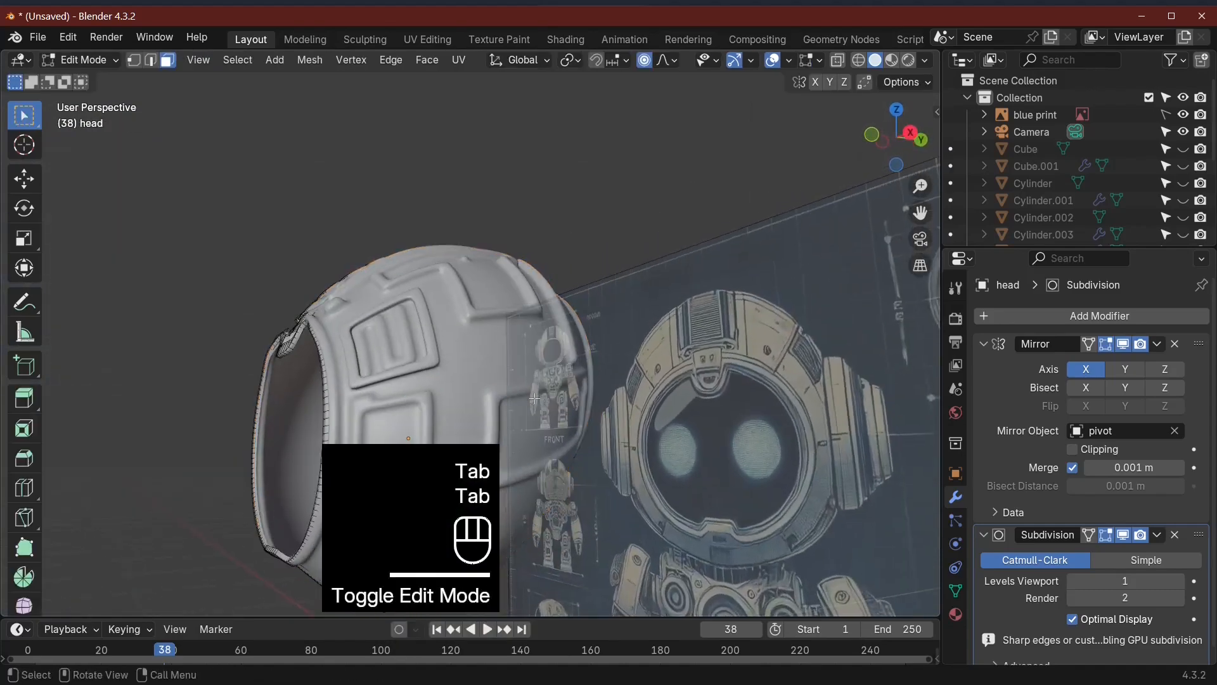
{"action": "scroll", "coordinate": [534, 398], "scroll_direction": "up", "scroll_amount": 3}
{"action": "scroll", "coordinate": [535, 398], "scroll_direction": "down", "scroll_amount": 3}
{"action": "key", "text": "Tab"}
{"action": "left_click", "coordinate": [314, 356]}
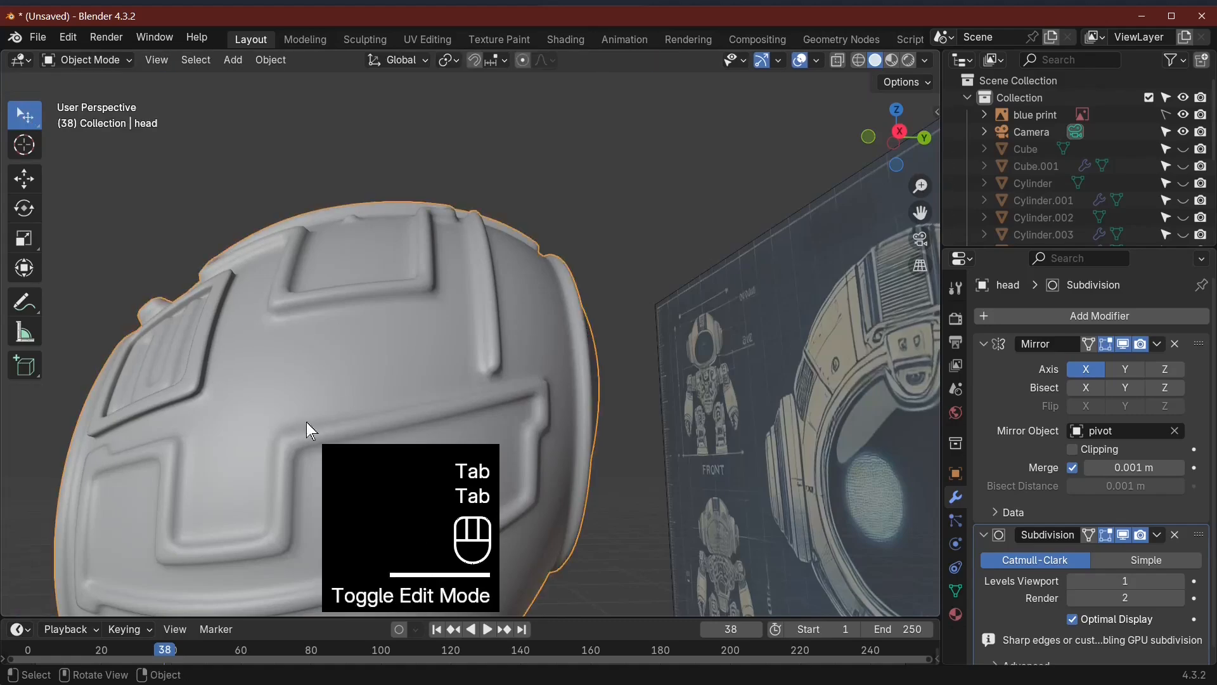
{"action": "scroll", "coordinate": [307, 425], "scroll_direction": "down", "scroll_amount": 4}
{"action": "middle_click_drag", "start_coordinate": [307, 424], "coordinate": [500, 413]}
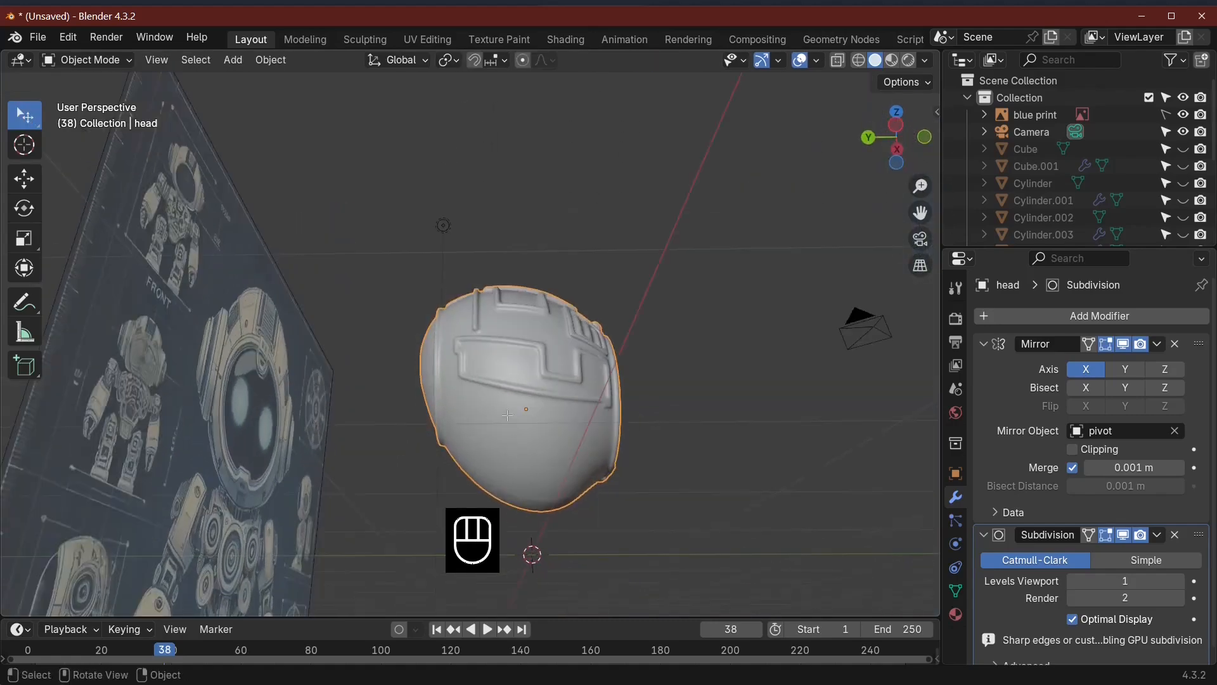
Step: Enter Edit Mode on the head and select a closed rectangular face path inside the long raised panel border on the side
{"action": "key", "text": "Tab"}
{"action": "scroll", "coordinate": [536, 411], "scroll_direction": "up", "scroll_amount": 2}
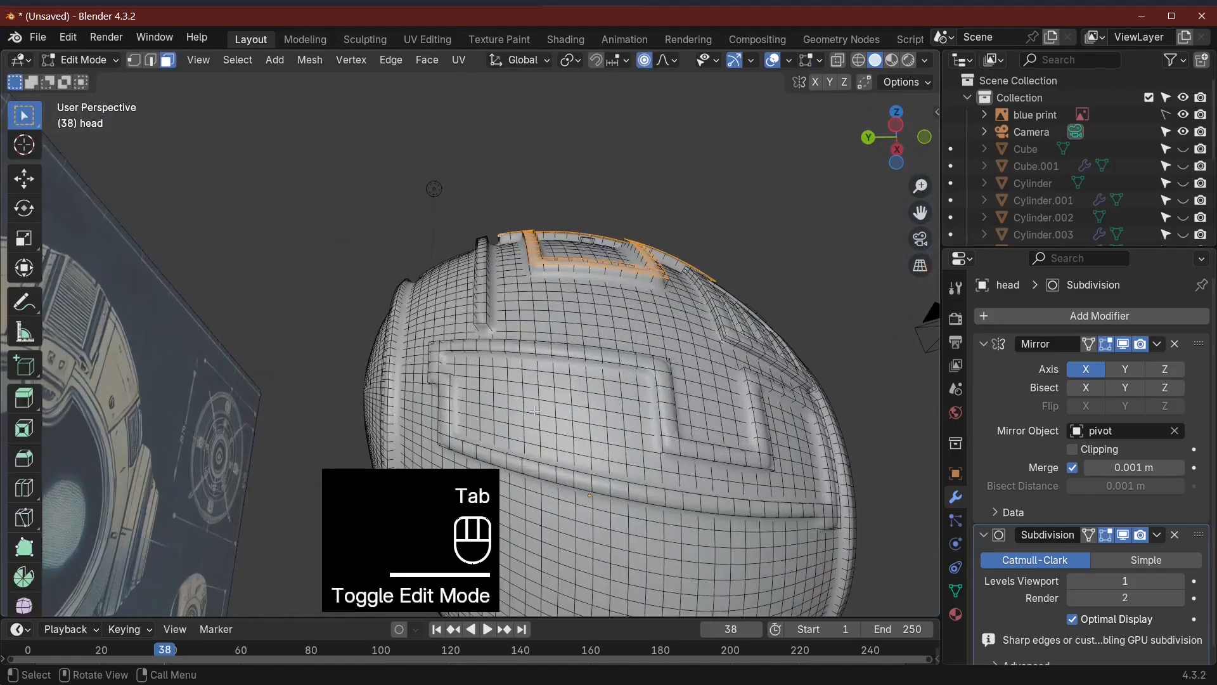
{"action": "left_click", "coordinate": [471, 369], "text": "ctrl"}
{"action": "left_click", "coordinate": [628, 396], "text": "ctrl"}
{"action": "left_click", "coordinate": [634, 455], "text": "ctrl"}
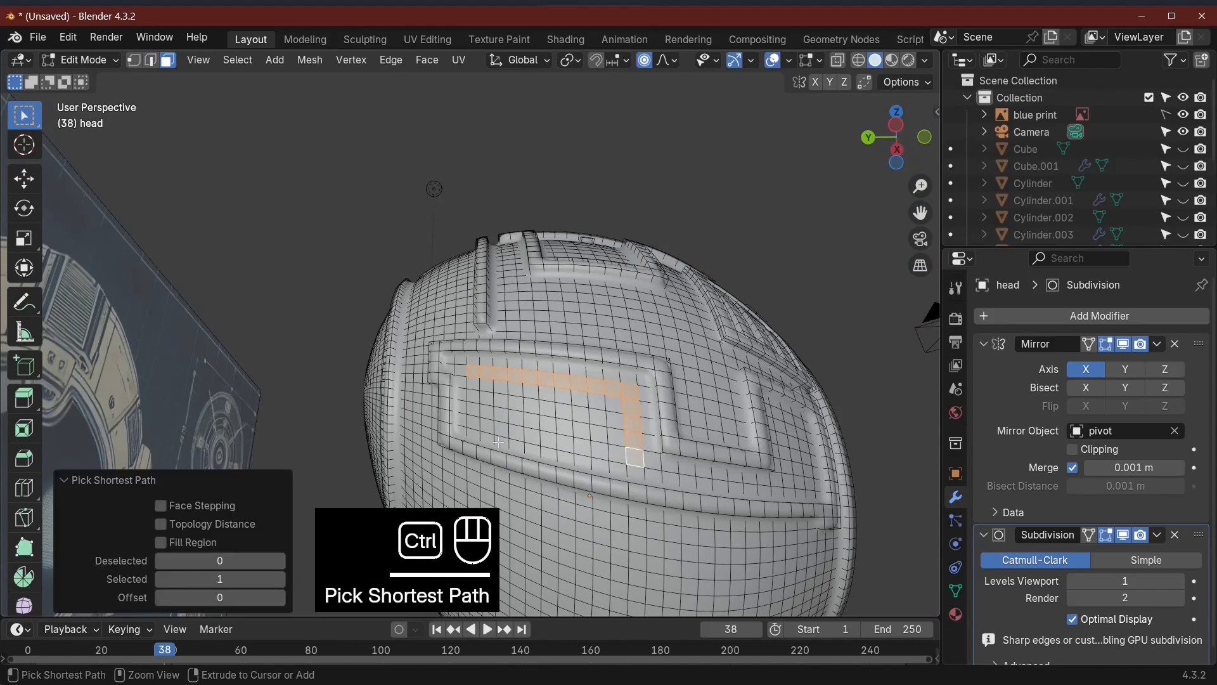
{"action": "left_click", "coordinate": [476, 424], "text": "ctrl"}
{"action": "left_click", "coordinate": [482, 383], "text": "ctrl"}
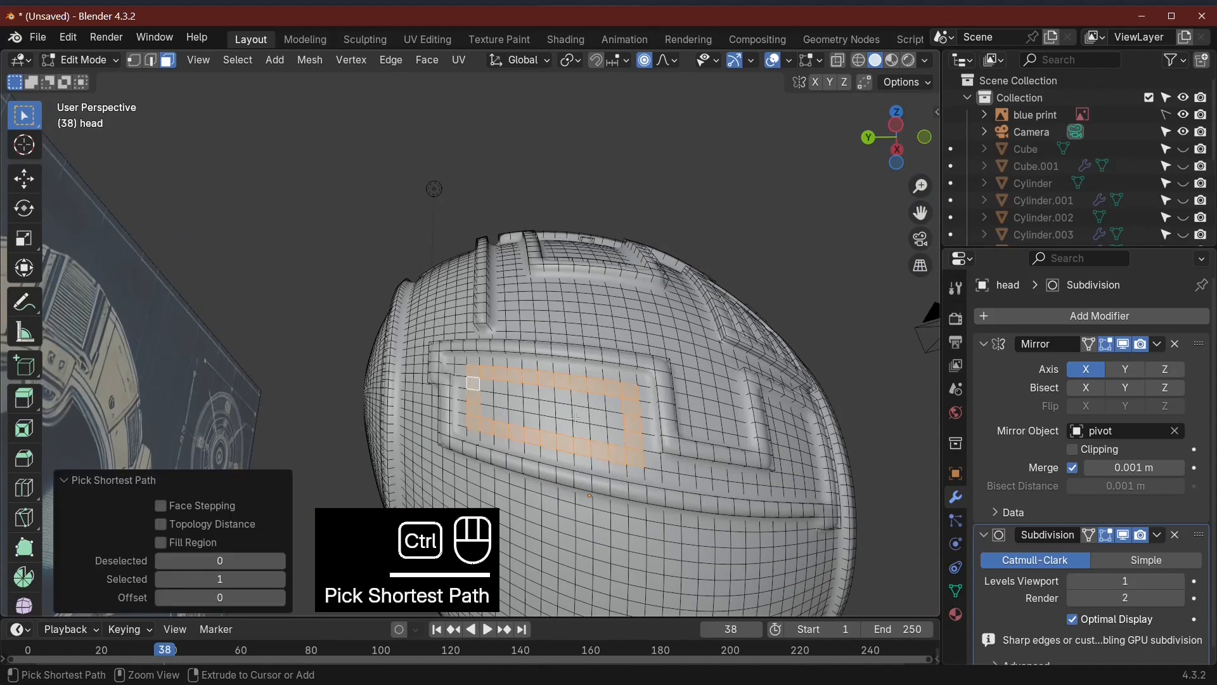
Step: Extrude the rectangular face ring in the long side panel slightly along its normals and return to Object Mode
{"action": "middle_click_drag", "start_coordinate": [482, 382], "coordinate": [403, 449]}
{"action": "right_click", "coordinate": [359, 440]}
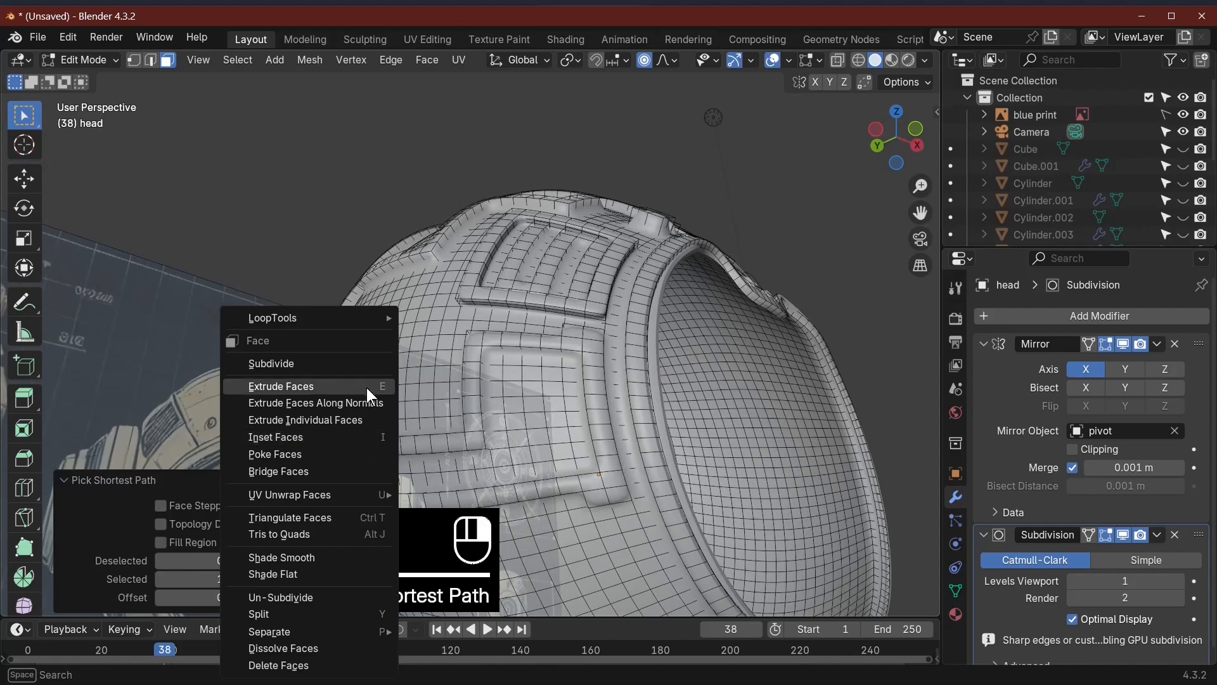
{"action": "left_click", "coordinate": [360, 404]}
{"action": "left_click", "coordinate": [360, 403]}
{"action": "key", "text": "Tab"}
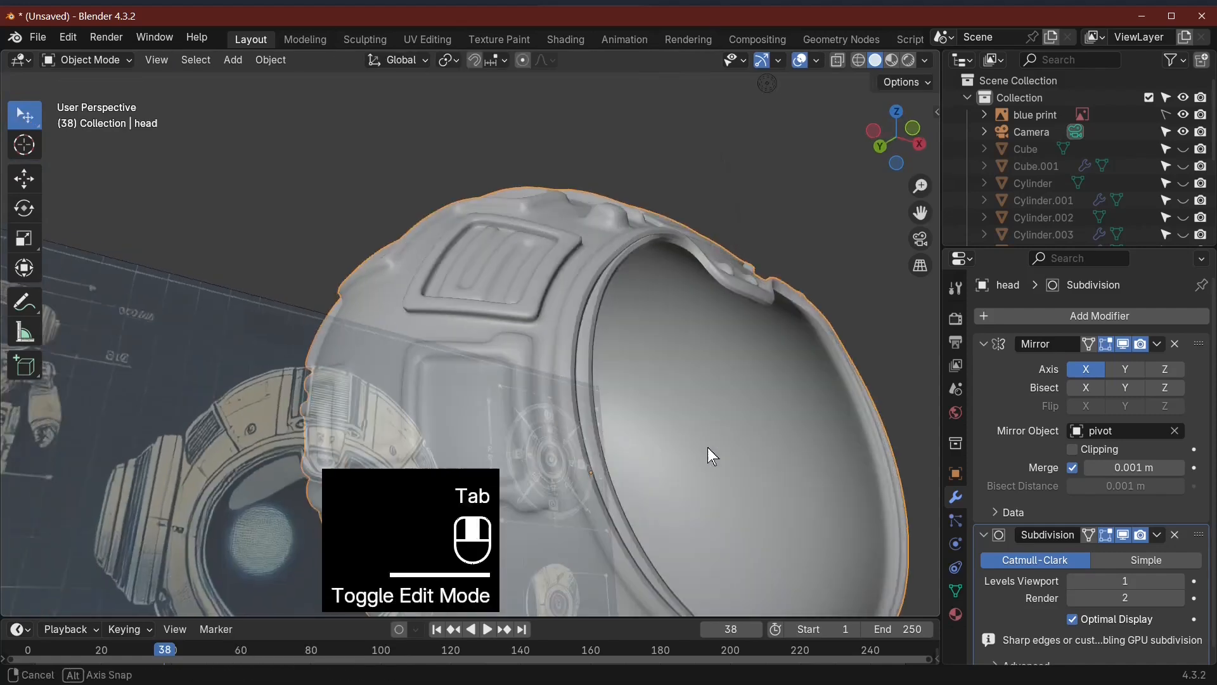
Step: Enter Edit Mode and select a closed rectangular face path inside the small side panel beside the visor rim
{"action": "middle_click_drag", "start_coordinate": [708, 447], "coordinate": [747, 415]}
{"action": "key", "text": "Tab"}
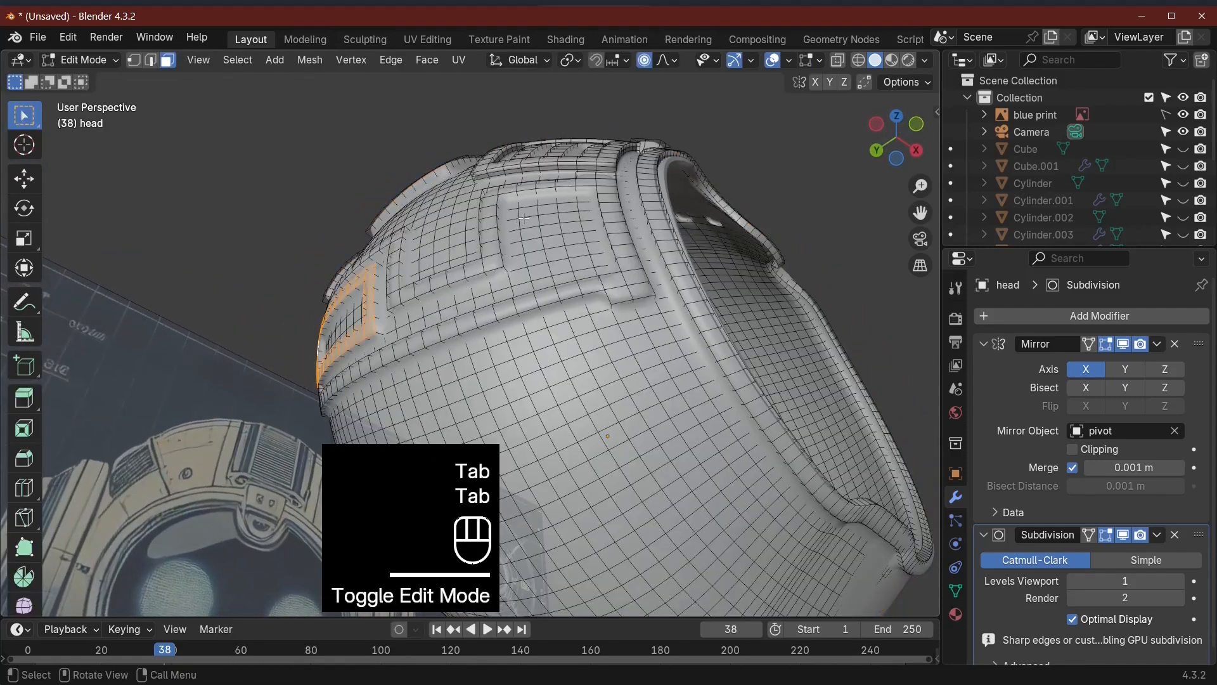
{"action": "left_click", "coordinate": [528, 212]}
{"action": "left_click", "coordinate": [581, 262], "text": "ctrl"}
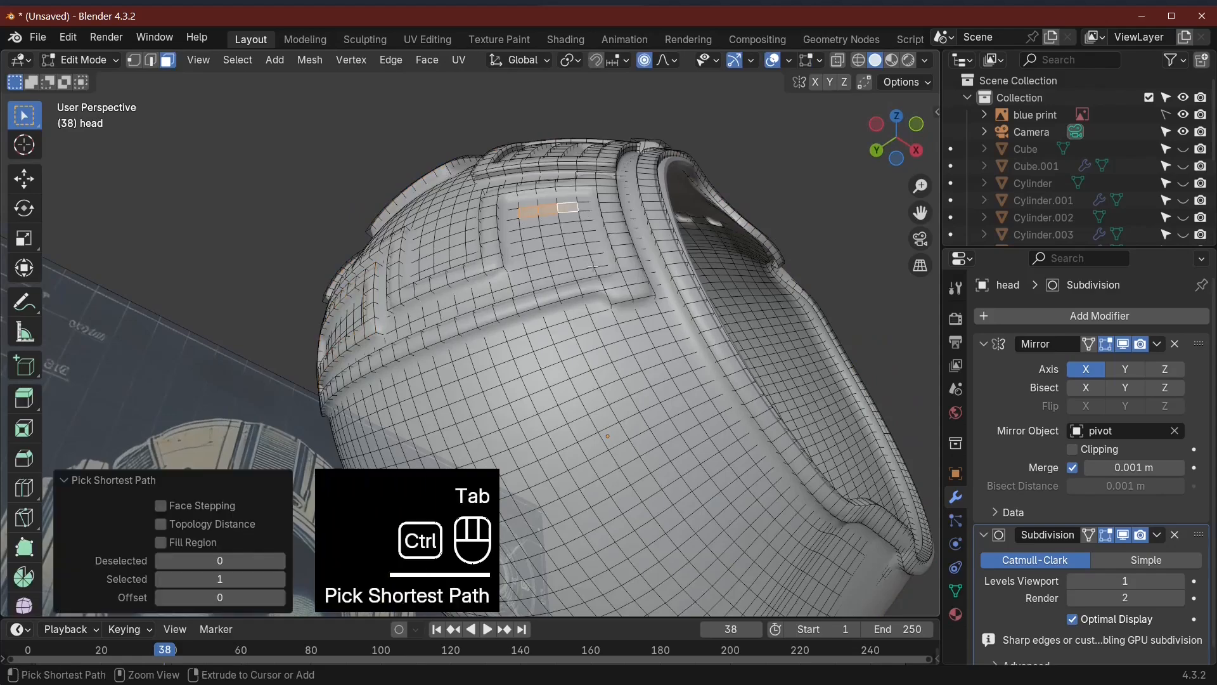
{"action": "left_click", "coordinate": [543, 271], "text": "ctrl"}
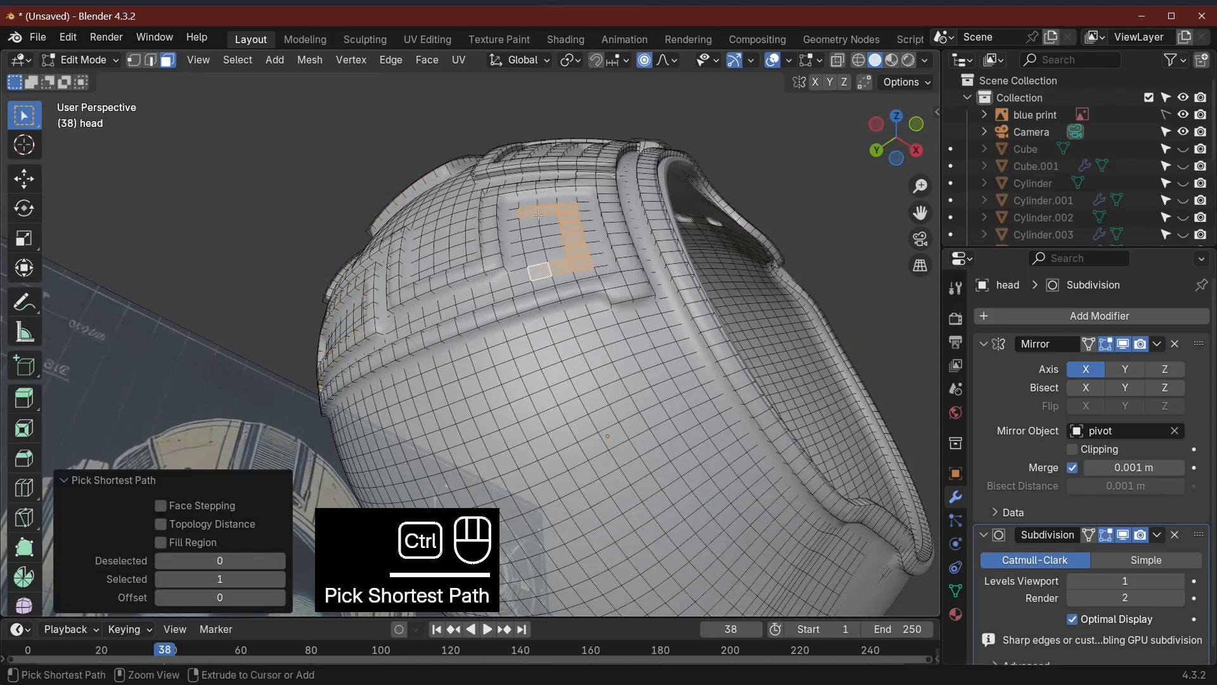
{"action": "middle_click_drag", "start_coordinate": [530, 226], "coordinate": [523, 336]}
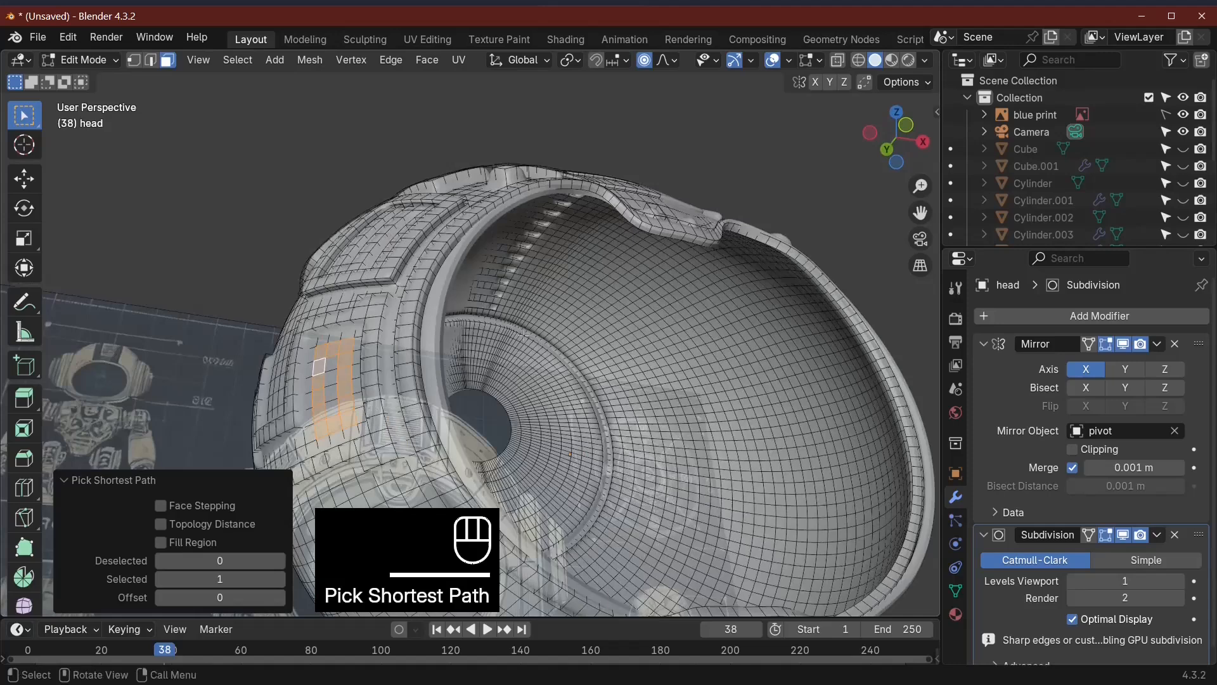
Step: Extrude the small panel's face ring along its normals by about 0.0162 m and return to Object Mode
{"action": "right_click", "coordinate": [340, 370]}
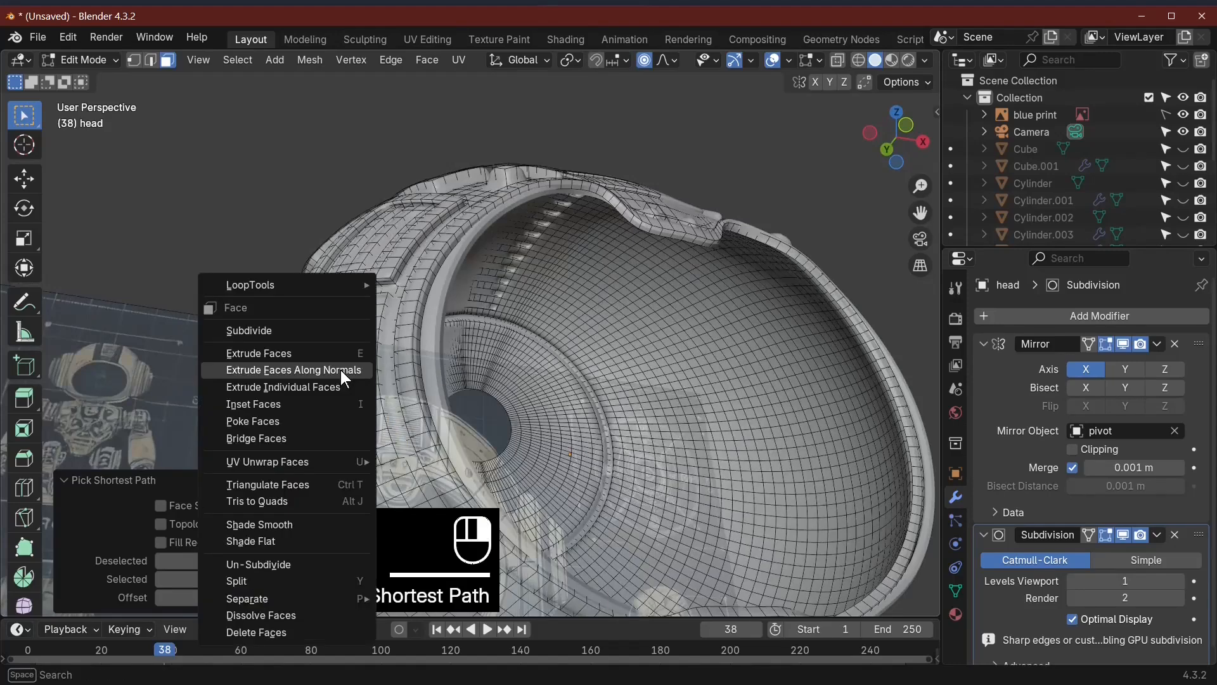
{"action": "left_click", "coordinate": [340, 370]}
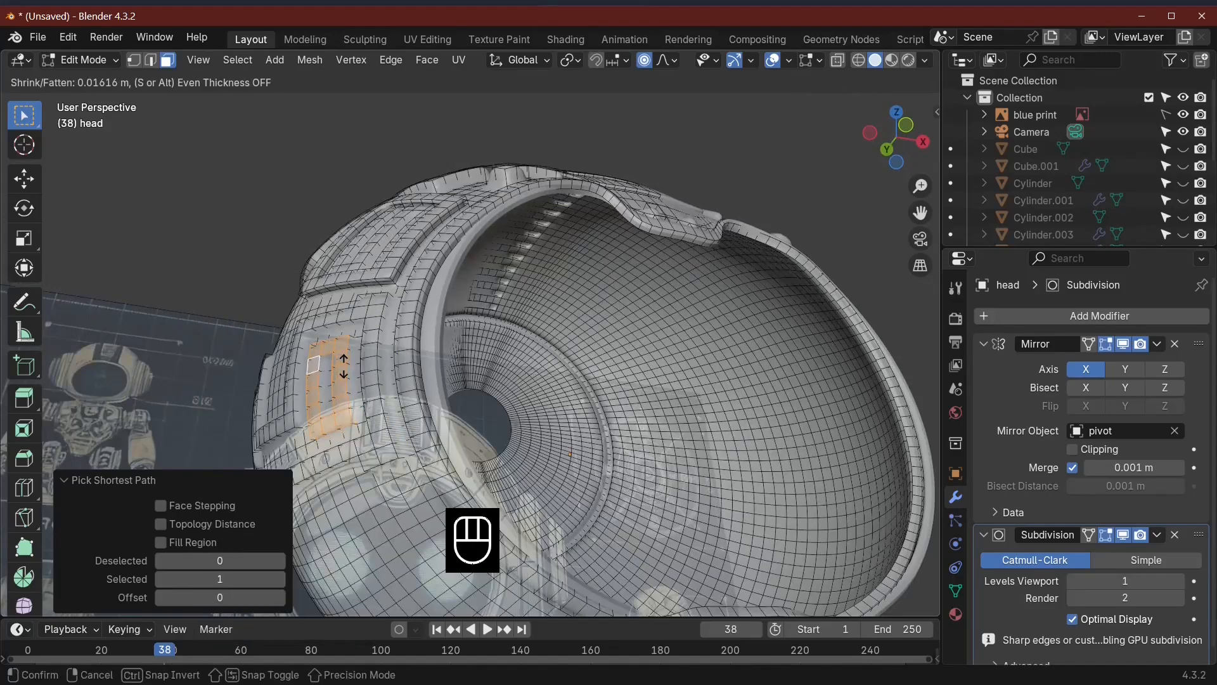
{"action": "left_click", "coordinate": [343, 366]}
{"action": "middle_click_drag", "start_coordinate": [343, 366], "coordinate": [474, 447]}
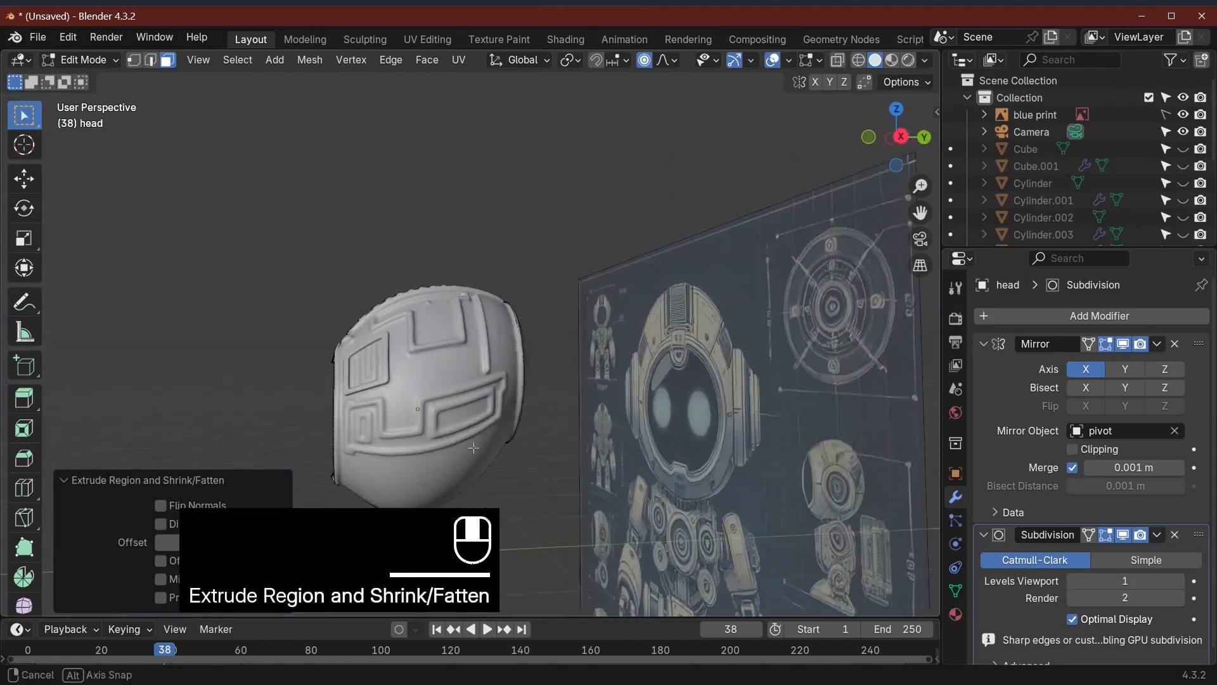
{"action": "scroll", "coordinate": [501, 453], "scroll_direction": "up", "scroll_amount": 6}
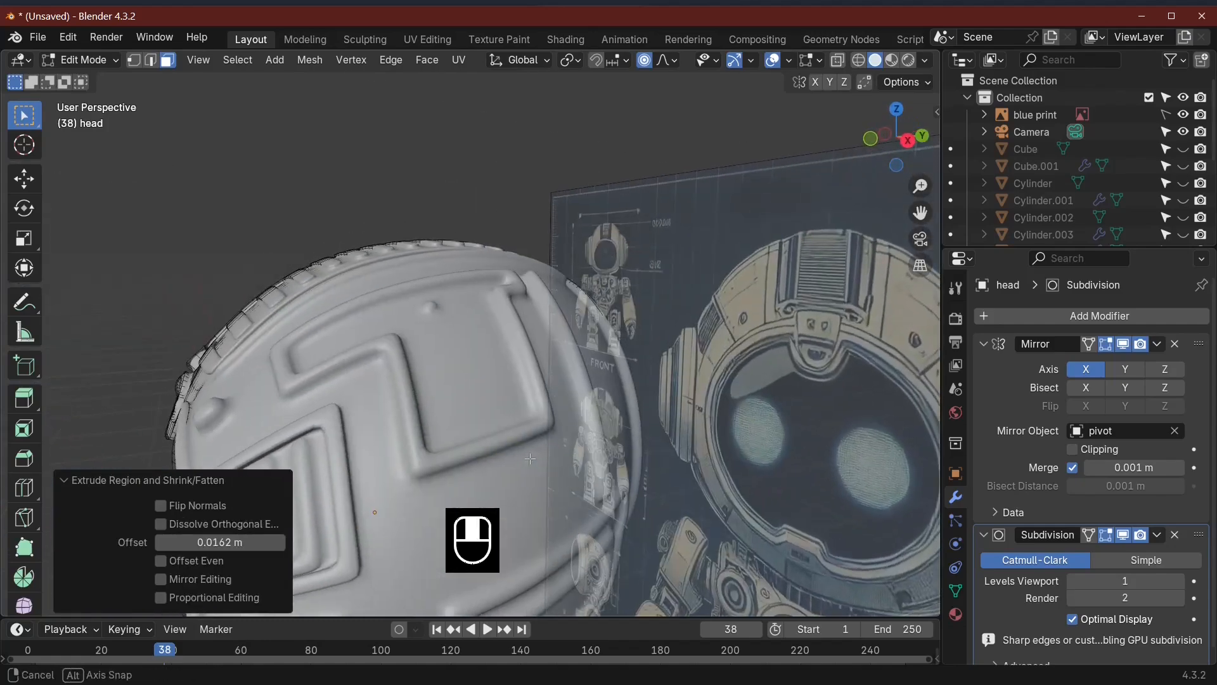
{"action": "middle_click_drag", "start_coordinate": [530, 458], "coordinate": [473, 427]}
{"action": "key", "text": "Tab"}
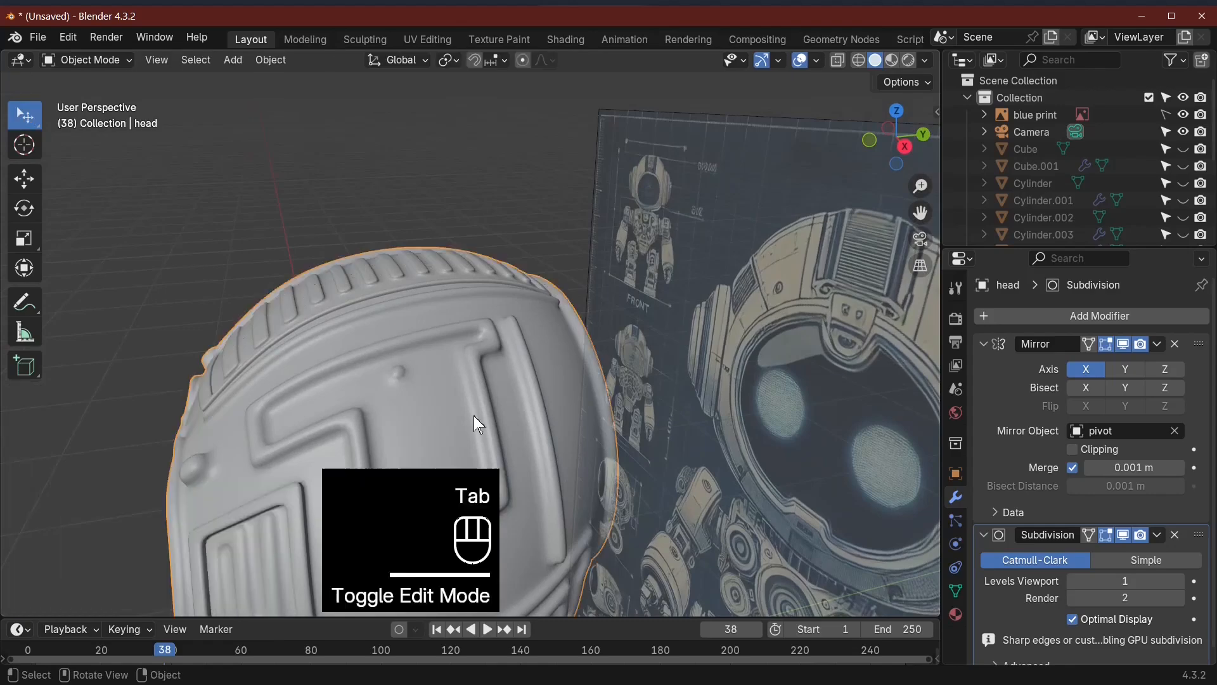
{"action": "key", "text": "Tab"}
{"action": "key", "text": "Tab"}
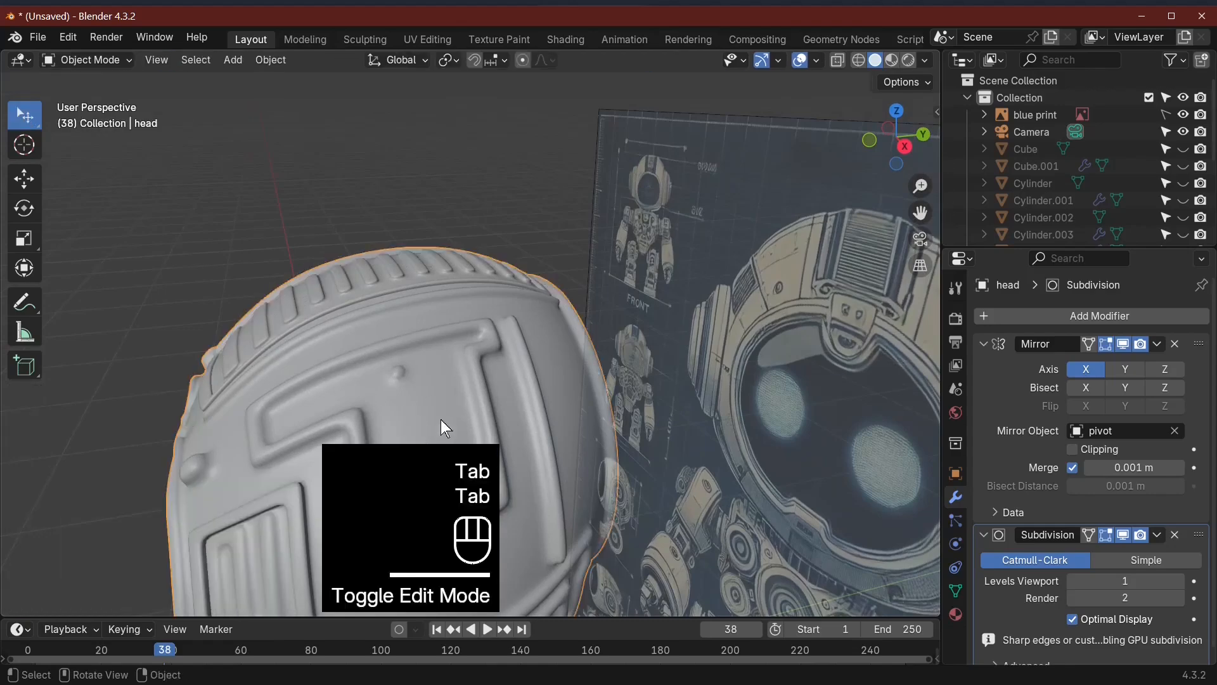
Step: Enter Edit Mode and select a closed face path inside the raised border around the small knob, stepping around the knob
{"action": "middle_click_drag", "start_coordinate": [440, 420], "coordinate": [794, 398]}
{"action": "key", "text": "Tab"}
{"action": "left_click", "coordinate": [502, 326]}
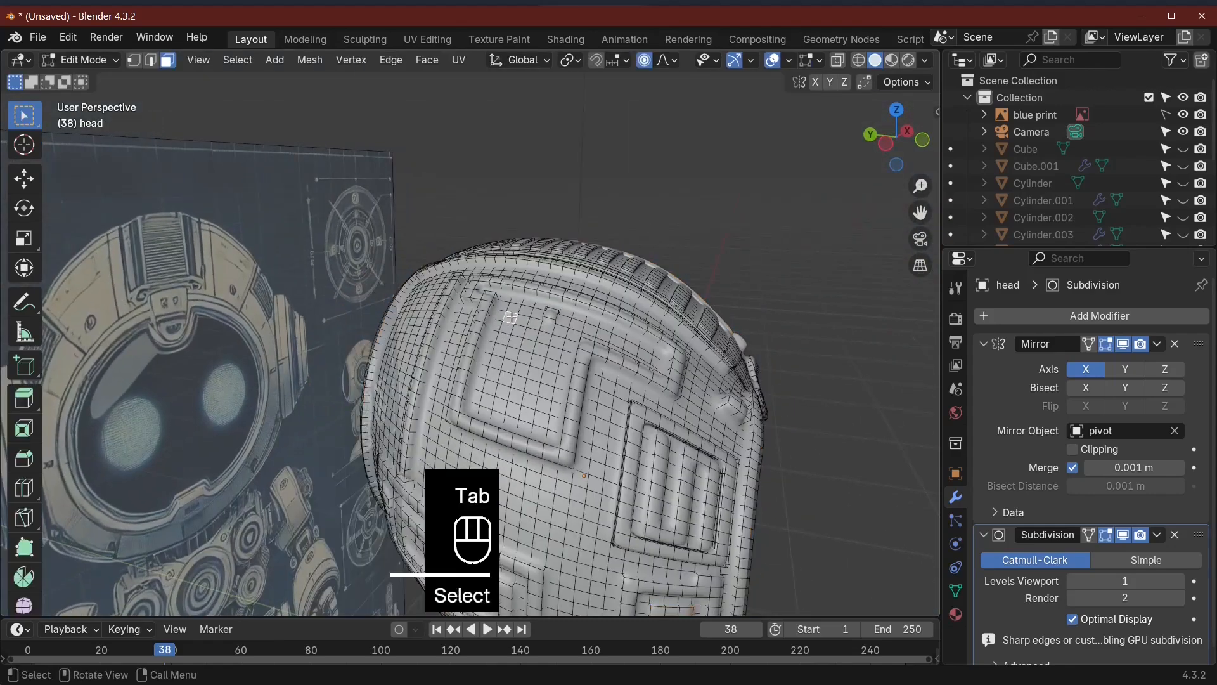
{"action": "left_click", "coordinate": [522, 335], "text": "ctrl"}
{"action": "left_click", "coordinate": [525, 322], "text": "ctrl"}
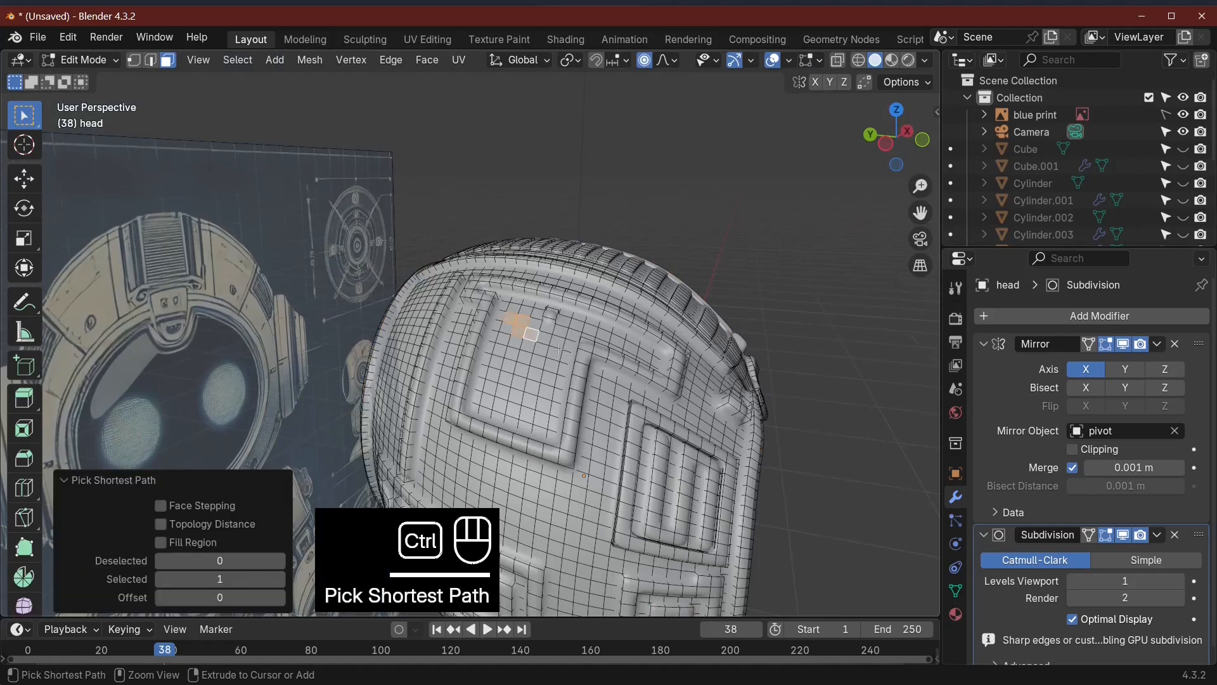
{"action": "left_click", "coordinate": [542, 420], "text": "ctrl"}
{"action": "left_click", "coordinate": [487, 402], "text": "ctrl"}
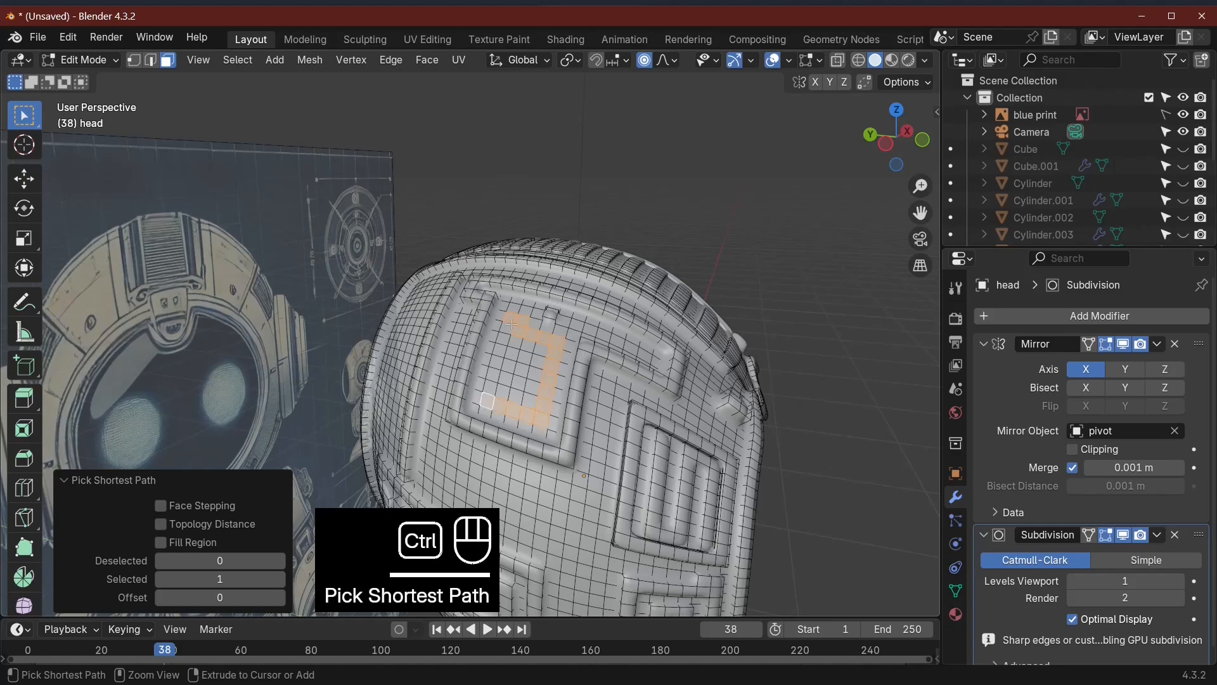
{"action": "left_click", "coordinate": [505, 329], "text": "ctrl"}
Step: Extrude the face ring beside the knob slightly along its normals and return to Object Mode
{"action": "middle_click_drag", "start_coordinate": [539, 352], "coordinate": [530, 349]}
{"action": "right_click", "coordinate": [531, 348]}
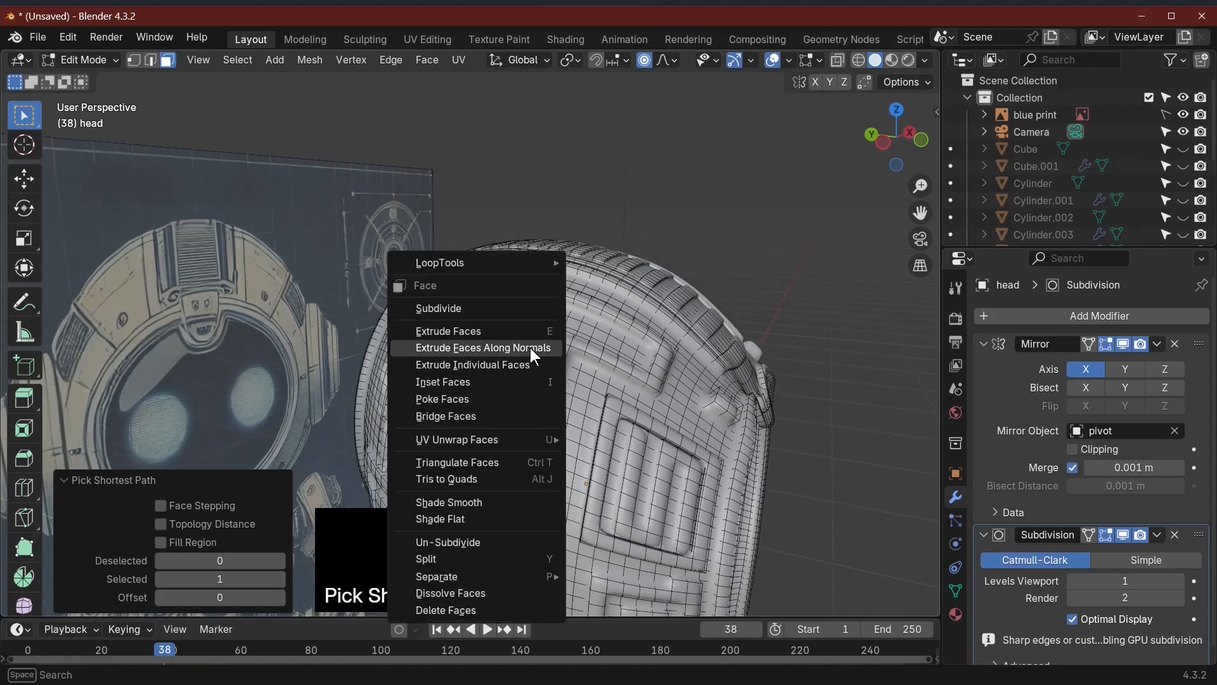
{"action": "left_click", "coordinate": [530, 348]}
{"action": "left_click", "coordinate": [531, 346]}
{"action": "key", "text": "Tab"}
Step: Enter Edit Mode and select a closed, stepped face outline across the smooth lower side of the head
{"action": "scroll", "coordinate": [602, 381], "scroll_direction": "down", "scroll_amount": 2}
{"action": "middle_click_drag", "start_coordinate": [646, 390], "coordinate": [622, 233]}
{"action": "key", "text": "Tab"}
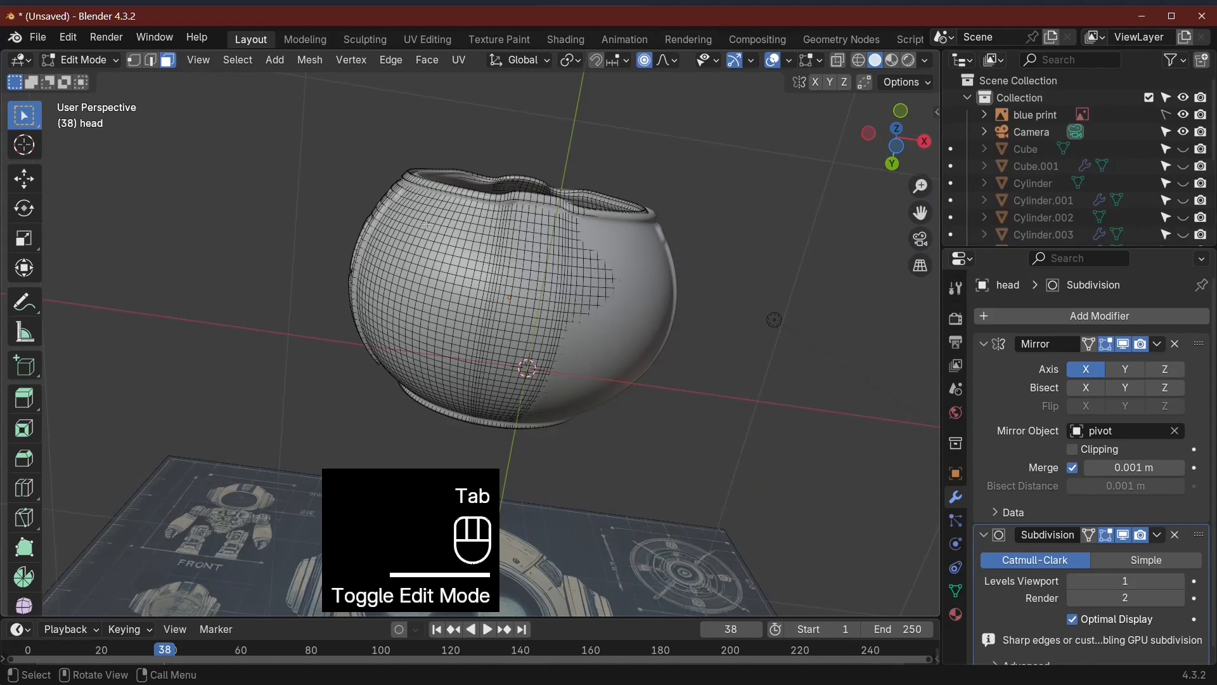
{"action": "middle_click_drag", "start_coordinate": [523, 191], "coordinate": [466, 273]}
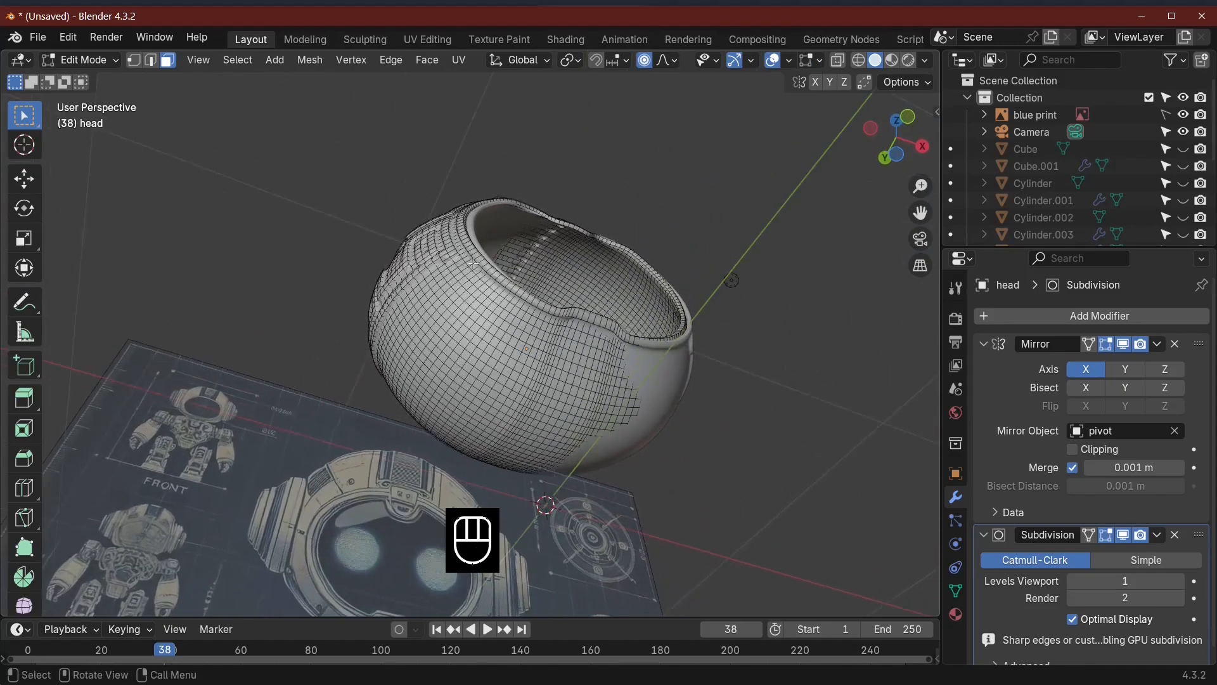
{"action": "left_click", "coordinate": [451, 283]}
{"action": "left_click", "coordinate": [533, 328], "text": "ctrl"}
{"action": "middle_click_drag", "start_coordinate": [558, 339], "coordinate": [454, 336]}
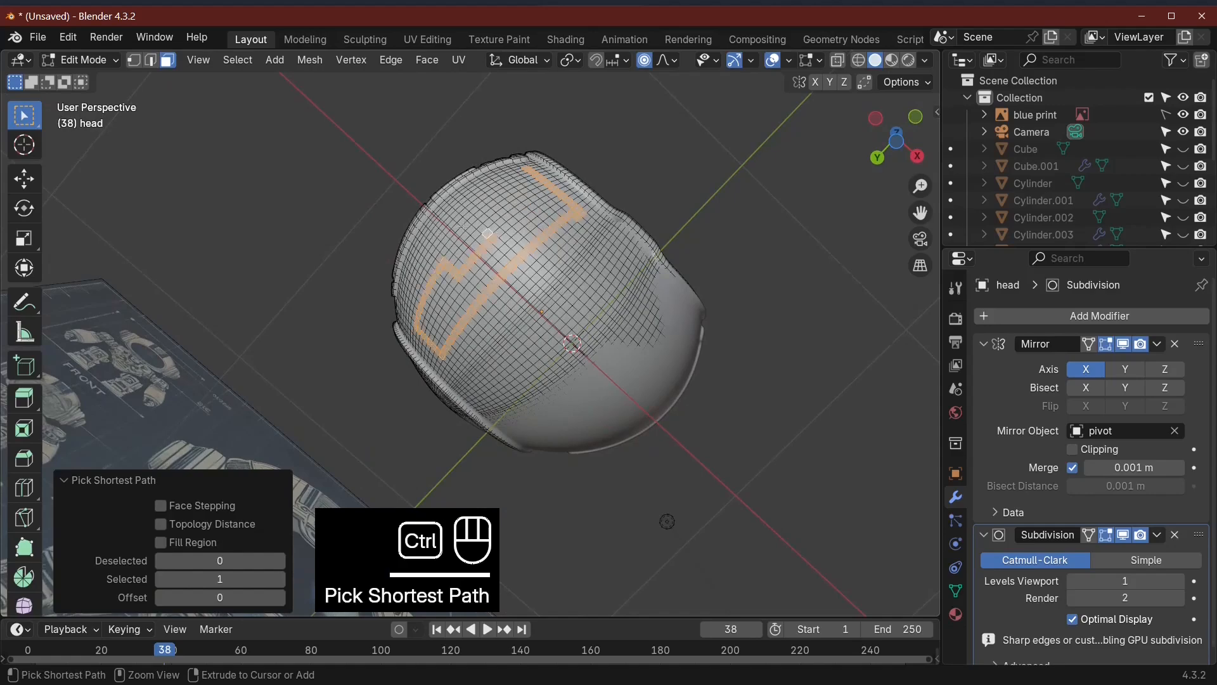
{"action": "middle_click_drag", "start_coordinate": [512, 170], "coordinate": [551, 219]}
{"action": "scroll", "coordinate": [551, 219], "scroll_direction": "up", "scroll_amount": 4}
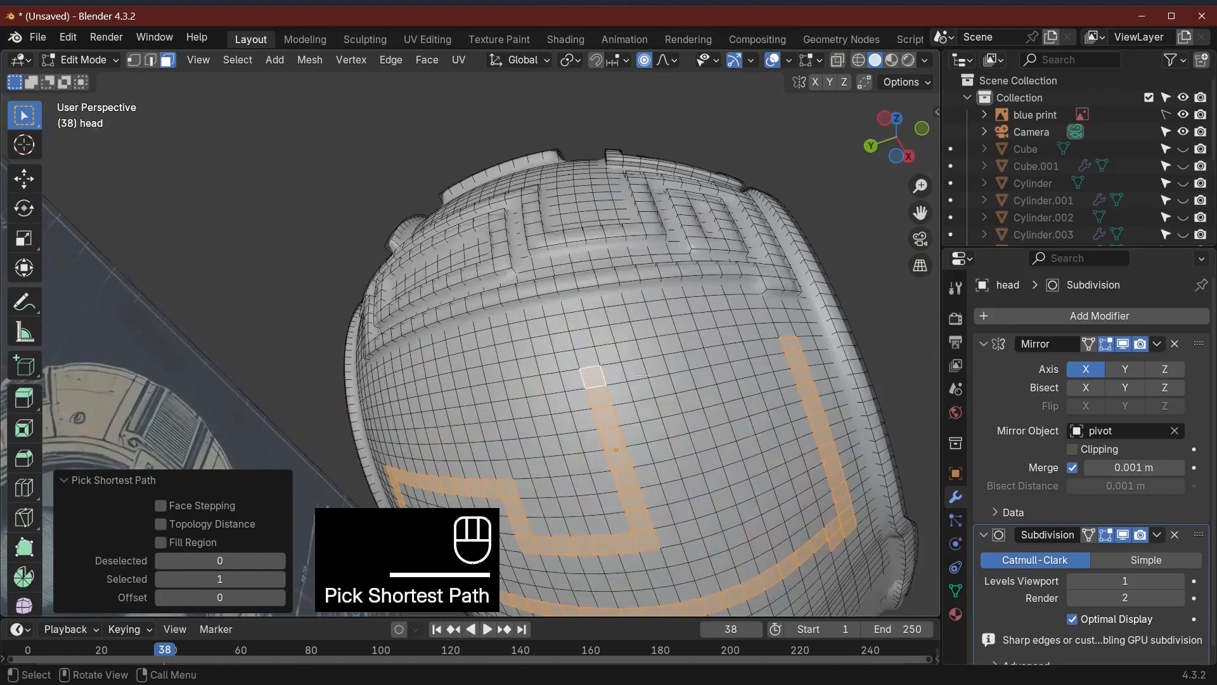
{"action": "left_click", "coordinate": [777, 347], "text": "ctrl"}
Step: Extrude the stepped lower outline along its normals into a raised border and return to Object Mode
{"action": "right_click", "coordinate": [802, 360]}
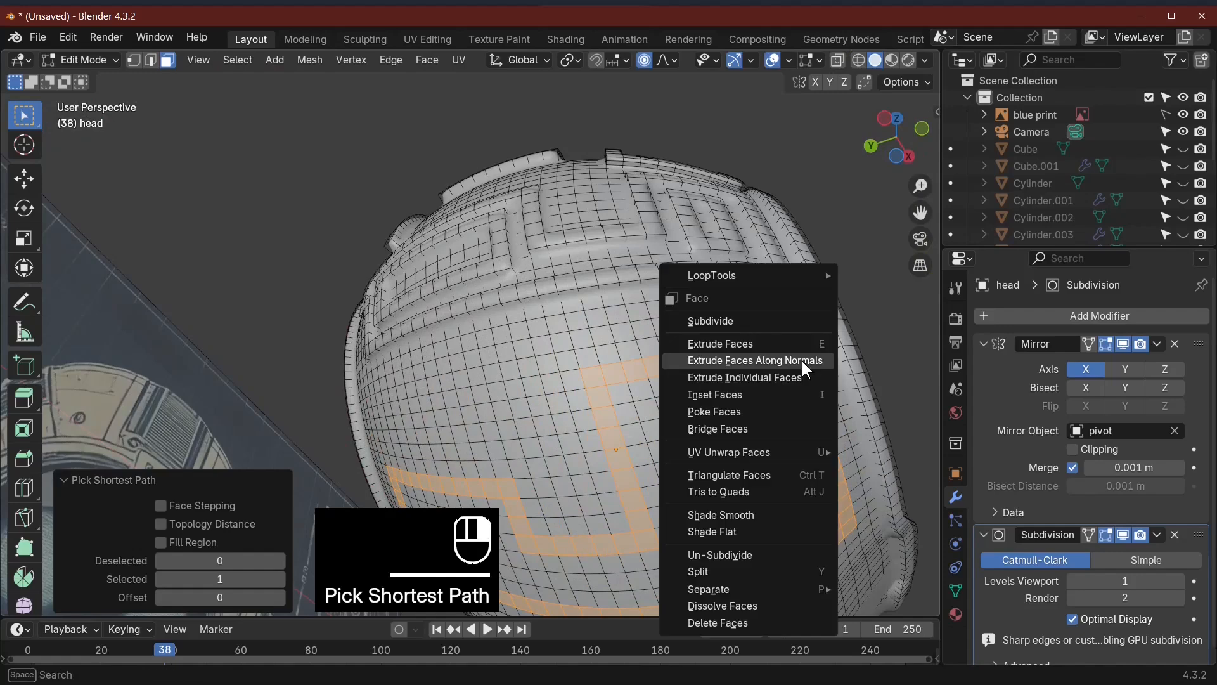
{"action": "left_click", "coordinate": [754, 360]}
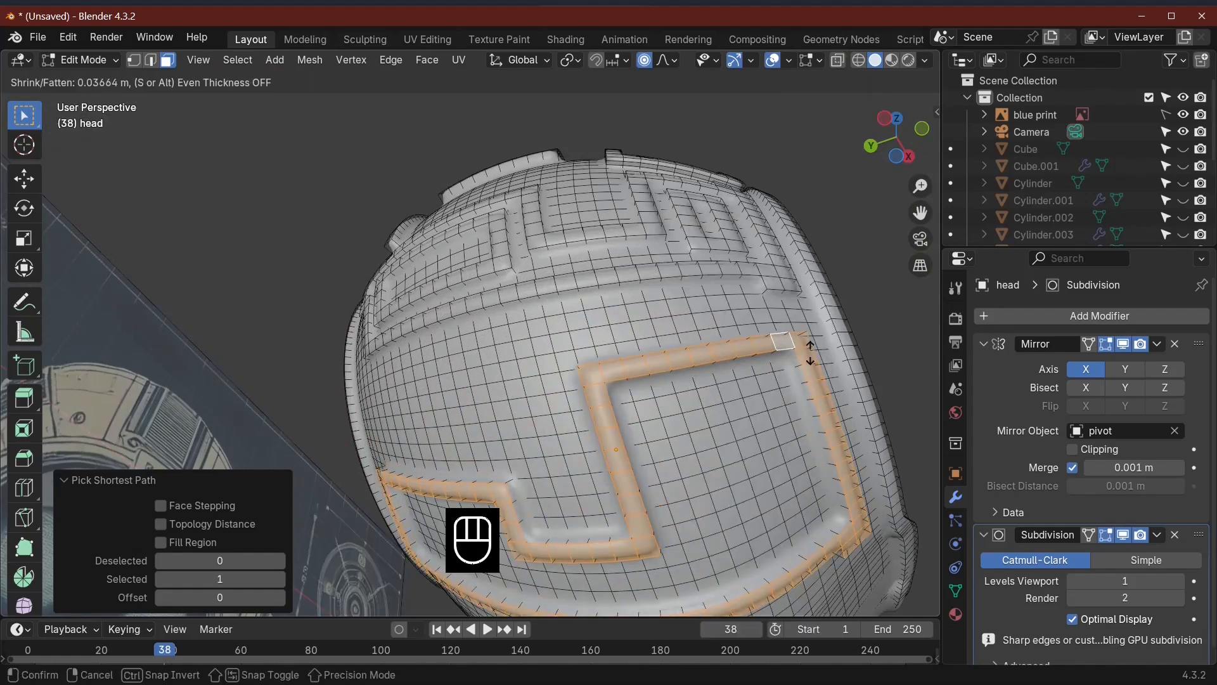
{"action": "left_click", "coordinate": [815, 364]}
{"action": "key", "text": "Tab"}
{"action": "middle_click_drag", "start_coordinate": [821, 396], "coordinate": [808, 334]}
Step: Enter Edit Mode and add two centred loop cuts around the outer wall of the lower raised border
{"action": "key", "text": "Tab"}
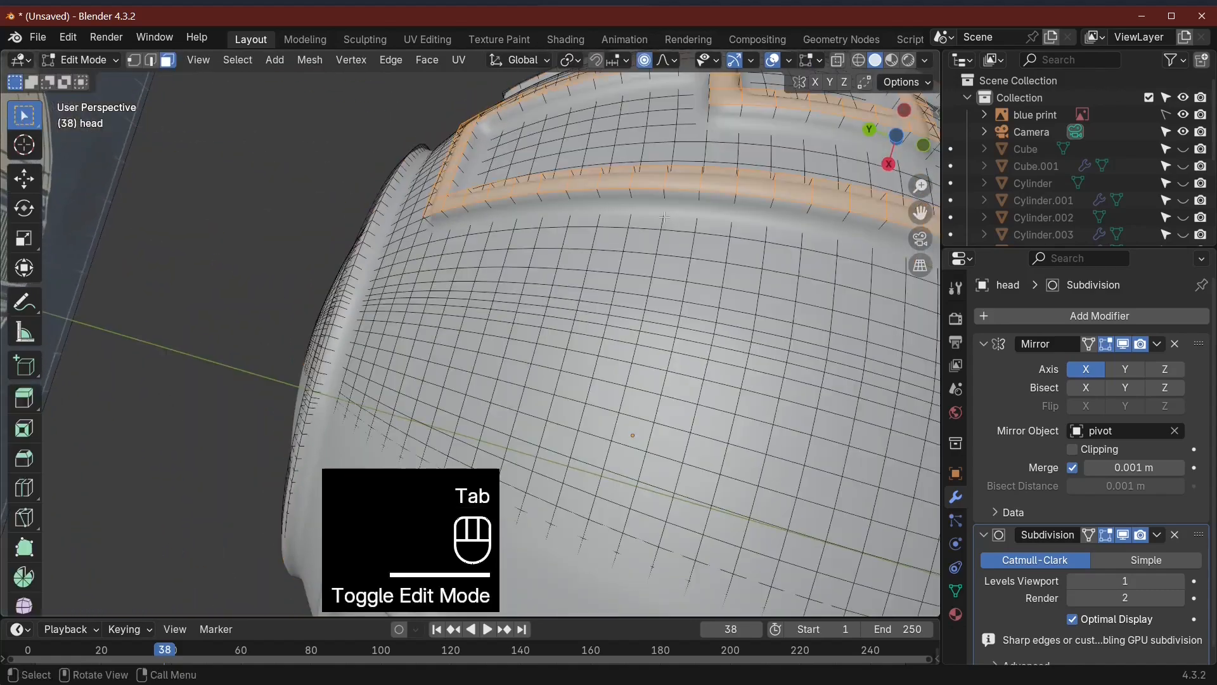
{"action": "left_click", "coordinate": [562, 195]}
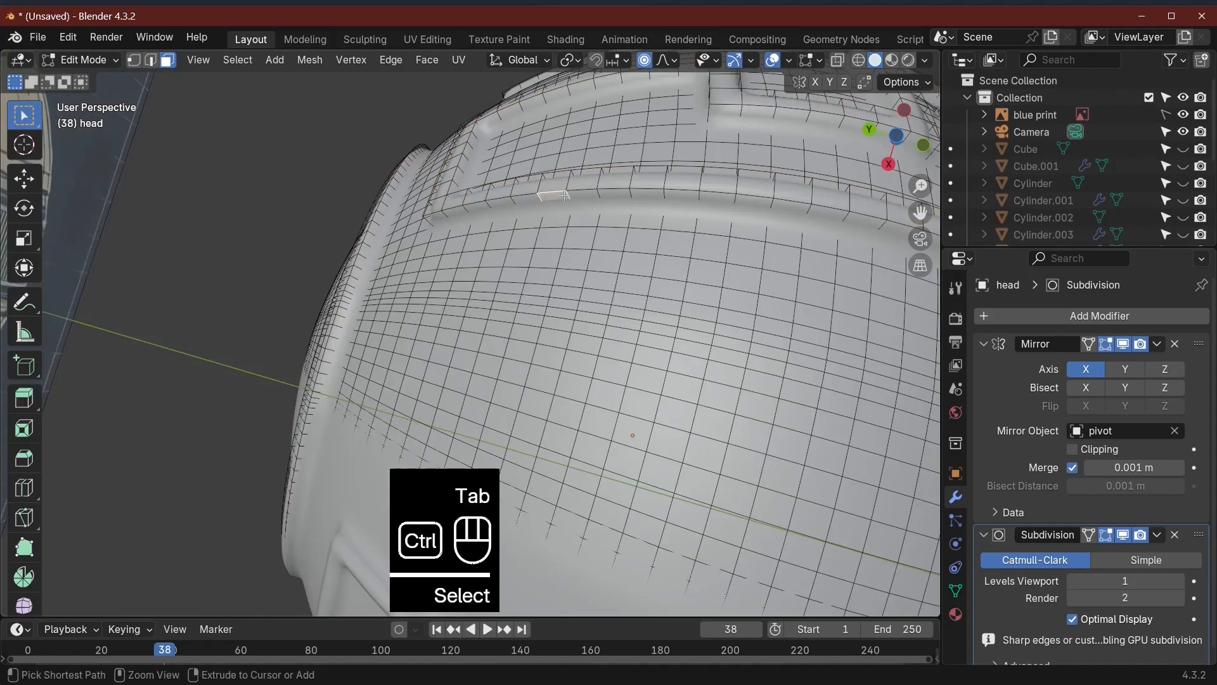
{"action": "key", "text": "ctrl+r"}
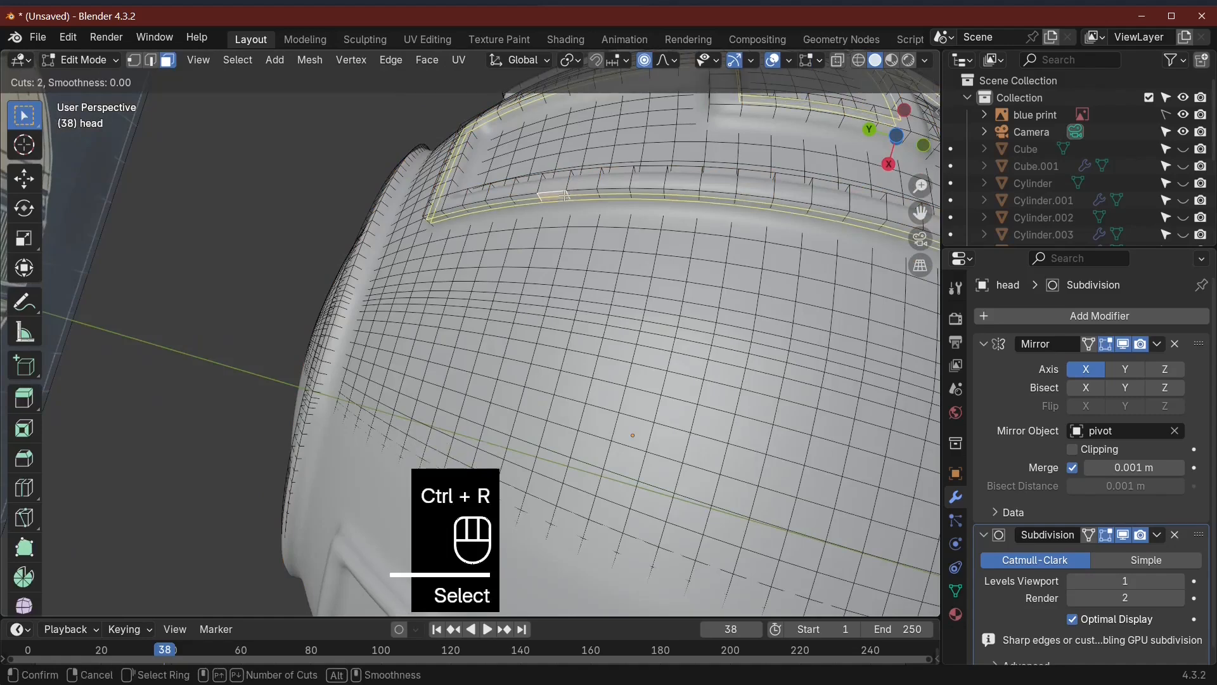
{"action": "left_click", "coordinate": [563, 195]}
{"action": "left_click", "coordinate": [562, 195]}
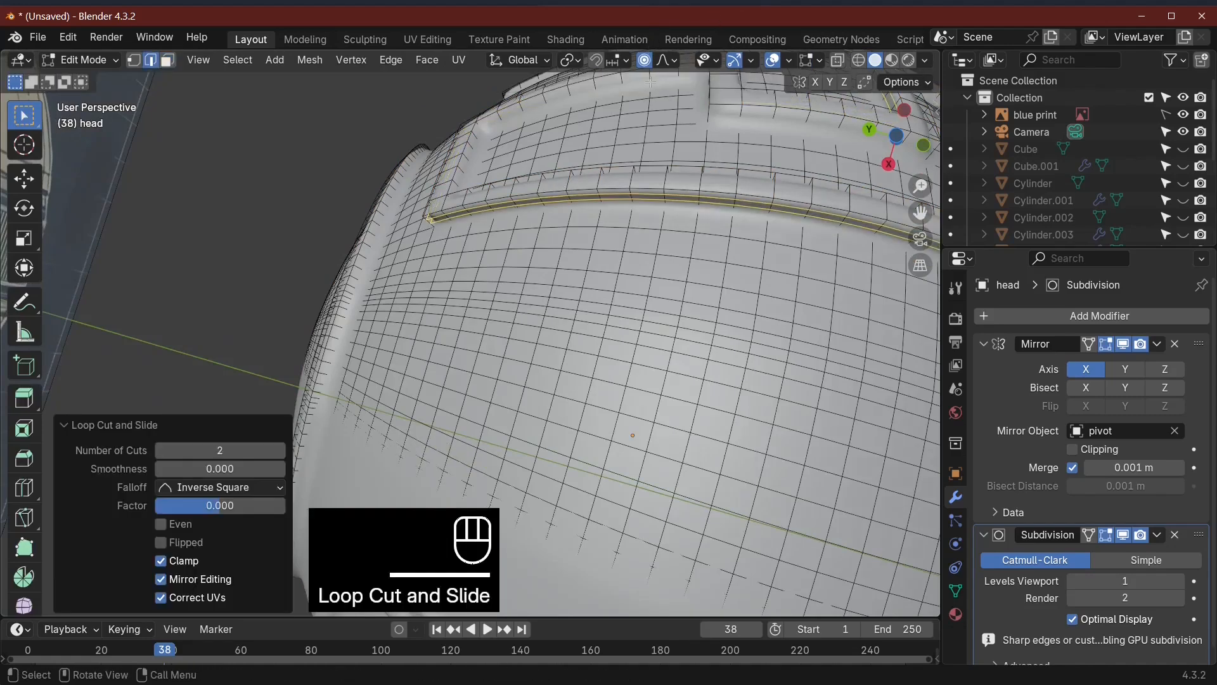
Step: Add two loop cuts around the inner wall of the lower raised border and return to Object Mode
{"action": "left_click", "coordinate": [651, 79]}
{"action": "key", "text": "ctrl+r"}
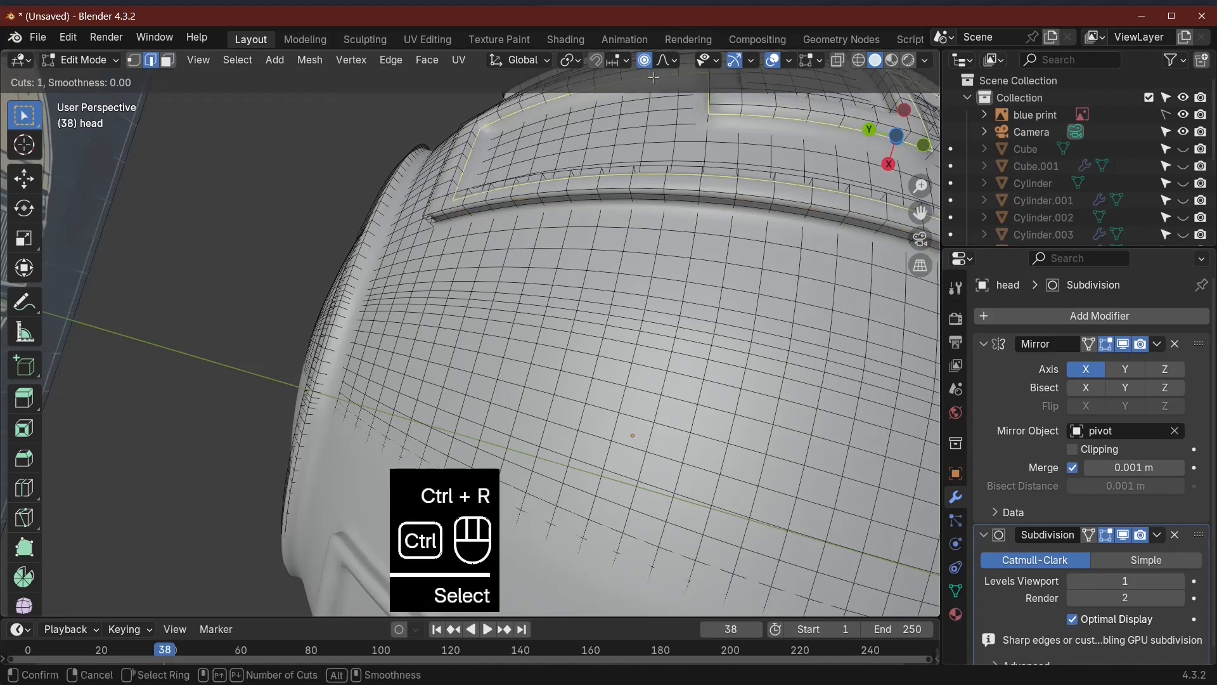
{"action": "scroll", "coordinate": [654, 77], "scroll_direction": "up", "scroll_amount": 1}
{"action": "left_click", "coordinate": [654, 77]}
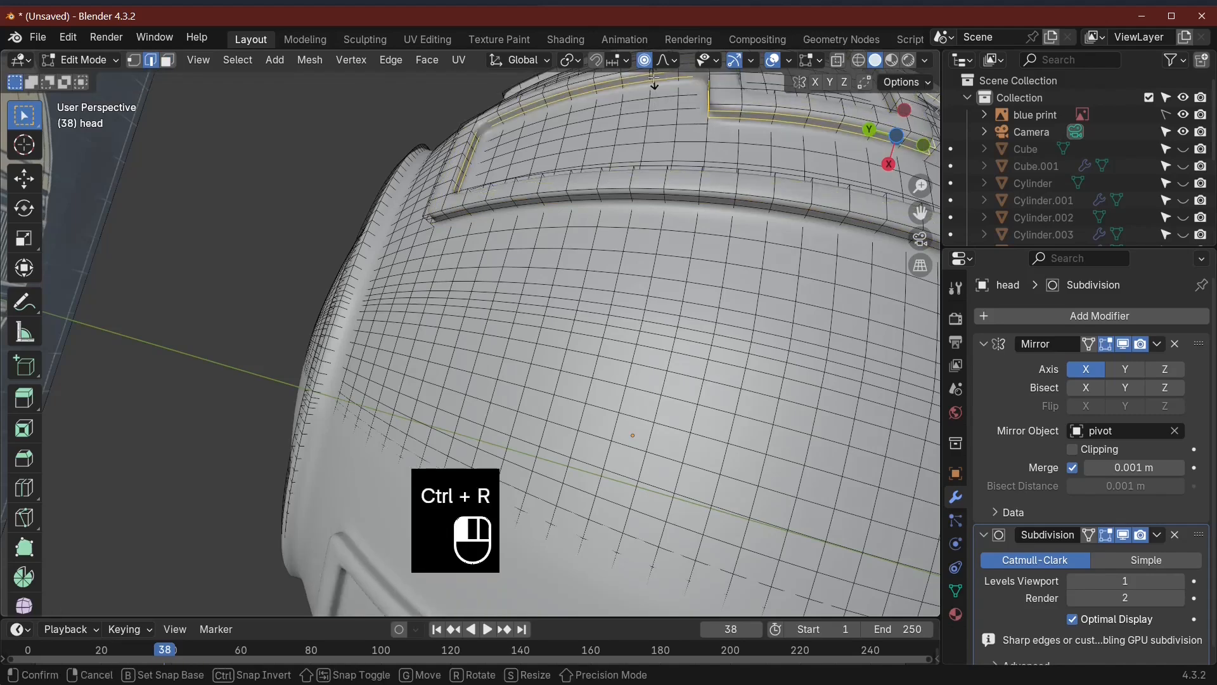
{"action": "left_click", "coordinate": [664, 322]}
{"action": "key", "text": "Tab"}
Step: Create a new material for the head with Metallic set to 0.348 and Roughness to 0
{"action": "scroll", "coordinate": [668, 321], "scroll_direction": "down", "scroll_amount": 8}
{"action": "middle_click_drag", "start_coordinate": [671, 321], "coordinate": [326, 513]}
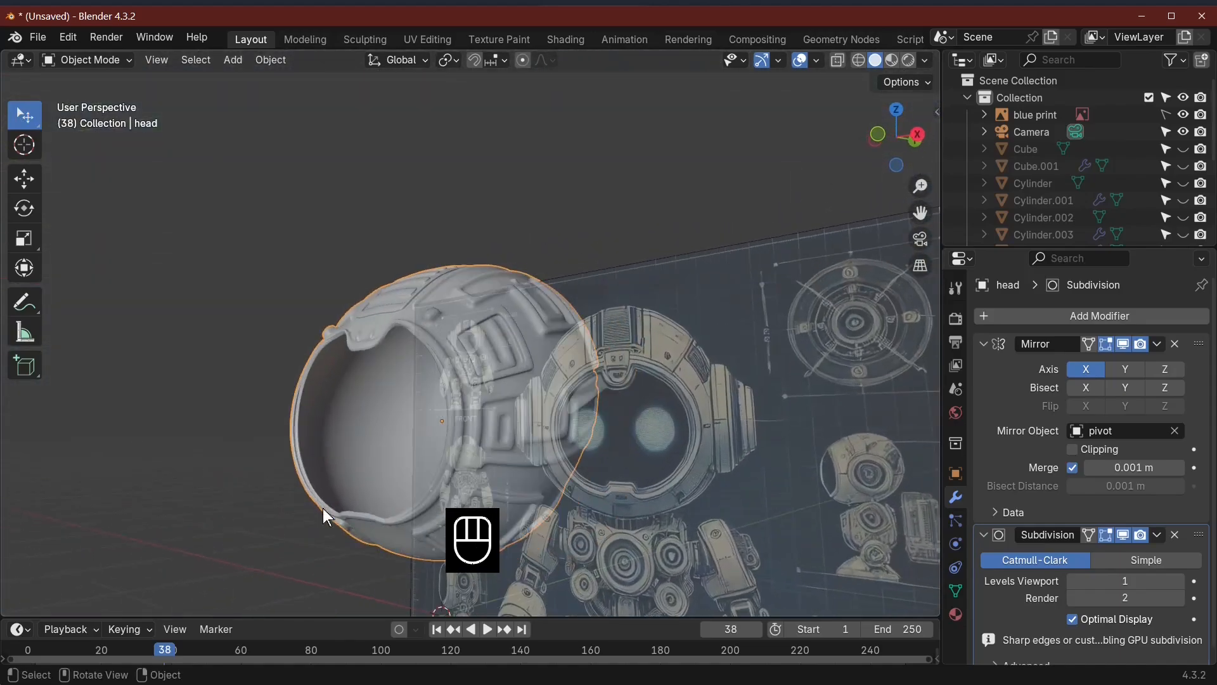
{"action": "scroll", "coordinate": [576, 538], "scroll_direction": "up", "scroll_amount": 3}
{"action": "middle_click_drag", "start_coordinate": [575, 538], "coordinate": [985, 520]}
{"action": "left_click", "coordinate": [955, 615]}
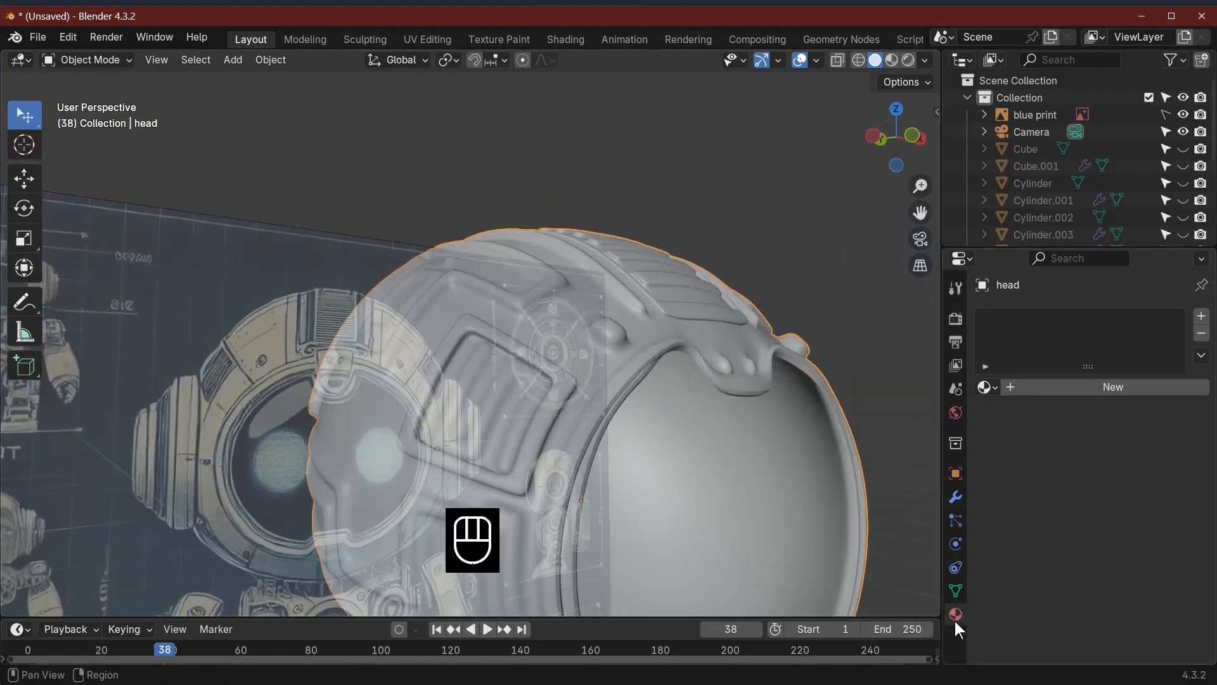
{"action": "left_click", "coordinate": [1139, 389]}
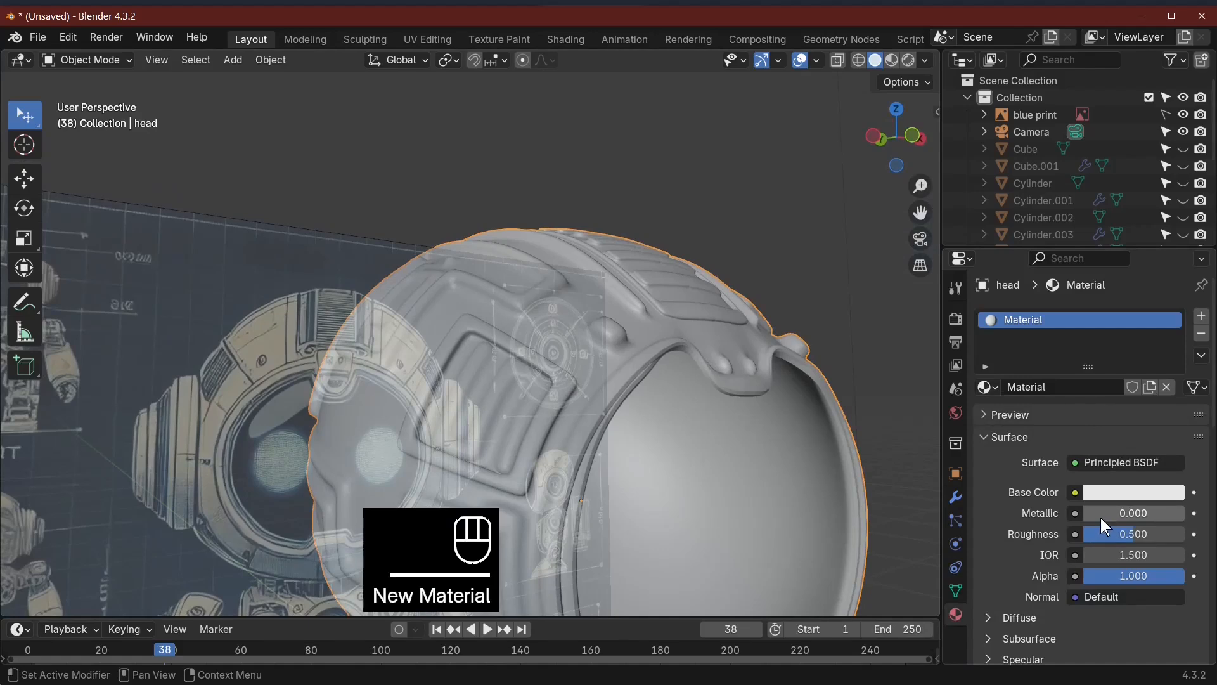
{"action": "left_click_drag", "start_coordinate": [1101, 517], "coordinate": [1136, 517]}
{"action": "left_click_drag", "start_coordinate": [1135, 534], "coordinate": [1090, 534]}
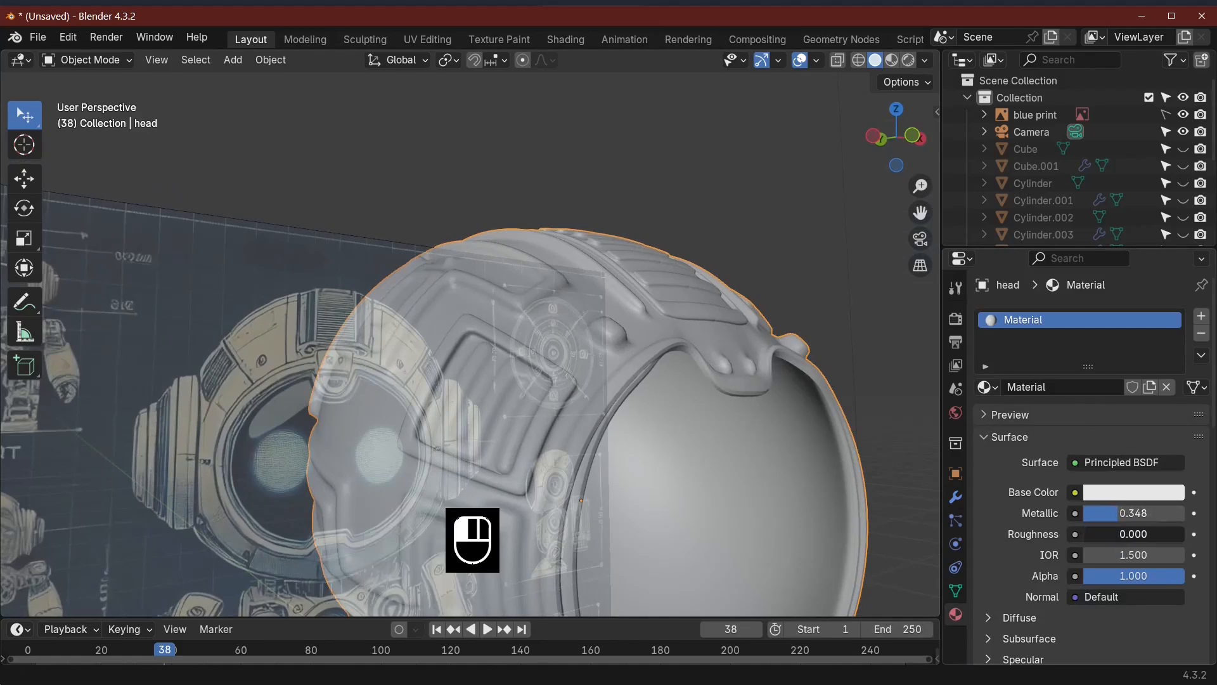
Step: Switch the viewport to rendered shading and set the head material's Roughness to 0.14
{"action": "left_click", "coordinate": [908, 60]}
{"action": "mouse_move", "coordinate": [809, 117]}
{"action": "middle_mouse_down"}
{"action": "mouse_move", "coordinate": [773, 207]}
{"action": "mouse_move", "coordinate": [672, 291]}
{"action": "mouse_move", "coordinate": [508, 299]}
{"action": "mouse_move", "coordinate": [501, 258]}
{"action": "mouse_move", "coordinate": [568, 320]}
{"action": "mouse_move", "coordinate": [478, 287]}
{"action": "mouse_move", "coordinate": [476, 318]}
{"action": "mouse_move", "coordinate": [558, 353]}
{"action": "middle_mouse_up"}
Step: Extrude the ring of faces encircling the head's back opening along normals by about 0.05 m and return to Object Mode
{"action": "key", "text": "Tab"}
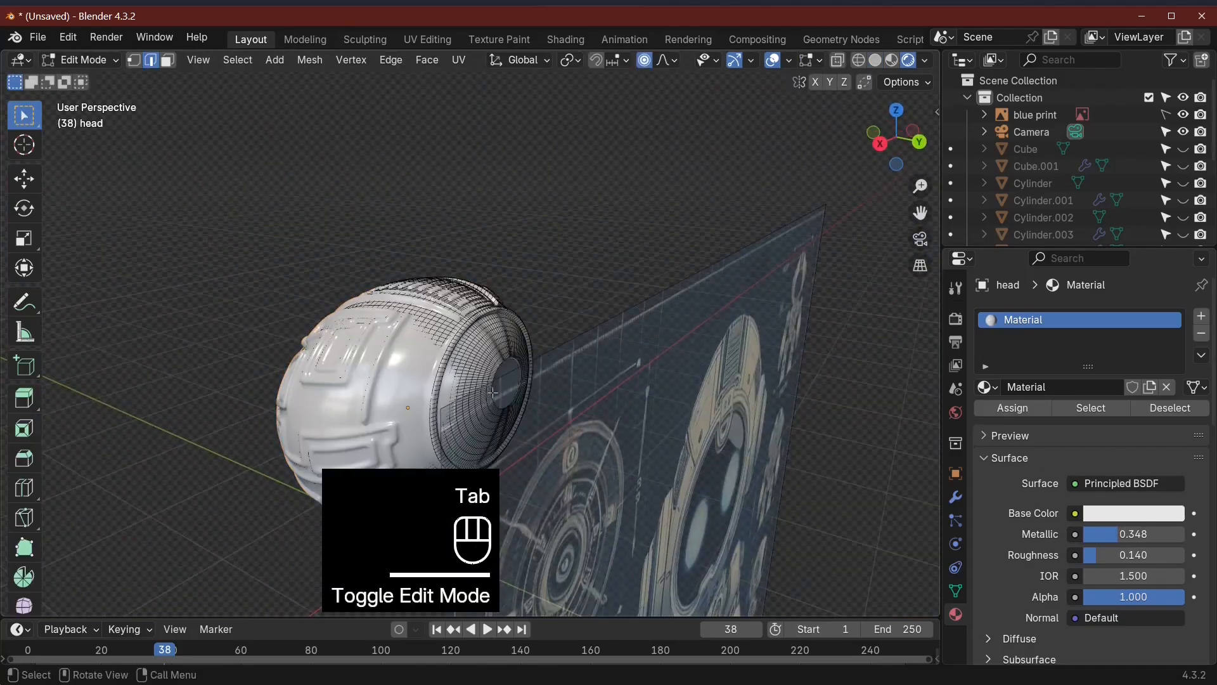
{"action": "left_click", "coordinate": [467, 368], "text": "alt"}
{"action": "key", "text": "3"}
{"action": "right_click", "coordinate": [480, 361]}
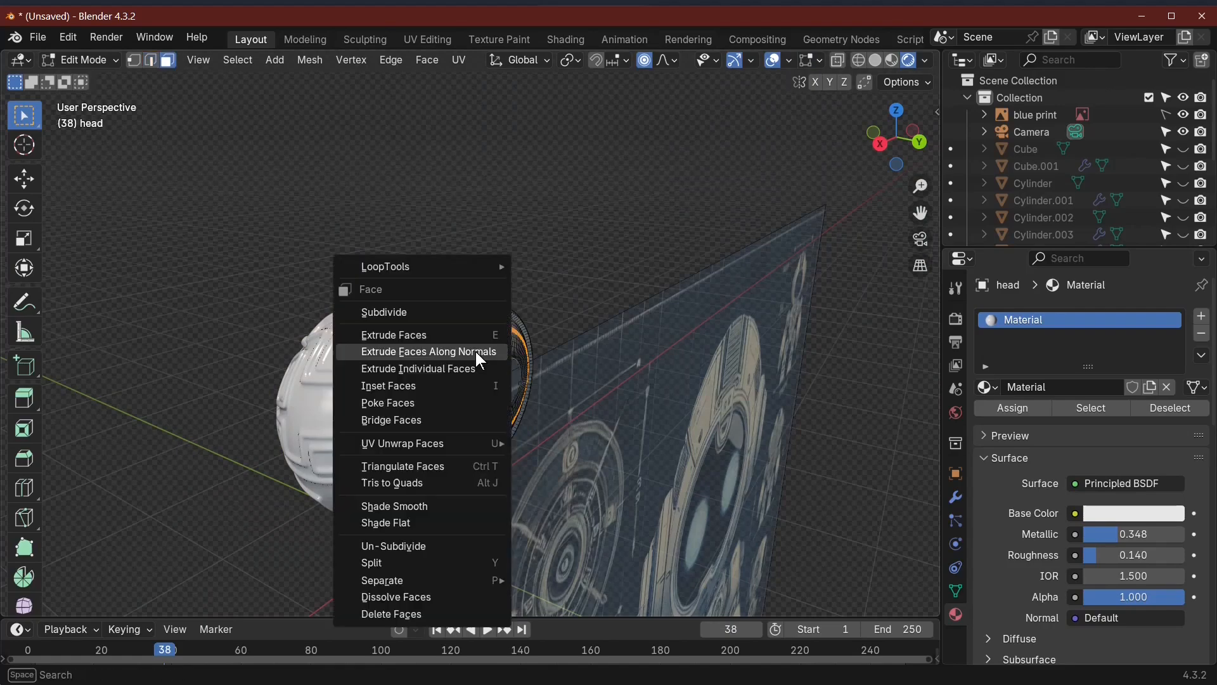
{"action": "left_click", "coordinate": [482, 353]}
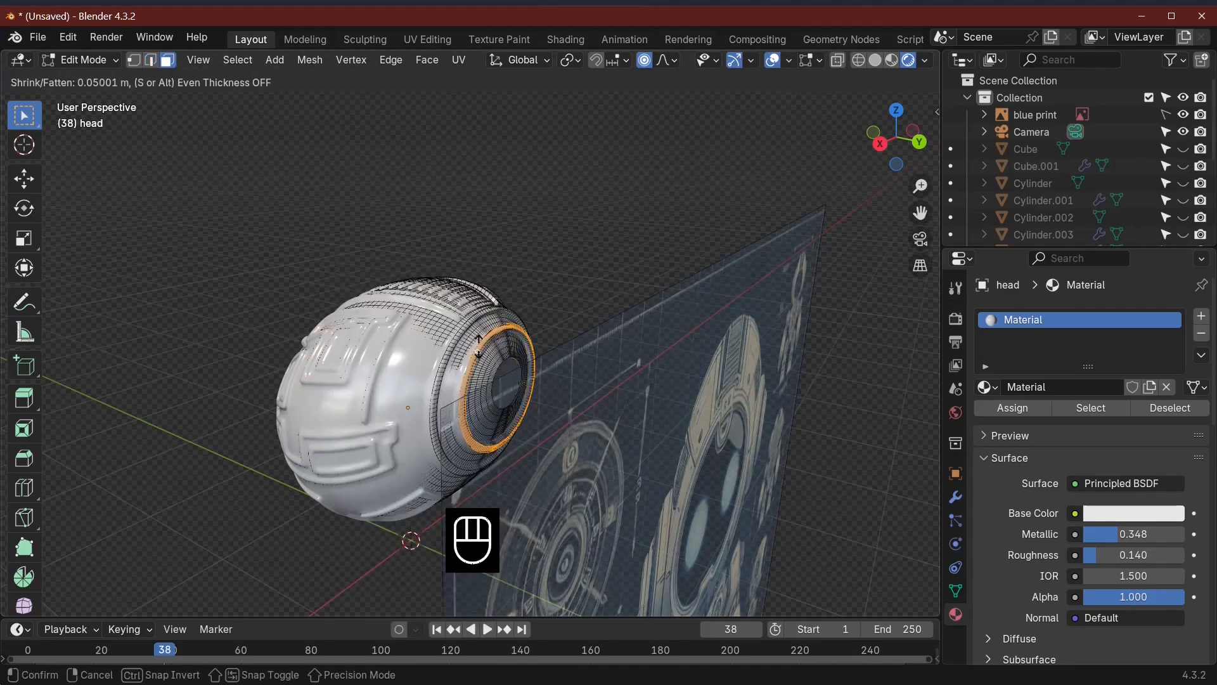
{"action": "left_click", "coordinate": [478, 347]}
{"action": "key", "text": "Tab"}
Step: Select a square ring and an inner square spiral of faces inside the side panel's border, extrude them along normals and leave Edit Mode
{"action": "middle_click_drag", "start_coordinate": [479, 348], "coordinate": [478, 224]}
{"action": "key", "text": "Tab"}
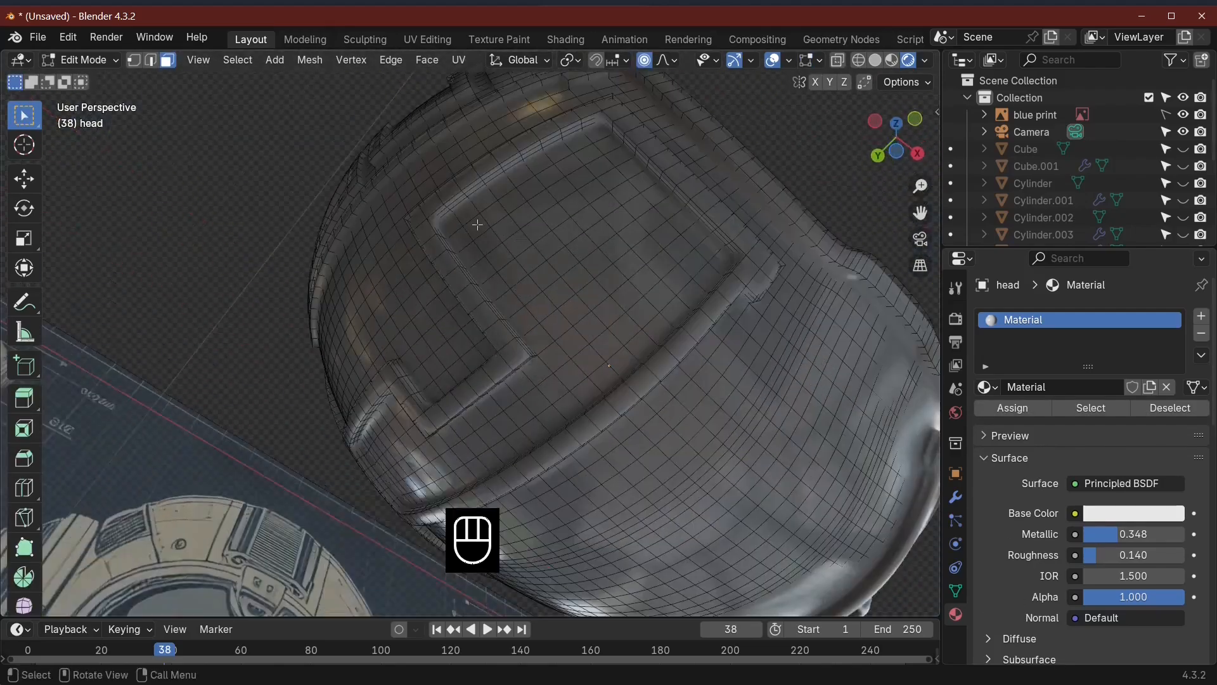
{"action": "left_click", "coordinate": [483, 224]}
{"action": "left_click", "coordinate": [602, 363], "text": "ctrl"}
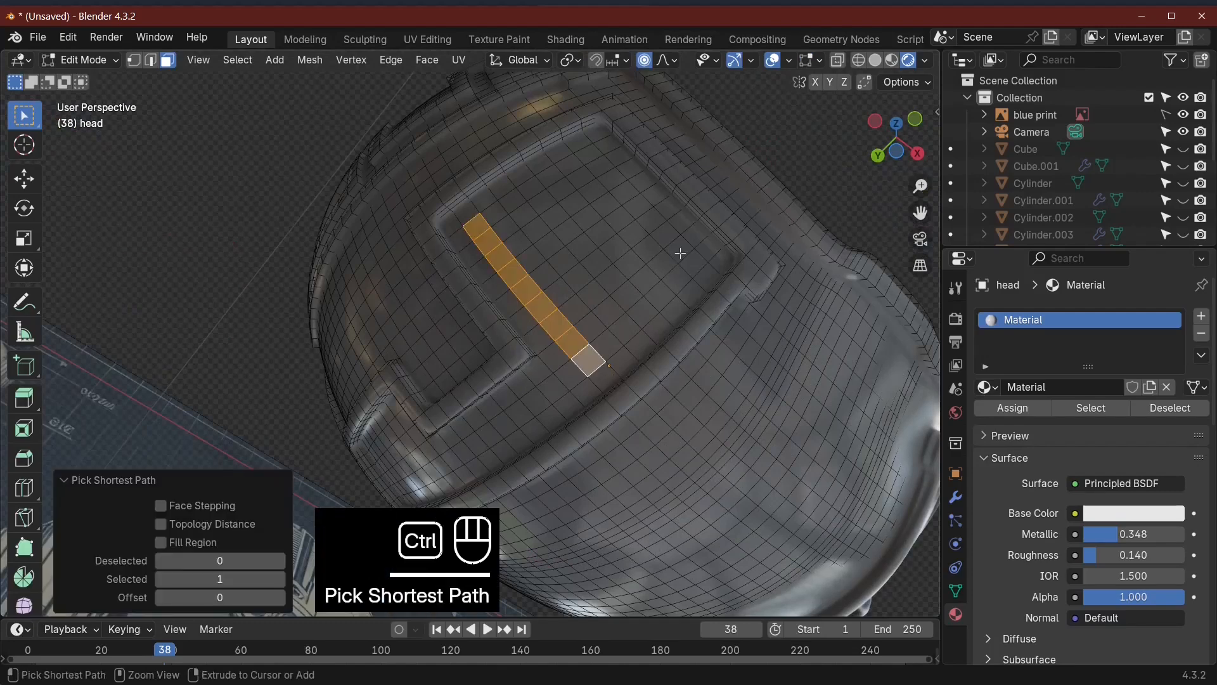
{"action": "left_click", "coordinate": [690, 254], "text": "ctrl"}
{"action": "left_click", "coordinate": [590, 154], "text": "ctrl"}
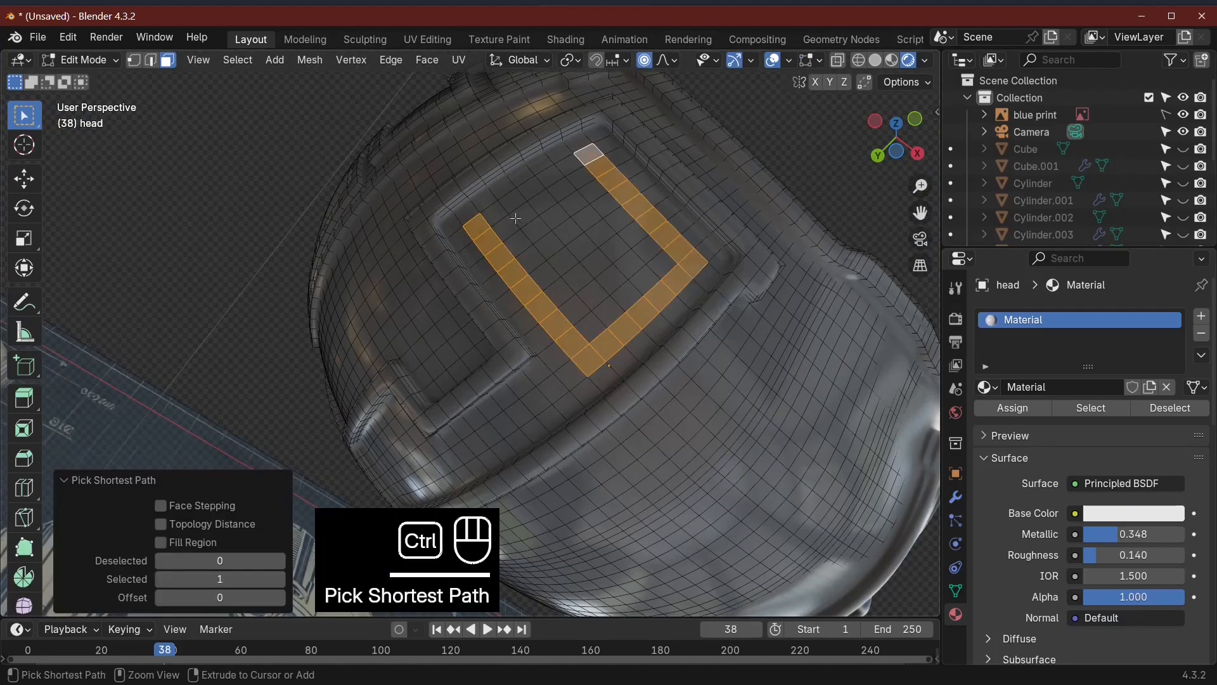
{"action": "left_click", "coordinate": [591, 299], "text": "shift"}
{"action": "left_click", "coordinate": [628, 260], "text": "ctrl"}
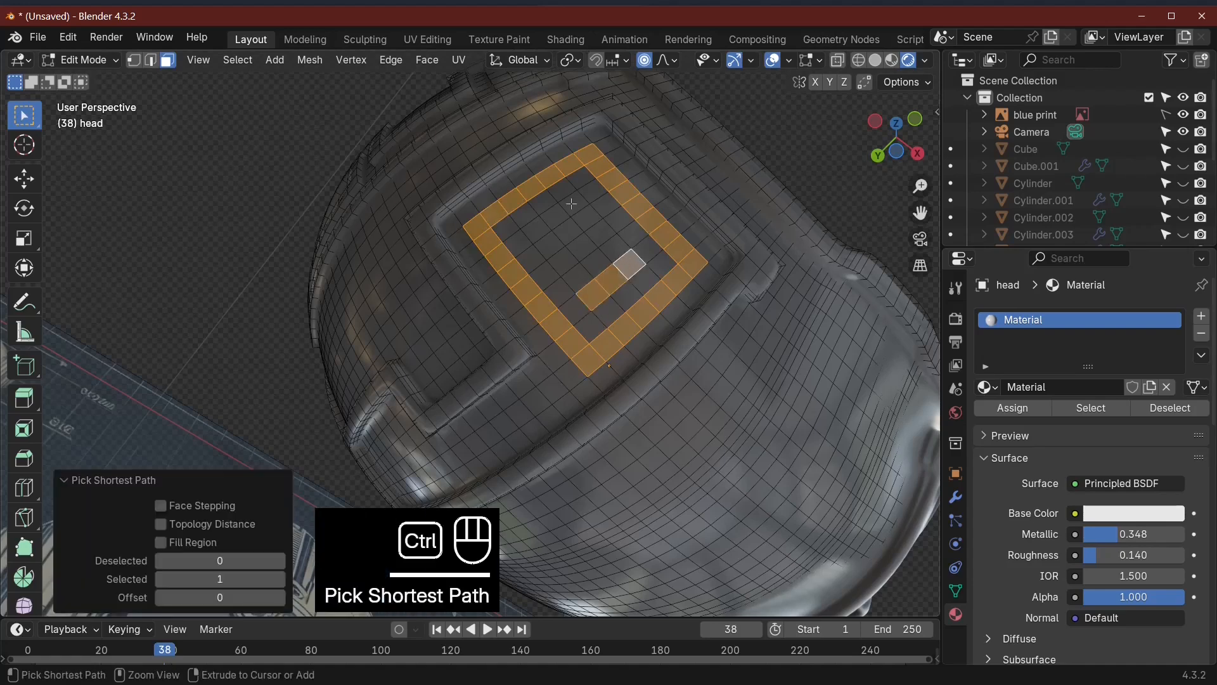
{"action": "left_click", "coordinate": [577, 200], "text": "shift"}
{"action": "left_click", "coordinate": [536, 225], "text": "ctrl"}
{"action": "left_click", "coordinate": [588, 216], "text": "shift"}
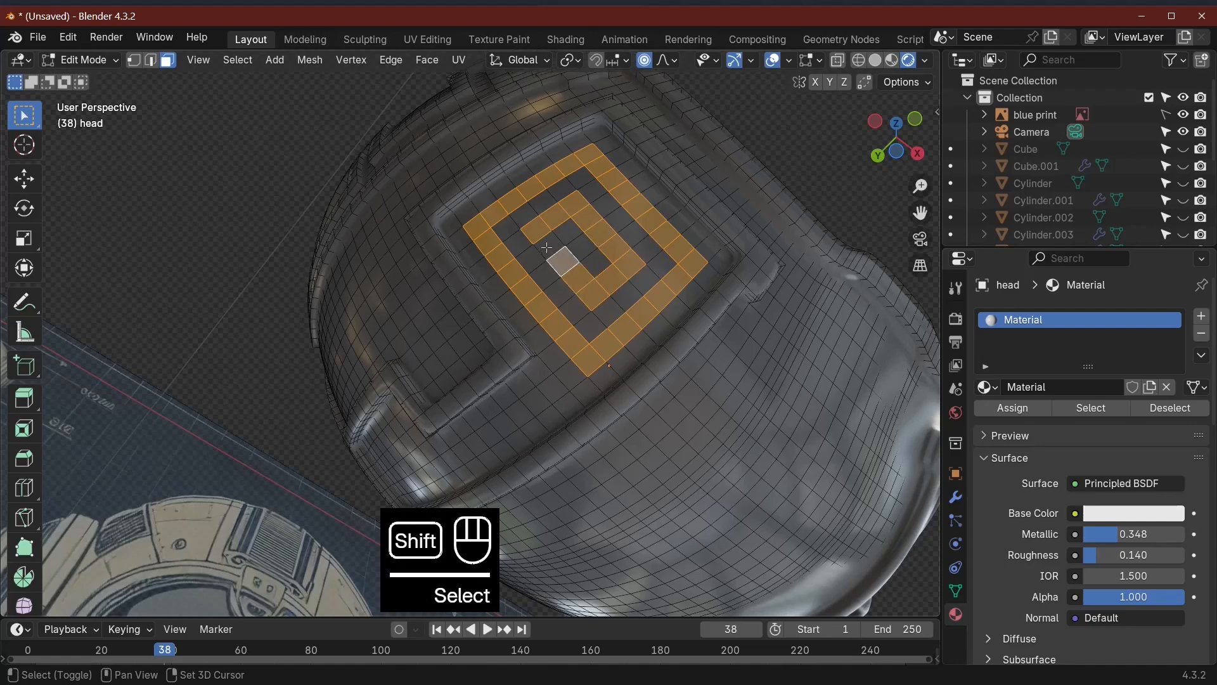
{"action": "middle_click_drag", "start_coordinate": [627, 271], "coordinate": [393, 284]}
{"action": "right_click", "coordinate": [390, 282]}
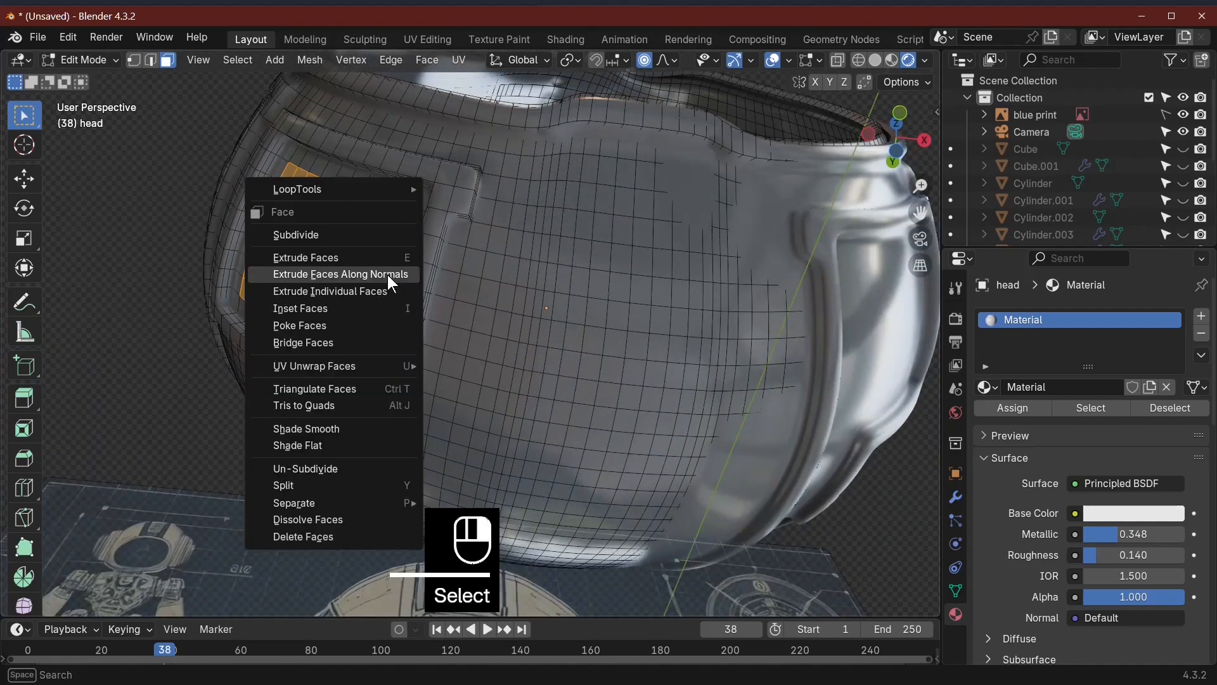
{"action": "left_click", "coordinate": [389, 282]}
{"action": "left_click", "coordinate": [389, 282]}
{"action": "key", "text": "Tab"}
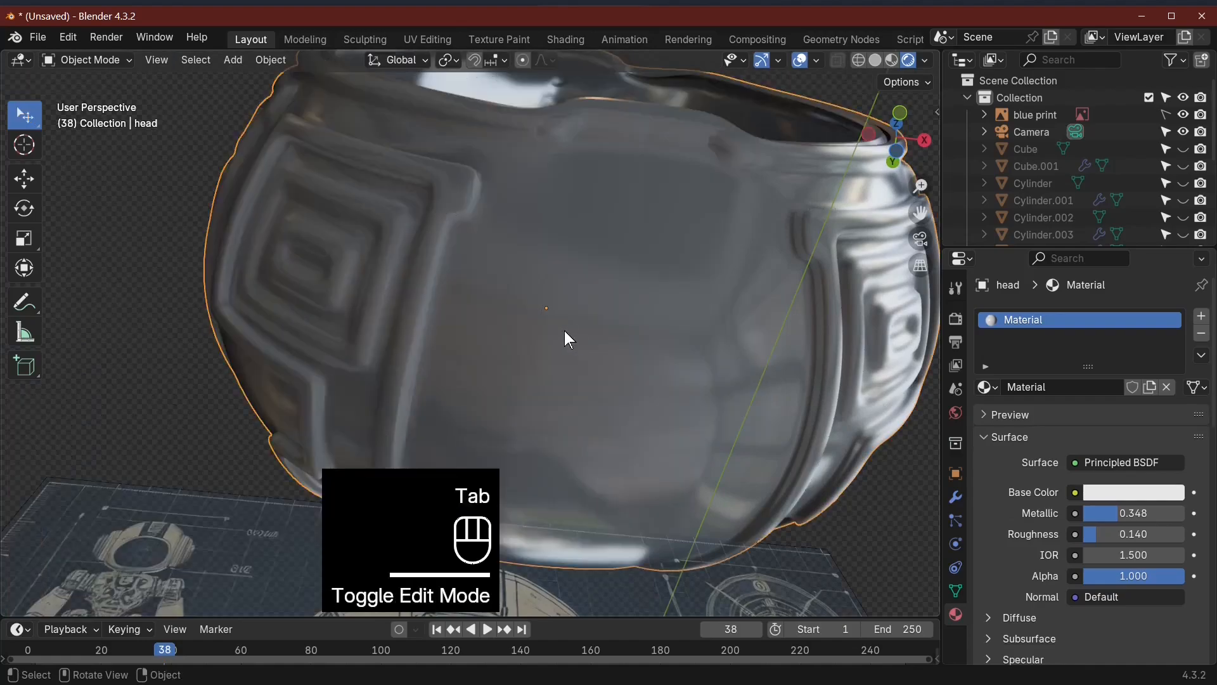
Step: Close the round opening at the back of the head with Grid Fill on its boundary edge loop and return to Object Mode
{"action": "scroll", "coordinate": [569, 327], "scroll_direction": "down", "scroll_amount": 4}
{"action": "middle_click_drag", "start_coordinate": [610, 325], "coordinate": [430, 413]}
{"action": "scroll", "coordinate": [523, 418], "scroll_direction": "up", "scroll_amount": 5}
{"action": "key", "text": "Tab"}
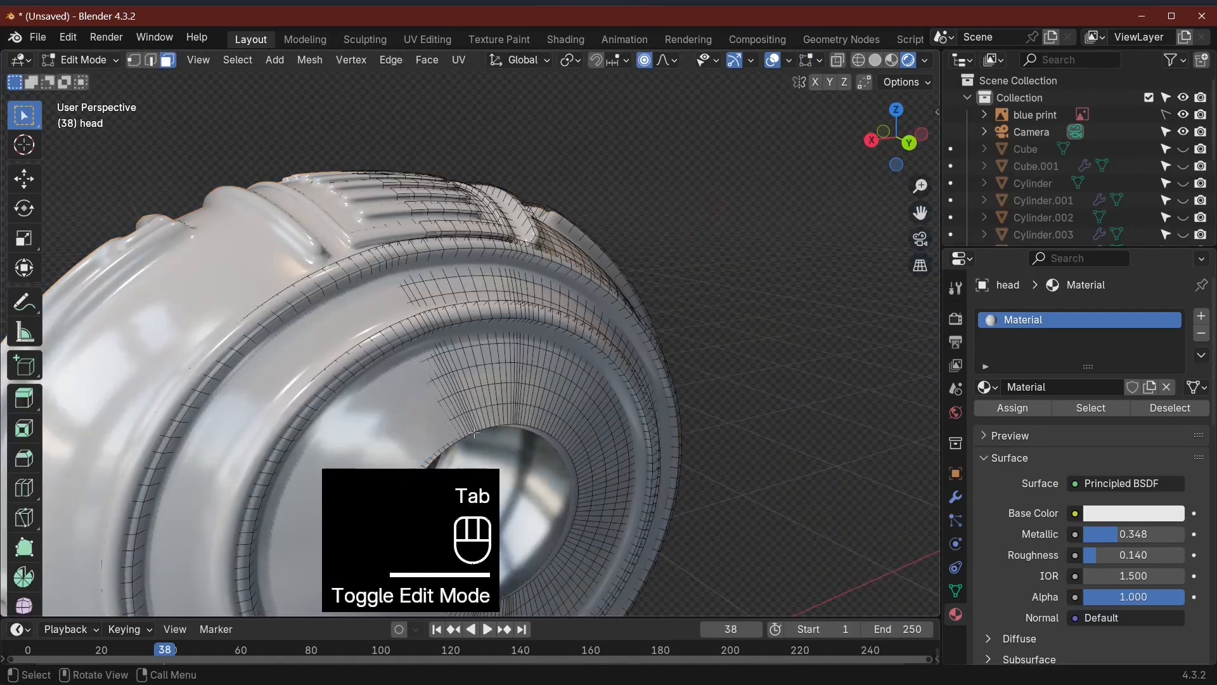
{"action": "middle_click_drag", "start_coordinate": [601, 450], "coordinate": [584, 354]}
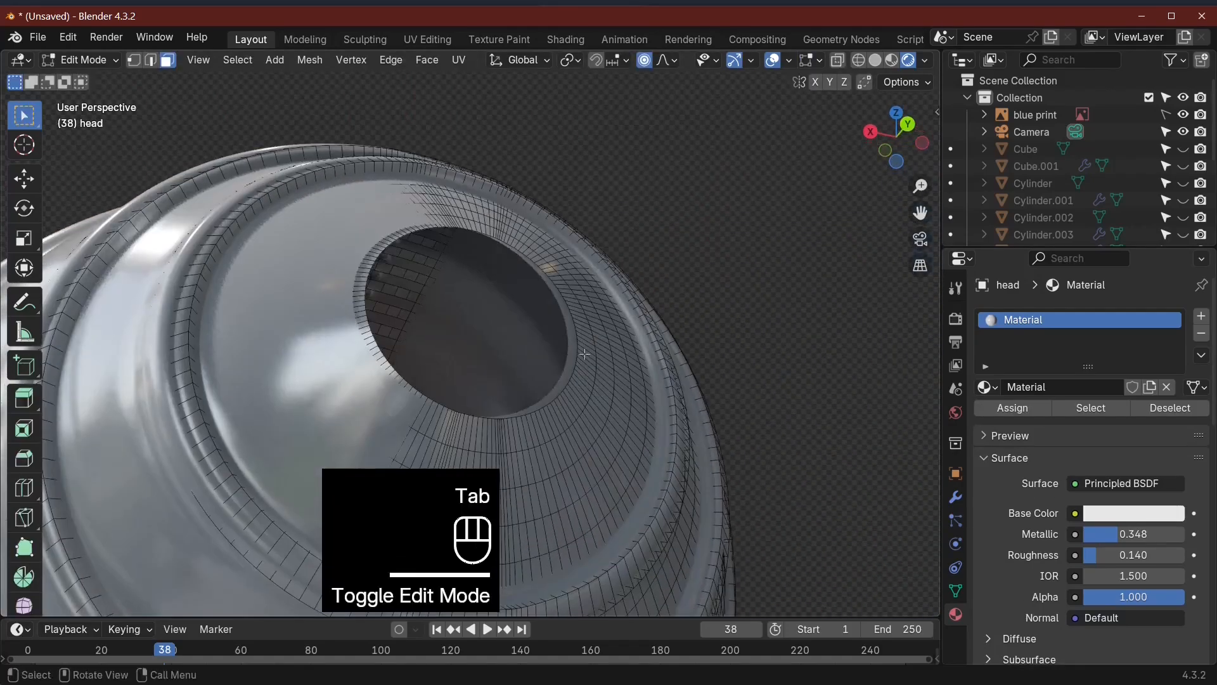
{"action": "left_click", "coordinate": [150, 59]}
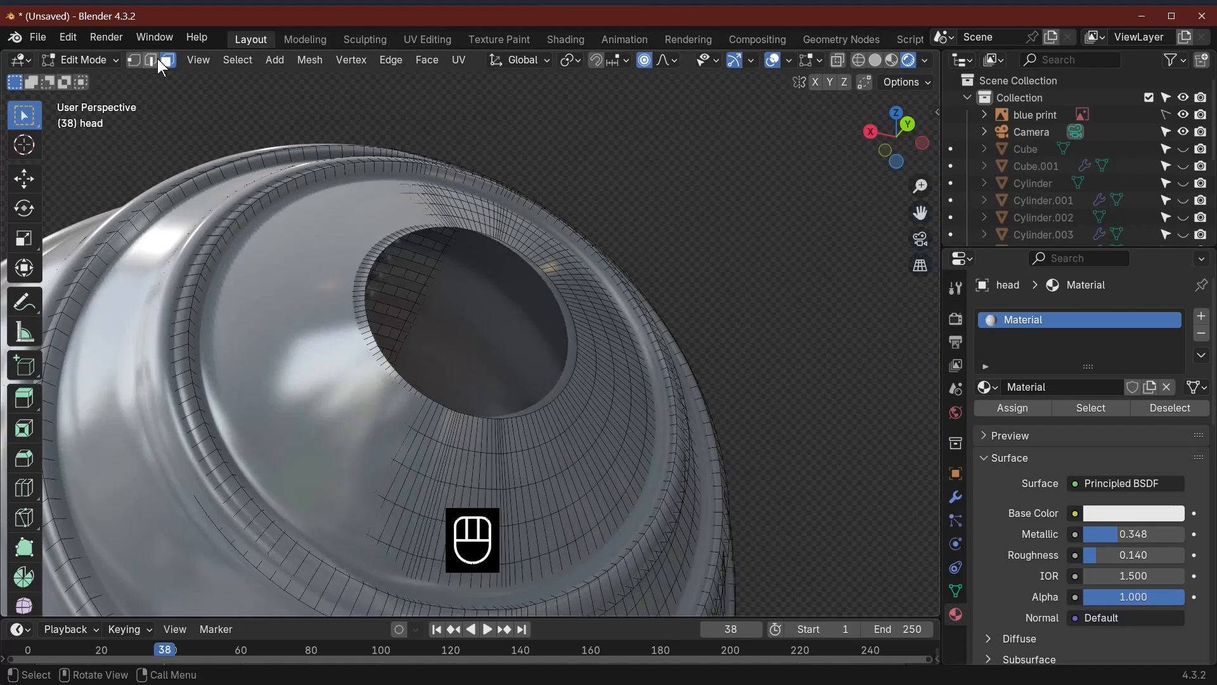
{"action": "left_click", "coordinate": [437, 397], "text": "alt"}
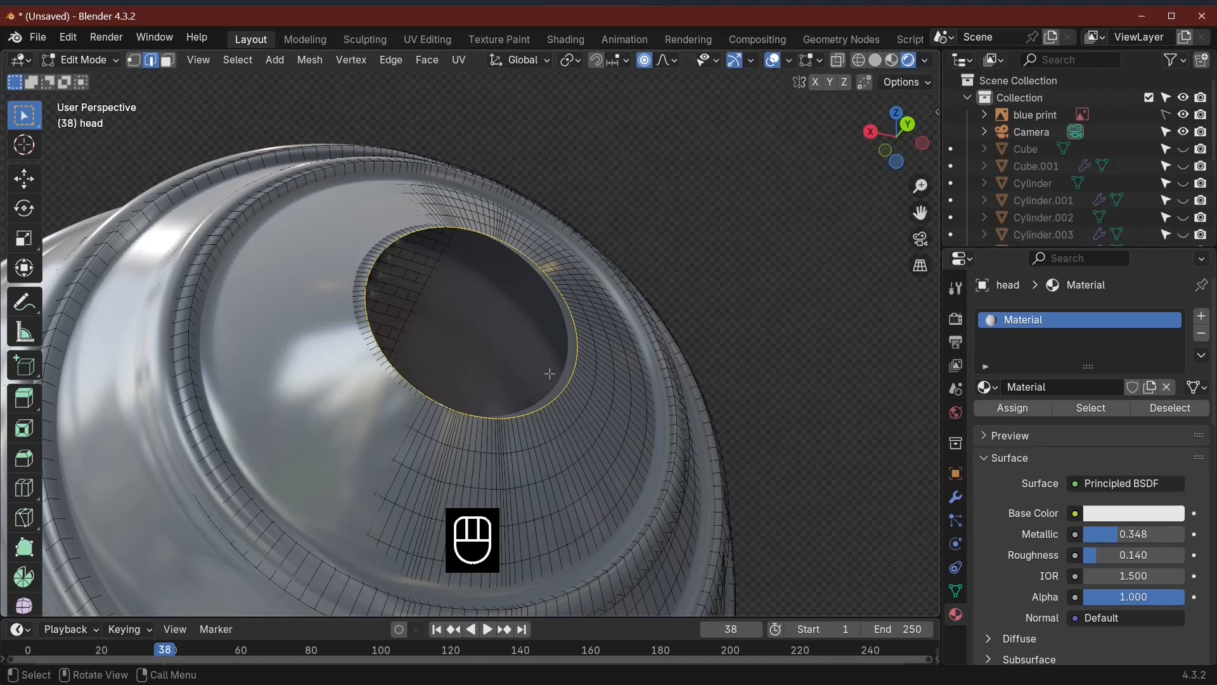
{"action": "key", "text": "F3"}
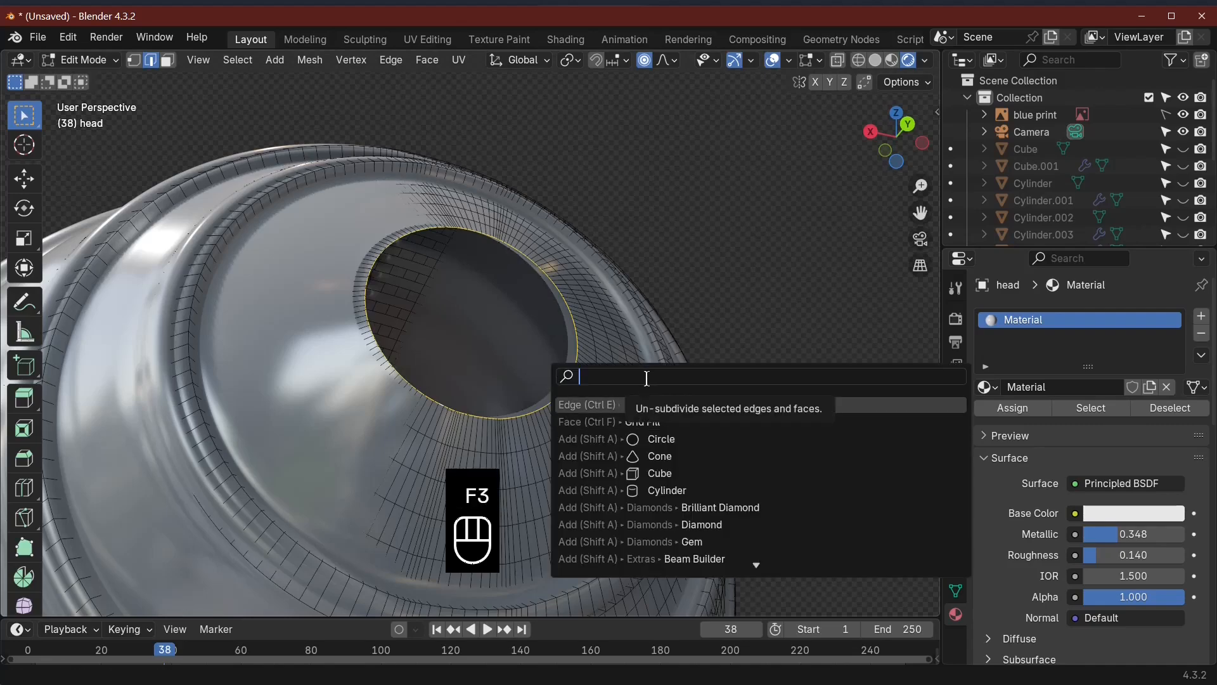
{"action": "left_click", "coordinate": [648, 421]}
{"action": "left_click", "coordinate": [706, 421]}
{"action": "key", "text": "Tab"}
{"action": "middle_click_drag", "start_coordinate": [500, 425], "coordinate": [457, 421]}
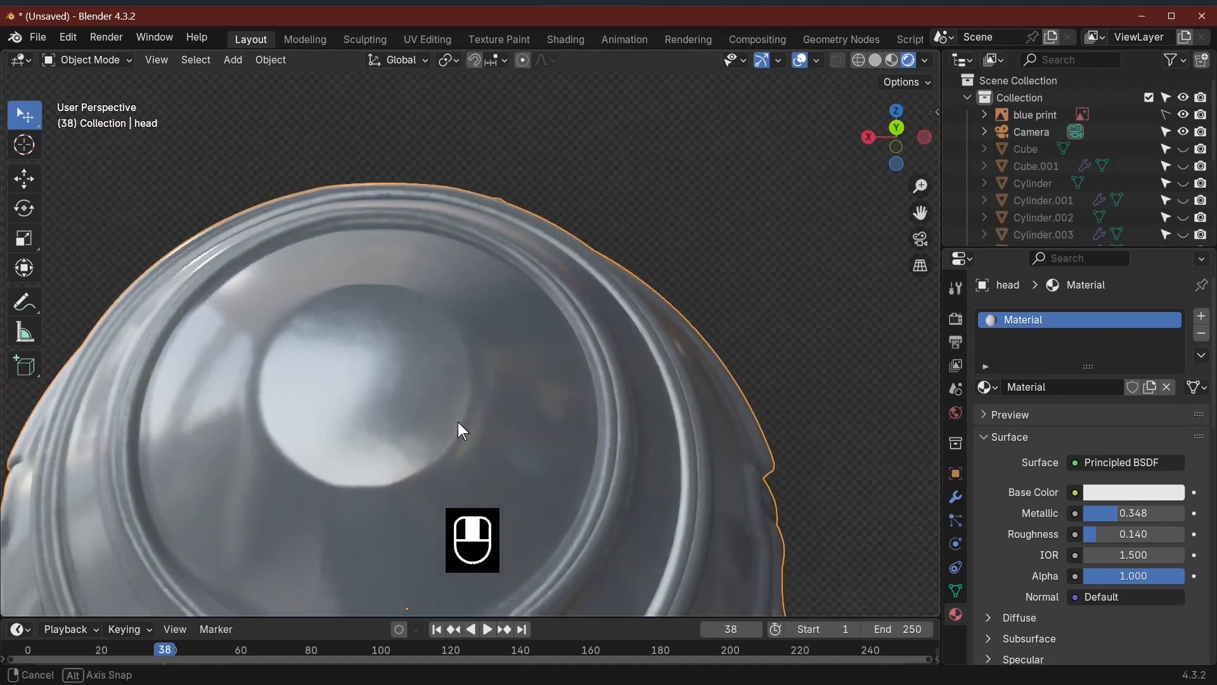
Step: Try to add a UV sphere inside the head mesh in Edit Mode and rotate it 90° around X
{"action": "key", "text": "Tab"}
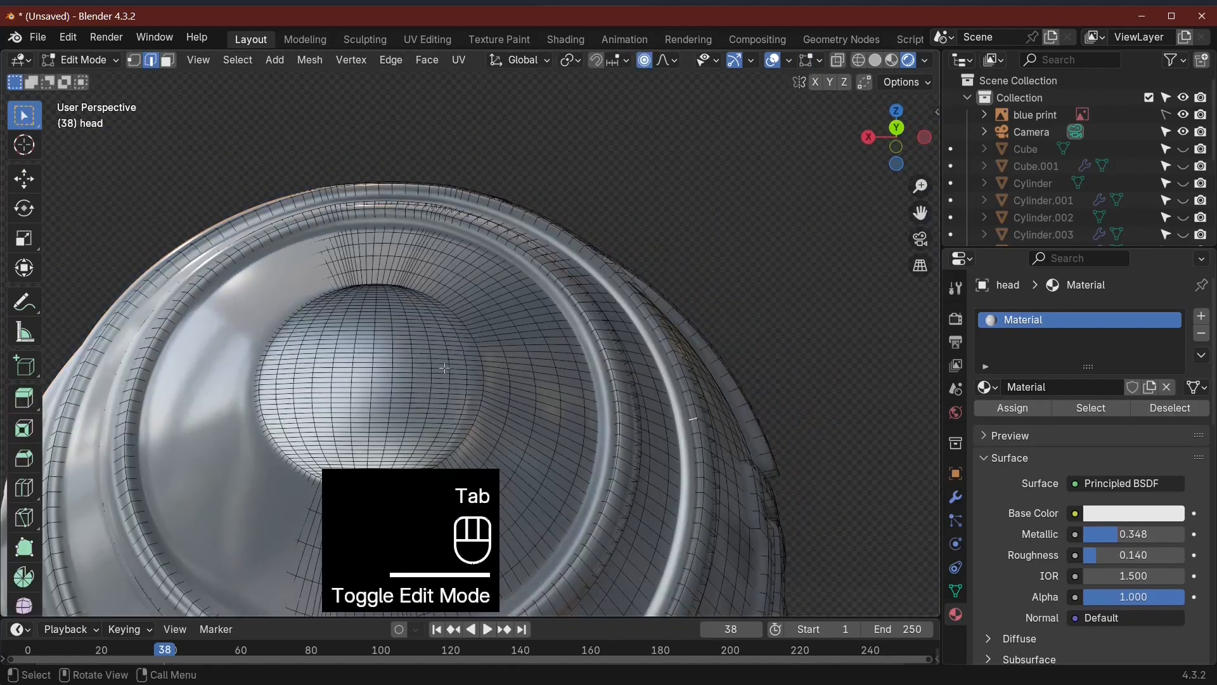
{"action": "middle_click_drag", "start_coordinate": [445, 367], "coordinate": [721, 455]}
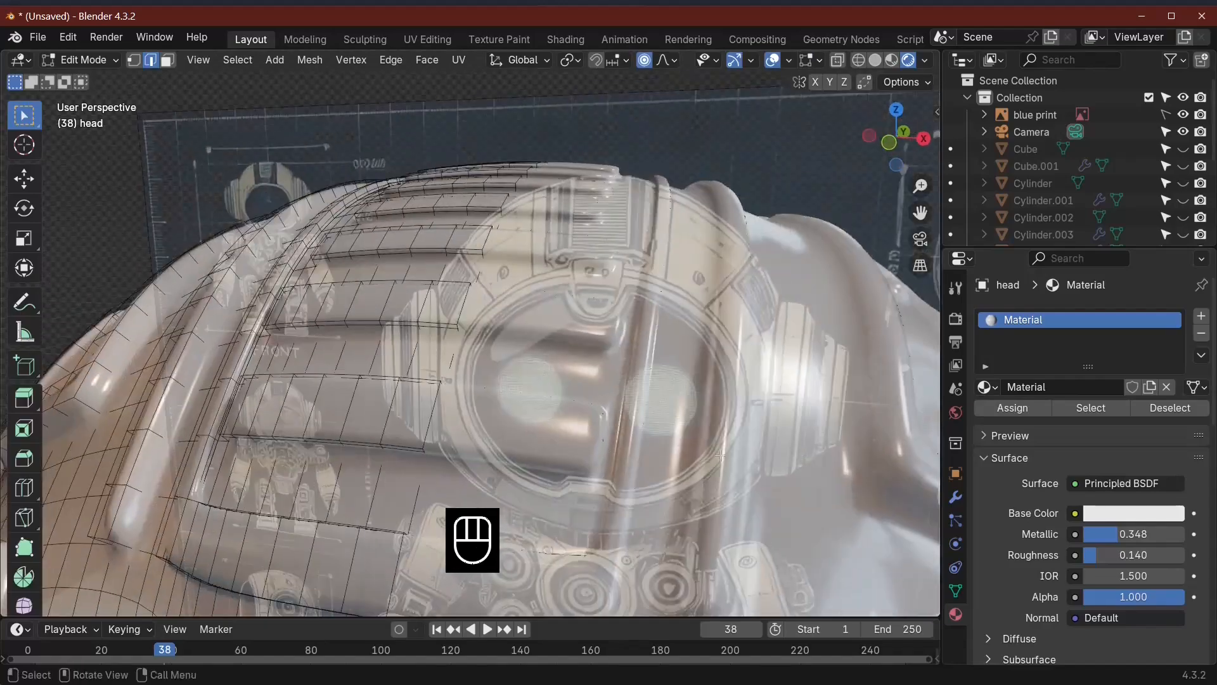
{"action": "scroll", "coordinate": [721, 455], "scroll_direction": "down", "scroll_amount": 6}
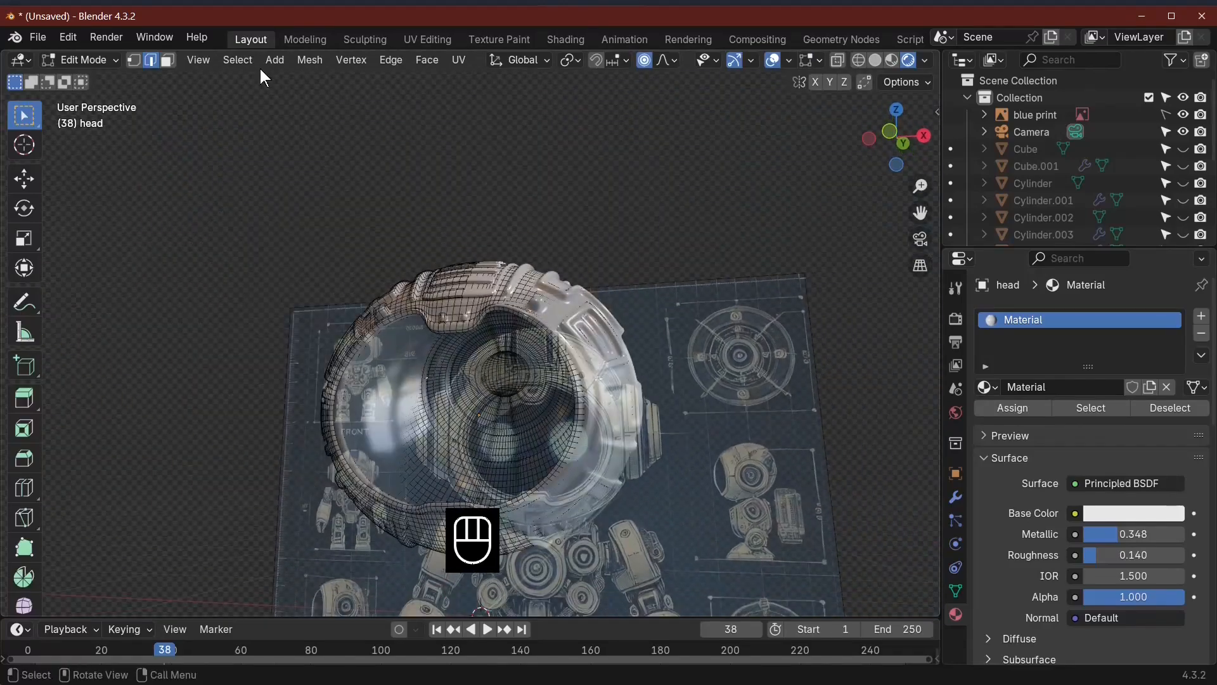
{"action": "left_click", "coordinate": [276, 62]}
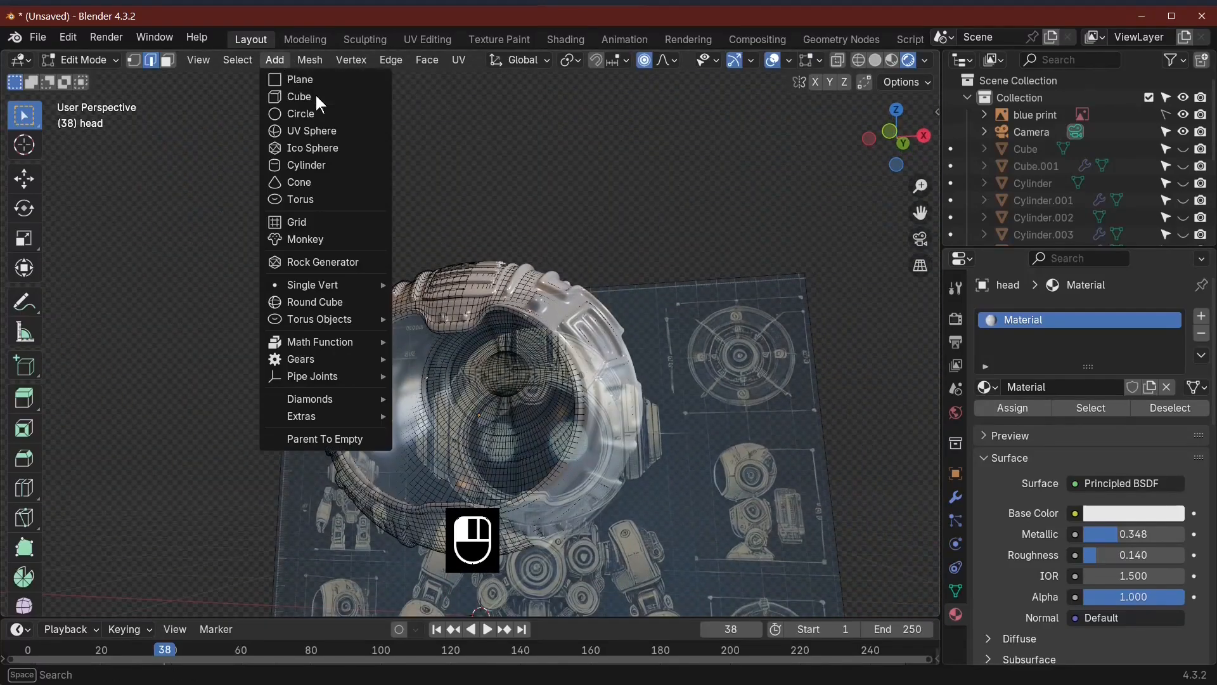
{"action": "left_click", "coordinate": [347, 138]}
{"action": "middle_click_drag", "start_coordinate": [347, 145], "coordinate": [603, 439]}
{"action": "key", "text": "r"}
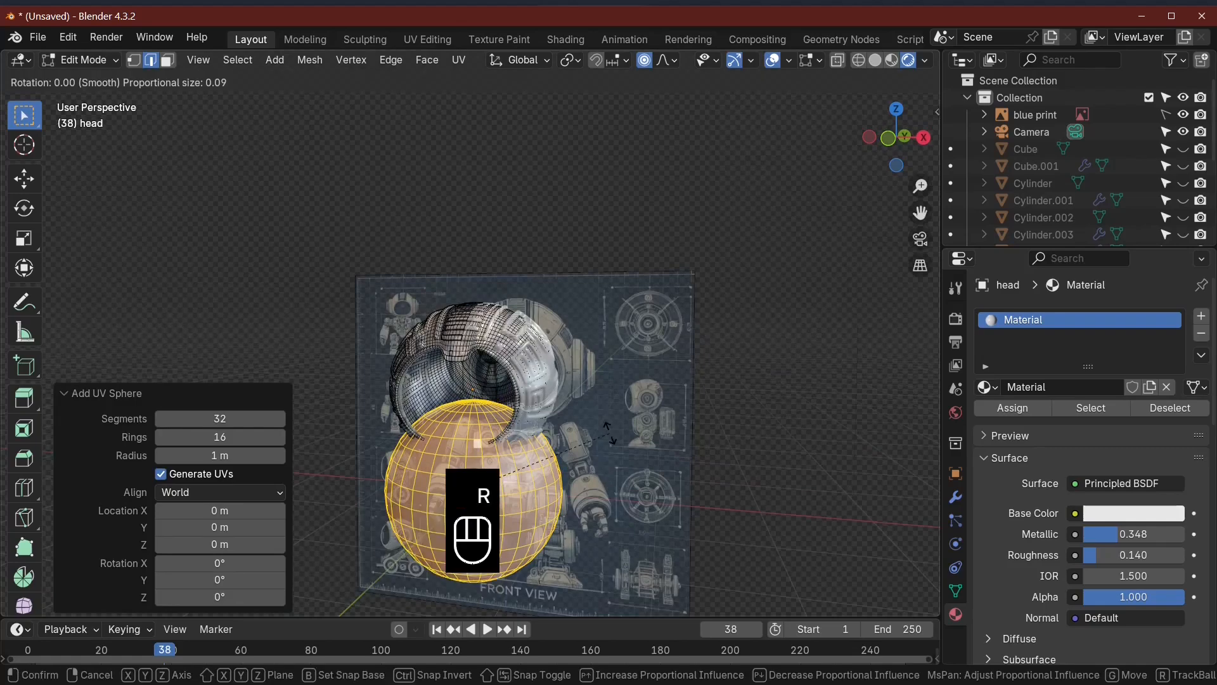
{"action": "key", "text": "x"}
{"action": "key", "text": "KP_9"}
{"action": "key", "text": "KP_0"}
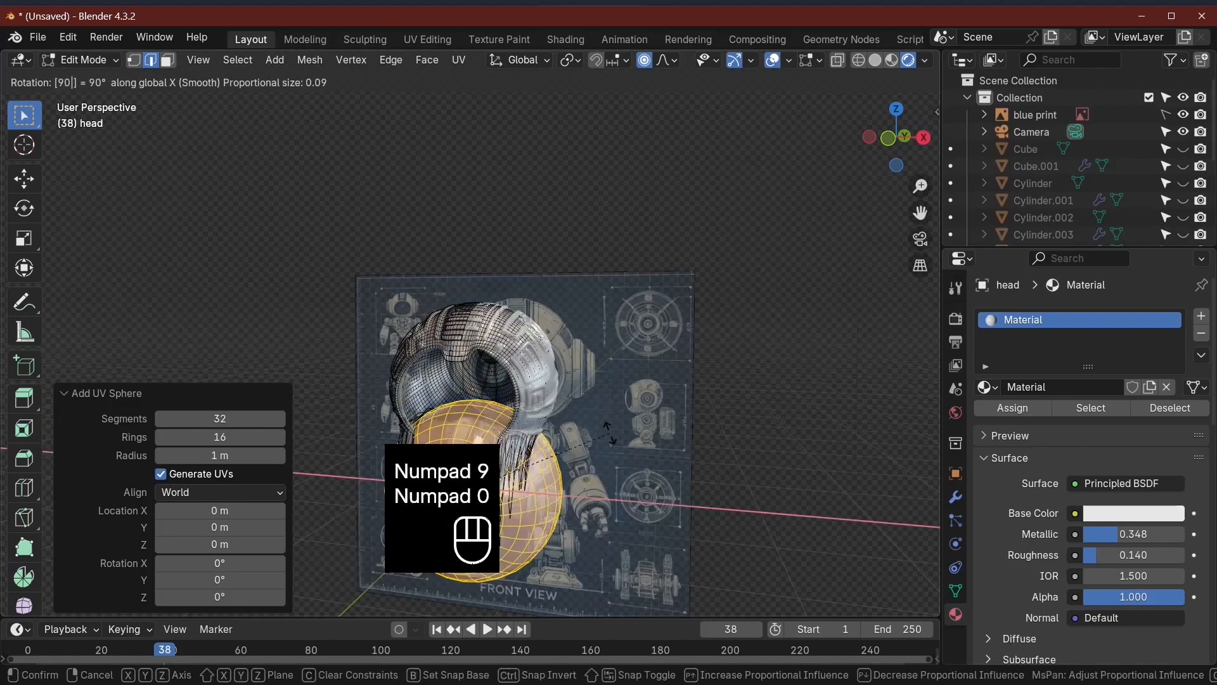
{"action": "key", "text": "KP_Enter"}
Step: Undo the rotation and the addition of the sphere in the head mesh and return to Object Mode
{"action": "middle_click_drag", "start_coordinate": [591, 537], "coordinate": [598, 545]}
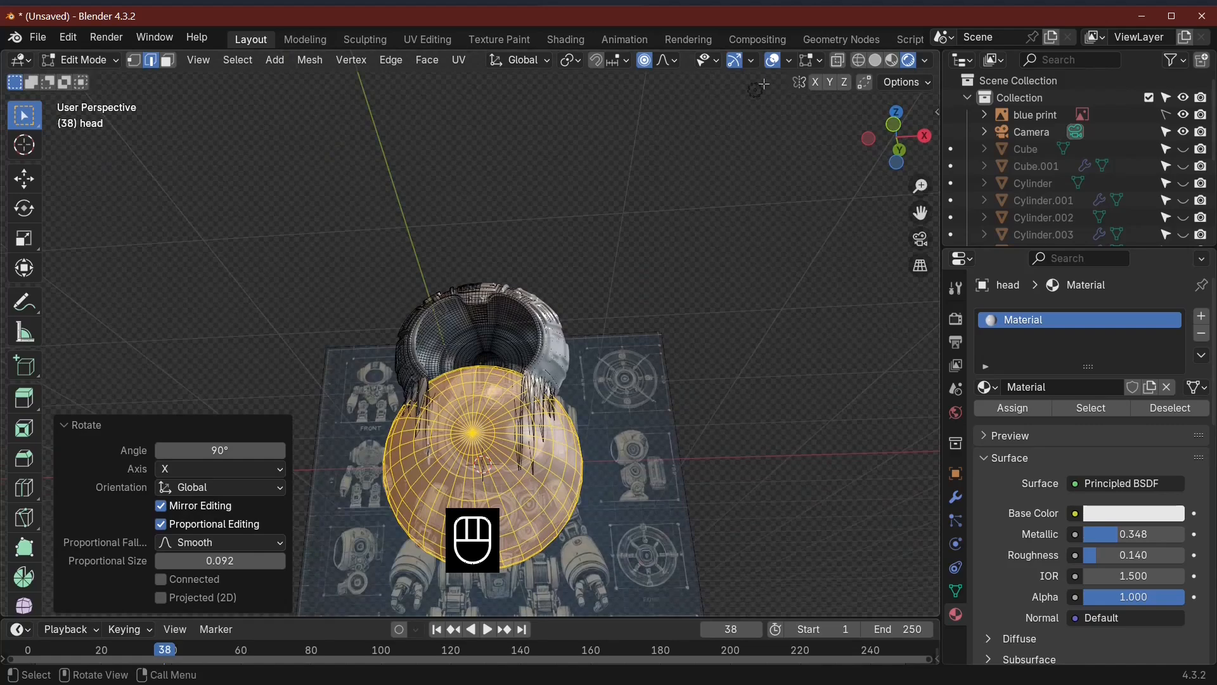
{"action": "middle_click_drag", "start_coordinate": [558, 393], "coordinate": [575, 375]}
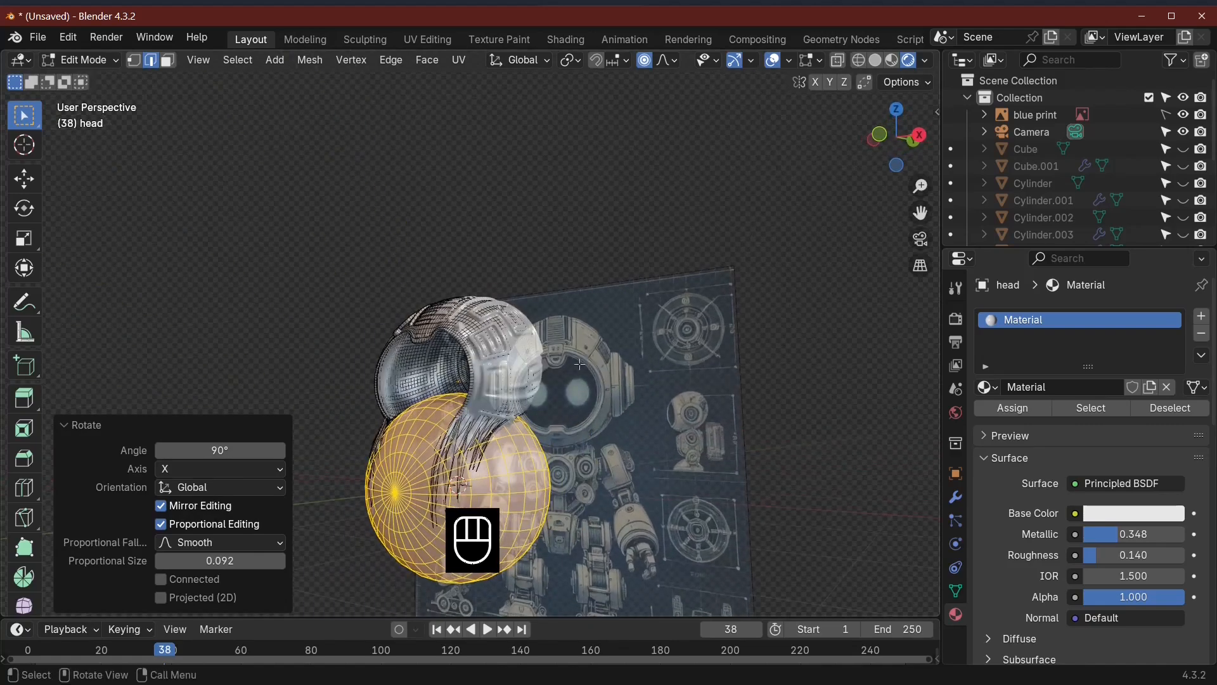
{"action": "key", "text": "Tab"}
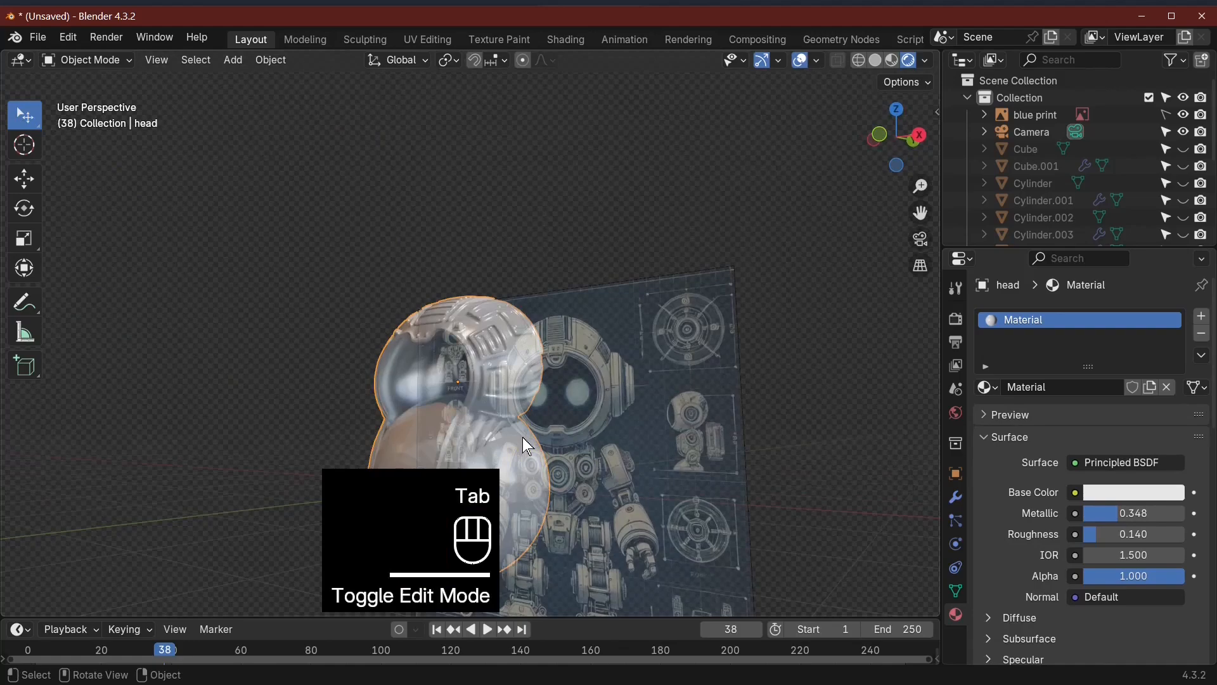
{"action": "key", "text": "Tab"}
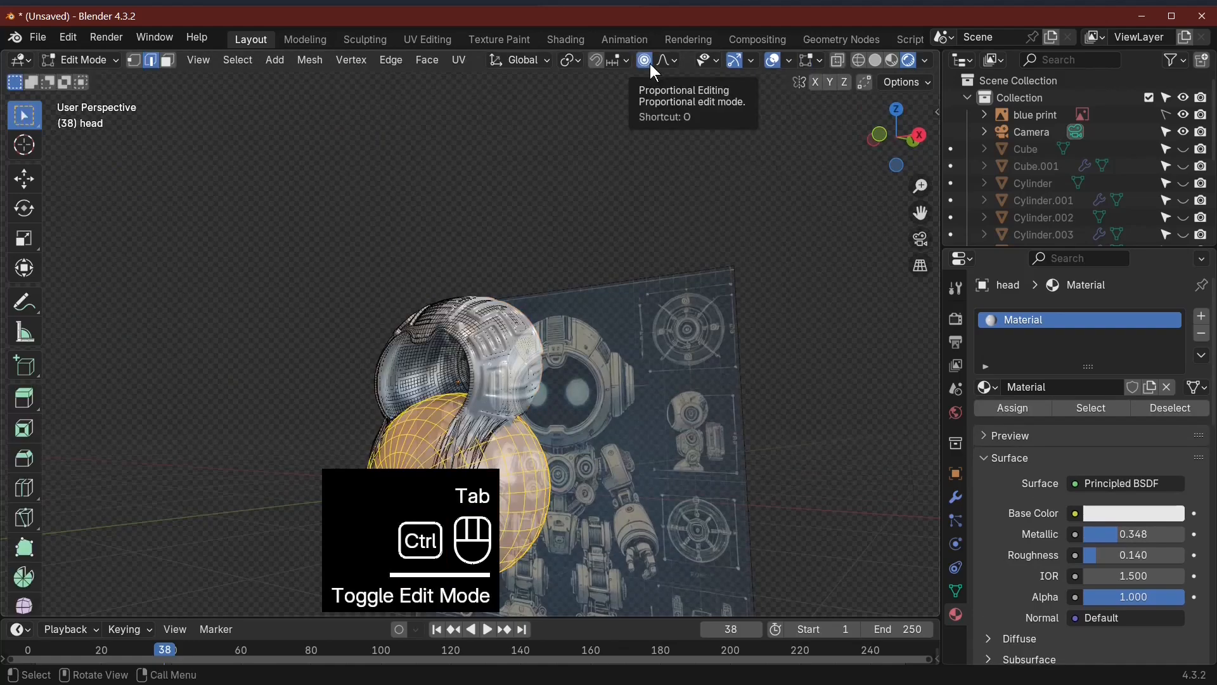
{"action": "key", "text": "ctrl+z"}
{"action": "key", "text": "ctrl+z"}
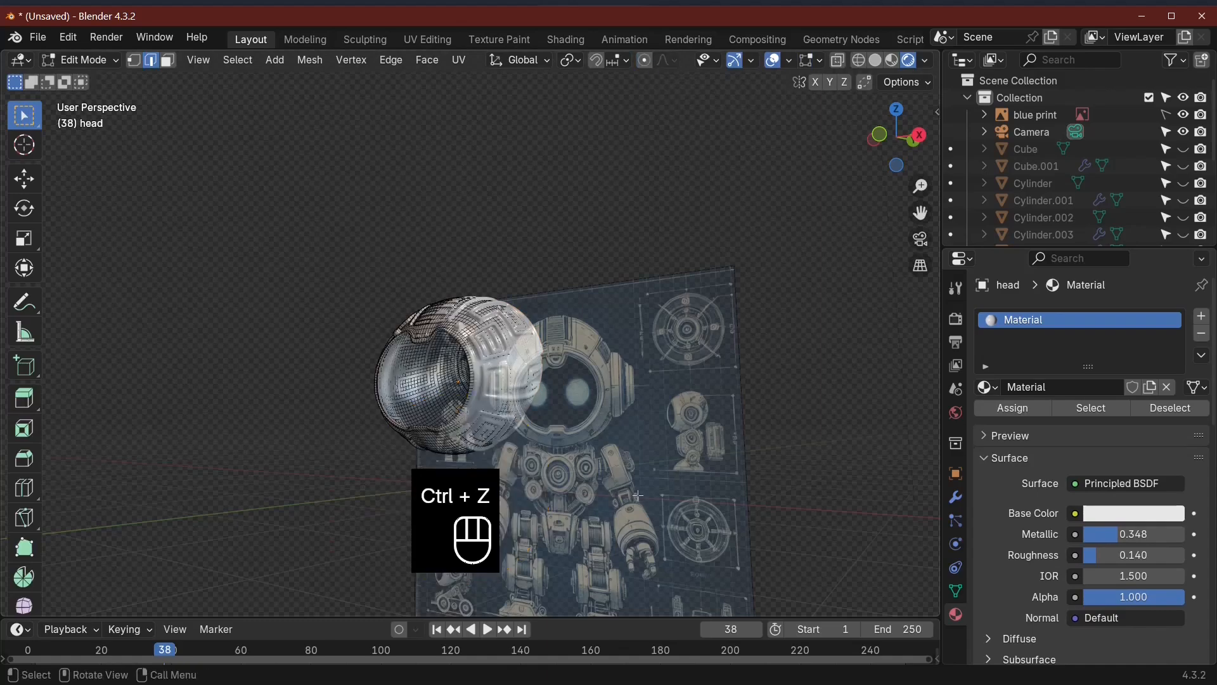
{"action": "key", "text": "Tab"}
Step: Add a UV sphere as a separate object and rotate it 90° around the global X axis
{"action": "middle_click_drag", "start_coordinate": [640, 494], "coordinate": [672, 437]}
{"action": "left_click", "coordinate": [233, 60]}
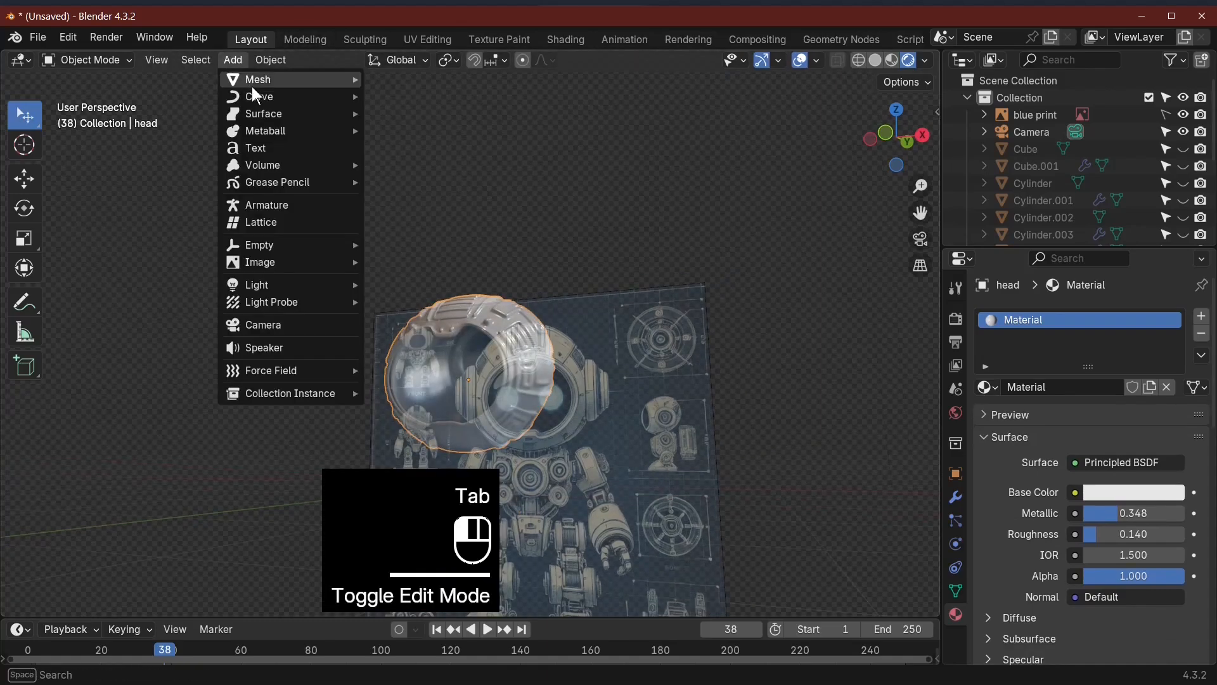
{"action": "mouse_move", "coordinate": [260, 81]}
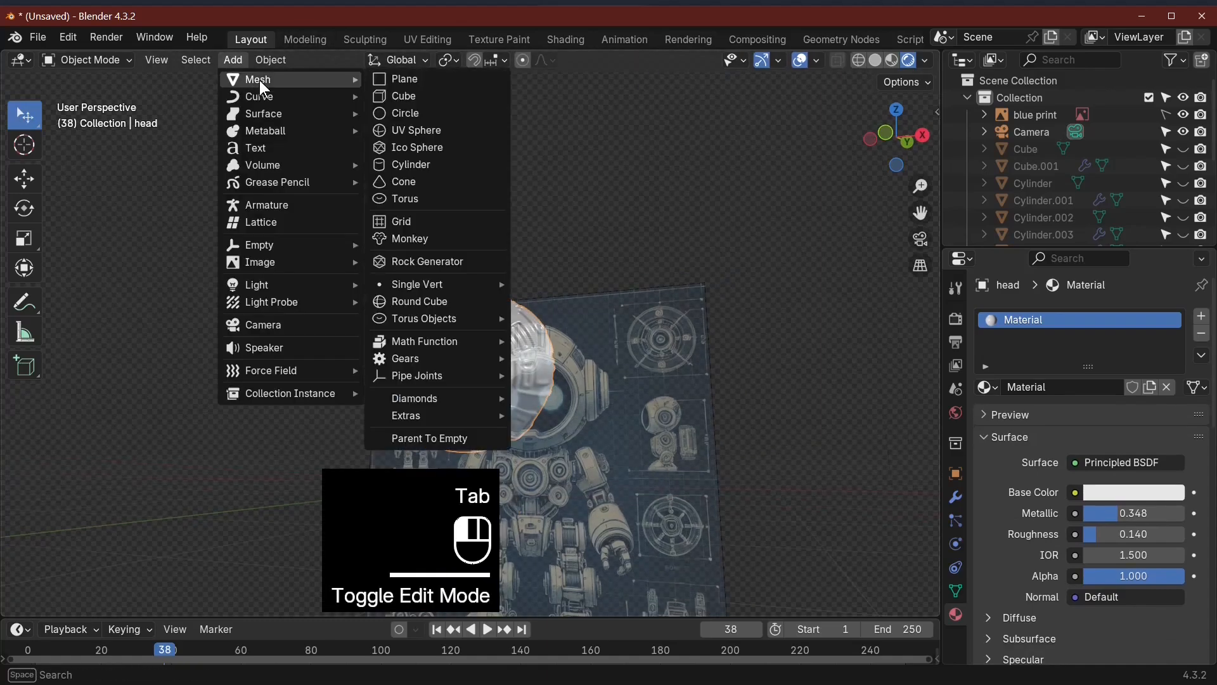
{"action": "left_click", "coordinate": [415, 131]}
{"action": "key", "text": "r"}
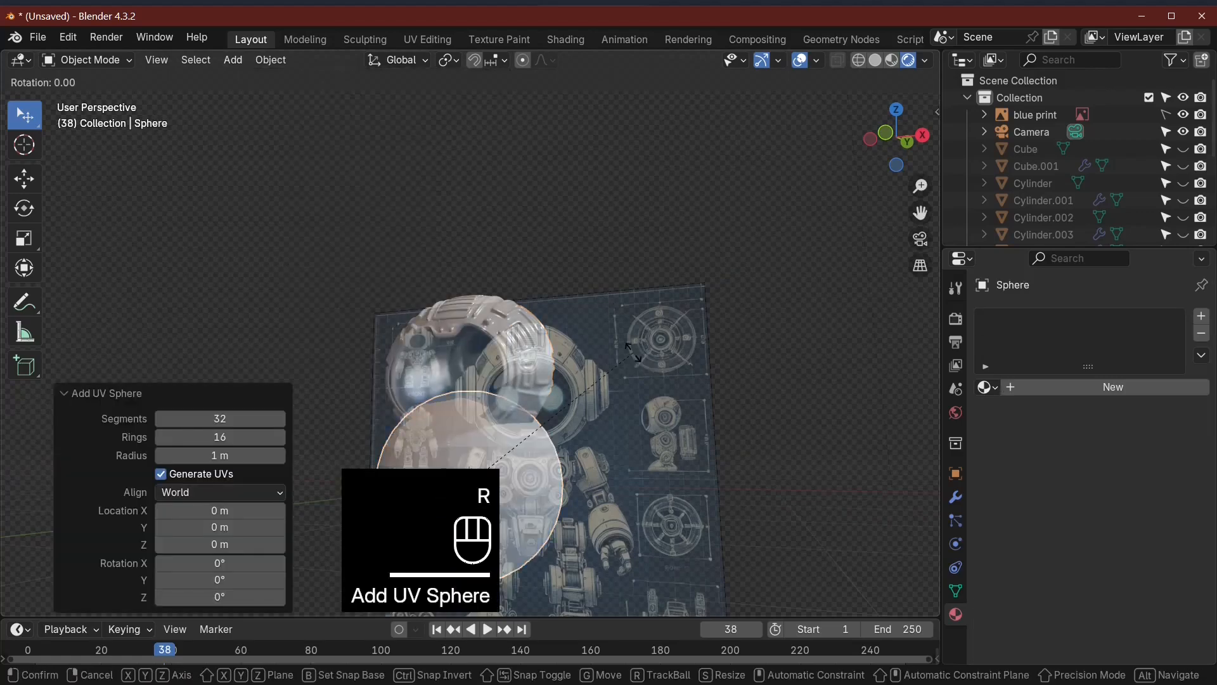
{"action": "key", "text": "x"}
{"action": "key", "text": "KP_9"}
{"action": "key", "text": "KP_0"}
{"action": "key", "text": "KP_Enter"}
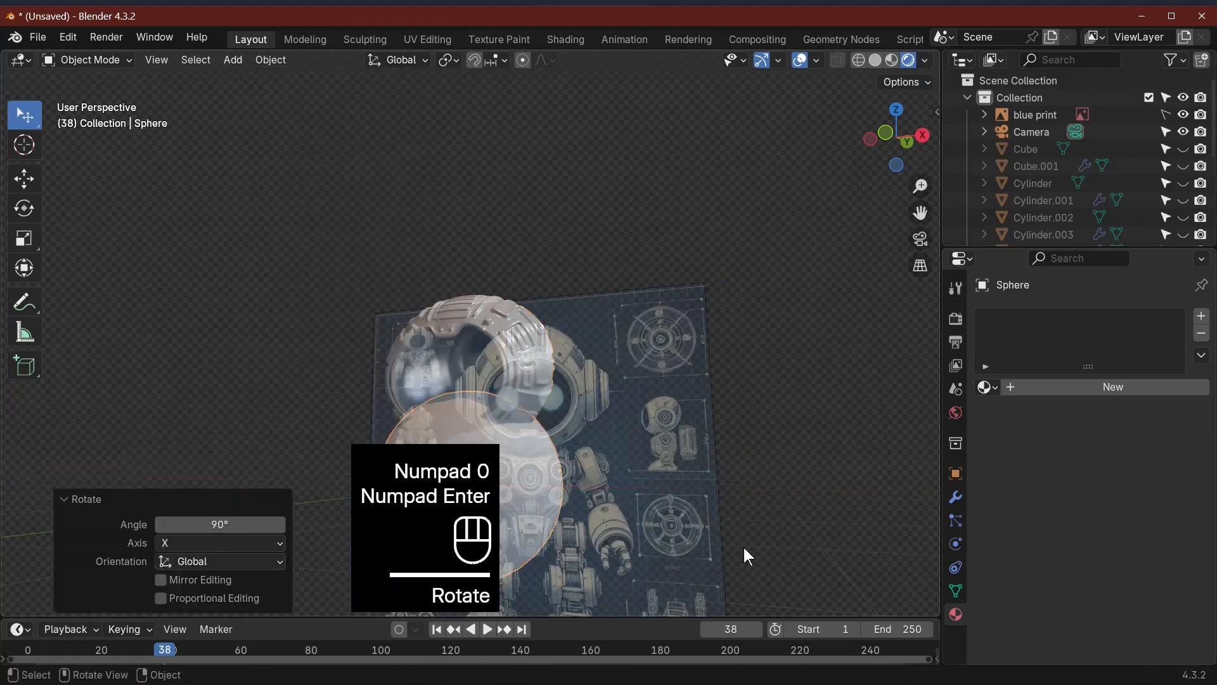
Step: Move the sphere up along Z into the head shell and scale it uniformly to about 0.708
{"action": "scroll", "coordinate": [656, 478], "scroll_direction": "down", "scroll_amount": 2}
{"action": "key", "text": "g"}
{"action": "key", "text": "z"}
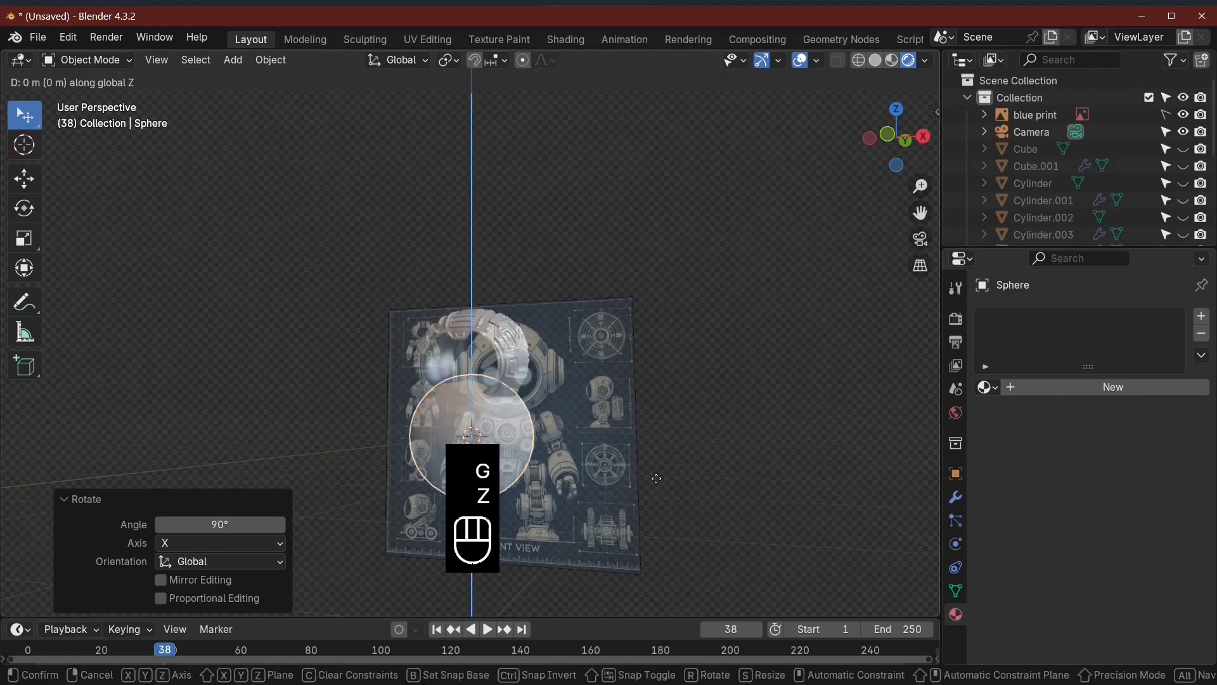
{"action": "left_click", "coordinate": [690, 413]}
{"action": "key", "text": "s"}
{"action": "left_click", "coordinate": [659, 397]}
{"action": "scroll", "coordinate": [659, 397], "scroll_direction": "up", "scroll_amount": 3}
Step: Scale the sphere along X by about 1.219 and apply Shade Auto Smooth to it
{"action": "middle_click_drag", "start_coordinate": [659, 397], "coordinate": [759, 444]}
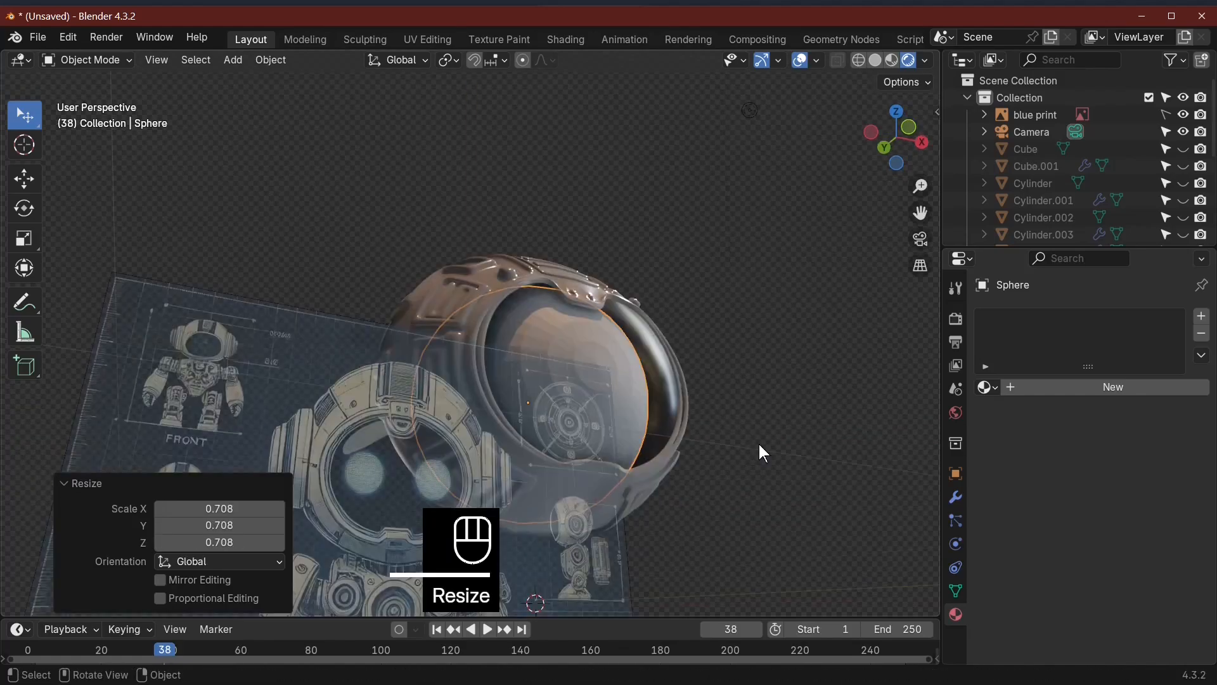
{"action": "key", "text": "s"}
{"action": "key", "text": "x"}
{"action": "left_click", "coordinate": [627, 372]}
{"action": "right_click", "coordinate": [628, 373]}
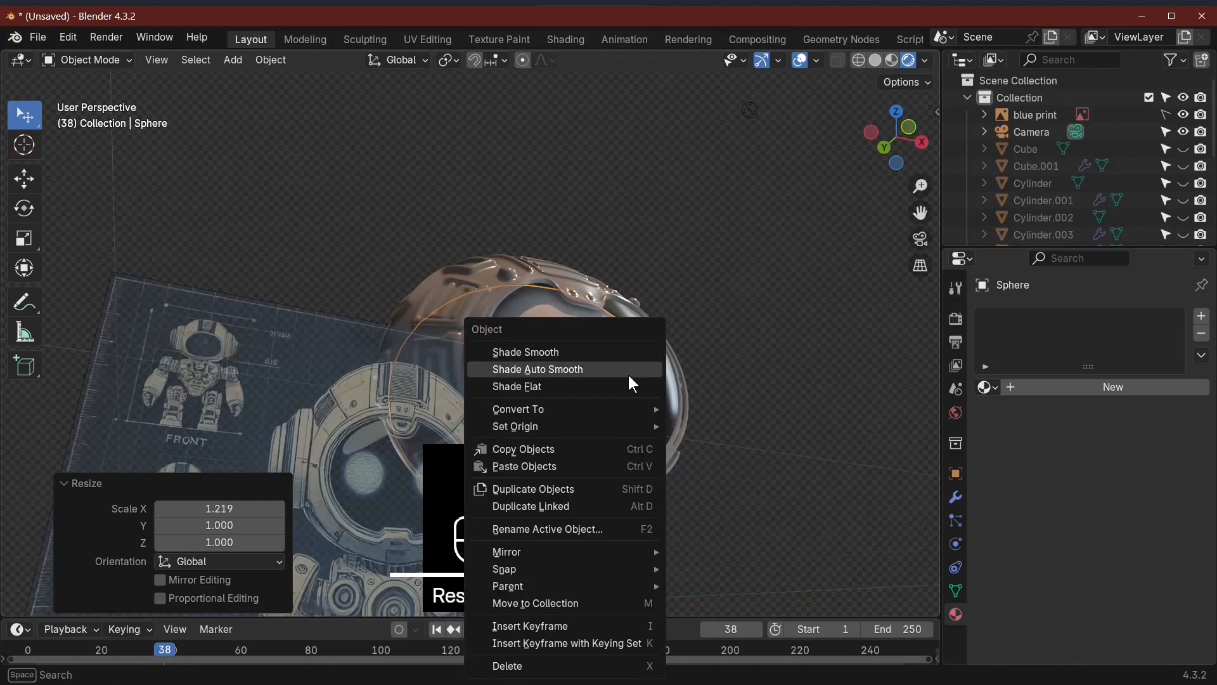
{"action": "left_click", "coordinate": [629, 375]}
Step: Move the sphere along Y in two moves, about -0.034 m and about -0.052 m, within the head shell
{"action": "middle_click_drag", "start_coordinate": [629, 375], "coordinate": [483, 469]}
{"action": "key", "text": "g"}
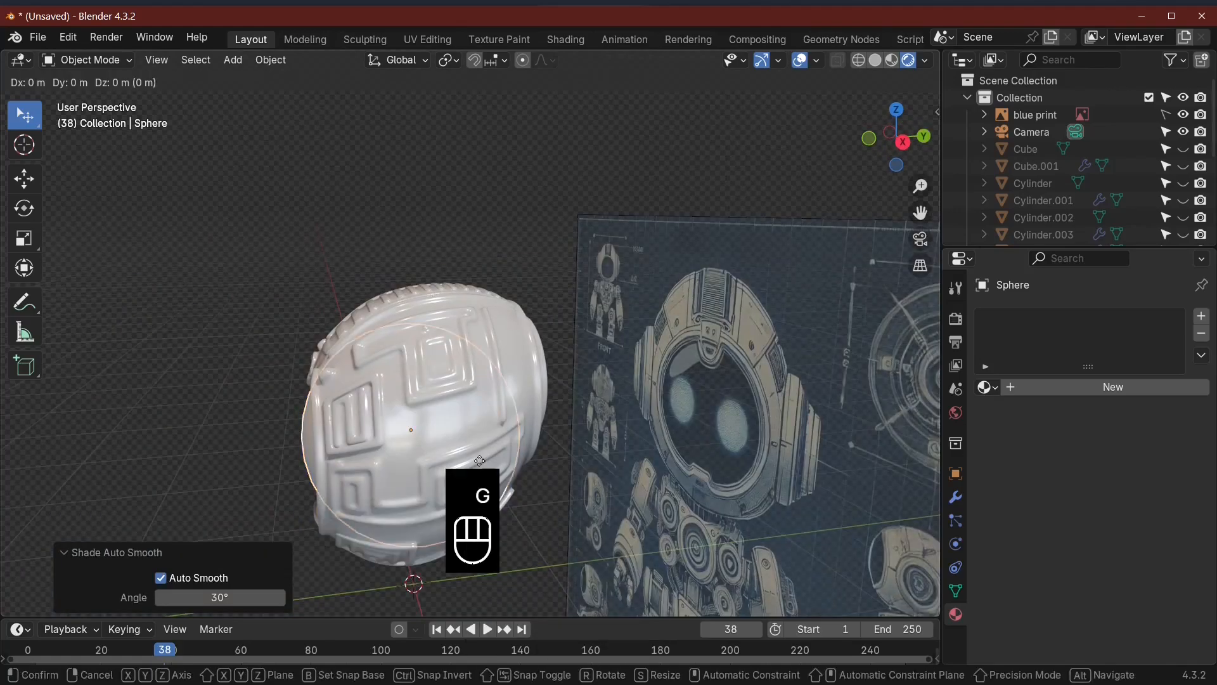
{"action": "key", "text": "y"}
{"action": "left_click", "coordinate": [571, 447]}
{"action": "middle_click_drag", "start_coordinate": [571, 447], "coordinate": [490, 452]}
{"action": "key", "text": "g"}
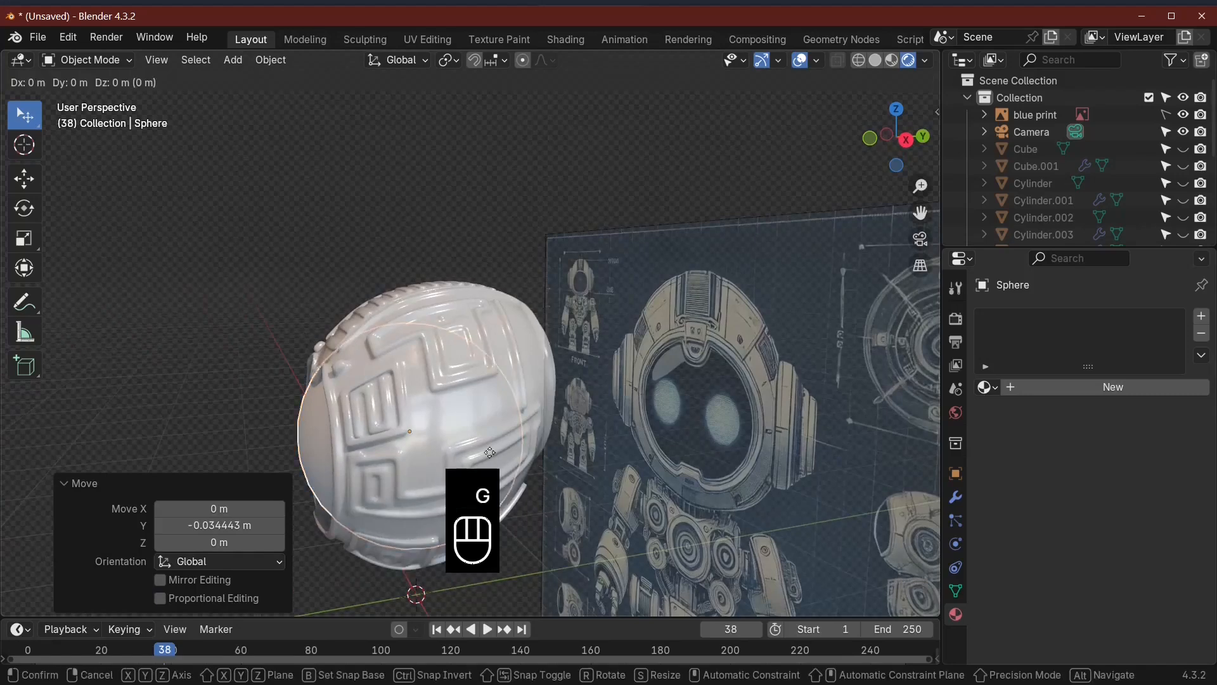
{"action": "key", "text": "y"}
{"action": "left_click", "coordinate": [483, 452]}
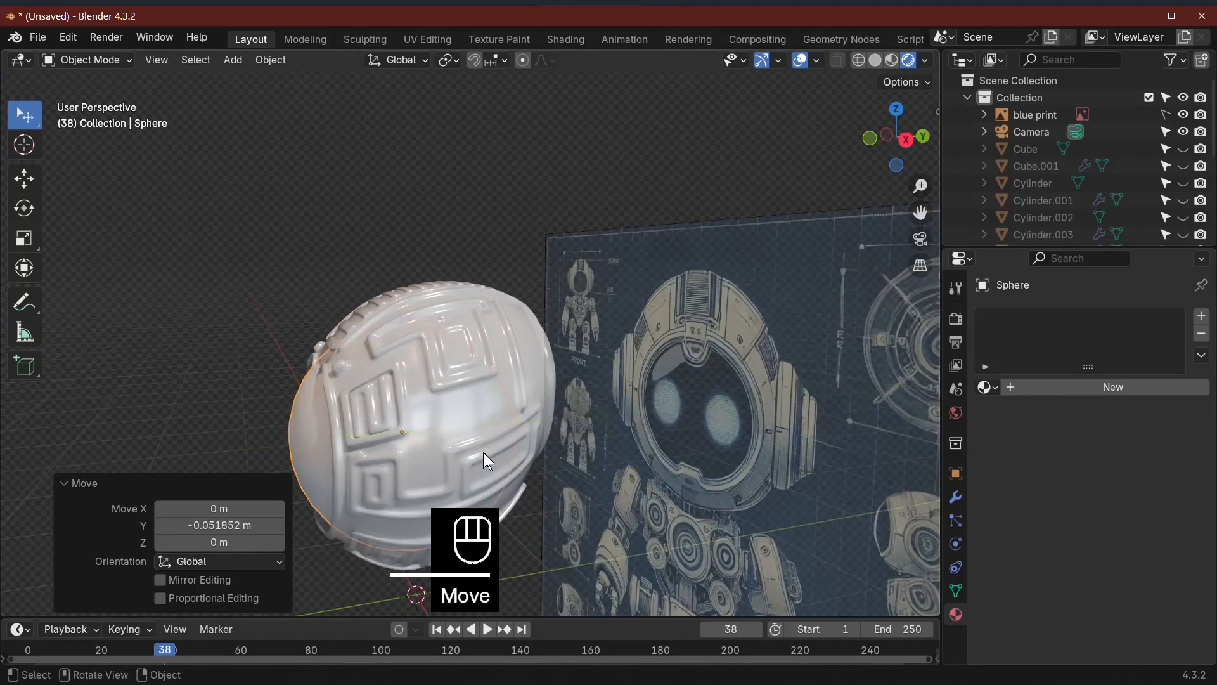
Step: Scale the sphere along Y to about 0.621 and move it about -0.189 m along Y into the face opening
{"action": "key", "text": "s"}
{"action": "key", "text": "y"}
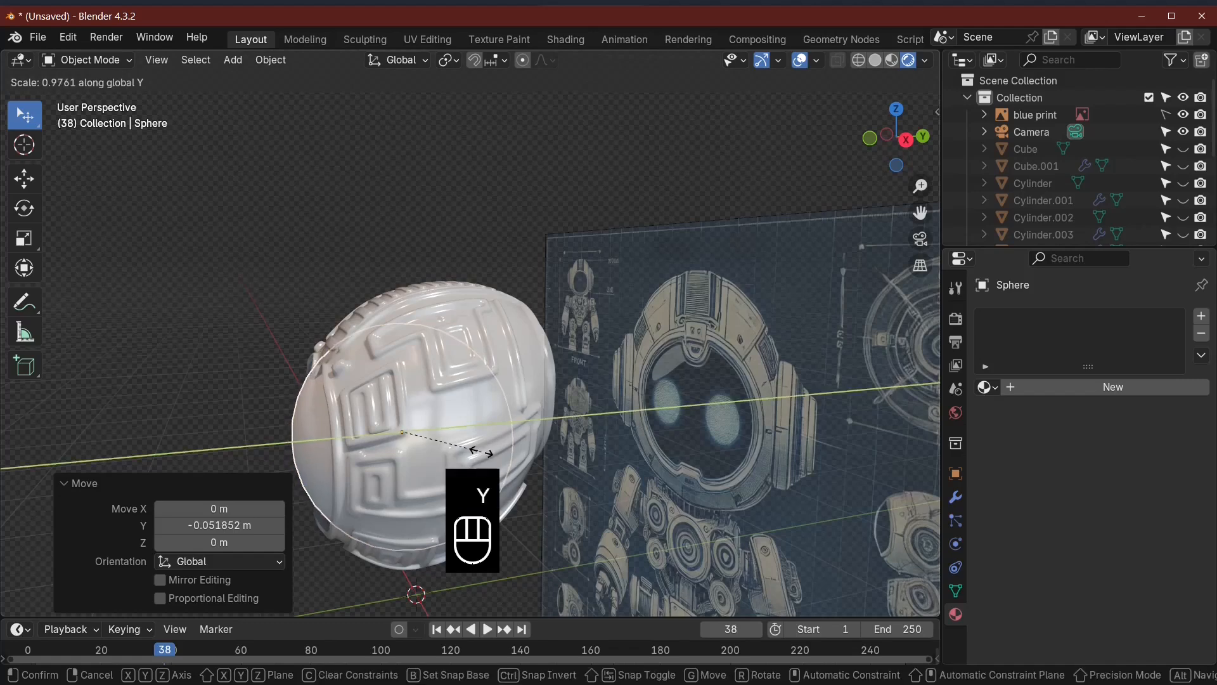
{"action": "left_click", "coordinate": [452, 467]}
{"action": "key", "text": "g"}
{"action": "key", "text": "y"}
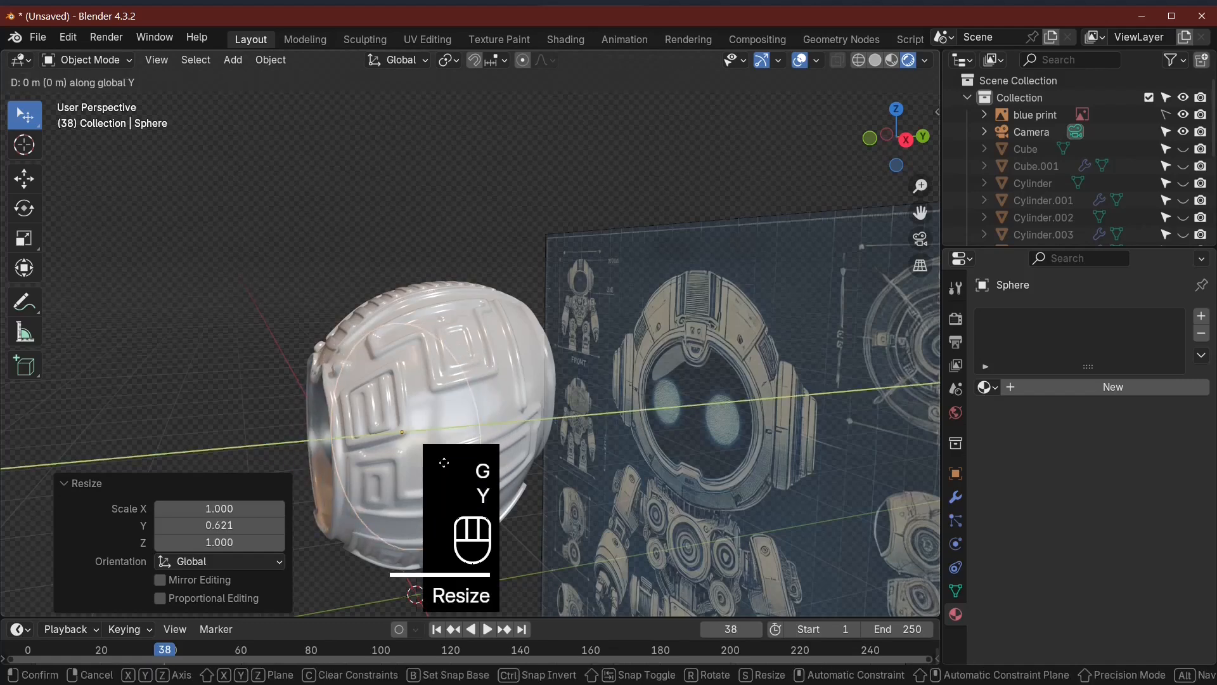
{"action": "left_click", "coordinate": [419, 476]}
{"action": "middle_click_drag", "start_coordinate": [419, 477], "coordinate": [574, 342]}
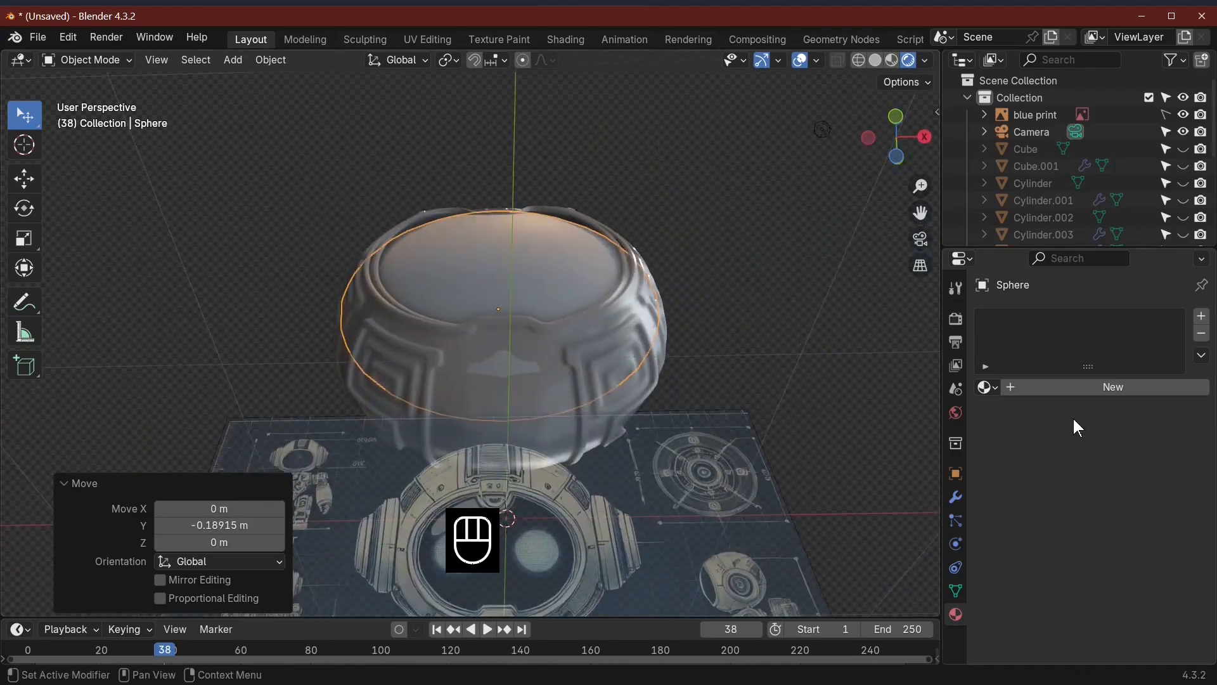
Step: Create a new material for the sphere and darken its base color to black
{"action": "left_click", "coordinate": [992, 391]}
{"action": "left_click", "coordinate": [1060, 383]}
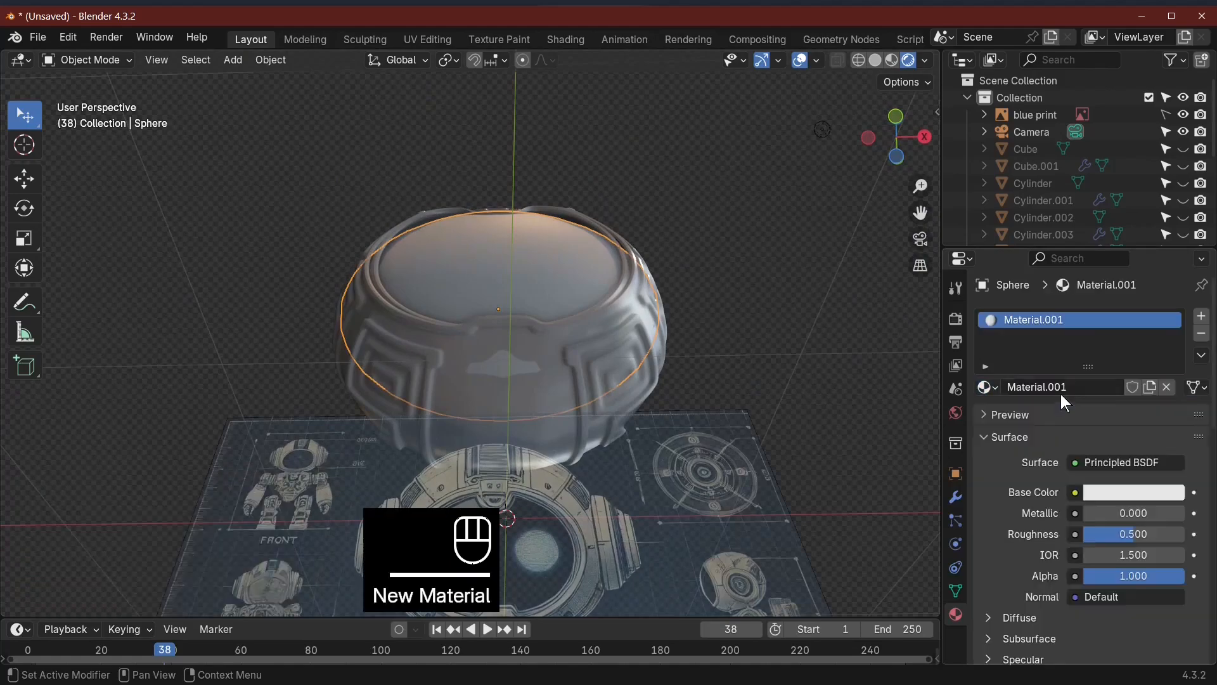
{"action": "left_click", "coordinate": [1124, 491]}
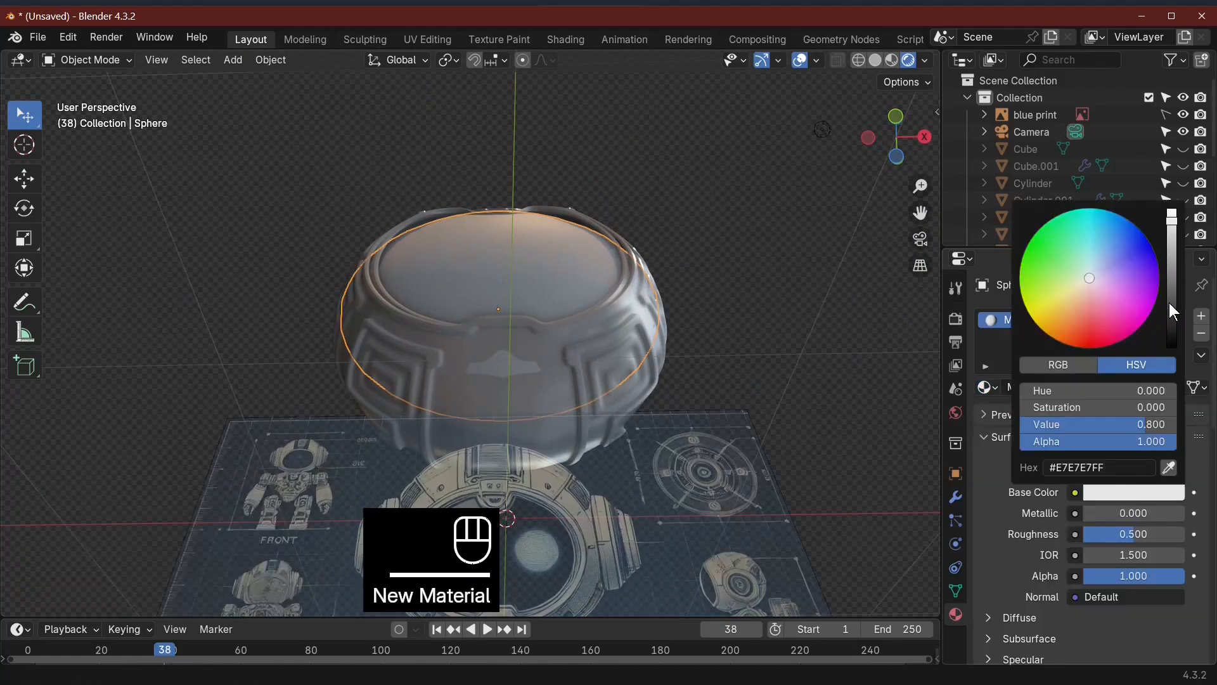
{"action": "left_click_drag", "start_coordinate": [1169, 302], "coordinate": [1172, 330]}
Step: In the sphere's mesh, move the vertex poking through the head's underside along Z with proportional editing of about 0.35 m
{"action": "middle_click_drag", "start_coordinate": [465, 401], "coordinate": [511, 390]}
{"action": "key", "text": "Tab"}
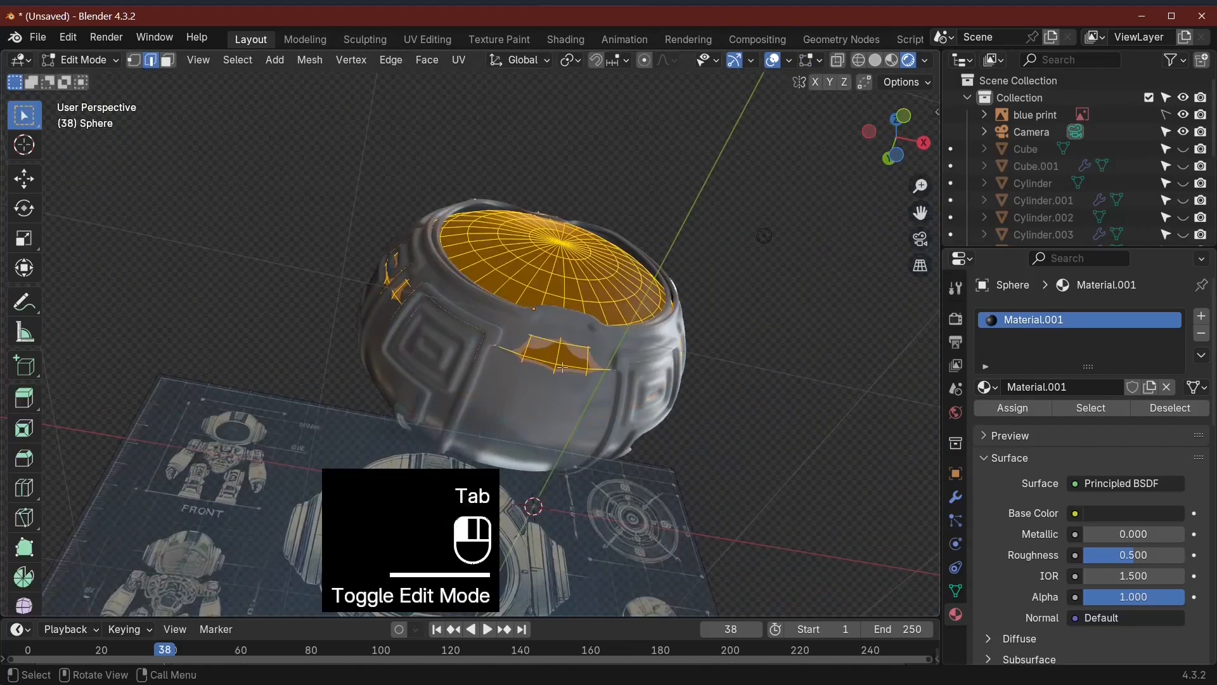
{"action": "left_click", "coordinate": [562, 367]}
{"action": "left_click", "coordinate": [135, 60]}
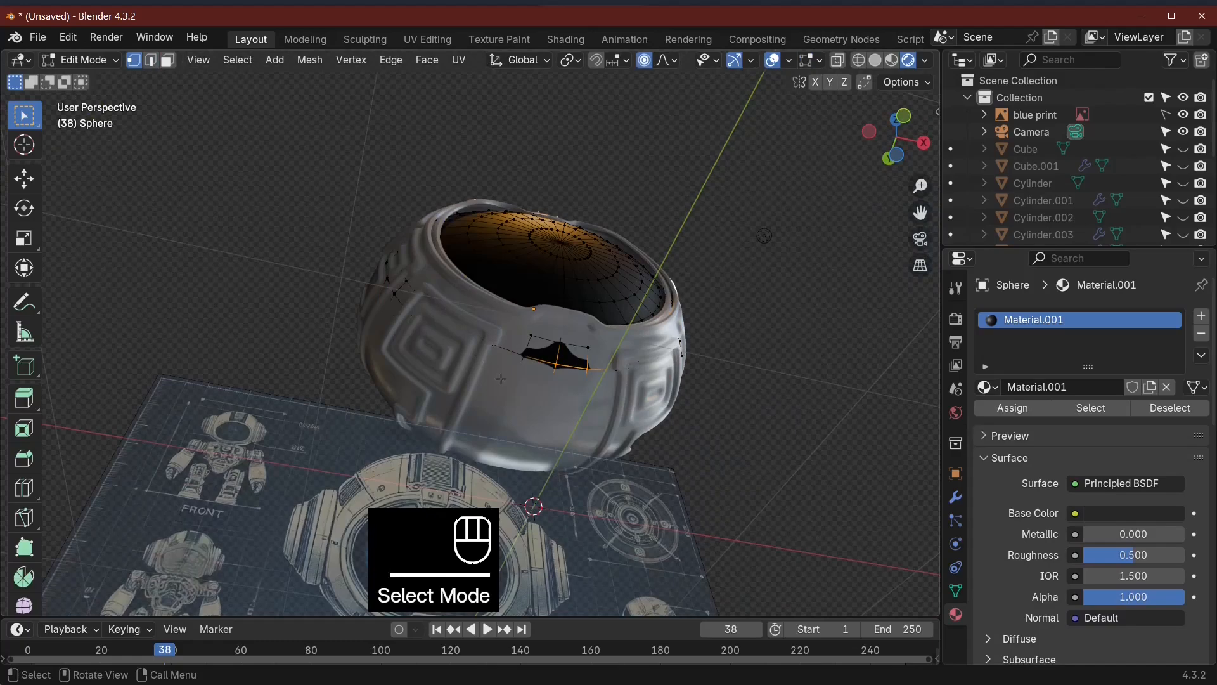
{"action": "left_click", "coordinate": [554, 364]}
{"action": "middle_click_drag", "start_coordinate": [554, 445], "coordinate": [538, 102]}
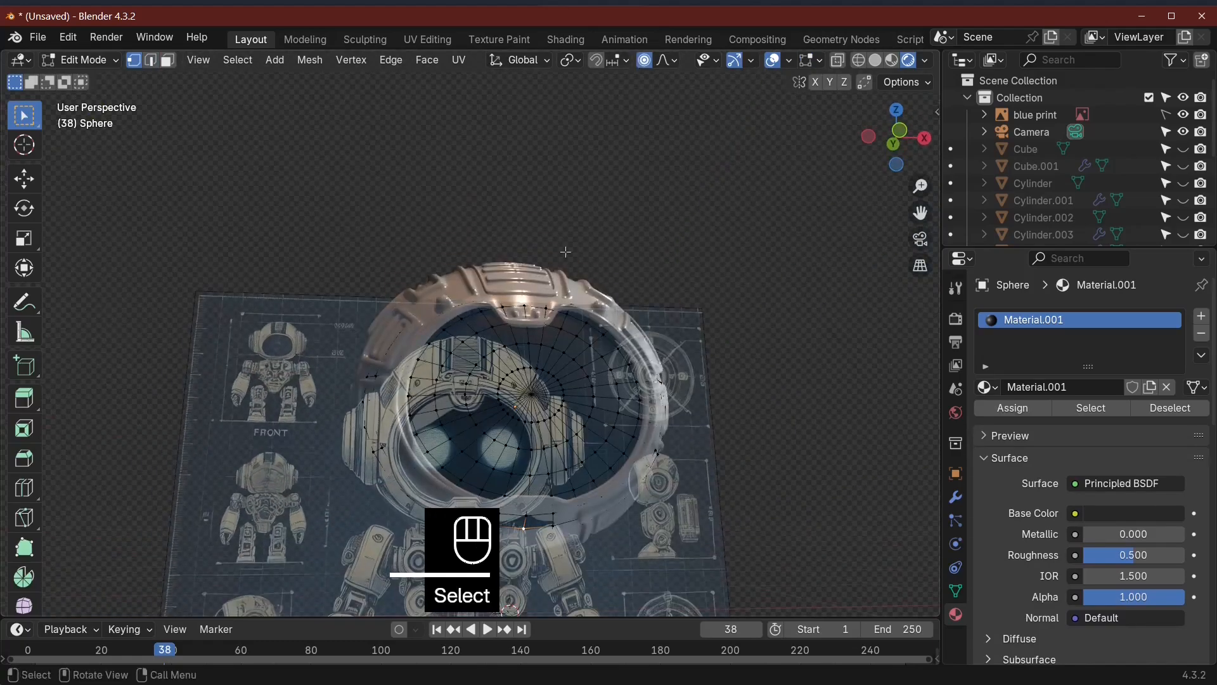
{"action": "key", "text": "g"}
{"action": "key", "text": "z"}
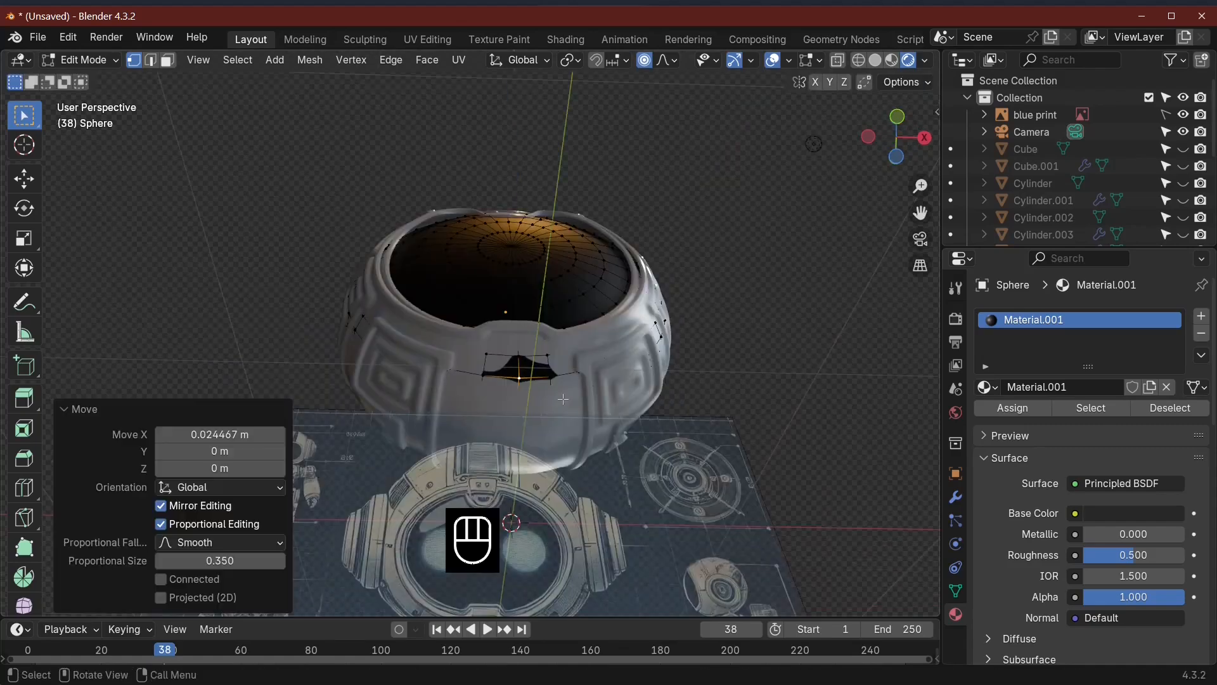
{"action": "key", "text": "g"}
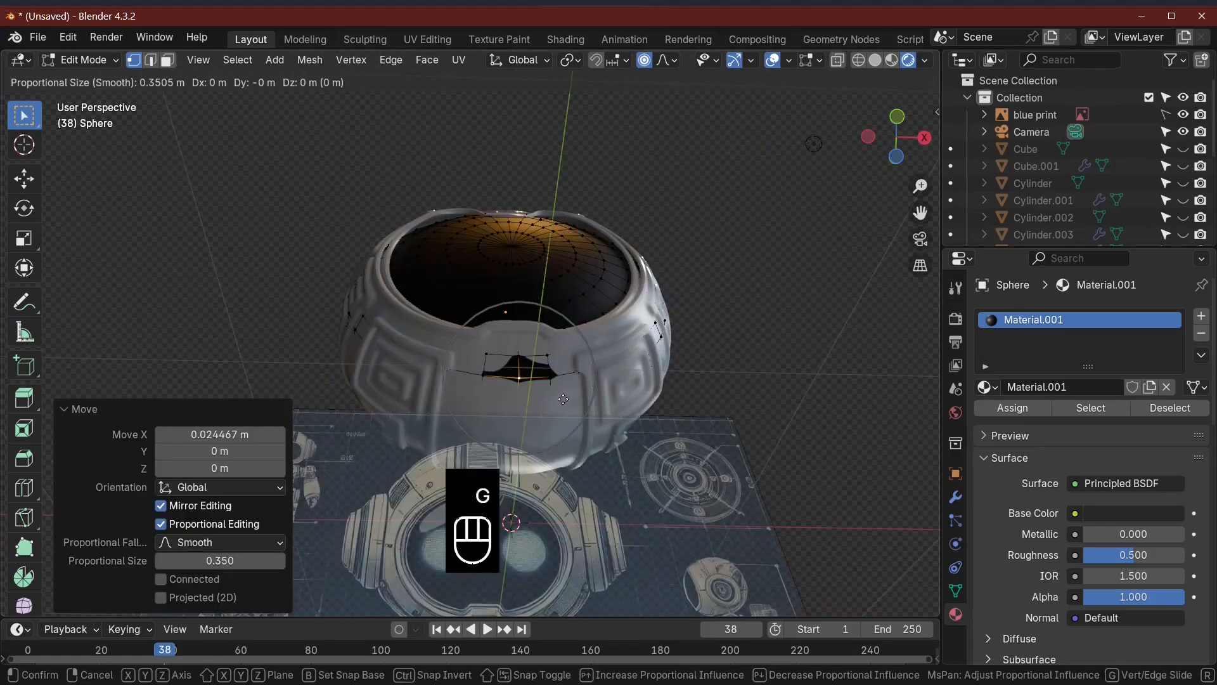
{"action": "key", "text": "z"}
{"action": "key", "text": "Tab"}
Step: Try to join the head shell and the sphere into one object
{"action": "middle_click_drag", "start_coordinate": [563, 398], "coordinate": [569, 366]}
{"action": "left_click", "coordinate": [570, 367]}
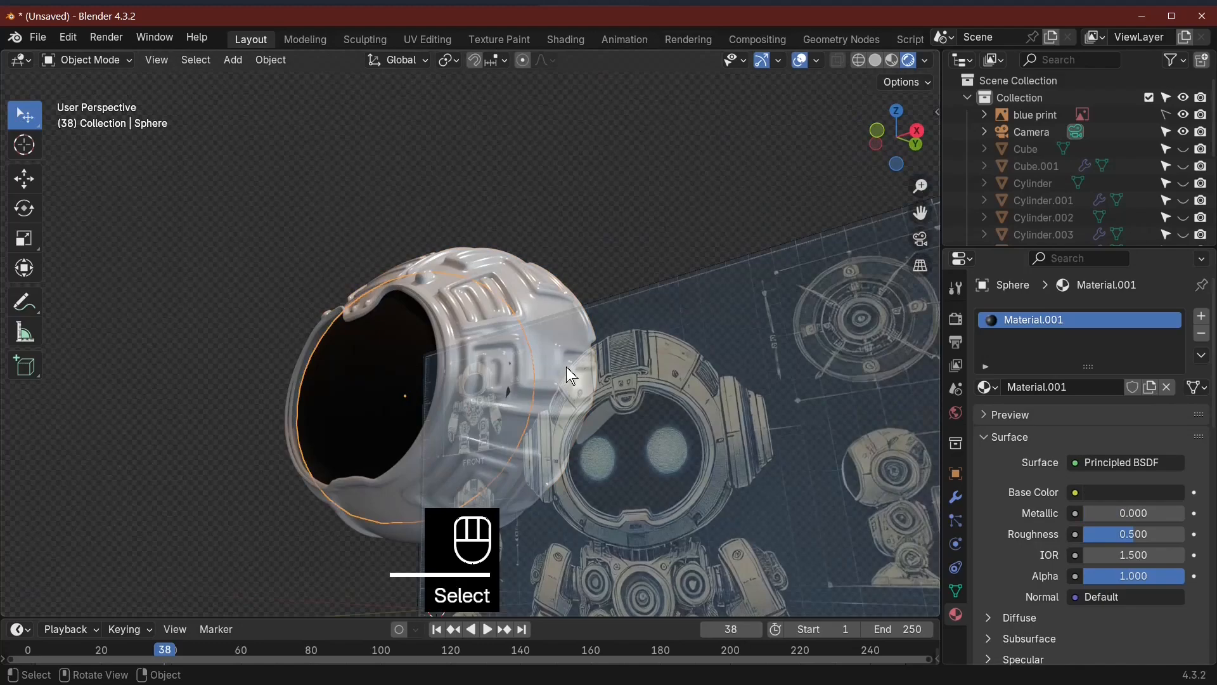
{"action": "right_click", "coordinate": [399, 367]}
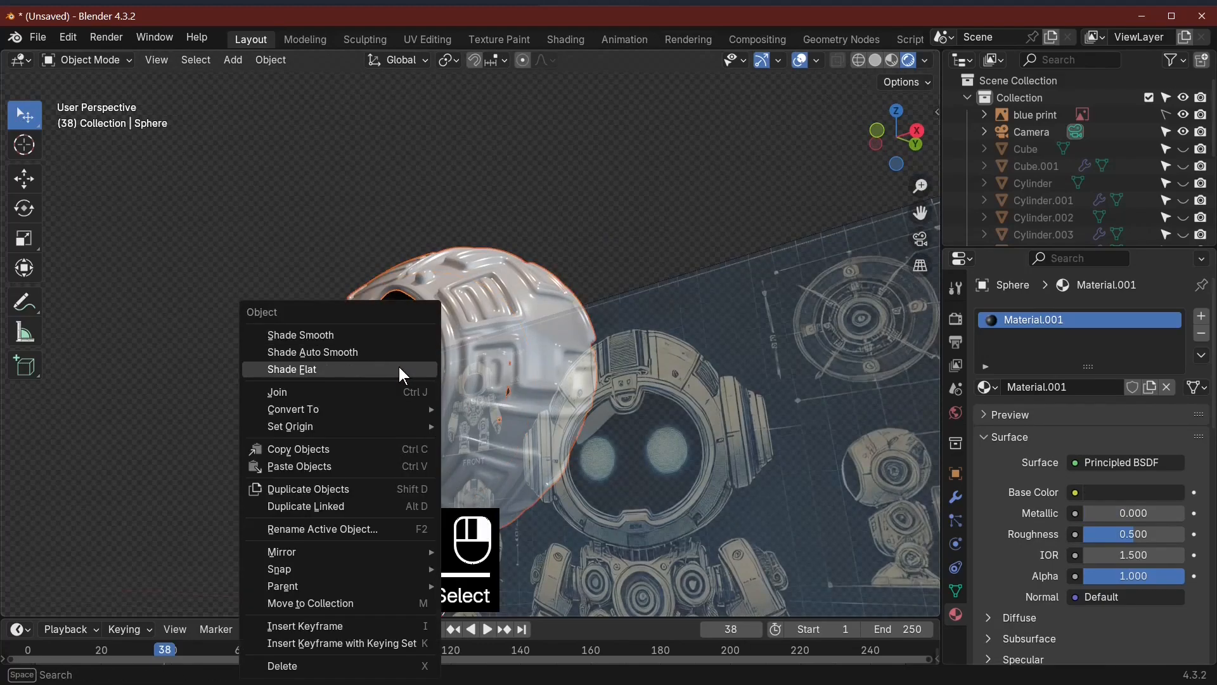
{"action": "left_click", "coordinate": [306, 393]}
{"action": "middle_click_drag", "start_coordinate": [306, 393], "coordinate": [541, 376]}
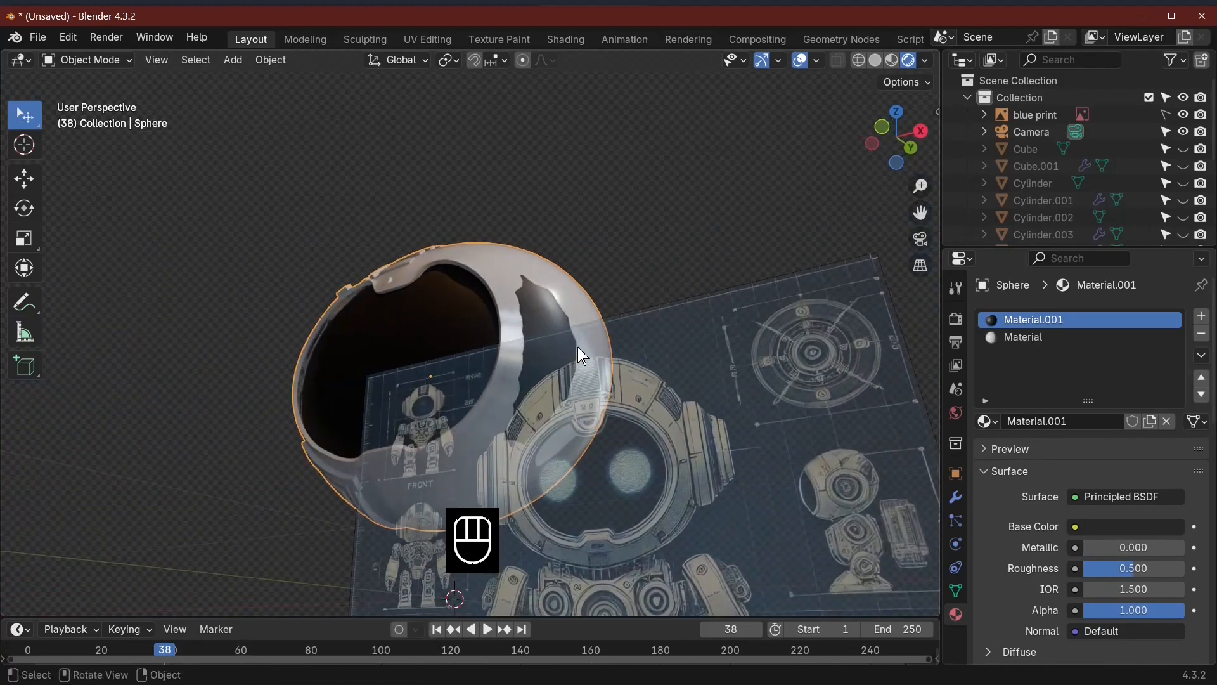
Step: Undo the join of the head shell and the sphere
{"action": "key", "text": "ctrl"}
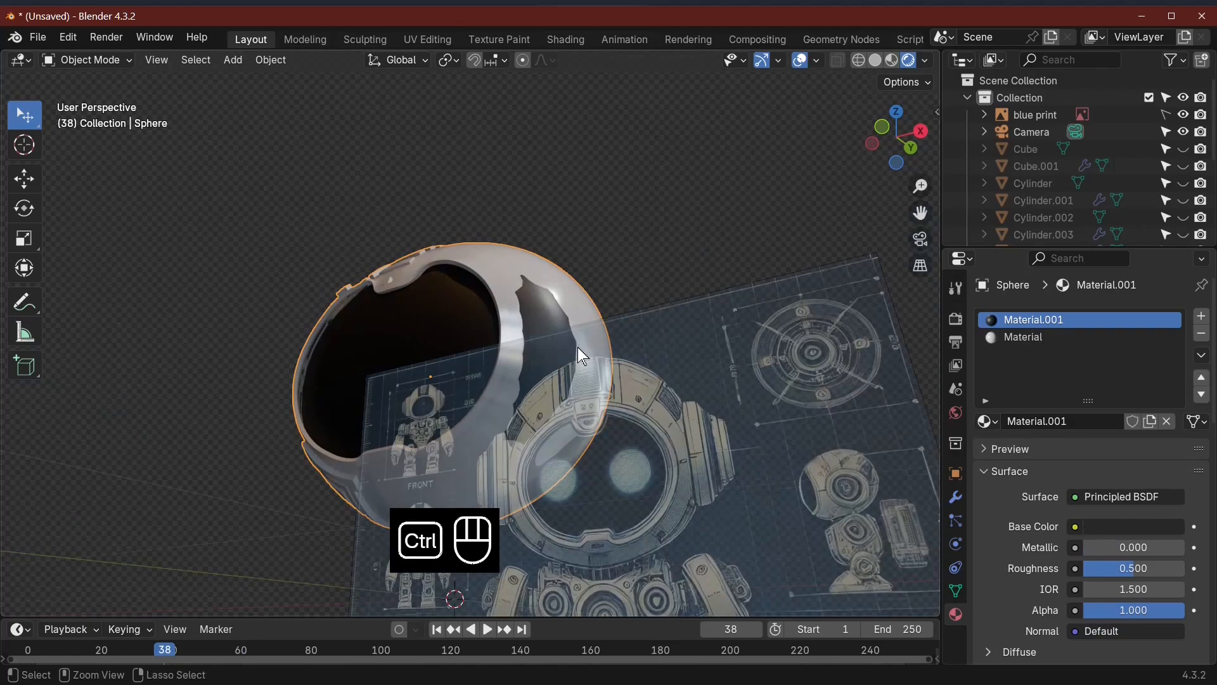
{"action": "key", "text": "ctrl+z"}
{"action": "key", "text": "ctrl+z"}
Step: Select the face sphere inside the head shell and adjust its scale along X
{"action": "left_click", "coordinate": [634, 347]}
{"action": "middle_click_drag", "start_coordinate": [634, 348], "coordinate": [516, 382]}
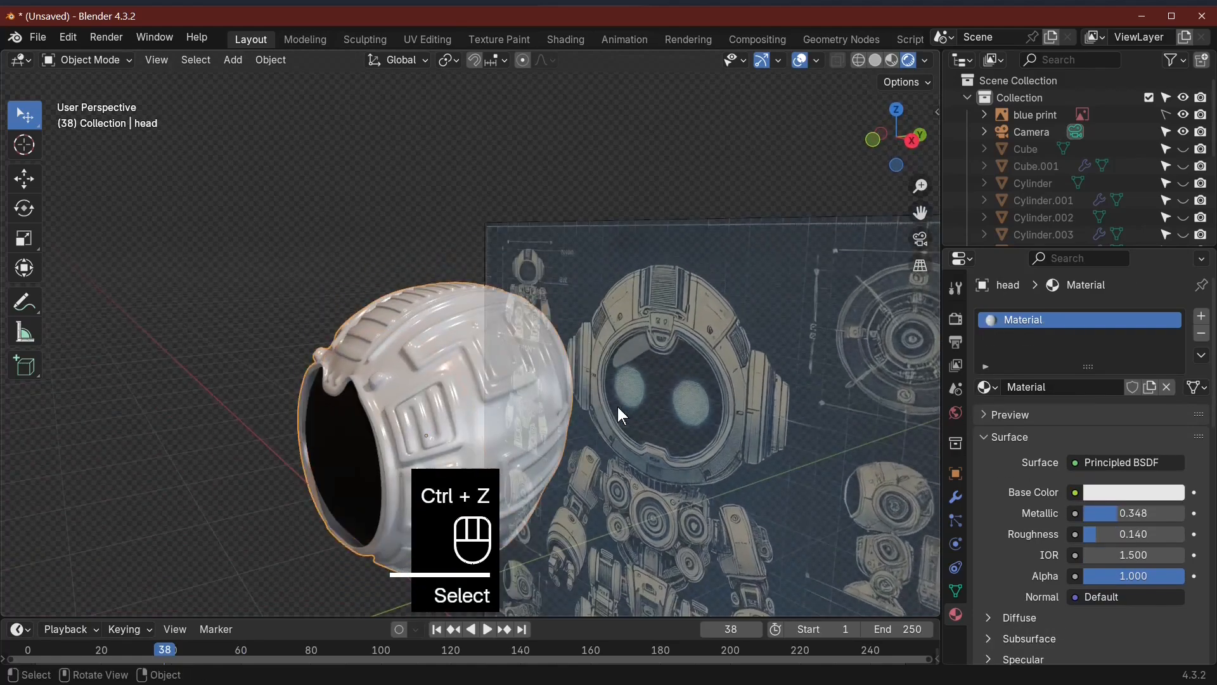
{"action": "middle_click_drag", "start_coordinate": [619, 409], "coordinate": [832, 383]}
{"action": "middle_click_drag", "start_coordinate": [849, 254], "coordinate": [392, 400]}
{"action": "scroll", "coordinate": [721, 449], "scroll_direction": "up", "scroll_amount": 4}
{"action": "middle_click_drag", "start_coordinate": [713, 446], "coordinate": [706, 465]}
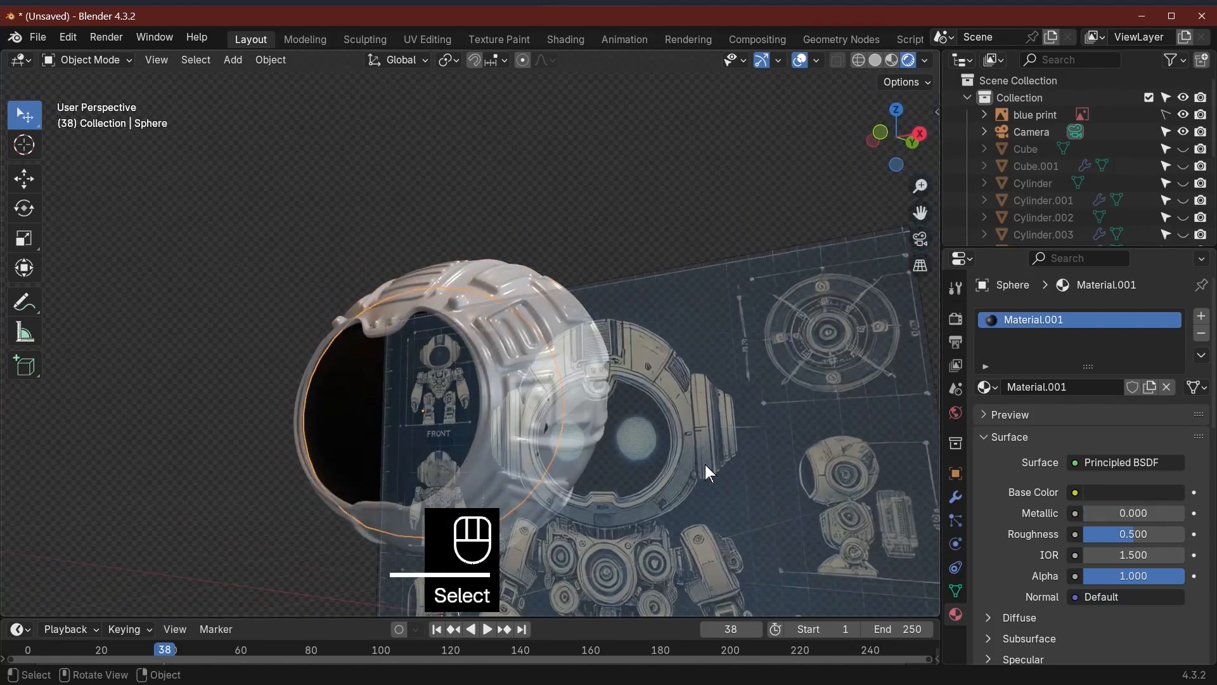
{"action": "key", "text": "s"}
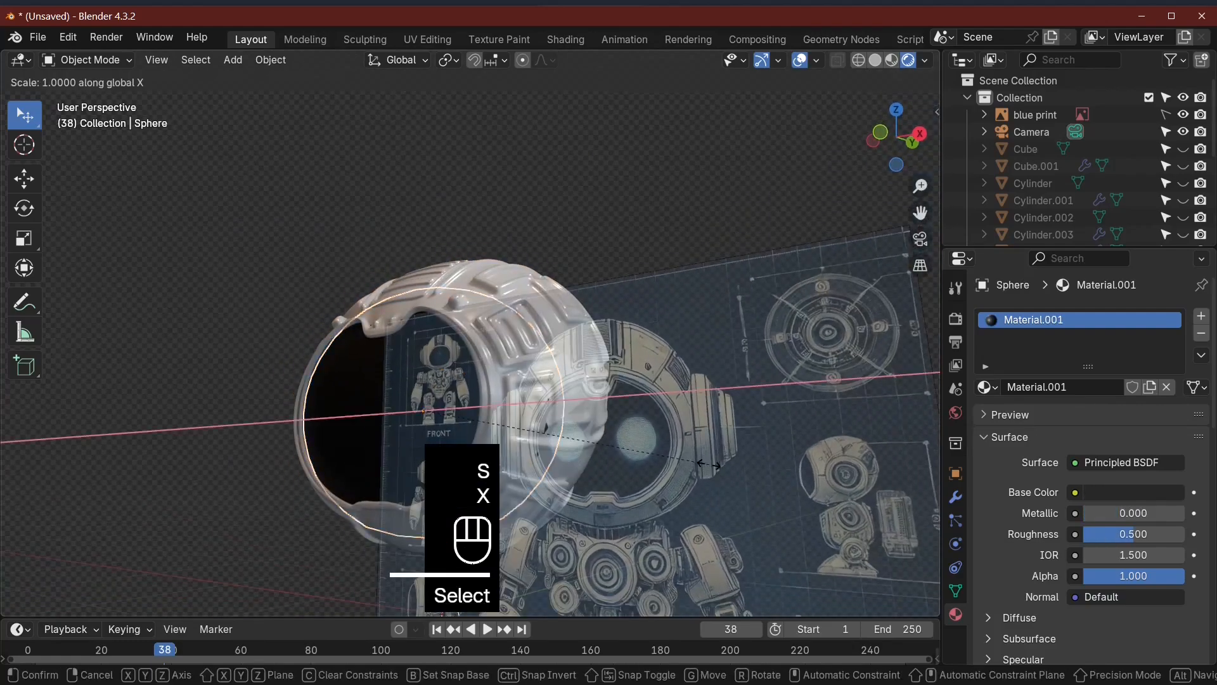
{"action": "left_click", "coordinate": [708, 471]}
Step: Return to Object Mode and reveal all hidden parts of the robot's body
{"action": "key", "text": "Tab"}
{"action": "scroll", "coordinate": [709, 473], "scroll_direction": "down", "scroll_amount": 3}
{"action": "middle_click_drag", "start_coordinate": [708, 472], "coordinate": [734, 512]}
{"action": "key", "text": "Tab"}
{"action": "scroll", "coordinate": [514, 386], "scroll_direction": "down", "scroll_amount": 2}
{"action": "left_click", "coordinate": [650, 328]}
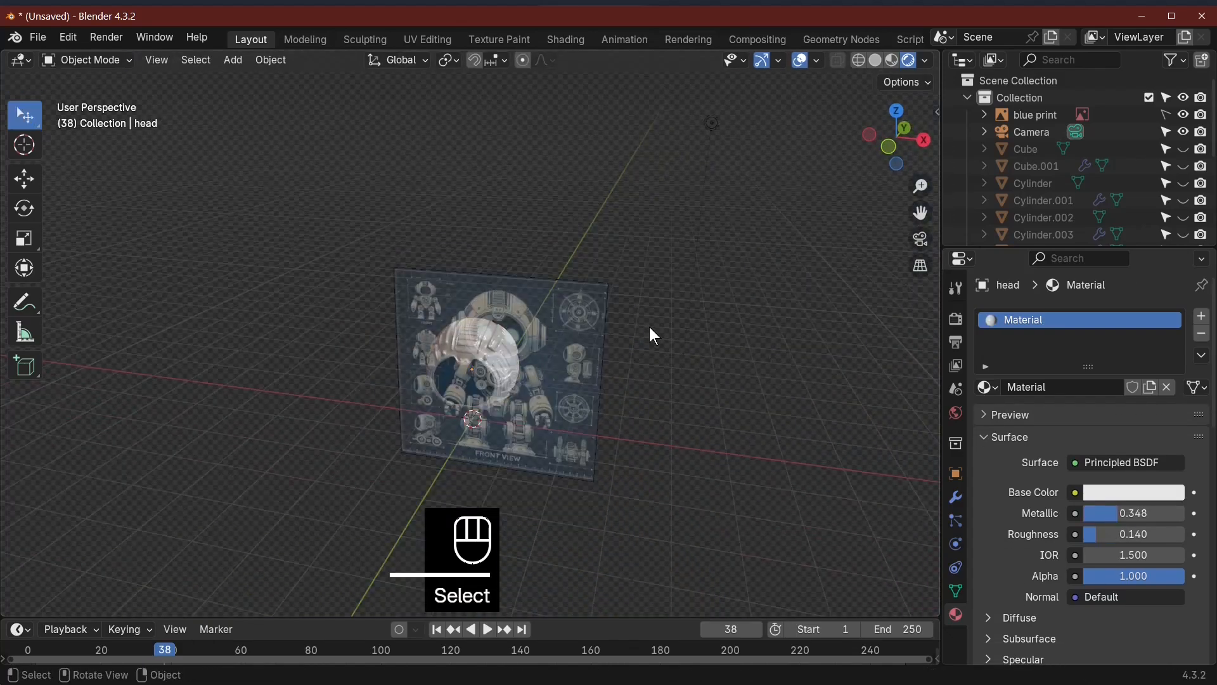
{"action": "key", "text": "alt+h"}
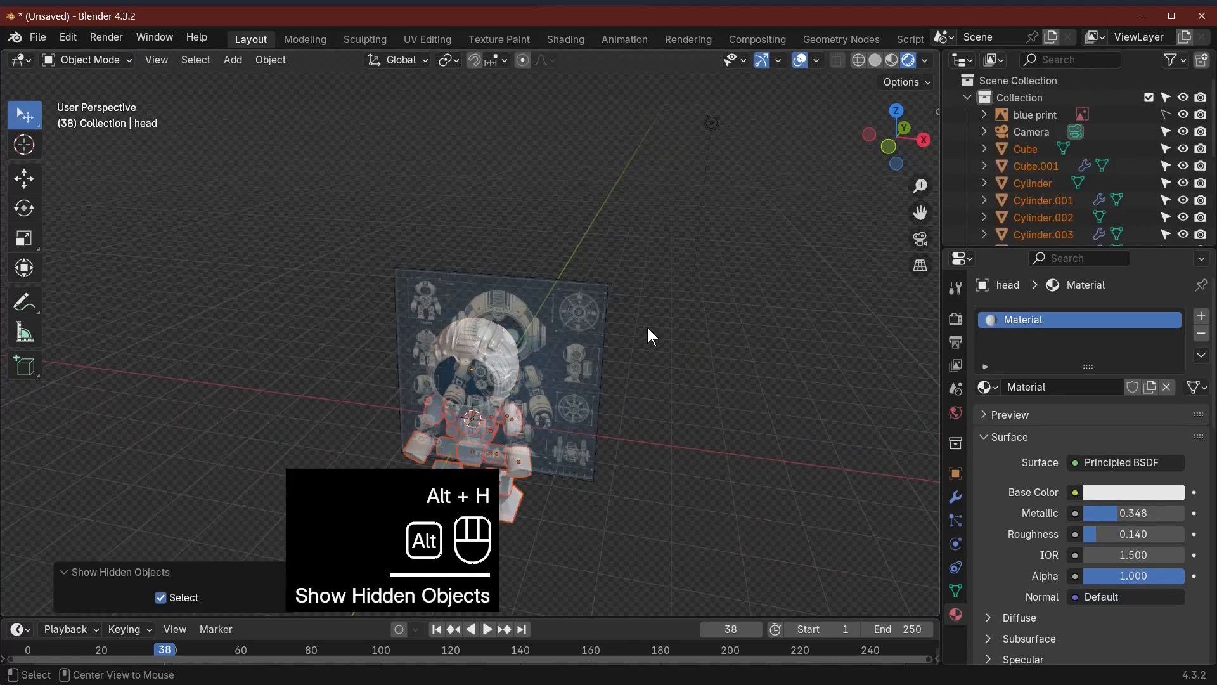
Step: Examine the head's proportions and fit against the robot's body from several sides
{"action": "middle_click_drag", "start_coordinate": [648, 328], "coordinate": [744, 373]}
{"action": "scroll", "coordinate": [750, 409], "scroll_direction": "up", "scroll_amount": 4}
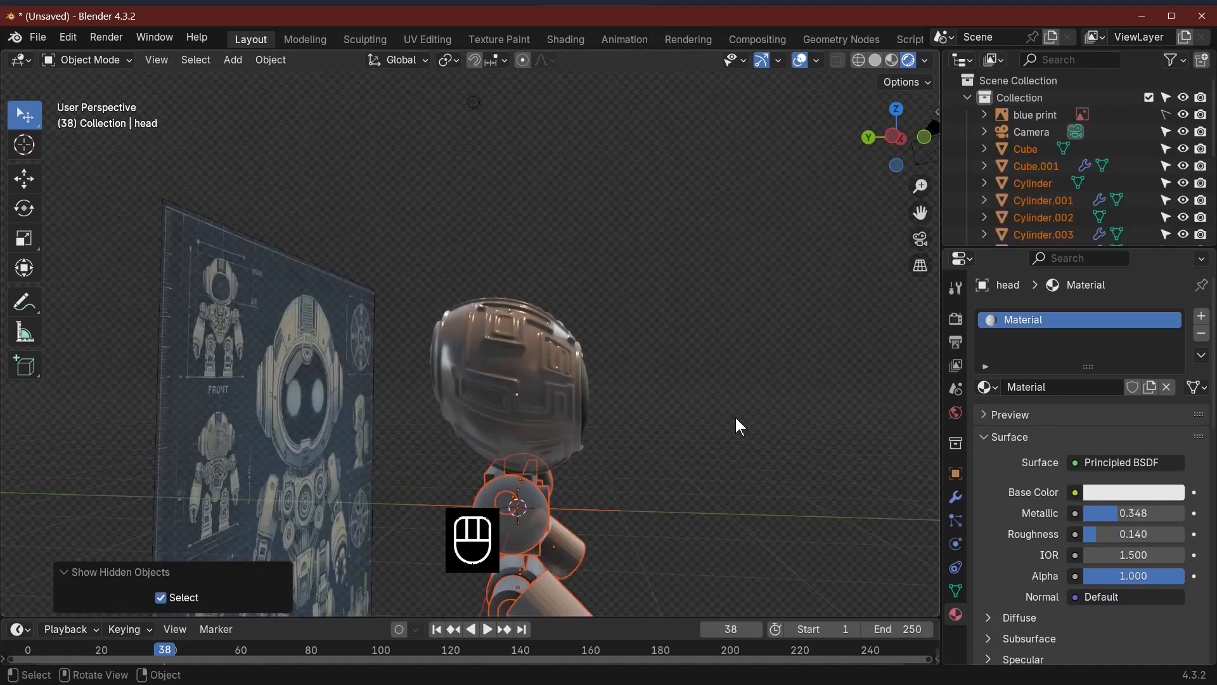
{"action": "mouse_move", "coordinate": [735, 419]}
{"action": "middle_mouse_down"}
{"action": "mouse_move", "coordinate": [400, 398]}
{"action": "mouse_move", "coordinate": [339, 437]}
{"action": "mouse_move", "coordinate": [763, 411]}
{"action": "mouse_move", "coordinate": [771, 450]}
{"action": "mouse_move", "coordinate": [618, 473]}
{"action": "mouse_move", "coordinate": [421, 399]}
{"action": "mouse_move", "coordinate": [749, 436]}
{"action": "middle_mouse_up"}
{"action": "scroll", "coordinate": [437, 399], "scroll_direction": "down", "scroll_amount": 3}
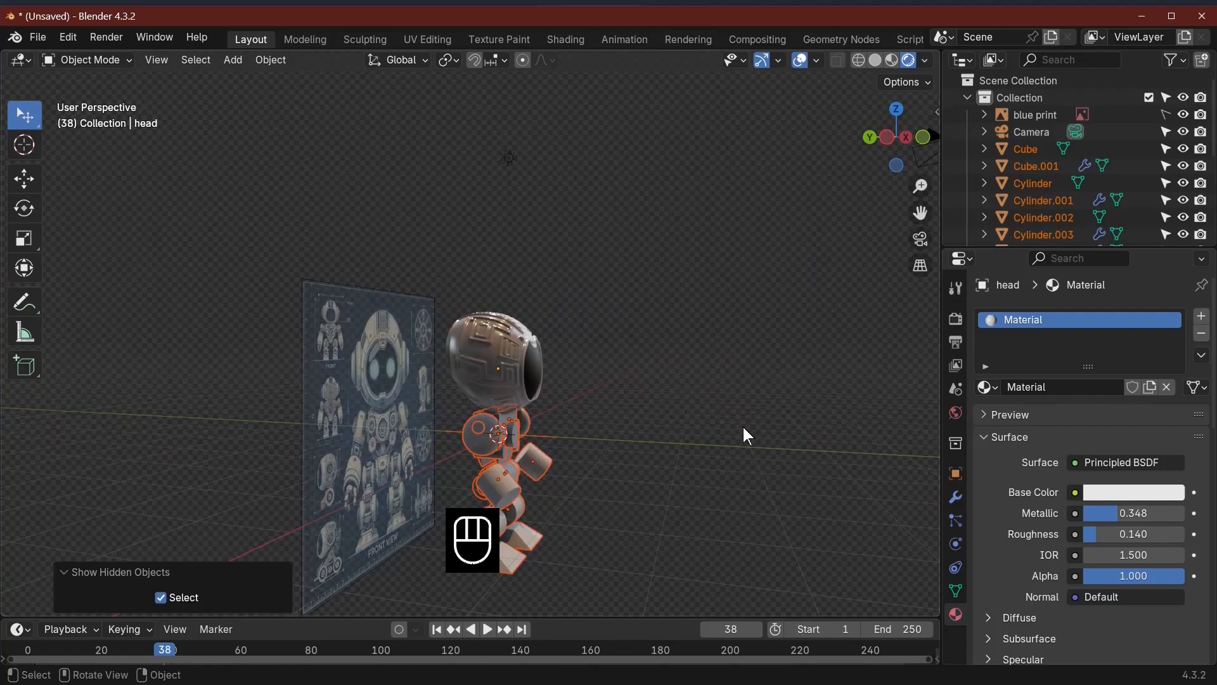
{"action": "scroll", "coordinate": [743, 434], "scroll_direction": "up", "scroll_amount": 3}
{"action": "middle_click_drag", "start_coordinate": [668, 482], "coordinate": [380, 392]}
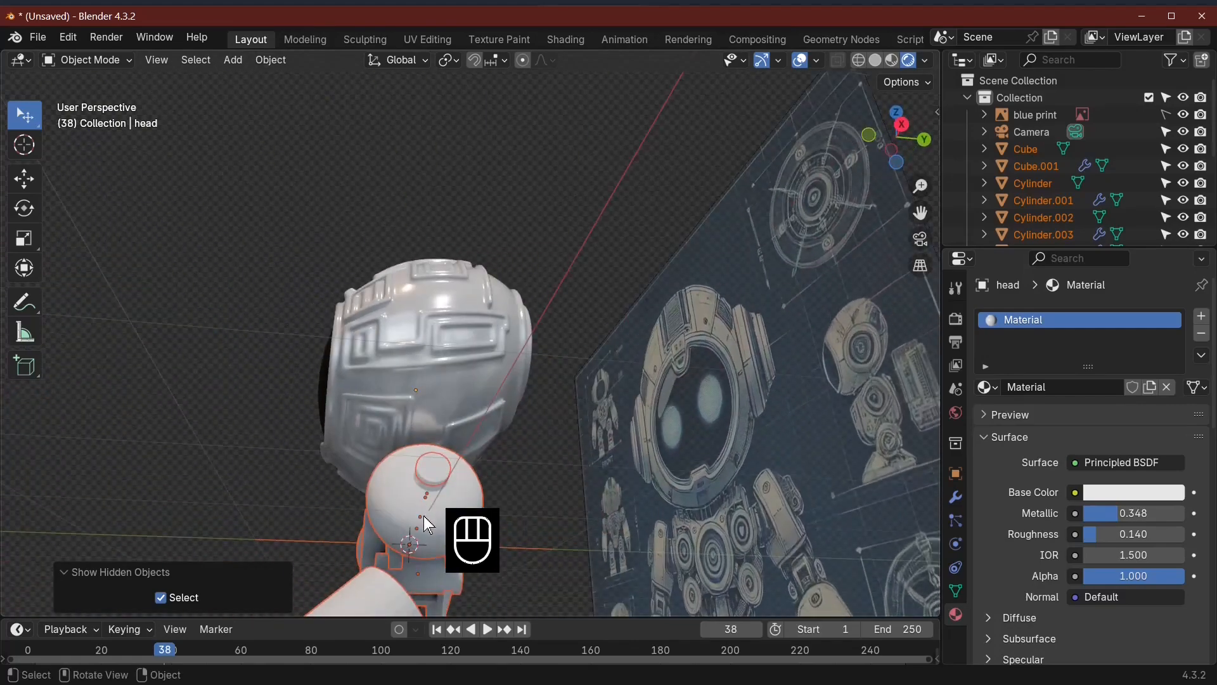
{"action": "left_click", "coordinate": [447, 461]}
{"action": "middle_click_drag", "start_coordinate": [404, 582], "coordinate": [586, 504]}
{"action": "middle_click_drag", "start_coordinate": [559, 461], "coordinate": [639, 543]}
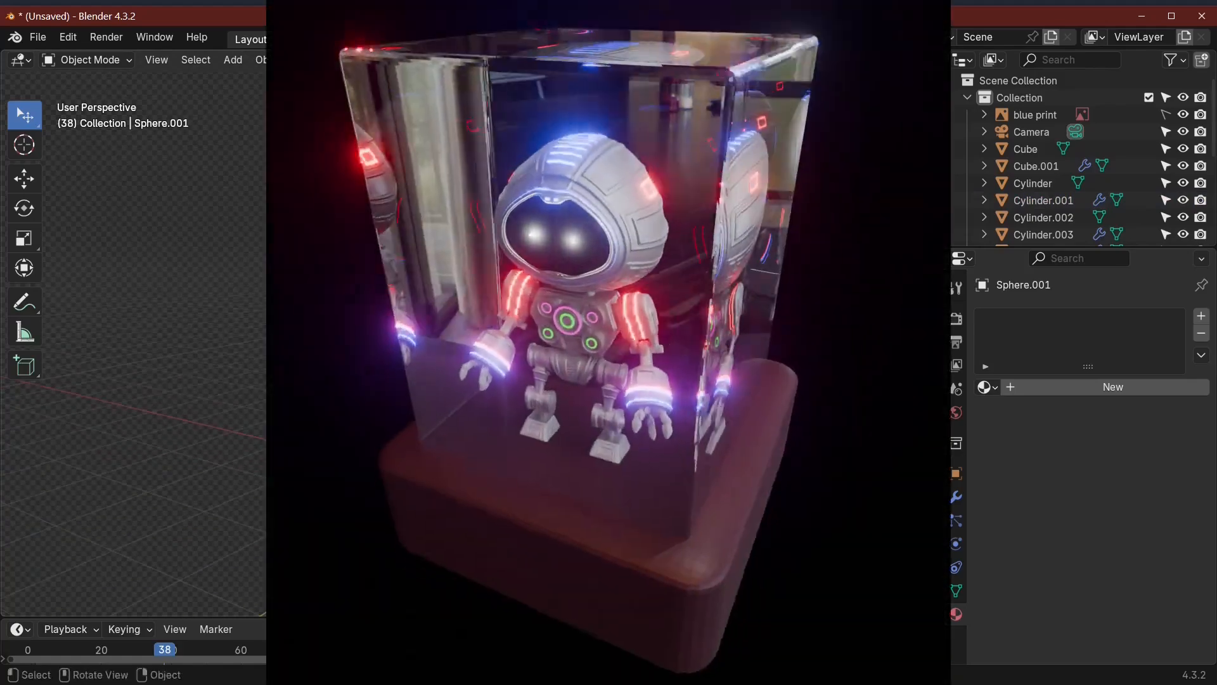